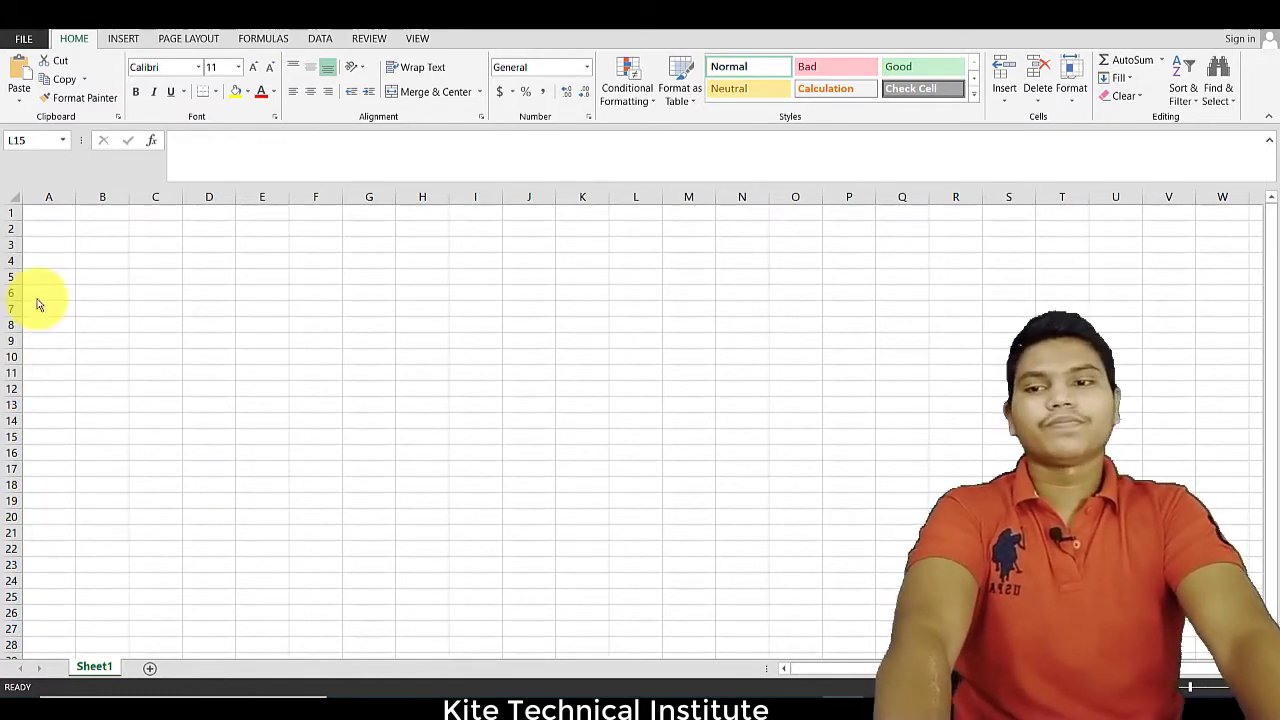
click(46, 244)
click(46, 244)
click(51, 216)
click(54, 226)
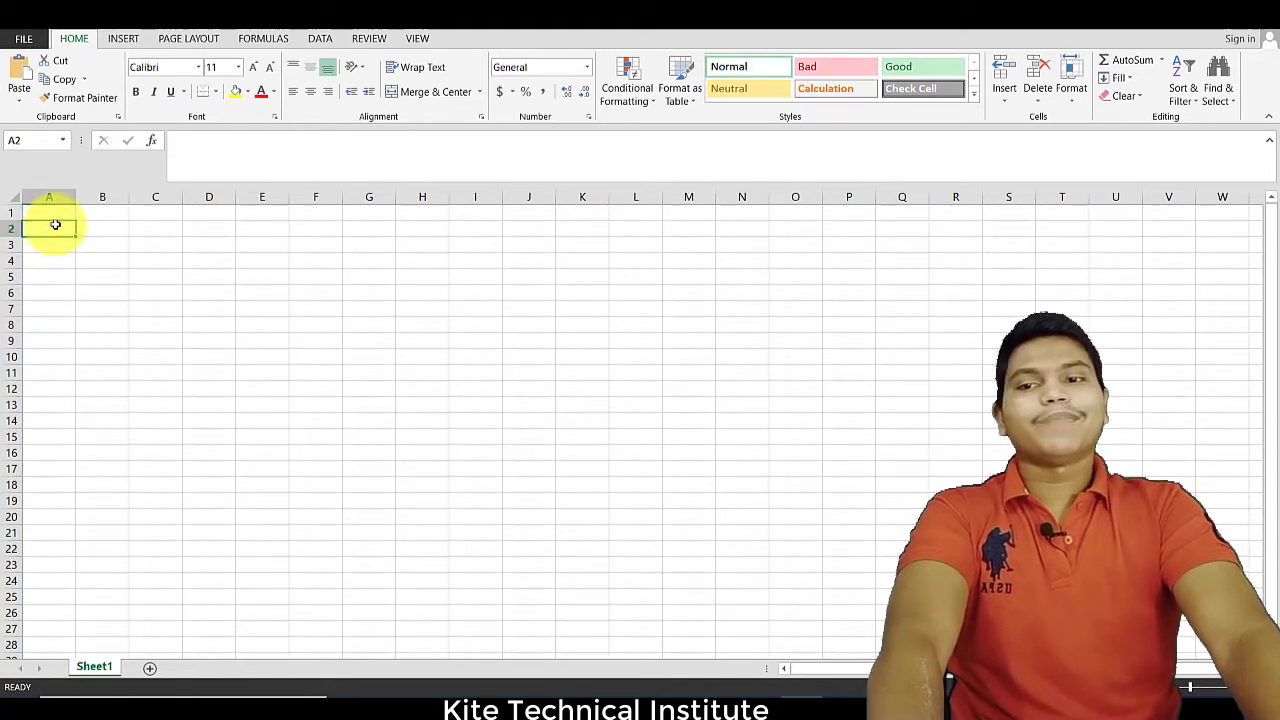
click(59, 215)
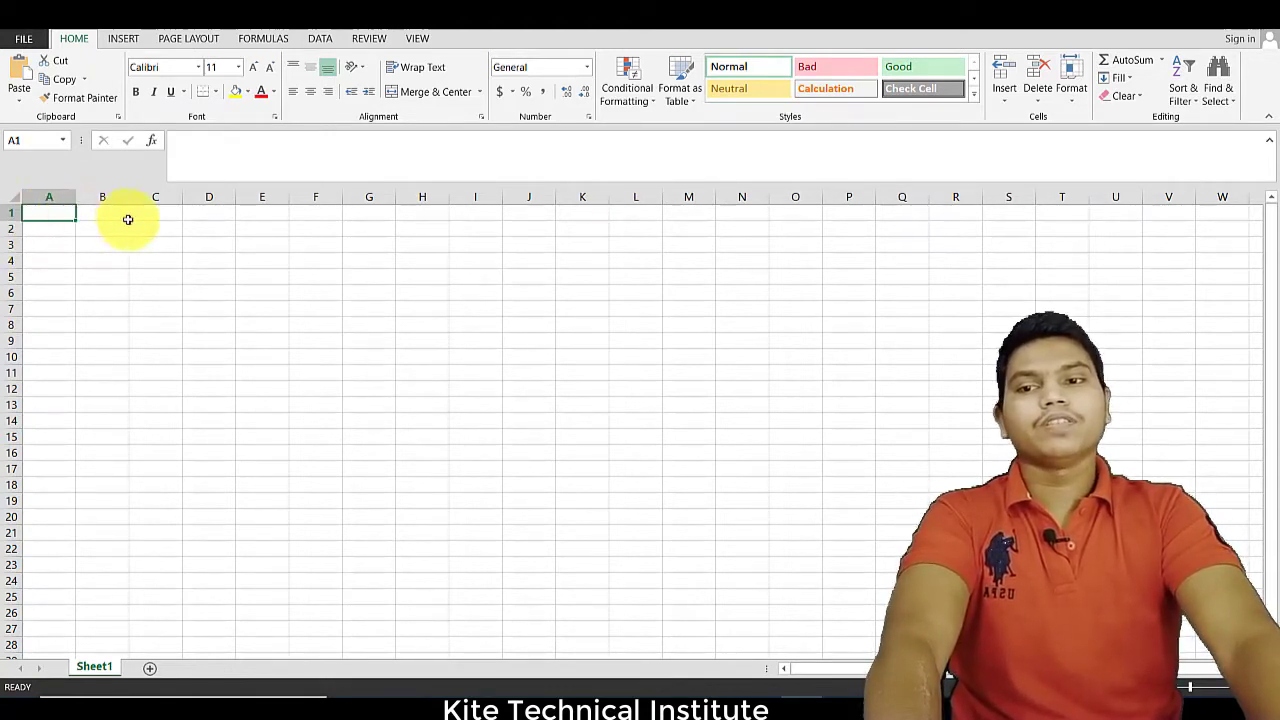
drag(100, 215, 71, 214)
click(66, 218)
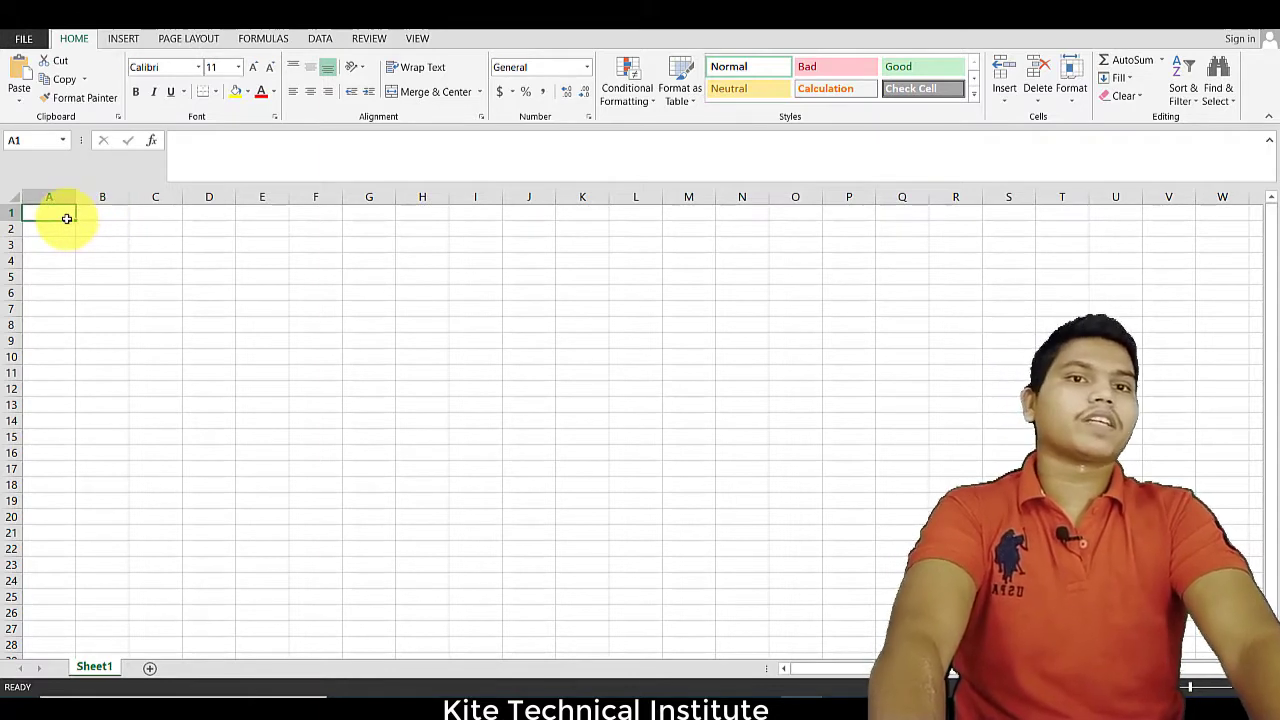
click(61, 346)
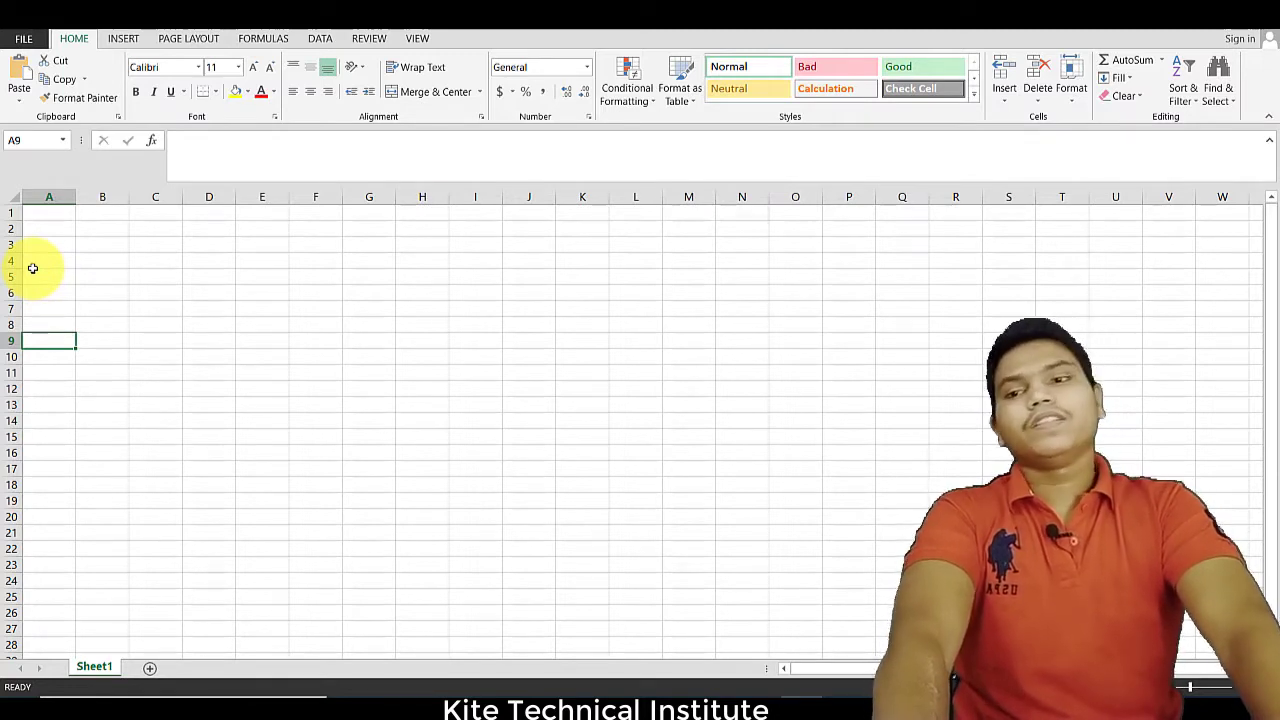
click(38, 262)
click(45, 277)
click(58, 246)
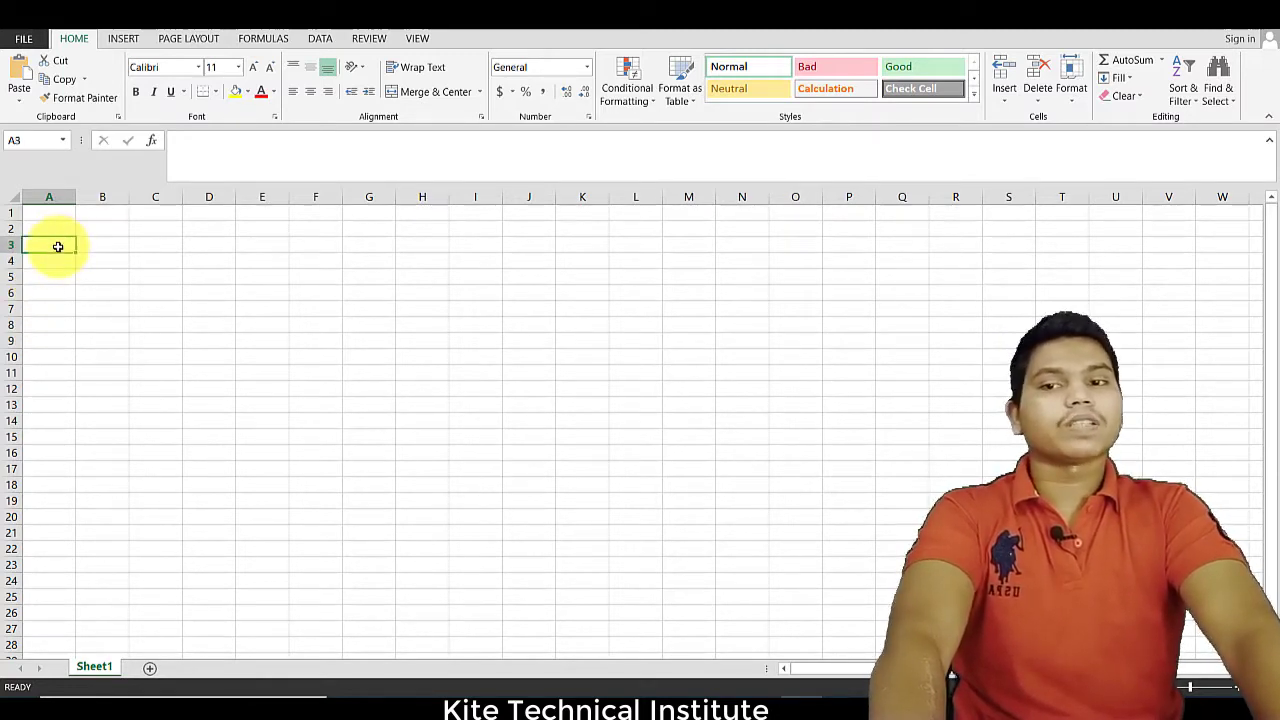
click(57, 262)
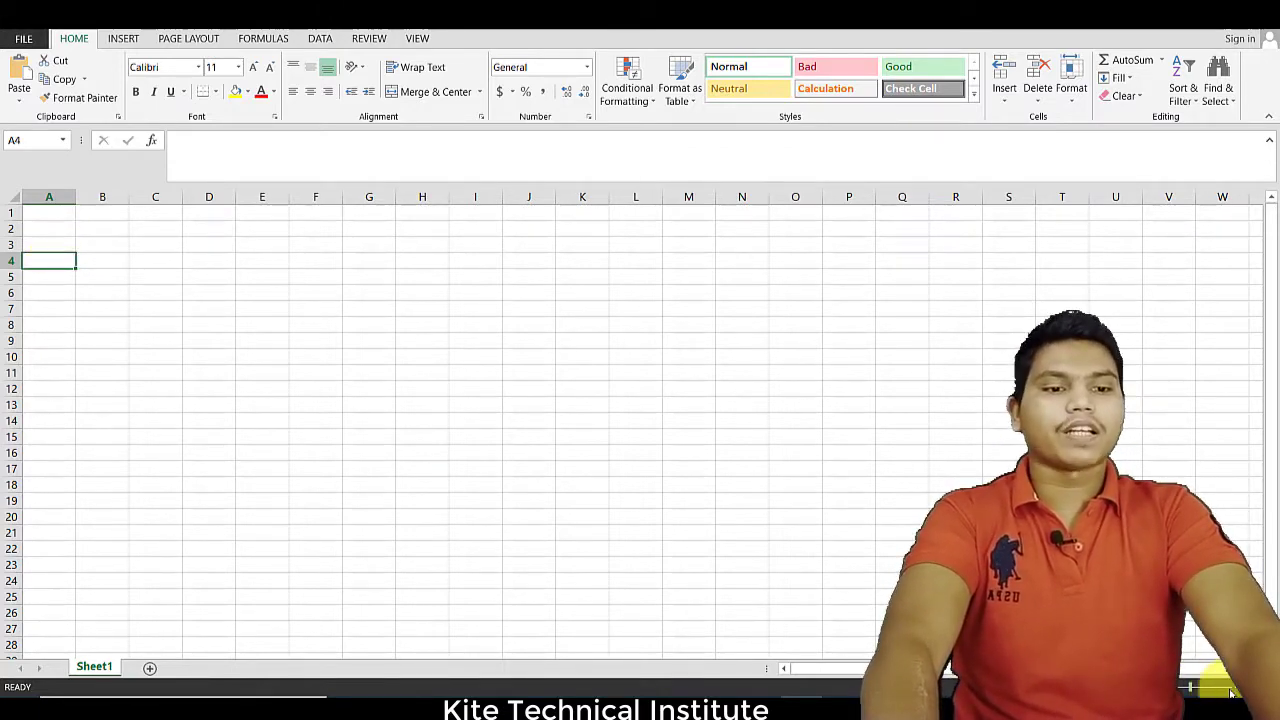
Step: Enter the column header "Employee id" in cell A1
scroll(748, 487, up, 6)
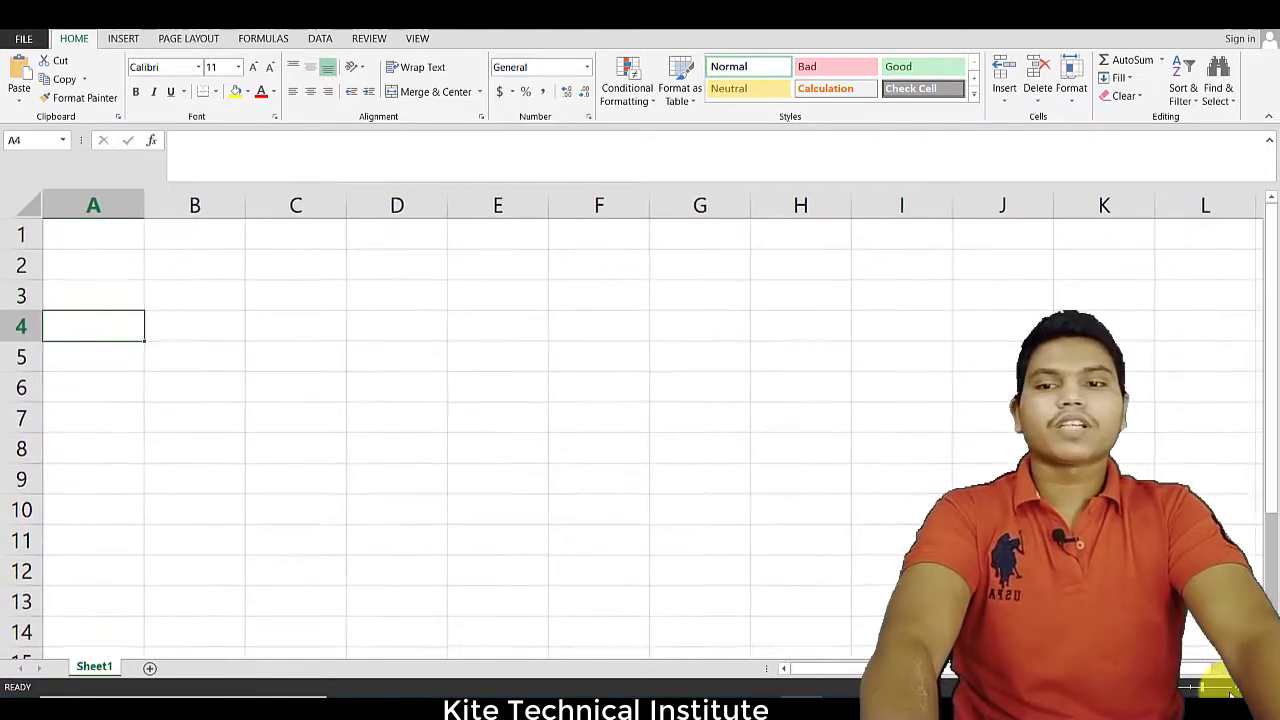
click(114, 240)
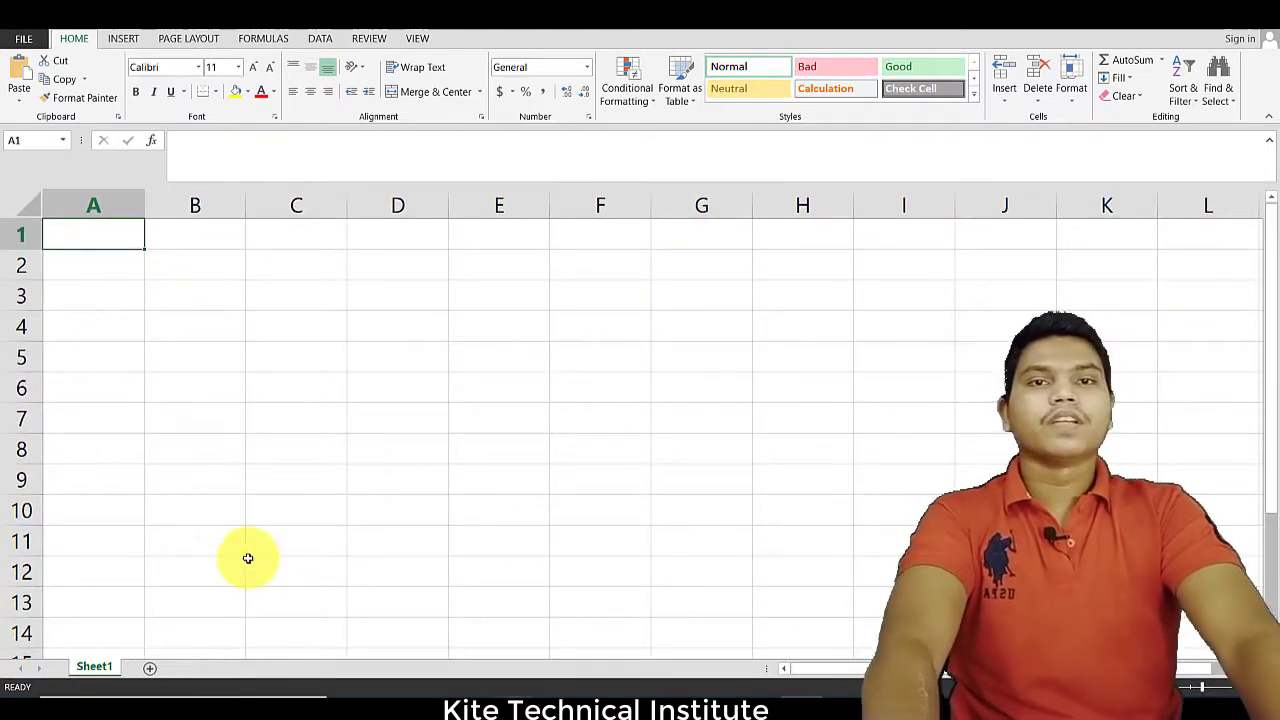
click(106, 256)
click(117, 240)
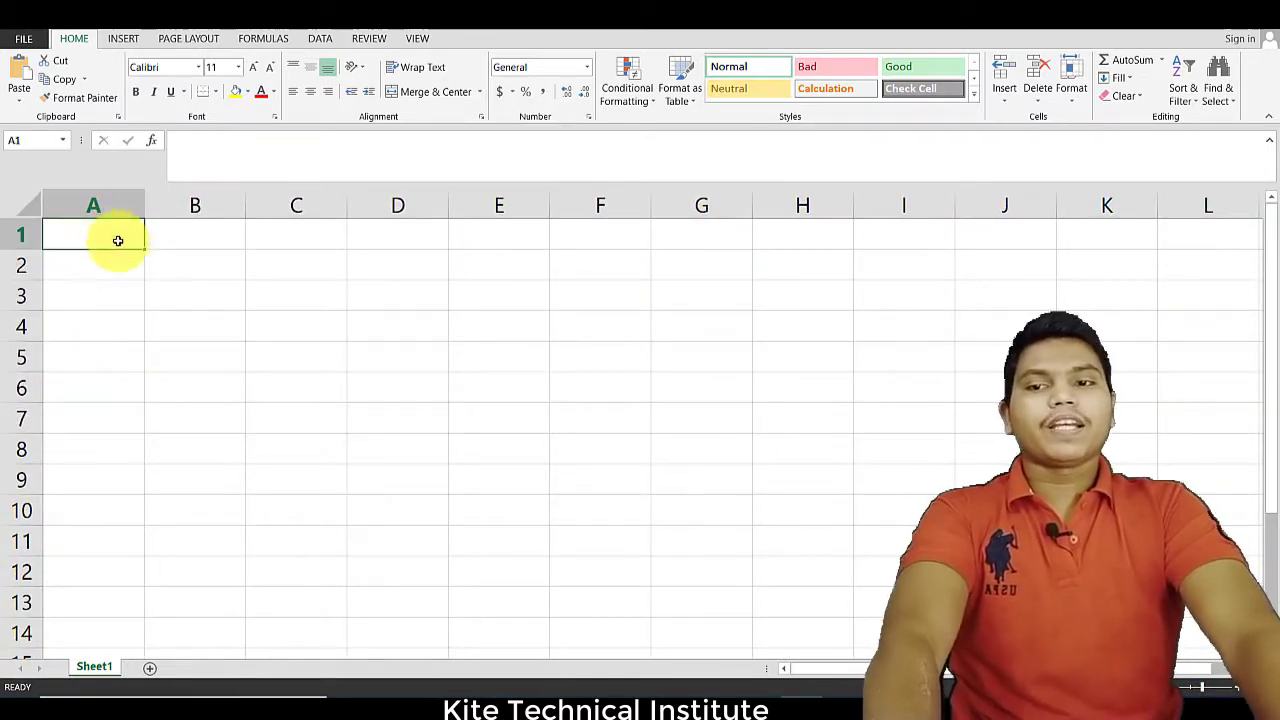
click(124, 260)
click(123, 237)
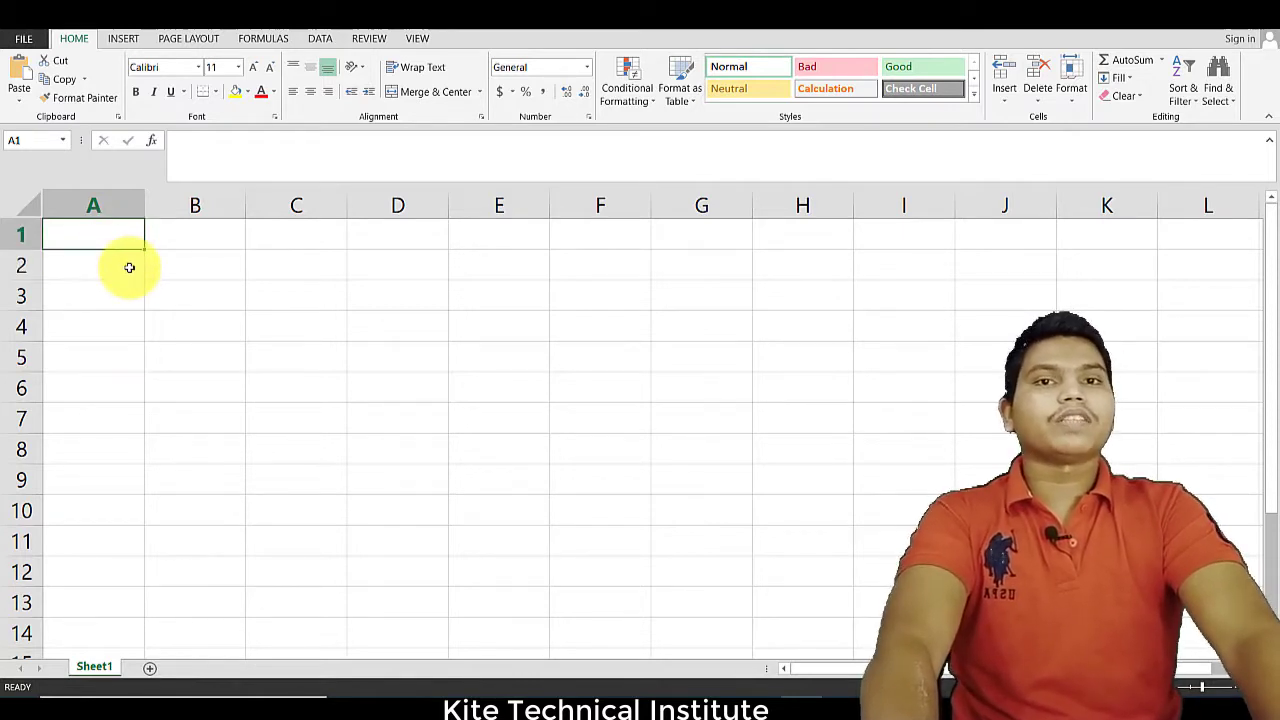
click(129, 265)
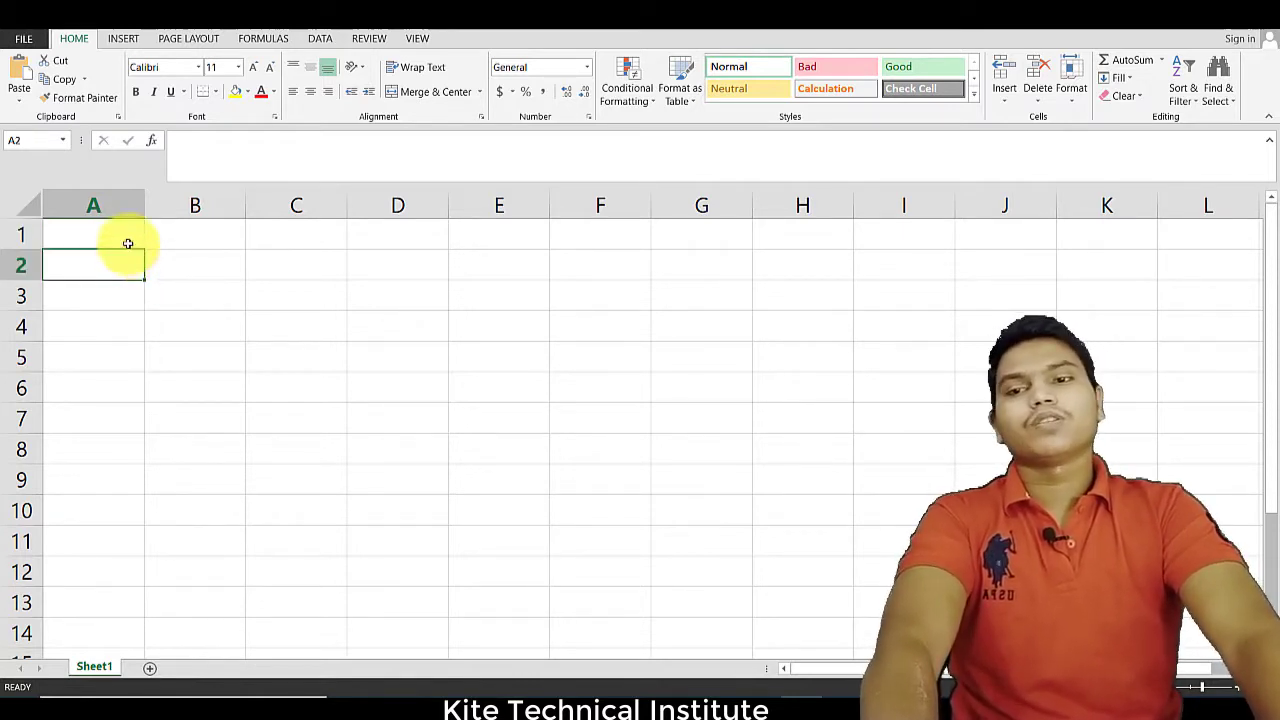
click(128, 241)
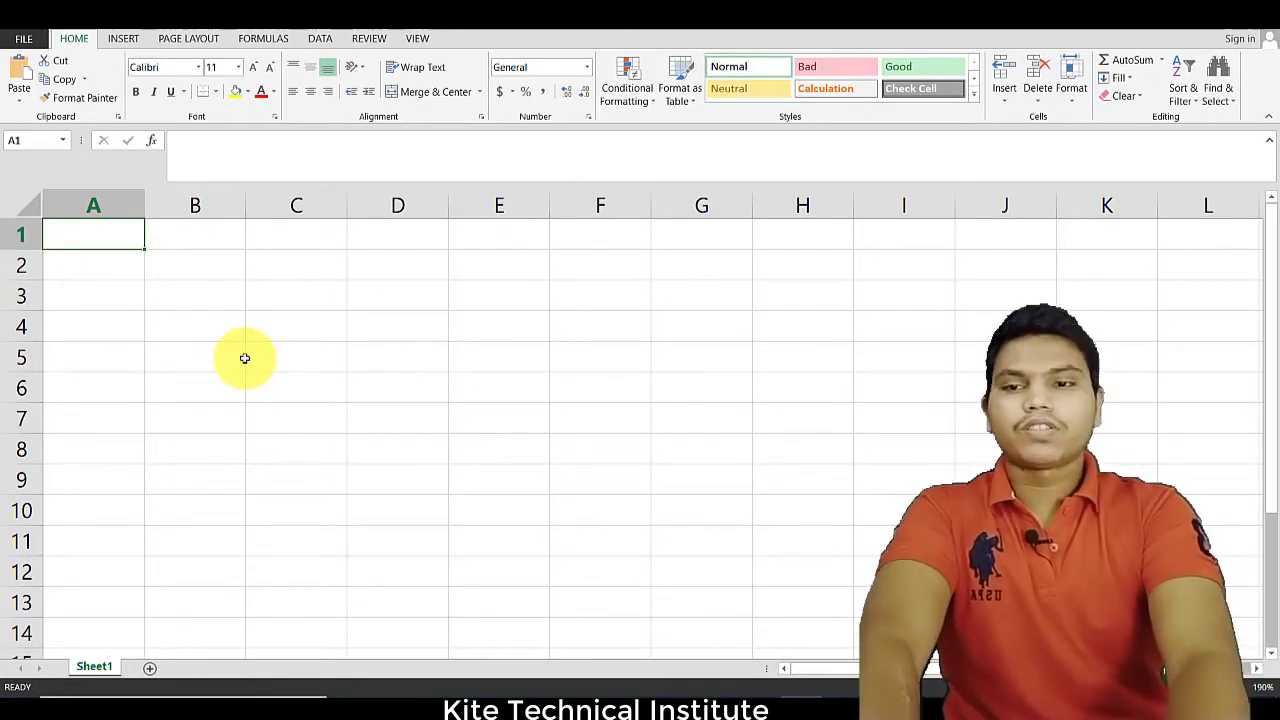
text(Emplo)
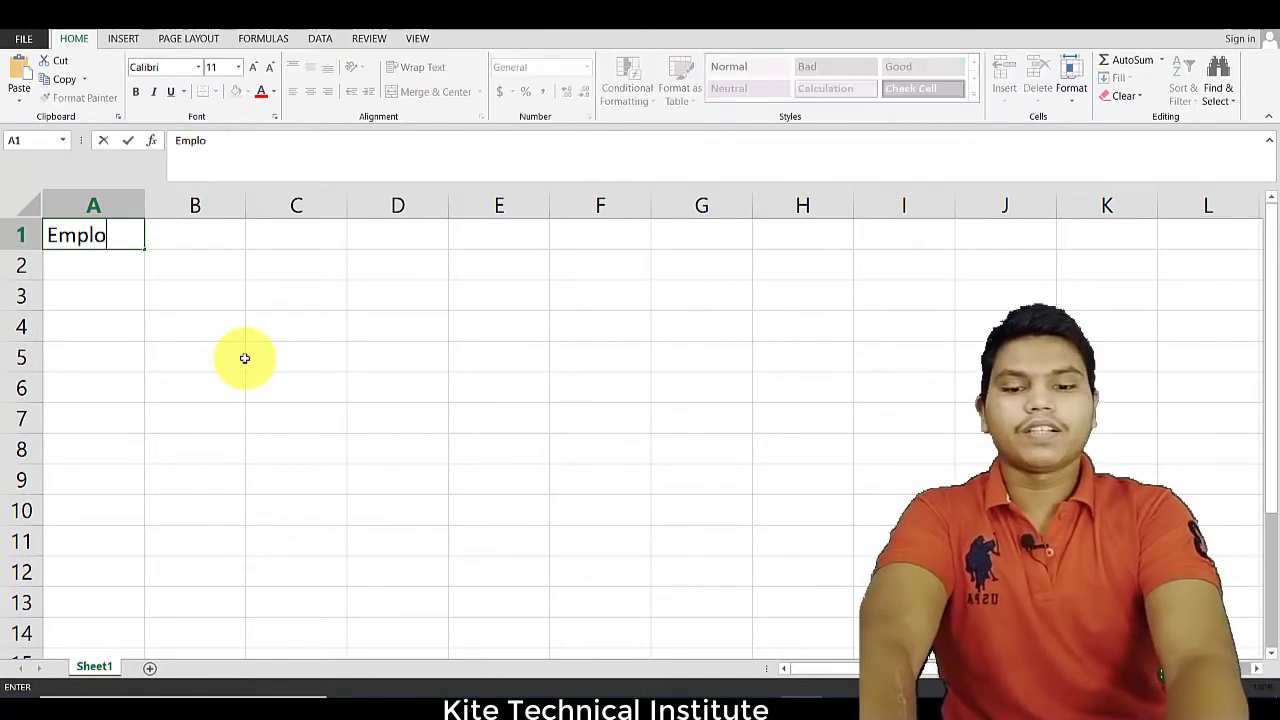
text(yee)
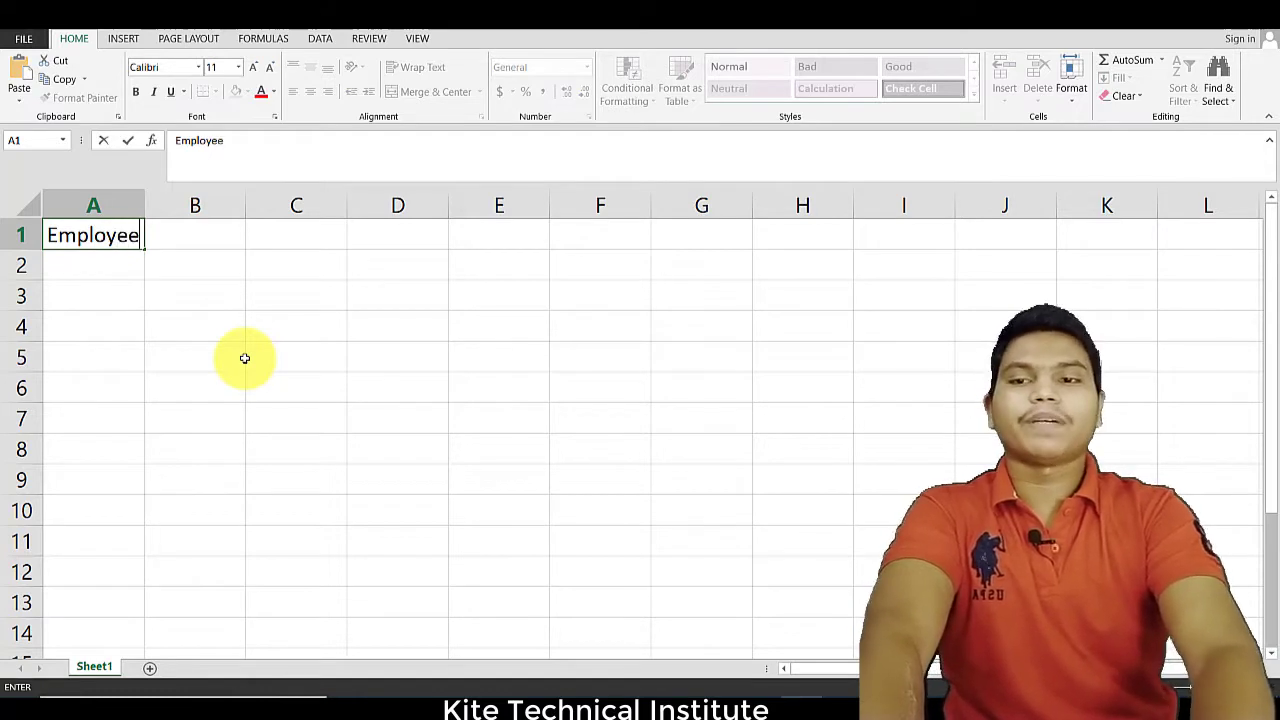
text( id)
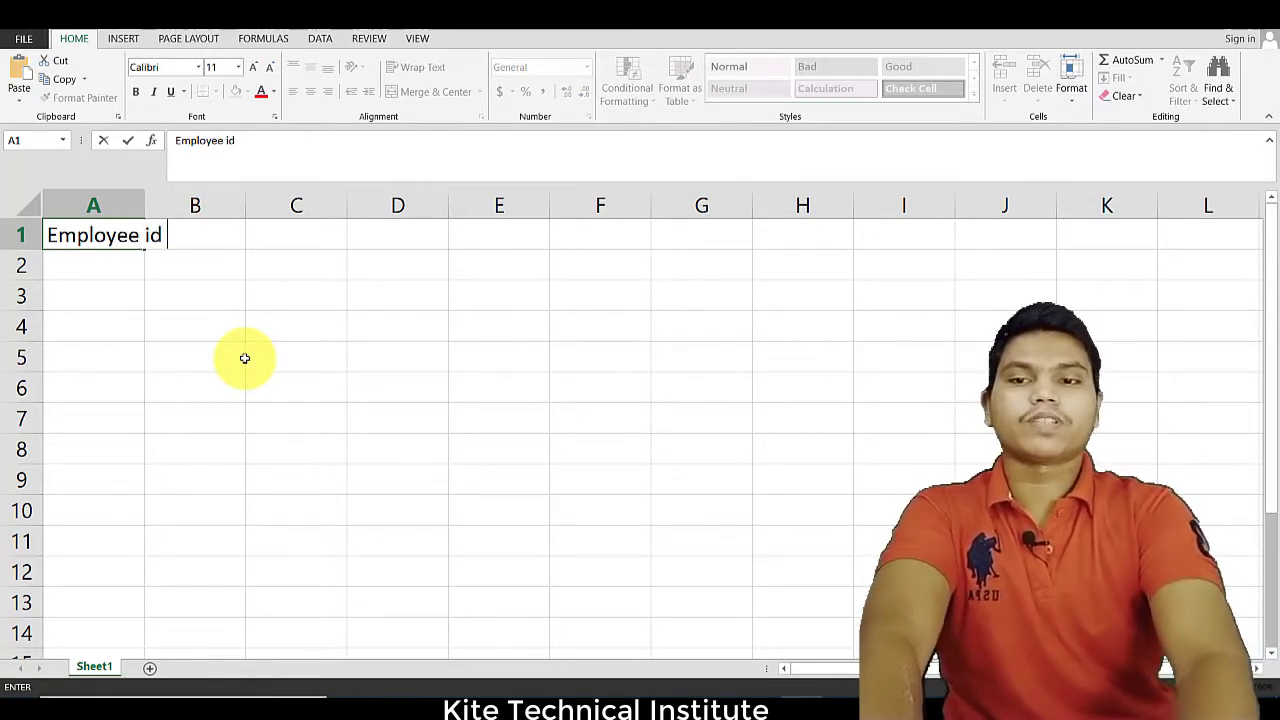
Step: Enter the column header "employee name" in cell B1
click(211, 242)
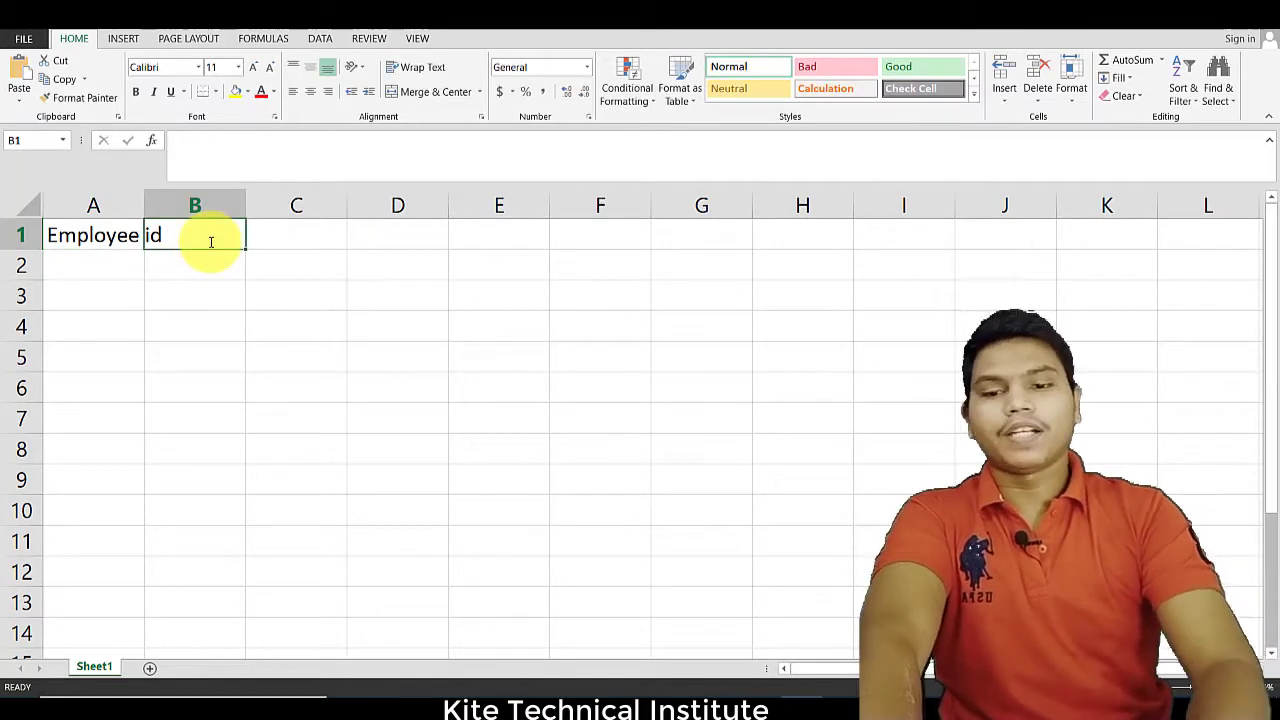
text(employe)
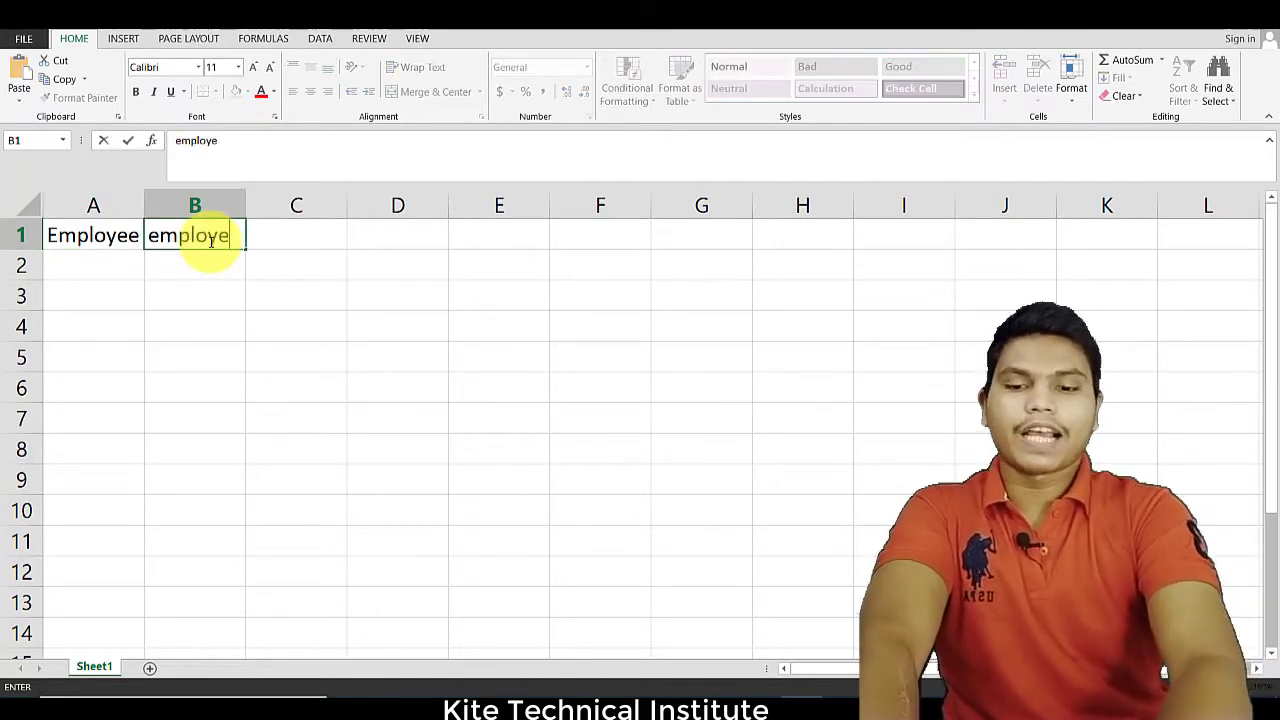
text(e naem)
key(BackSpace)
key(BackSpace)
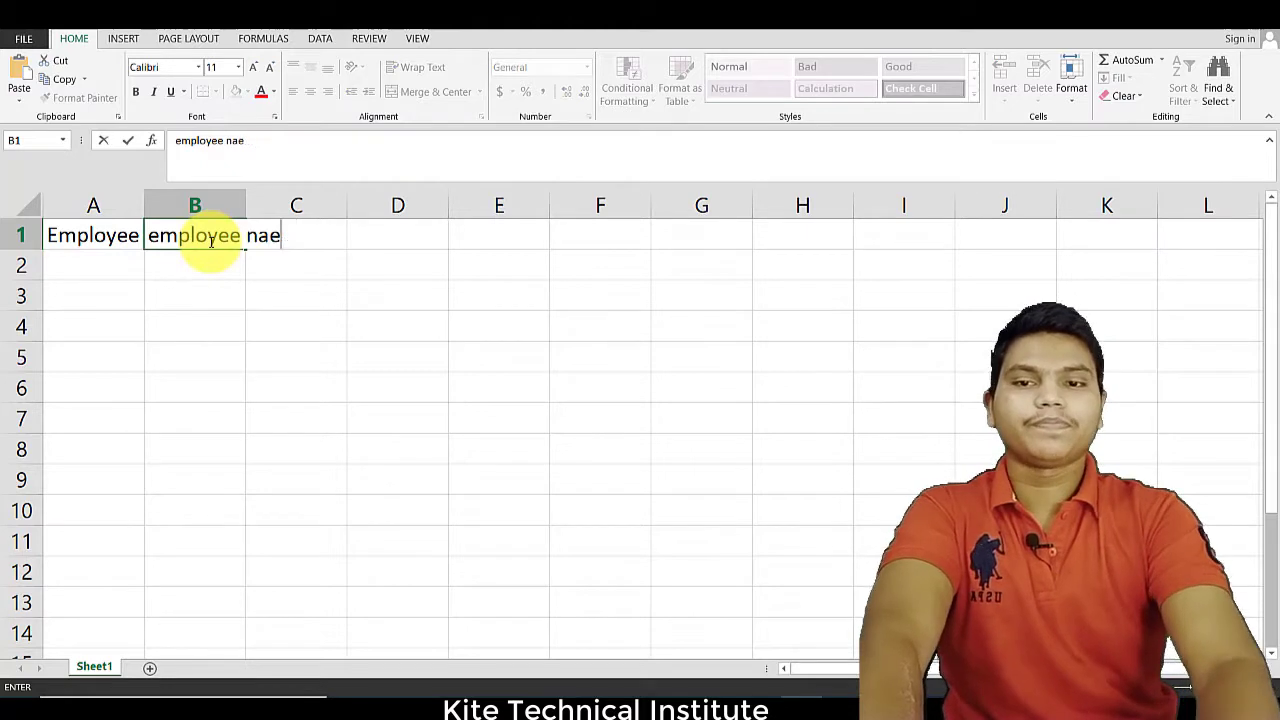
text(me)
key(Tab)
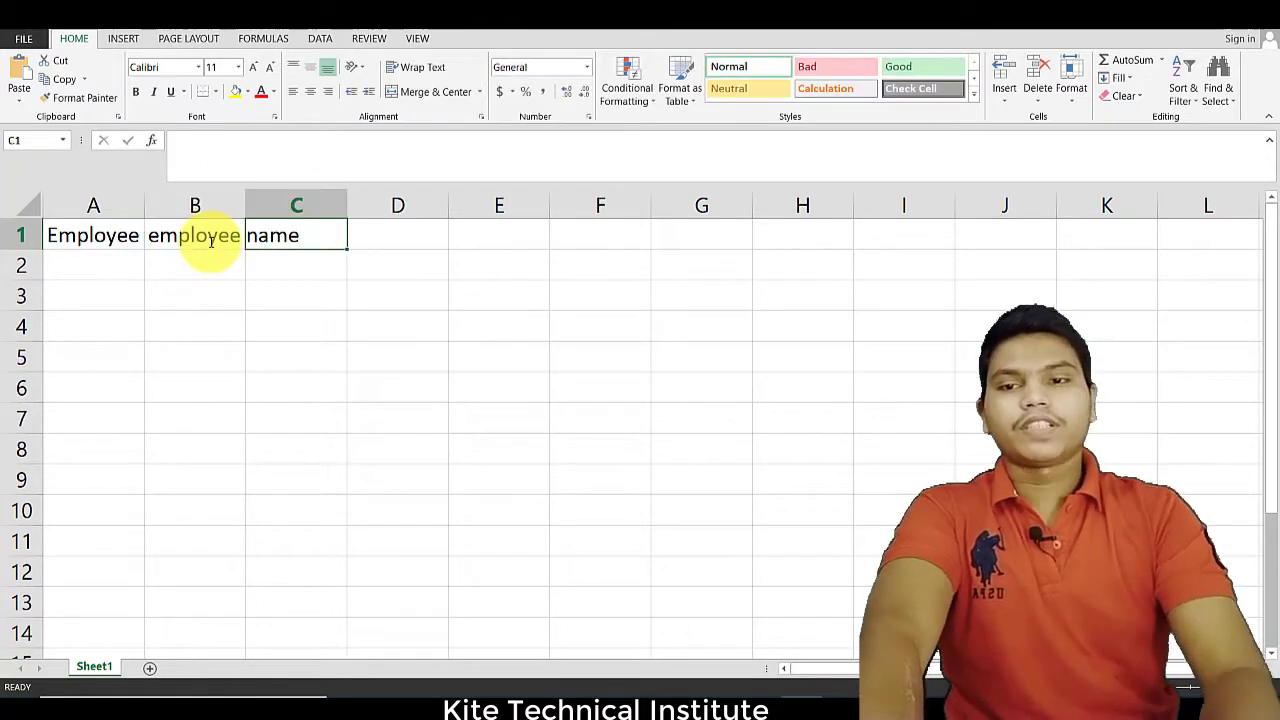
Step: Enter the column header "salary" in cell C1
text(salary)
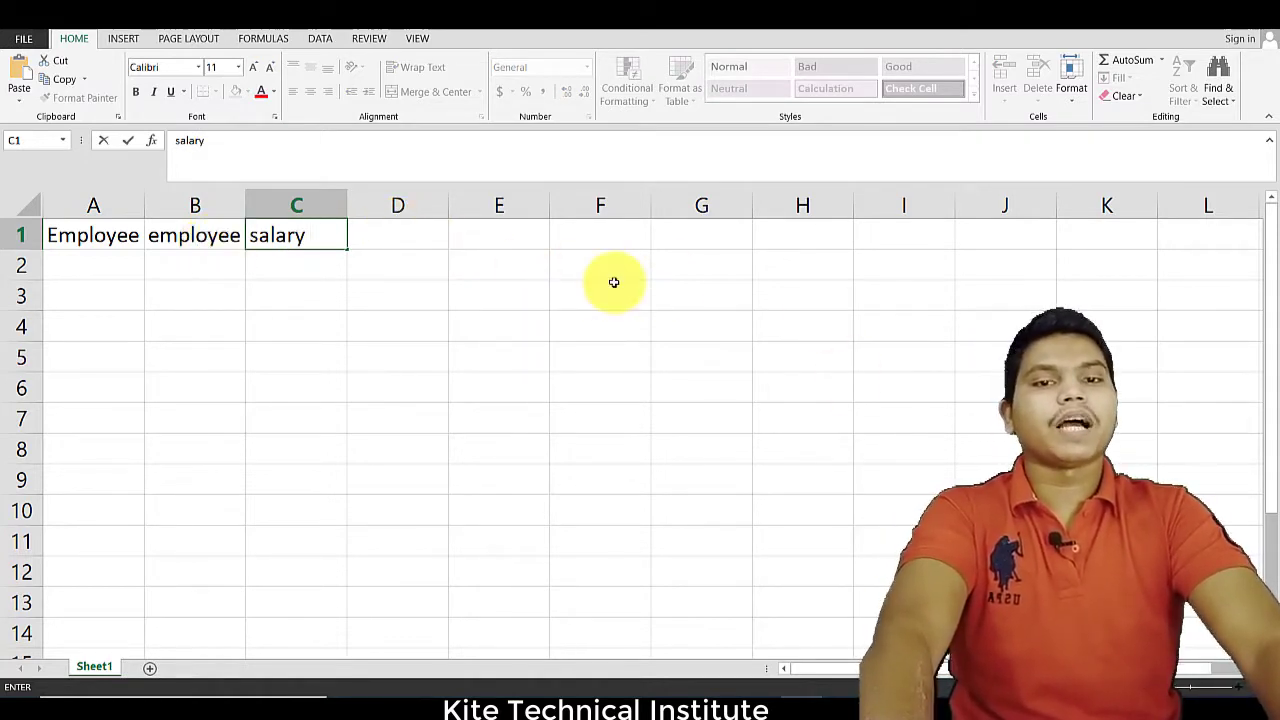
key(Tab)
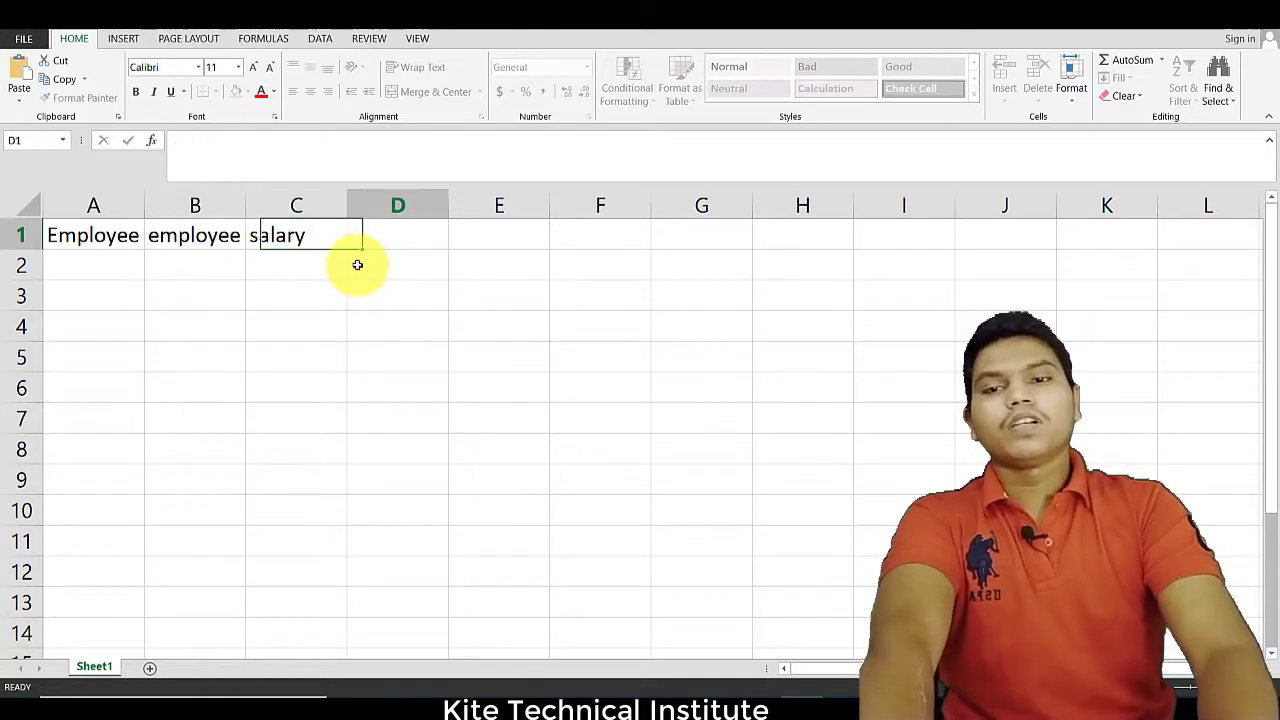
click(323, 238)
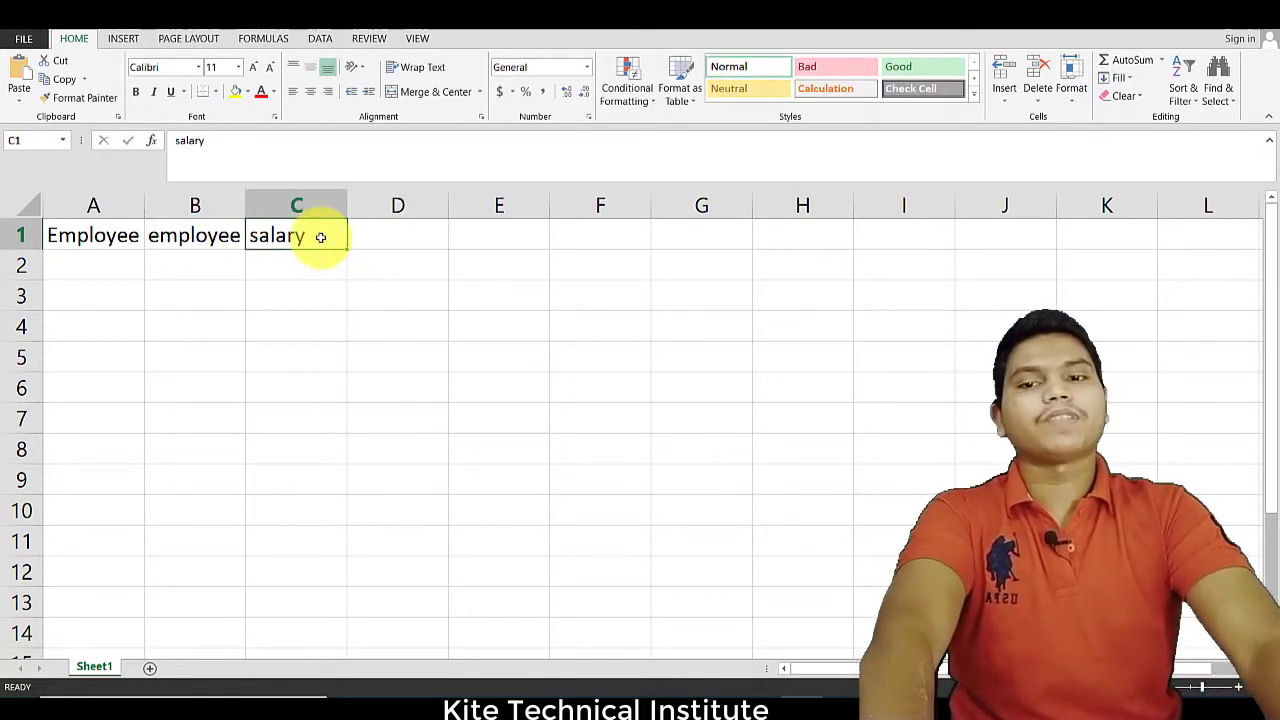
Step: Enter the allowance headers "ta", "da" and "hra" in cells D1, E1 and F1
click(366, 245)
text(ta)
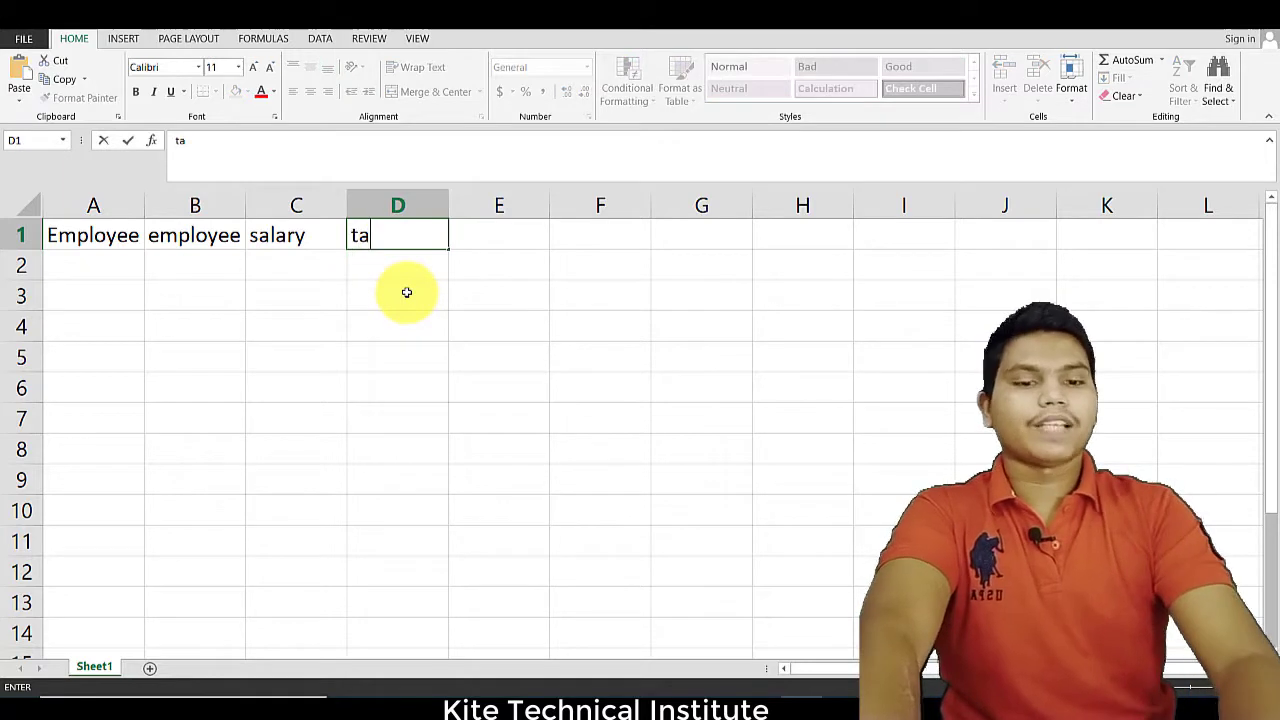
key(Tab)
text(da)
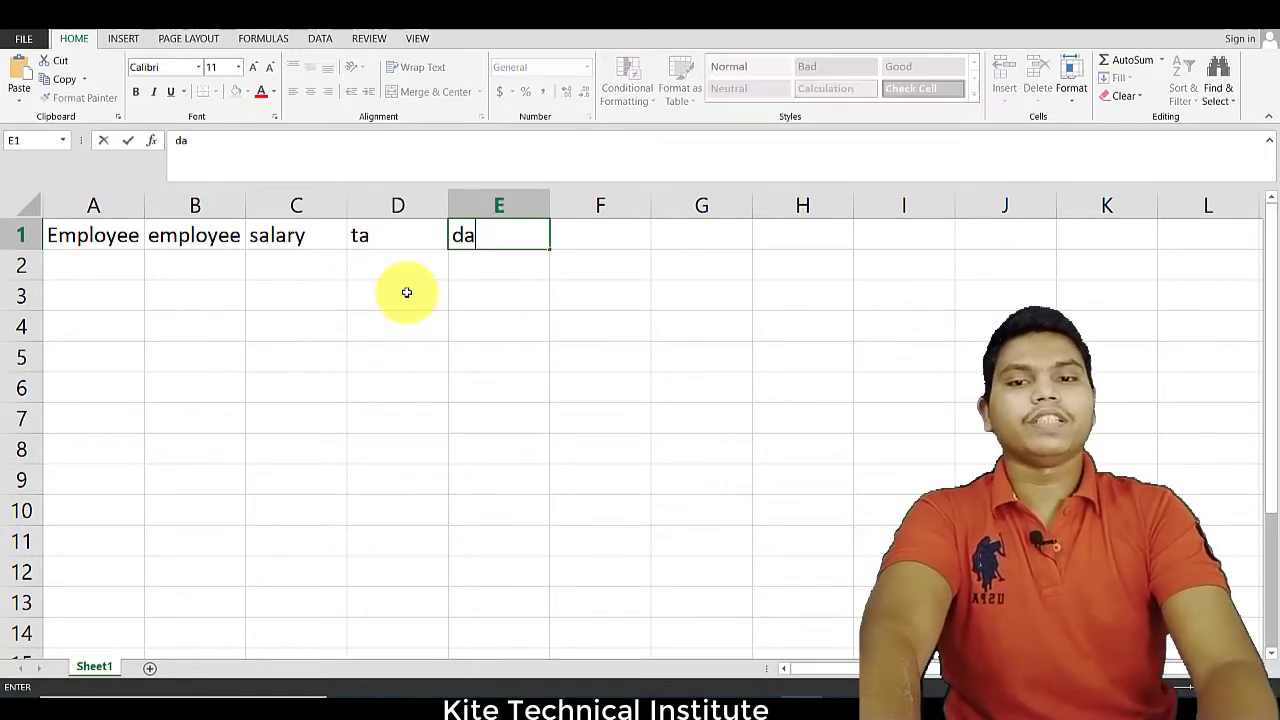
key(Tab)
text(hra)
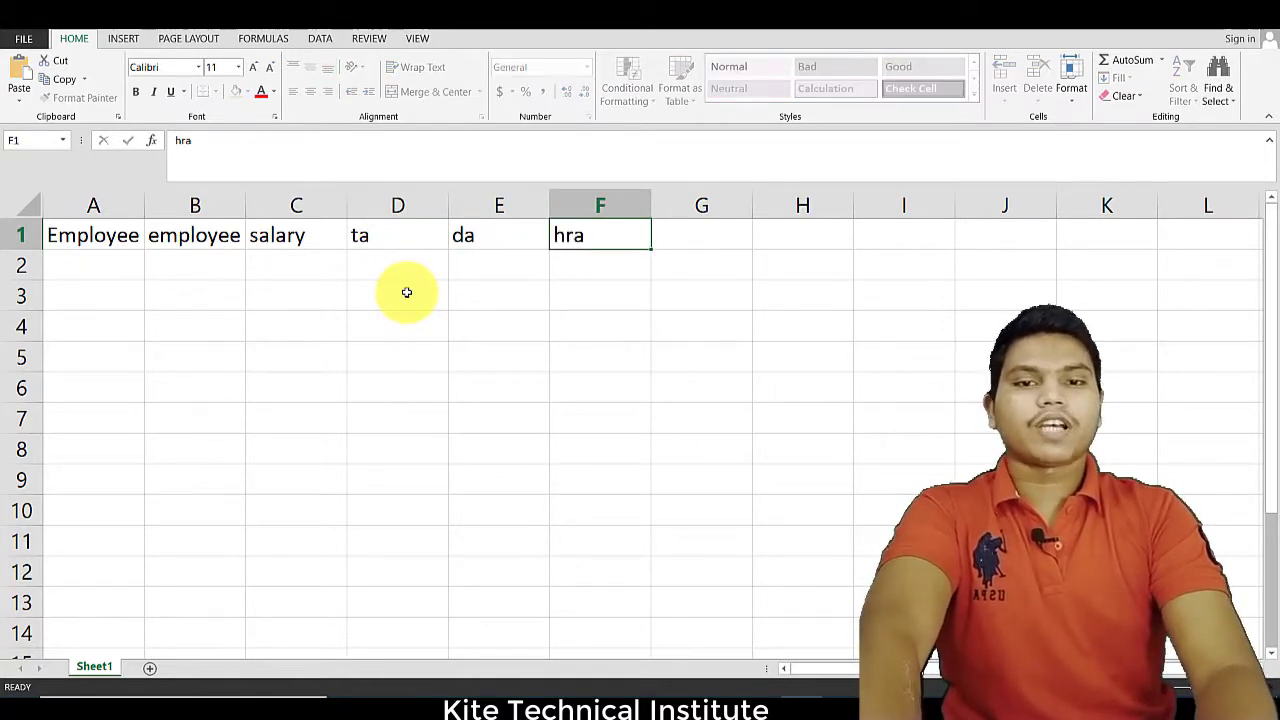
key(Tab)
Step: Enter the column headers "pf", "ma" and "sppm" in cells G1, H1 and I1
text(pf)
key(Tab)
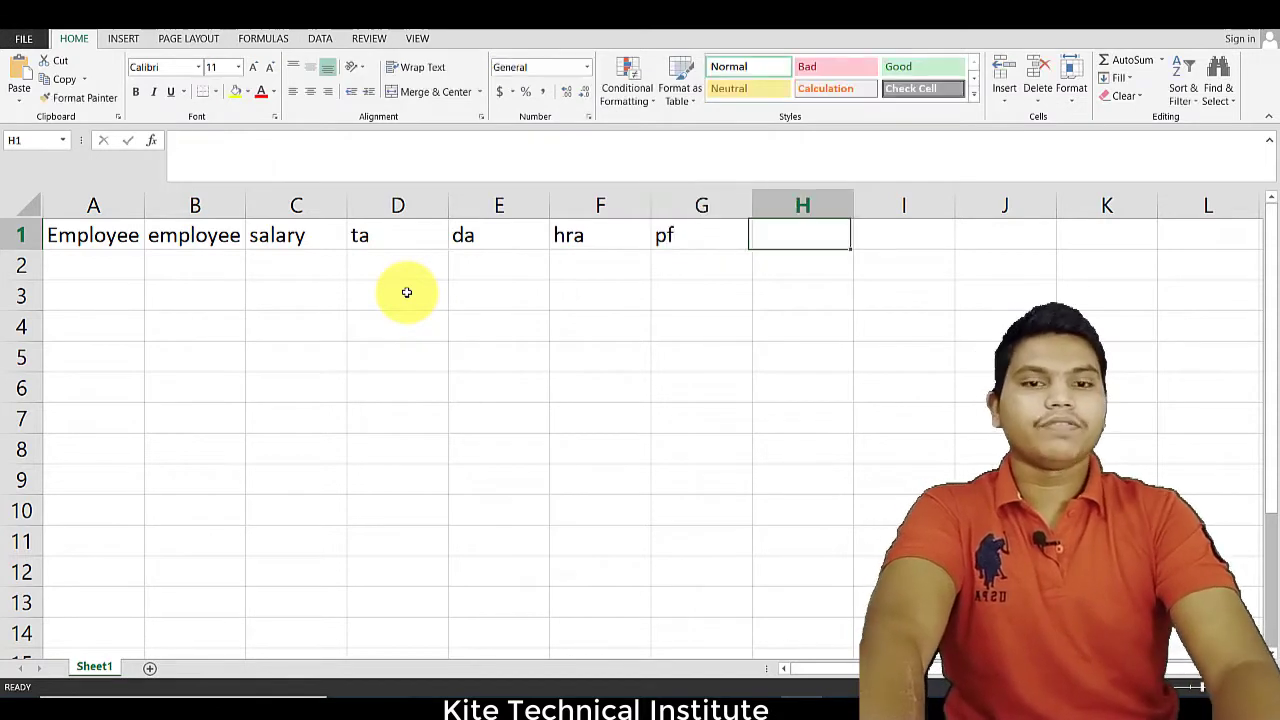
text(ma)
key(Tab)
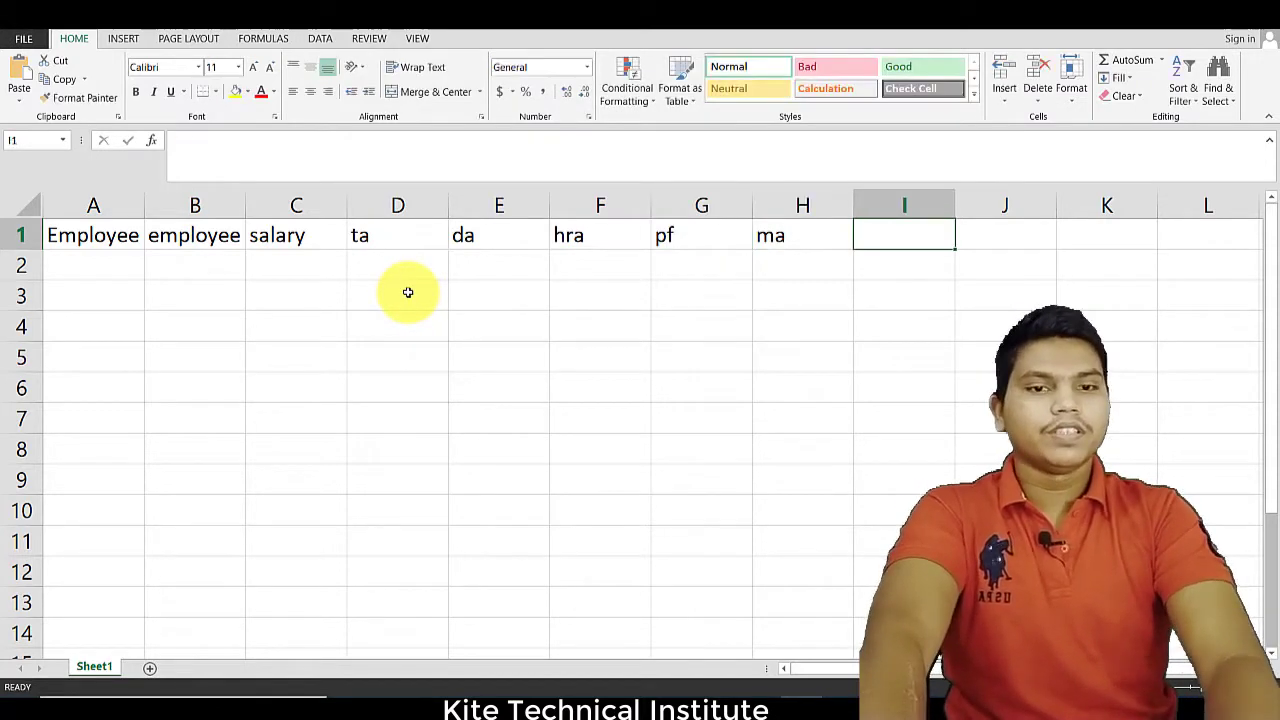
text(sppm)
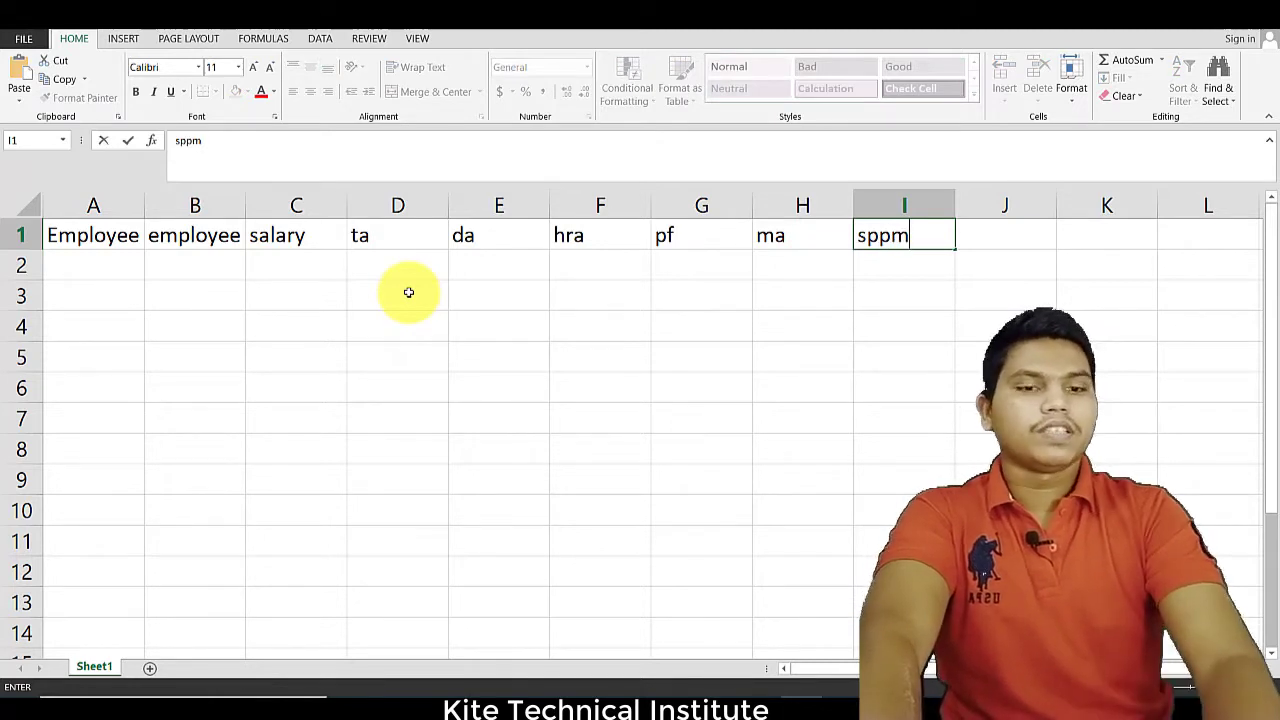
key(Tab)
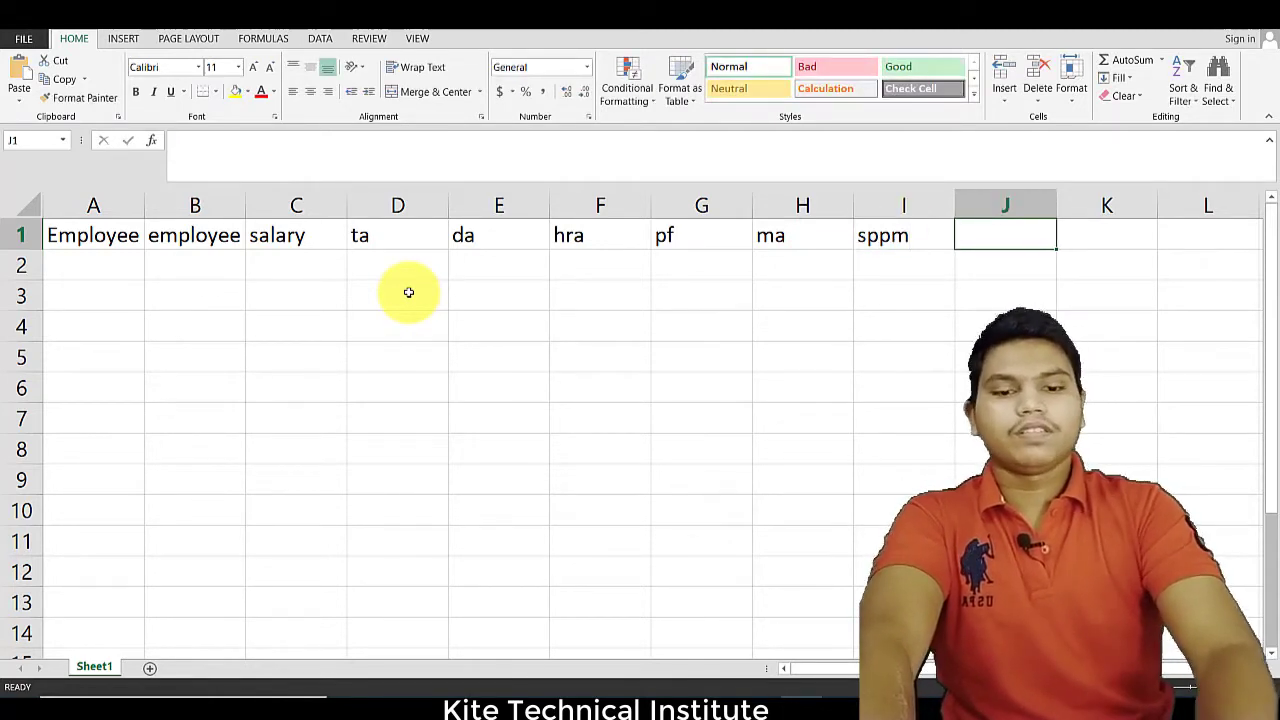
Step: Enter the column header "annual salary" in cell J1
text(a)
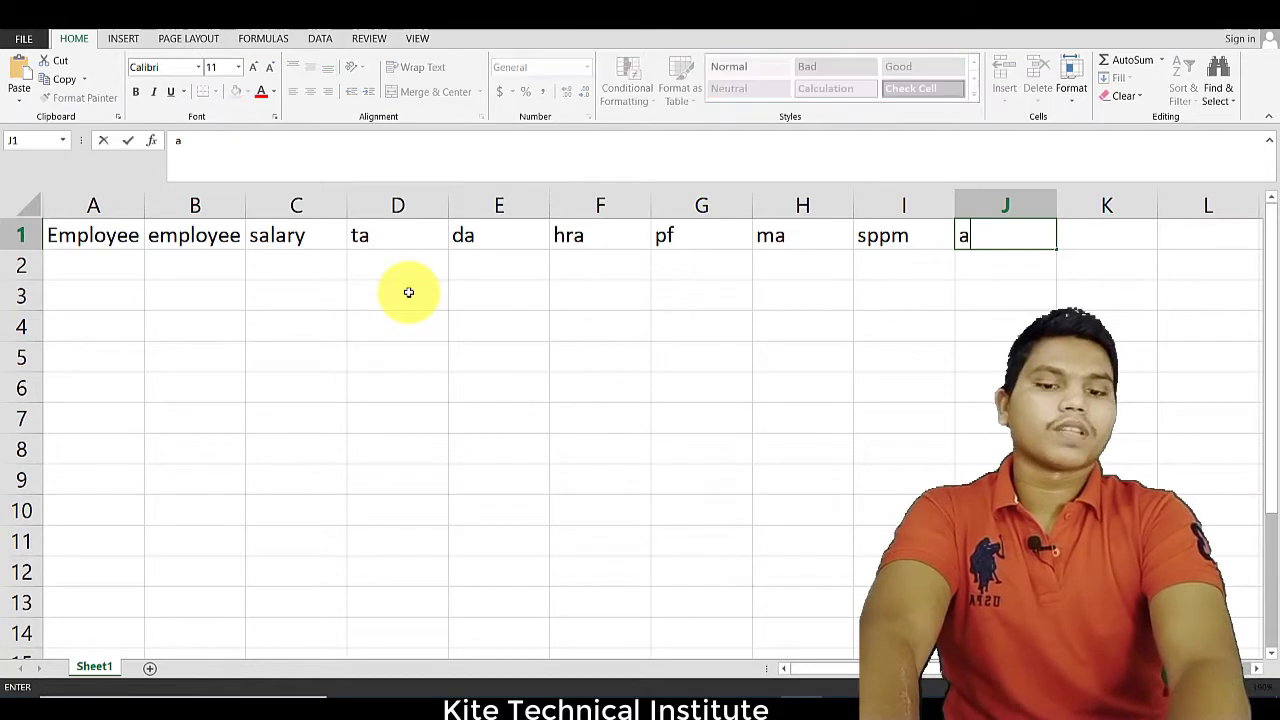
text(nnual sa)
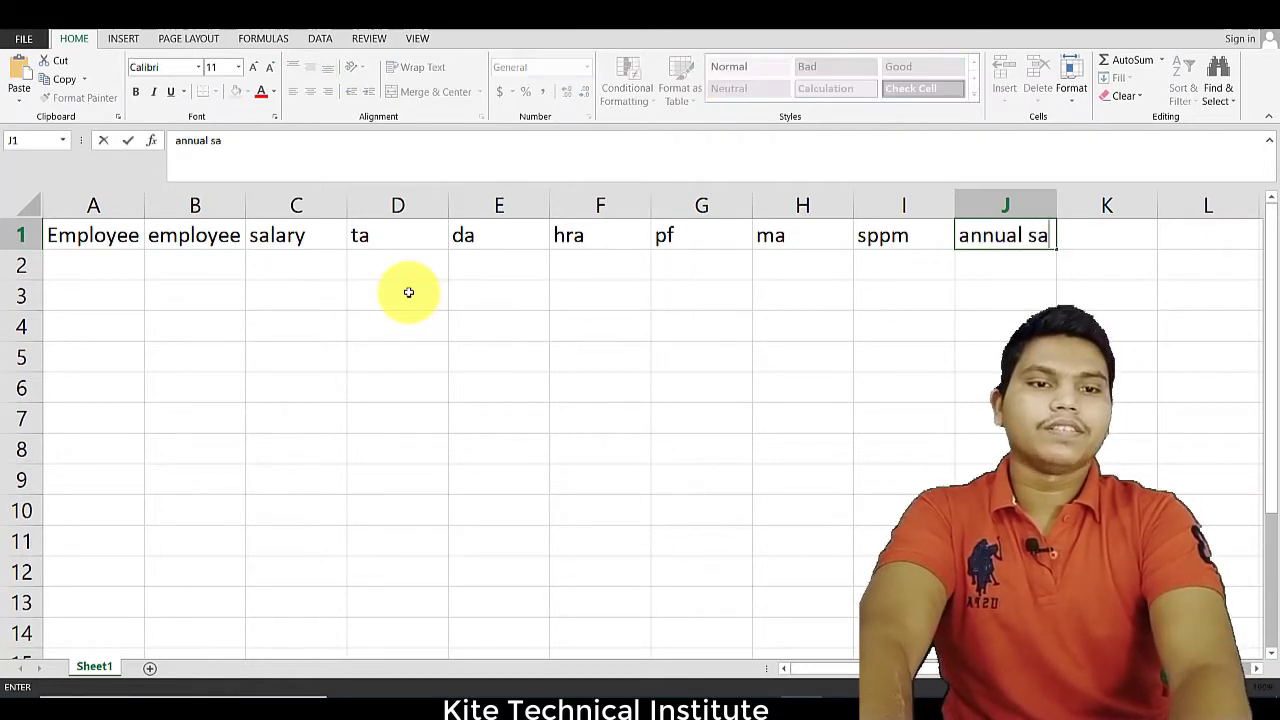
text(lary)
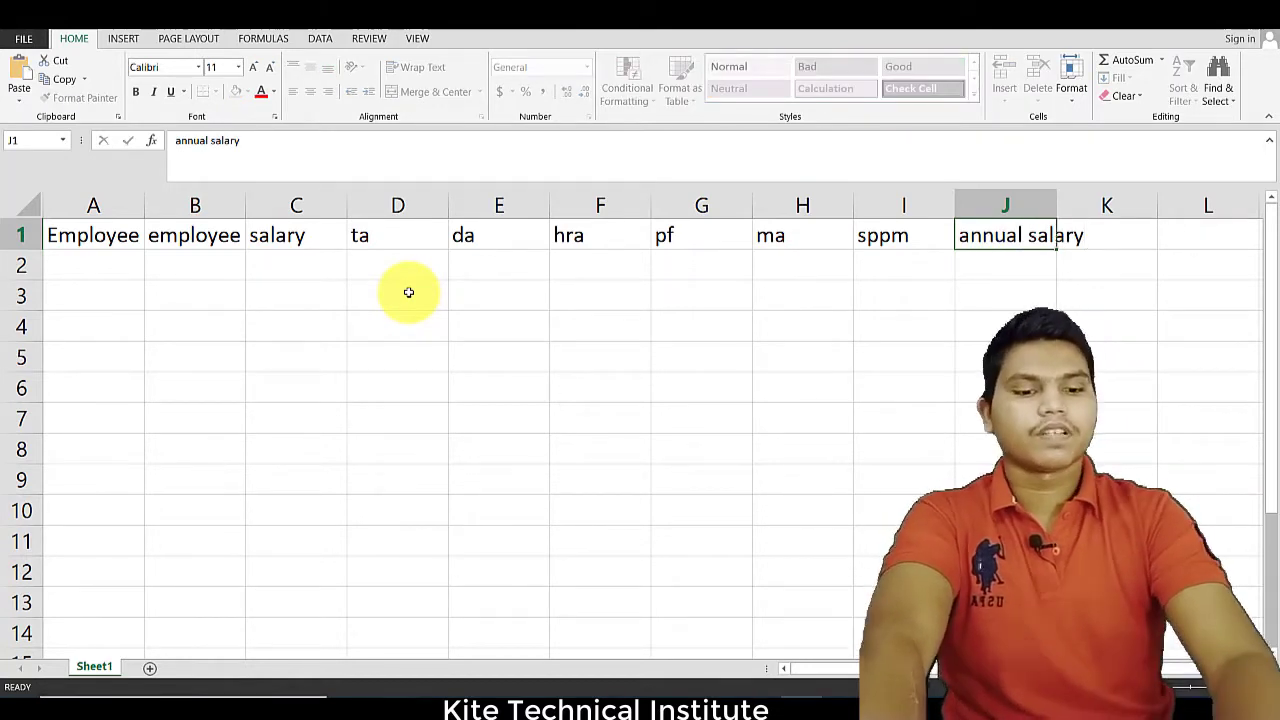
key(Tab)
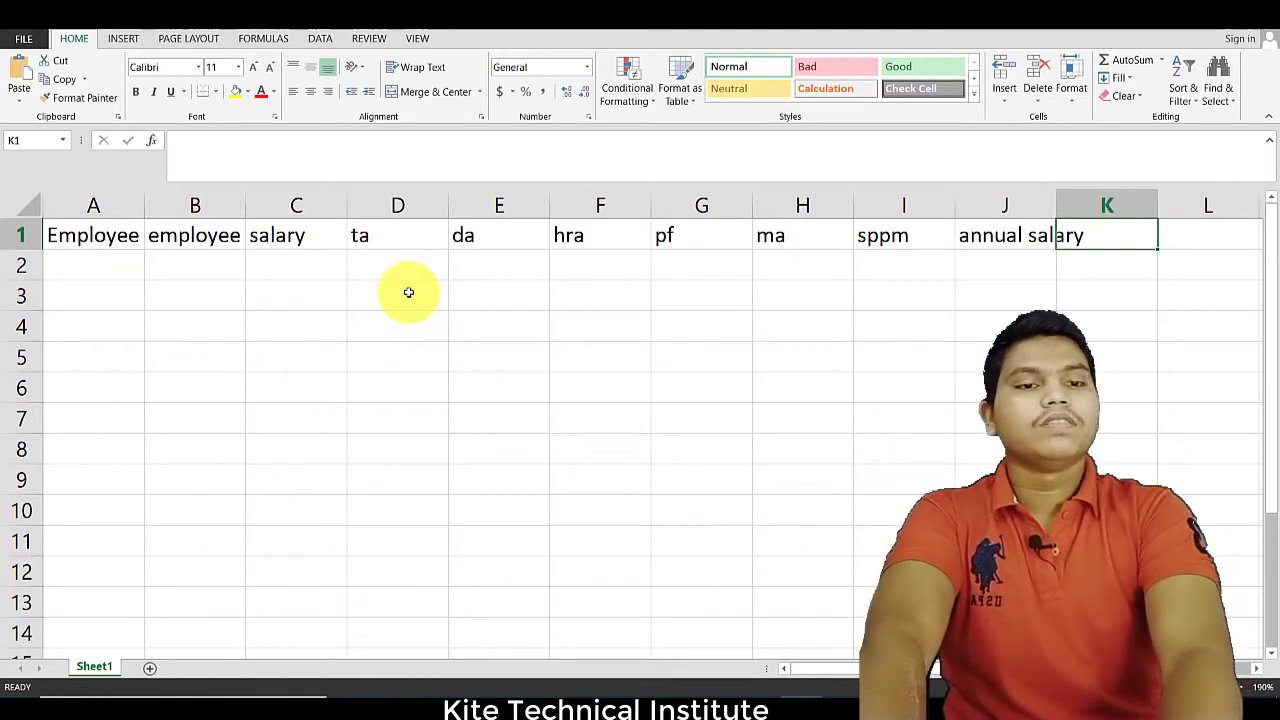
Step: Enter the column headers "it" and "gs" in cells K1 and L1
text(it)
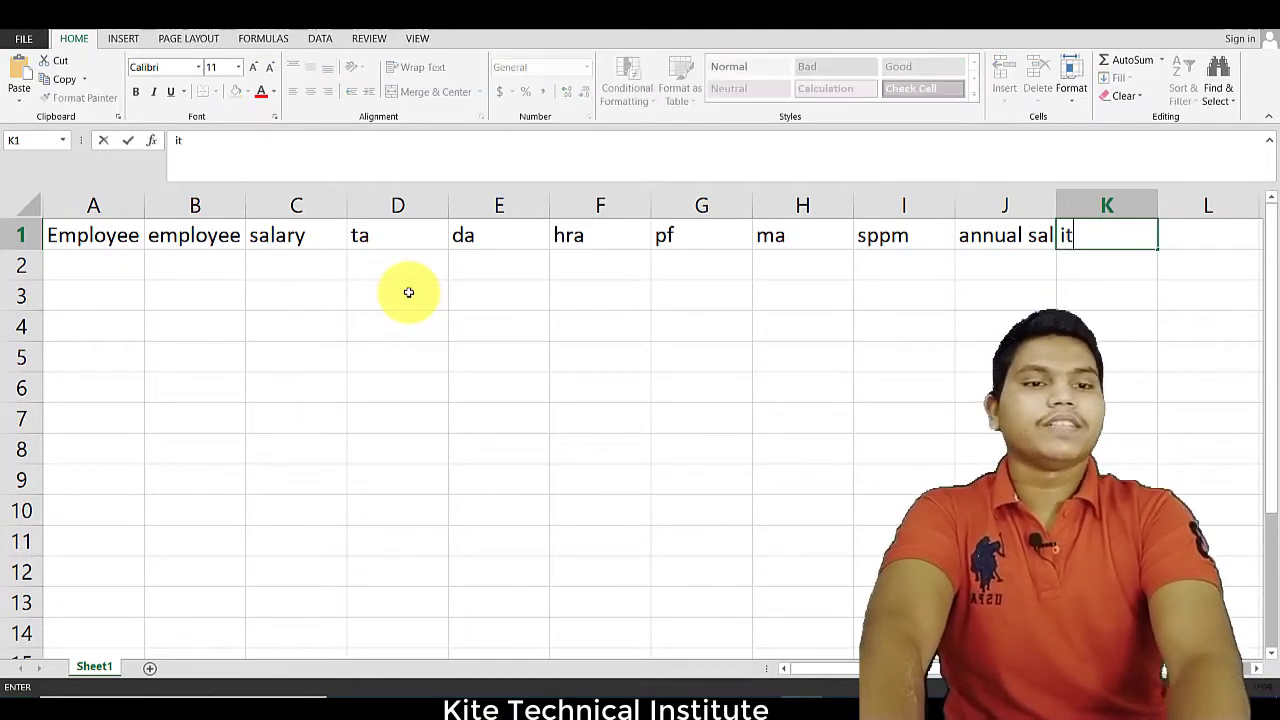
key(Tab)
text(gs)
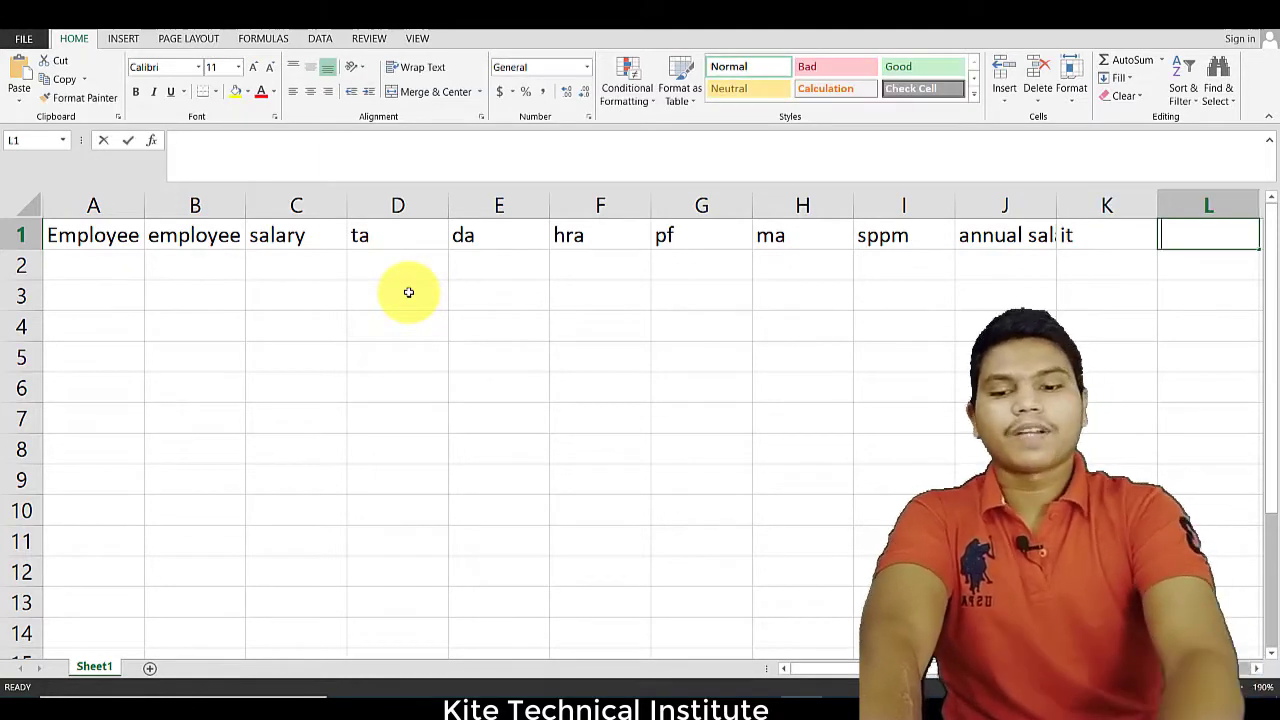
click(389, 234)
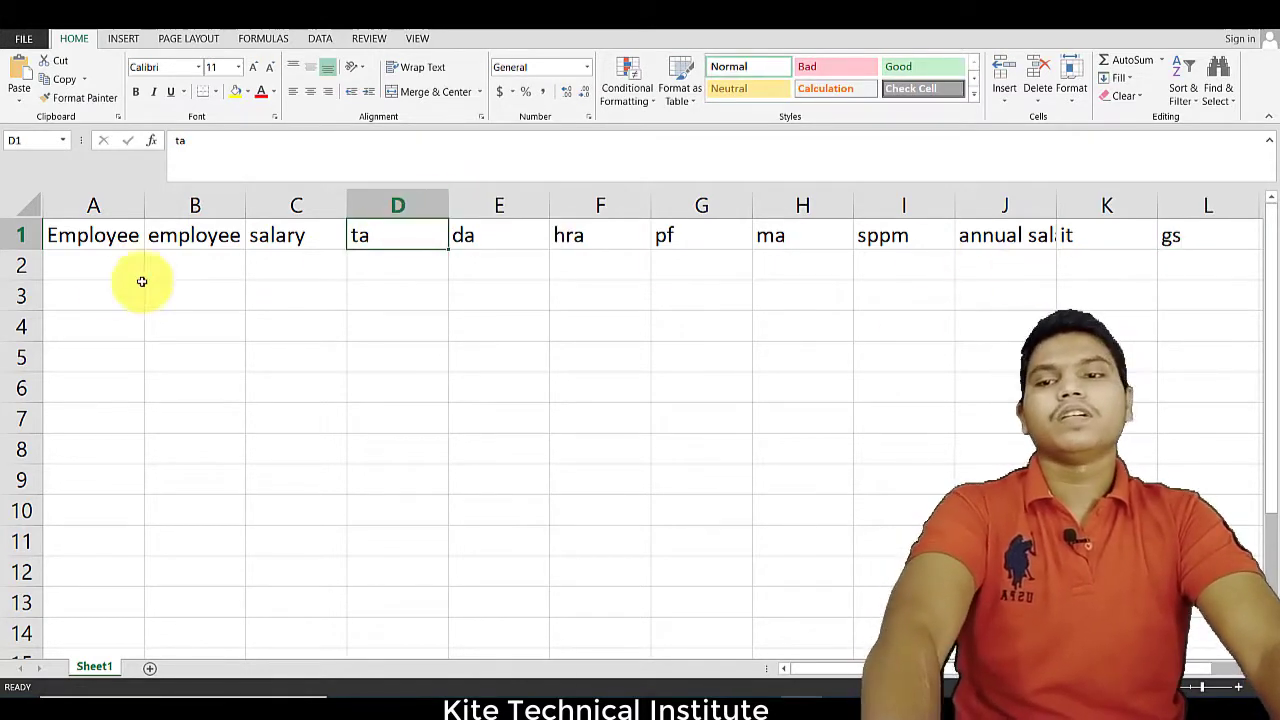
Step: AutoFit the width of all columns in the sheet so each header fits its cell
click(110, 262)
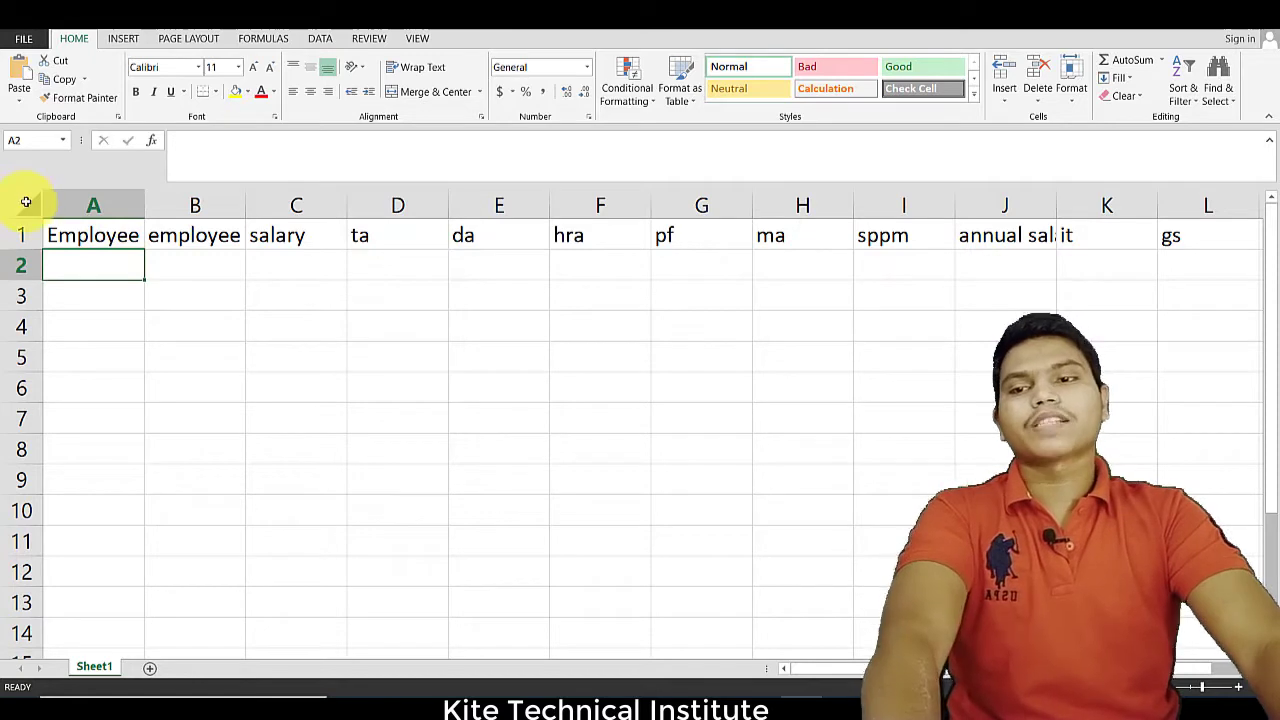
click(26, 203)
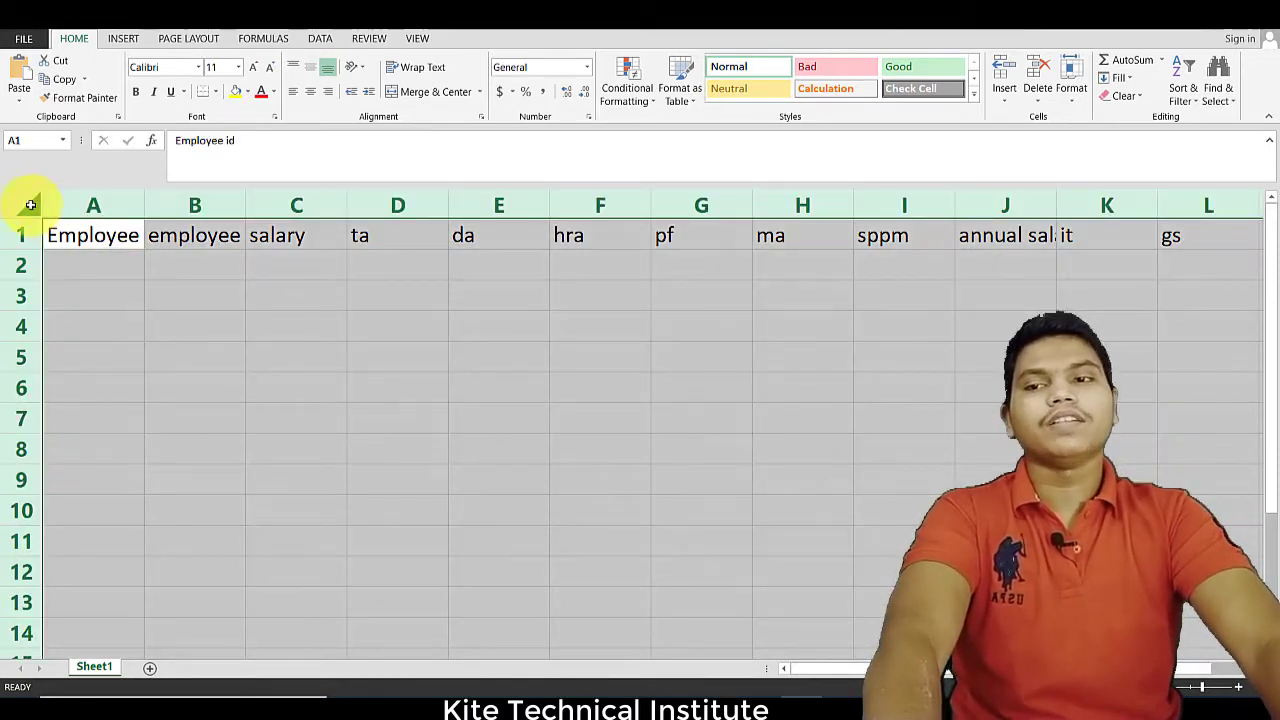
double_click(142, 203)
click(691, 292)
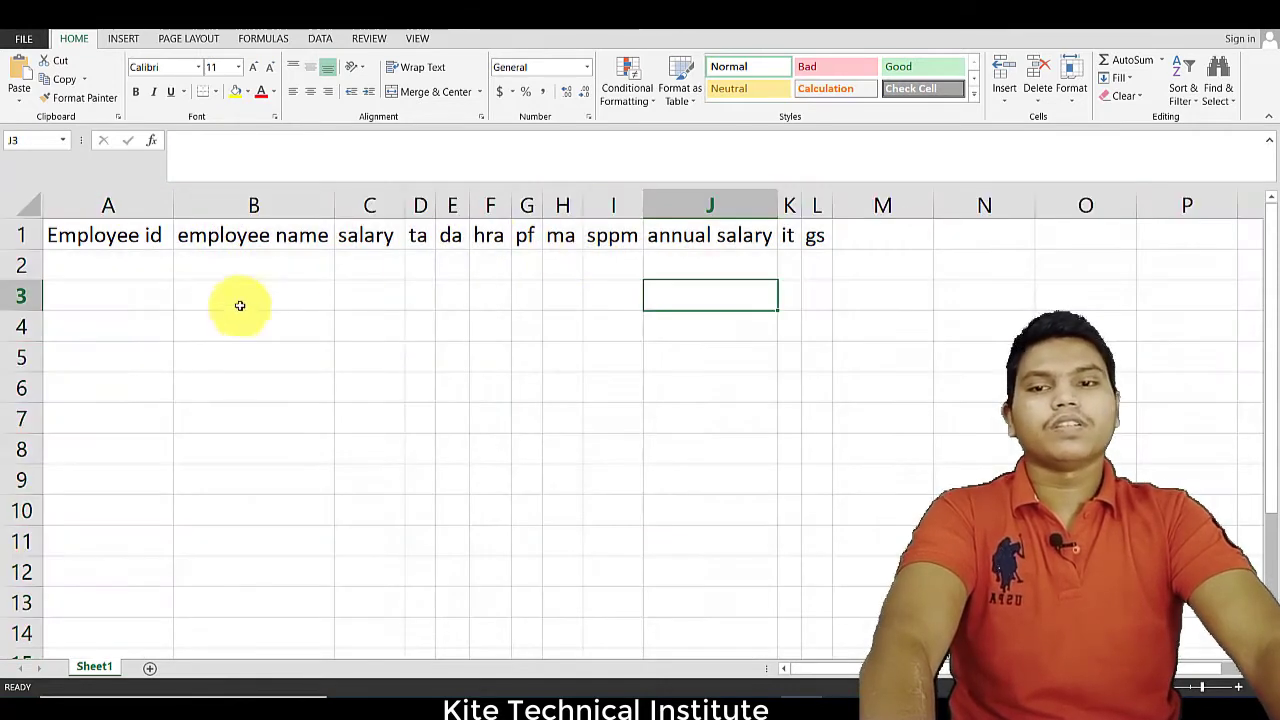
Step: Enter the first employee ID "kite01" in cell A2
drag(104, 258, 817, 272)
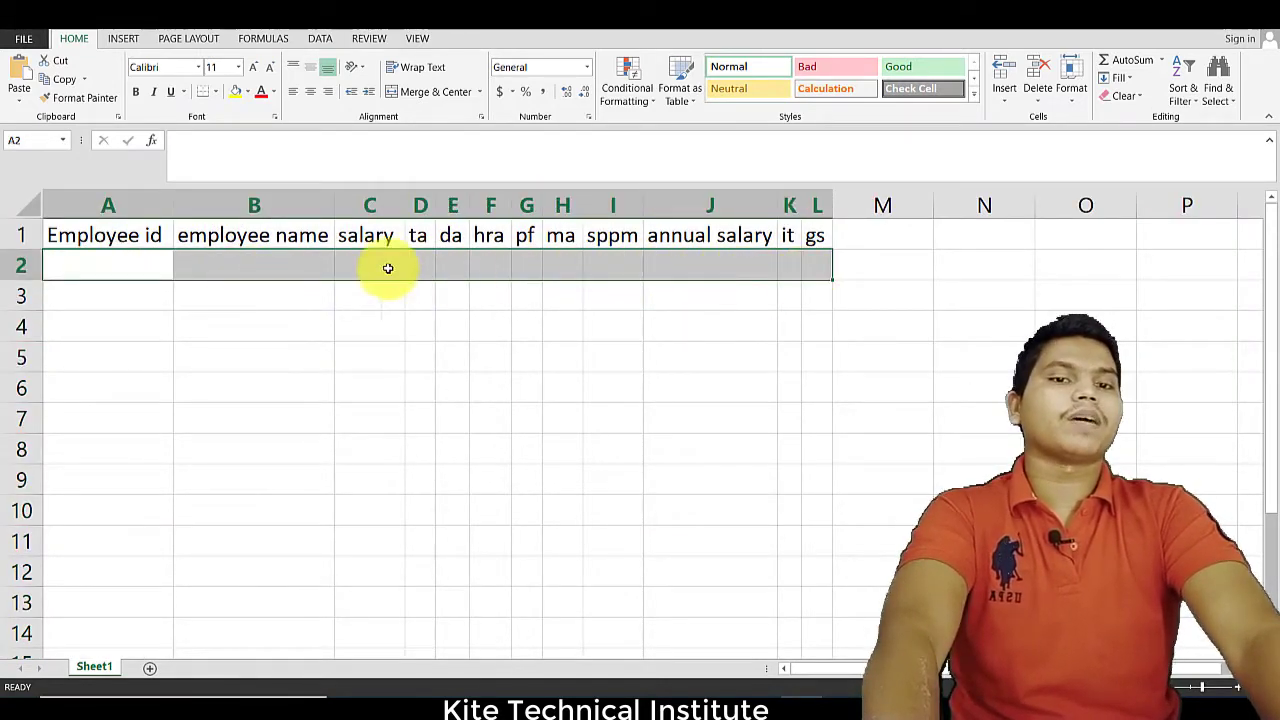
click(109, 281)
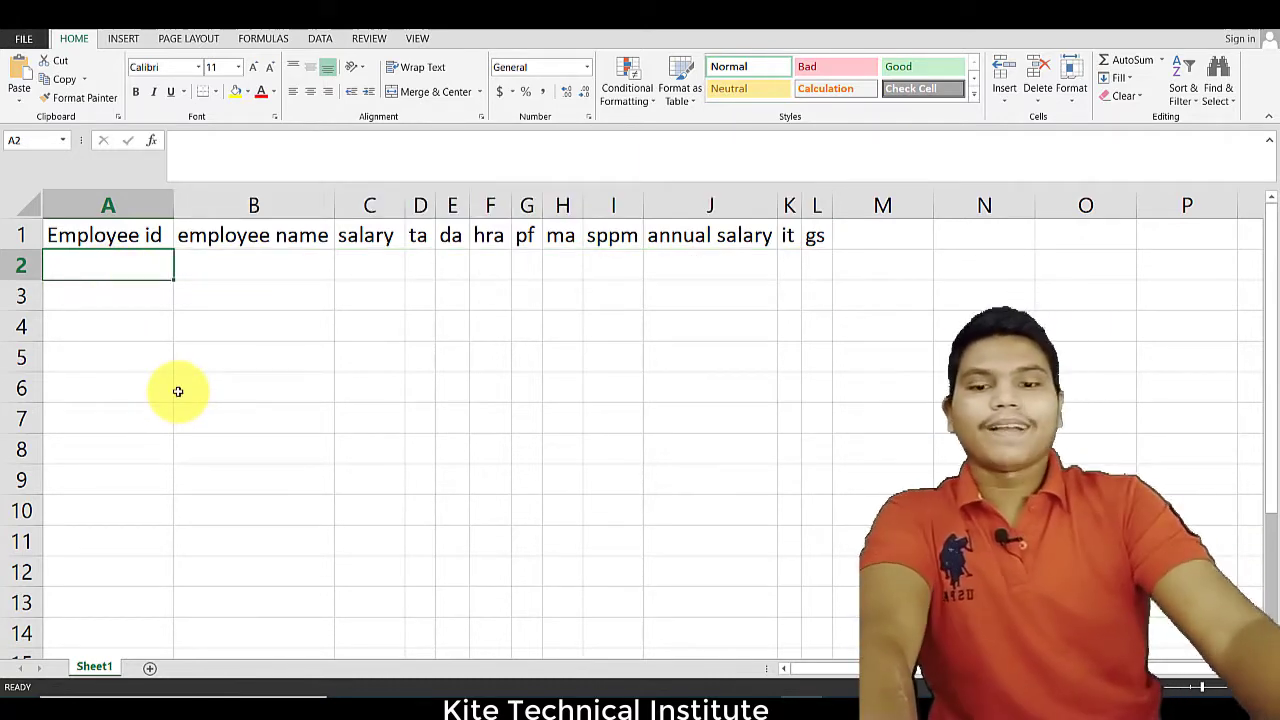
text(kite)
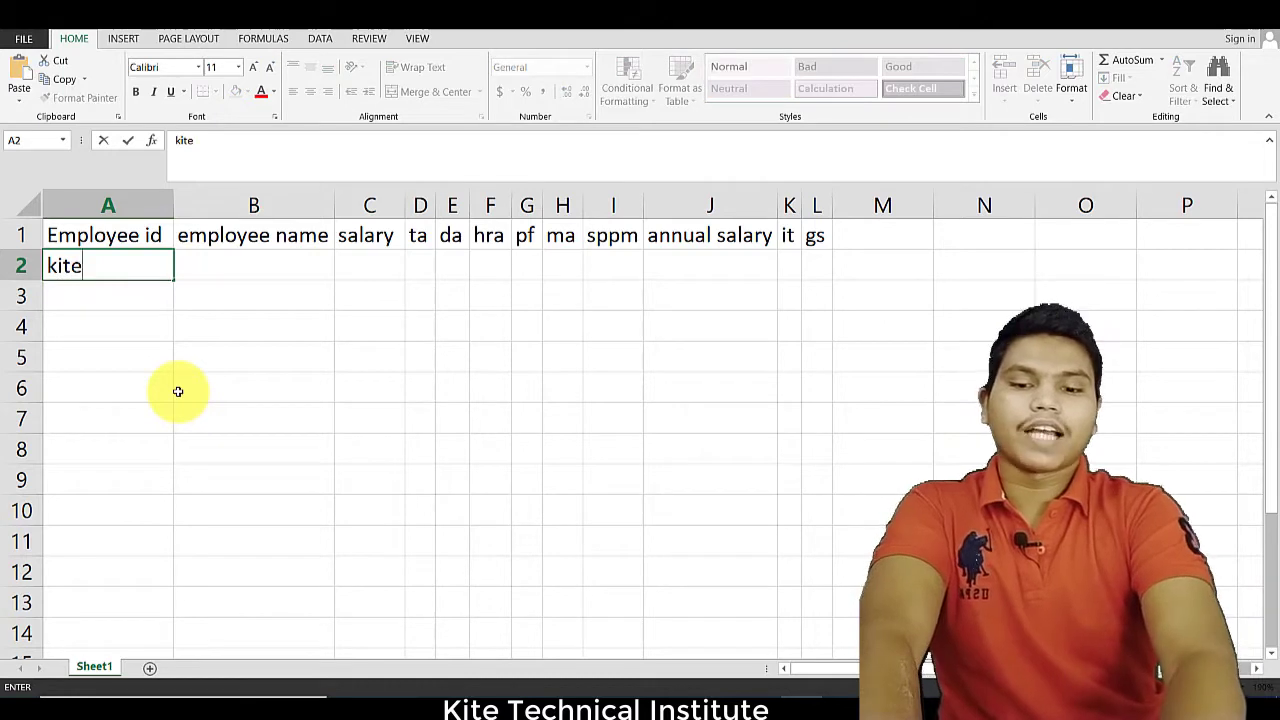
text(b)
key(BackSpace)
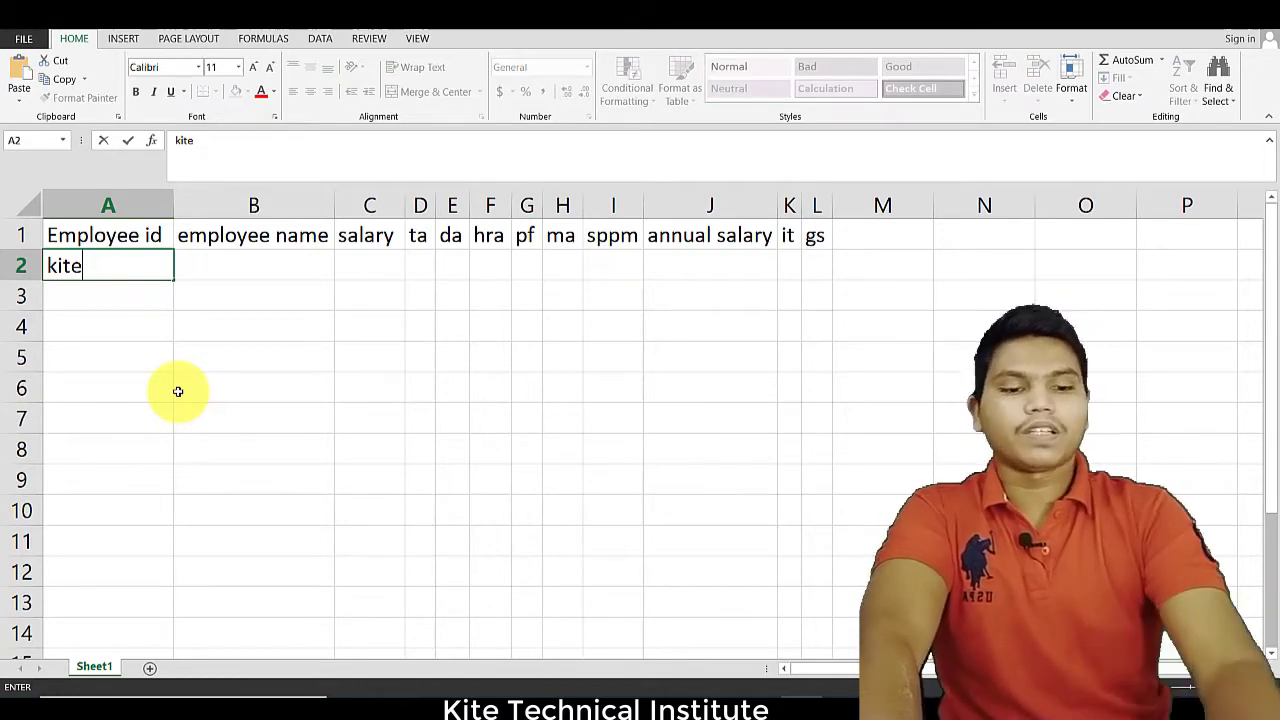
text(01)
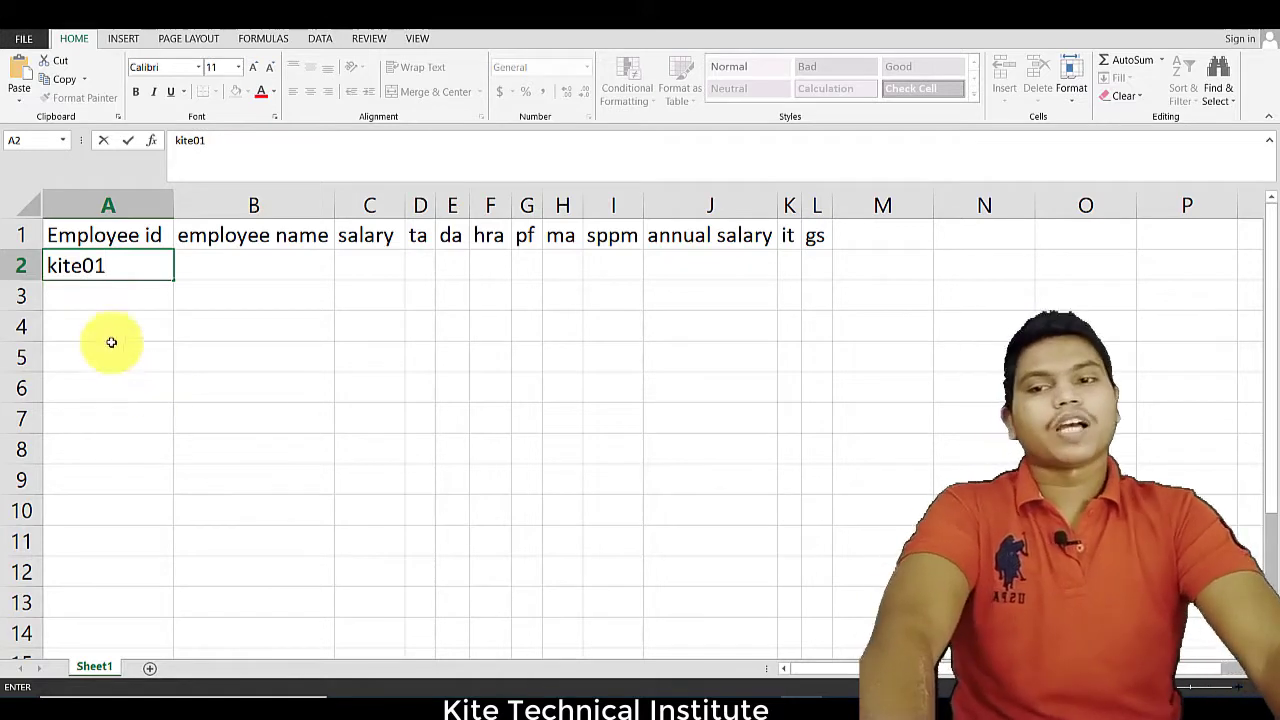
key(Return)
Step: Fill the employee ID series from A2 down to A13, continuing from kite01 to kite12
click(137, 269)
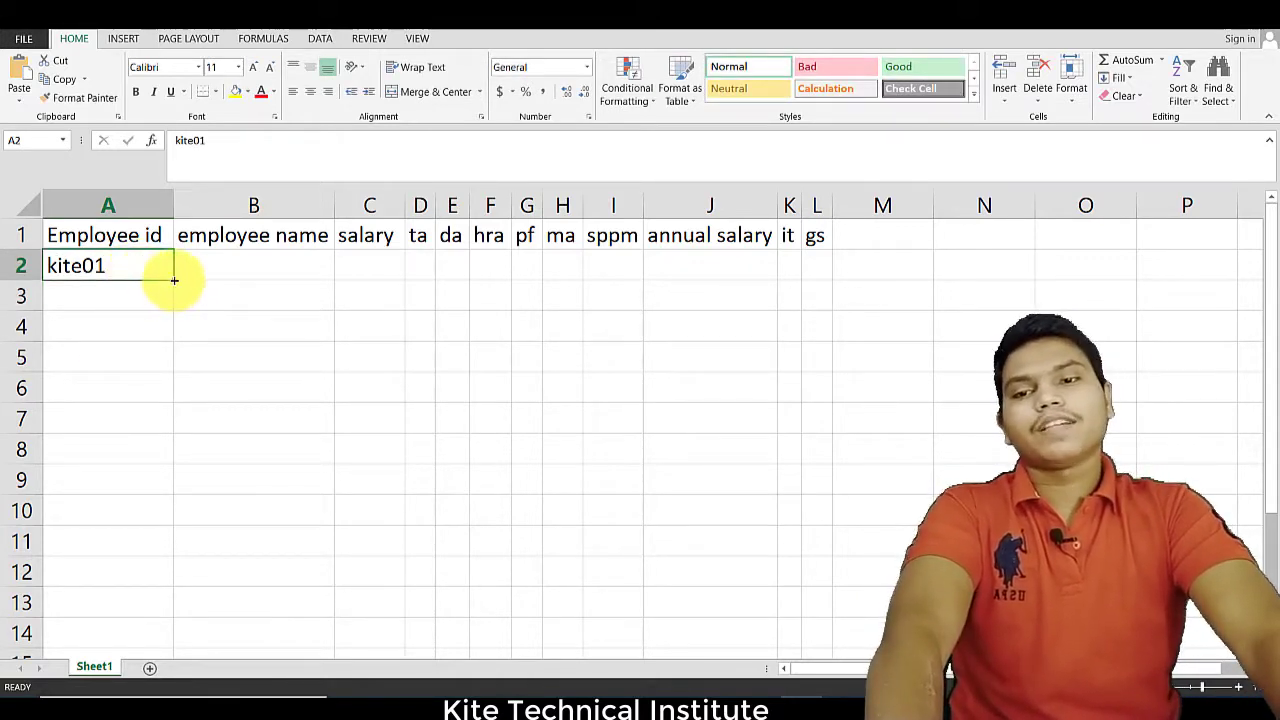
click(163, 291)
click(157, 266)
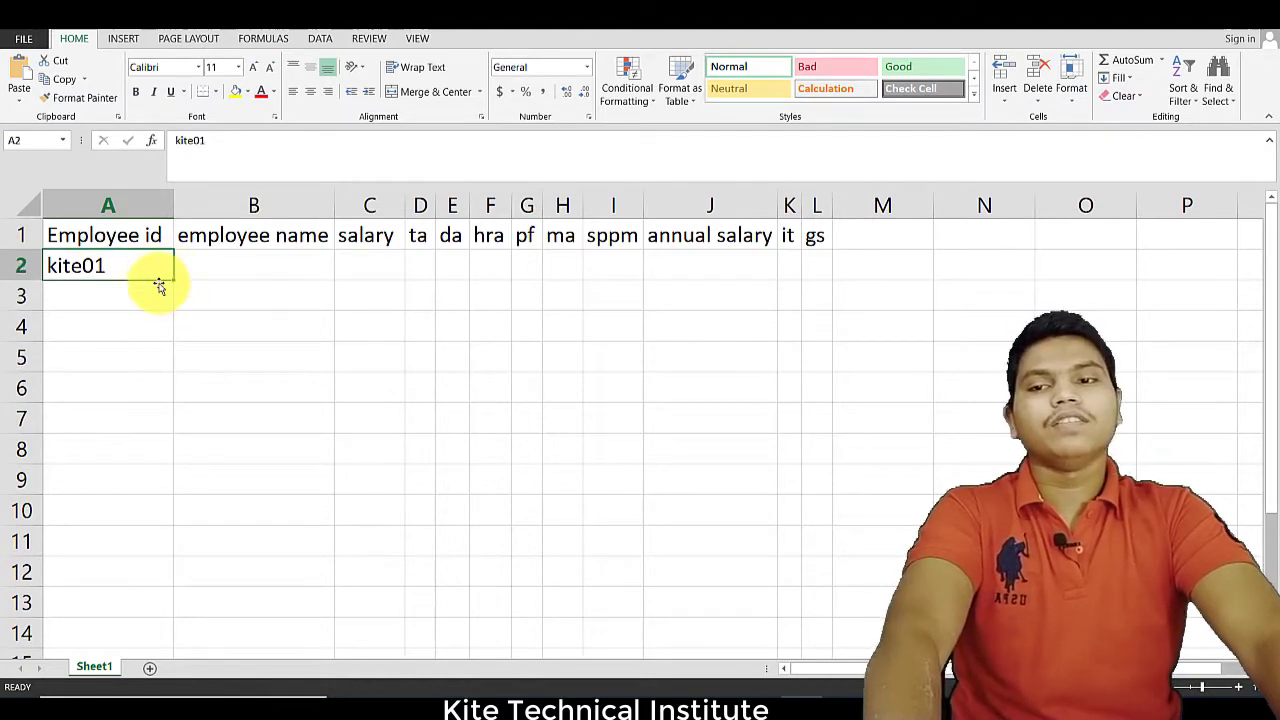
click(159, 286)
drag(126, 263, 126, 650)
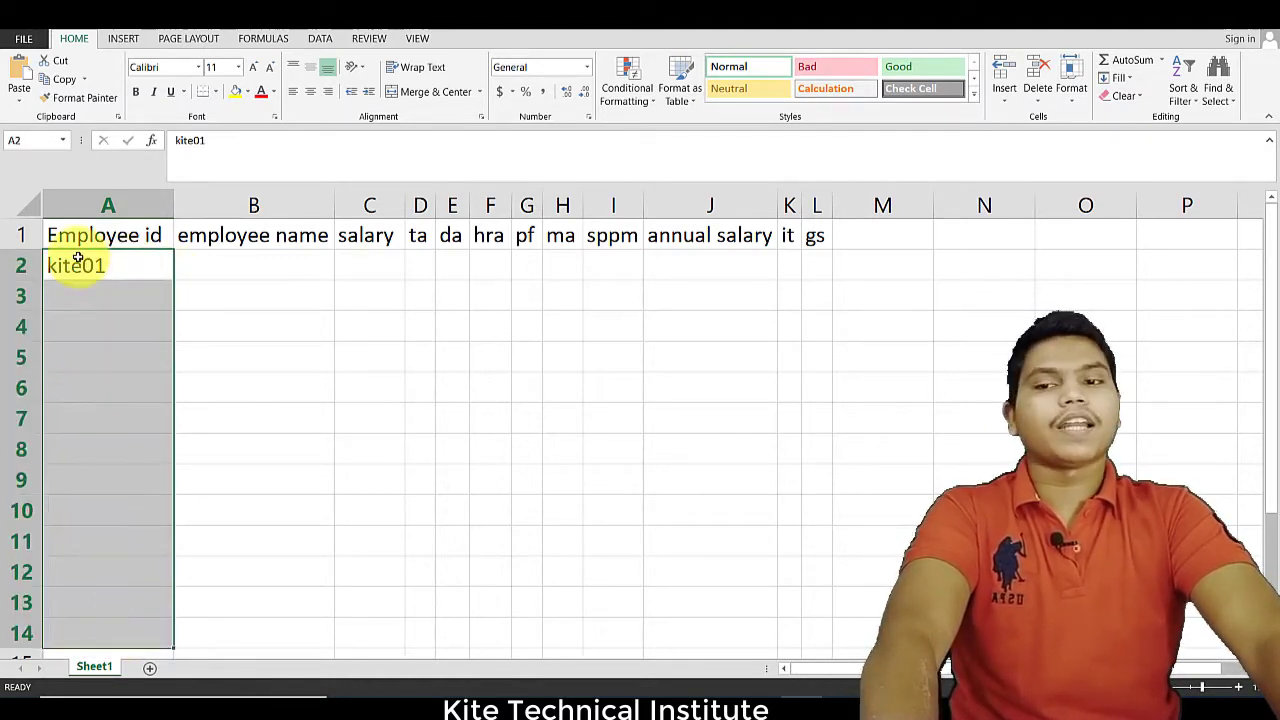
click(77, 260)
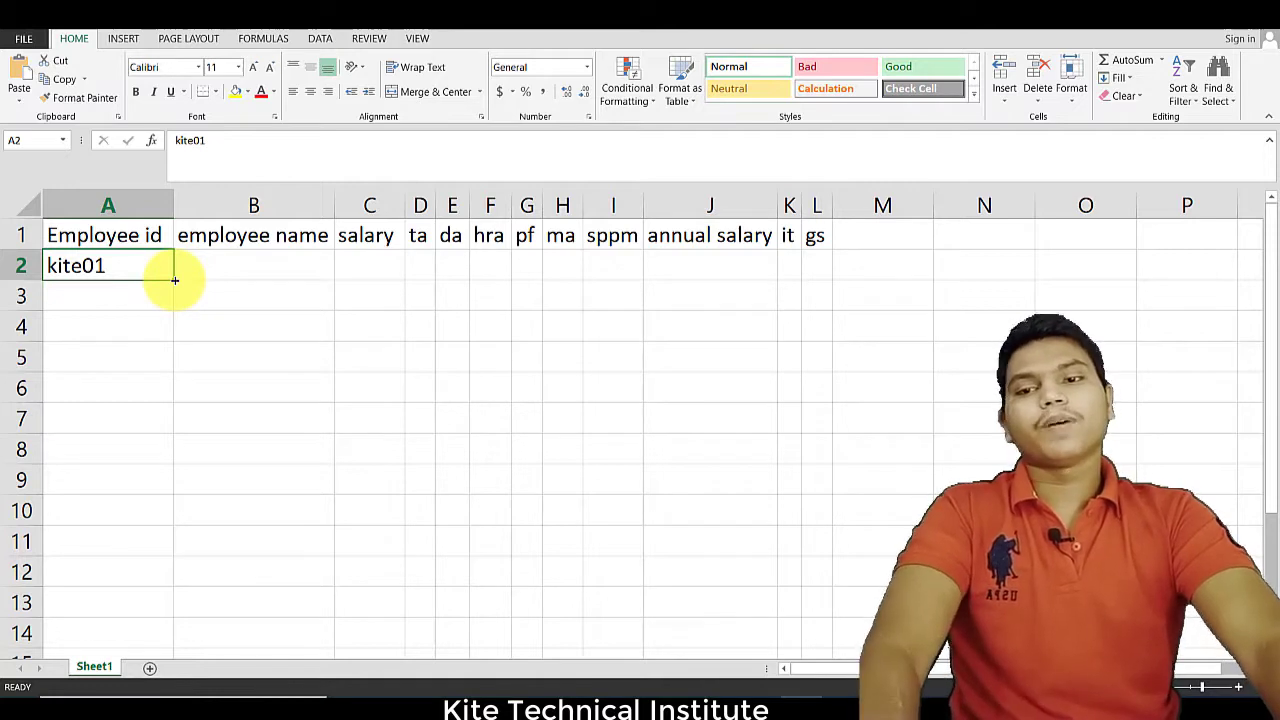
drag(175, 280, 151, 610)
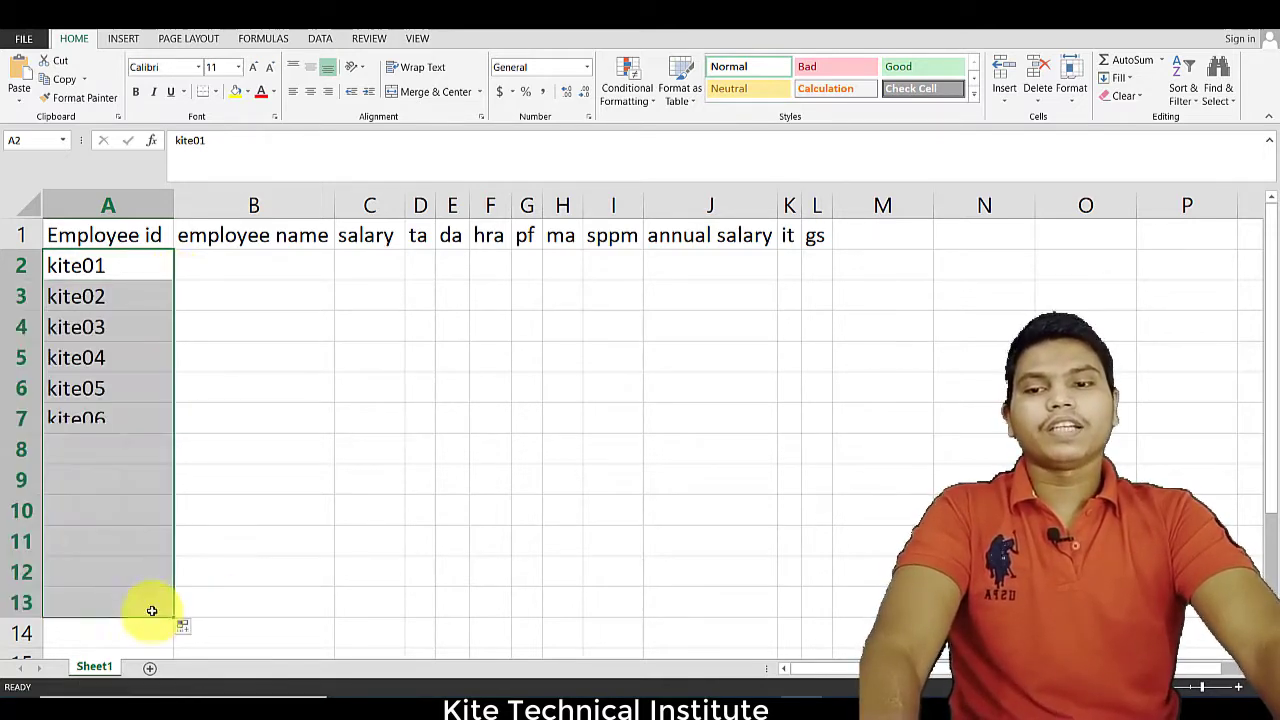
click(62, 265)
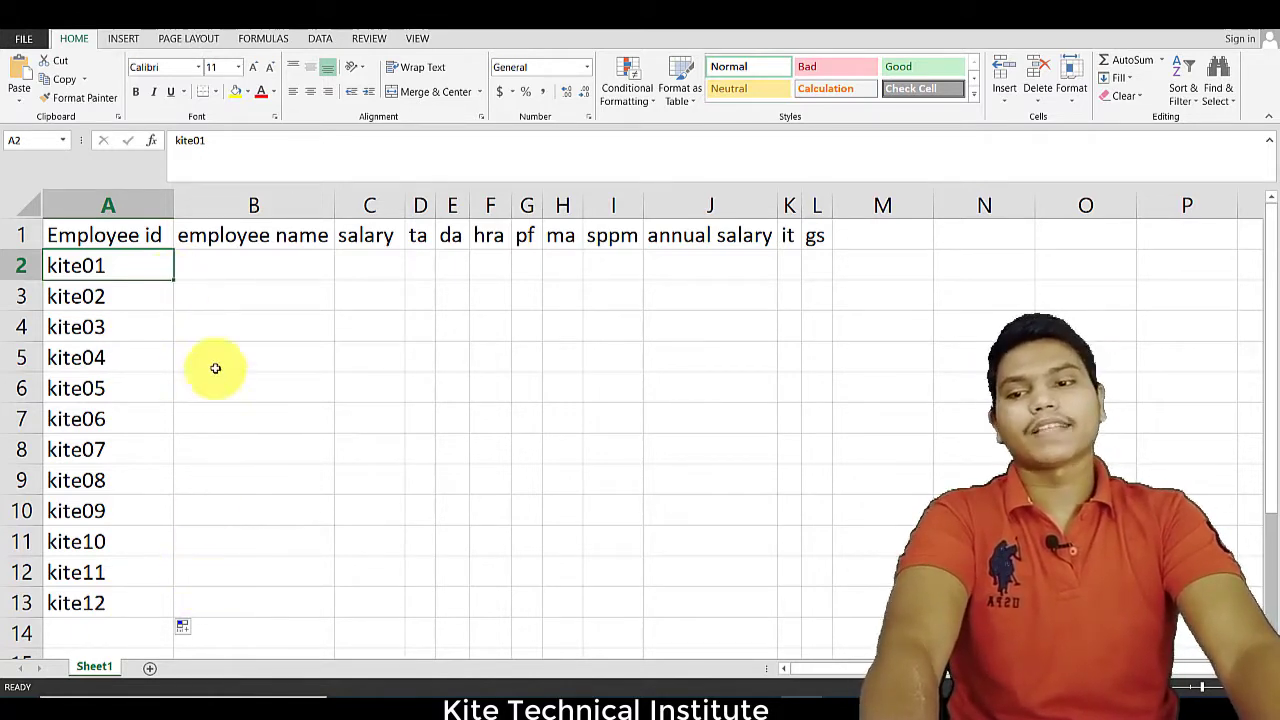
Step: Enter the names of five employees in cells B2 to B6 of the employee name column
click(265, 270)
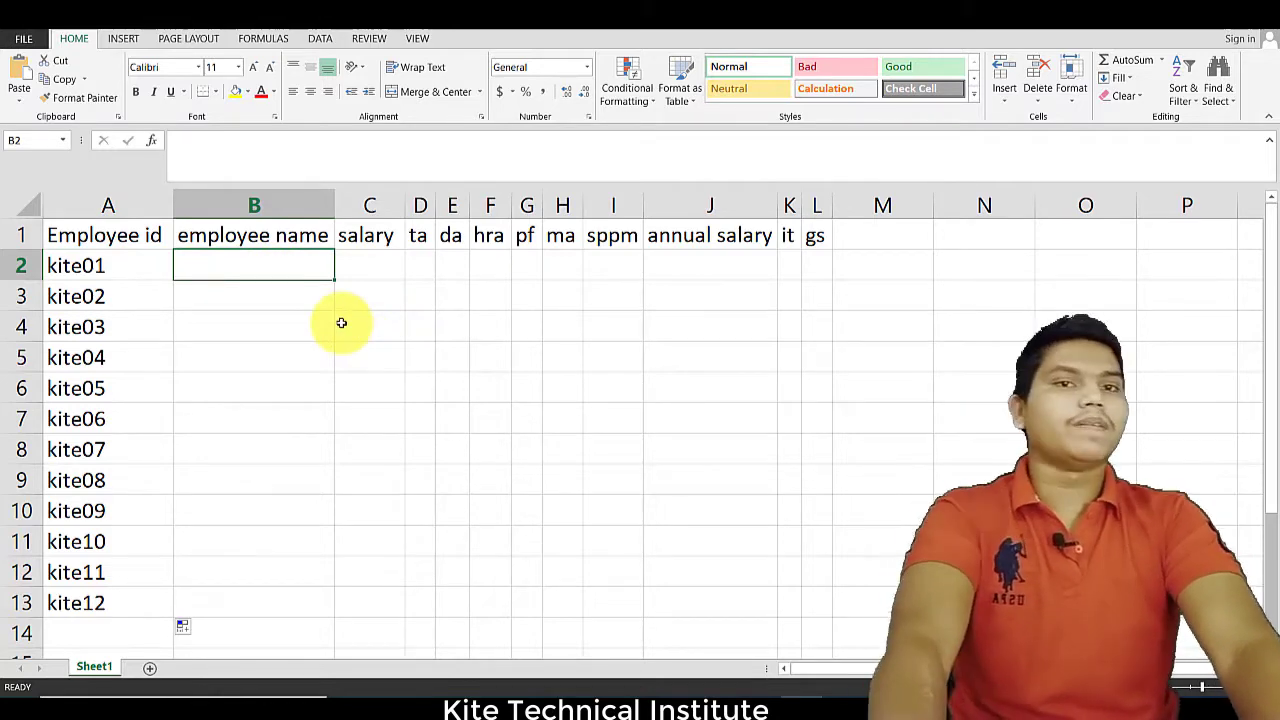
text(mohit)
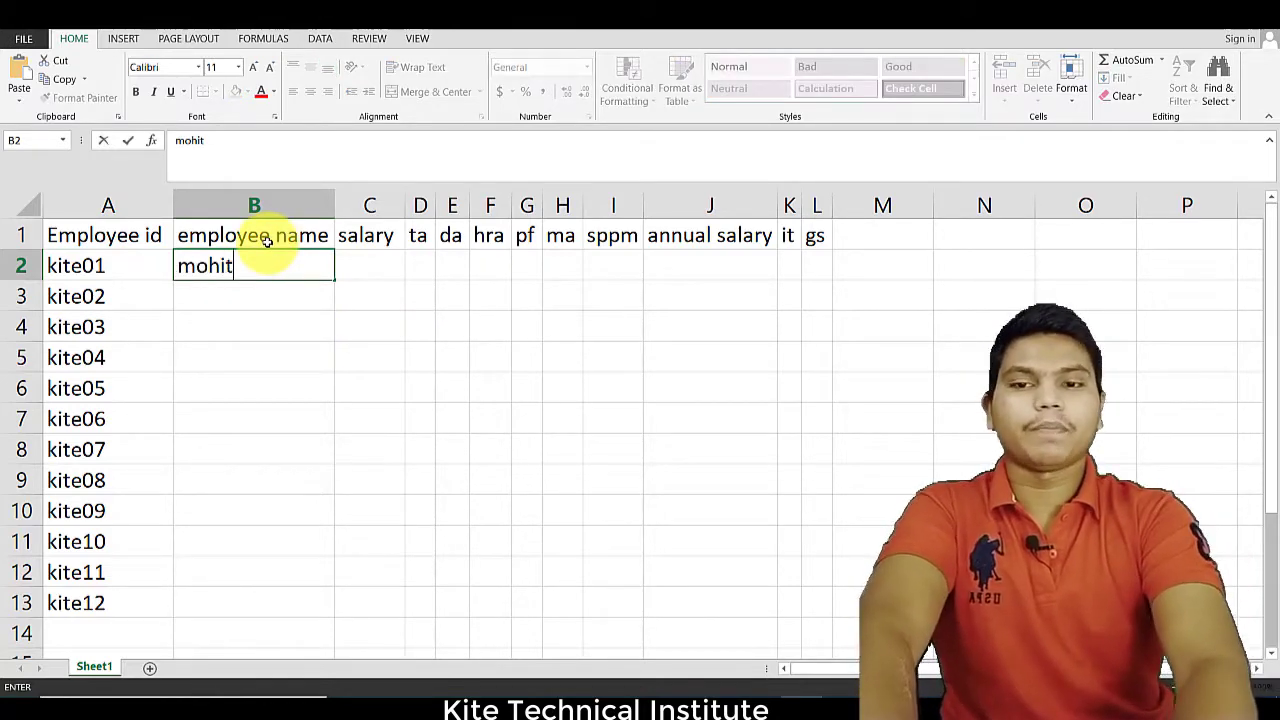
key(Return)
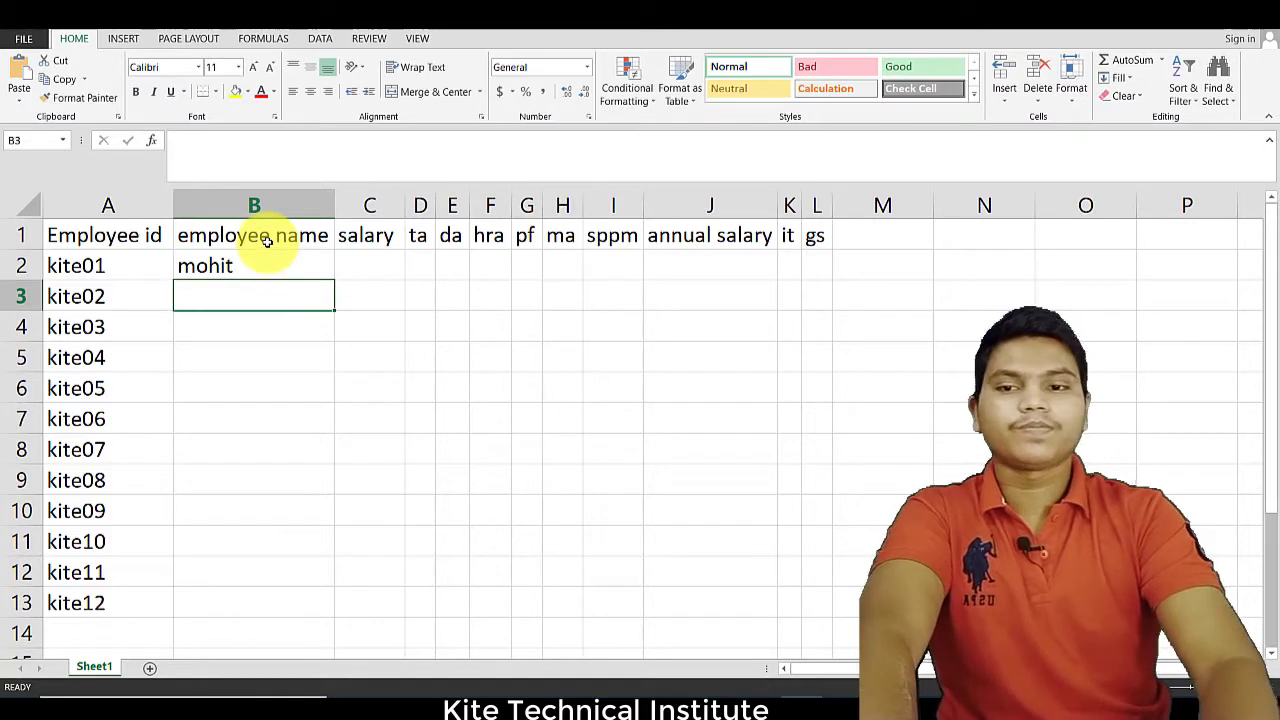
text(sohit)
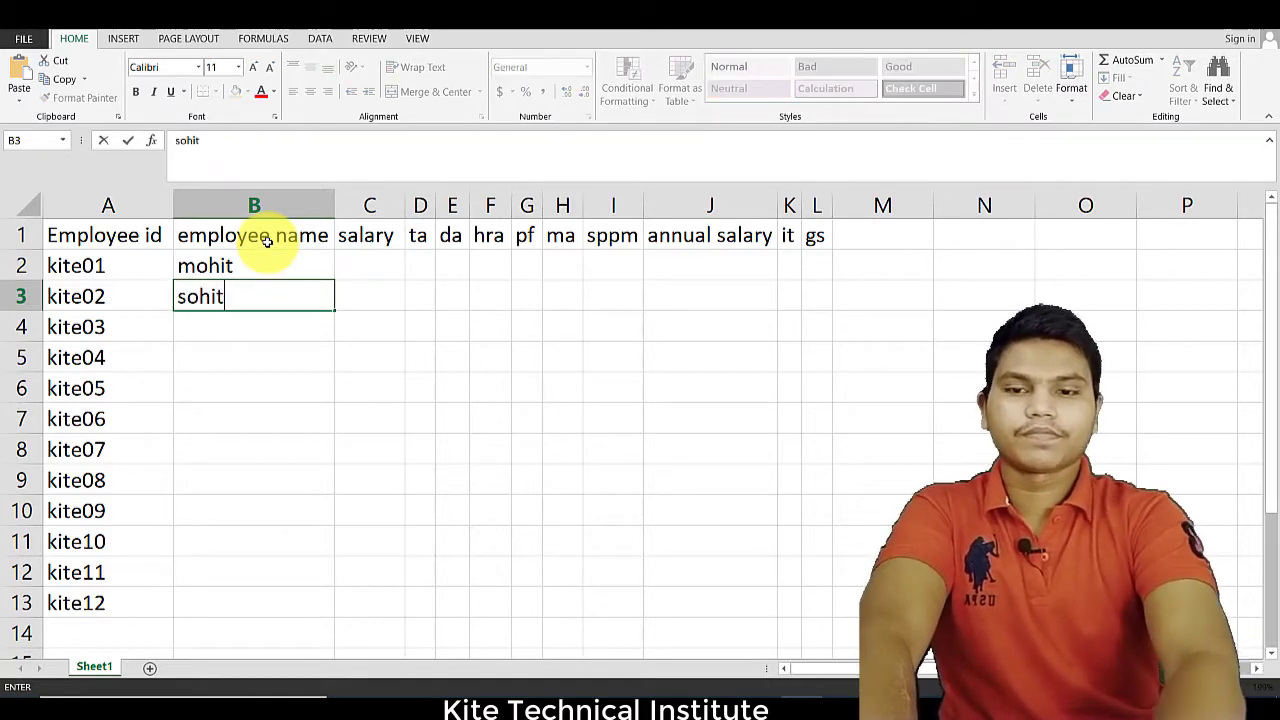
key(Return)
text(rohit)
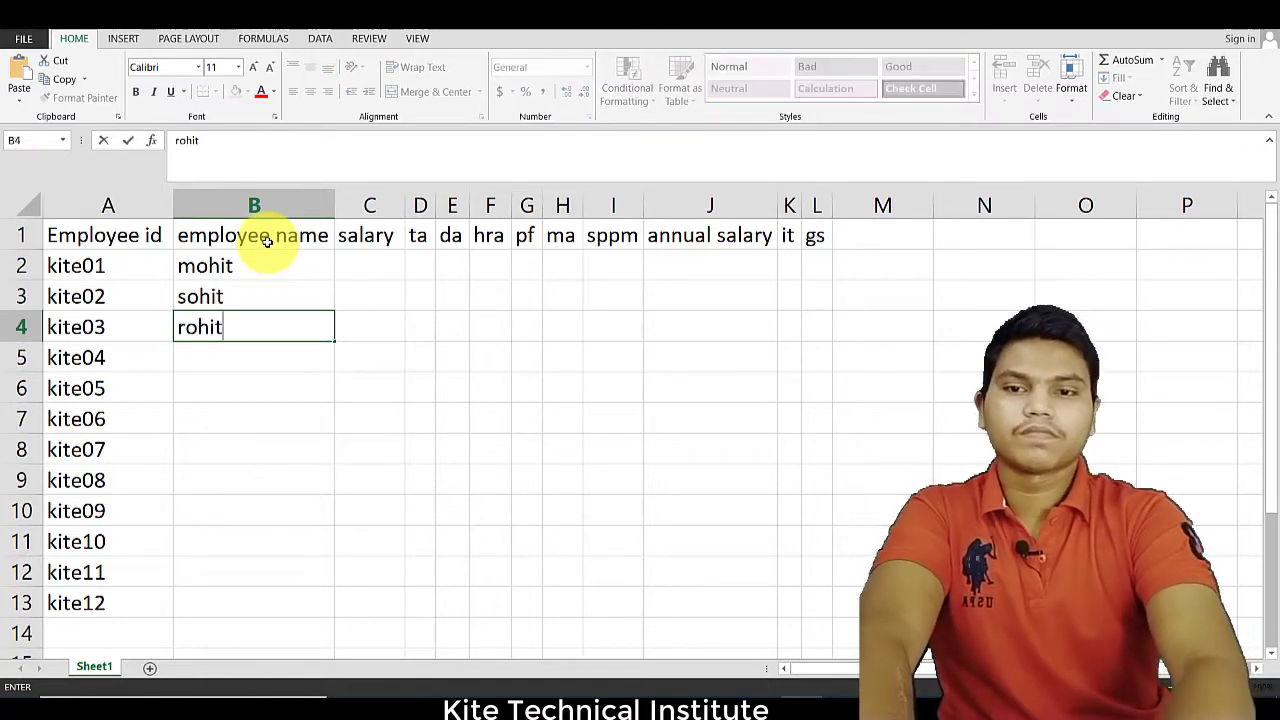
key(Return)
text(rohan)
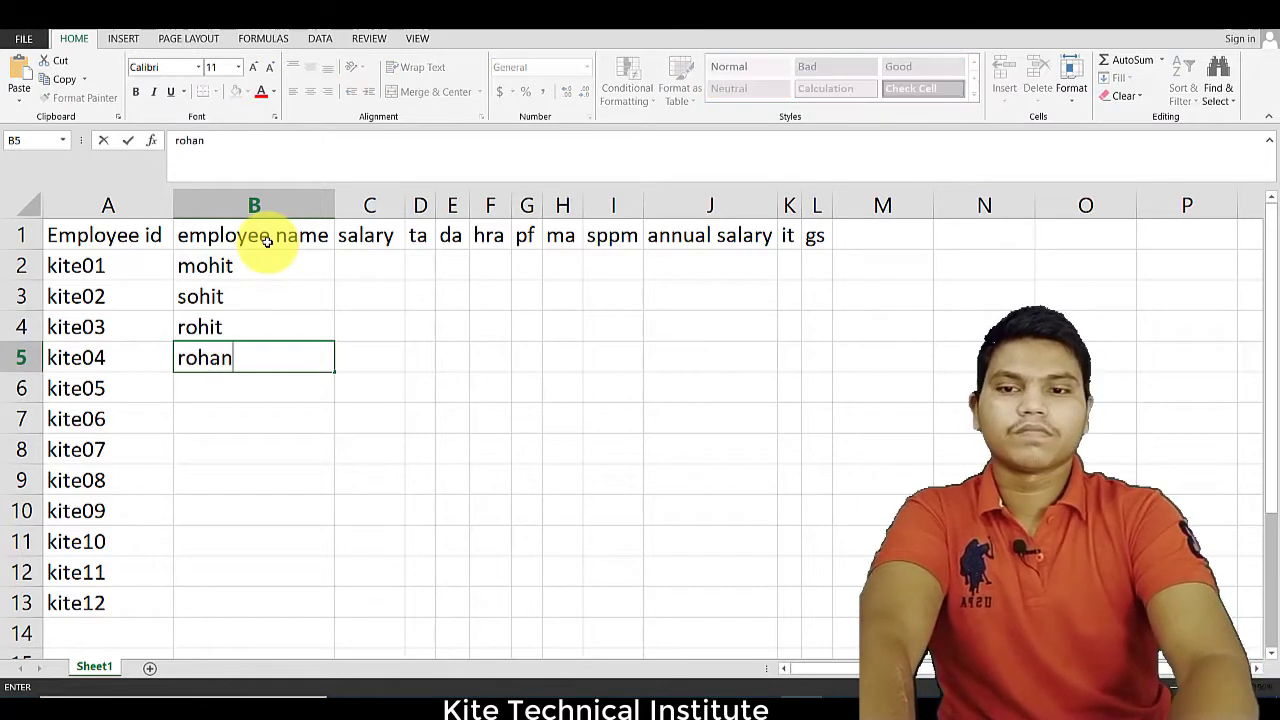
key(Return)
text(mohan)
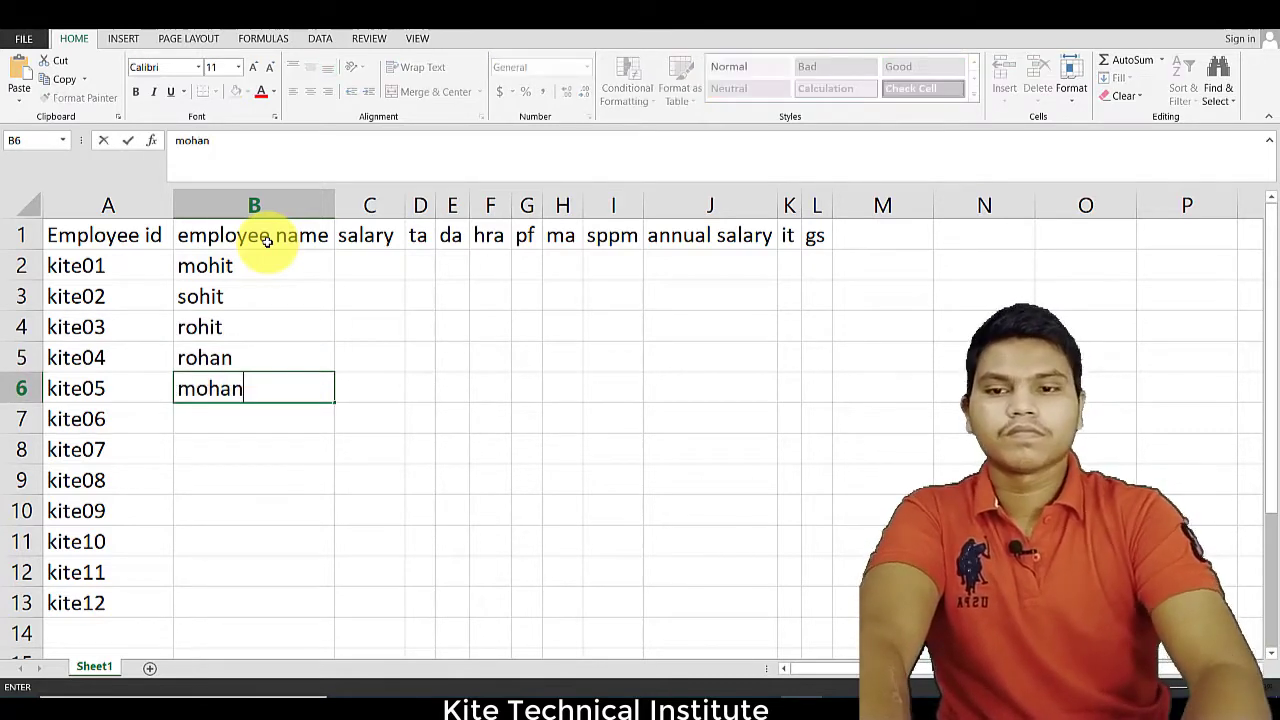
key(Return)
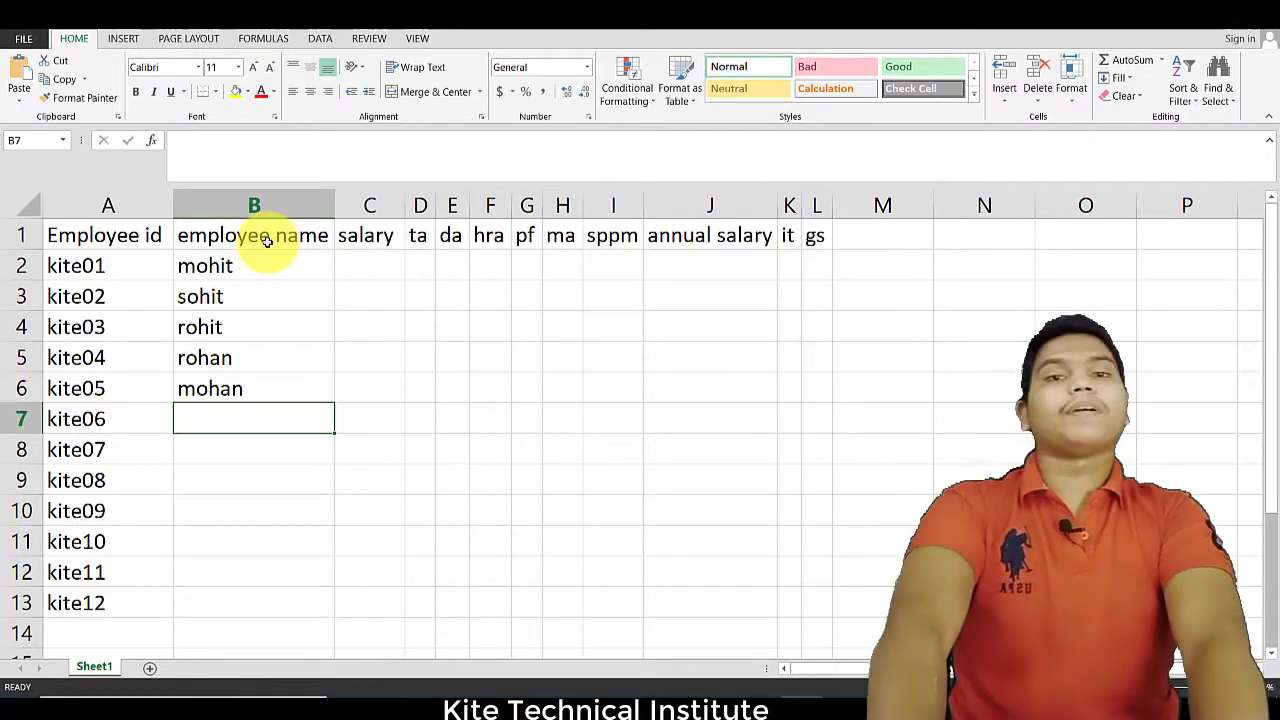
Step: Enter the salaries 25000 and 30000 in cells C2 and C3 for the first two employees
key(Right)
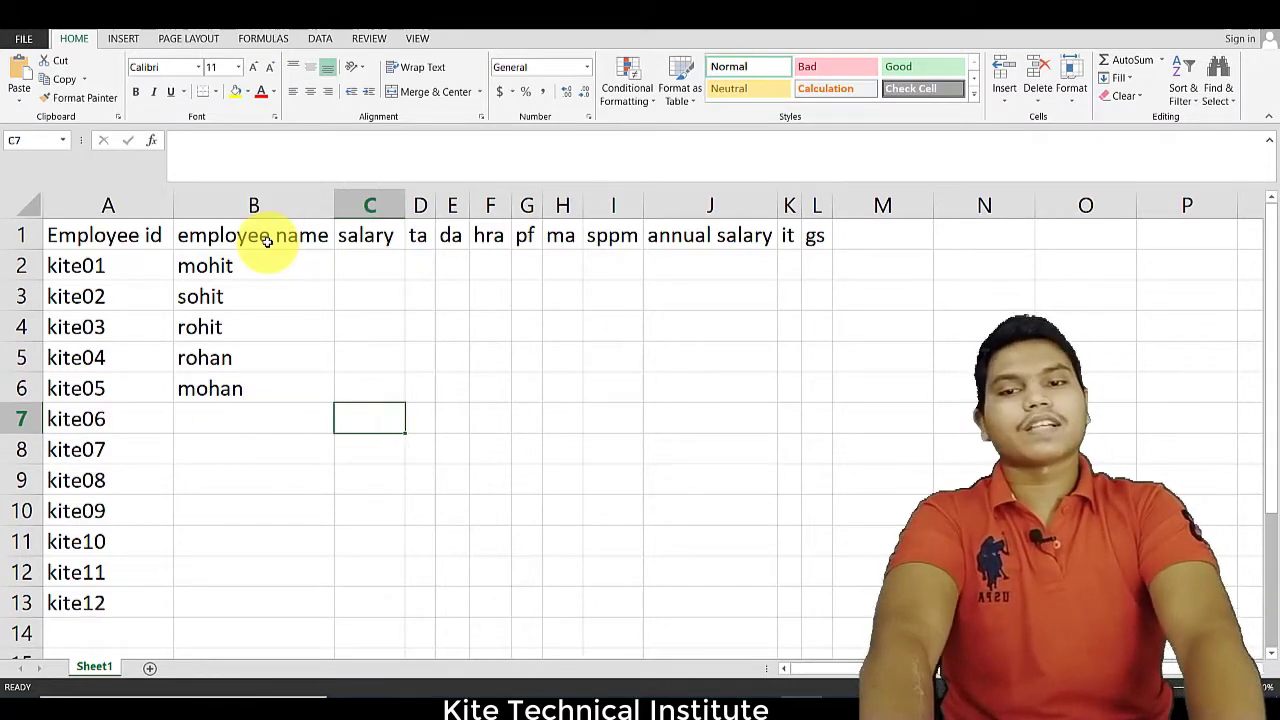
key(Up)
key(Up)
key(Up)
key(Up)
key(Up)
key(Up)
key(Down)
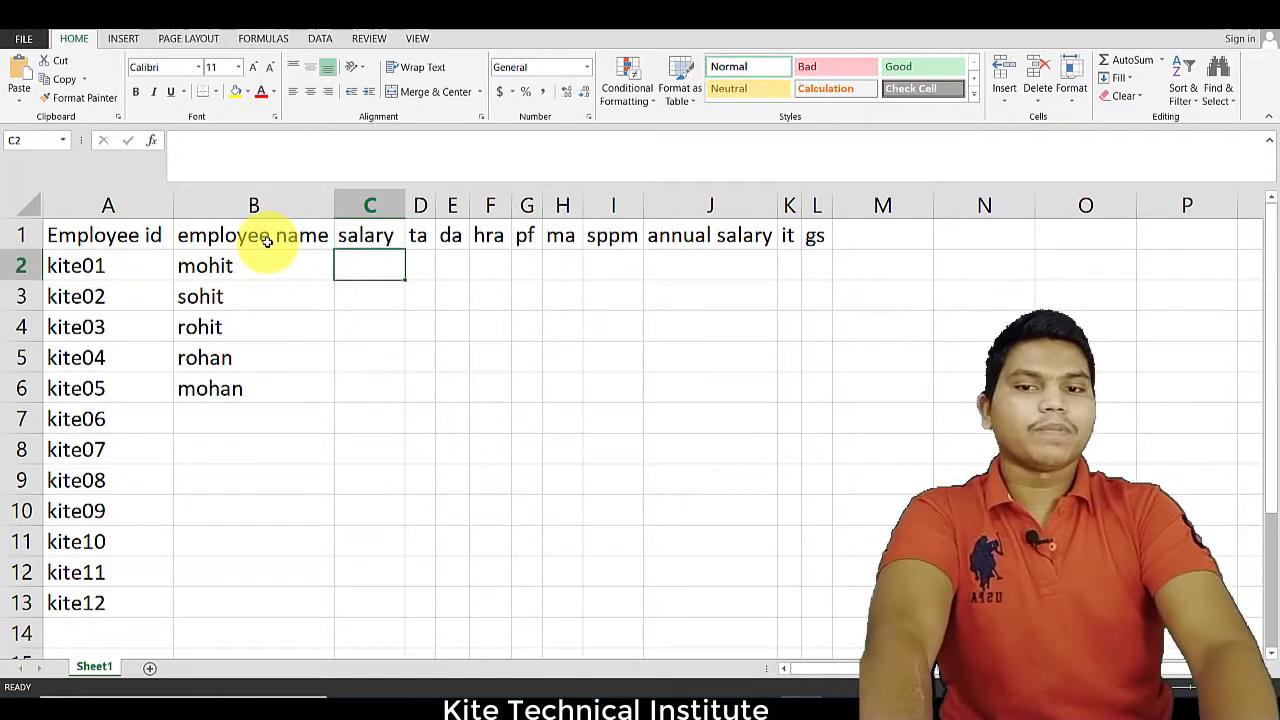
text(25000)
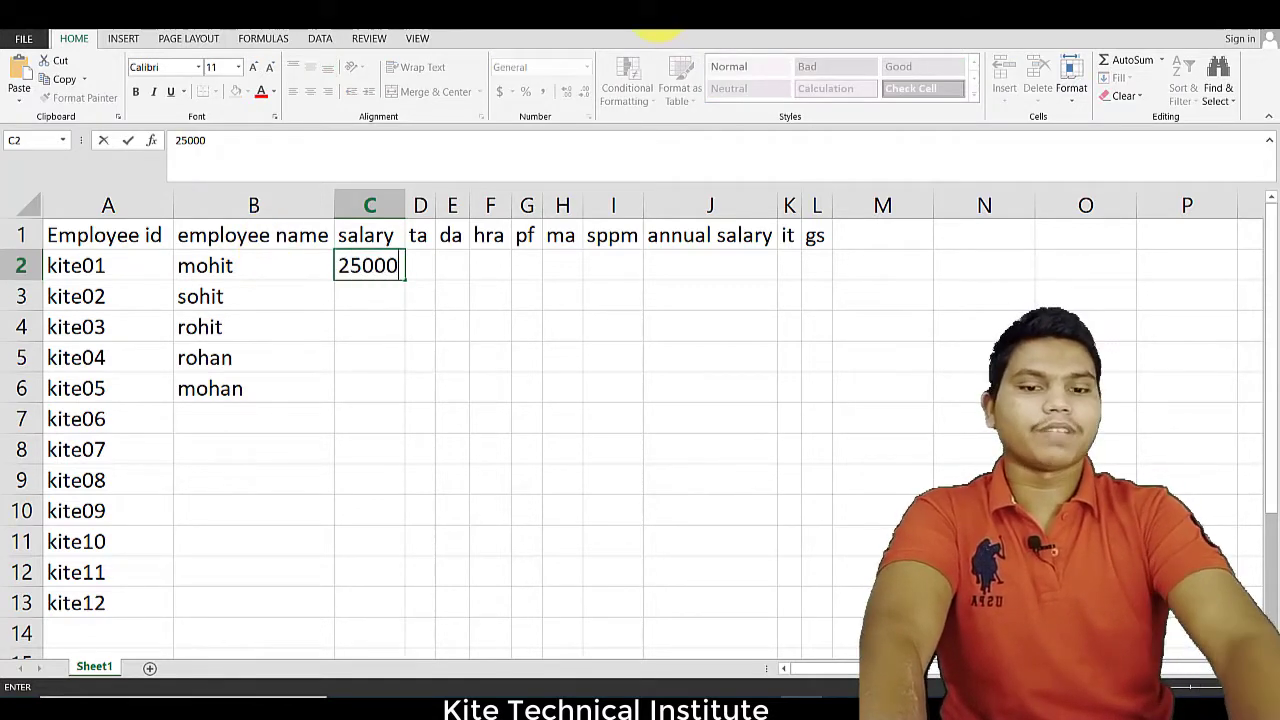
key(Return)
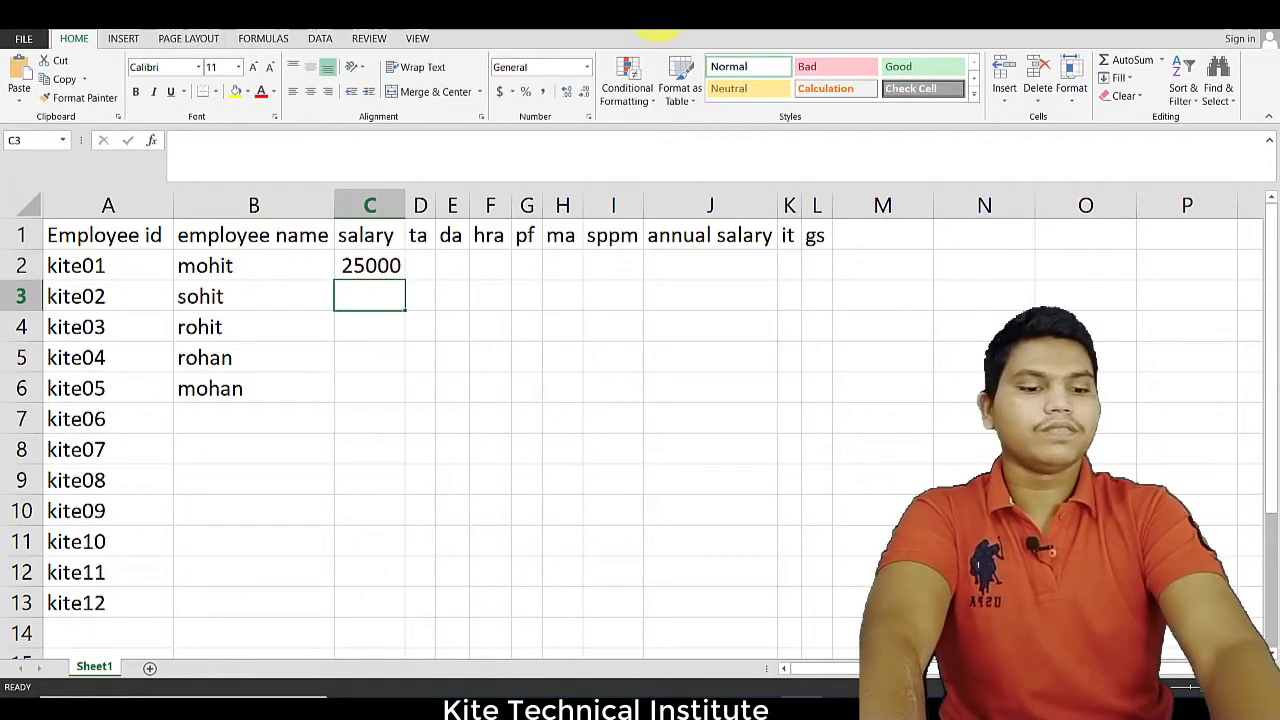
text(30000)
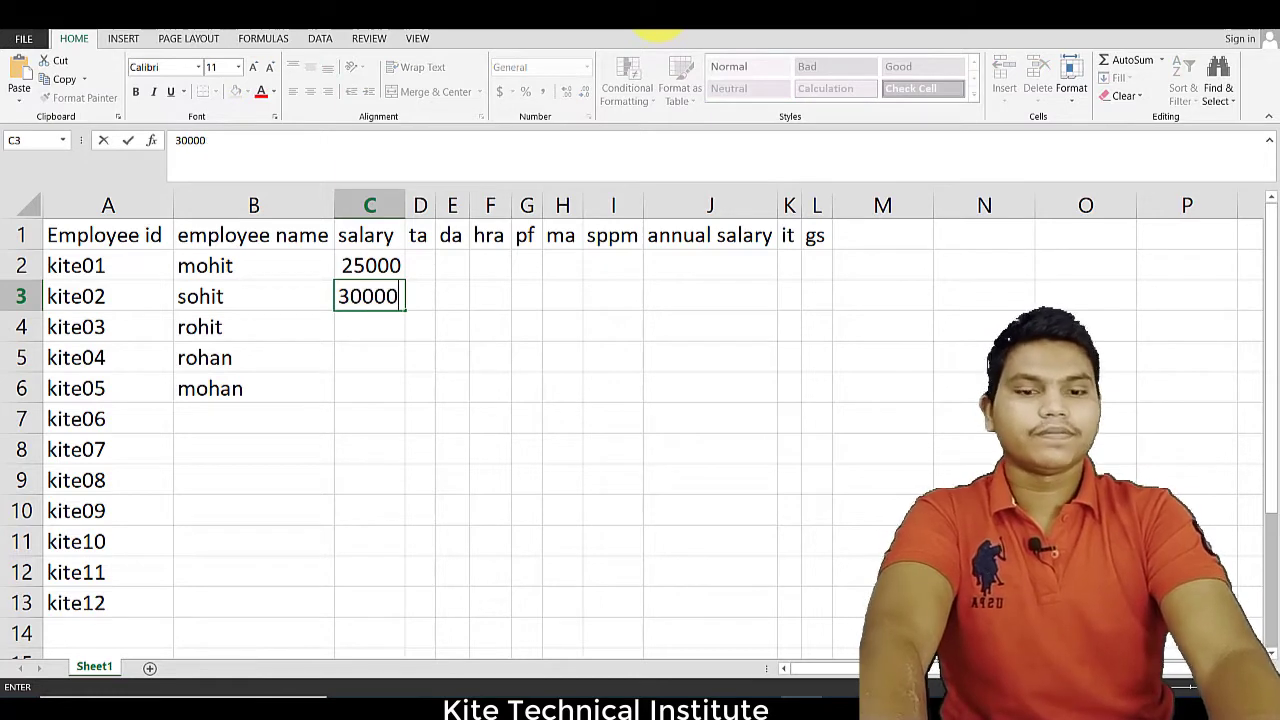
key(Return)
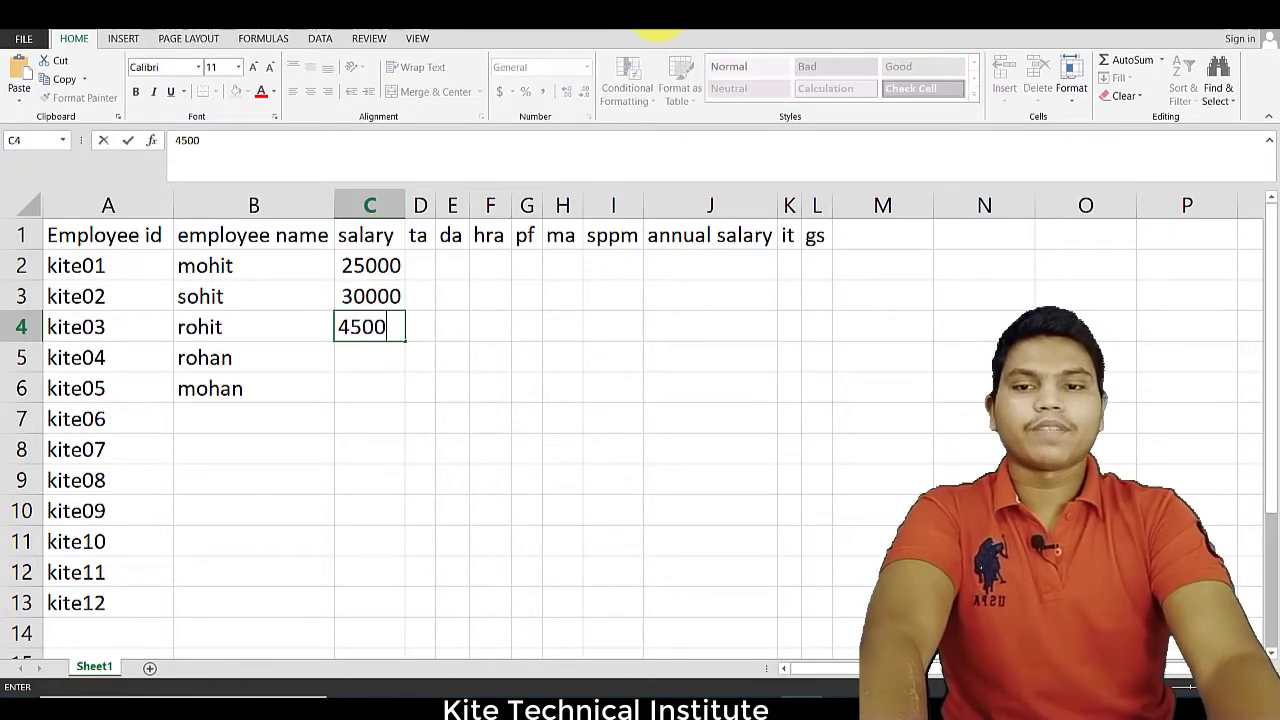
Step: Enter the salaries 45000, 12800 and 25000 in cells C4 to C6 for the remaining three named employees
key(Return)
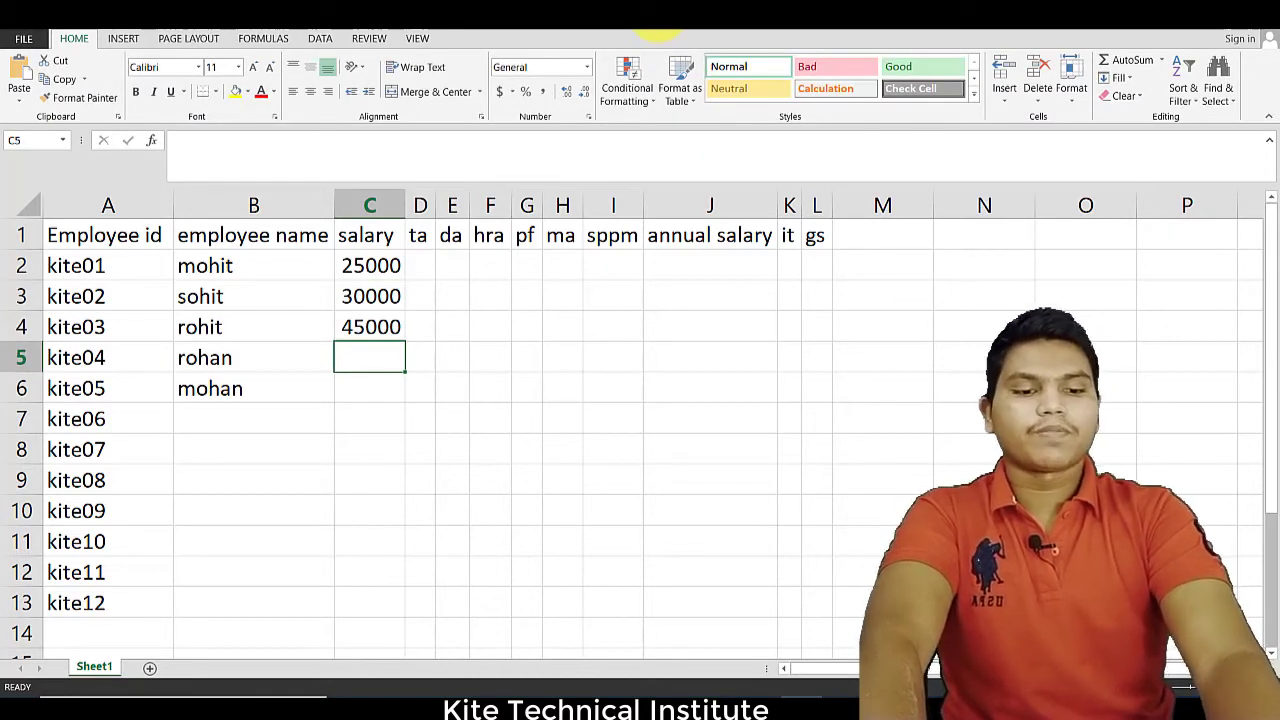
text(12800)
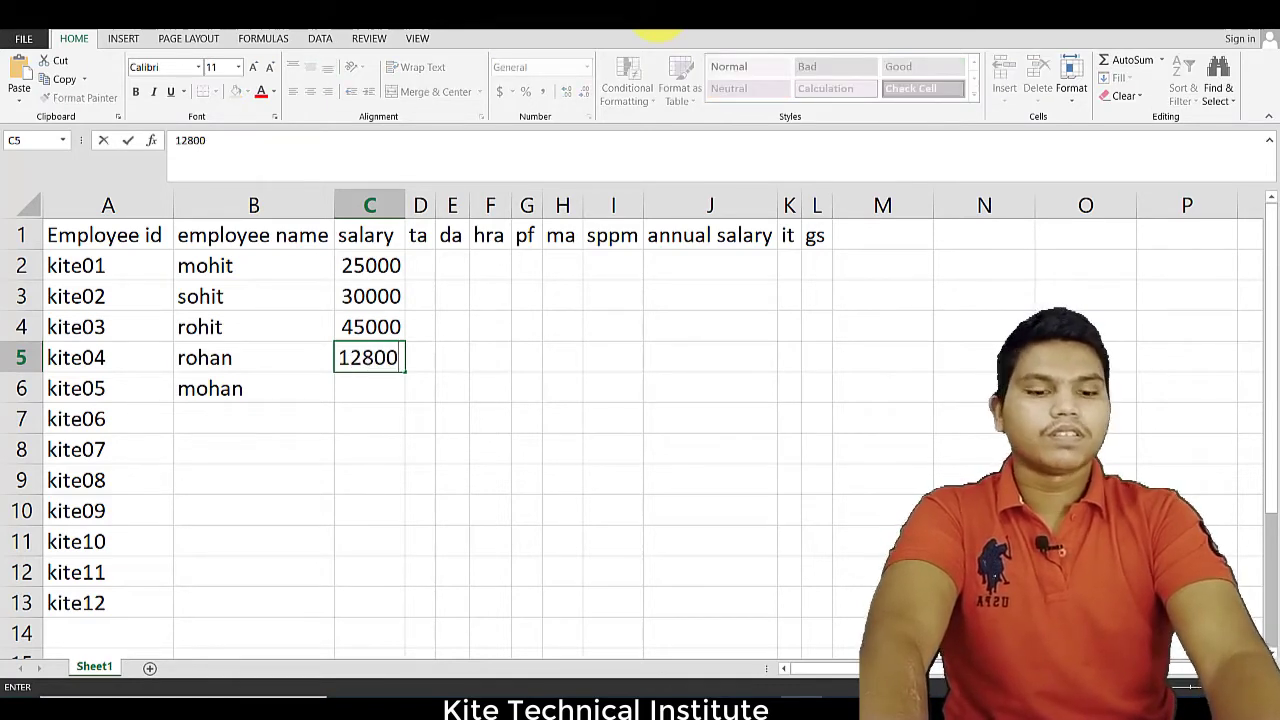
key(Return)
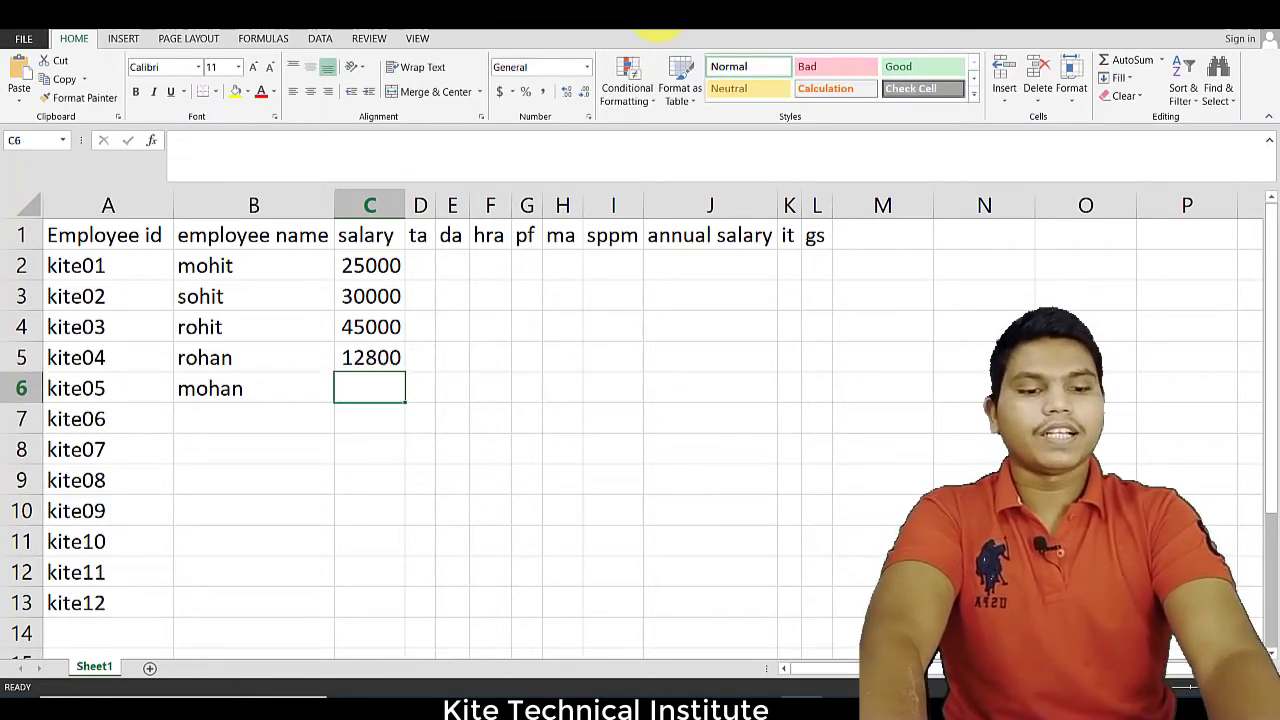
text(1)
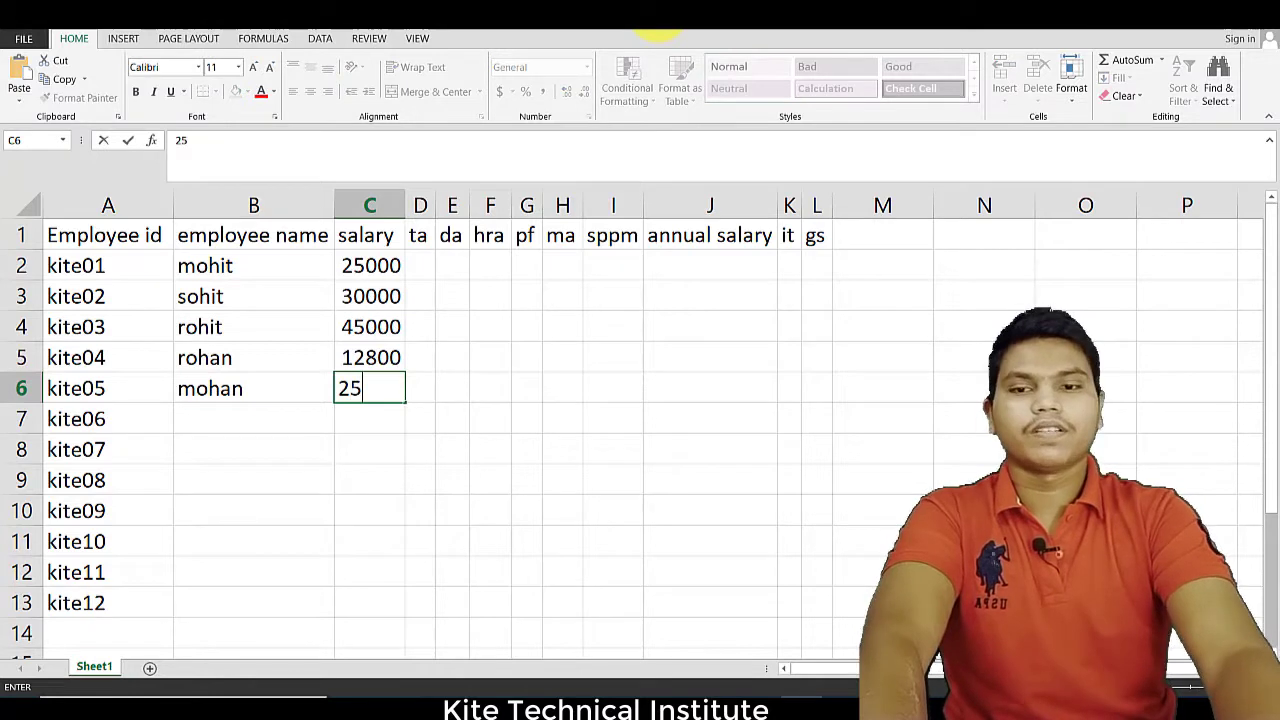
key(Tab)
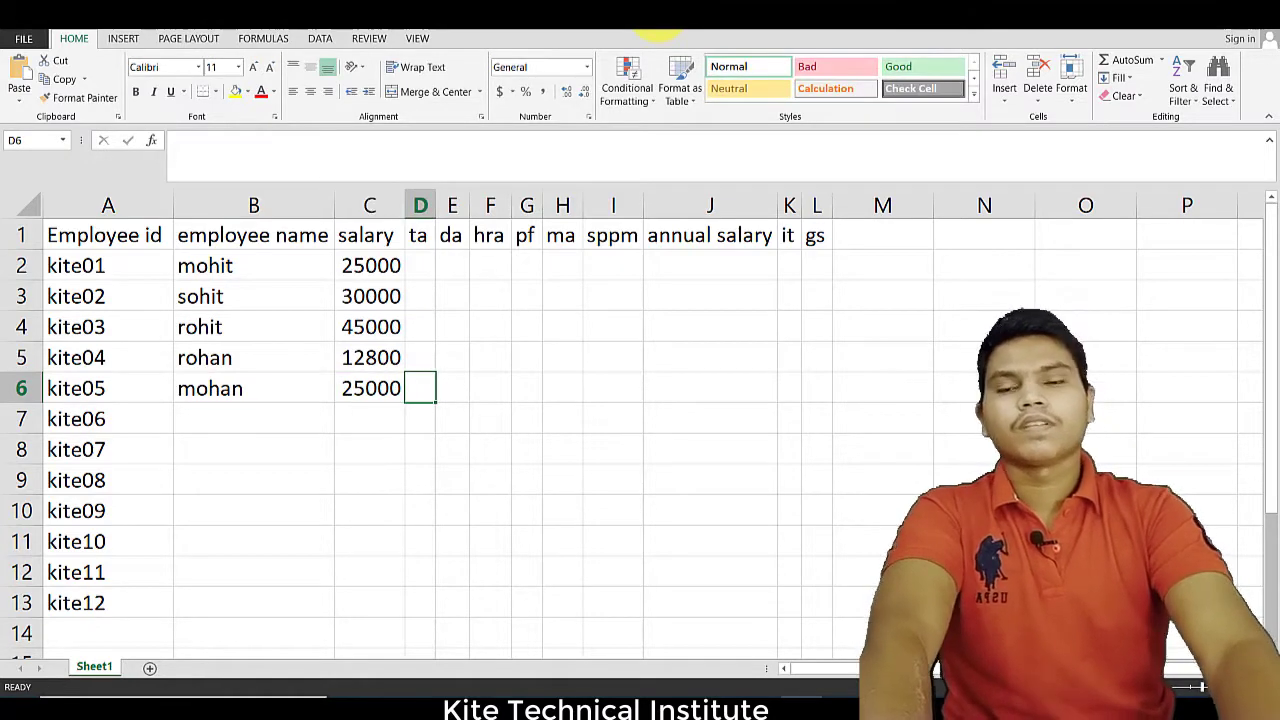
Step: Review the abbreviated header cells from ta in D1 through da, hra, pf and ma to sppm in I1
click(416, 265)
click(419, 238)
click(450, 236)
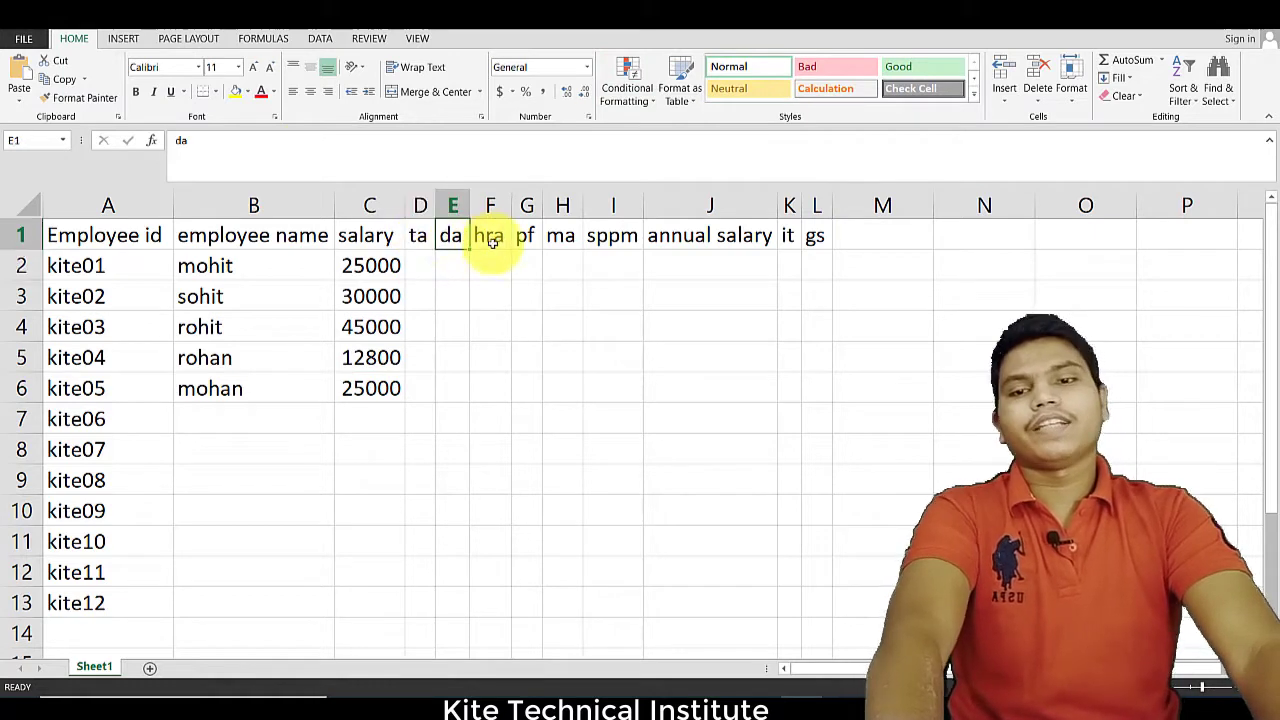
click(490, 238)
click(524, 240)
click(560, 242)
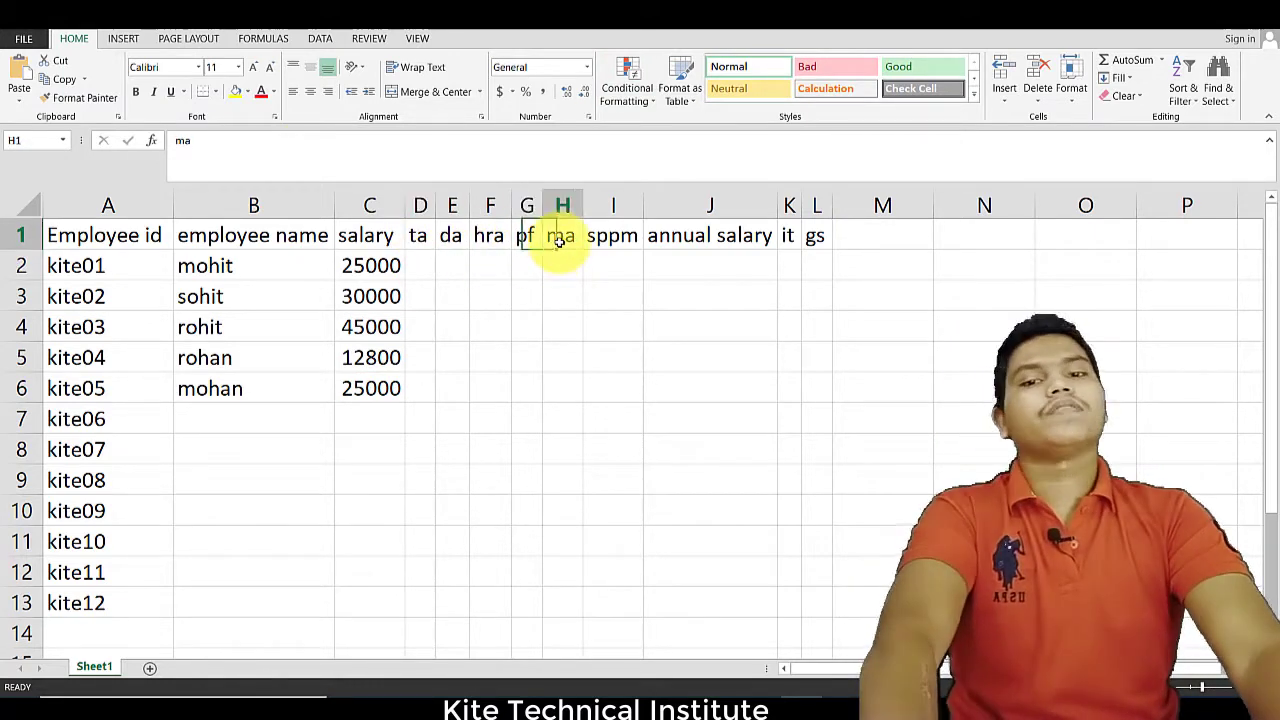
click(612, 238)
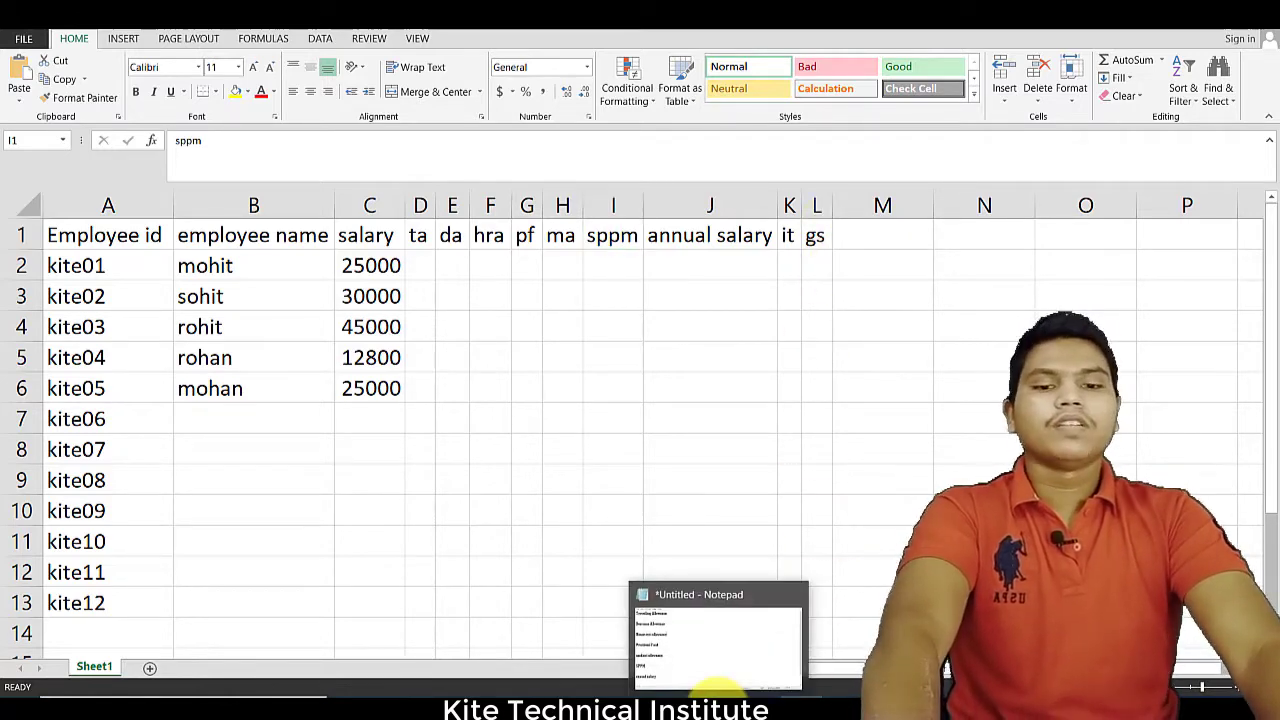
Step: Switch to the untitled Notepad notes and examine the Travelling Allowance entry that explains the ta header
click(720, 690)
drag(402, 187, 221, 185)
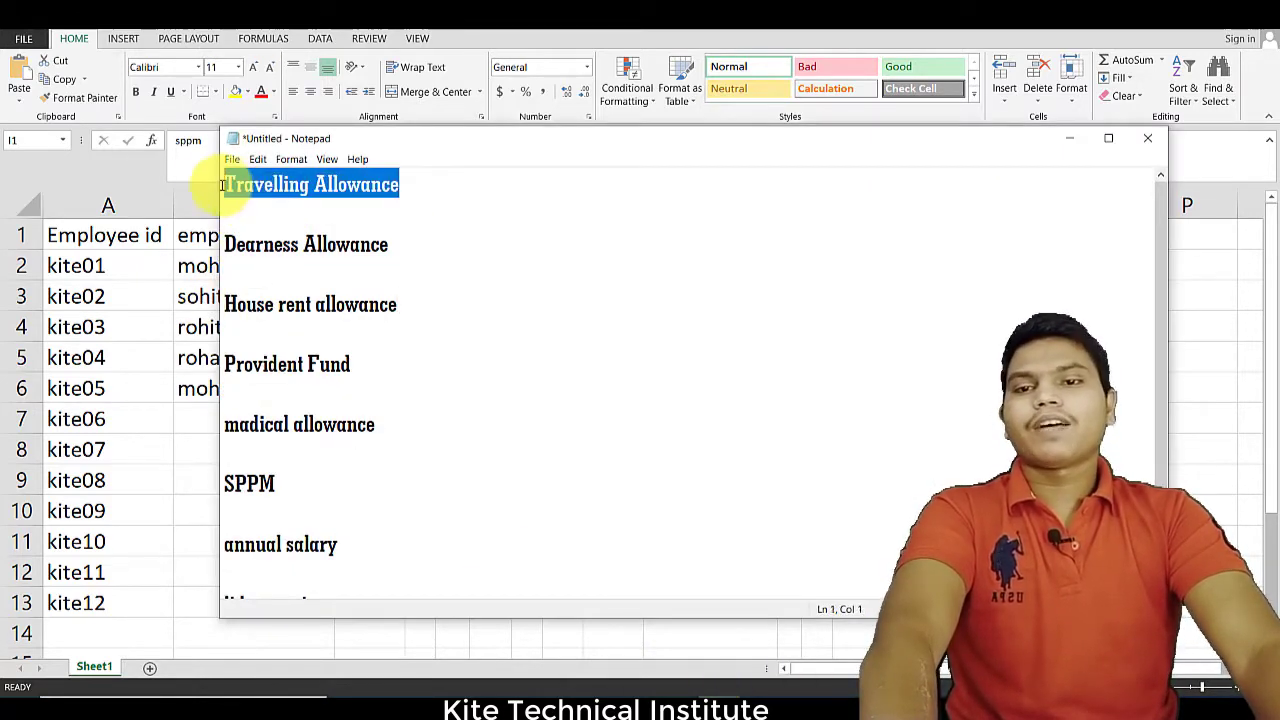
click(408, 191)
double_click(338, 190)
drag(338, 190, 224, 186)
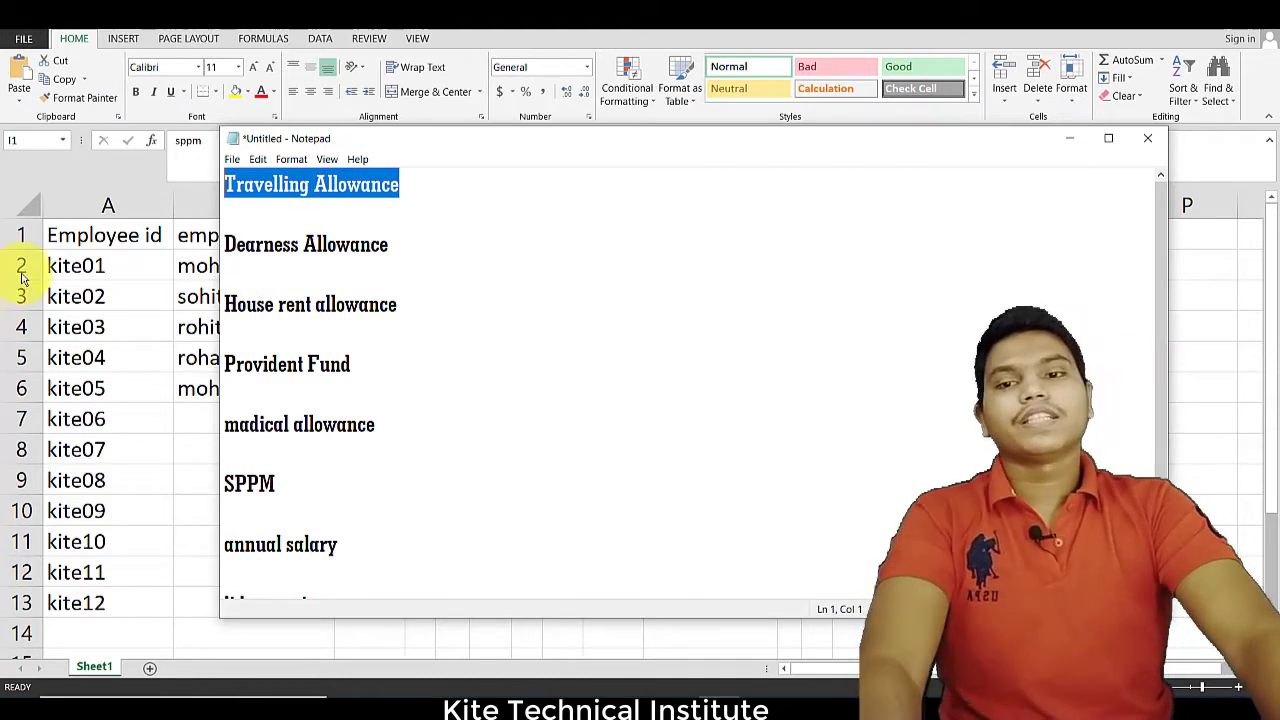
click(420, 186)
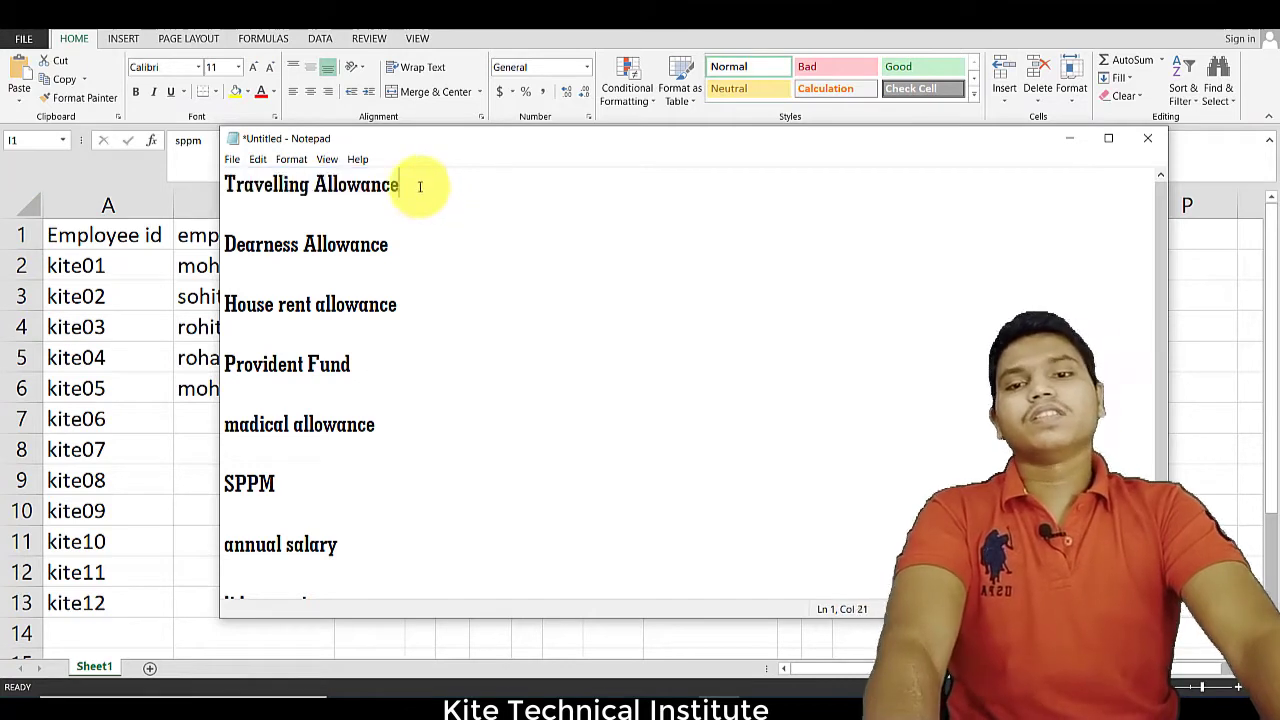
drag(420, 186, 210, 178)
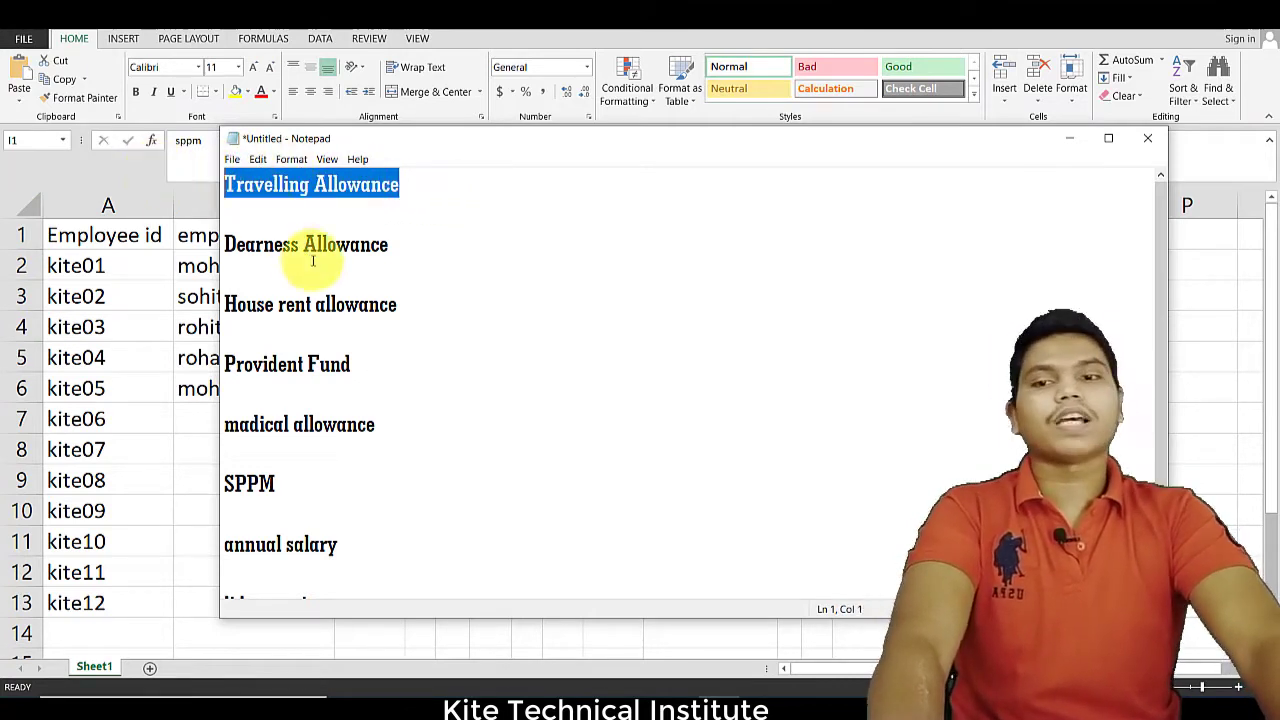
Step: Examine the Dearness Allowance entry in the notes, which stands for the da header
drag(406, 249, 229, 240)
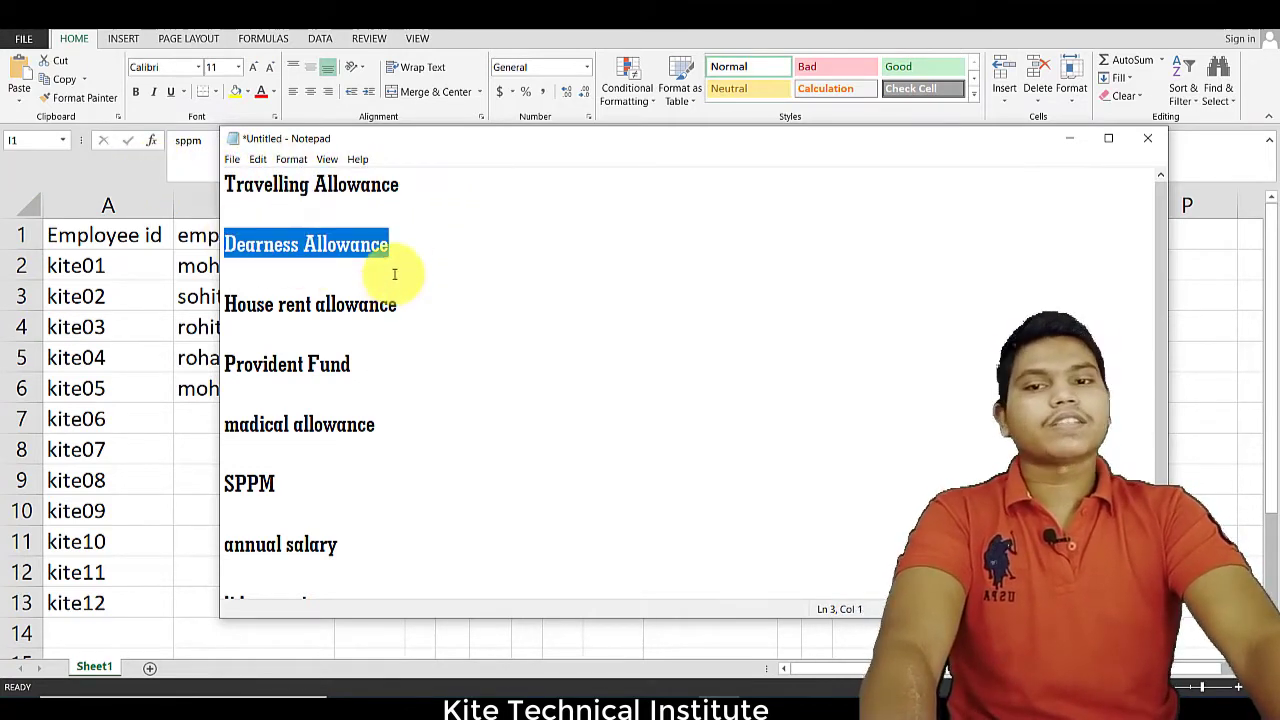
drag(400, 249, 251, 243)
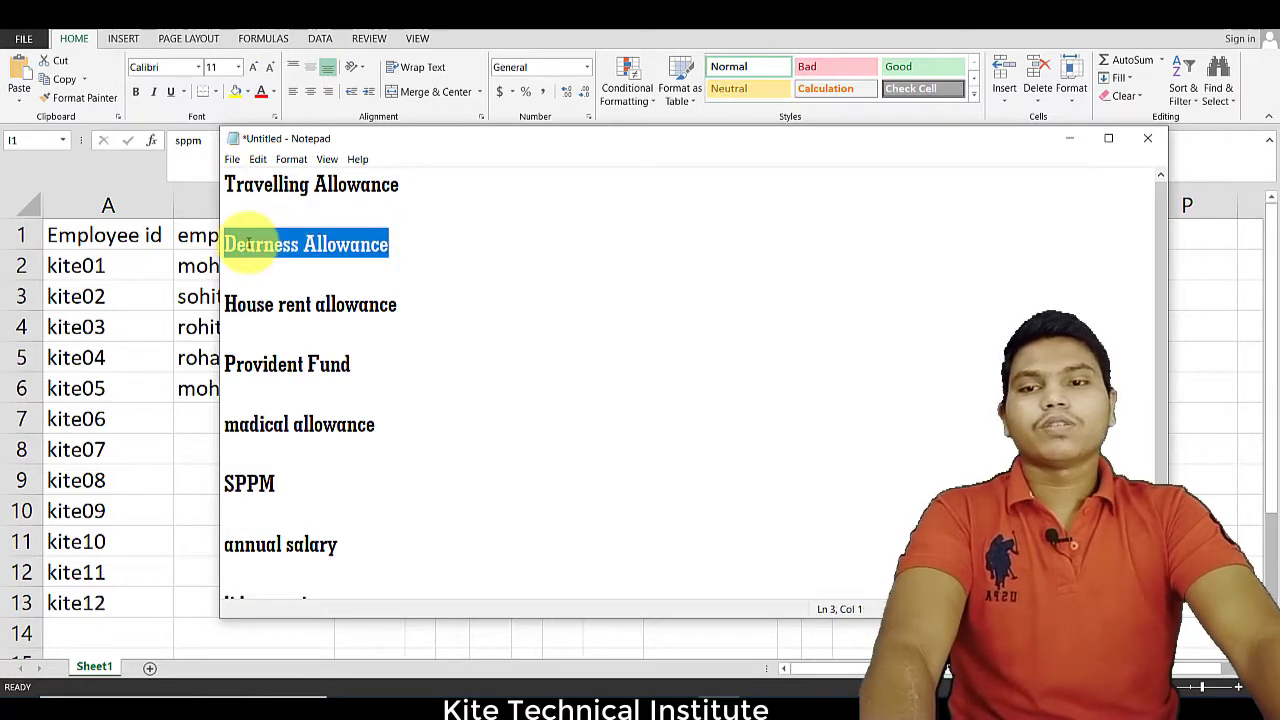
click(251, 244)
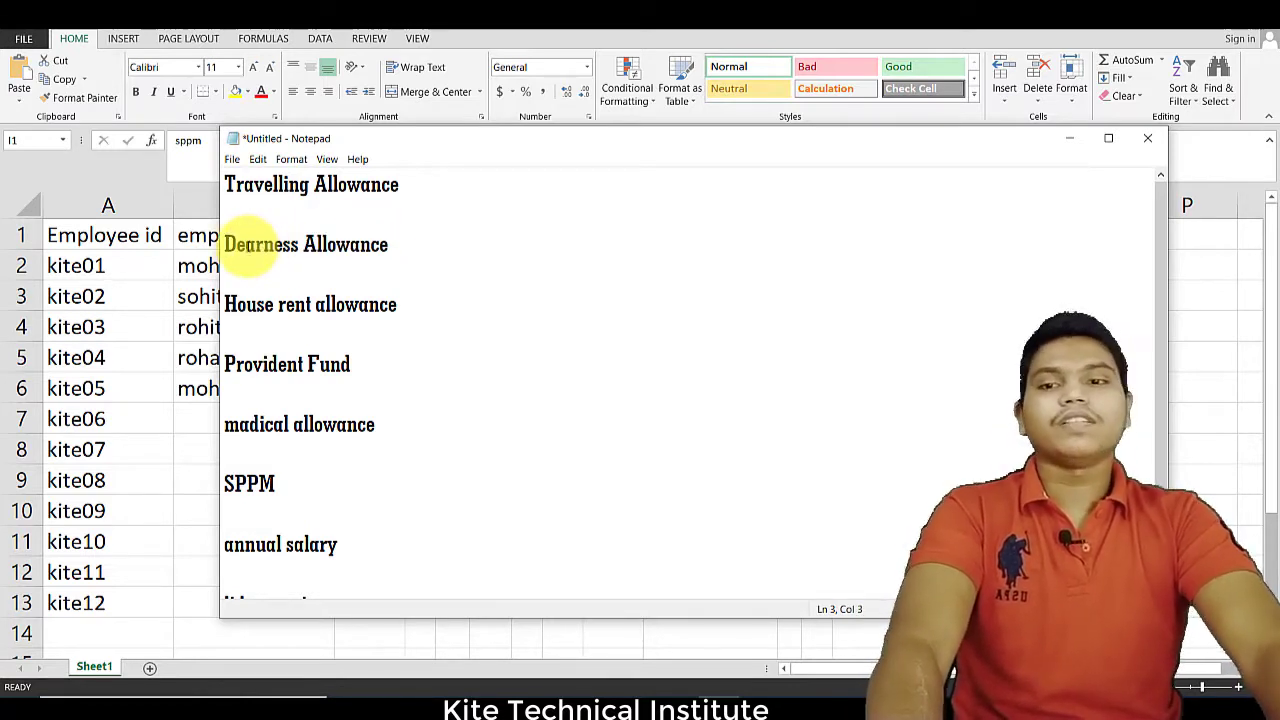
drag(226, 242, 293, 253)
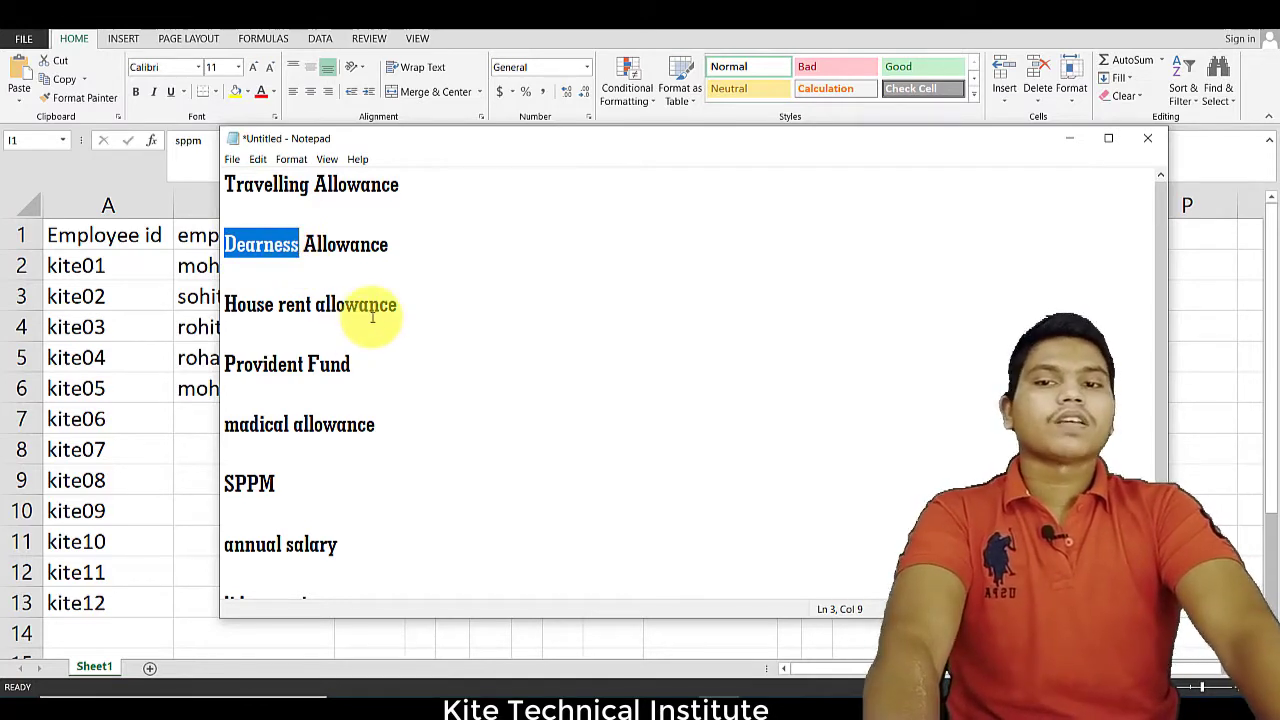
click(292, 245)
drag(388, 245, 232, 245)
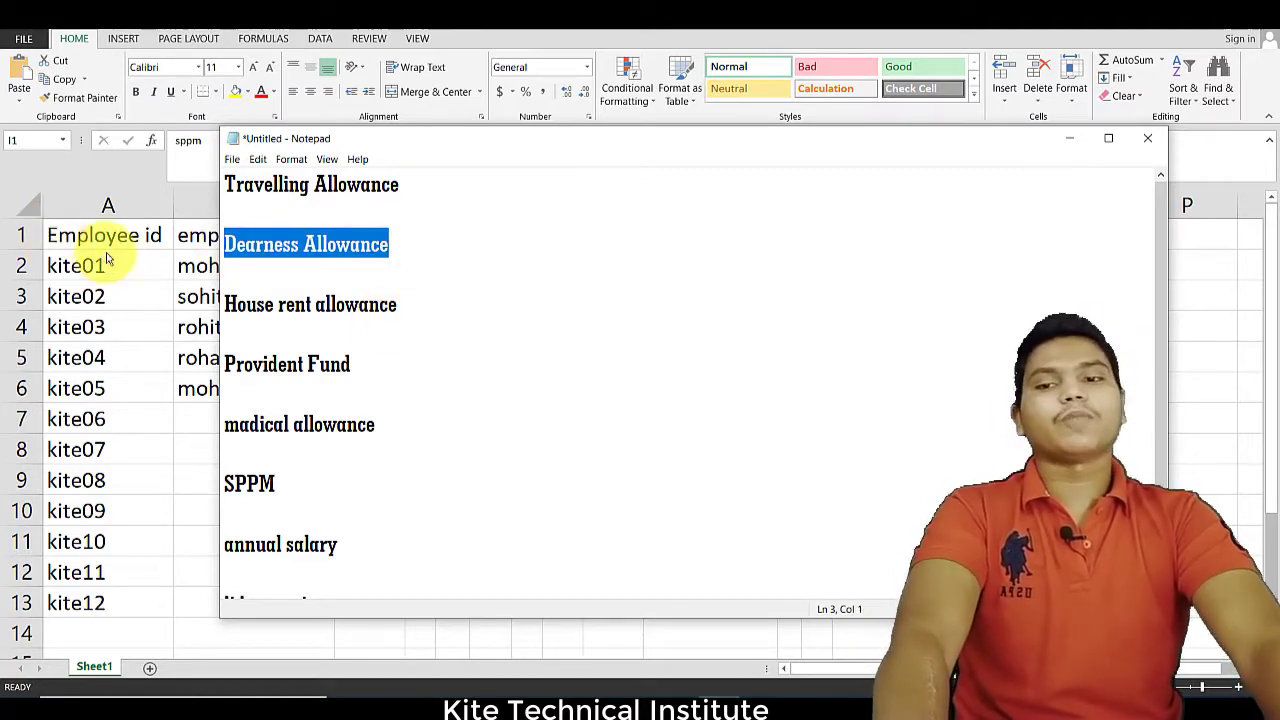
drag(398, 305, 294, 271)
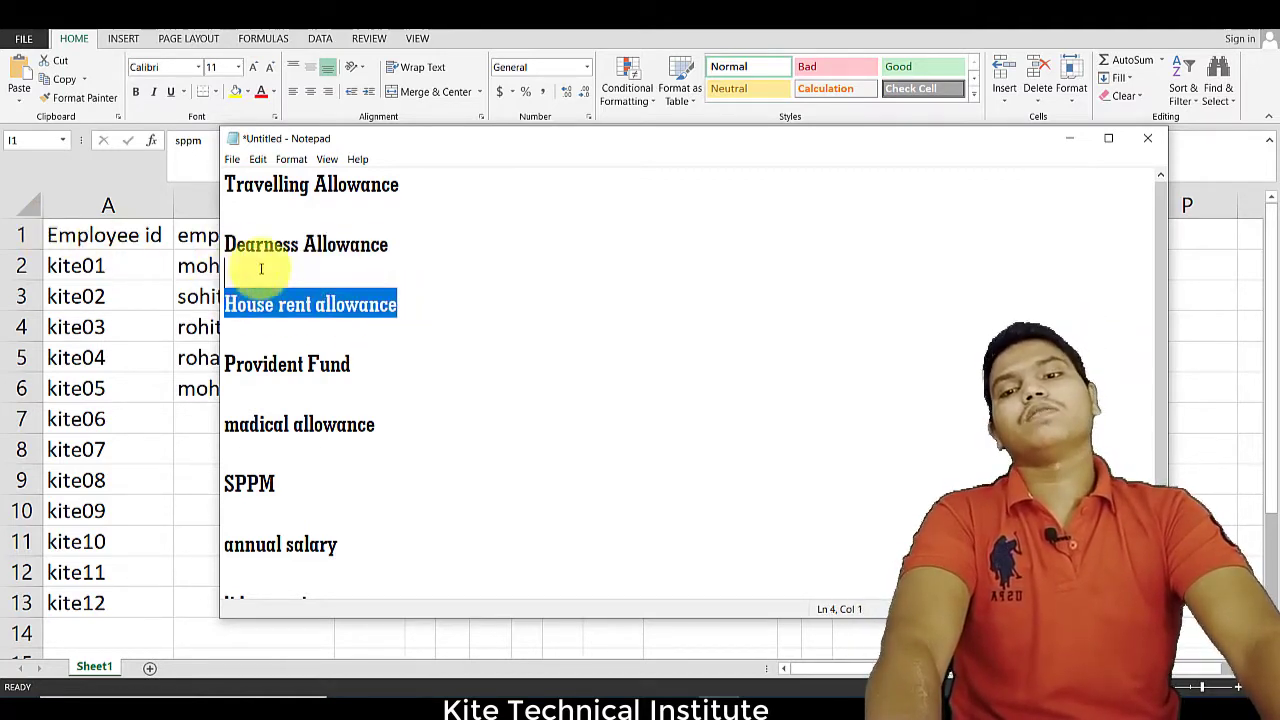
drag(399, 247, 229, 245)
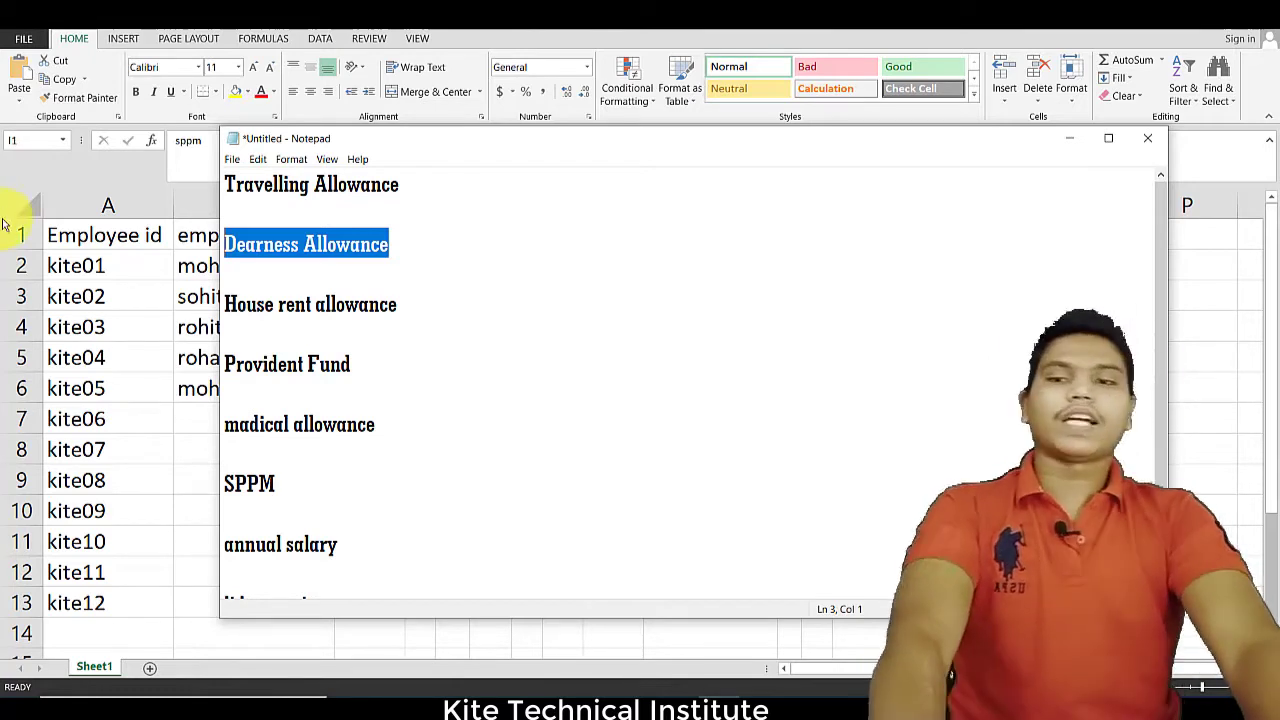
Step: Go through the House rent allowance, Provident Fund and madical allowance entries in the notes
drag(410, 312, 222, 305)
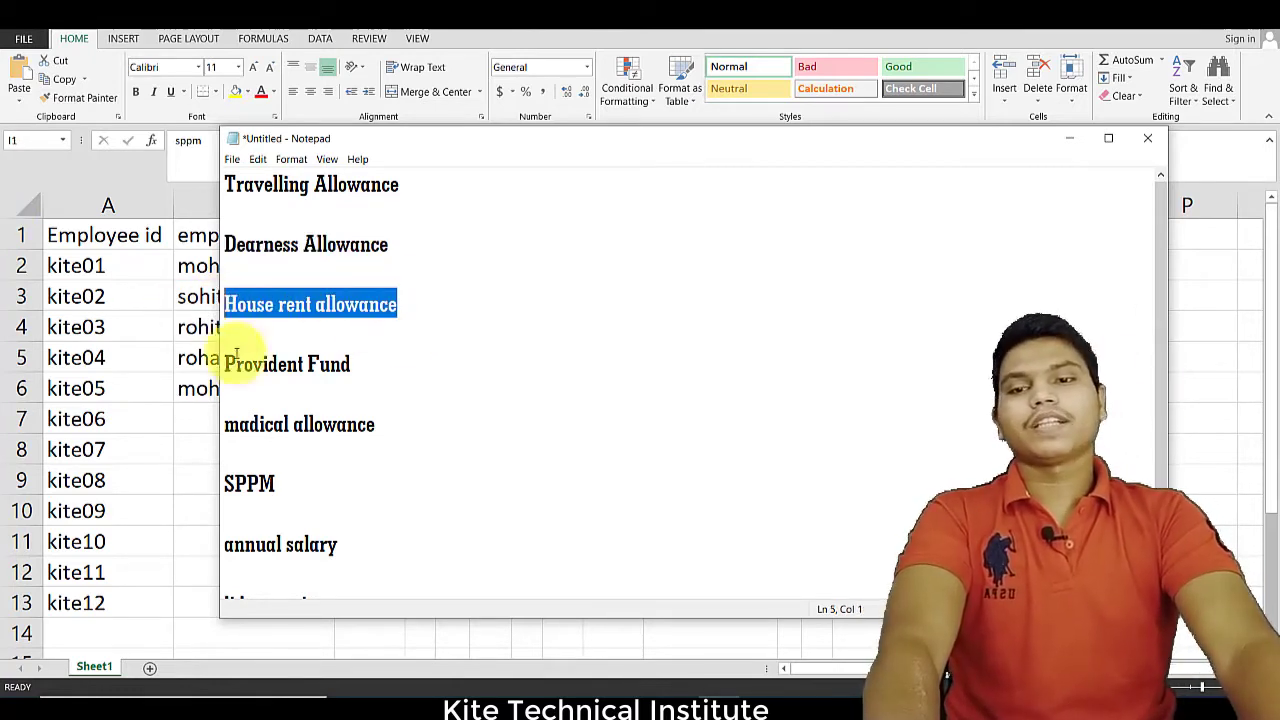
click(403, 299)
right_click(397, 302)
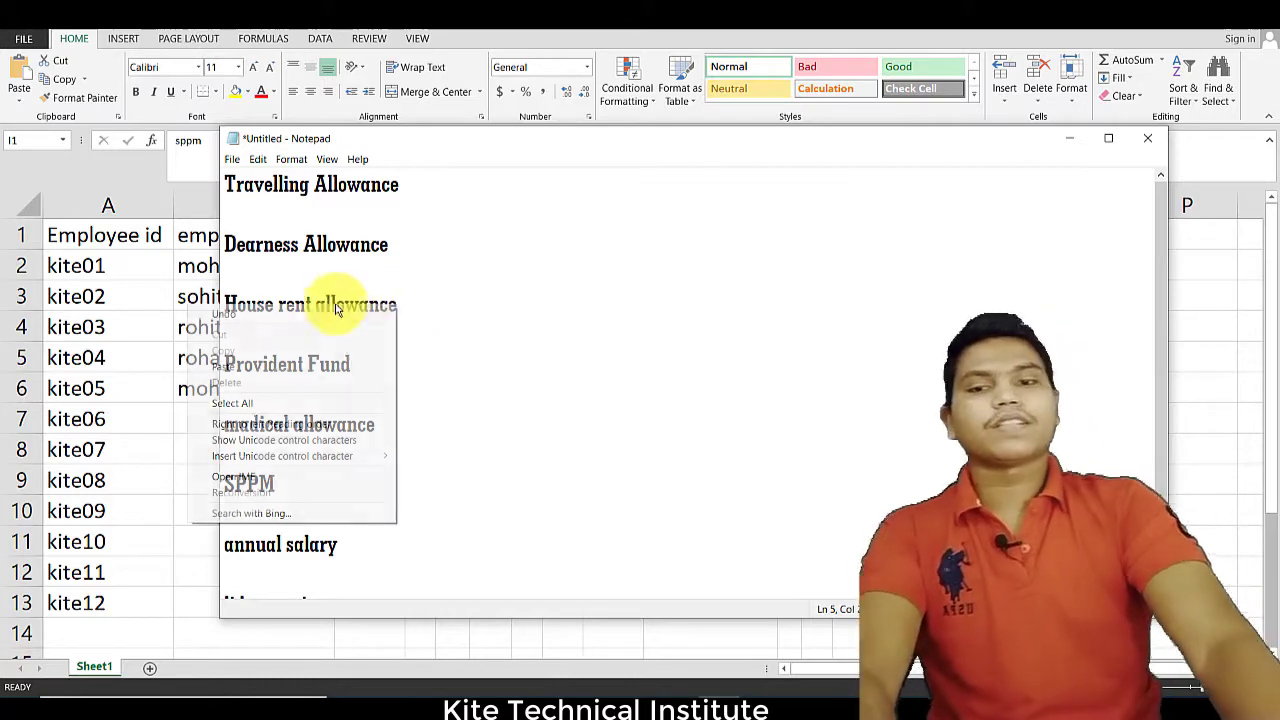
click(433, 287)
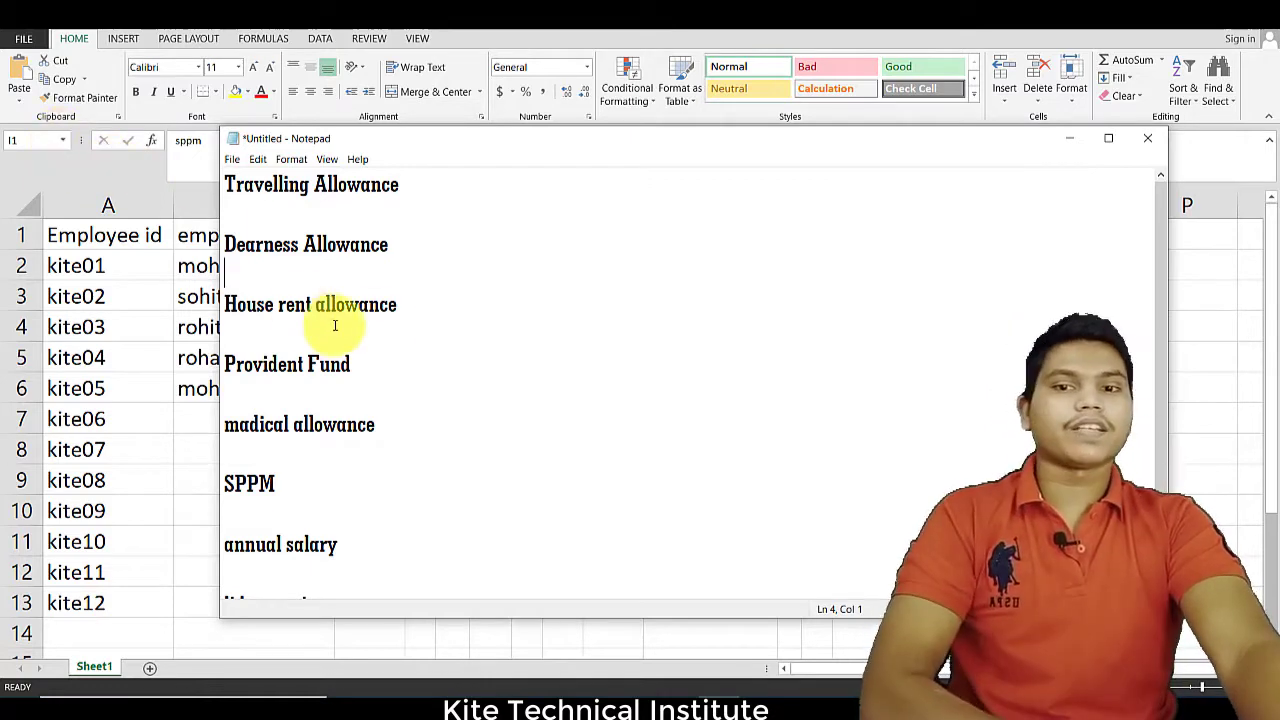
drag(403, 306, 218, 297)
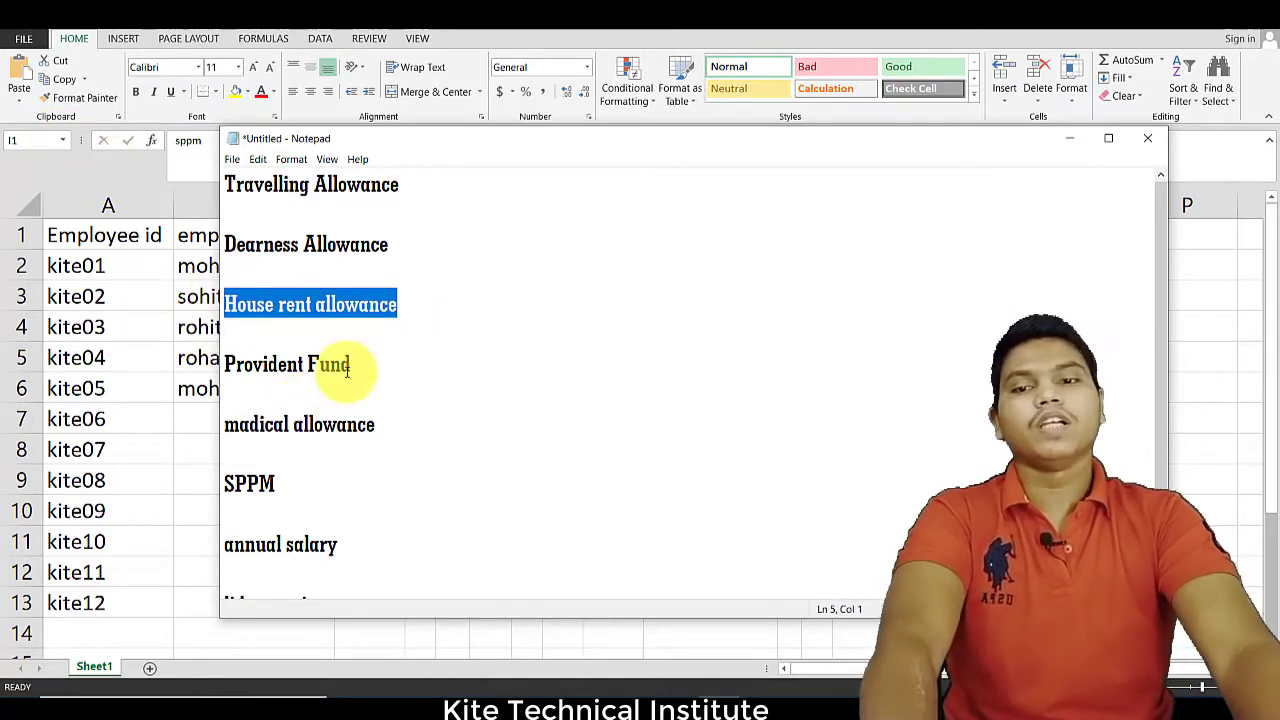
drag(356, 370, 220, 370)
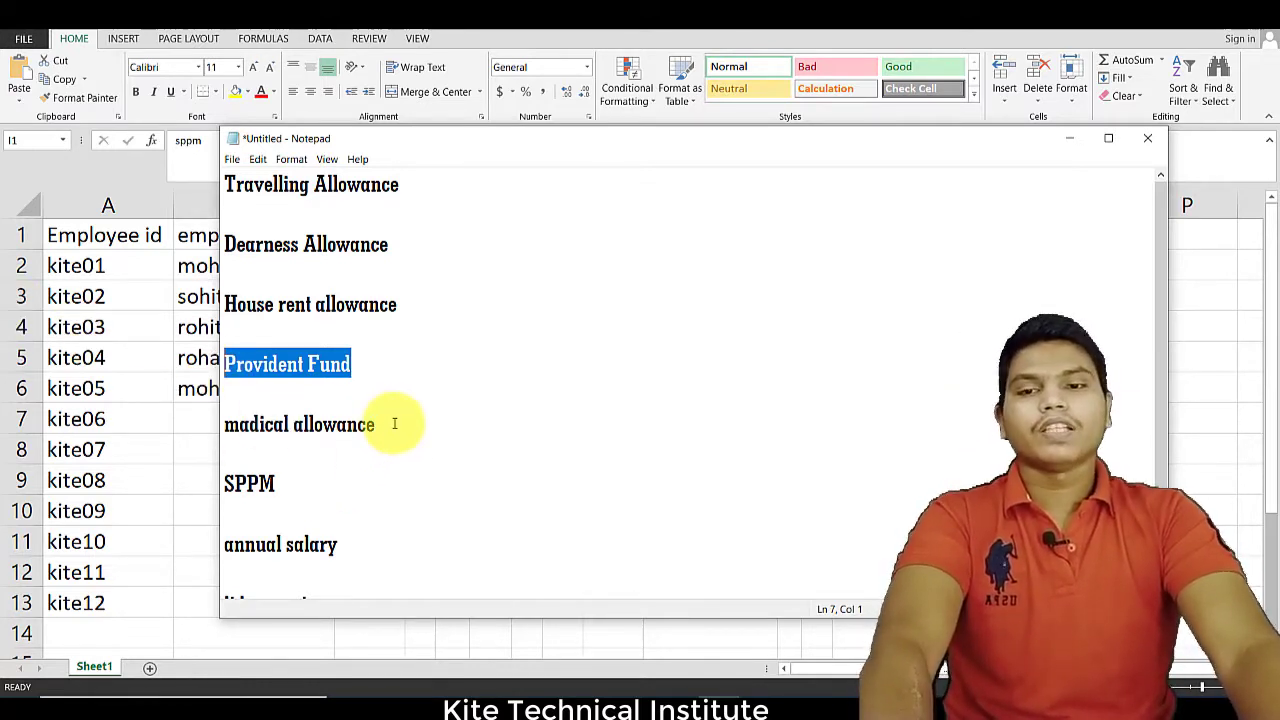
drag(392, 424, 236, 418)
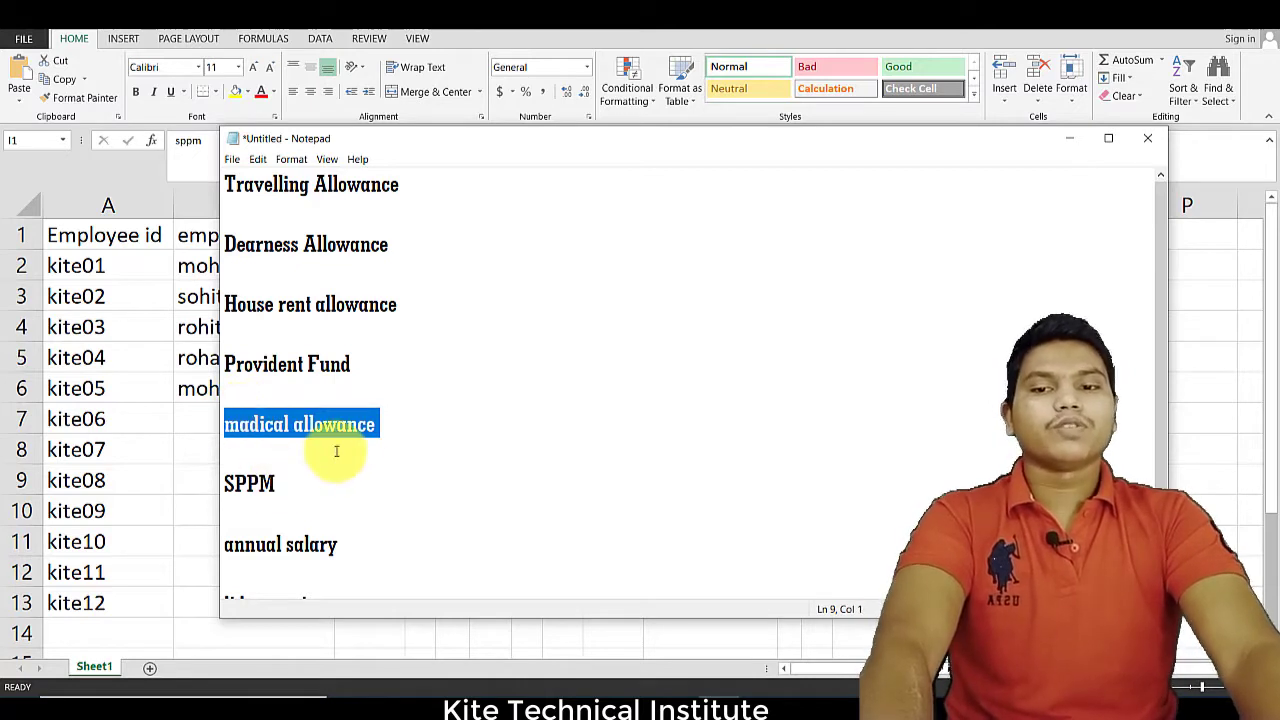
click(377, 427)
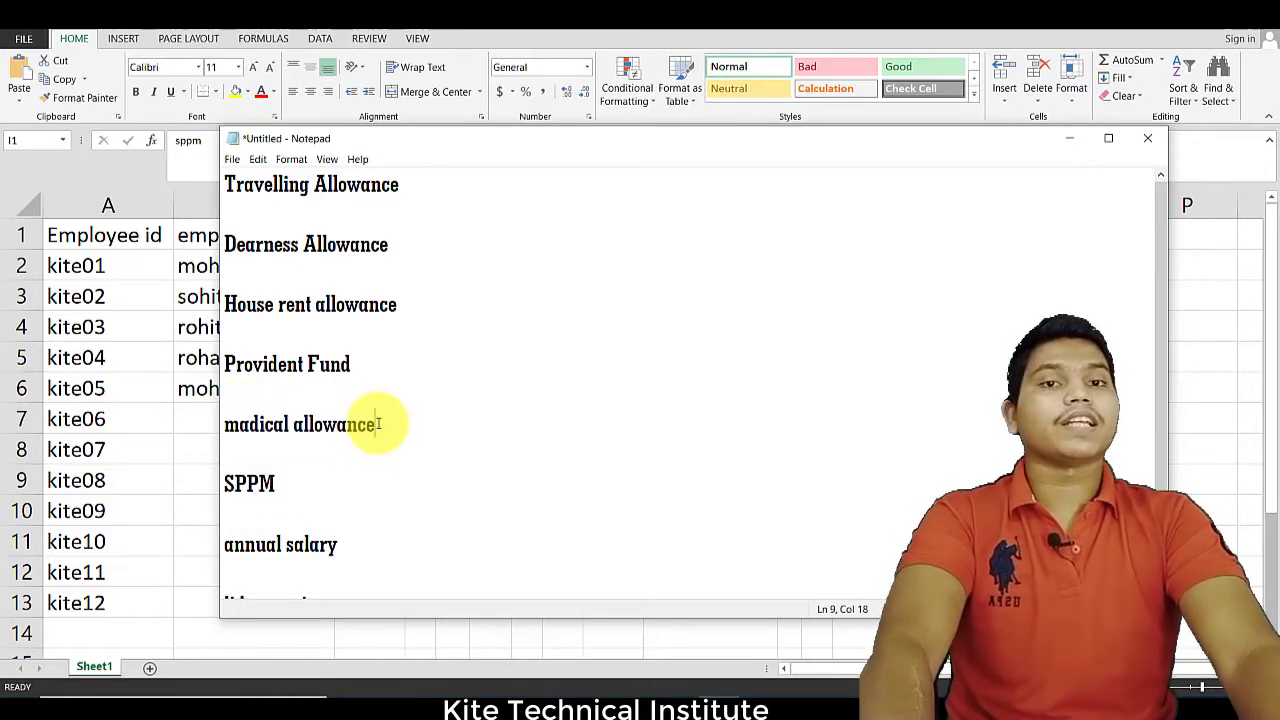
Step: Examine the SPPM entry in the notes together with the house rent, provident fund and medical entries above it
drag(300, 488, 202, 486)
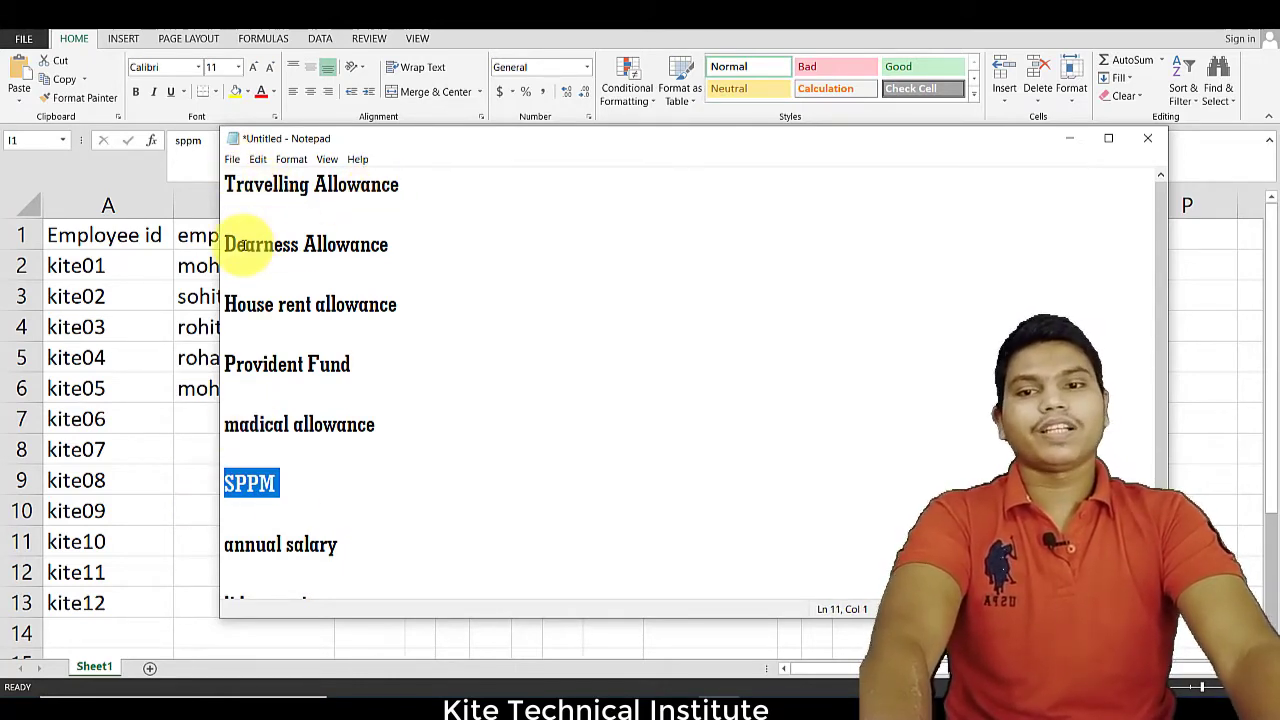
drag(337, 304, 224, 304)
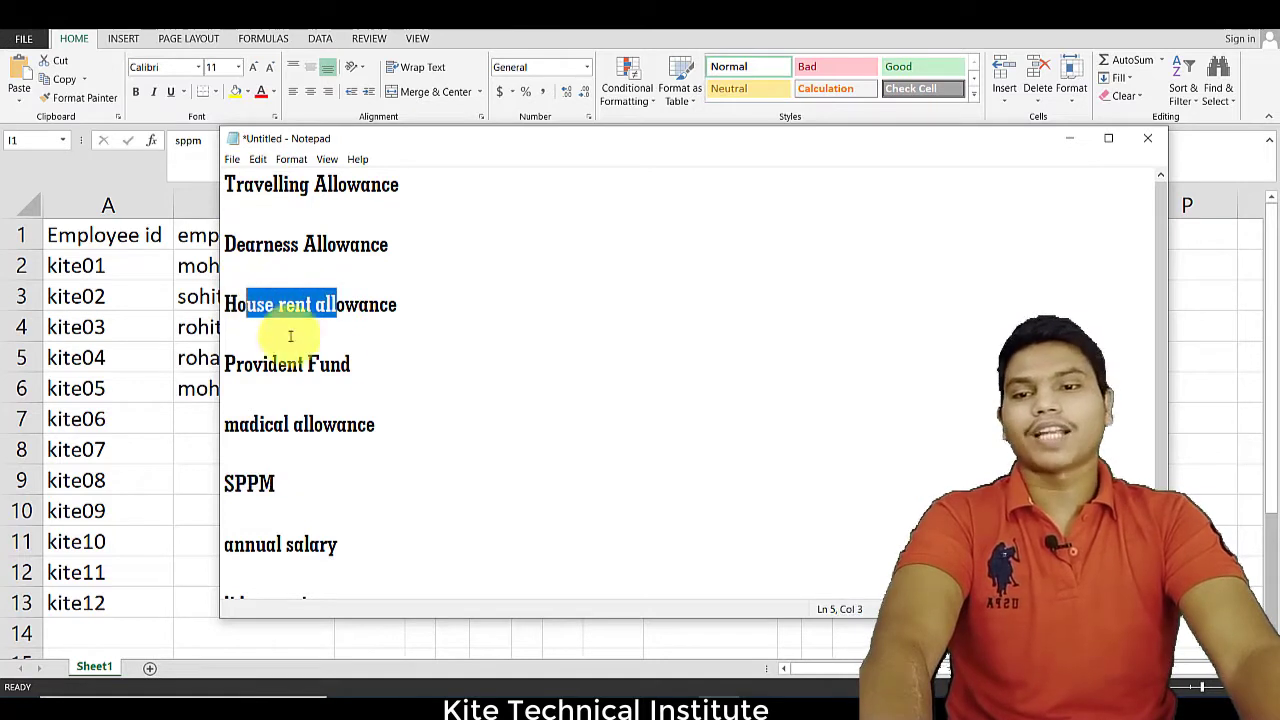
drag(340, 364, 236, 364)
drag(247, 428, 358, 427)
click(318, 480)
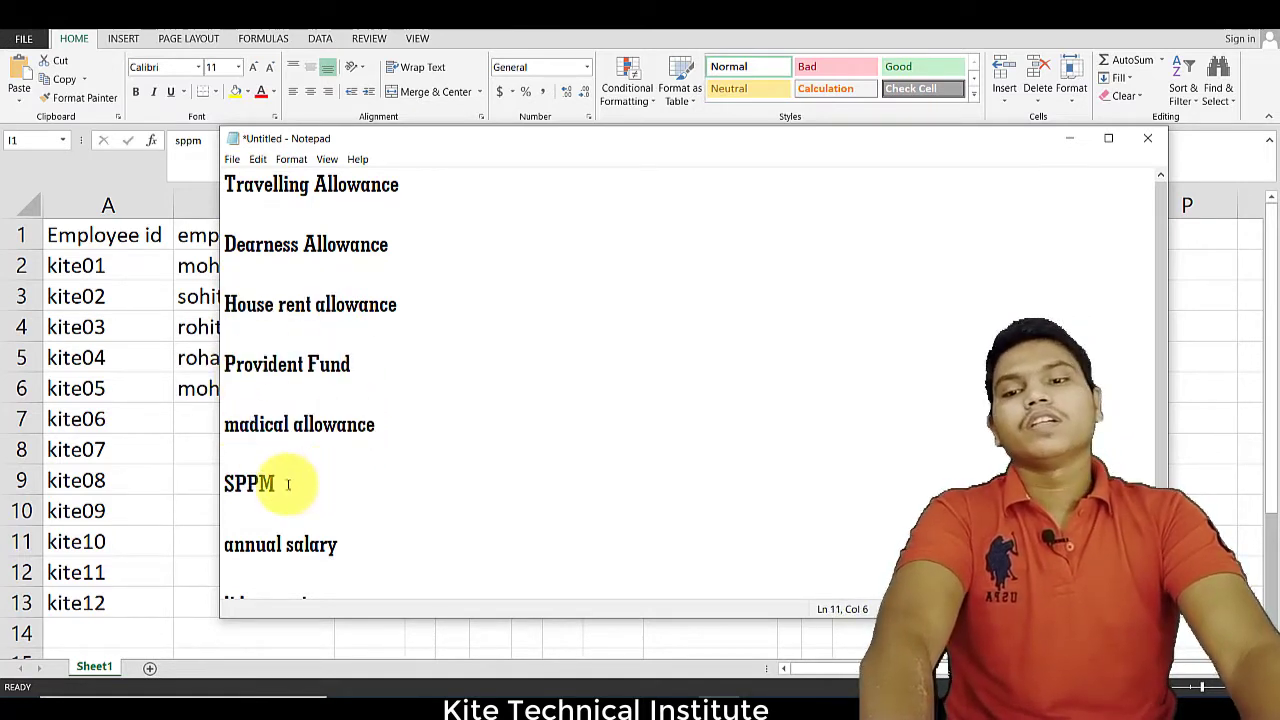
drag(293, 486, 211, 500)
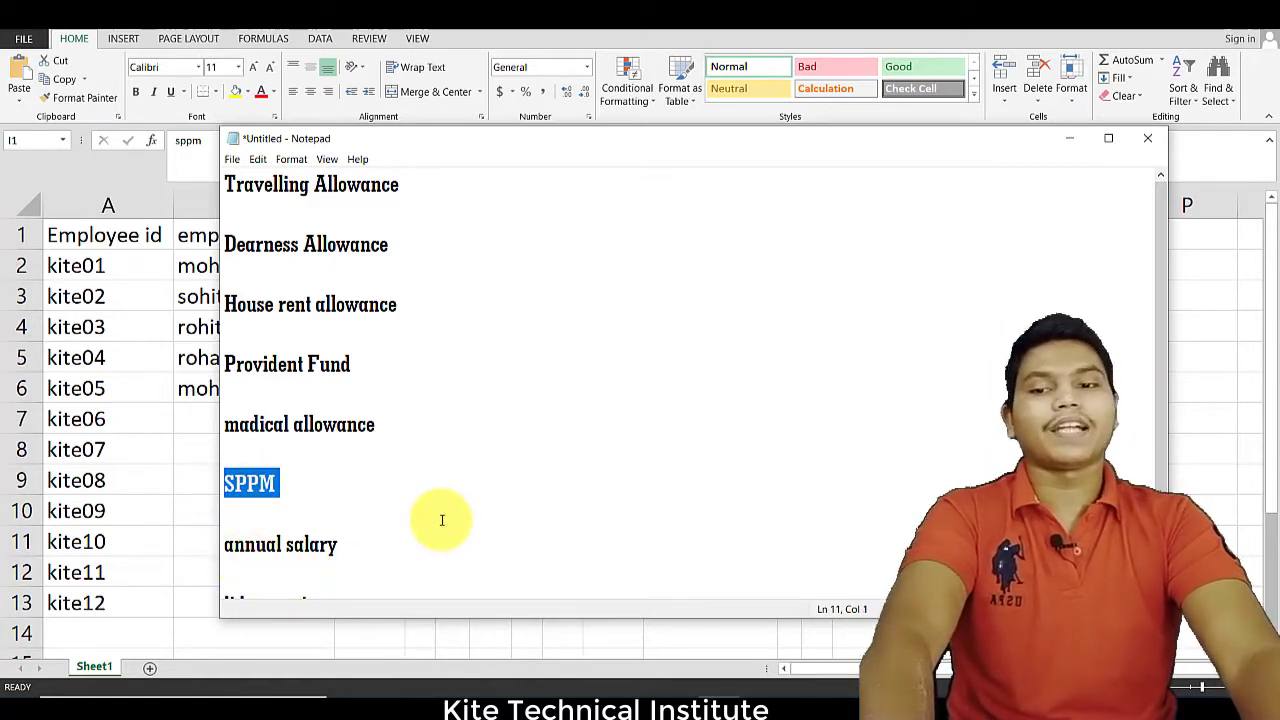
click(284, 482)
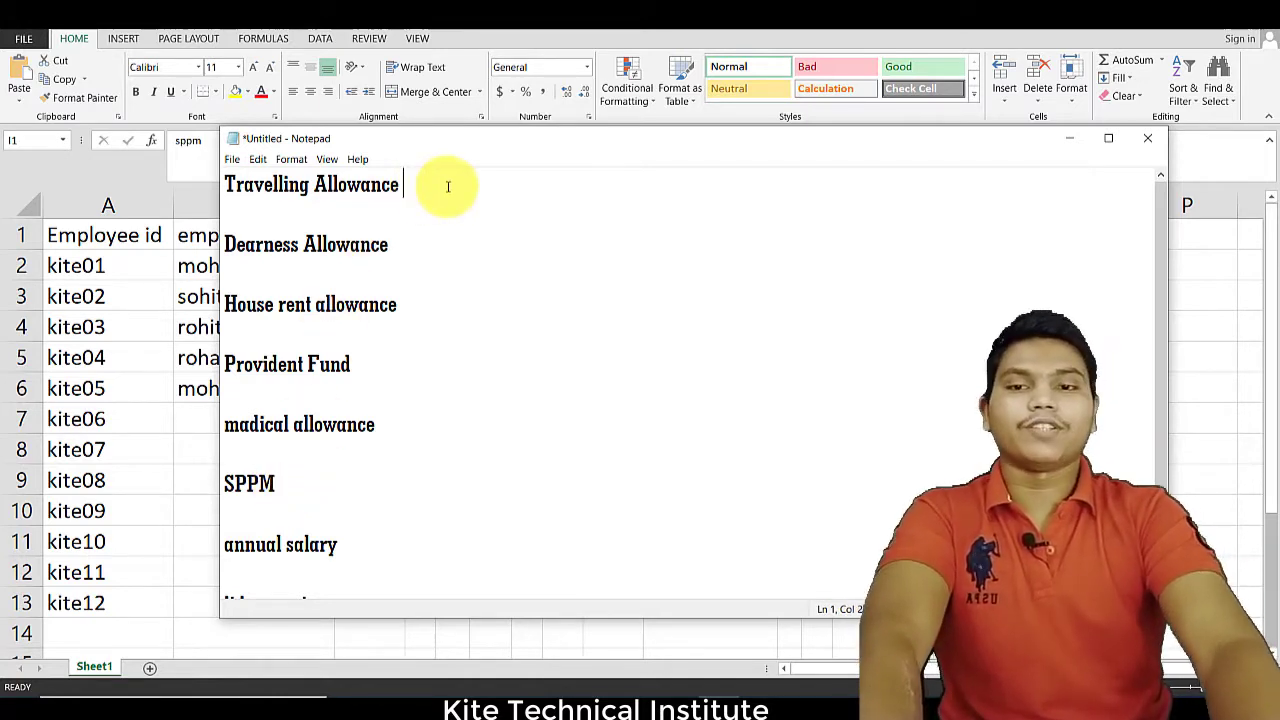
Step: Mark Travelling Allowance and Dearness Allowance with "+" and House rent allowance with "-" in the notes
text(+)
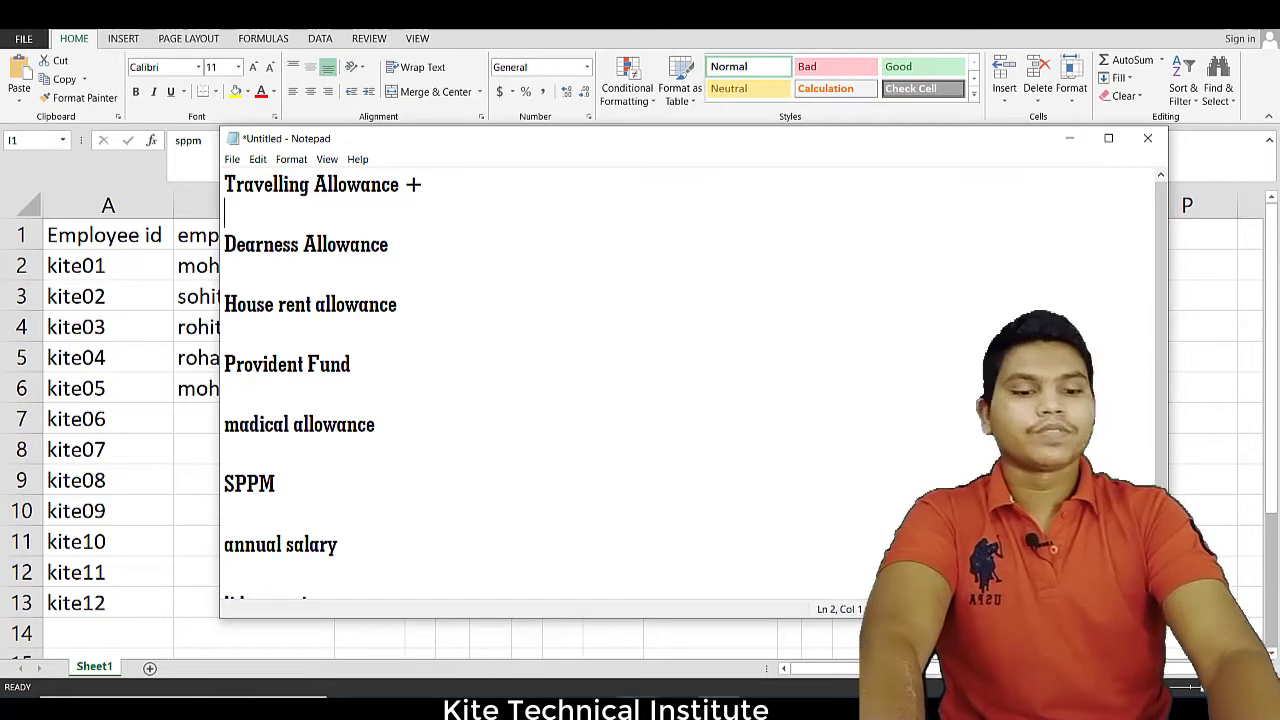
click(412, 250)
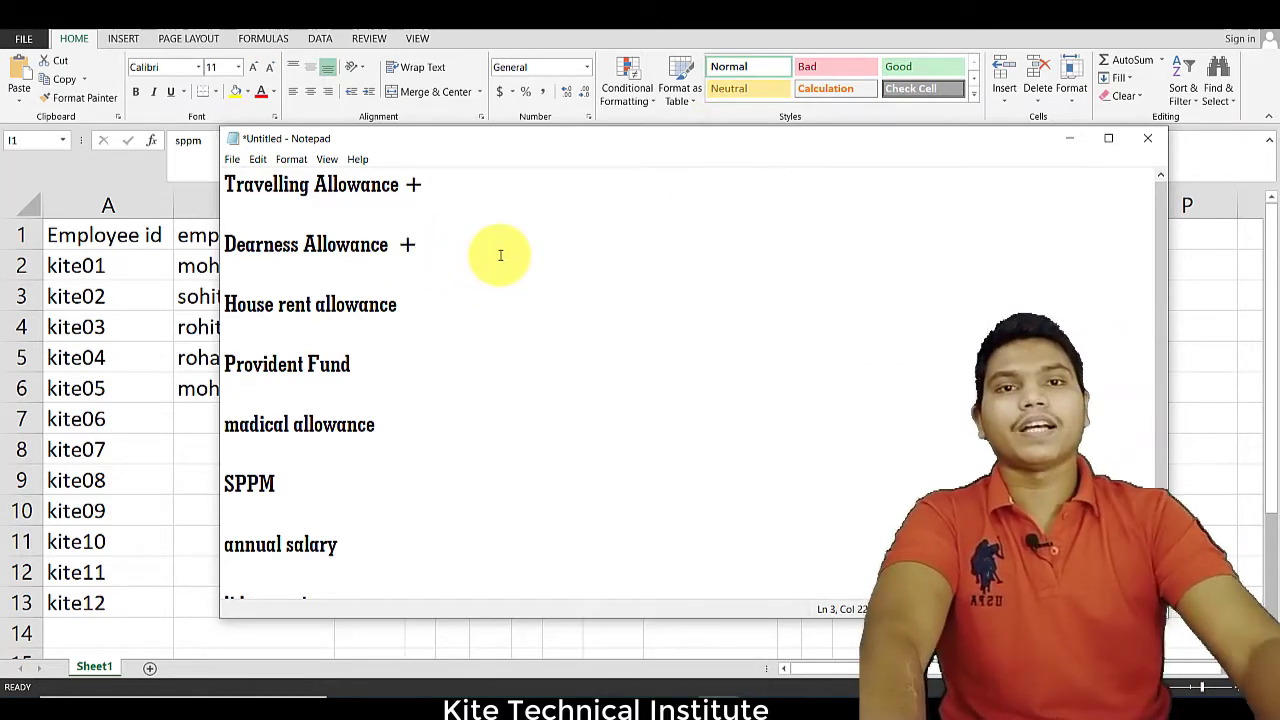
click(392, 305)
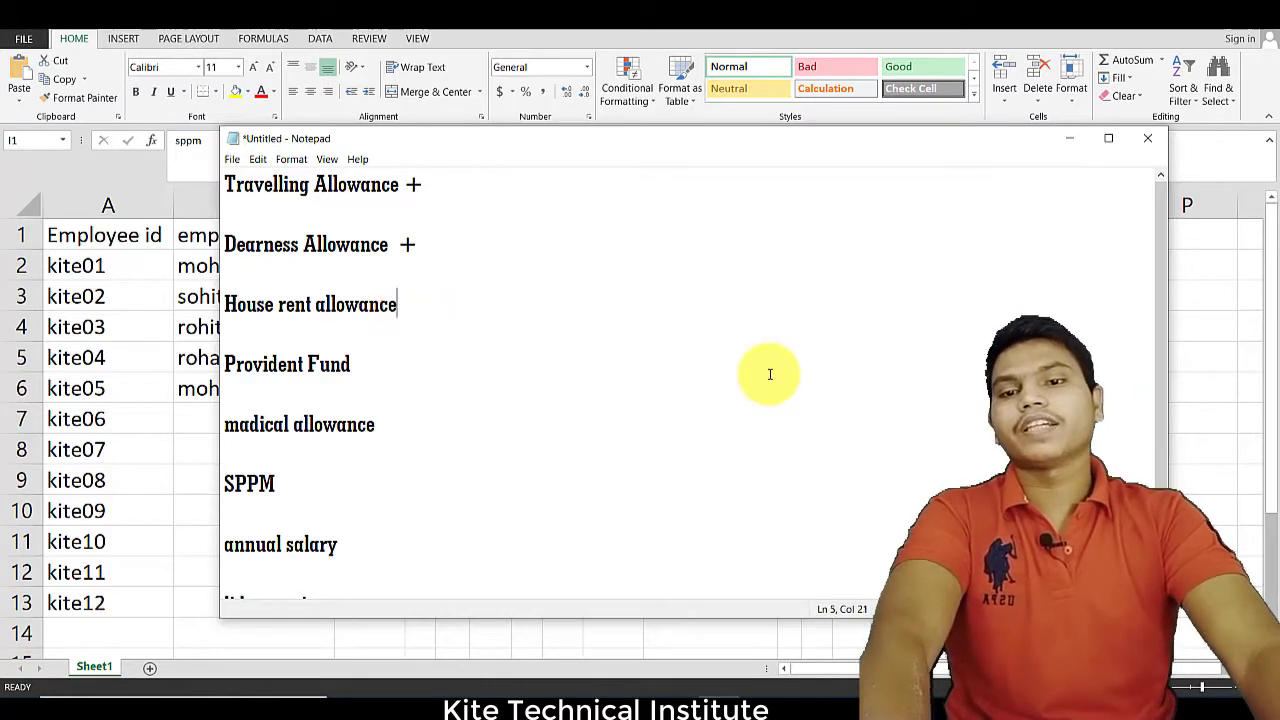
text(-)
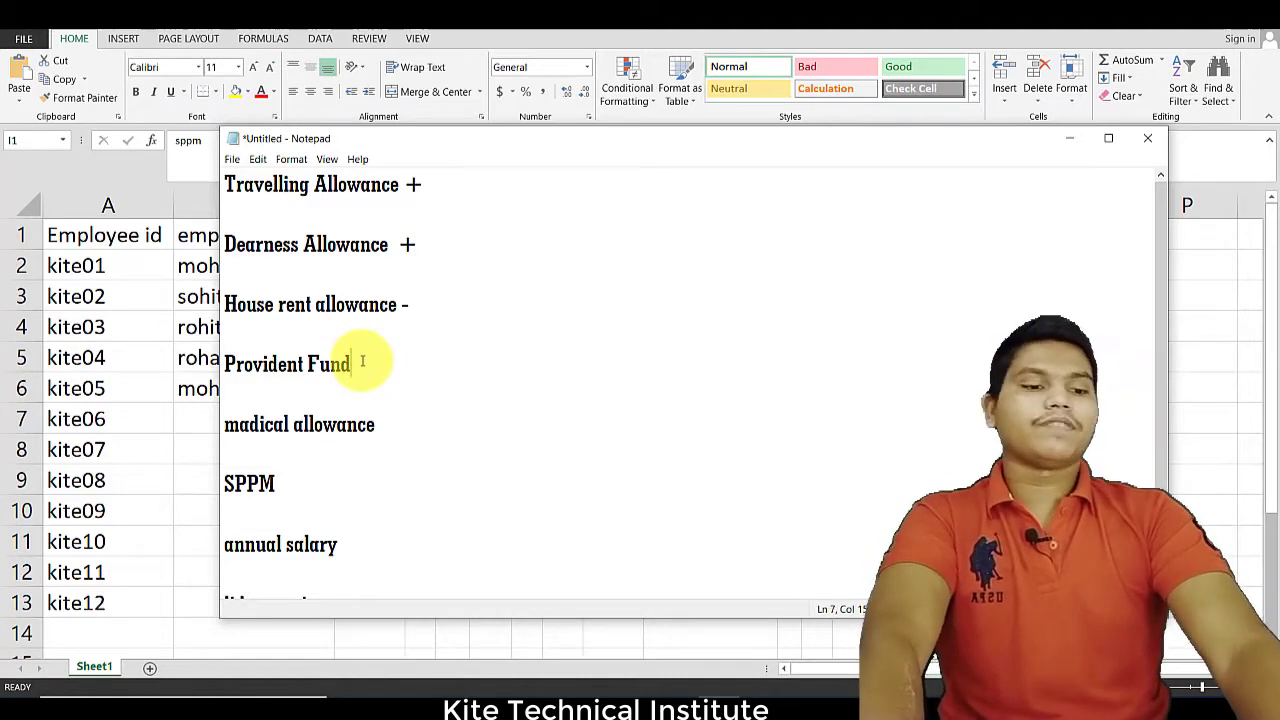
Step: Mark Provident Fund with "-" and madical allowance with "+" in the notes
text( -)
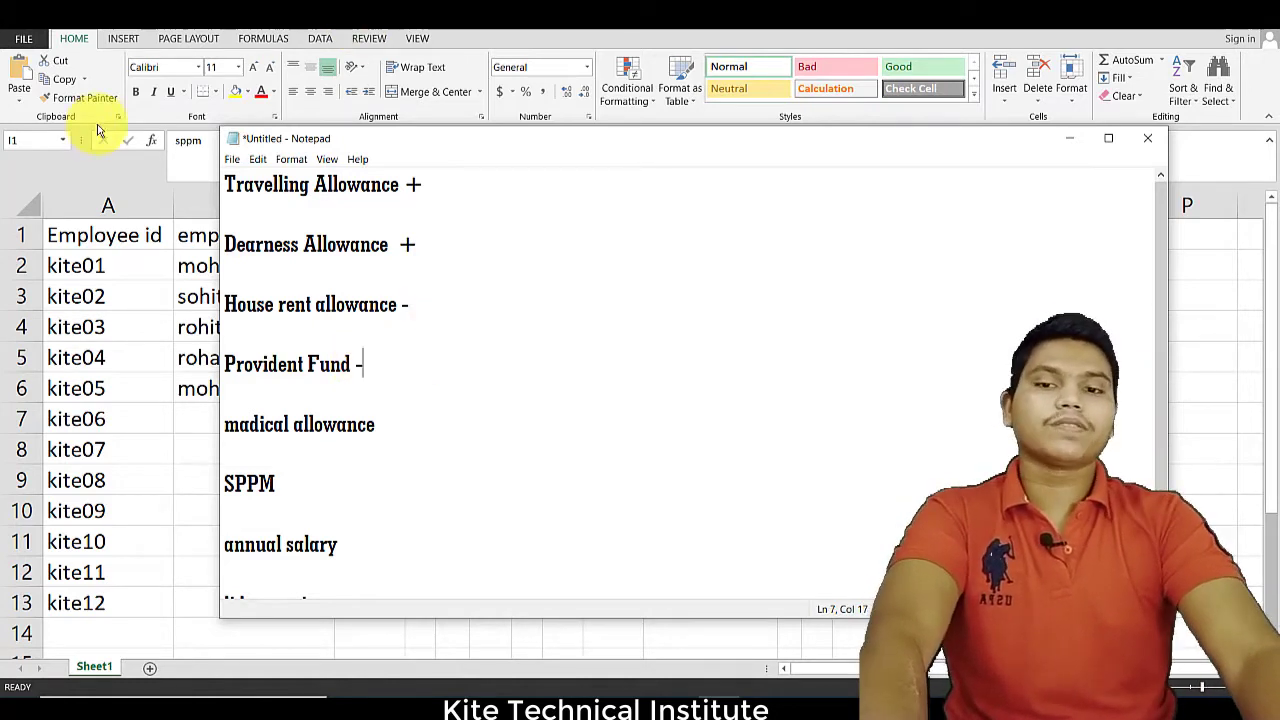
right_click(371, 407)
click(395, 431)
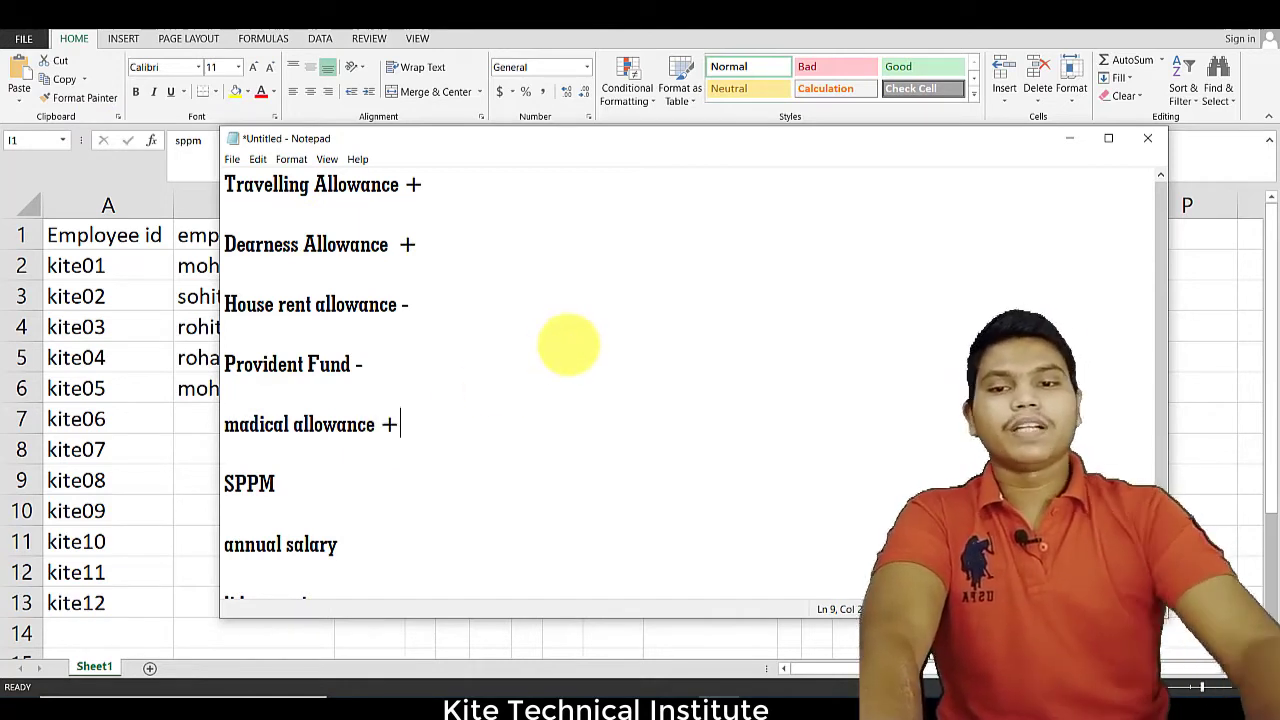
click(377, 480)
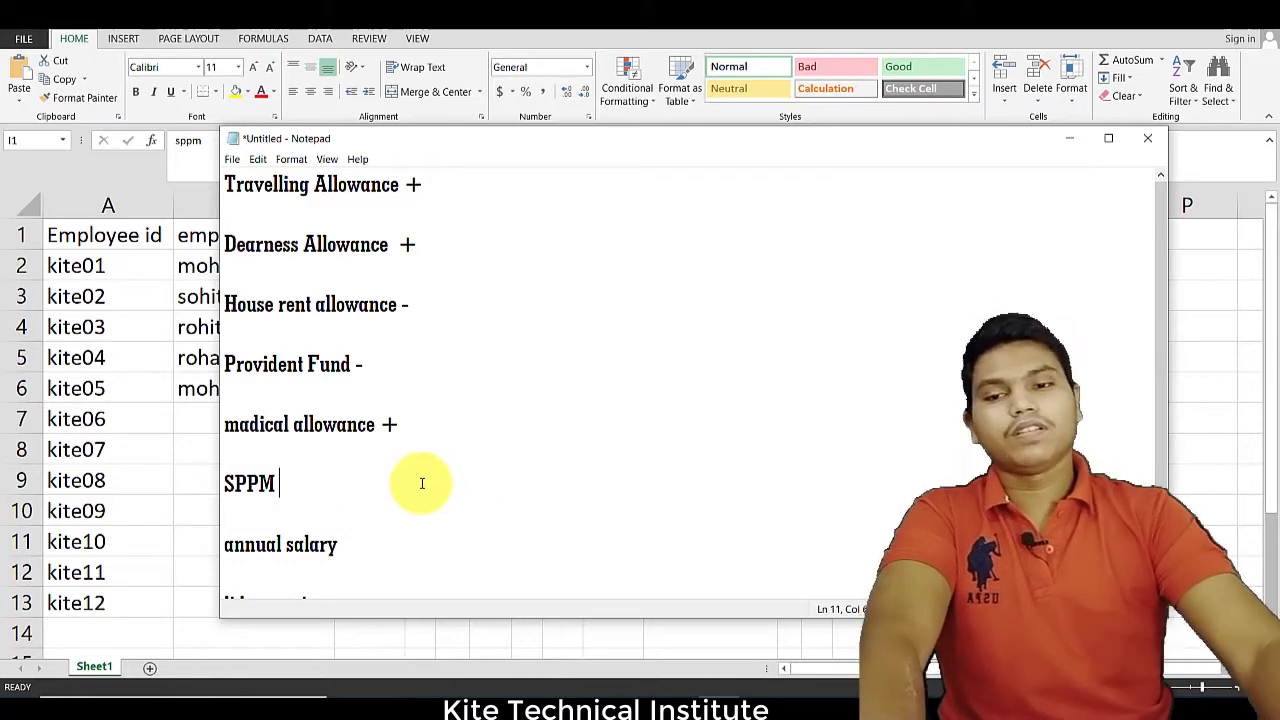
Step: Maximize the notes and go through the Travelling, Dearness and House rent allowance and Provident Fund entries with their signs
click(1108, 138)
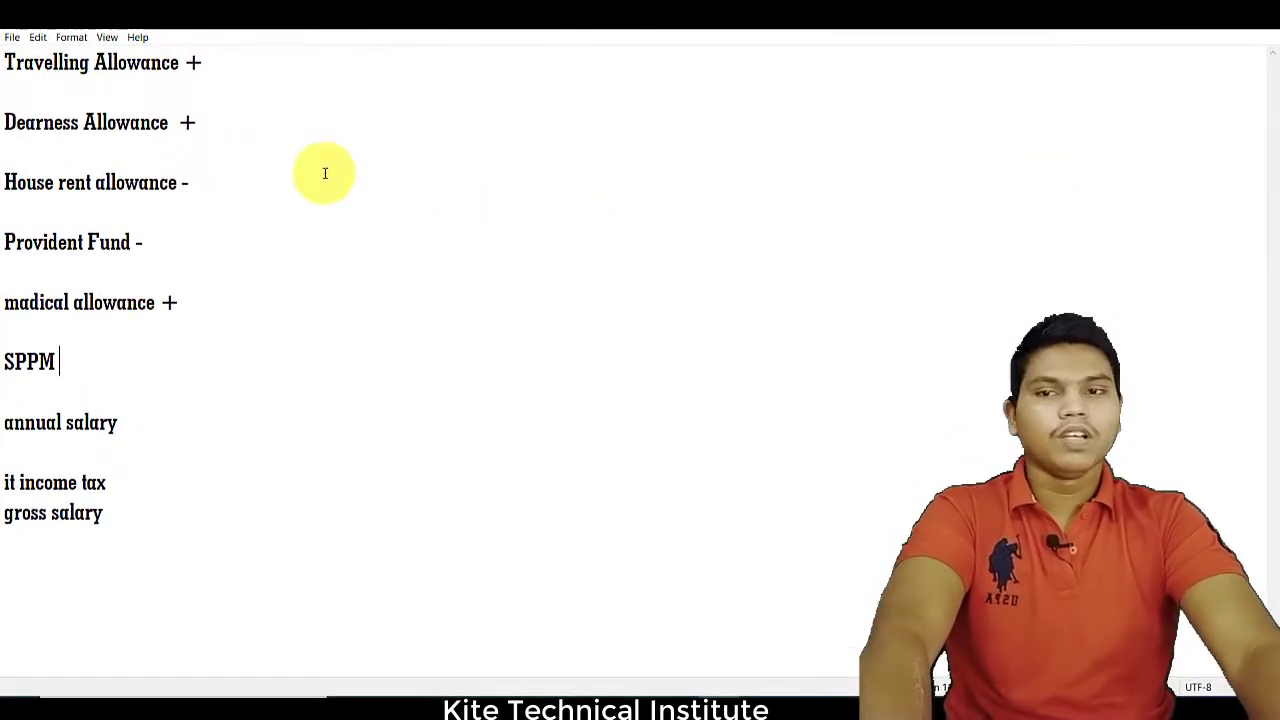
drag(4, 62, 159, 88)
click(9, 60)
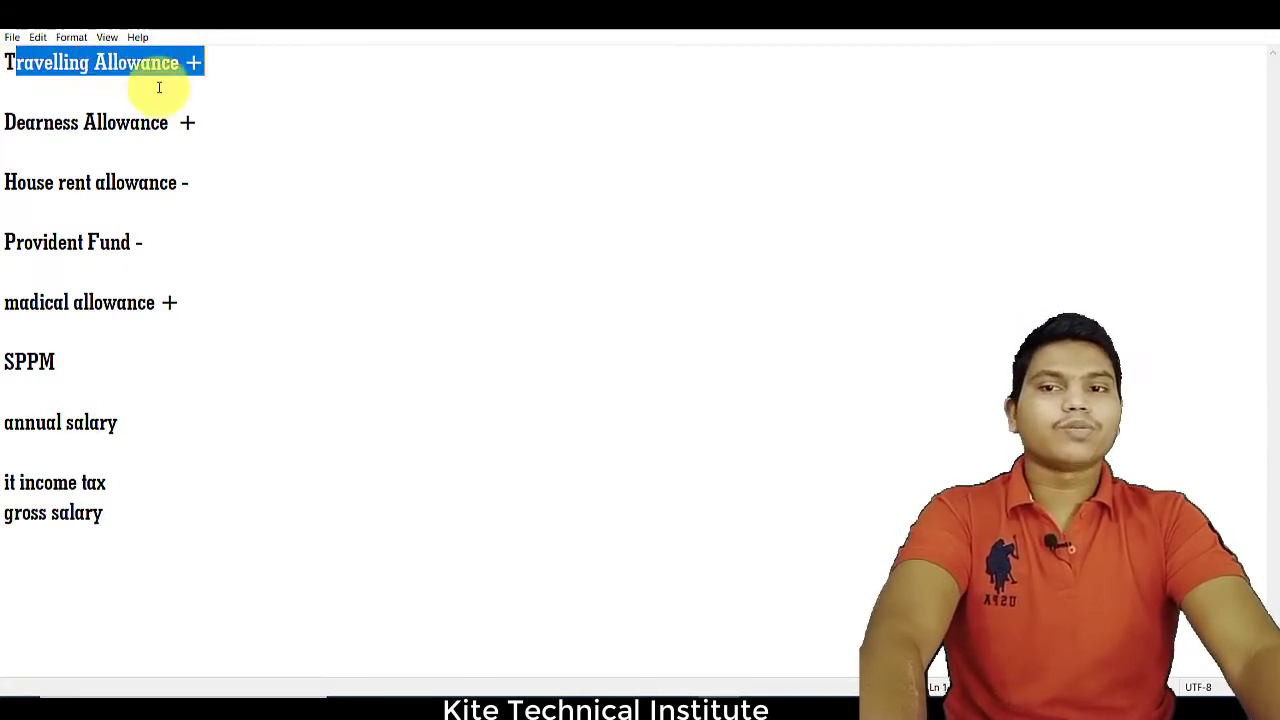
drag(6, 121, 208, 129)
click(8, 182)
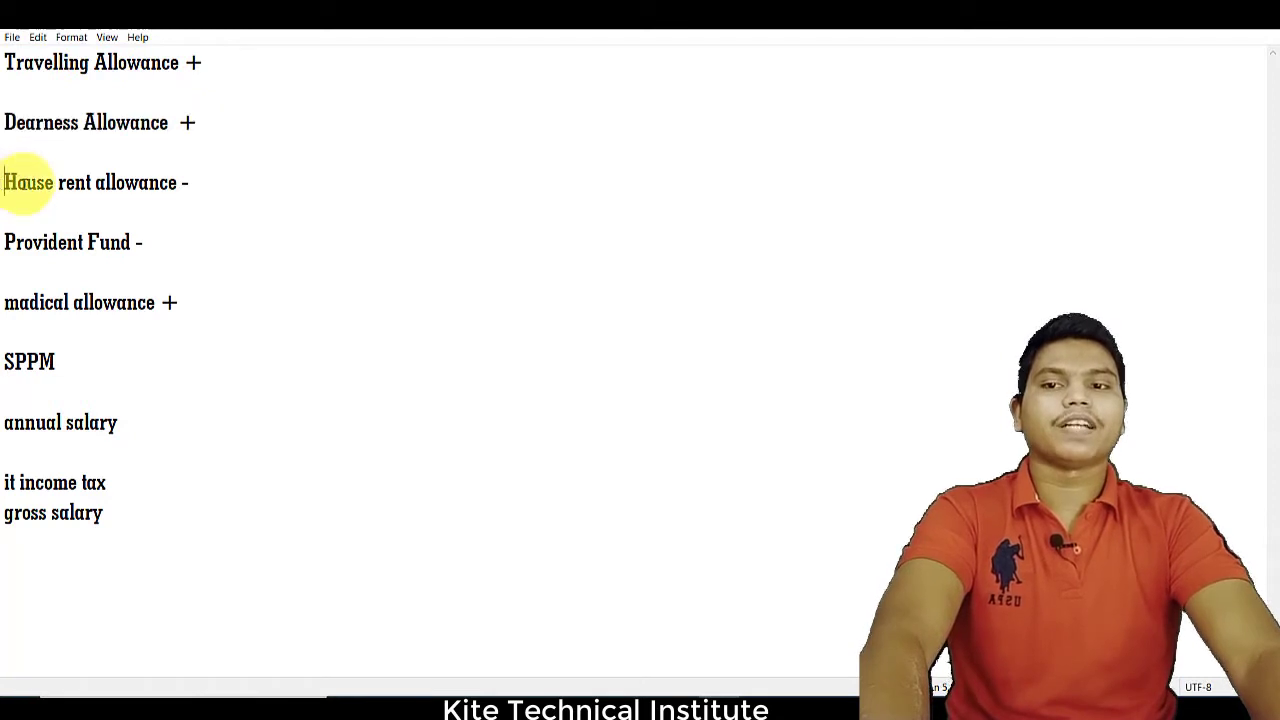
drag(24, 183, 94, 229)
drag(8, 242, 230, 261)
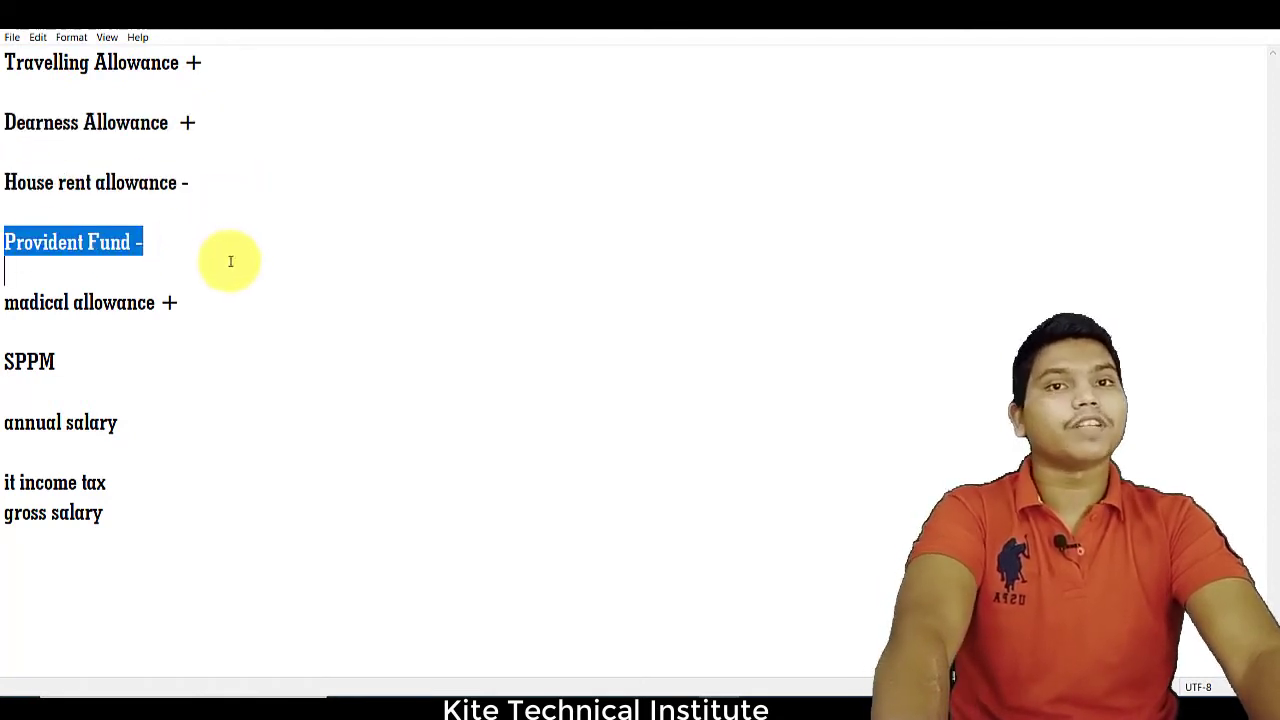
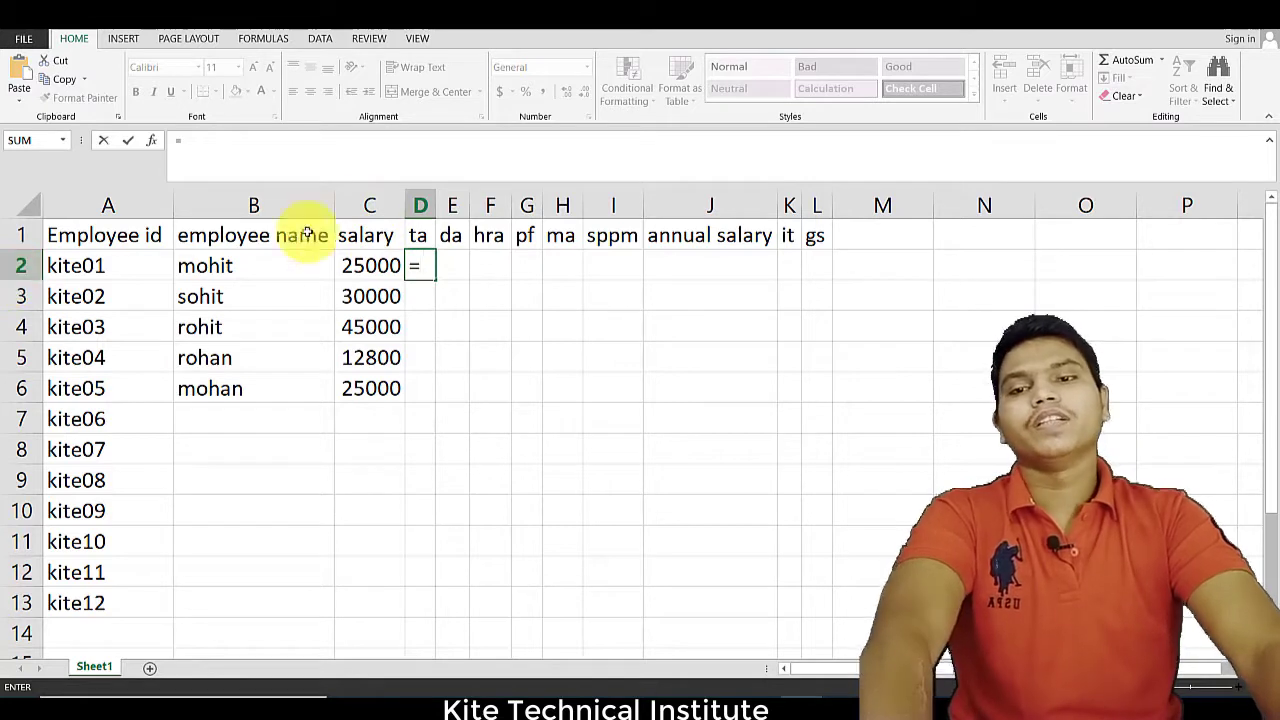
Step: Complete the ta formula for kite01 in D2 as =c2*18/100, taking the Travelling Allowance percentage from the notes
text(c)
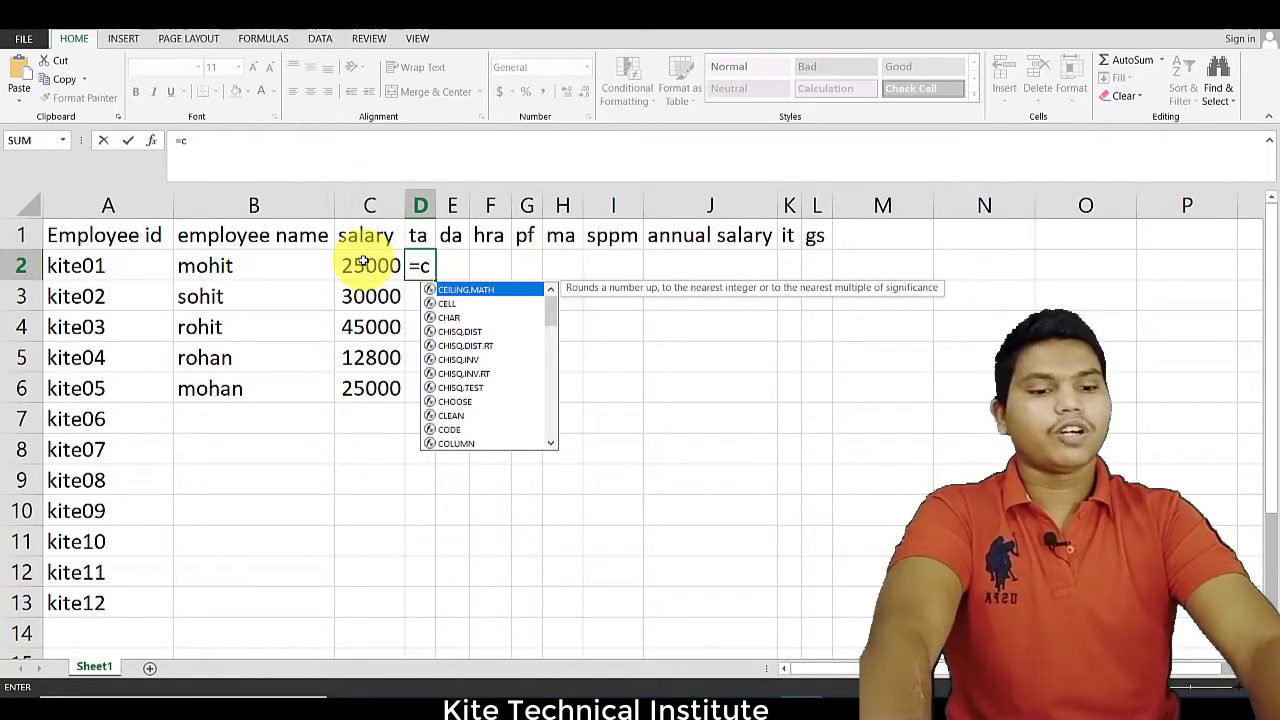
text(2)
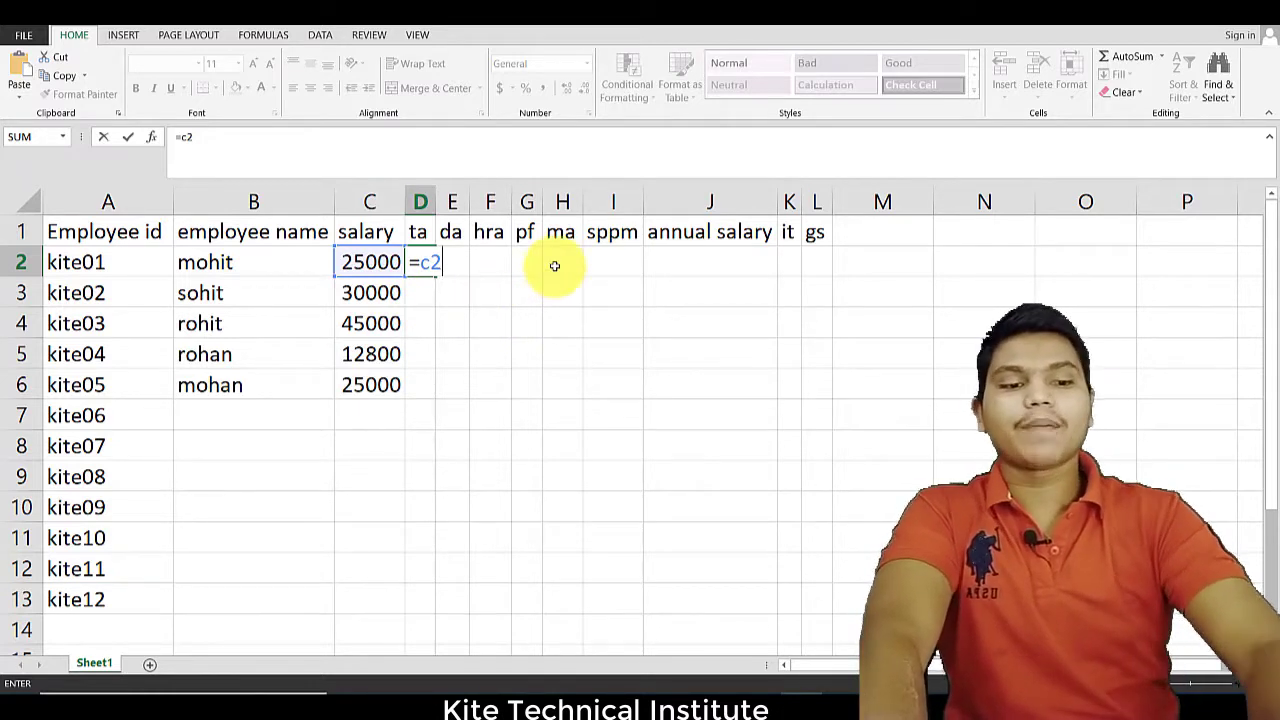
text(*)
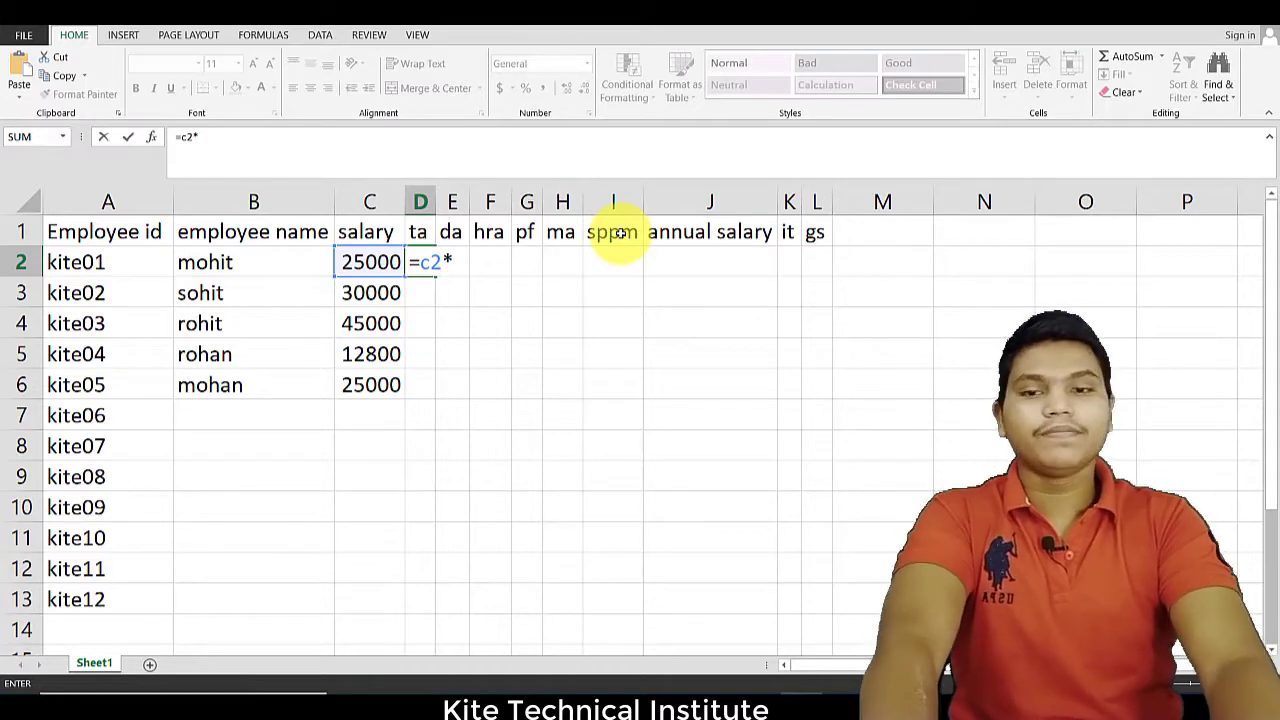
click(735, 690)
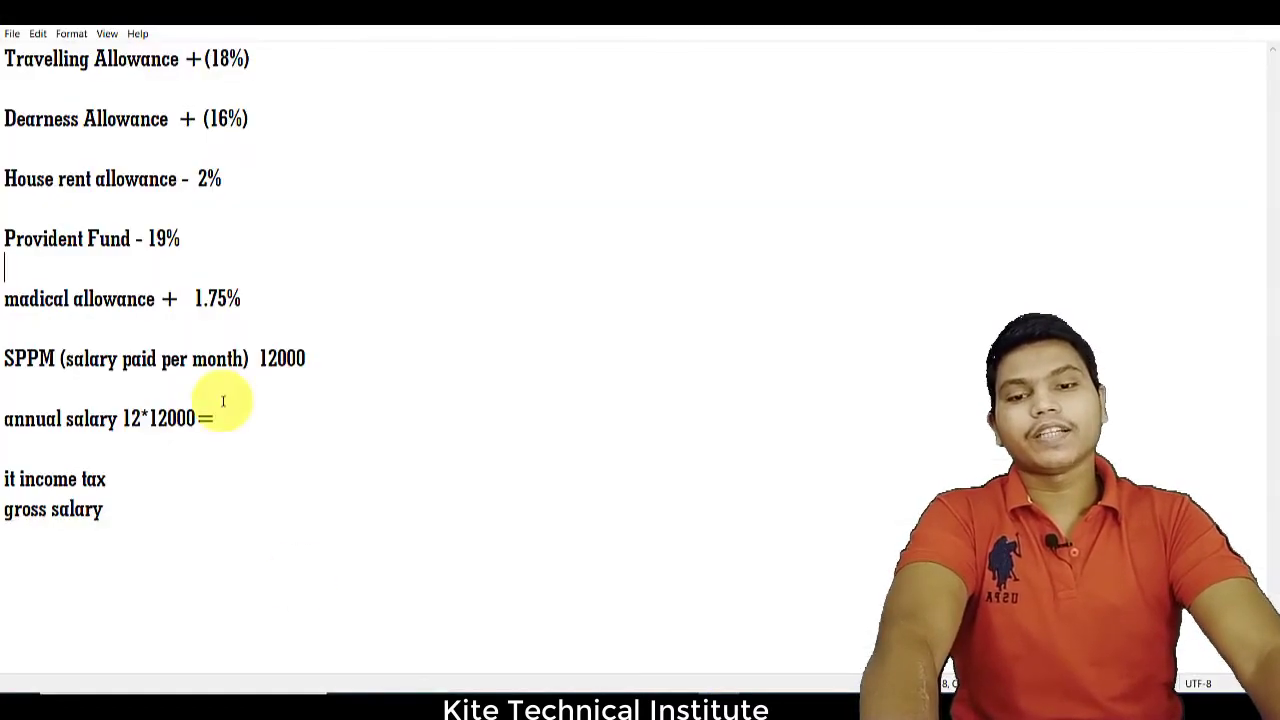
drag(205, 59, 250, 60)
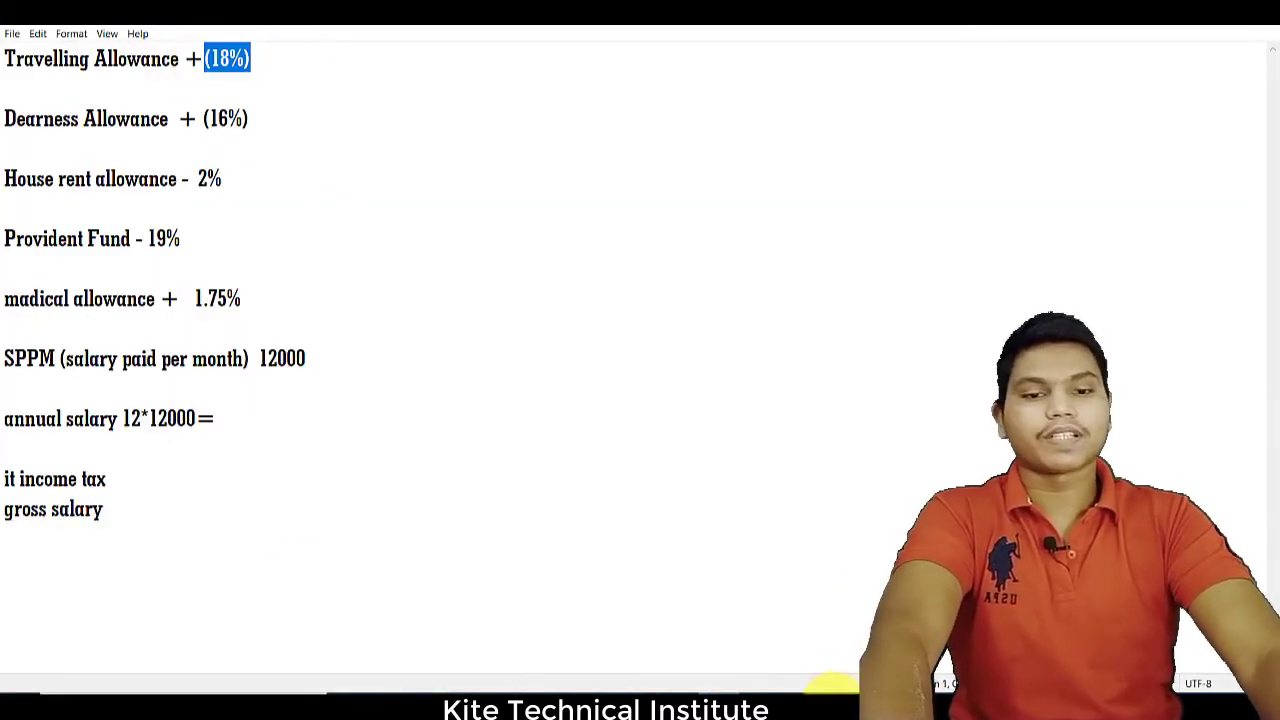
click(795, 692)
text(18/)
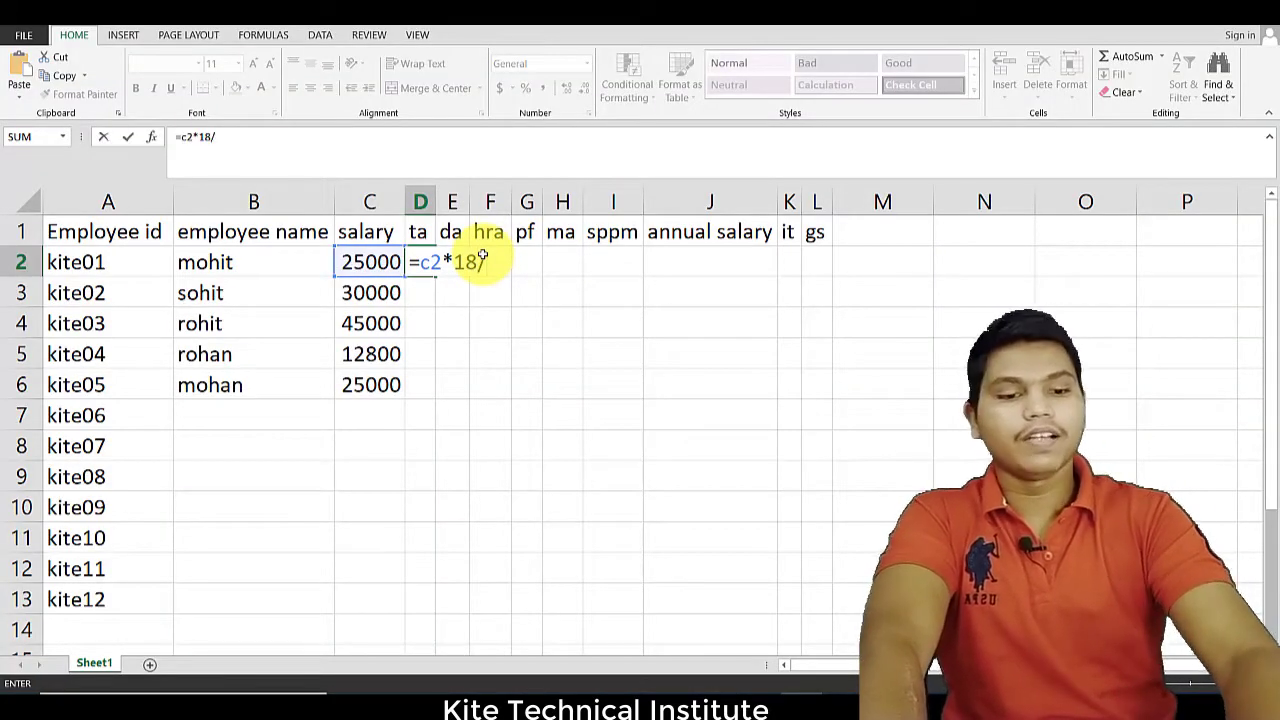
text(100)
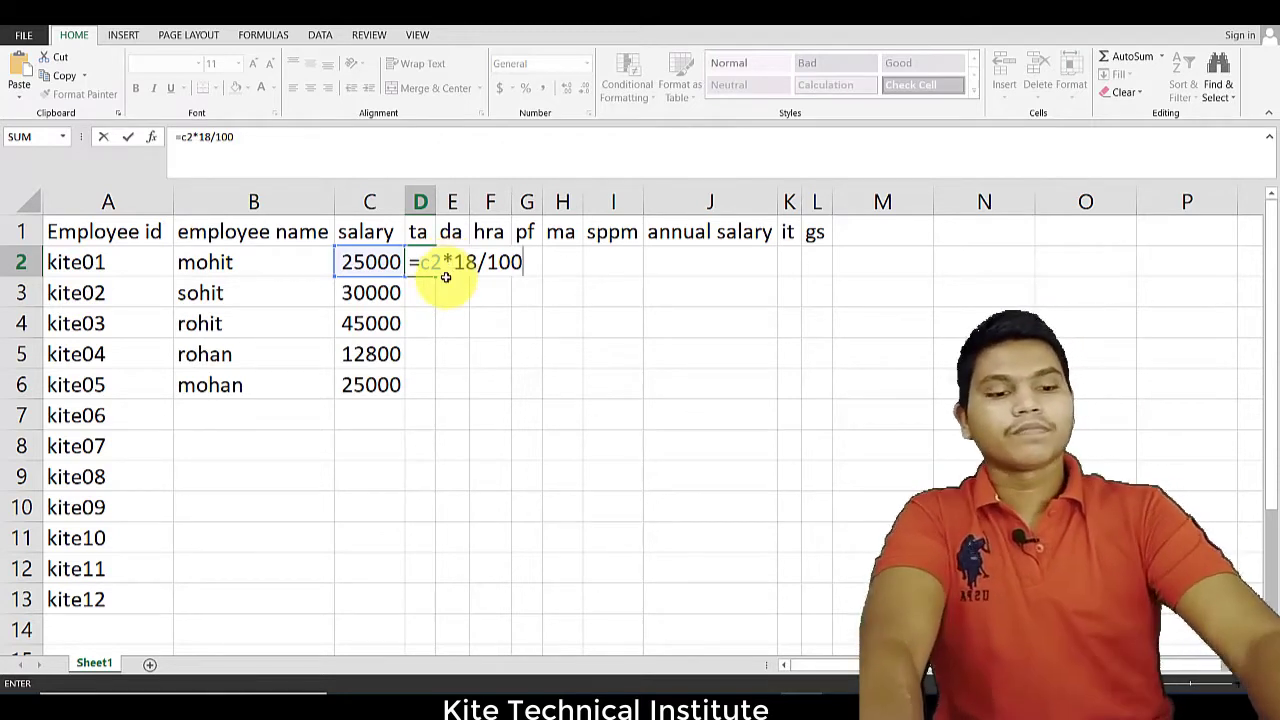
key(Return)
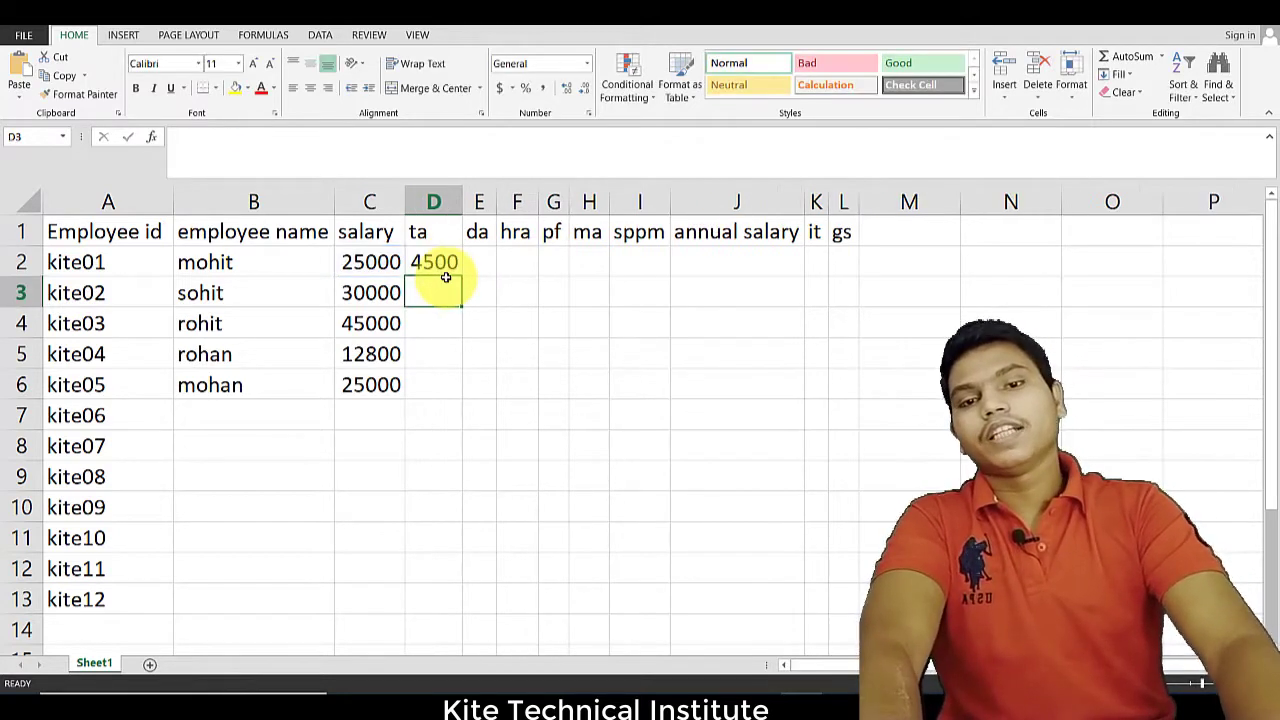
Step: Examine the ta formula in D2 part by part, leaving it as it is
click(426, 262)
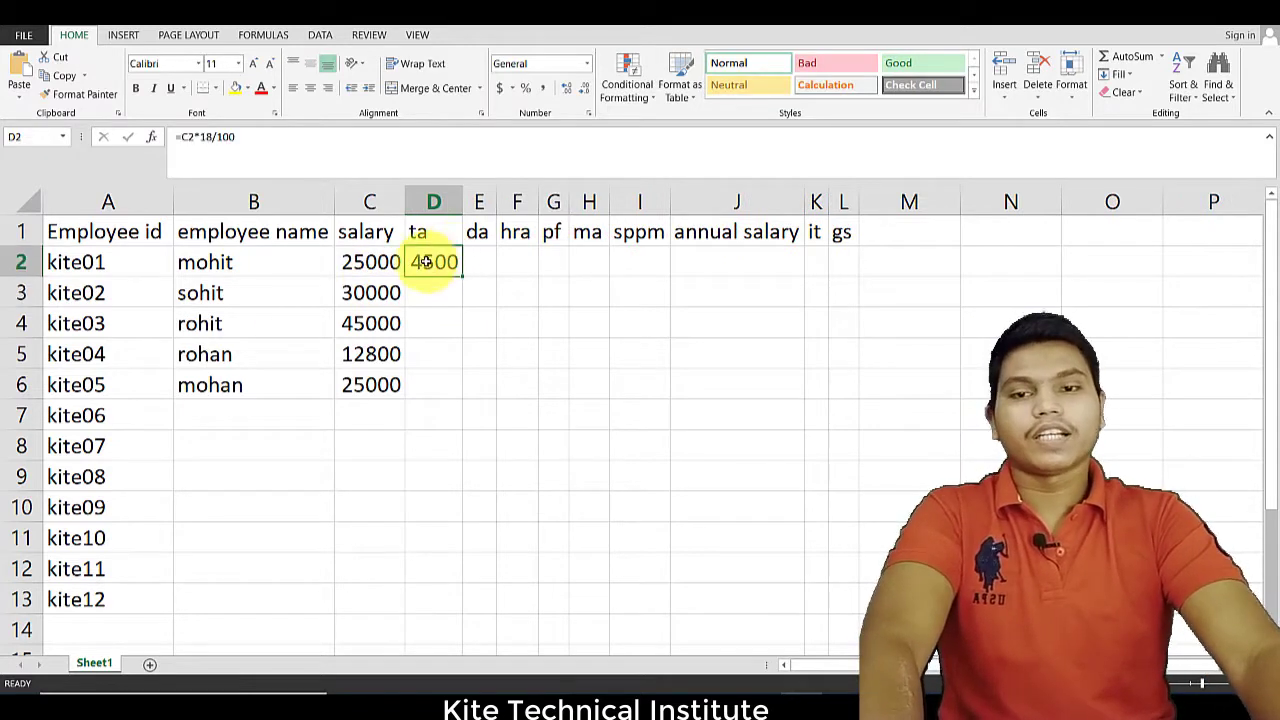
drag(268, 140, 171, 136)
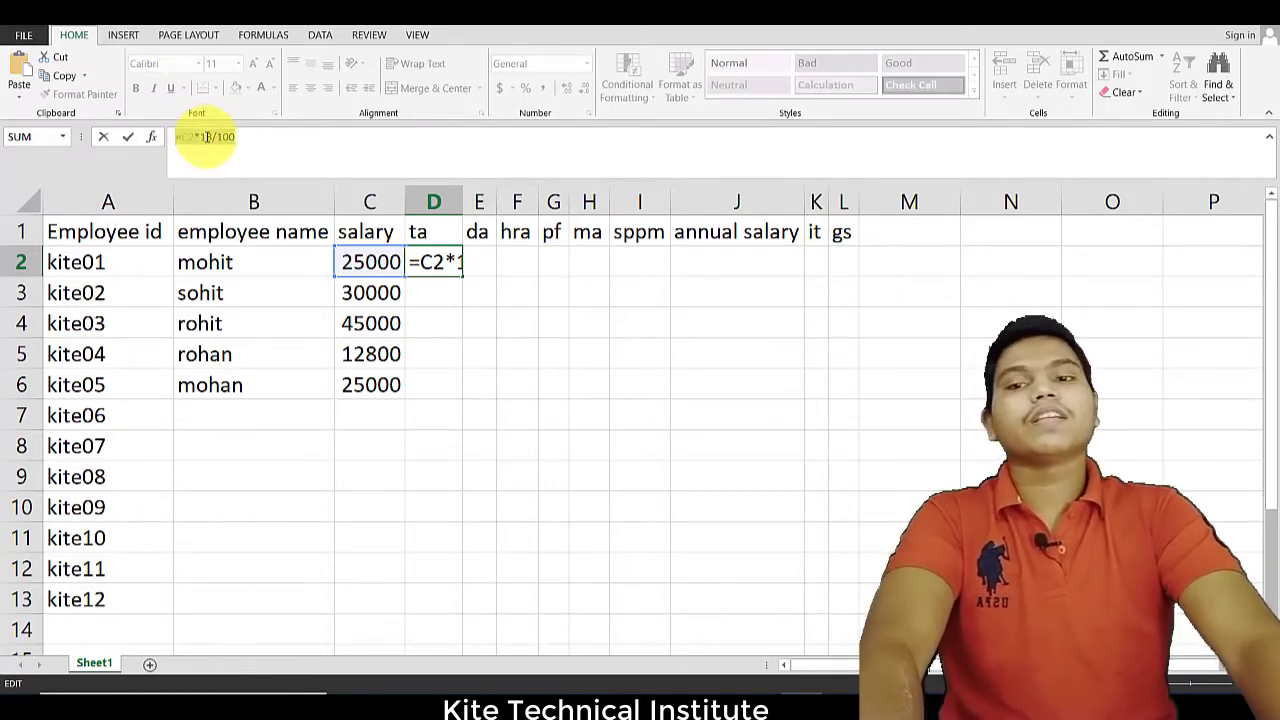
drag(207, 137, 236, 136)
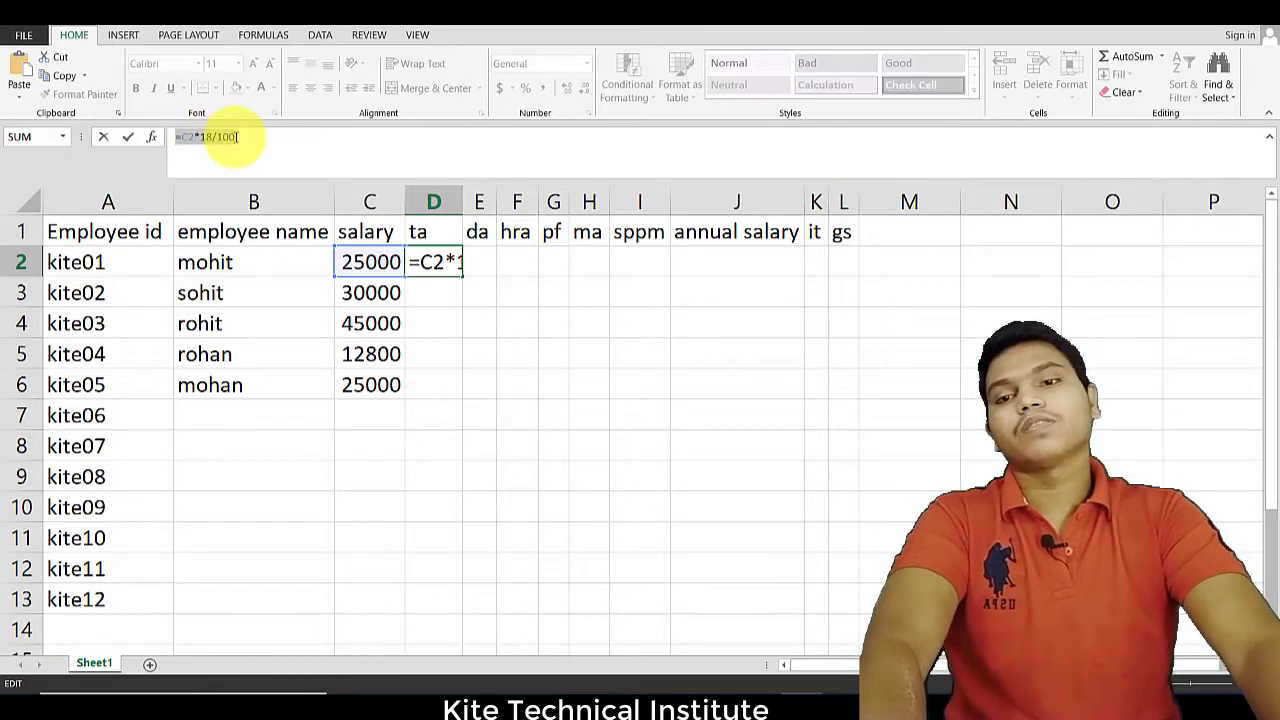
key(Return)
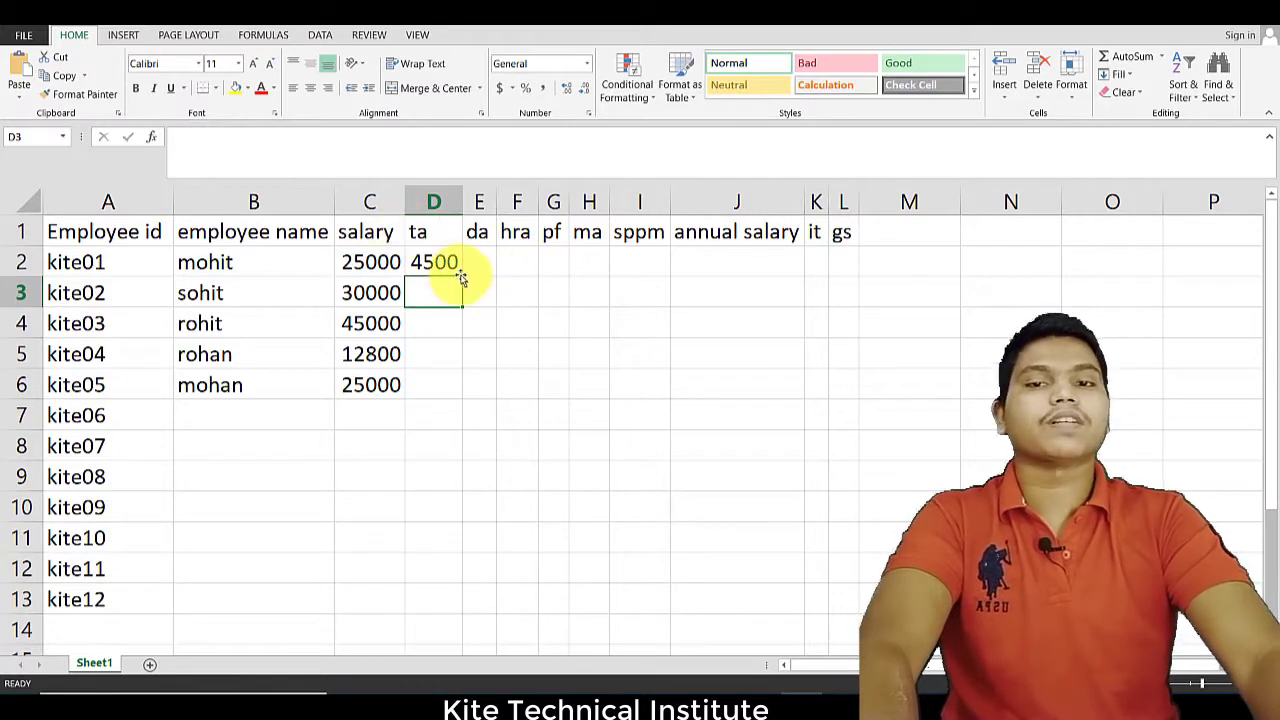
Step: Fill the ta formula from D2 down through D13 and look over the values in D2:D6
click(437, 261)
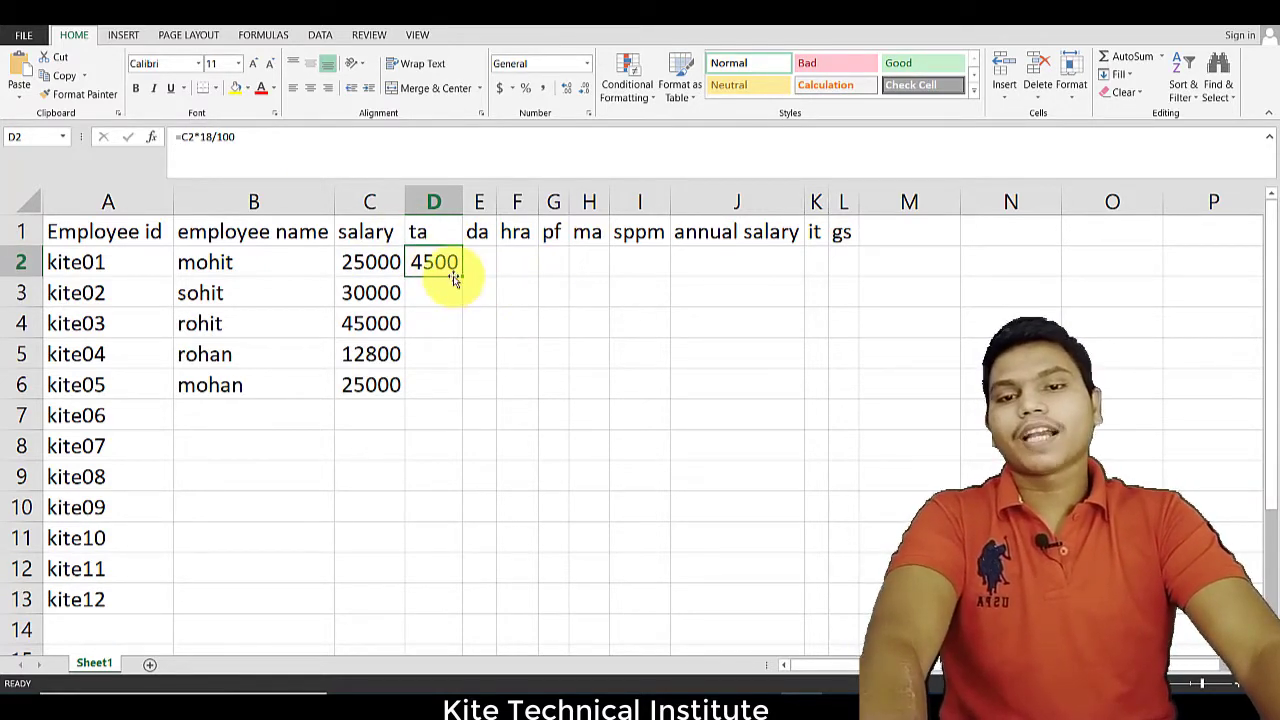
double_click(465, 277)
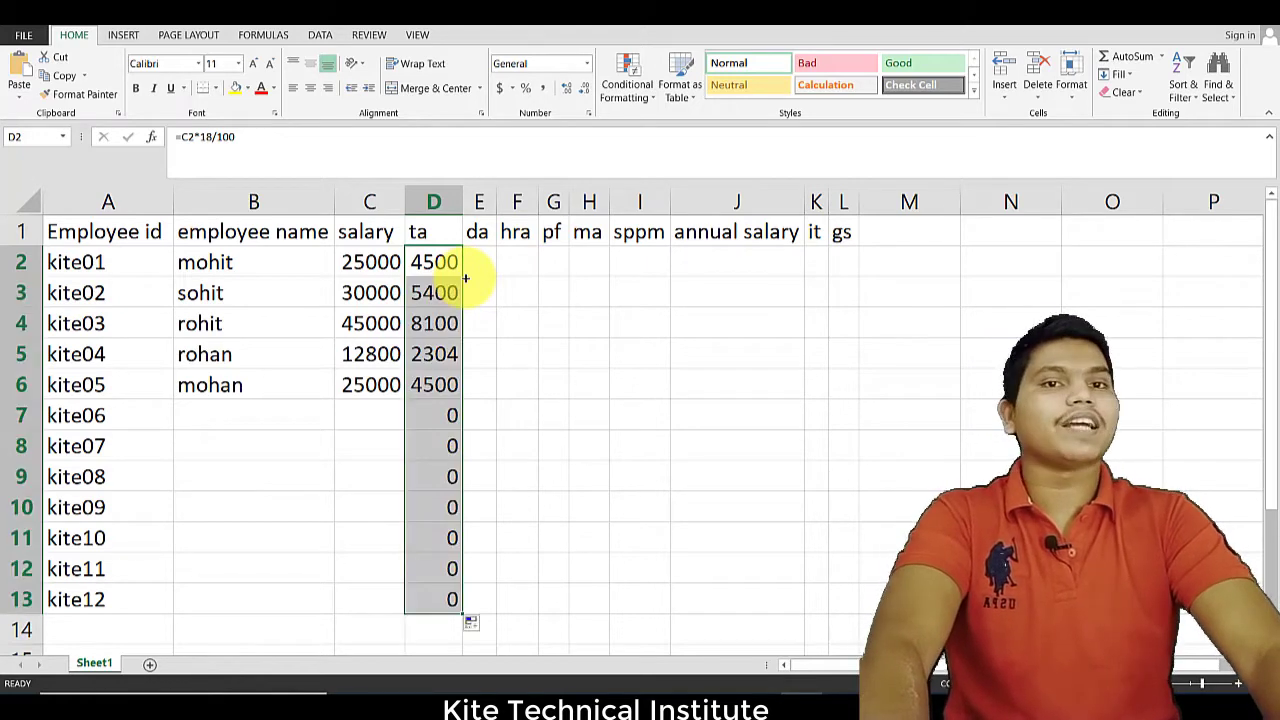
click(428, 404)
drag(430, 262, 432, 386)
Step: Enter 45000 as the salary for kite06 in C7
click(368, 411)
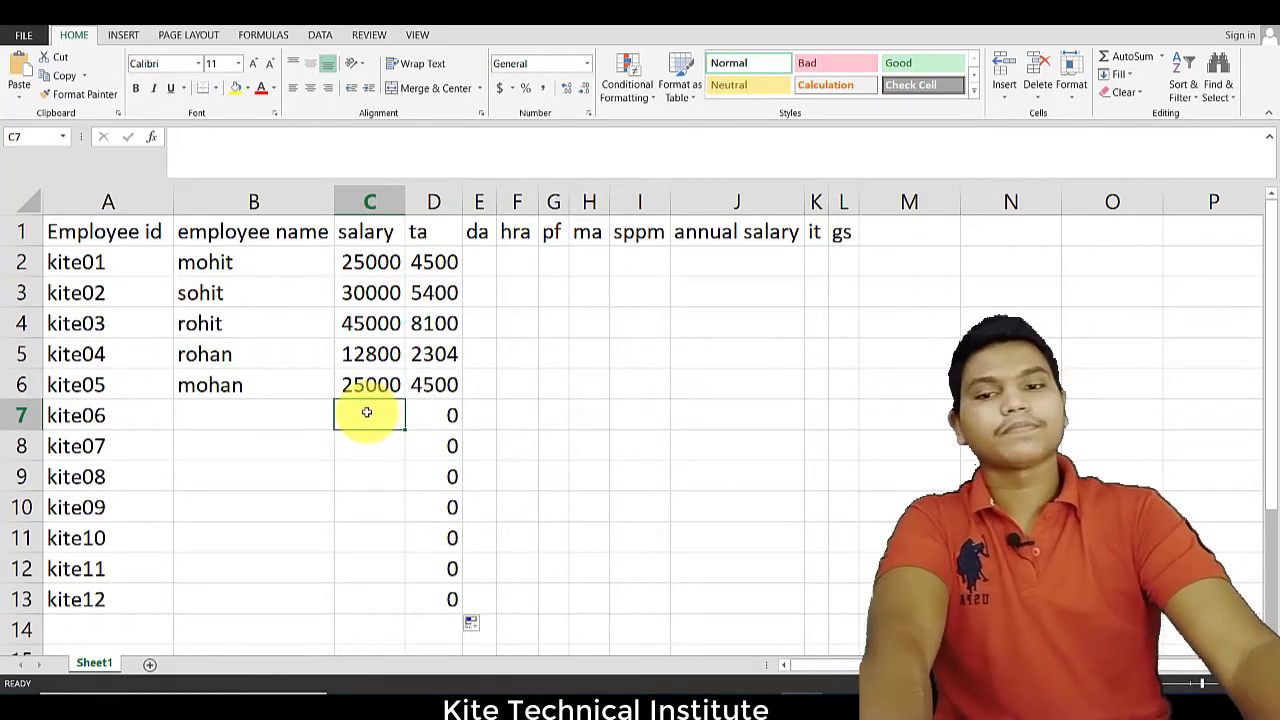
text(45000)
key(Tab)
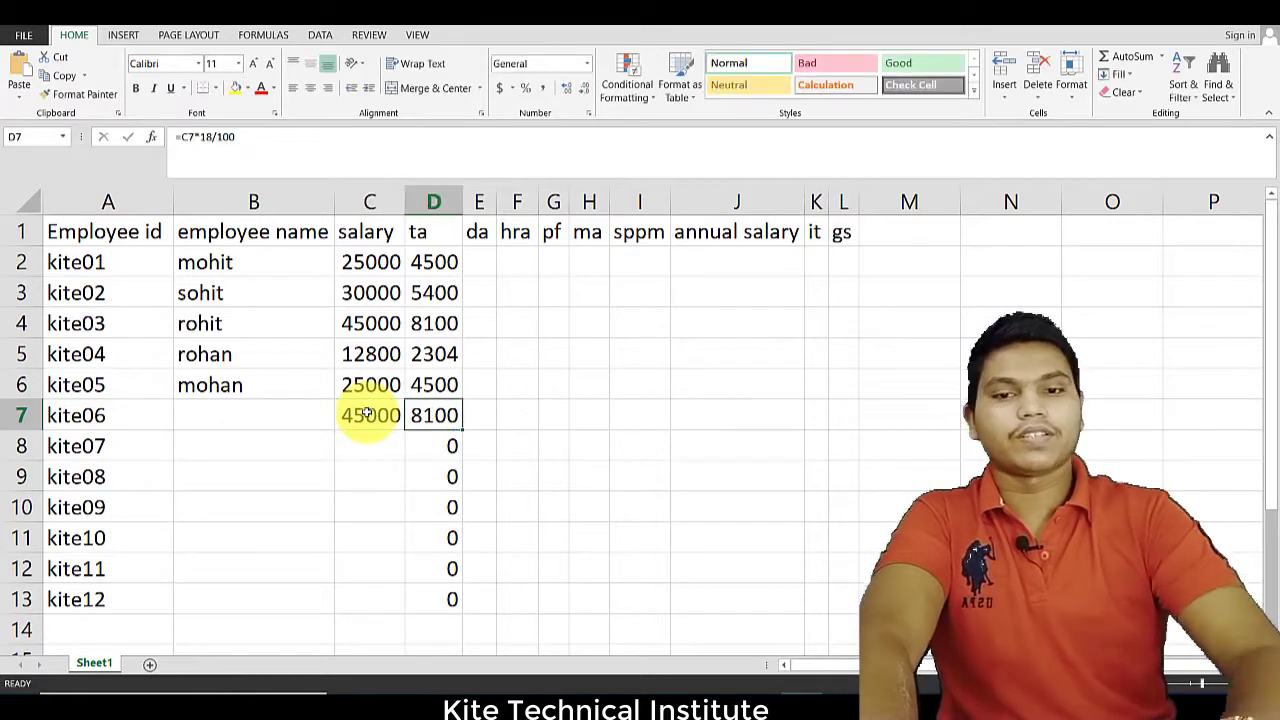
Step: Calculate da in E2 as =C2*16/100, using the Dearness Allowance percentage from the notes, and fill the formula down through E13
click(484, 259)
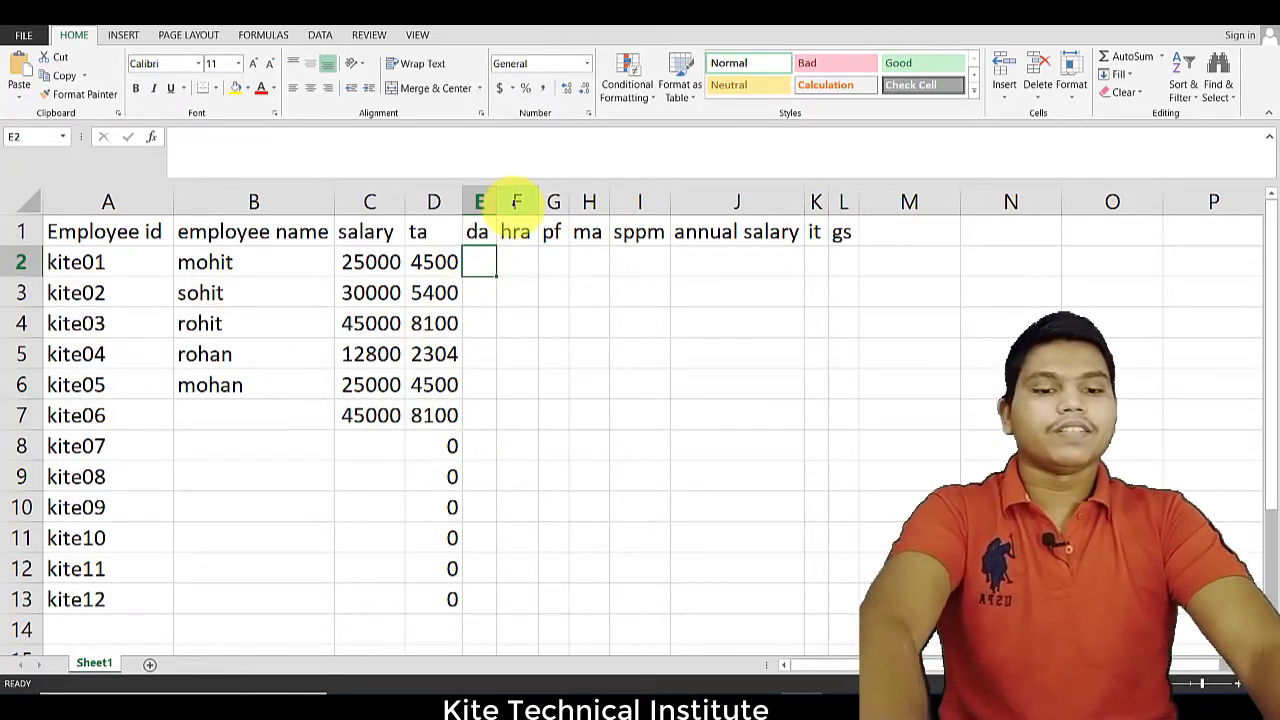
text(=)
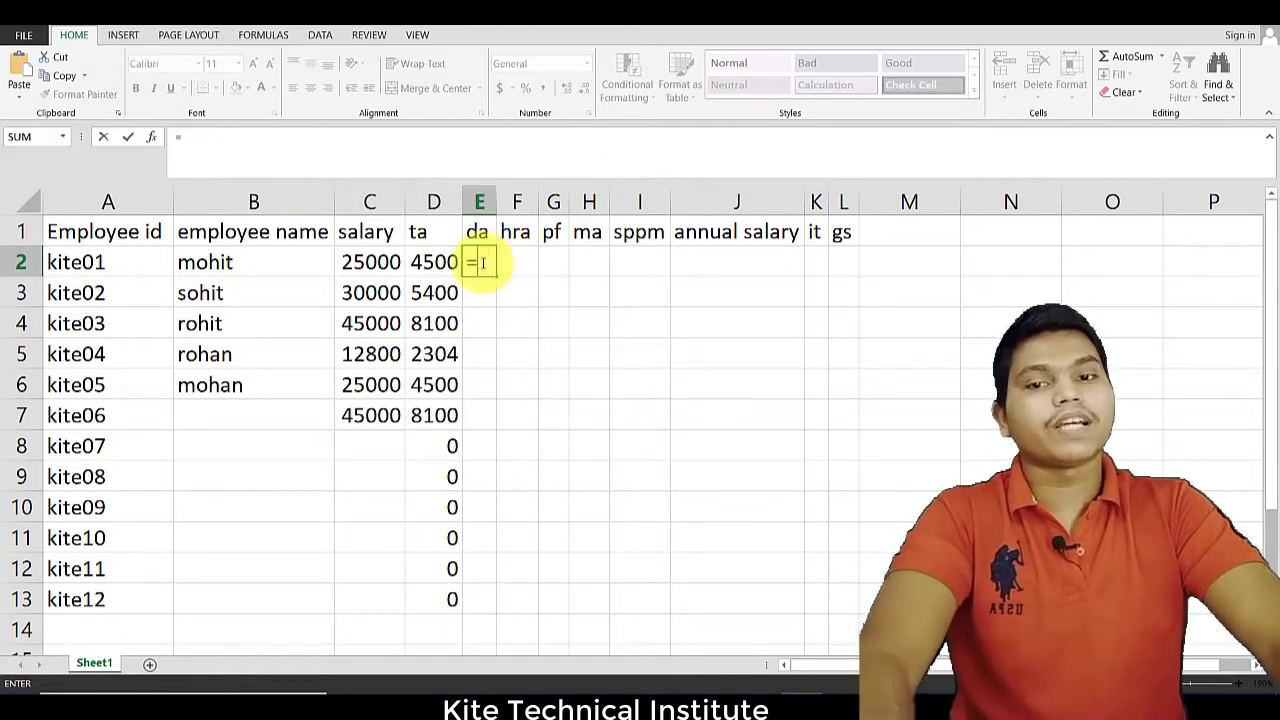
click(372, 258)
text(*)
click(719, 706)
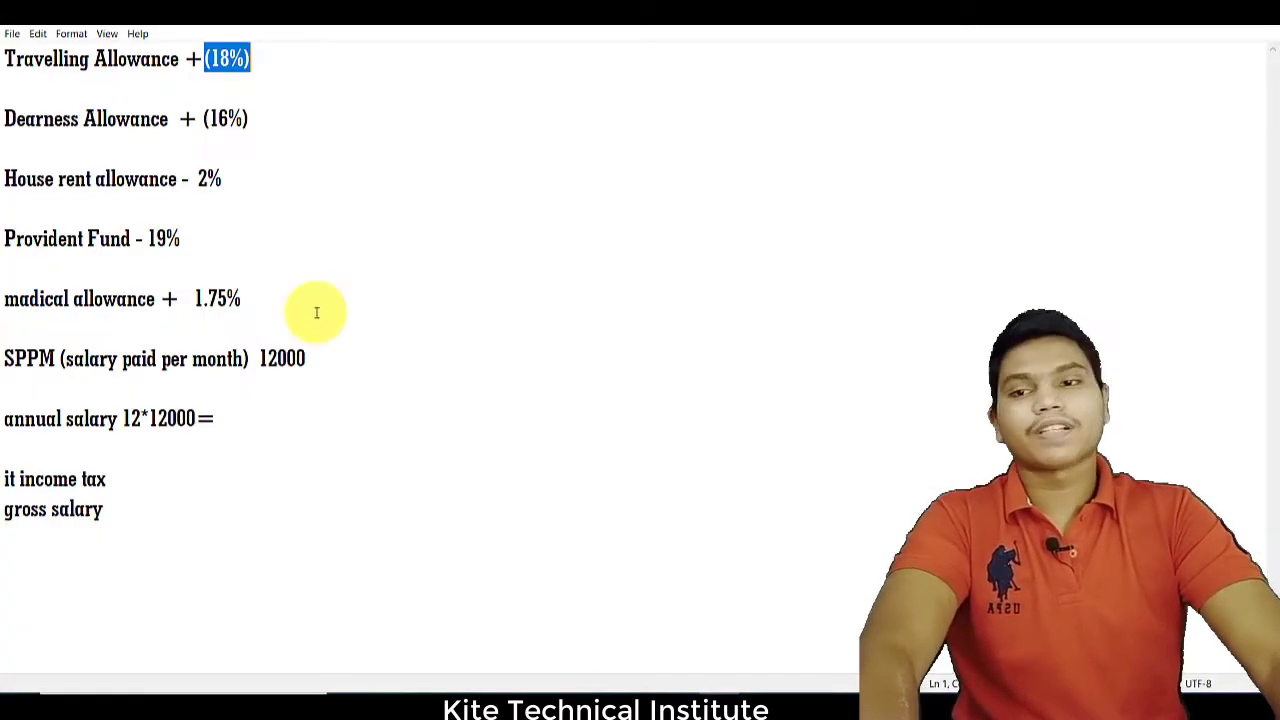
drag(217, 118, 245, 117)
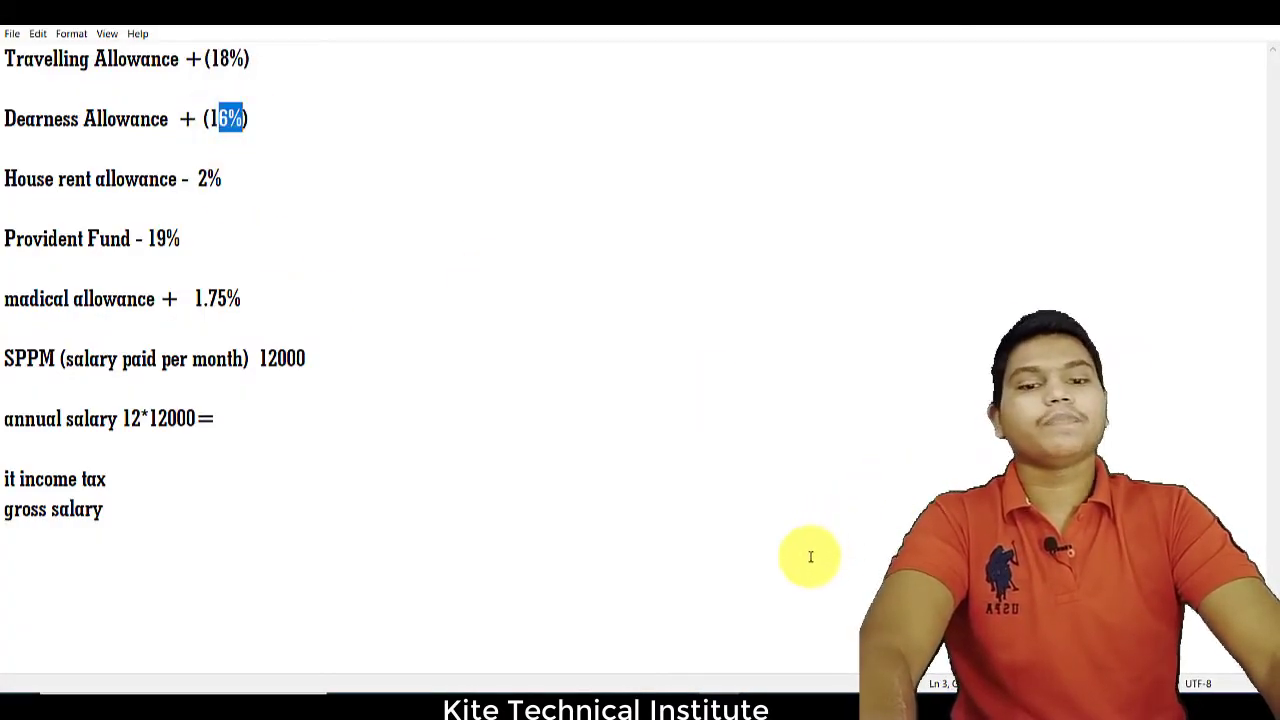
click(782, 698)
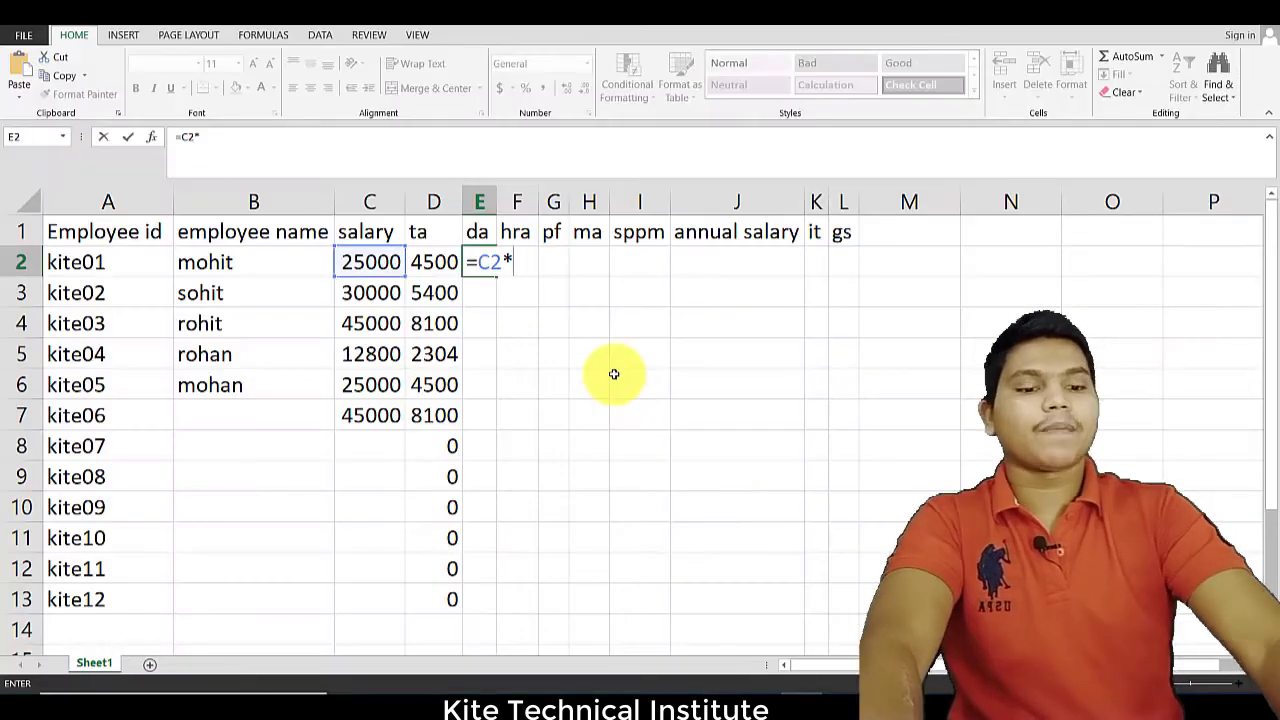
text(16/100)
key(Return)
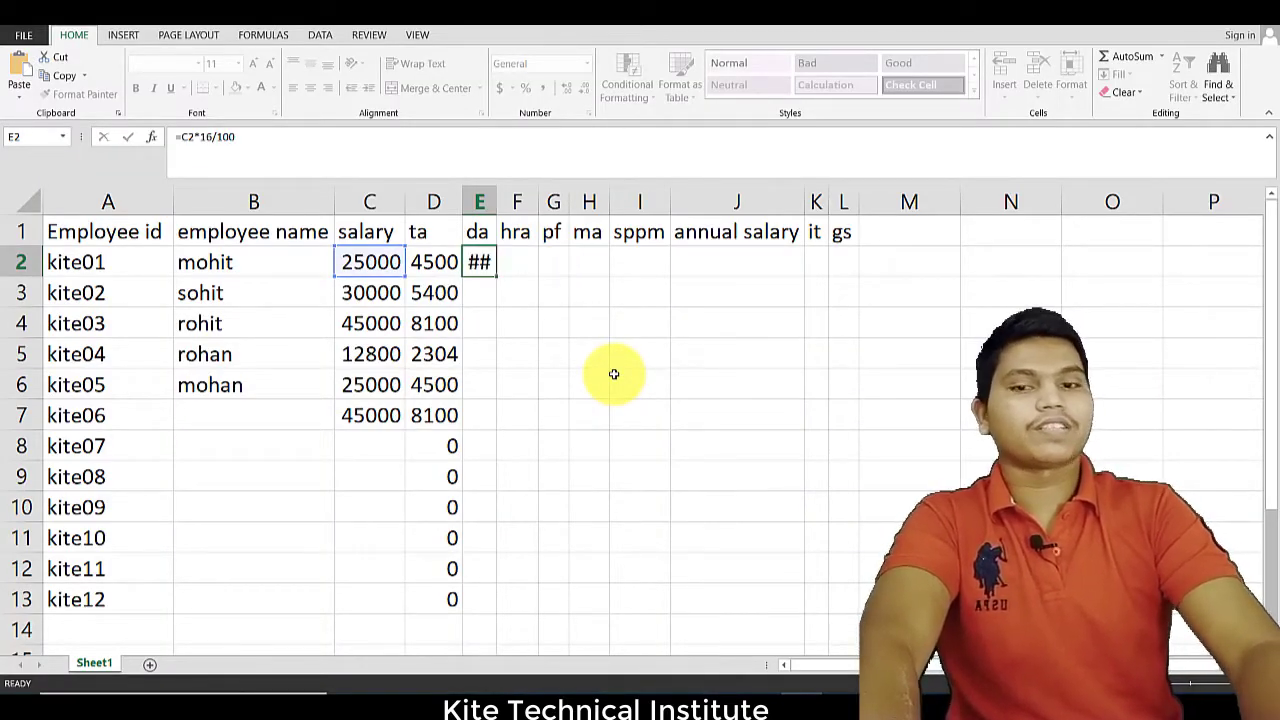
click(505, 262)
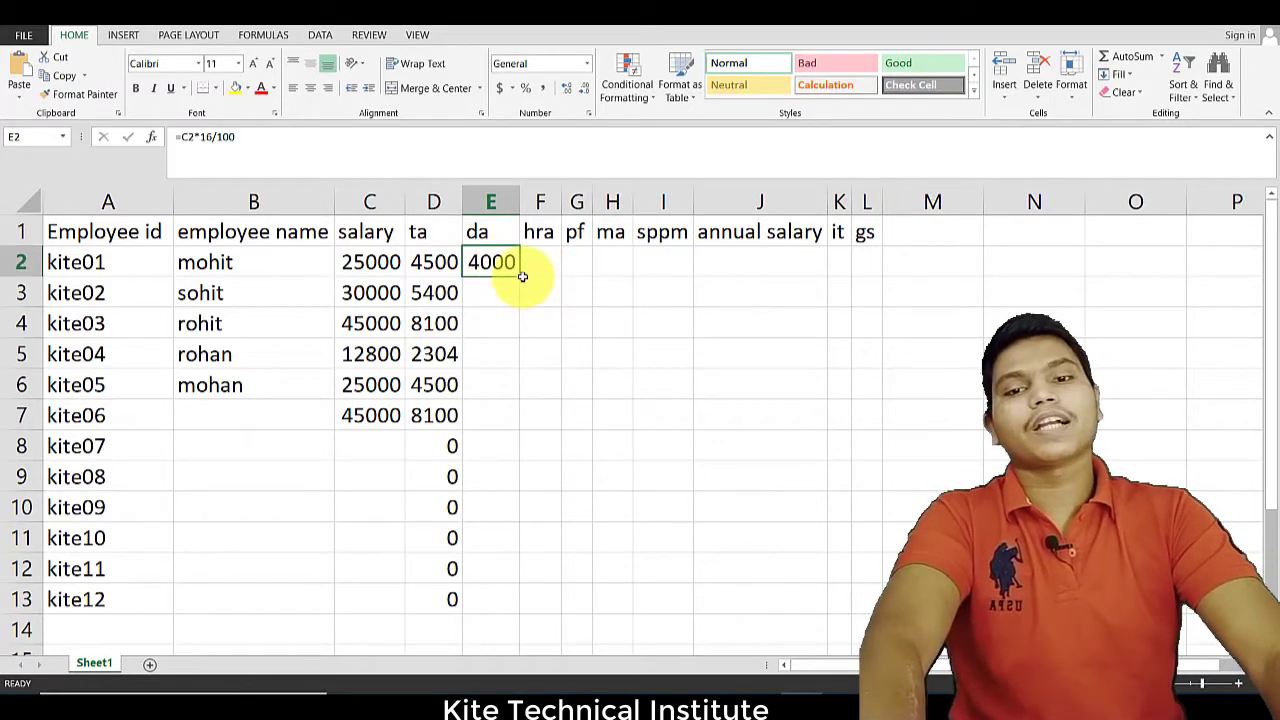
double_click(519, 277)
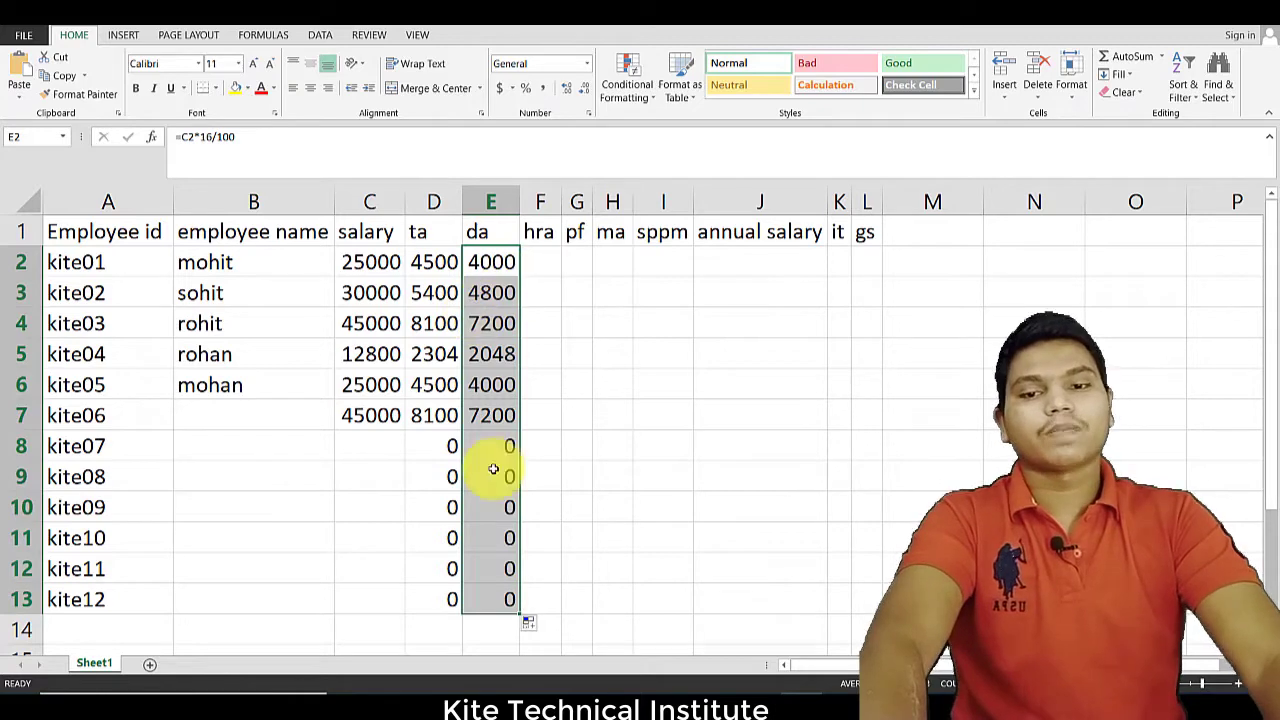
Step: Enter 25000 as the salary for kite07 in C8
click(347, 449)
text(25000)
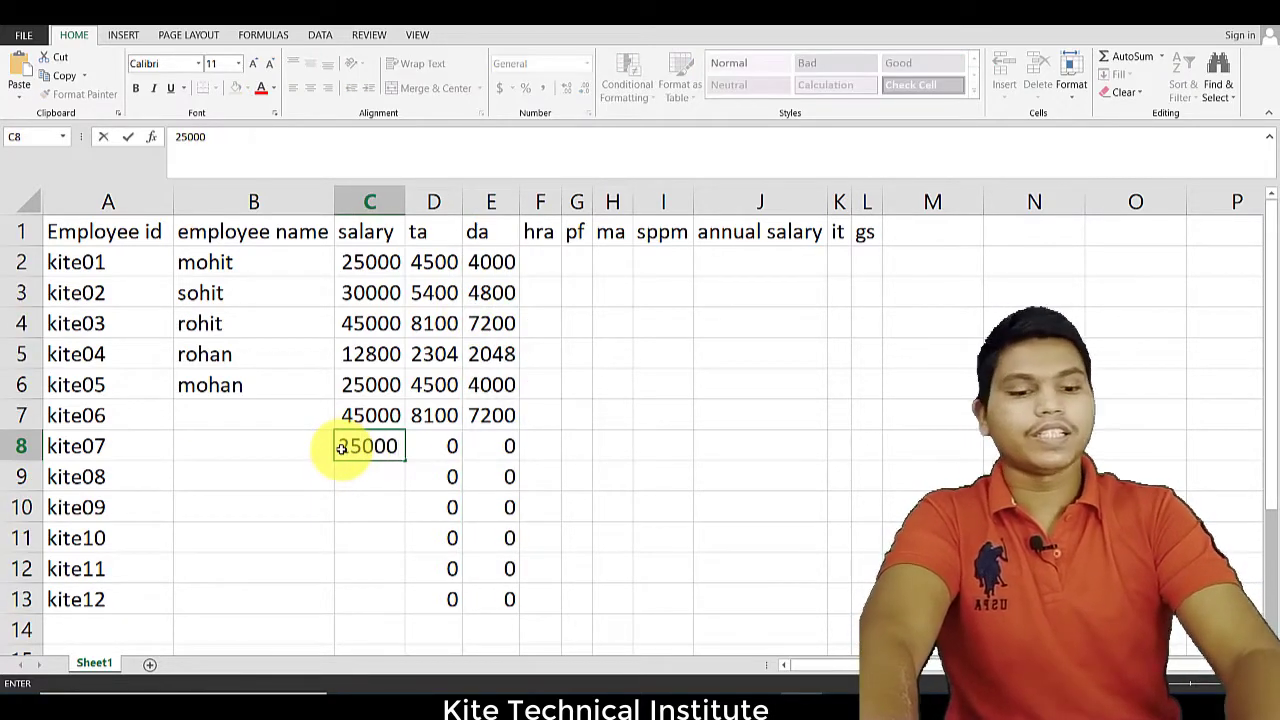
key(Tab)
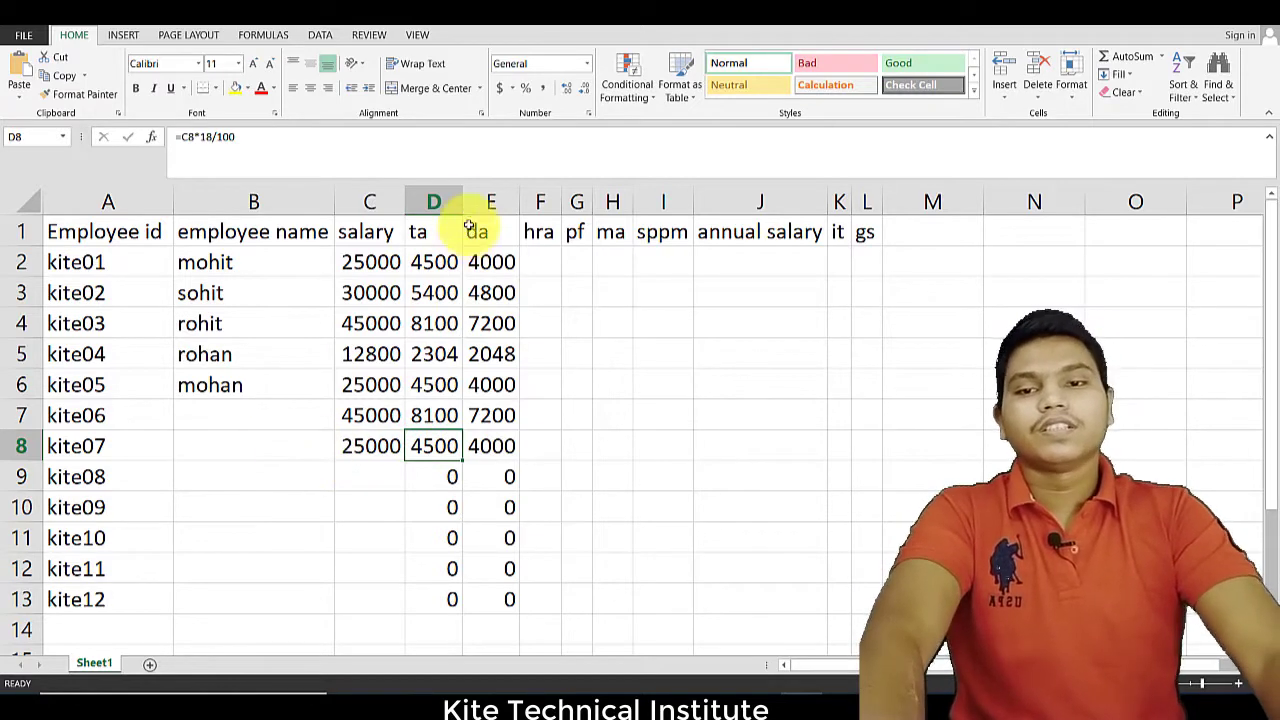
Step: Calculate hra in F2 as =C2*2/100, using the House rent allowance percentage from the notes
click(541, 267)
text(=c2)
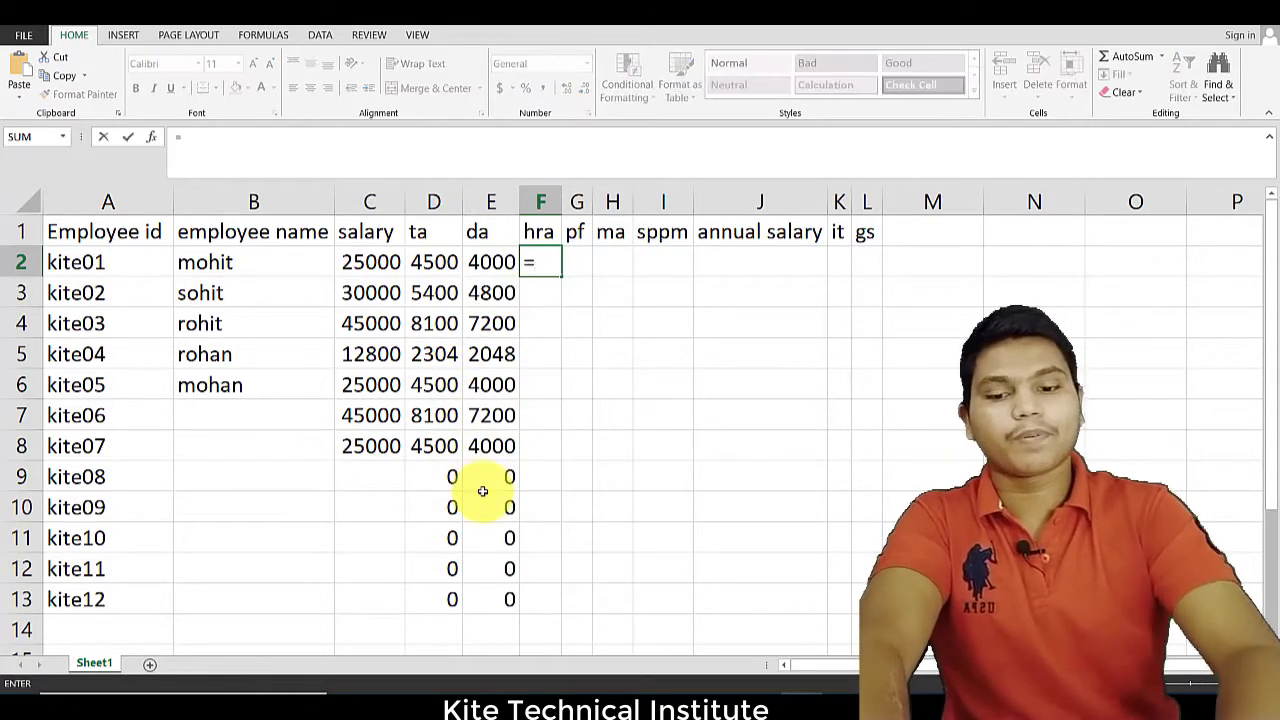
click(737, 680)
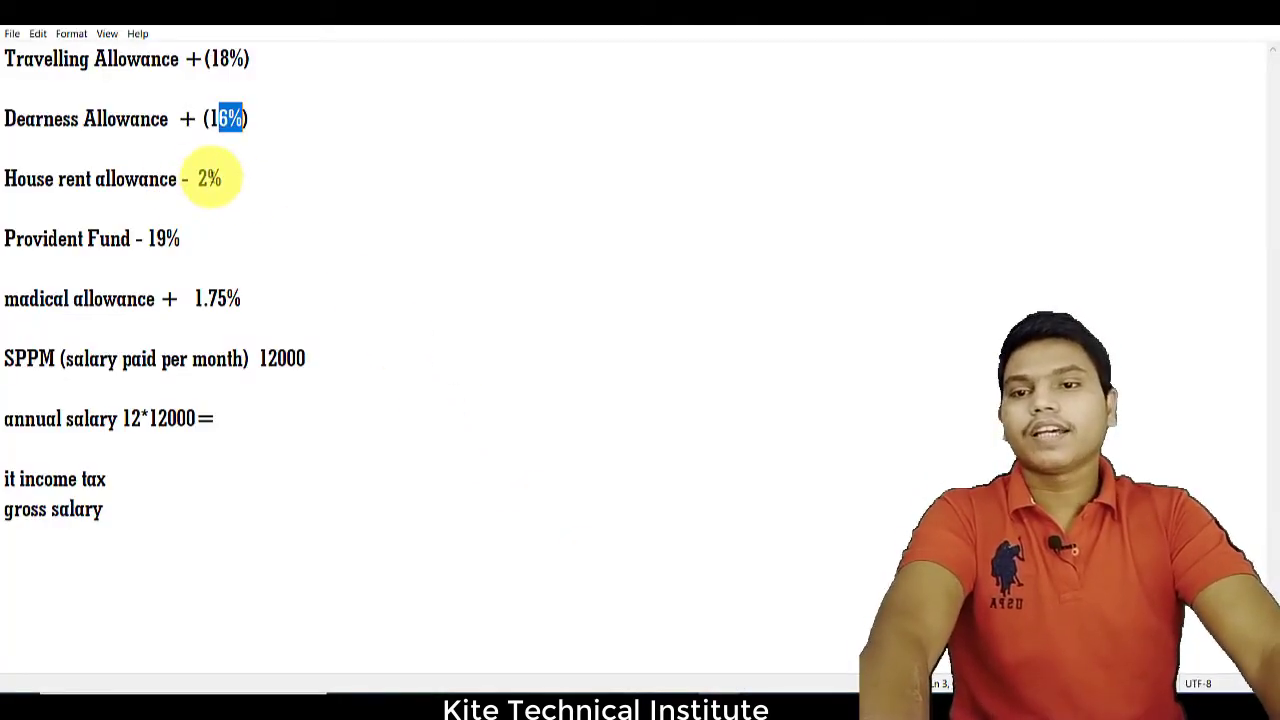
drag(195, 179, 242, 179)
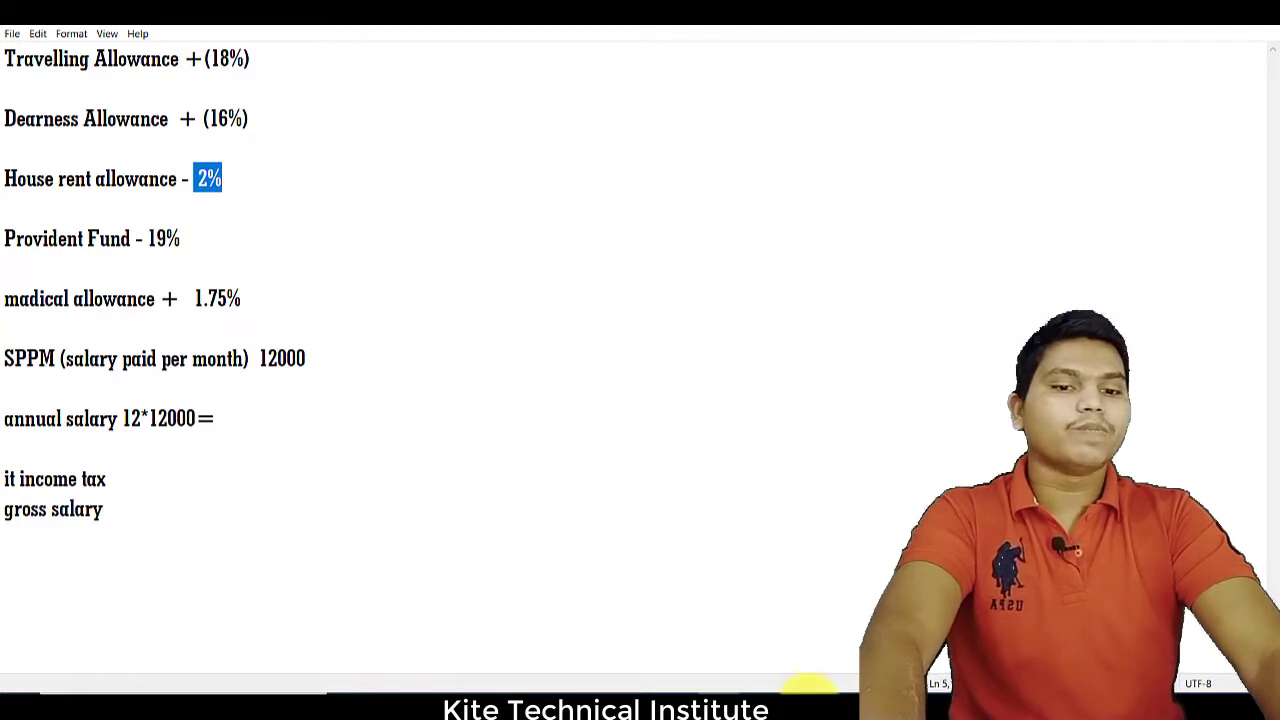
click(808, 690)
text(*)
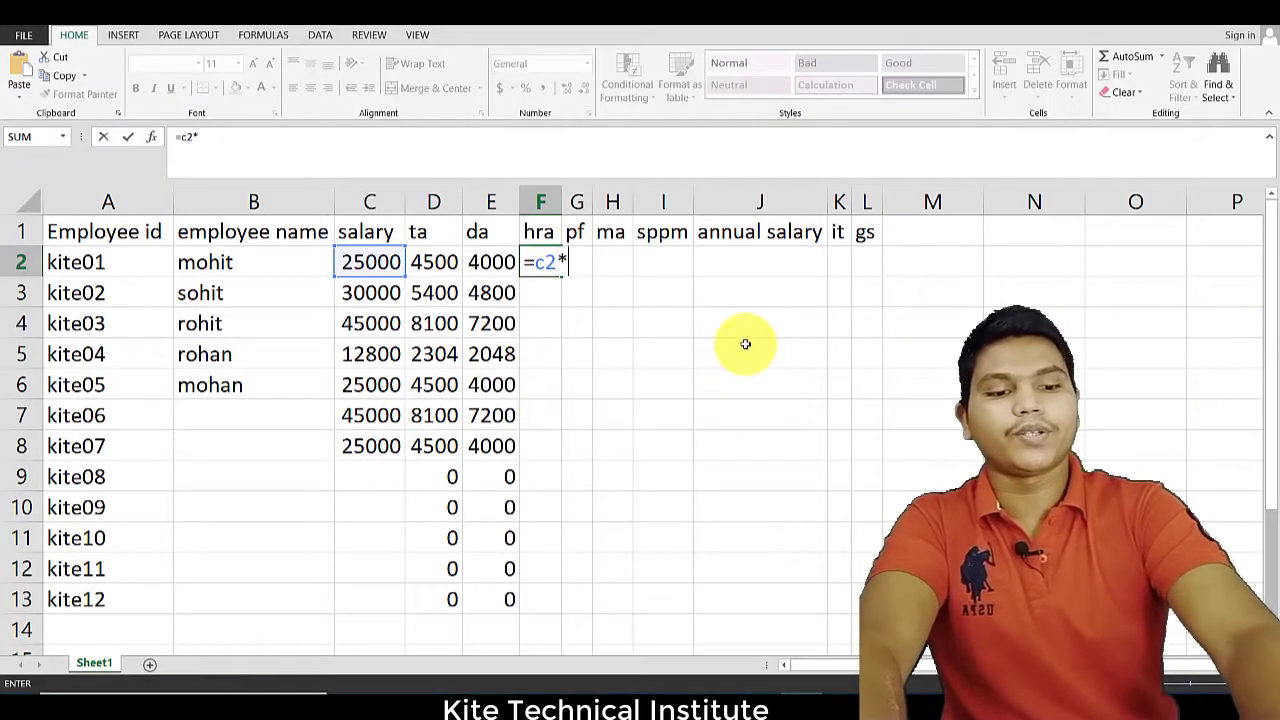
text(2/100)
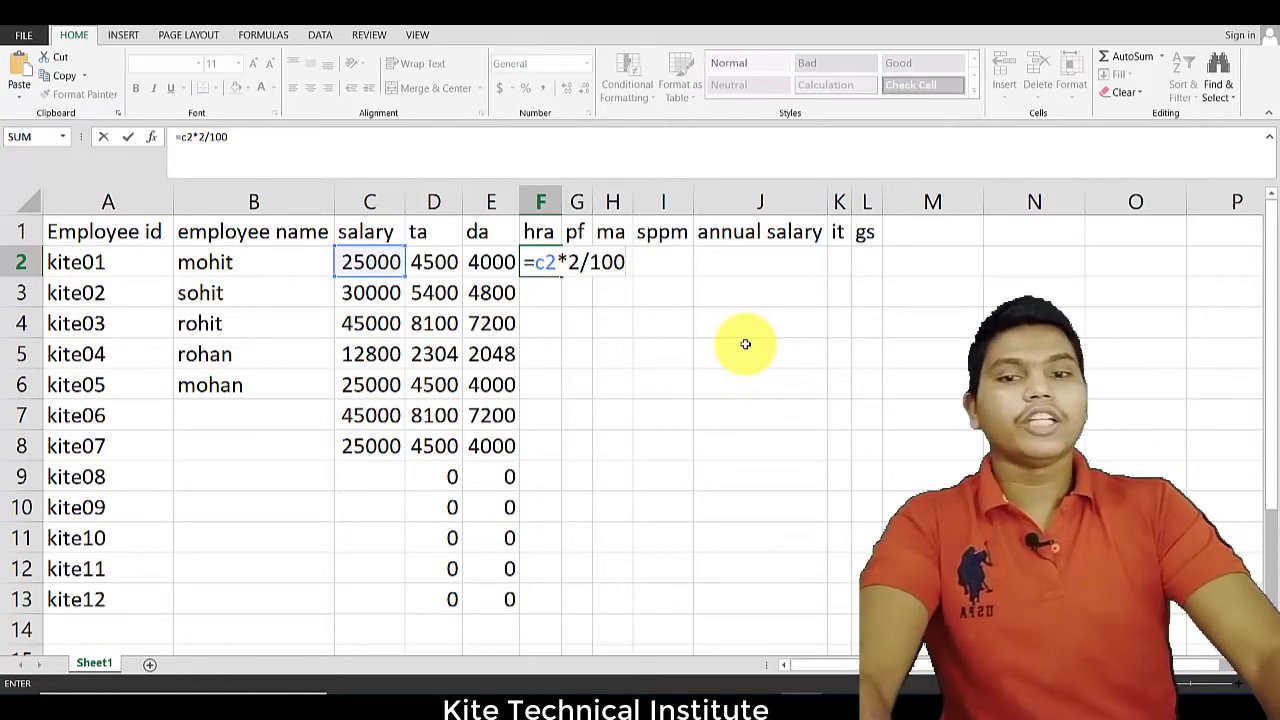
key(Return)
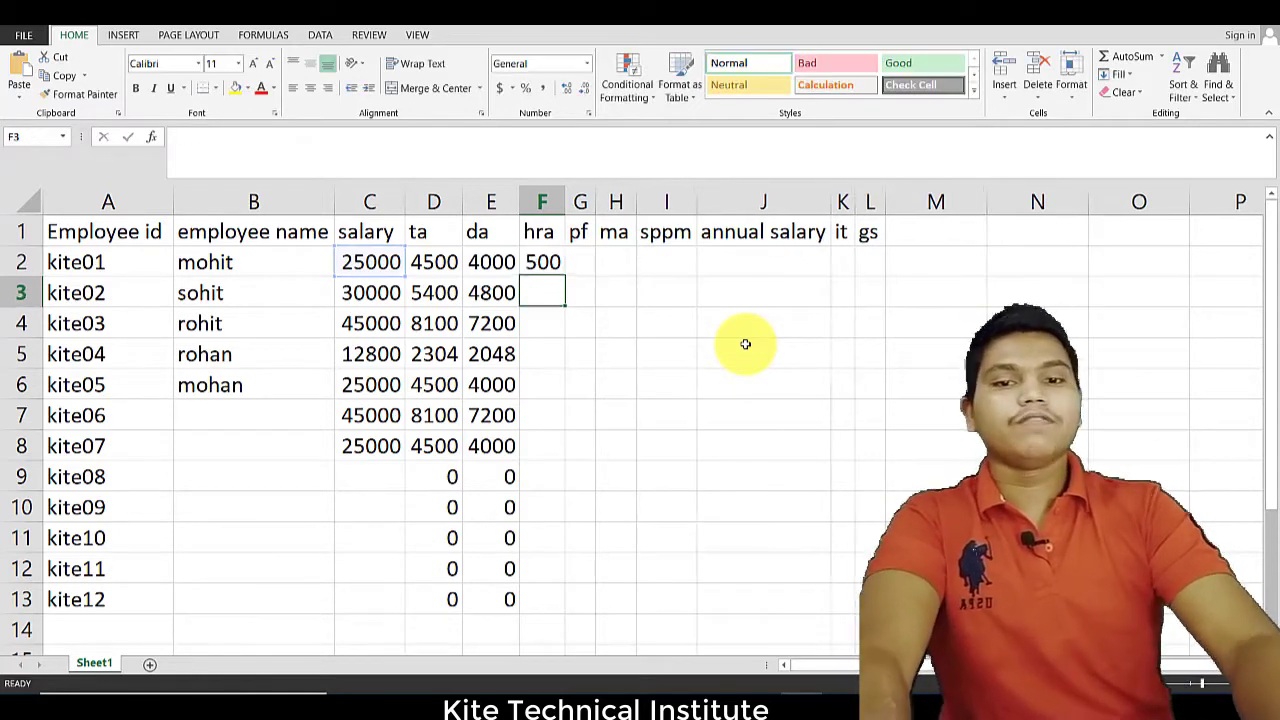
Step: Fill the hra formula from F2 down through F13 and look over the values in F2:F8
click(552, 260)
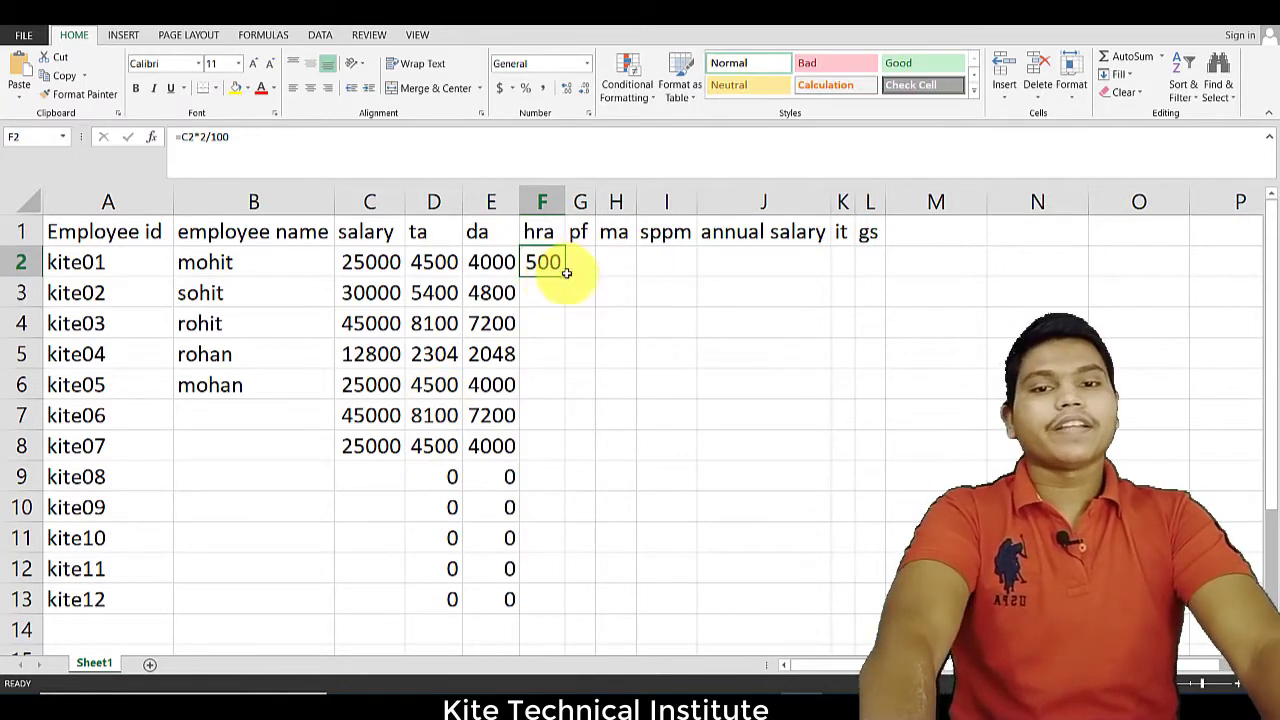
double_click(563, 277)
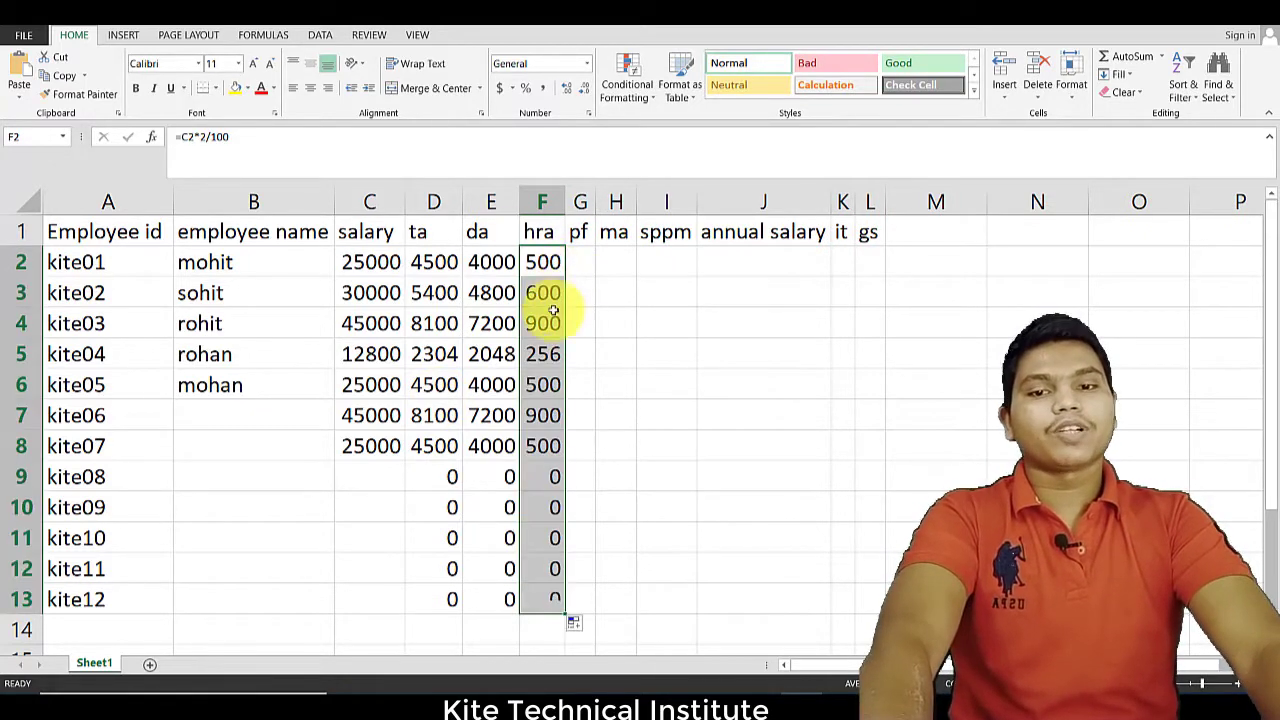
click(548, 476)
drag(435, 476, 566, 630)
drag(542, 384, 543, 446)
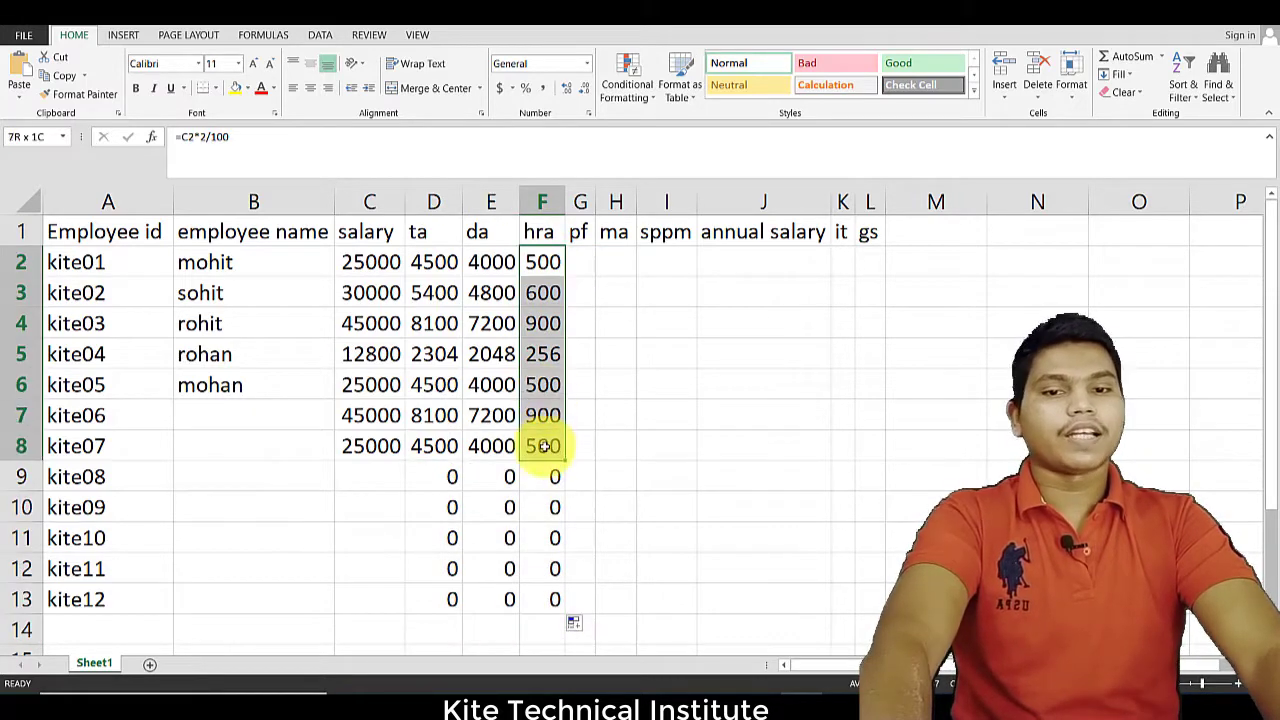
Step: Begin the pf formula in G2 with =C2*, multiplying the first employee's salary
click(579, 262)
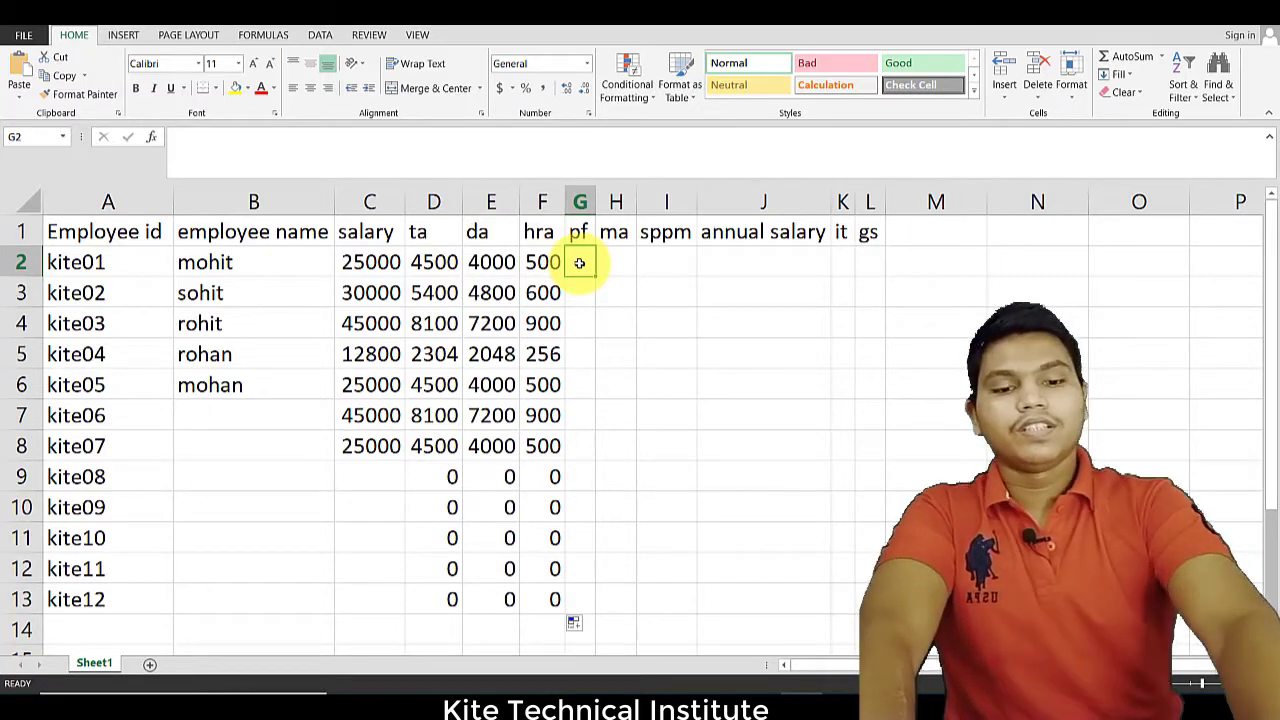
text(=)
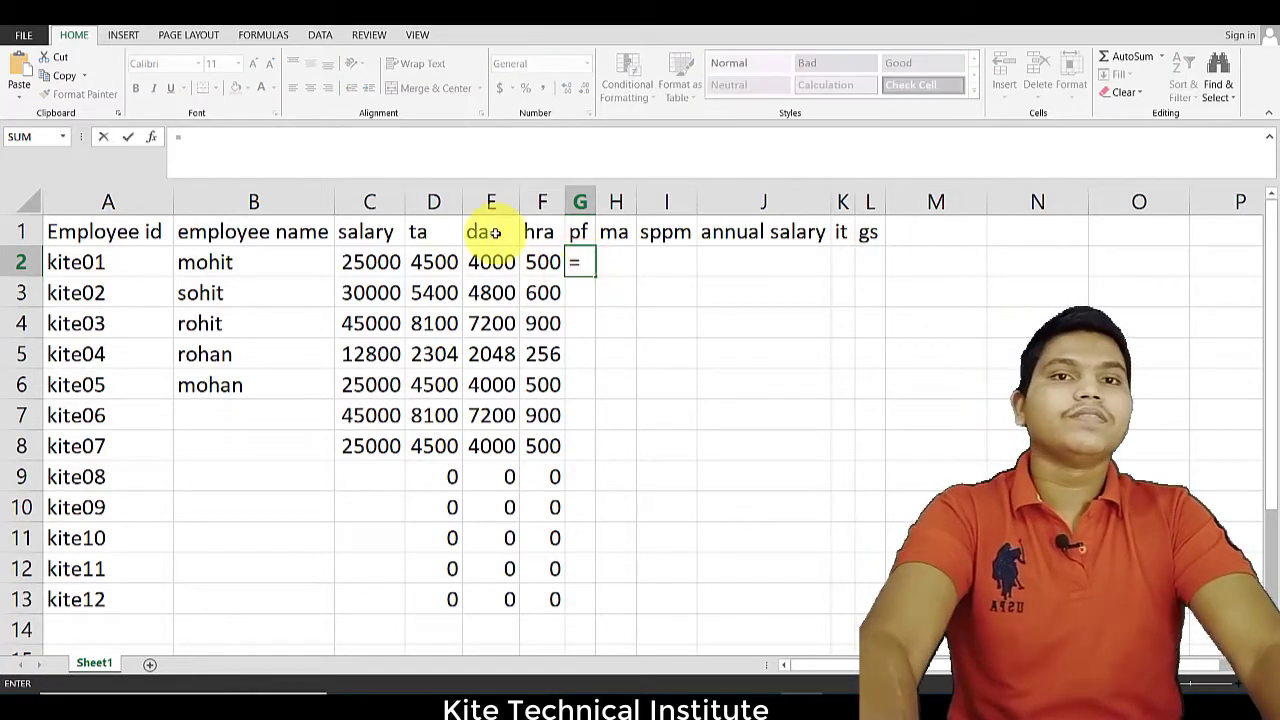
click(358, 264)
text(*)
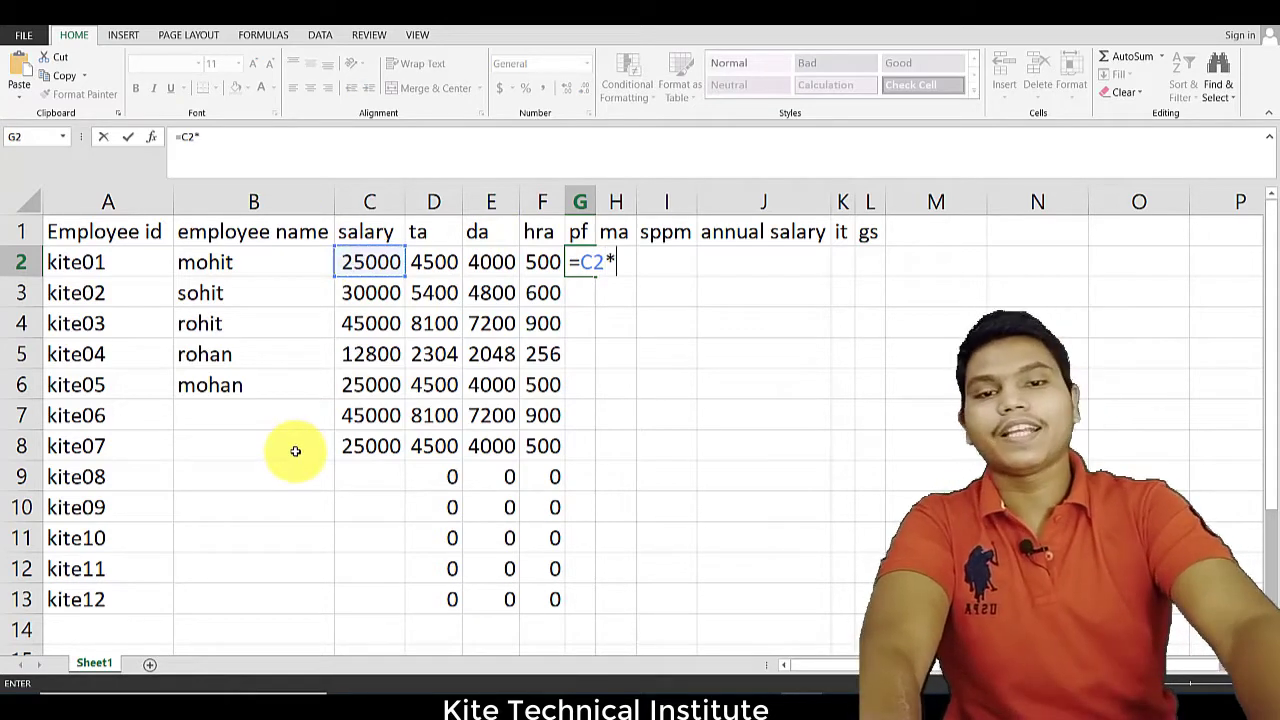
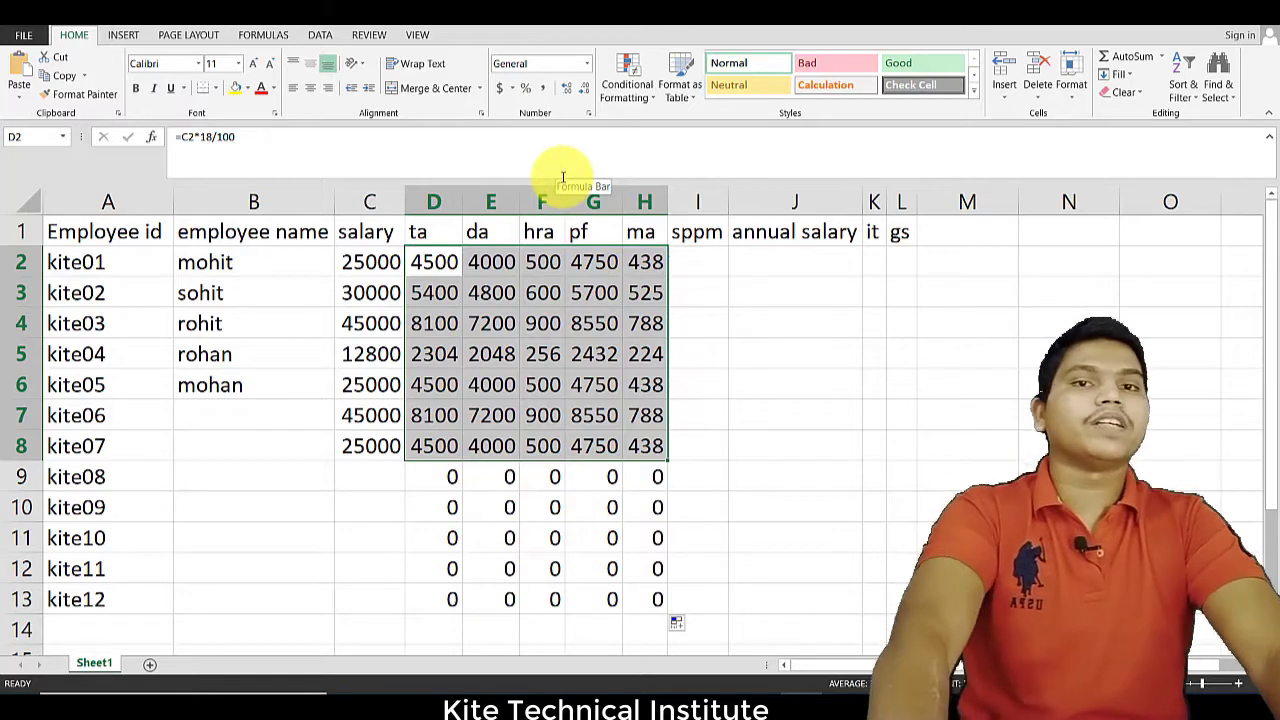
Step: Begin the sppm formula in I2 with =C2+ and check in the notes which allowances are added and which are deducted
click(696, 263)
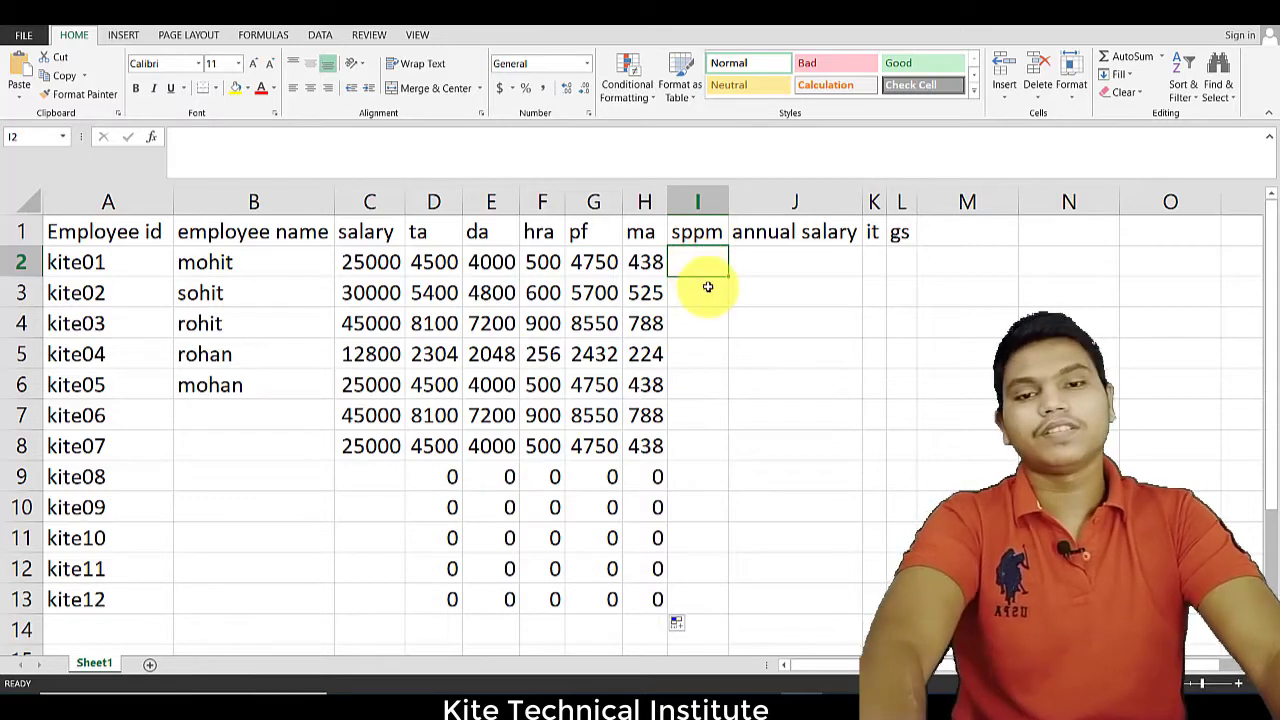
text(=)
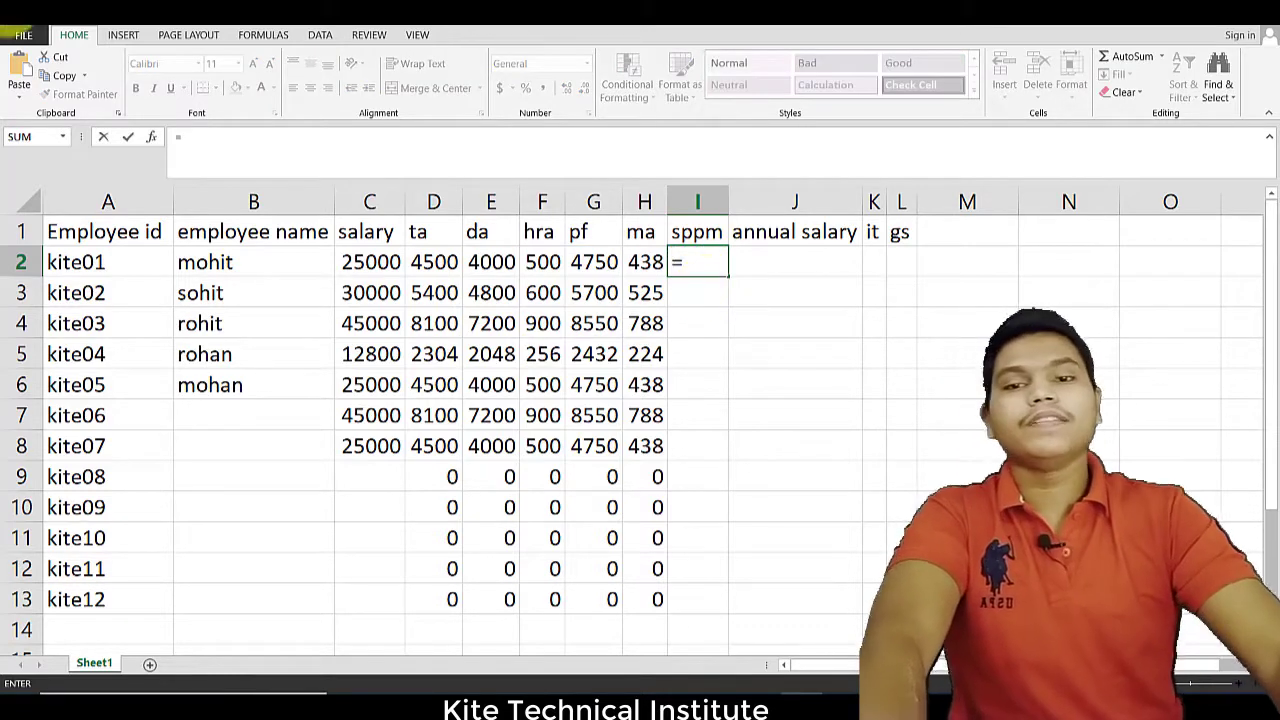
click(369, 262)
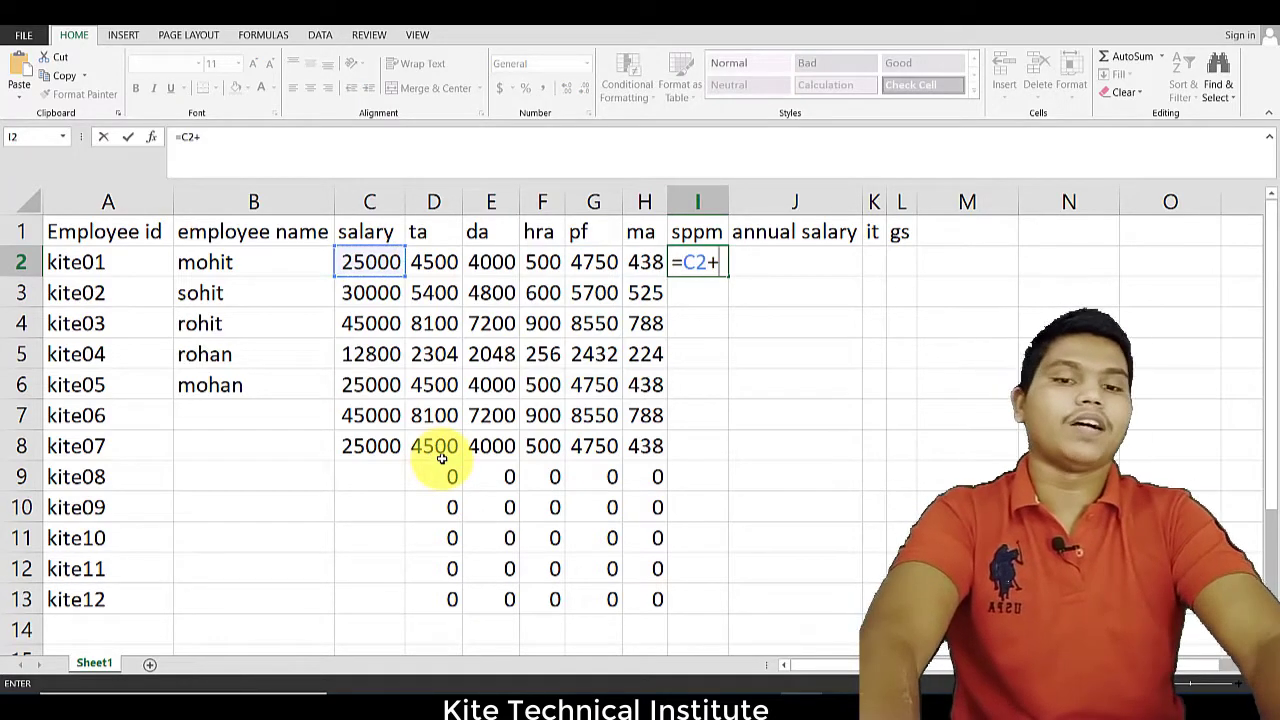
text(+)
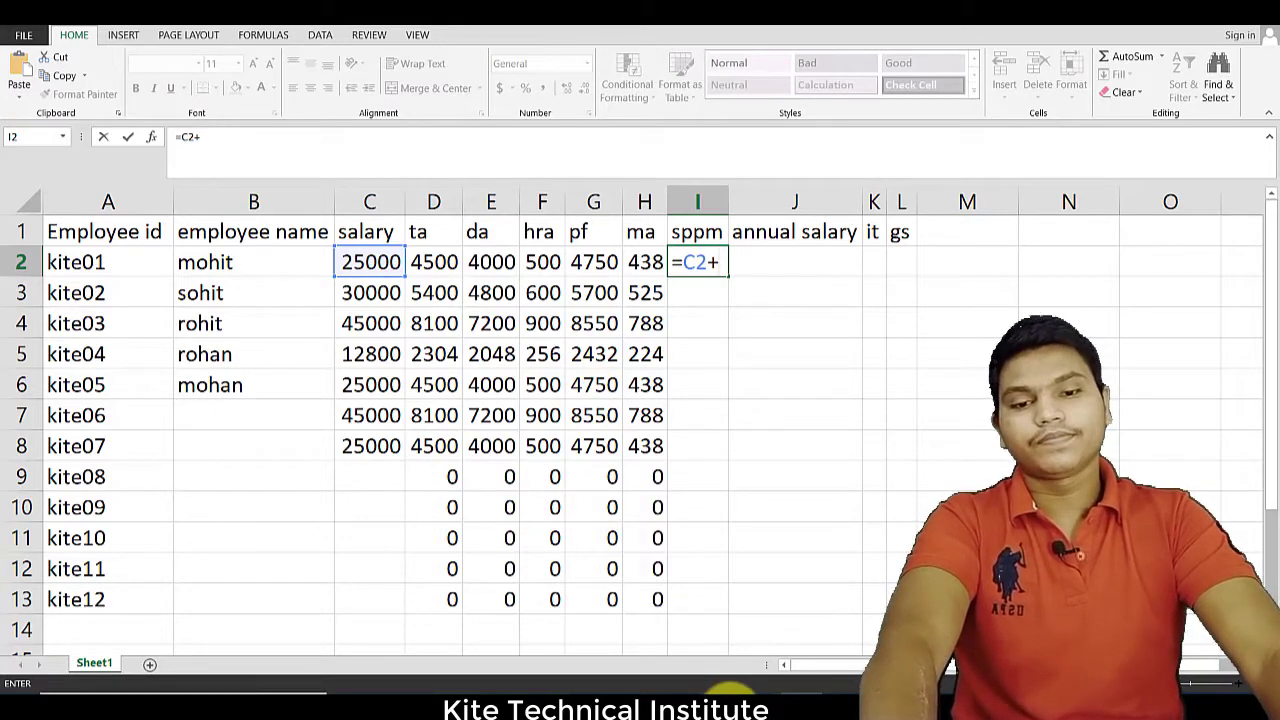
click(731, 709)
drag(191, 57, 197, 55)
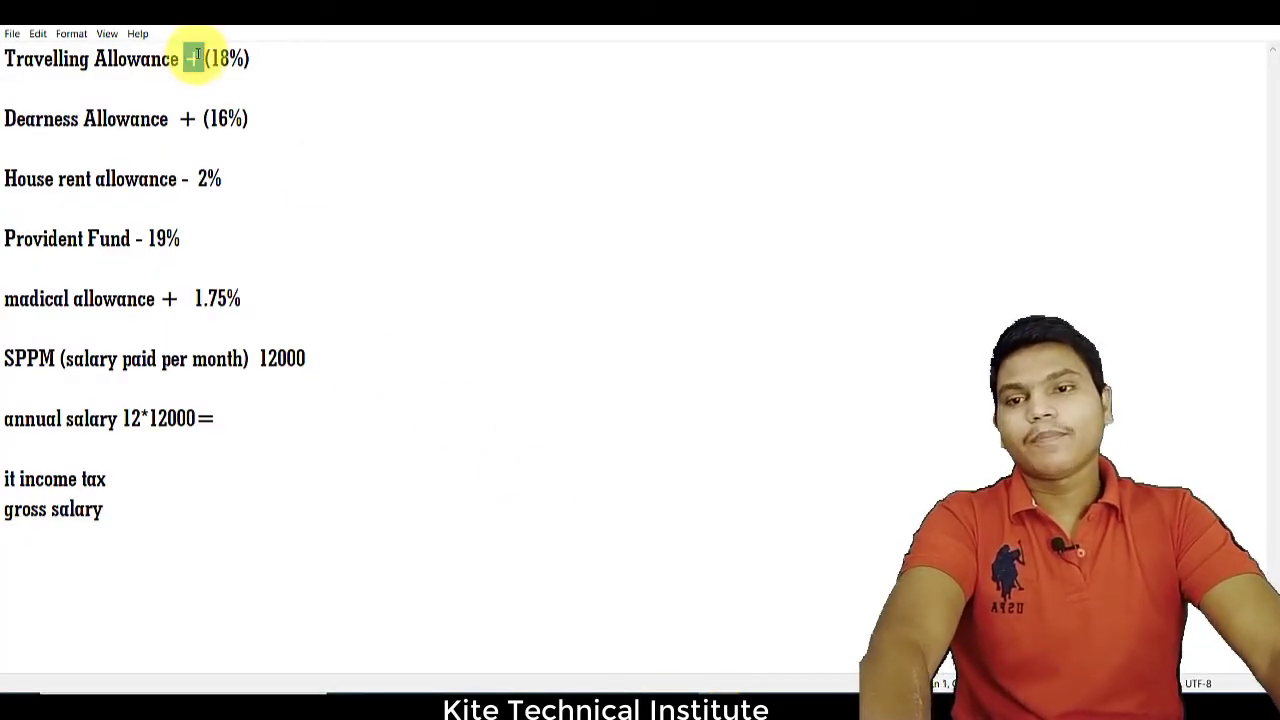
drag(177, 118, 199, 118)
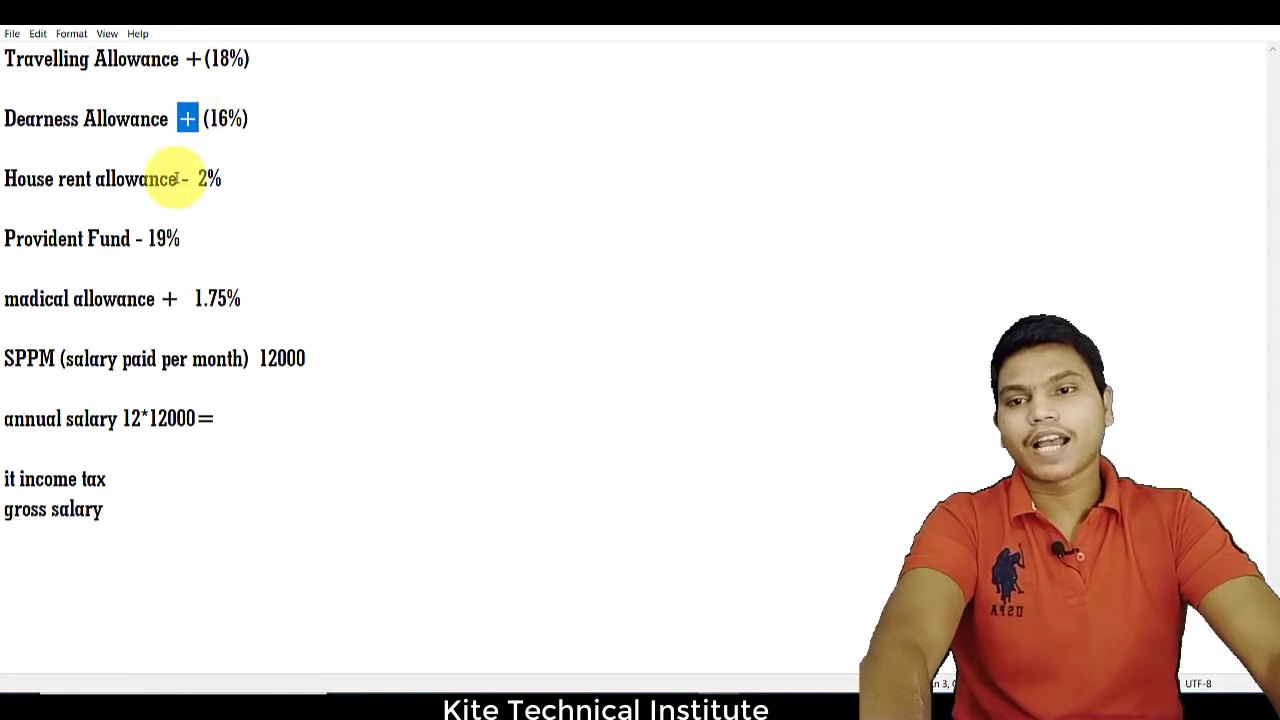
drag(178, 178, 190, 179)
drag(136, 238, 147, 238)
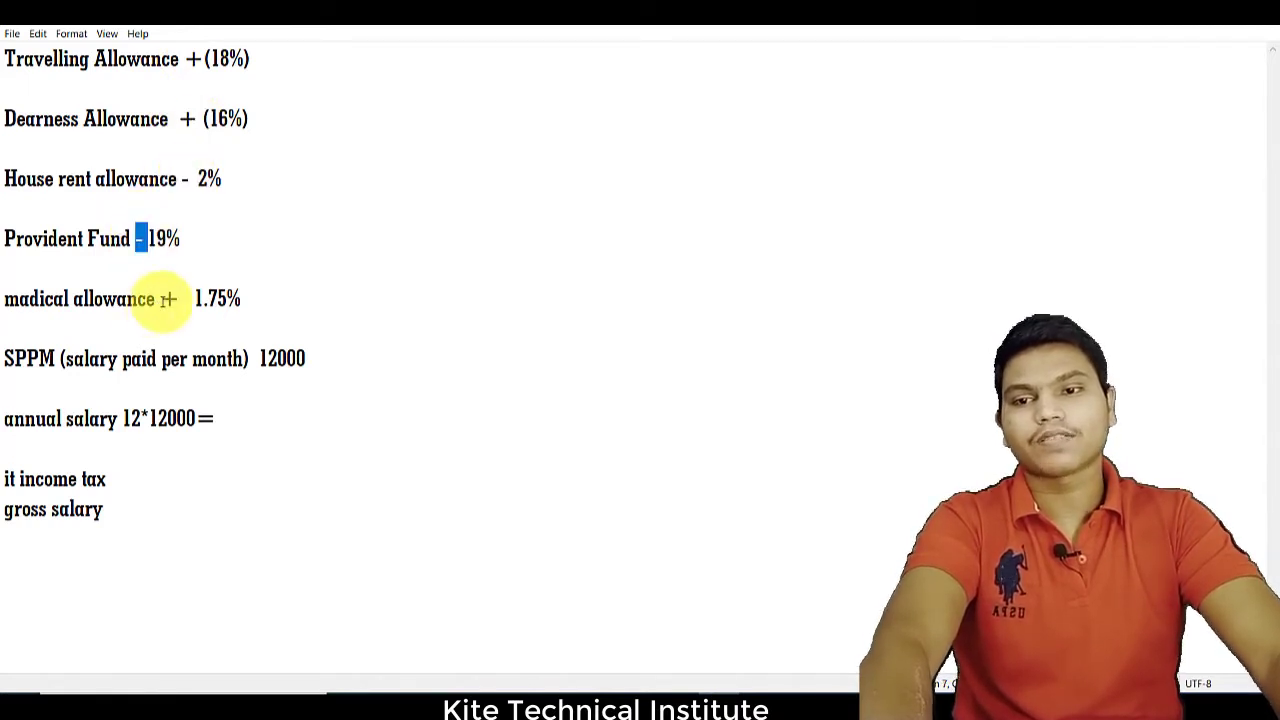
drag(160, 299, 179, 299)
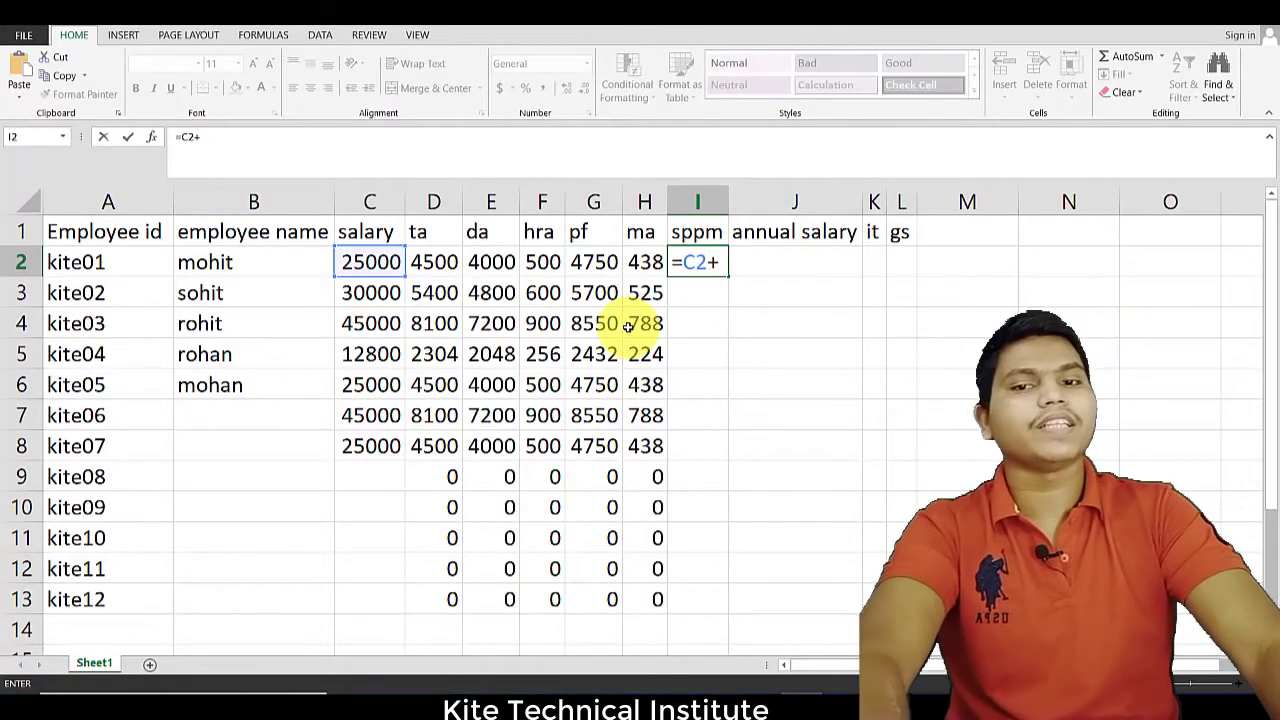
Step: Complete the sppm formula in I2 as =C2+D2+E2-F2-G2+H2, adding ta, da and ma and subtracting hra and pf
click(434, 260)
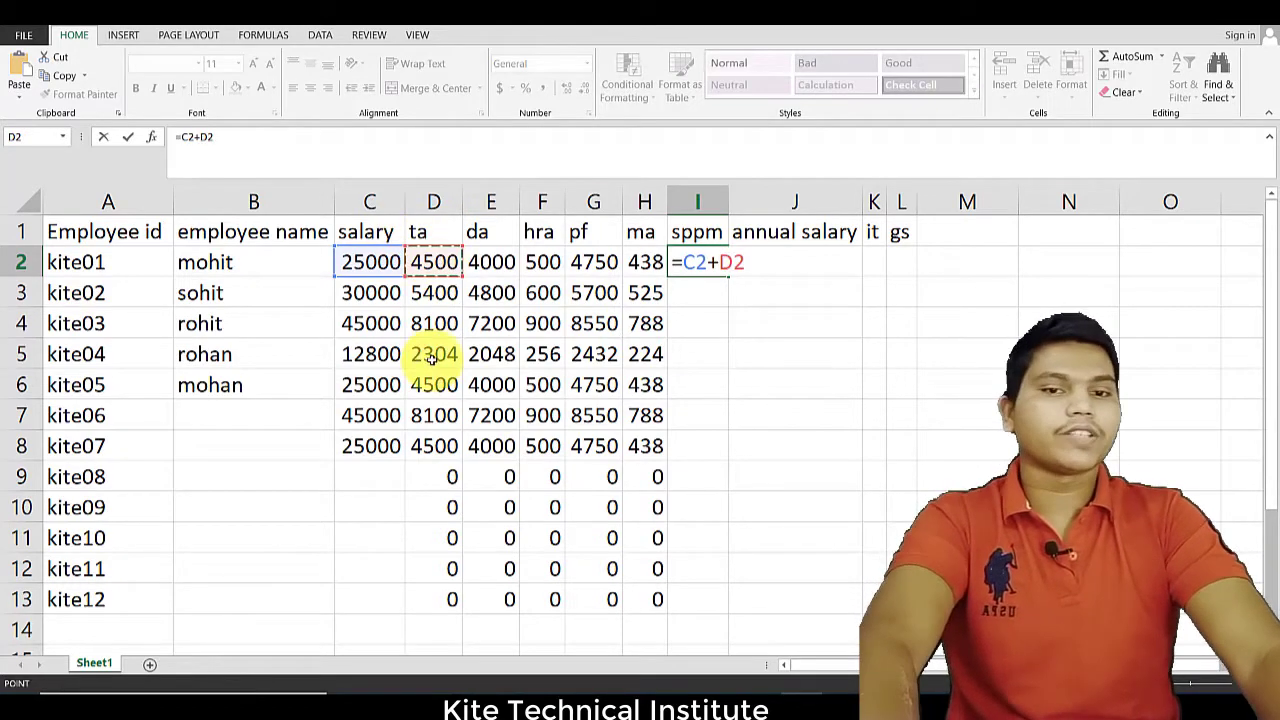
text(+)
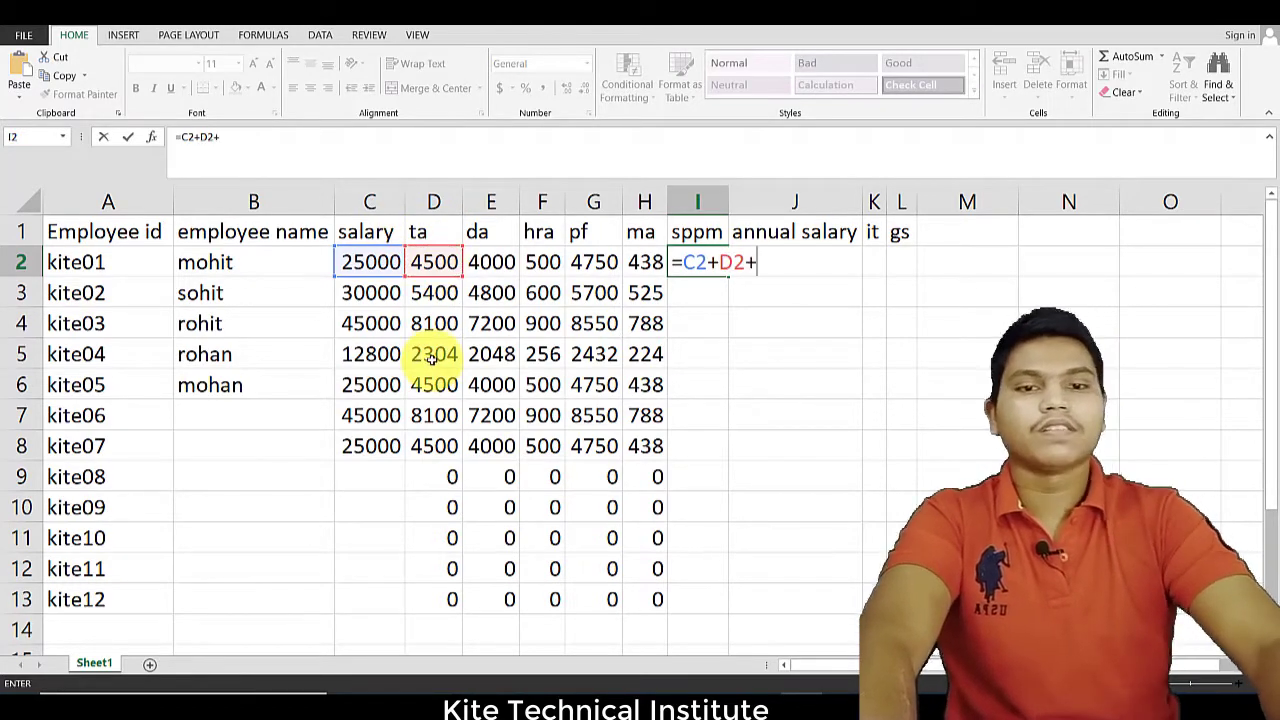
click(492, 261)
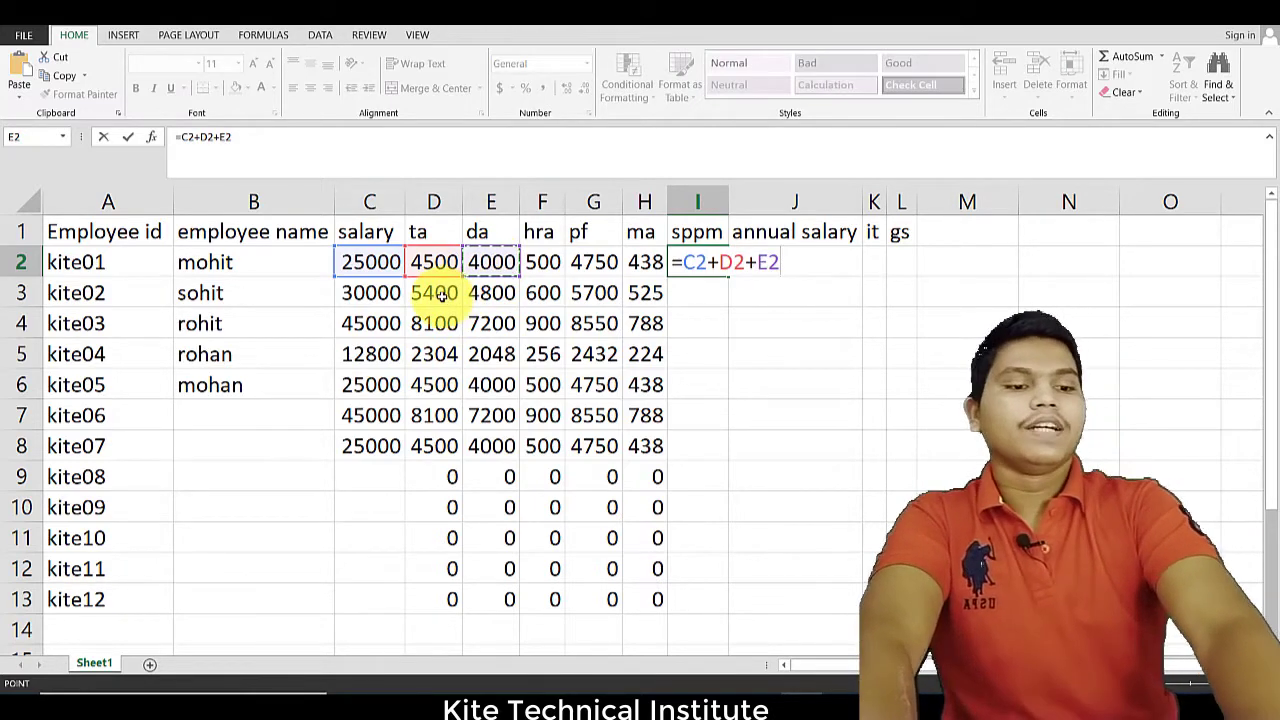
text(-)
click(542, 261)
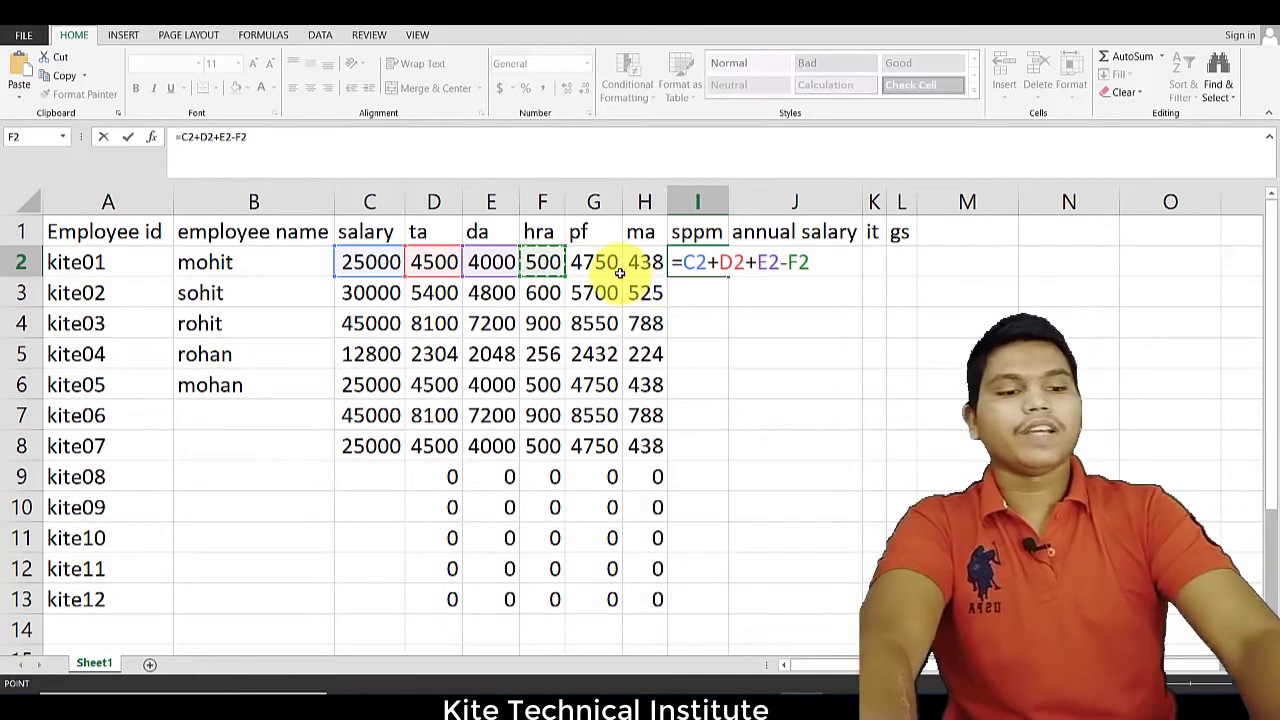
text(-)
click(592, 264)
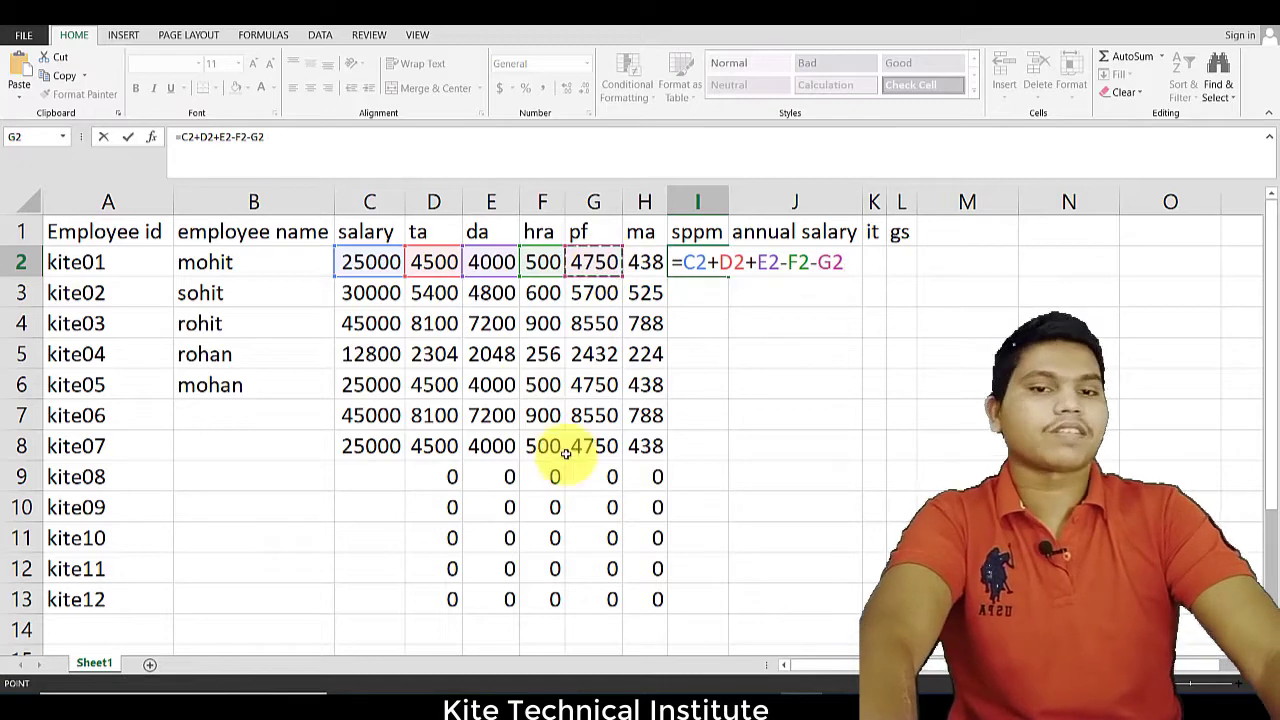
text(+)
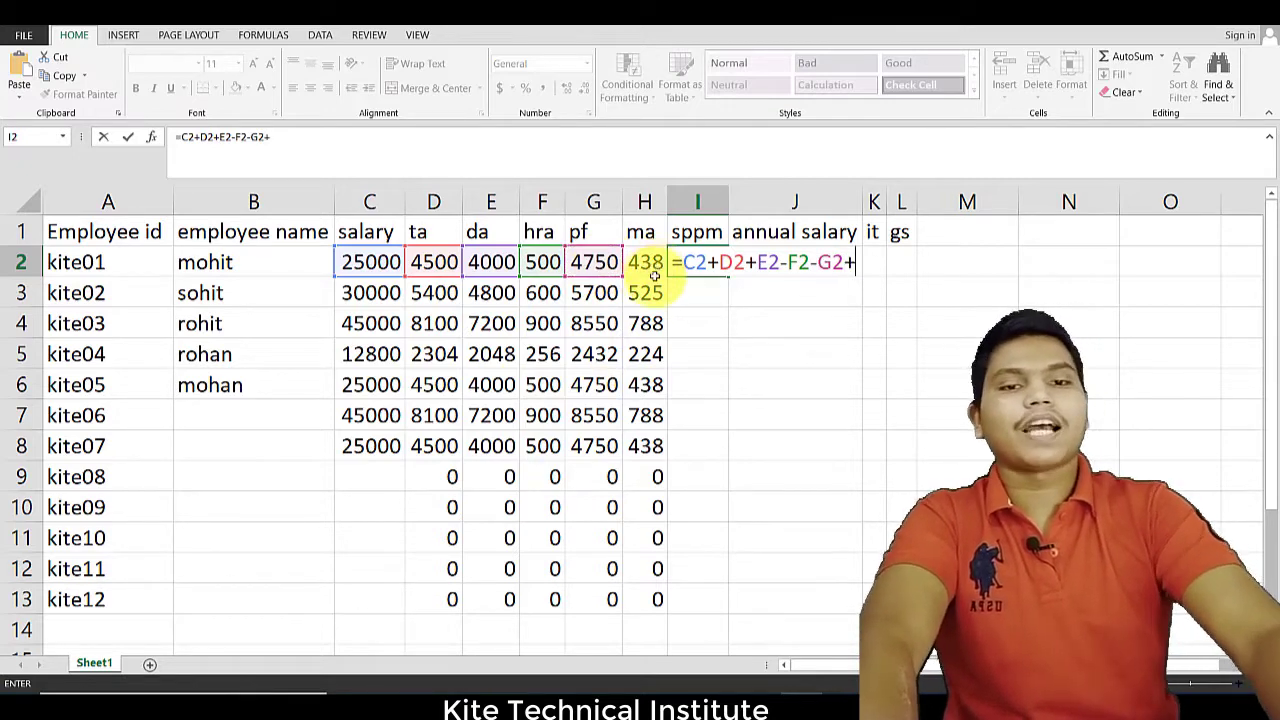
click(650, 264)
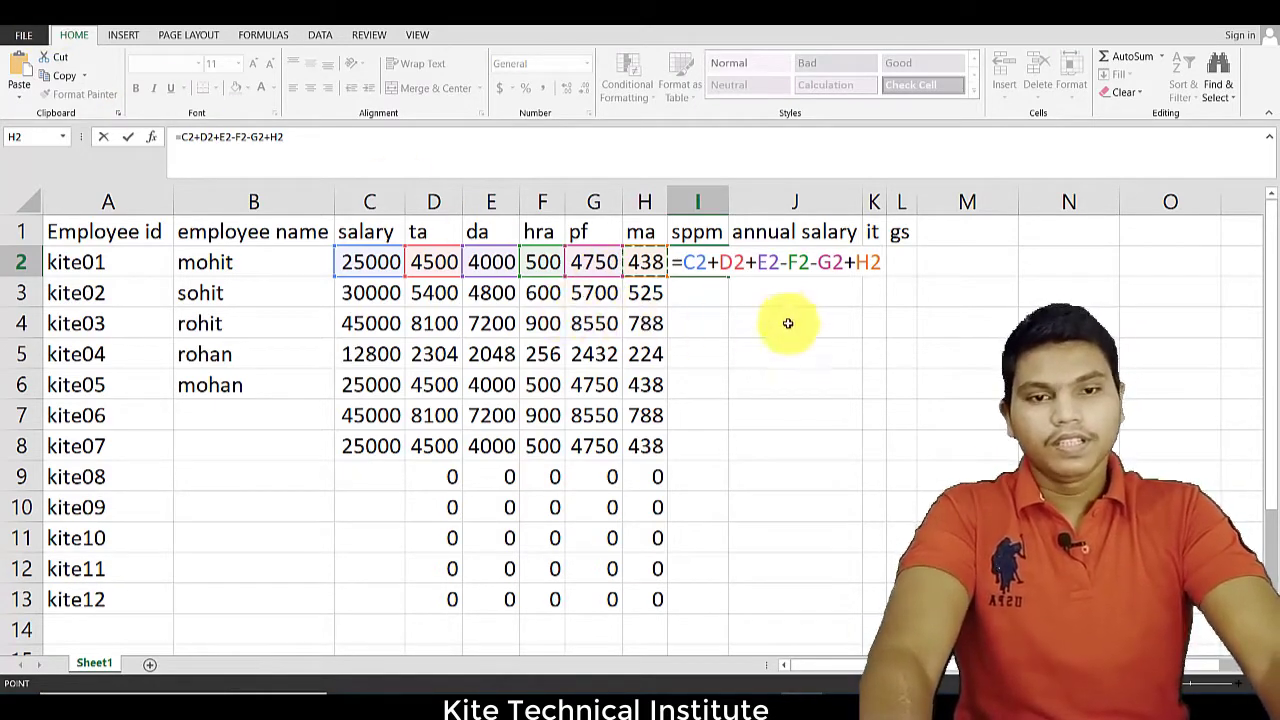
key(Return)
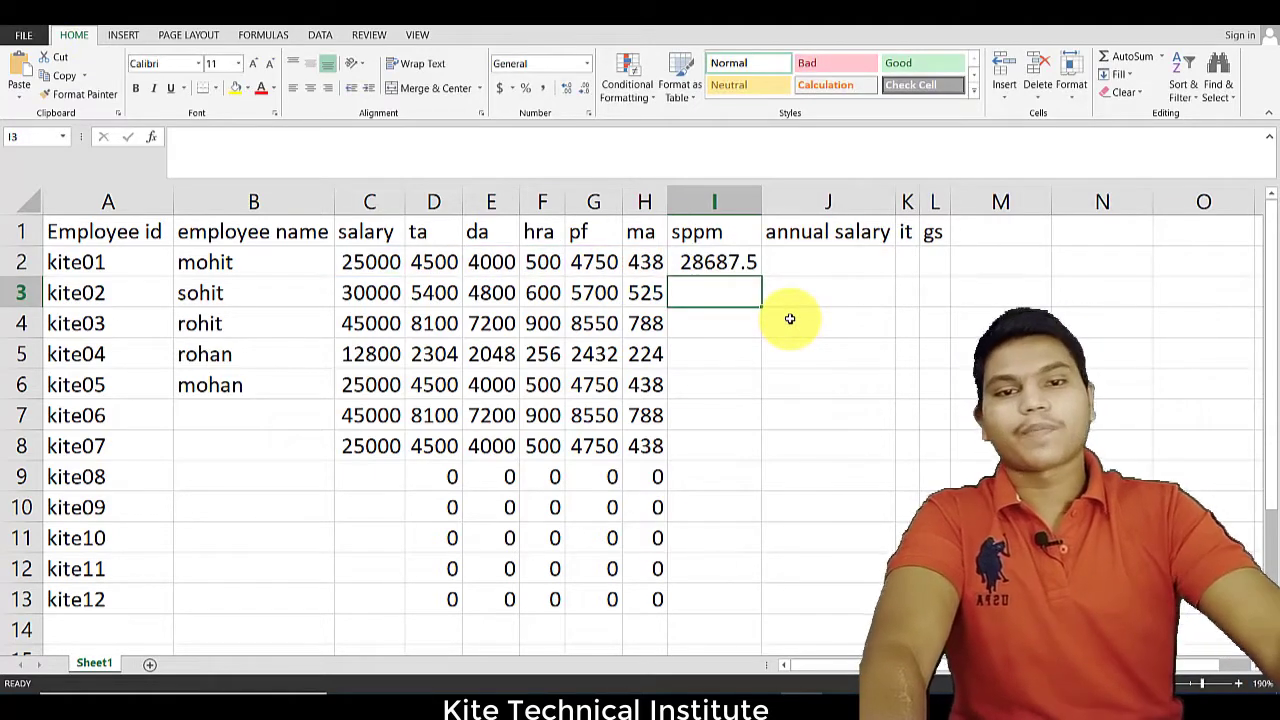
Step: Fill the sppm formula from I2 down through I13 and look over the calculated rows
click(700, 260)
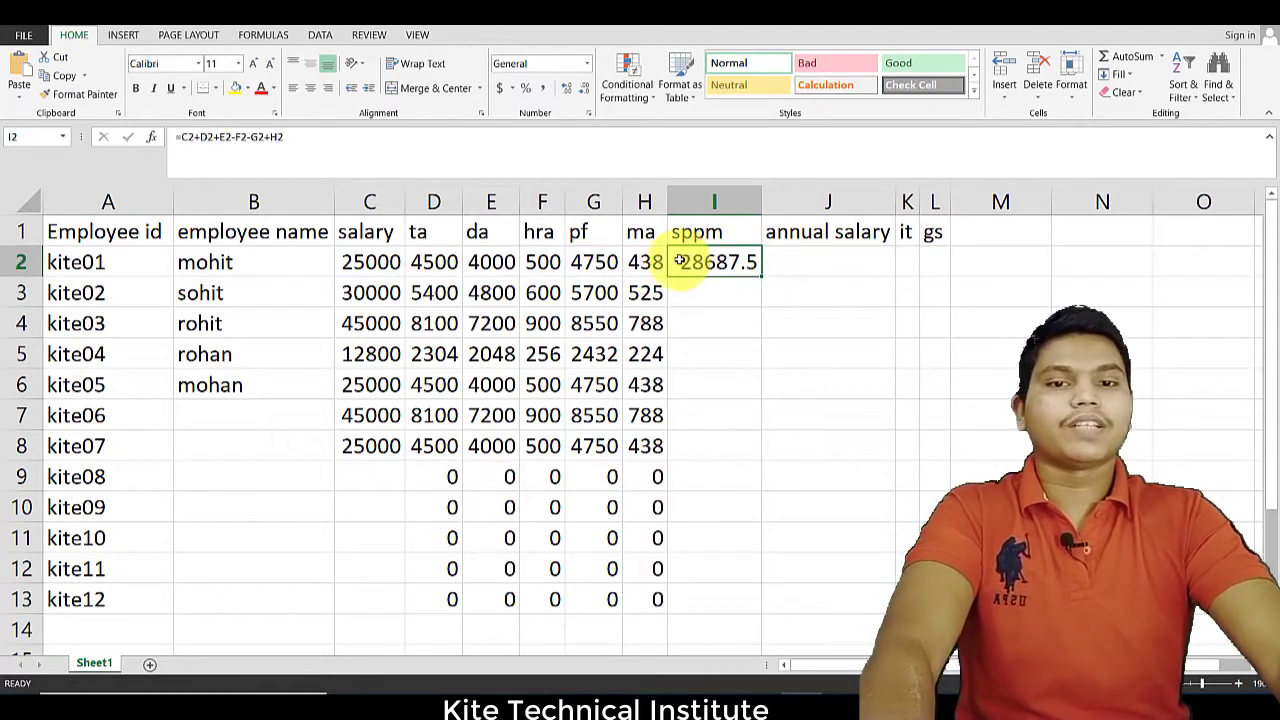
click(706, 281)
click(682, 252)
click(738, 288)
click(716, 258)
click(706, 284)
click(698, 257)
click(720, 289)
click(714, 260)
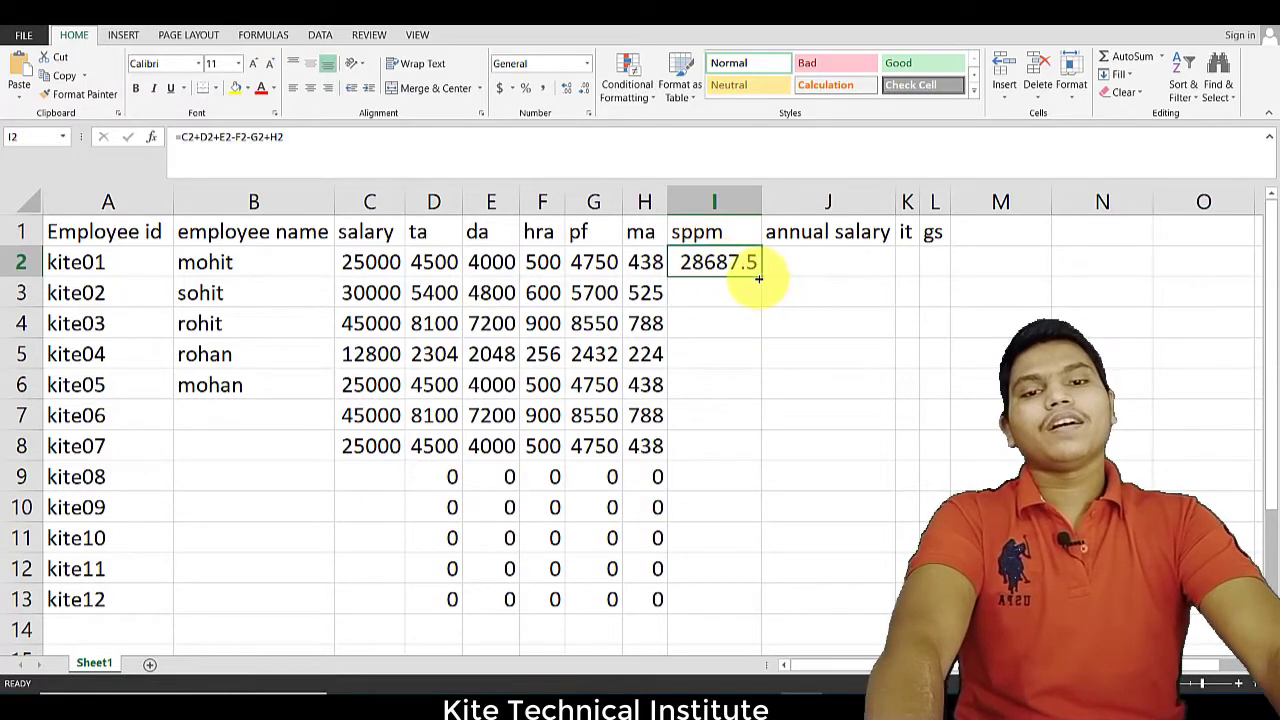
double_click(760, 278)
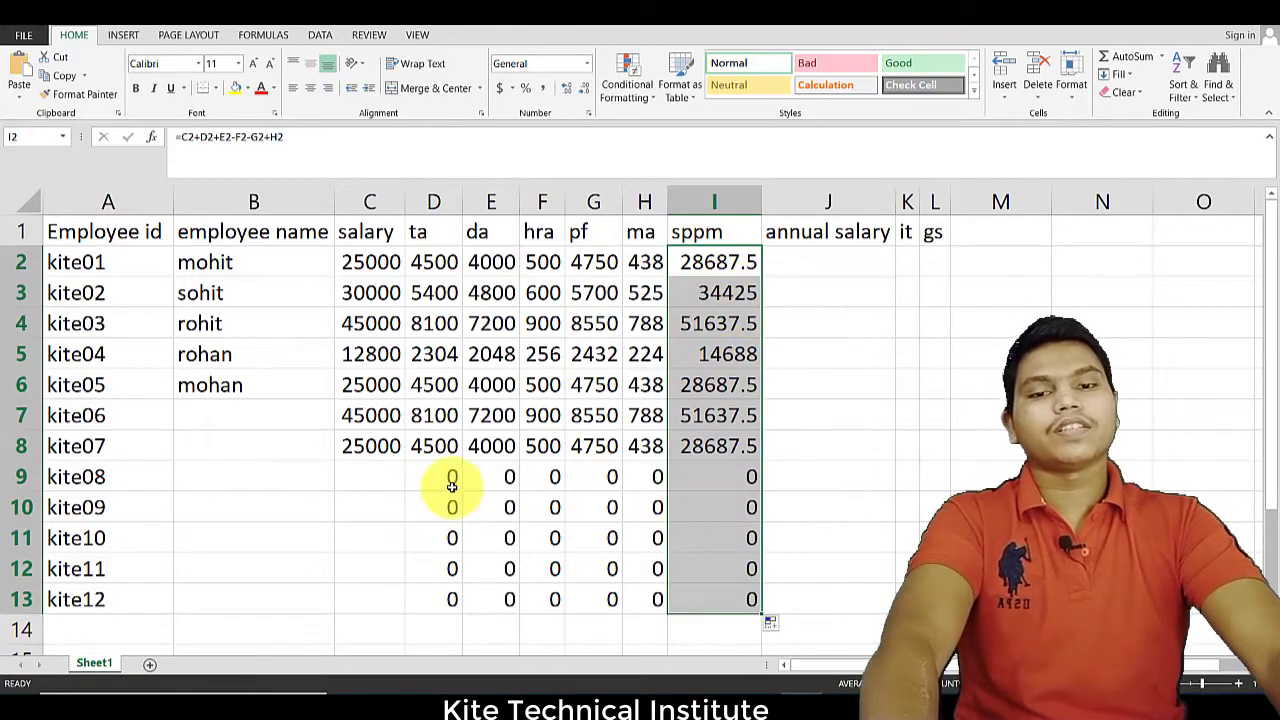
drag(430, 483, 729, 606)
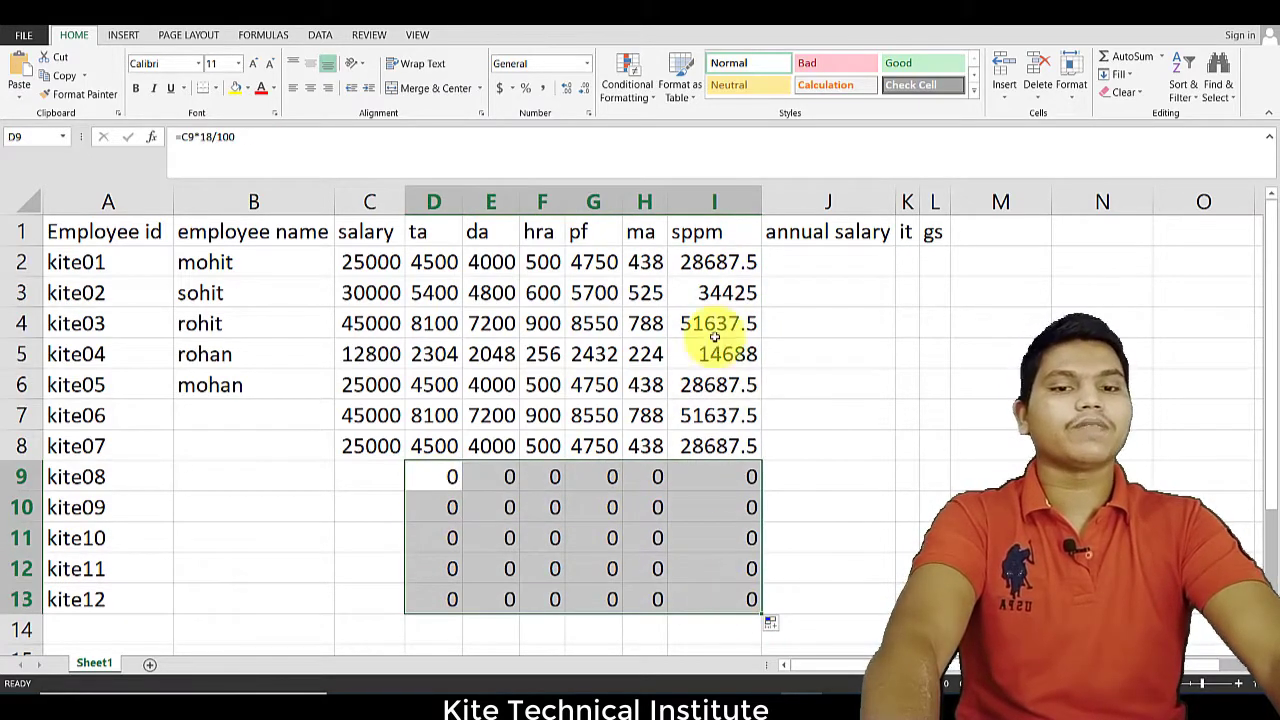
drag(717, 254, 725, 447)
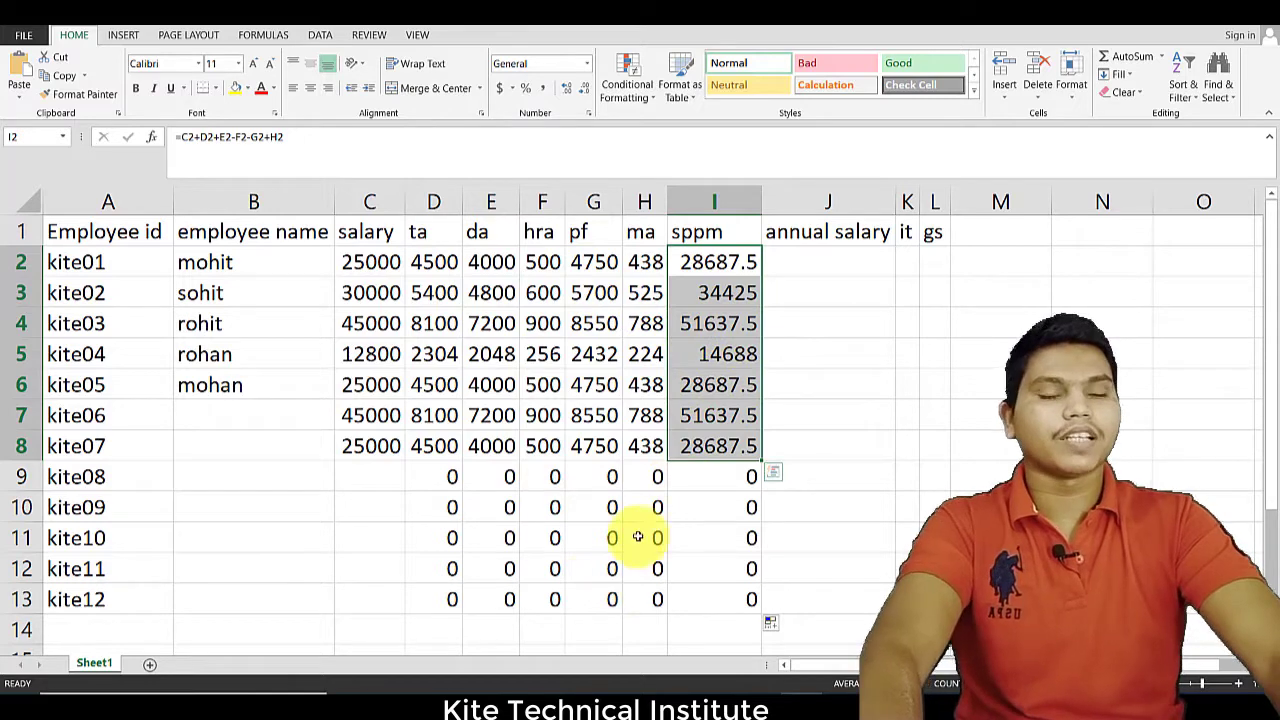
Step: Check the annual salary rule in the notes and enter =I2*12 in J2 for the first employee's annual salary
click(842, 267)
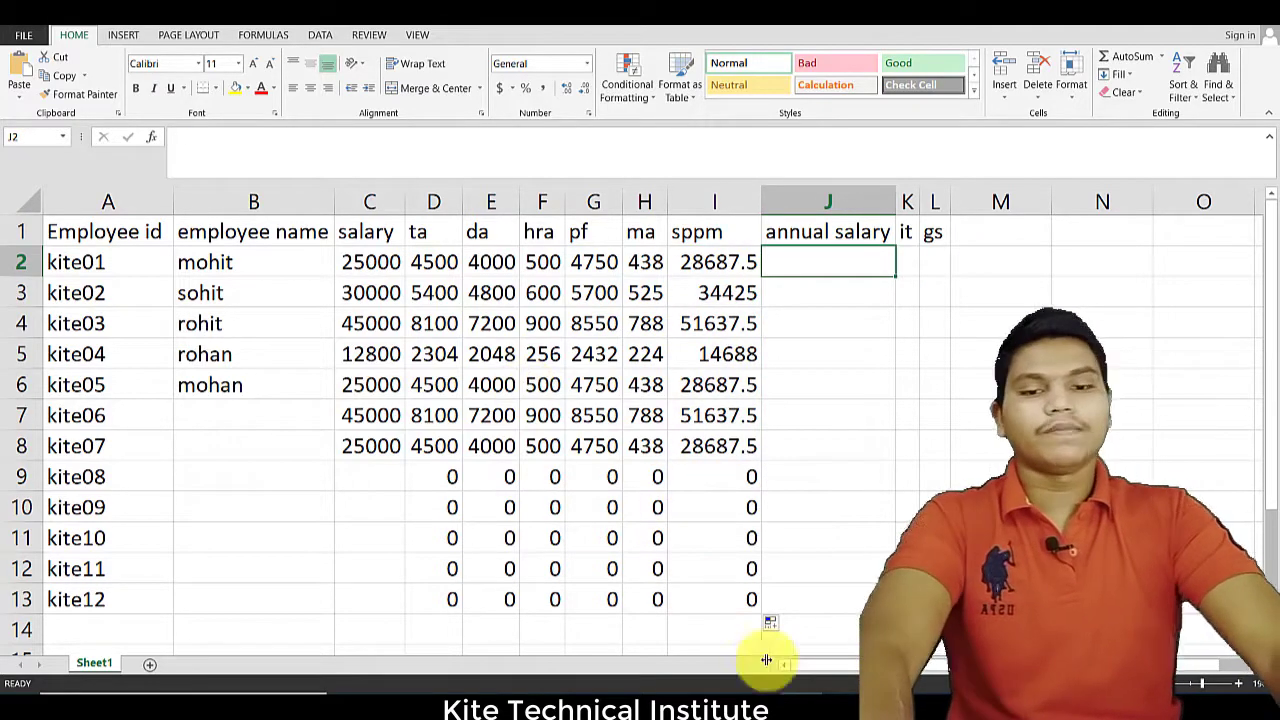
click(784, 700)
mouse_move(119, 418)
mouse_down()
mouse_move(220, 420)
mouse_move(117, 420)
mouse_up()
click(170, 452)
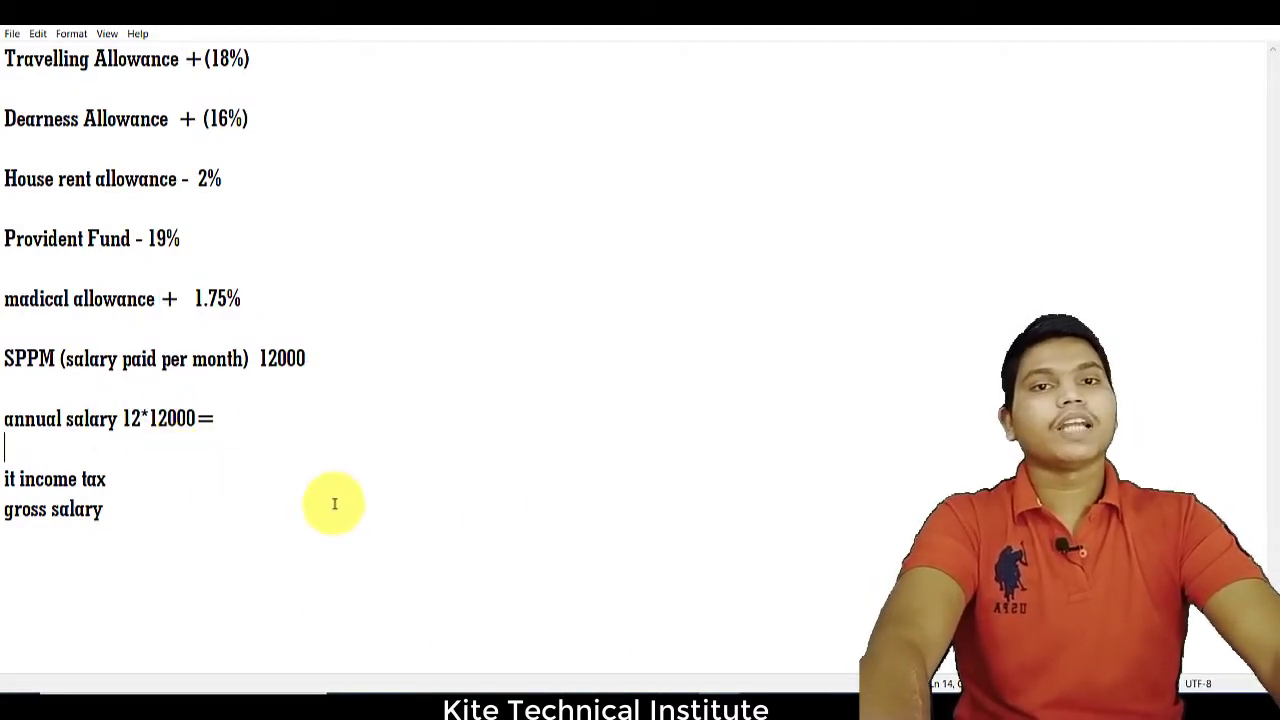
click(799, 708)
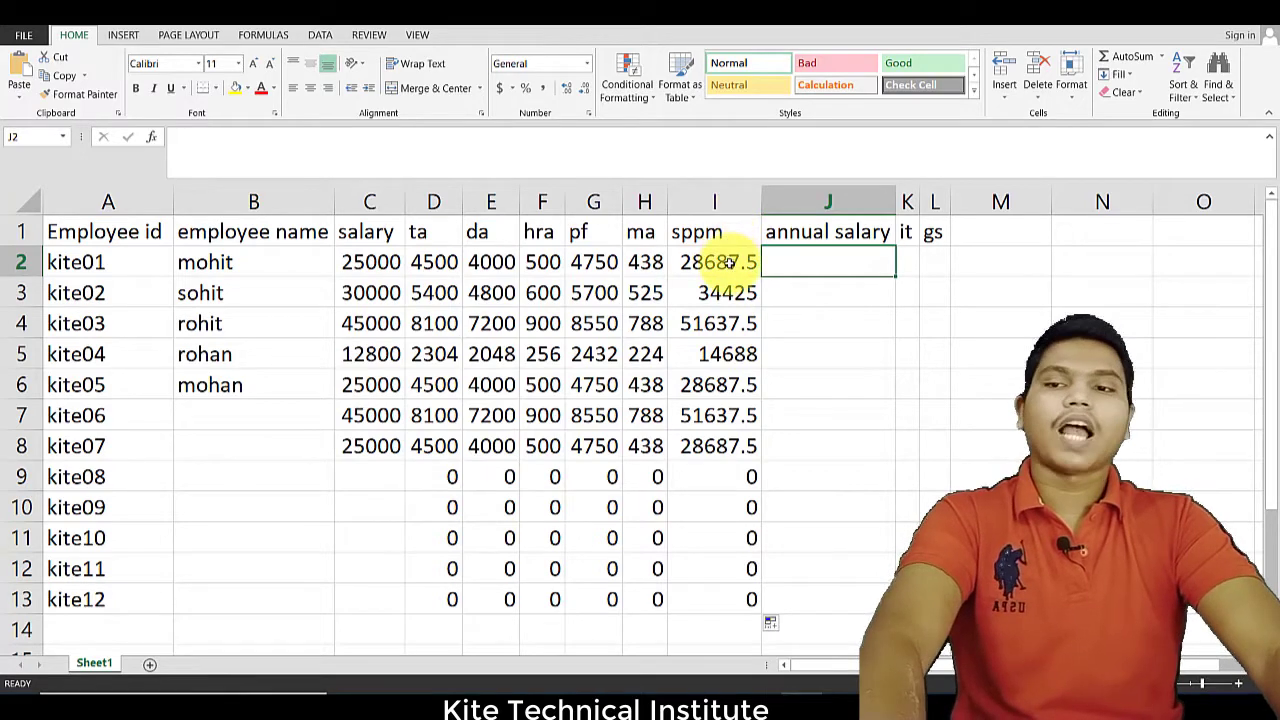
text(=)
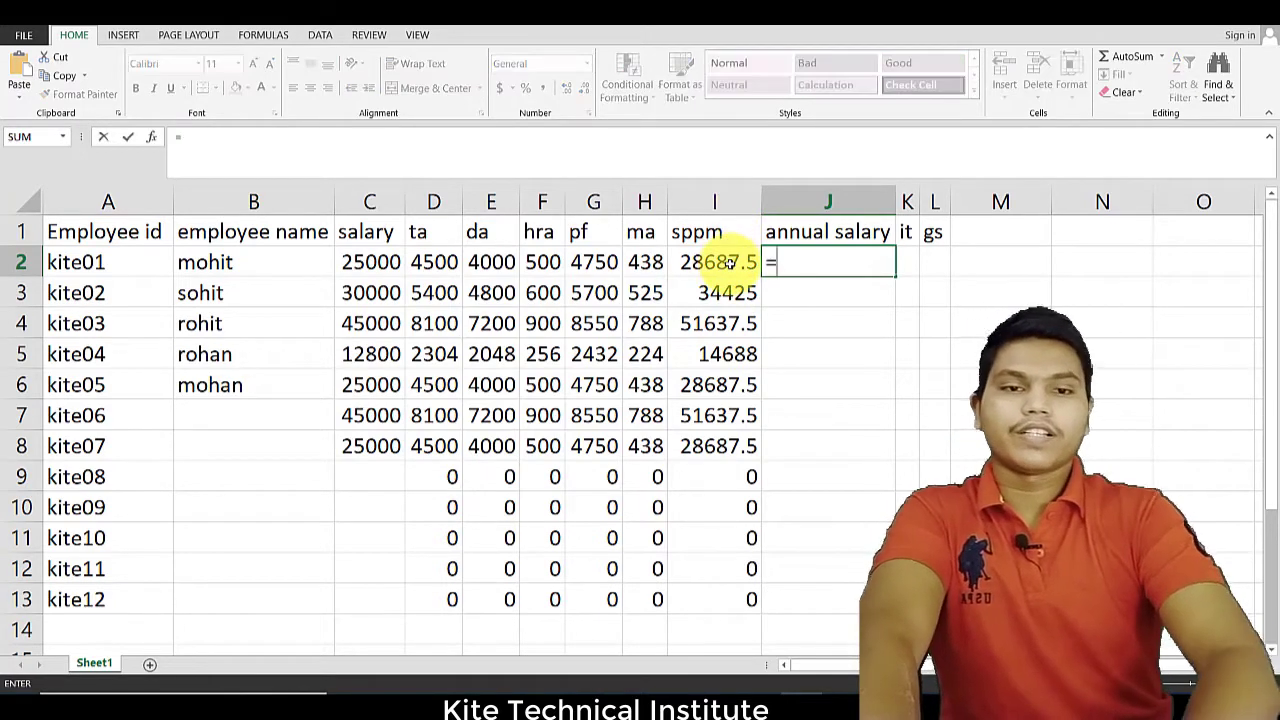
text(i2*)
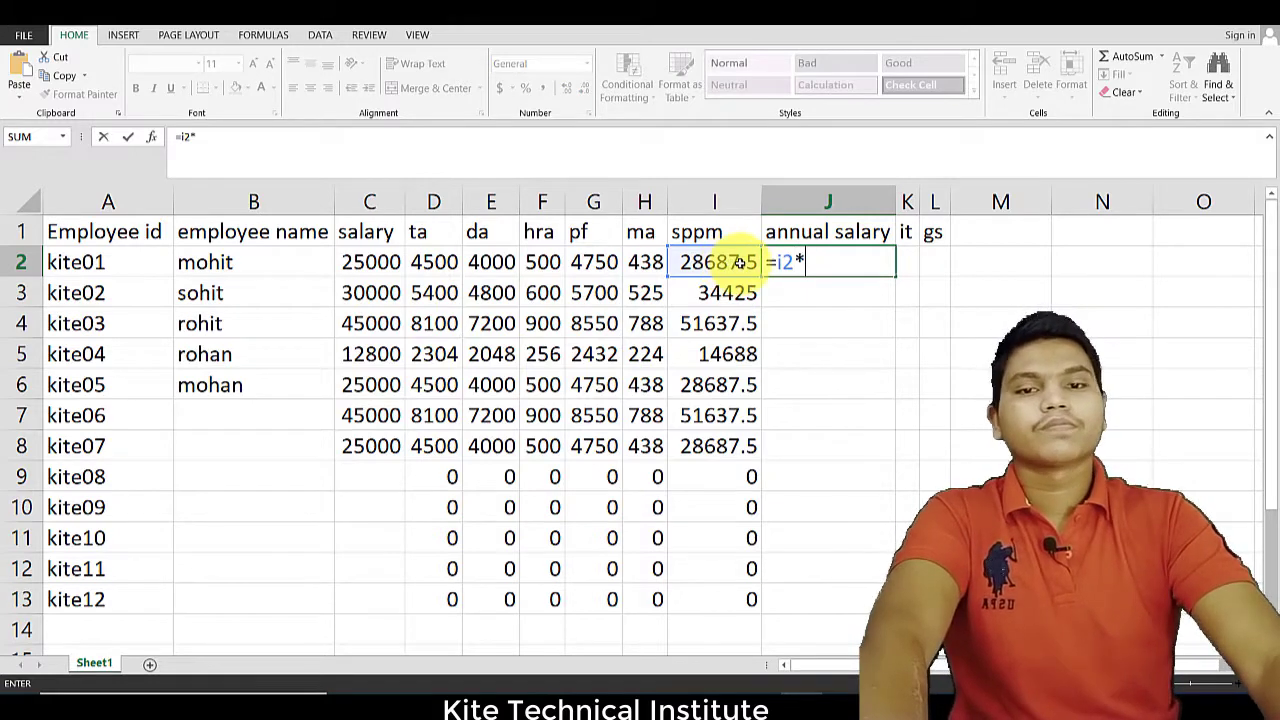
text(12)
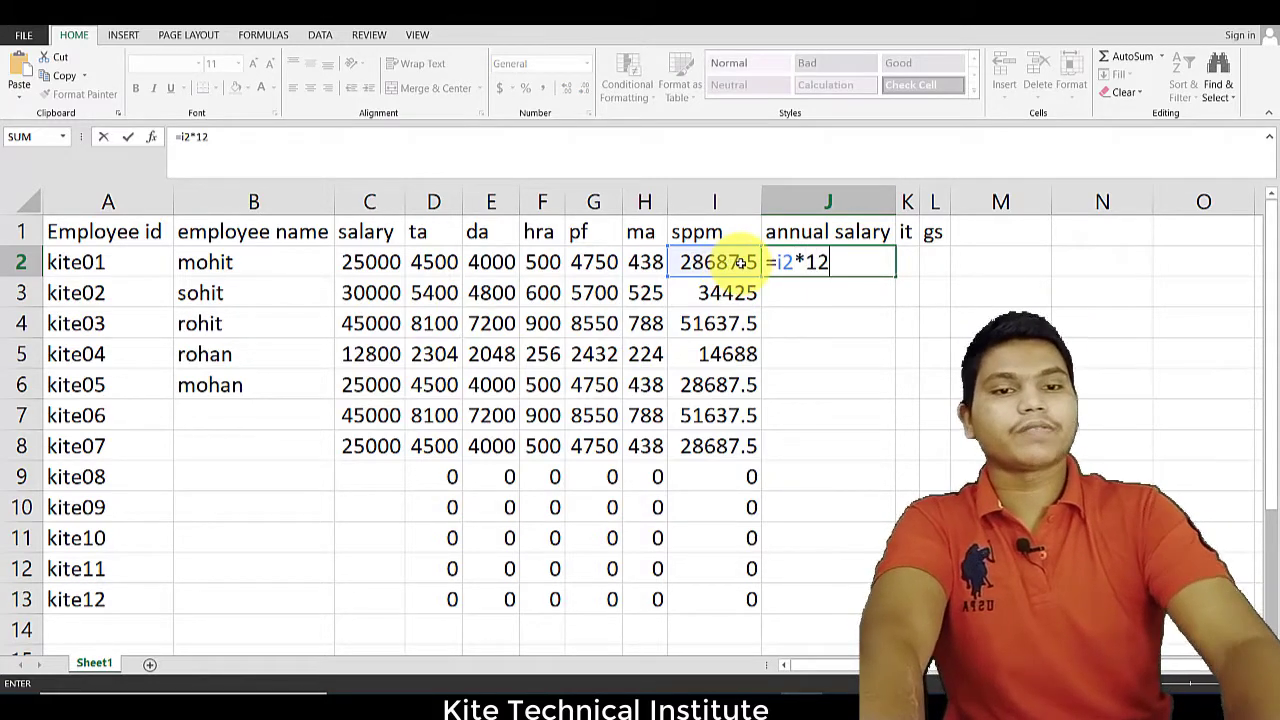
key(Return)
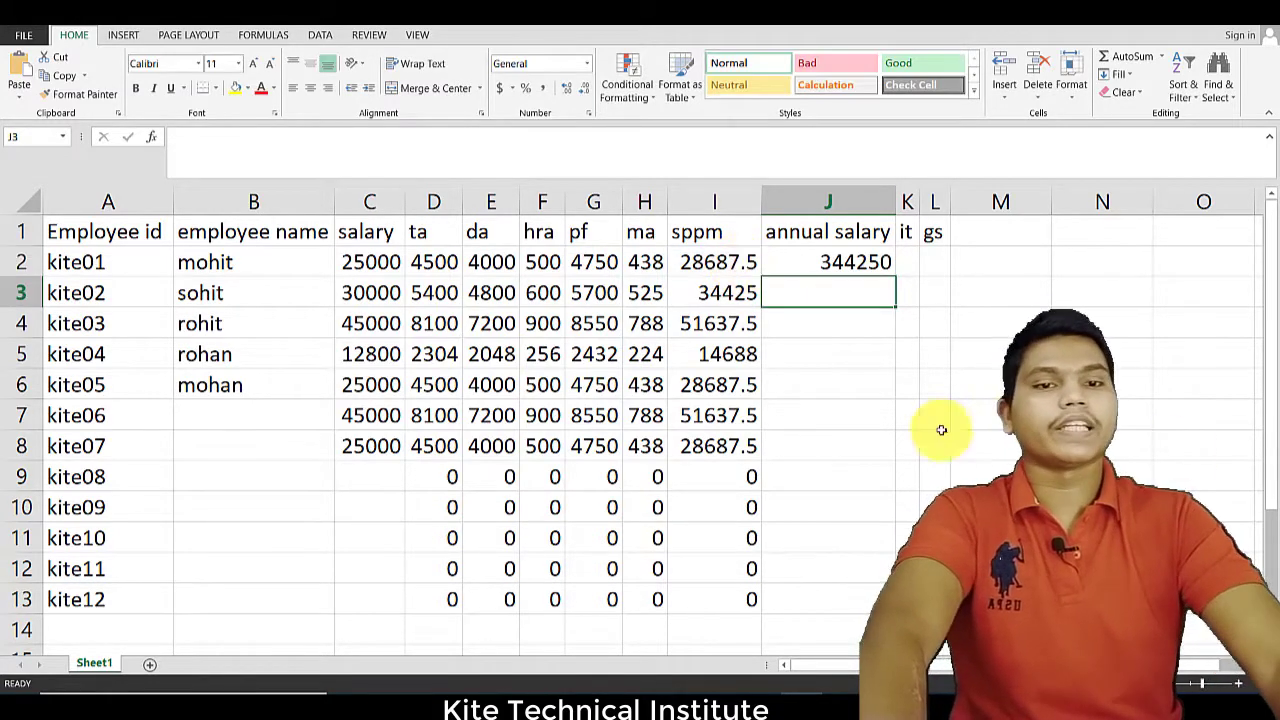
Step: Fill the annual salary formula from J2 down through J13 and look over the calculated rows
click(848, 261)
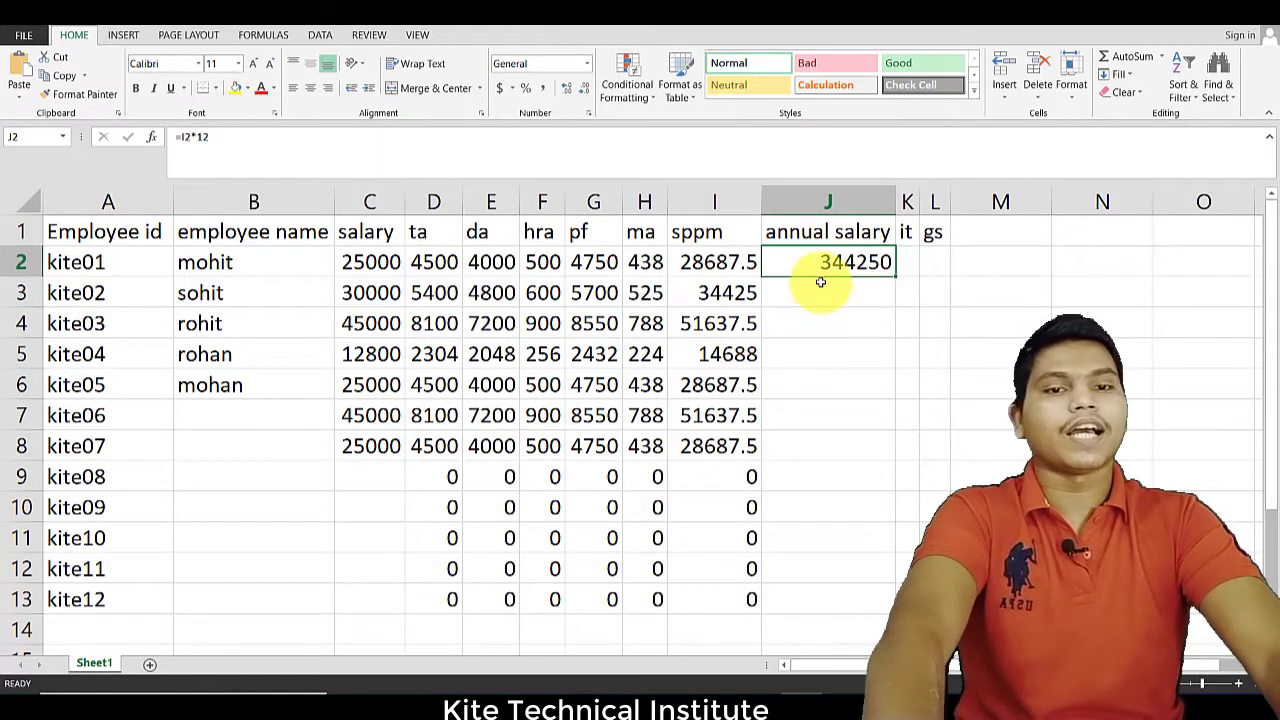
double_click(896, 277)
click(808, 486)
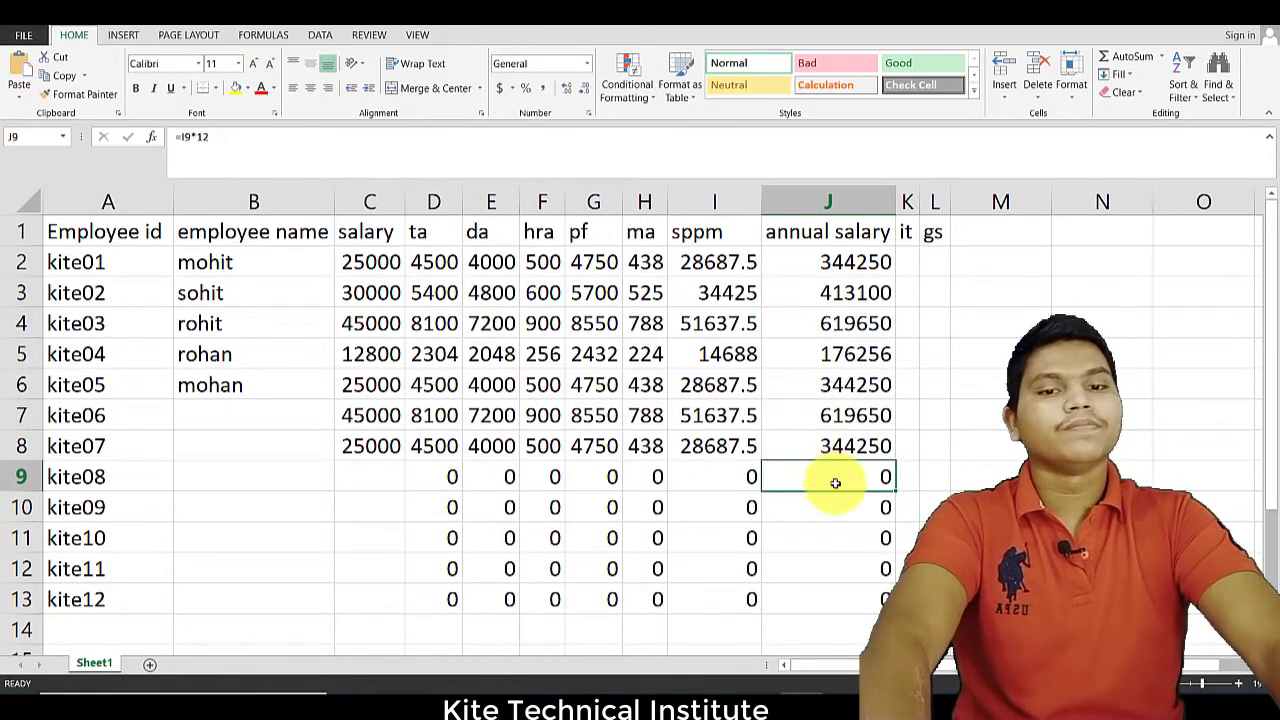
drag(831, 477, 876, 598)
drag(860, 262, 857, 443)
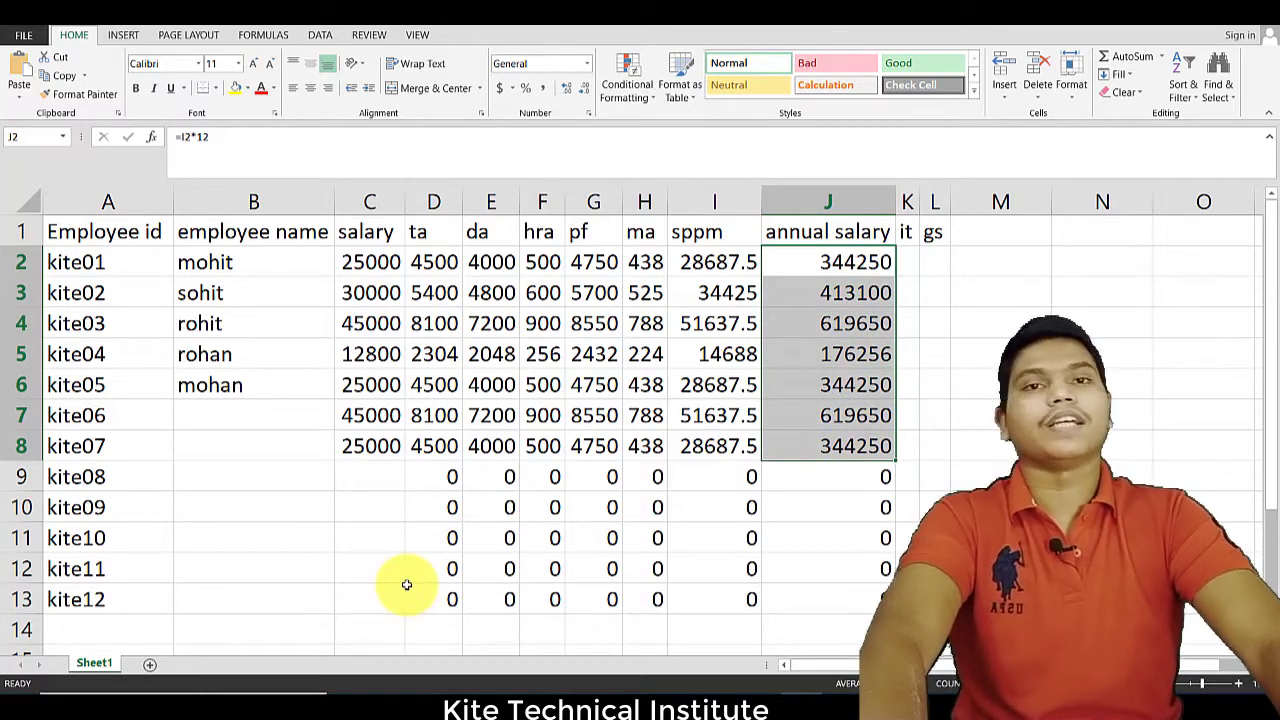
Step: Add the income tax rate 0.50 to the notes, two lines below the "it income tax" entry
click(911, 261)
click(706, 689)
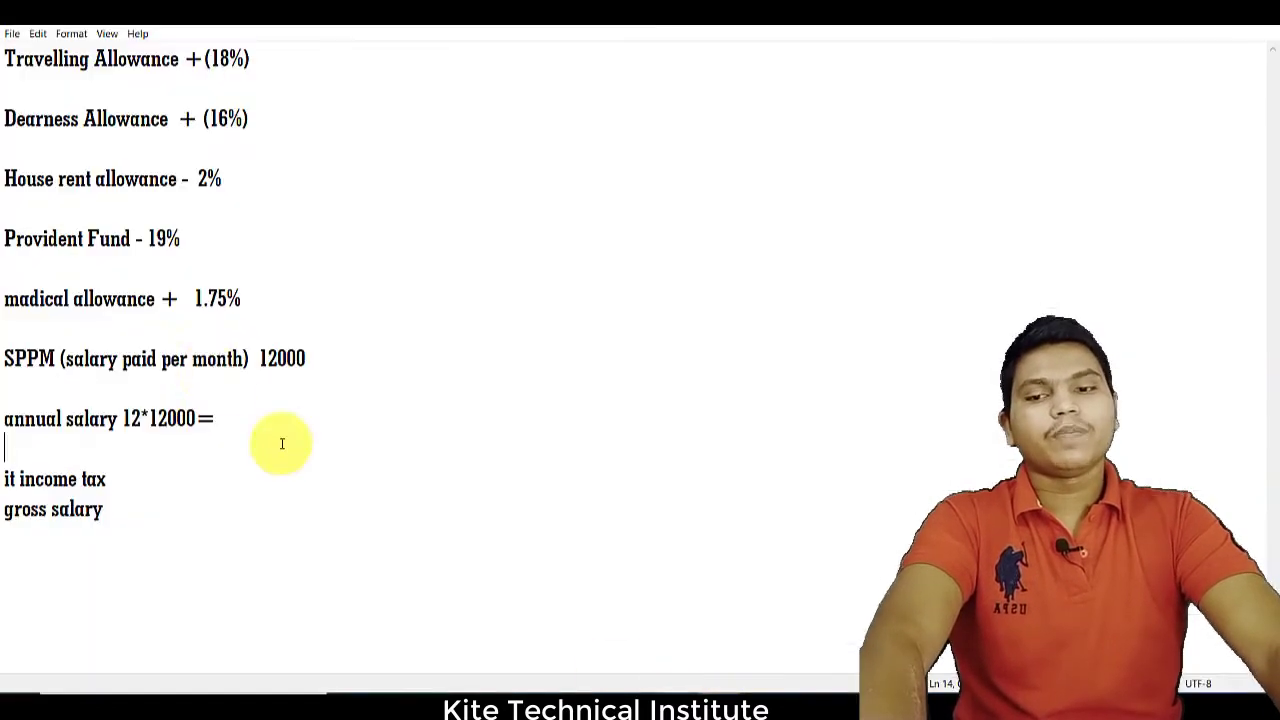
click(131, 485)
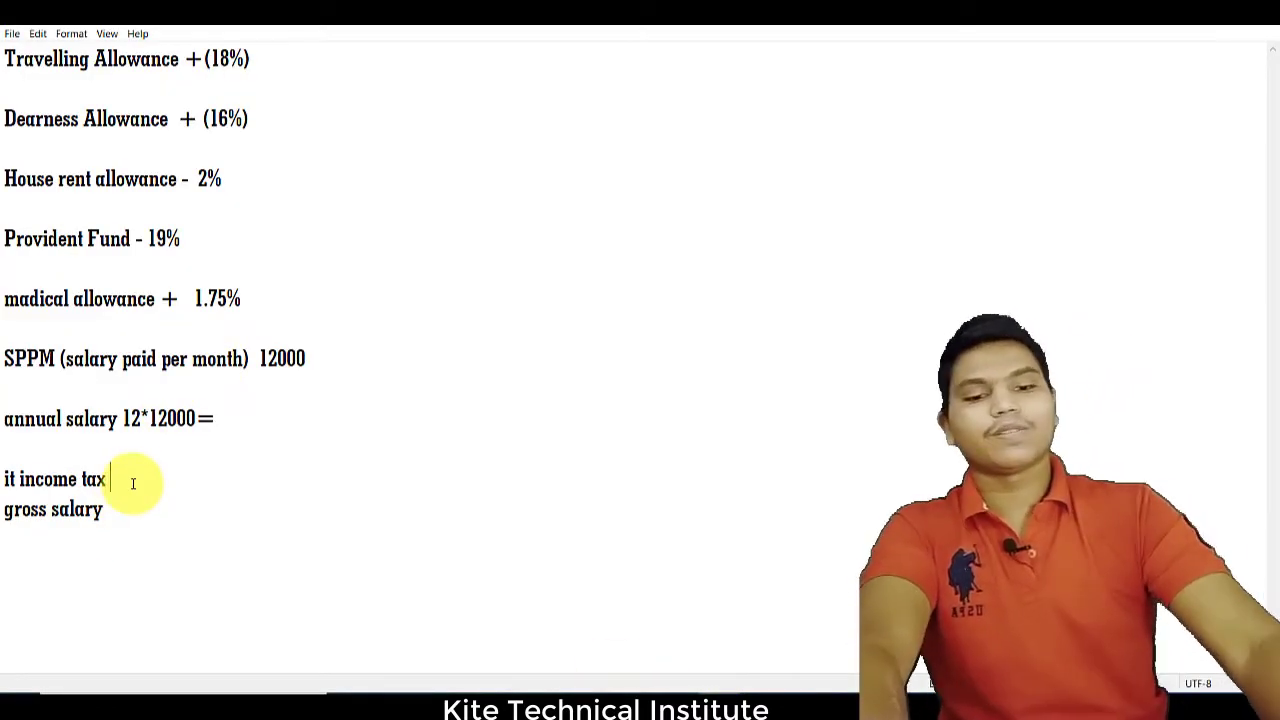
key(Return)
key(Return)
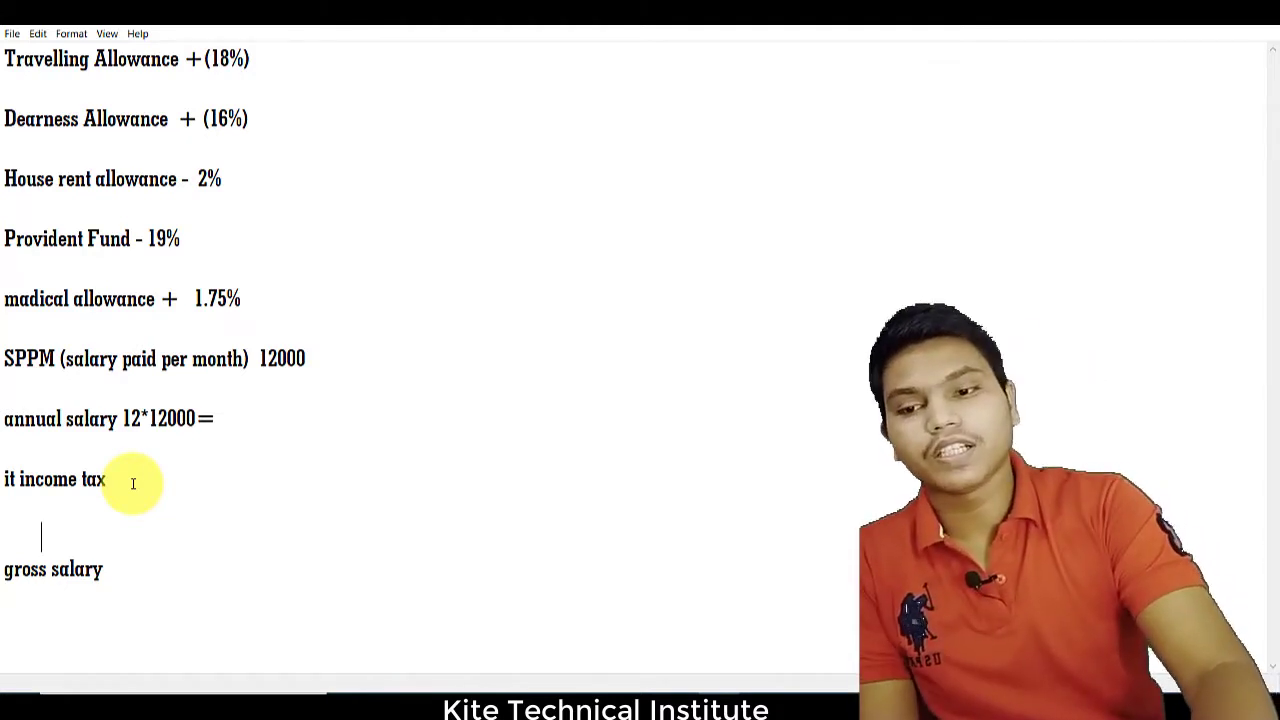
text(0.50)
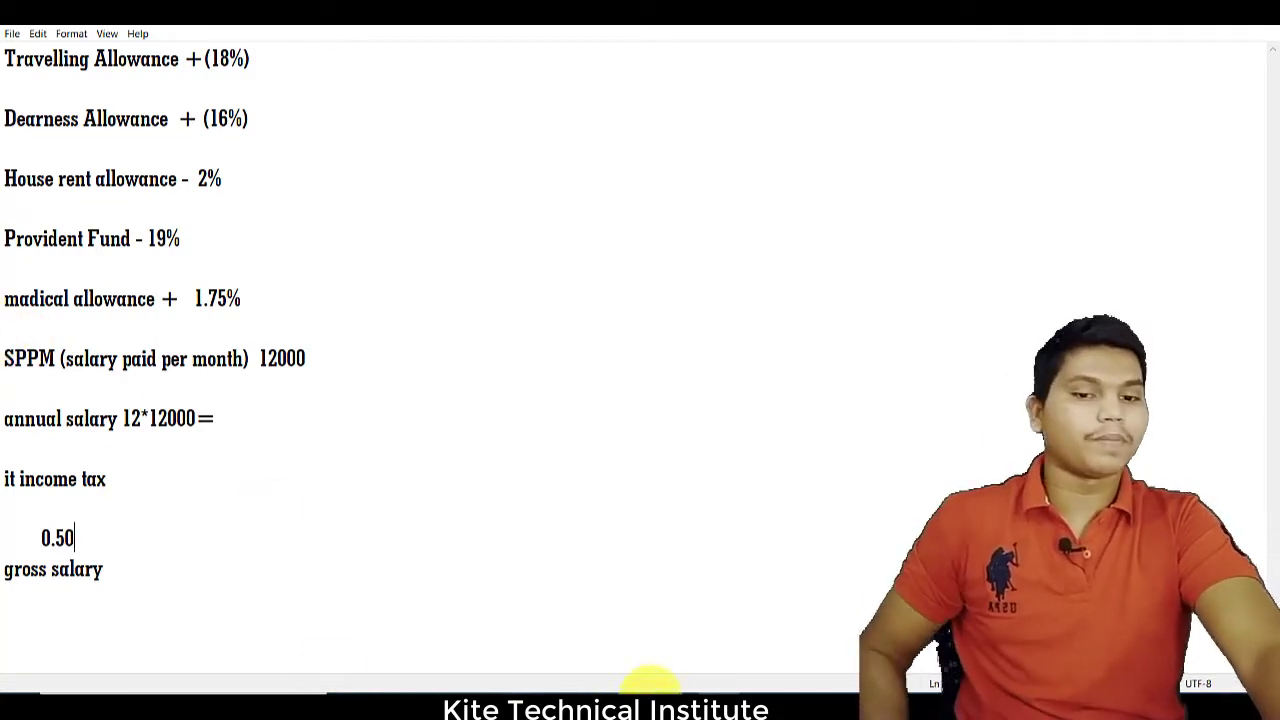
Step: Return to the salary sheet and enter =J2*0.50/100 in K2 to calculate the first employee's income tax
click(794, 704)
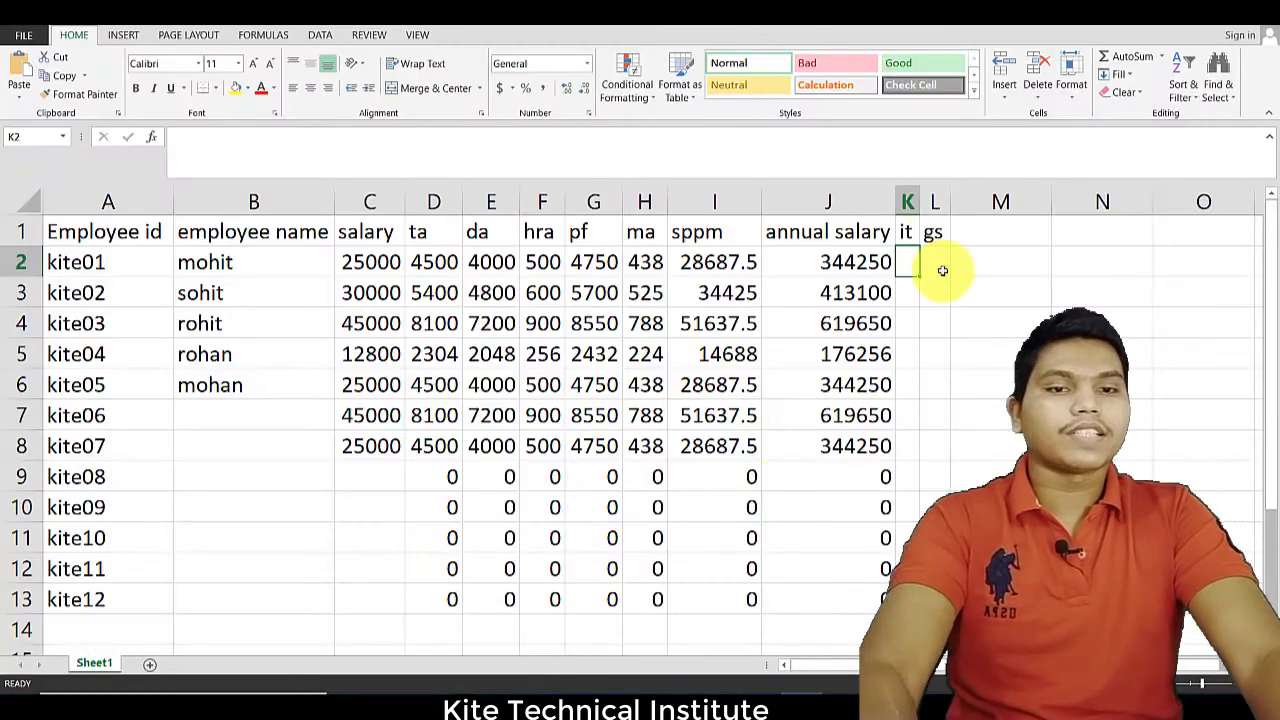
text(=)
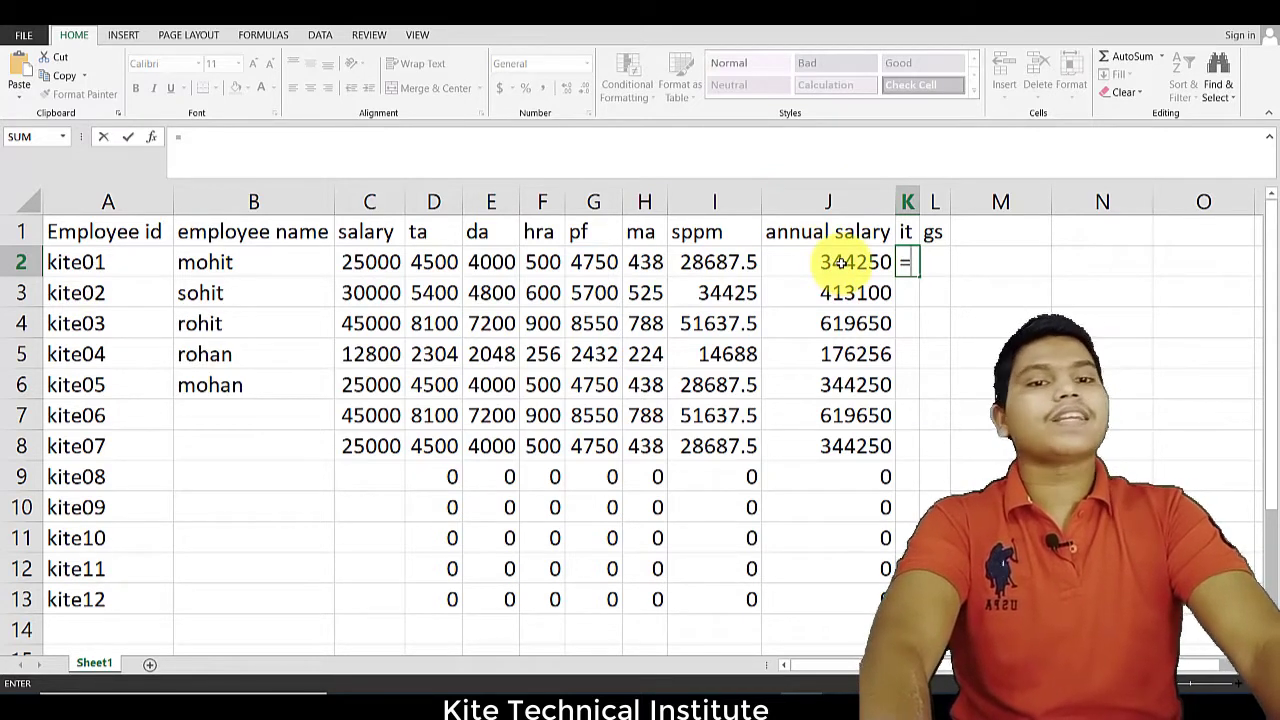
click(841, 262)
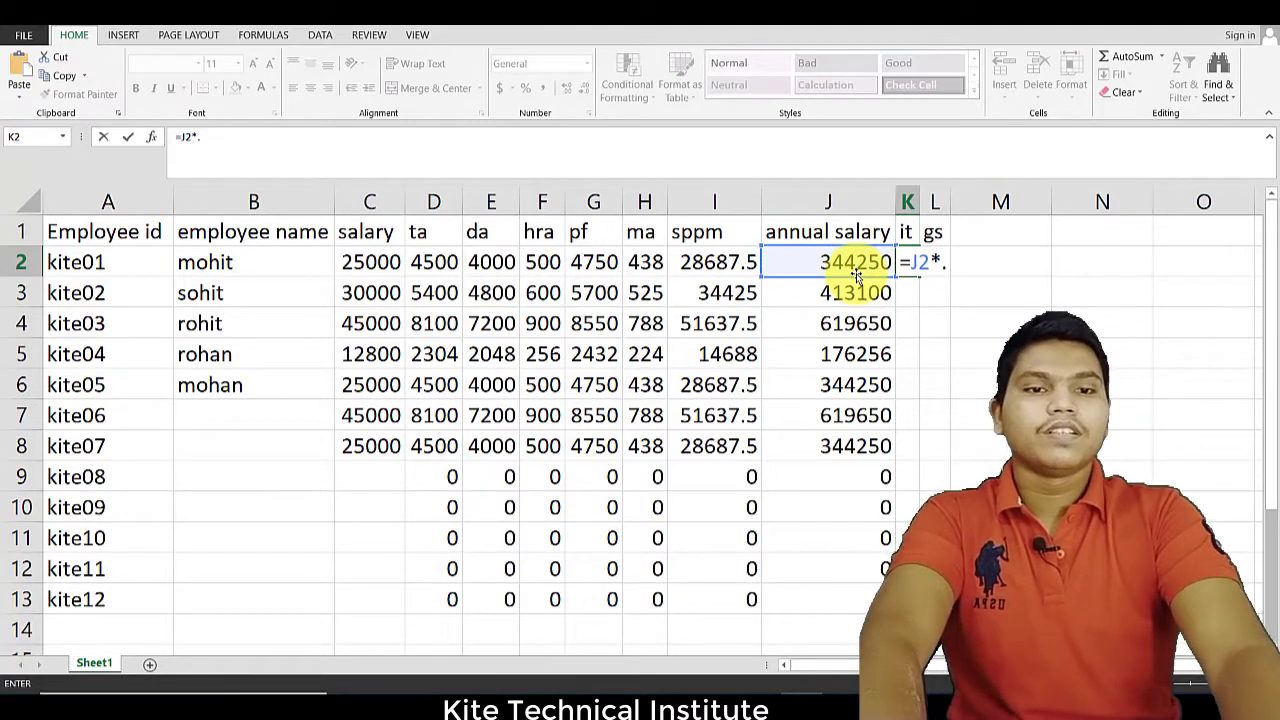
key(BackSpace)
text(0.50/)
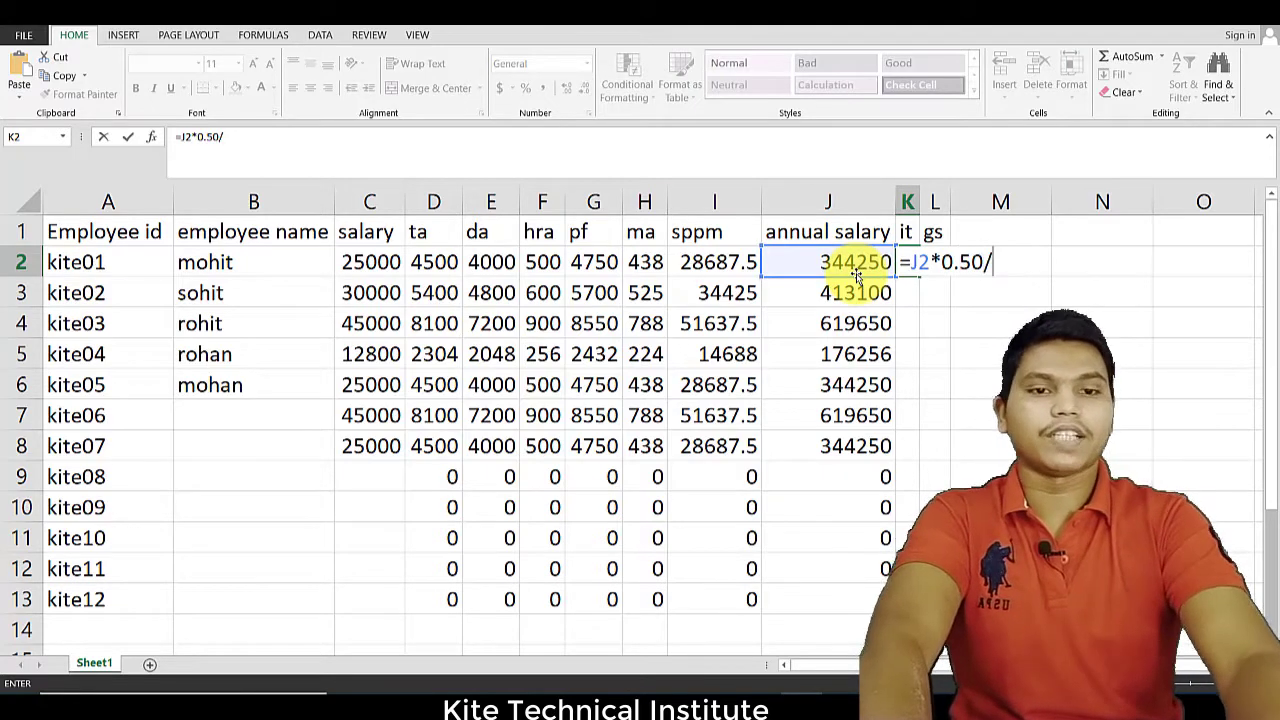
text(100)
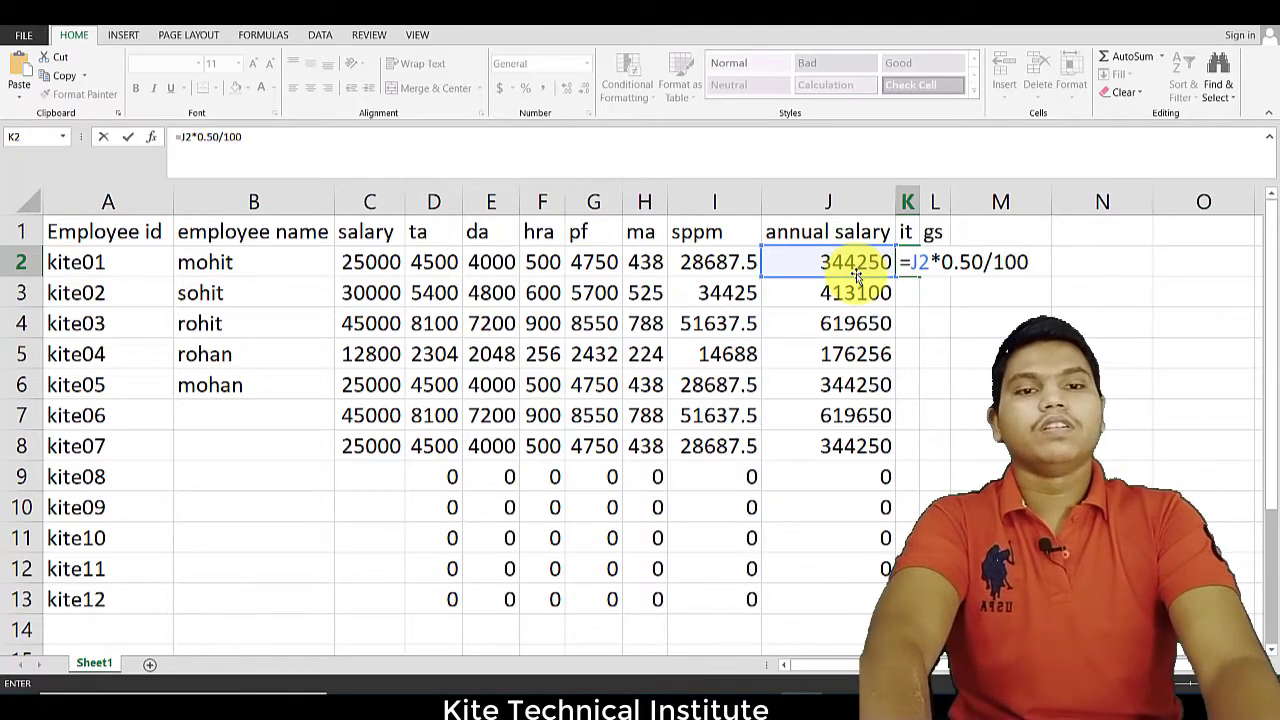
key(Return)
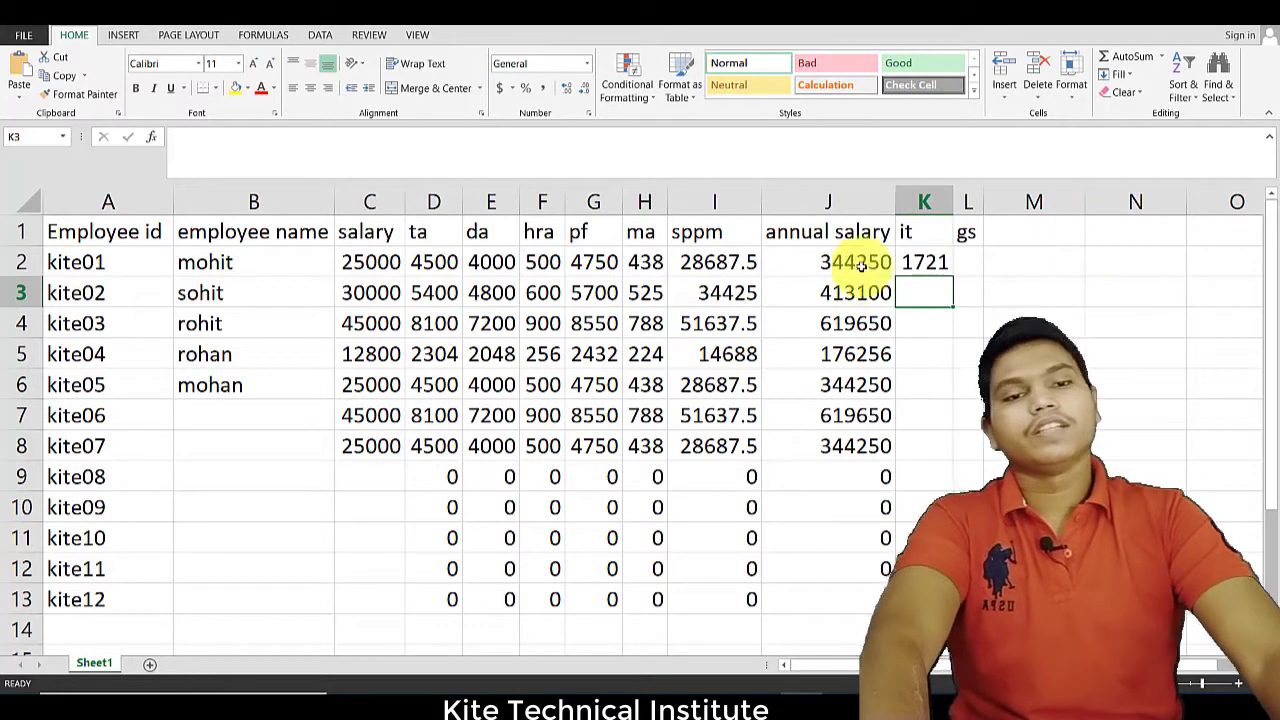
Step: Fill the income tax formula from K2 down through K13 and review the it column against the annual salary
click(935, 265)
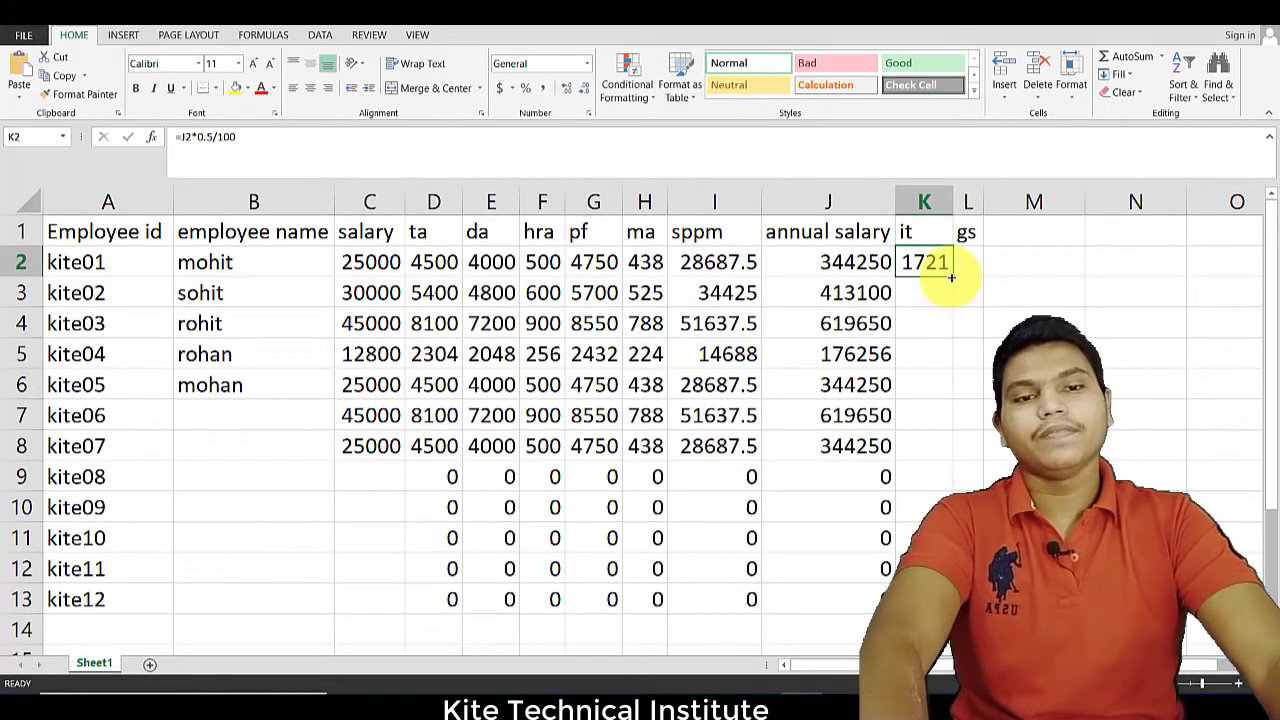
double_click(951, 277)
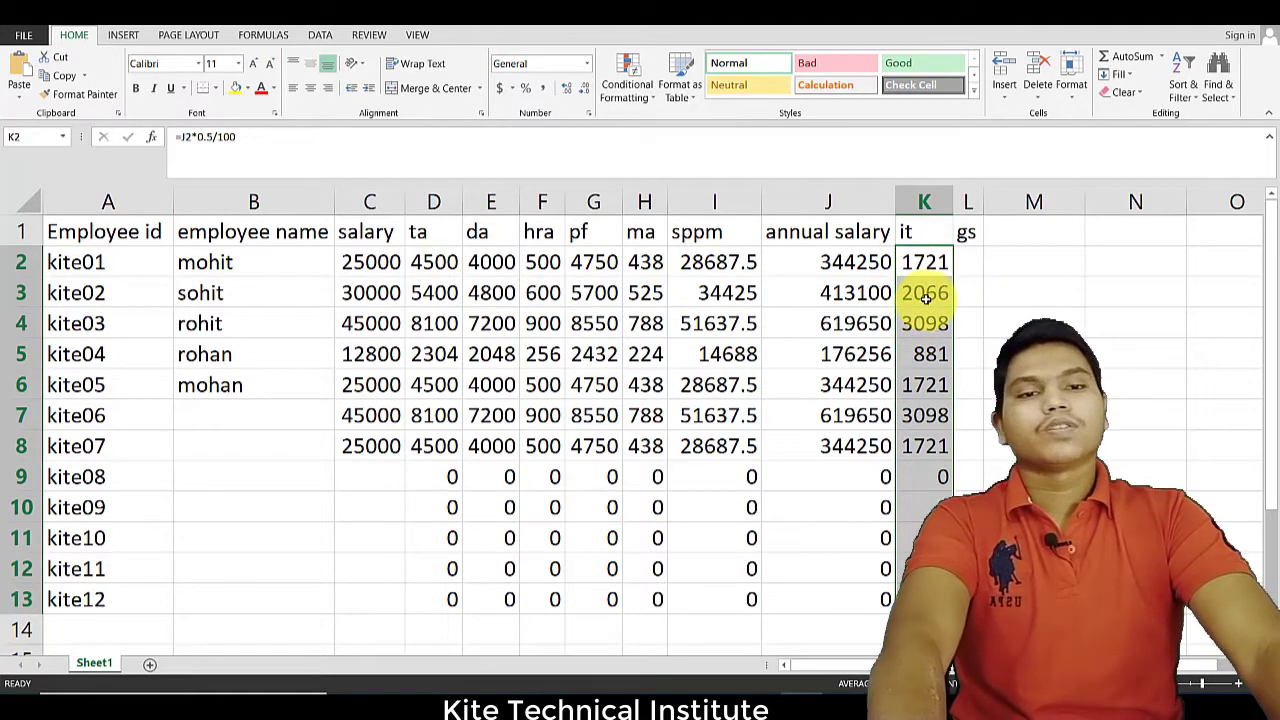
click(925, 294)
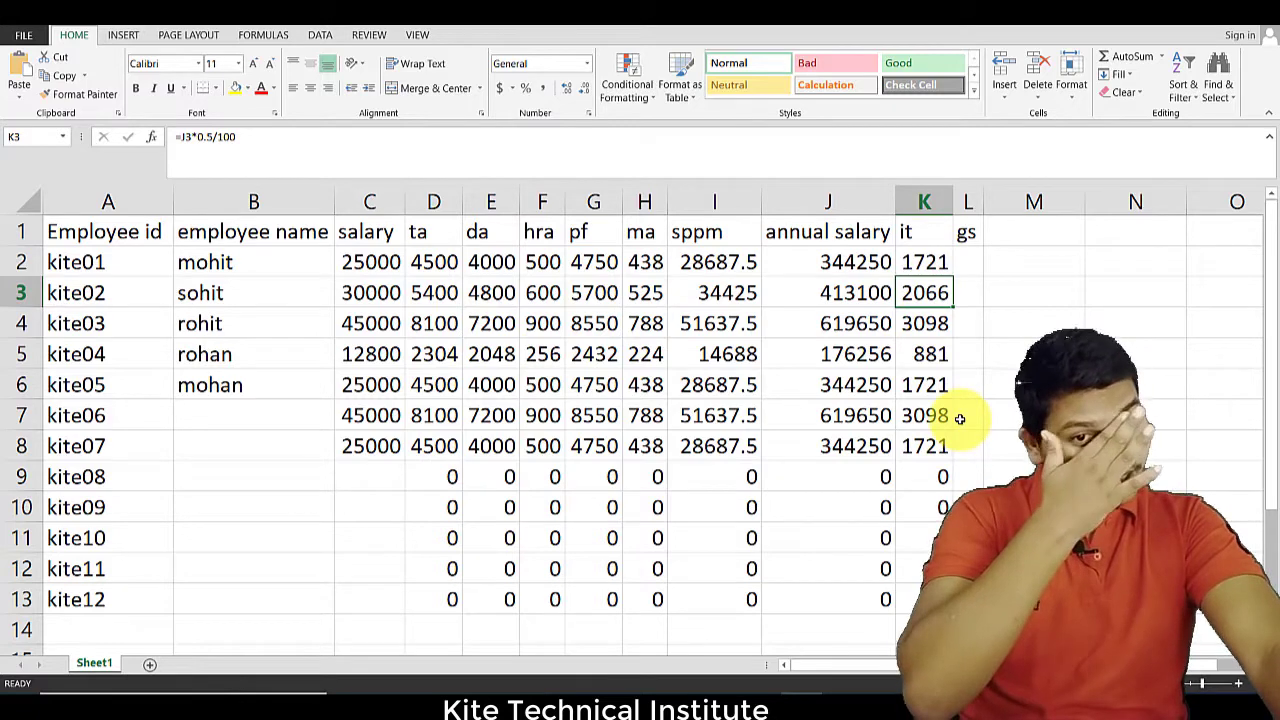
click(975, 264)
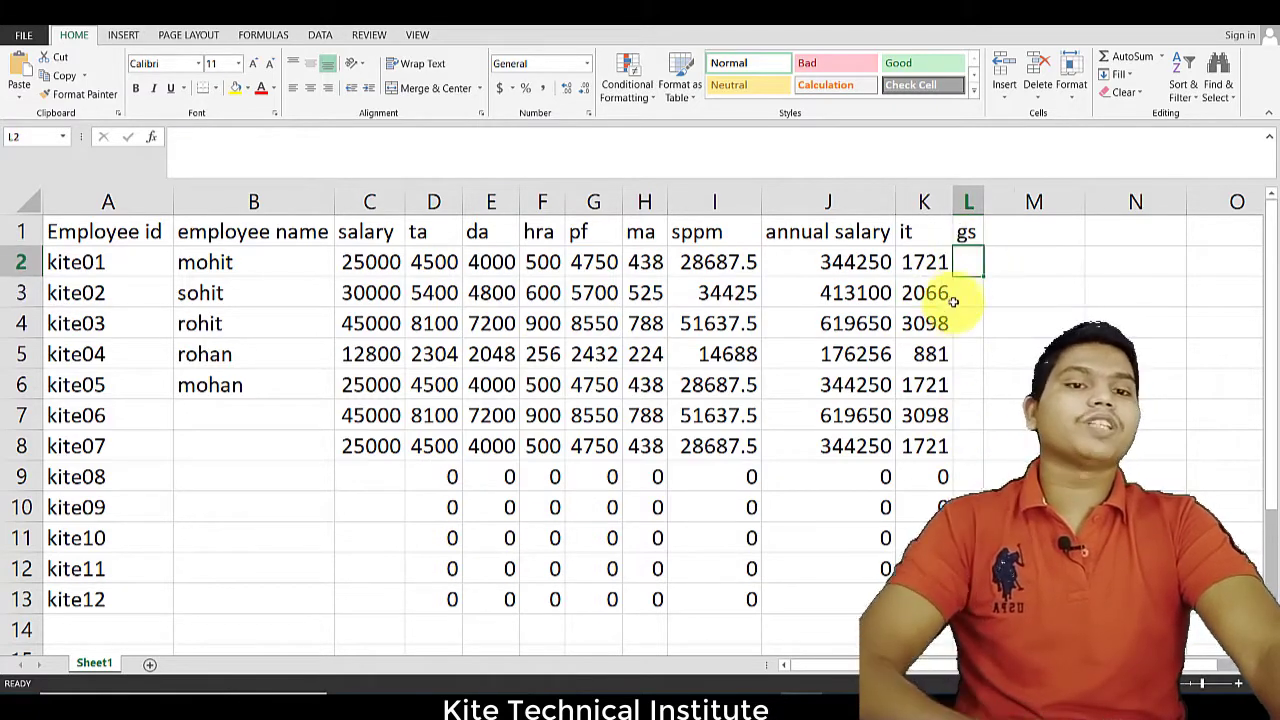
click(871, 255)
drag(928, 266, 930, 600)
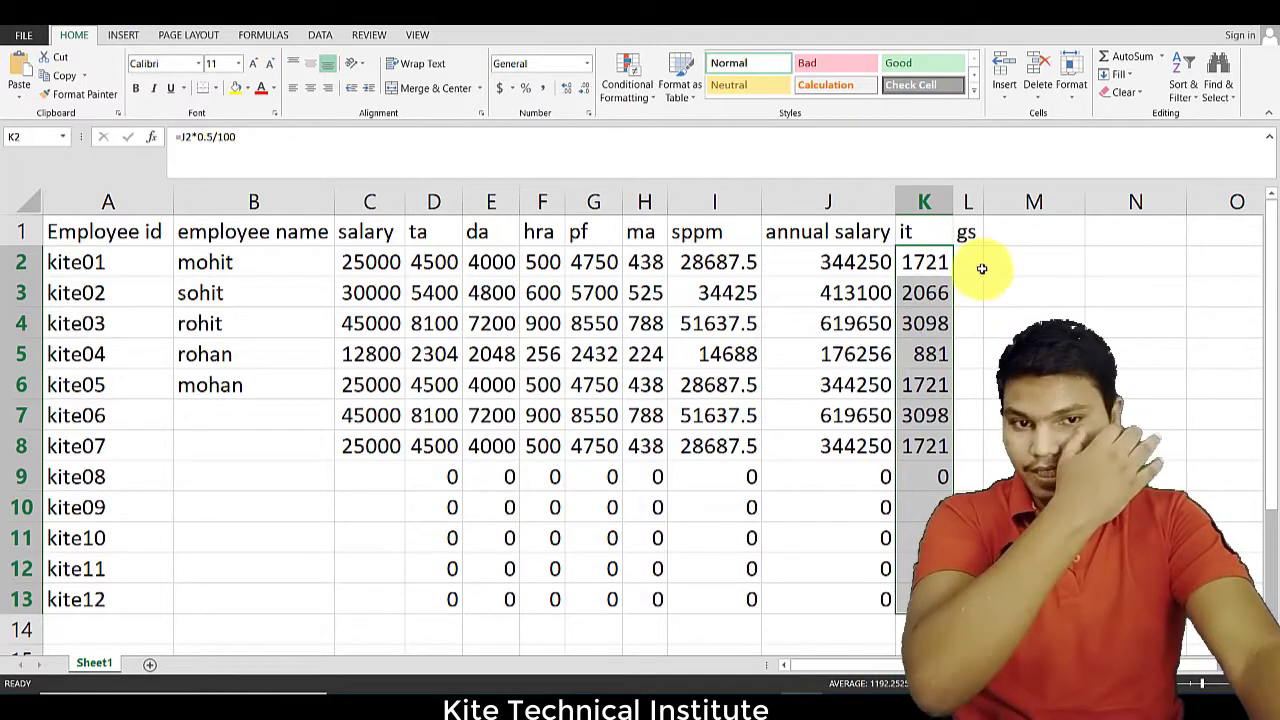
Step: Enter =J2-K2 in L2 to calculate the gross salary as annual salary minus income tax
click(982, 270)
text(=)
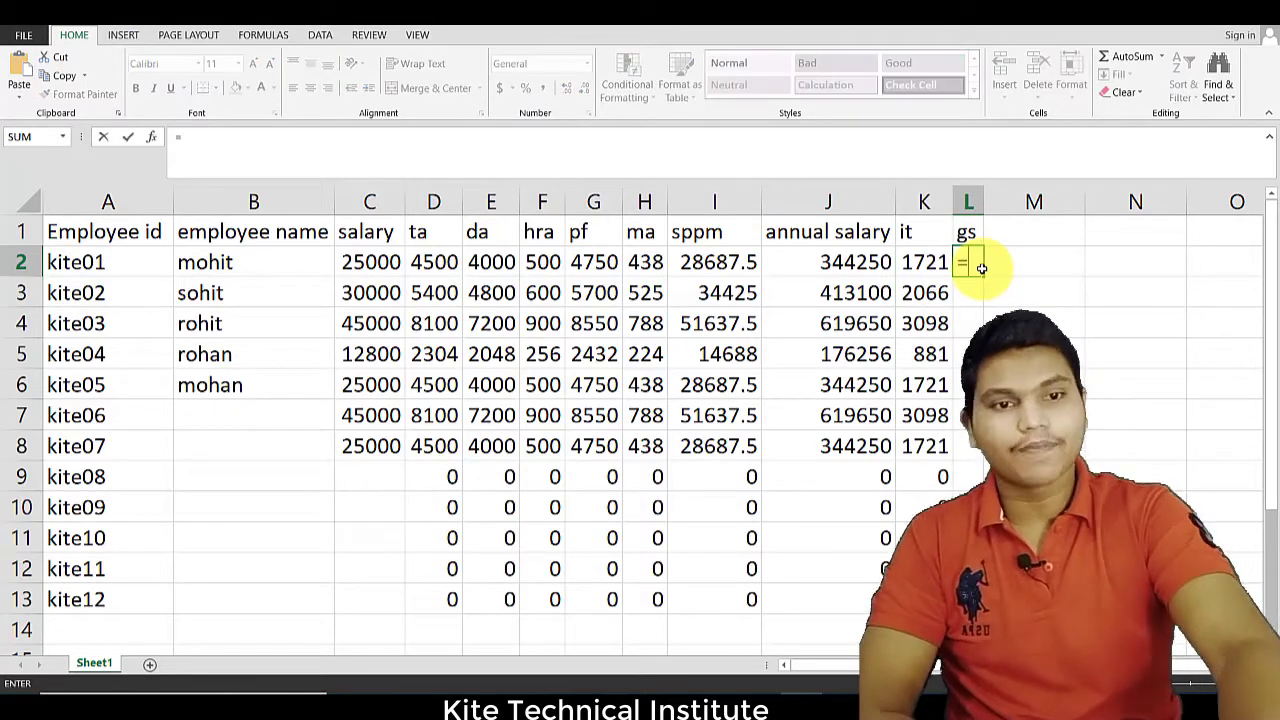
click(840, 268)
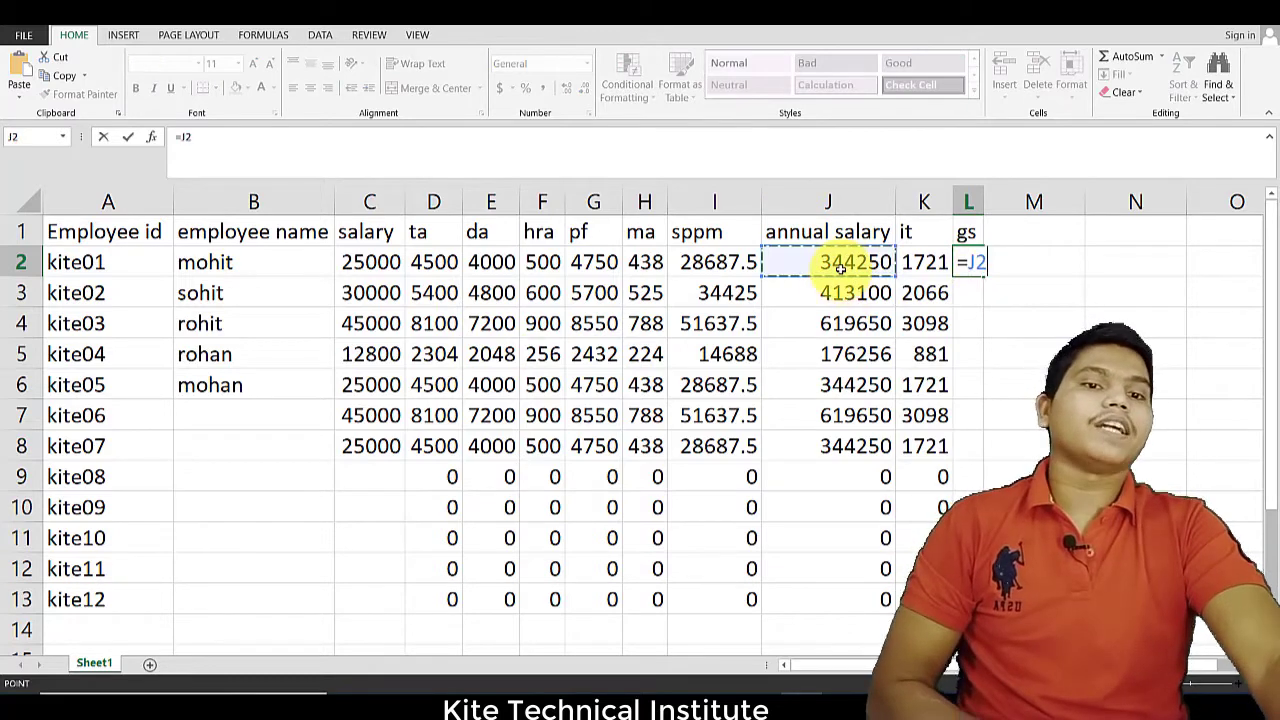
text(-)
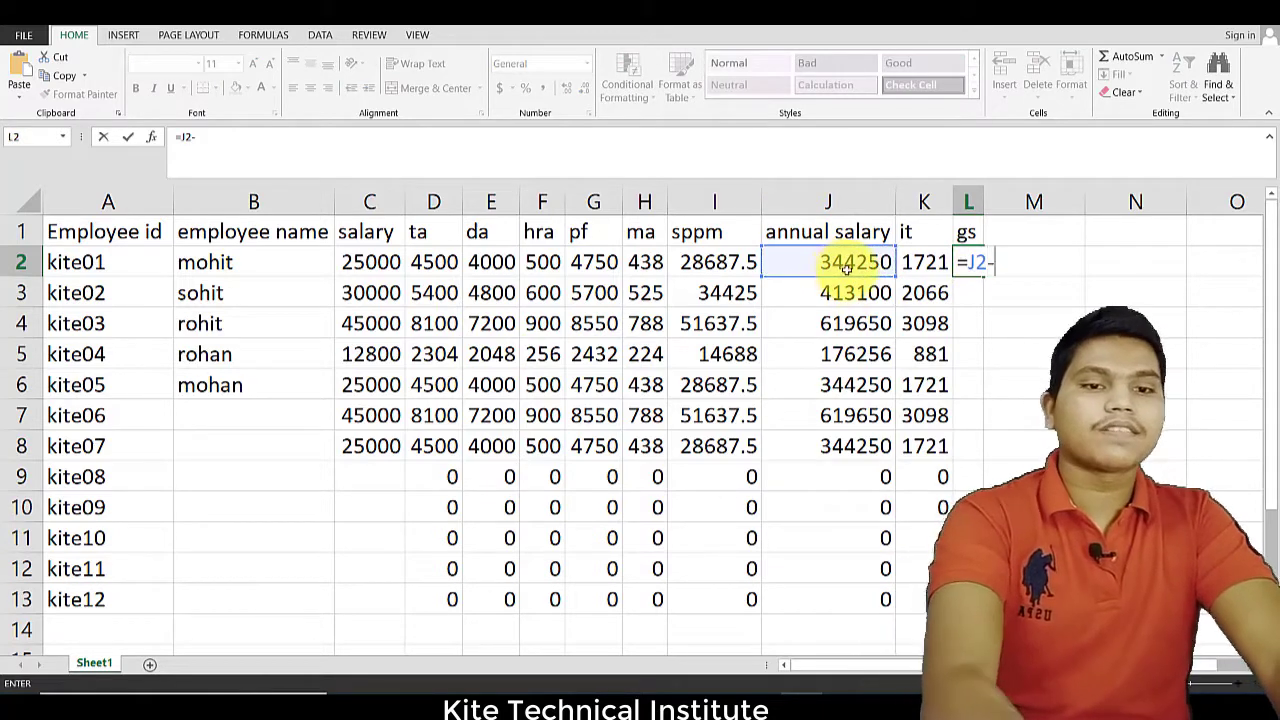
click(912, 262)
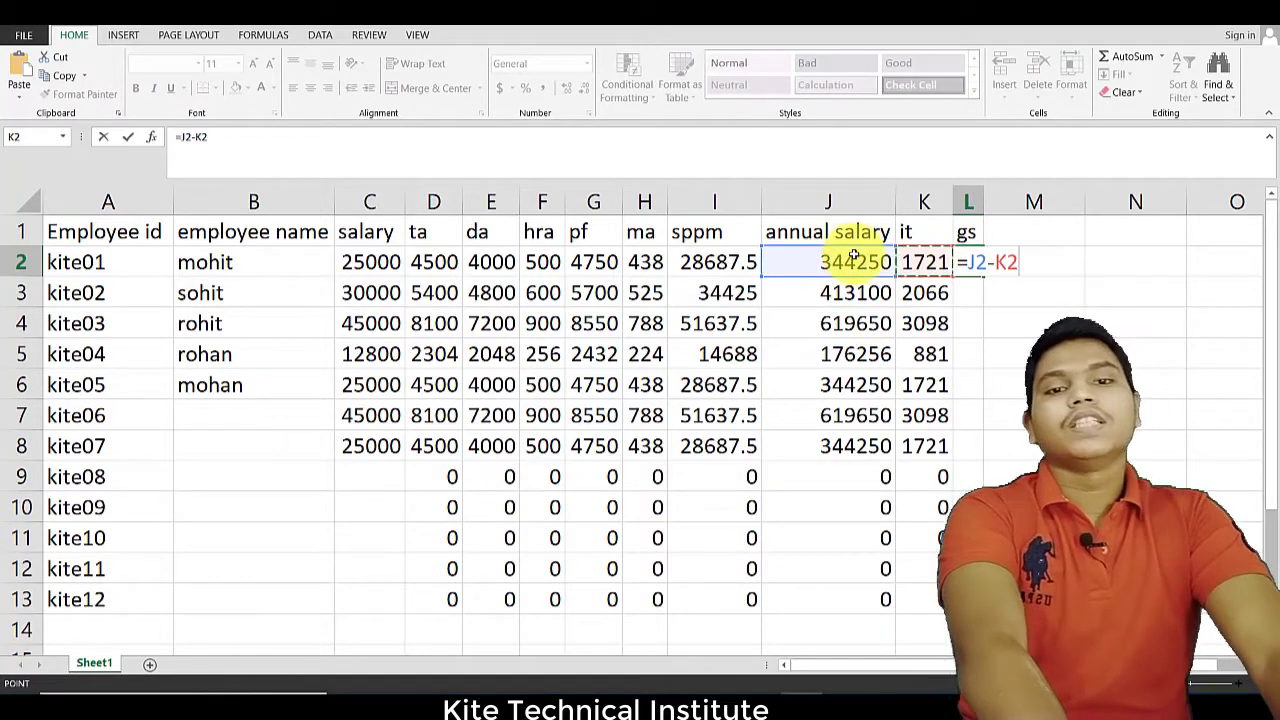
key(Return)
Step: Fill the gross salary formula from L2 down through L13 and look over the rows of employees without a salary
click(962, 263)
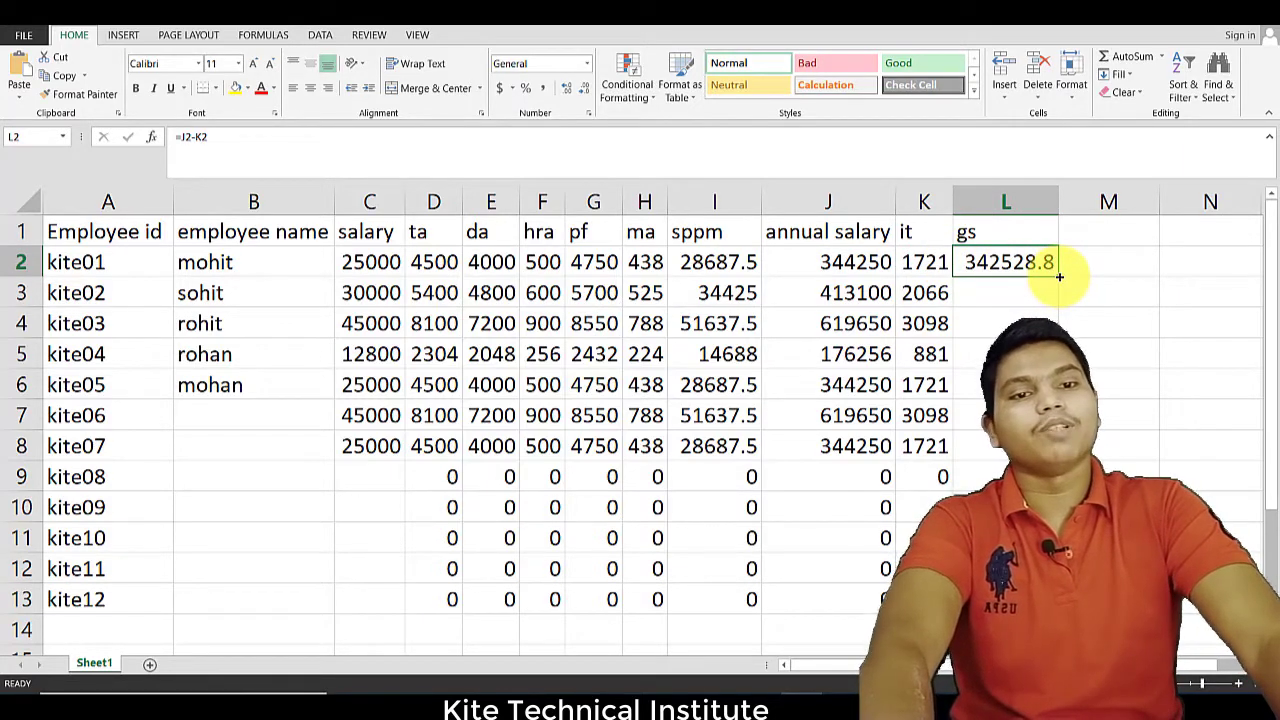
click(855, 256)
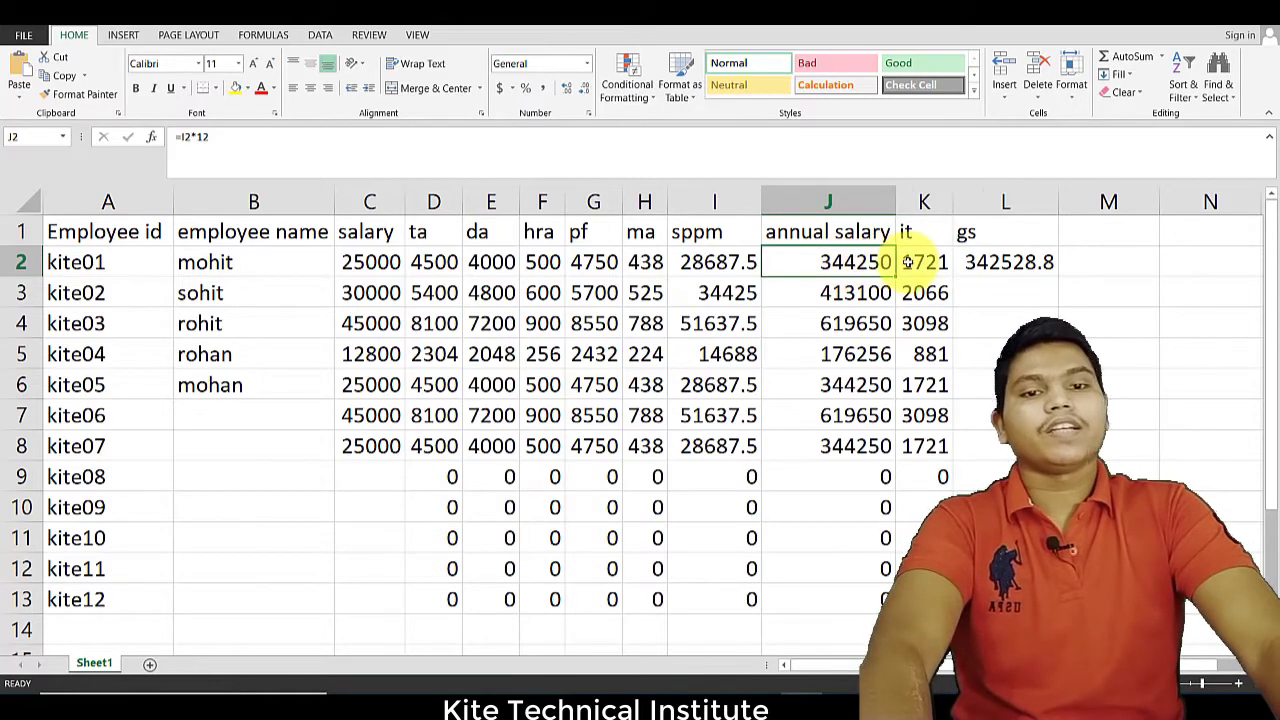
click(910, 262)
click(995, 262)
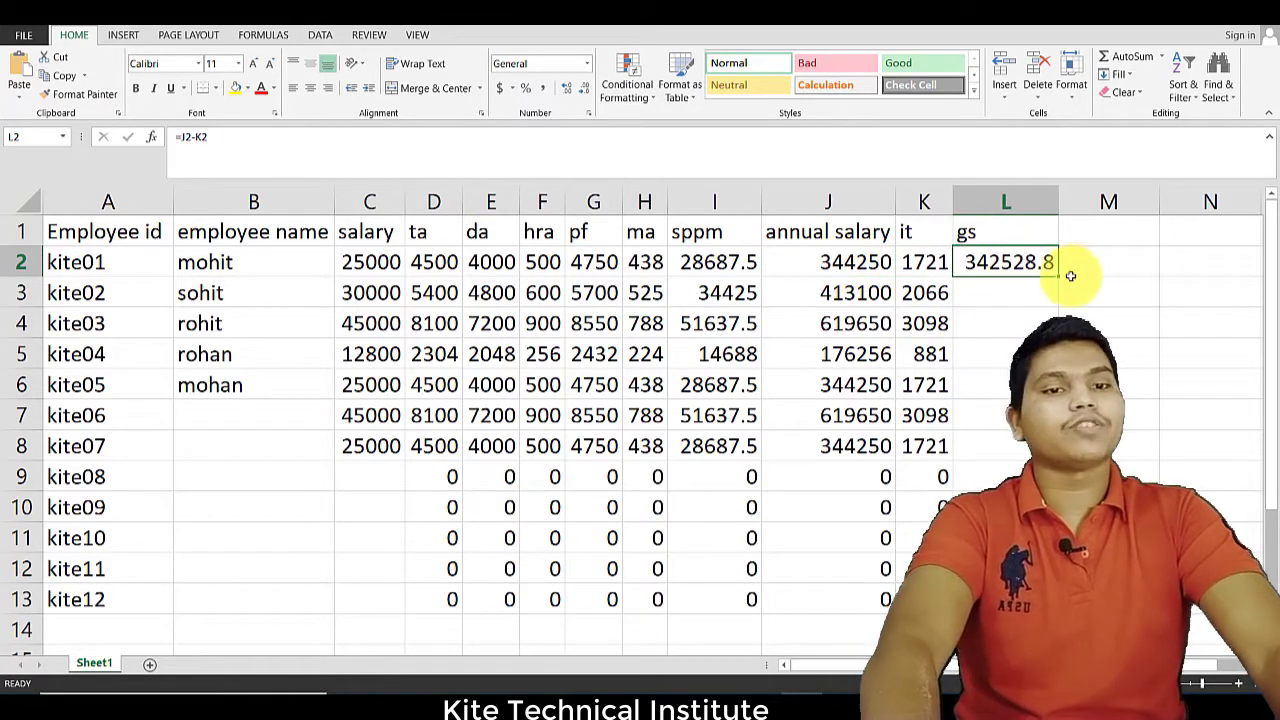
double_click(1059, 277)
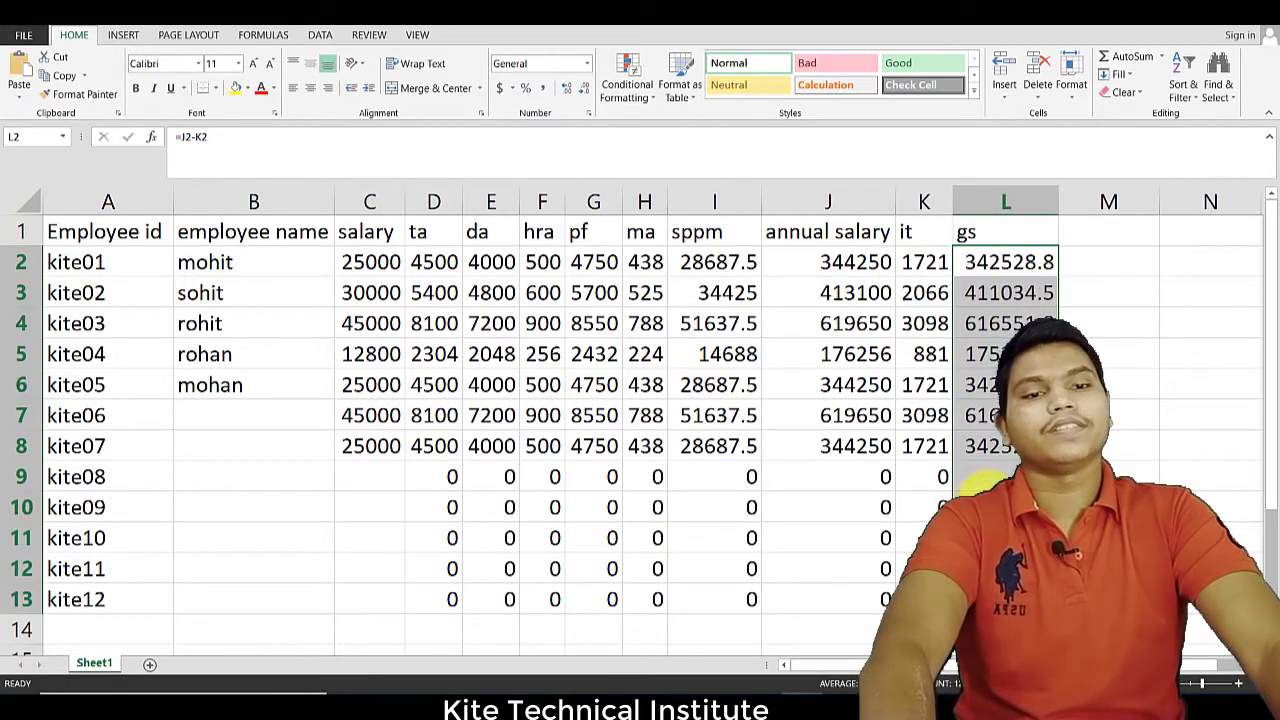
click(968, 475)
drag(407, 478, 1000, 598)
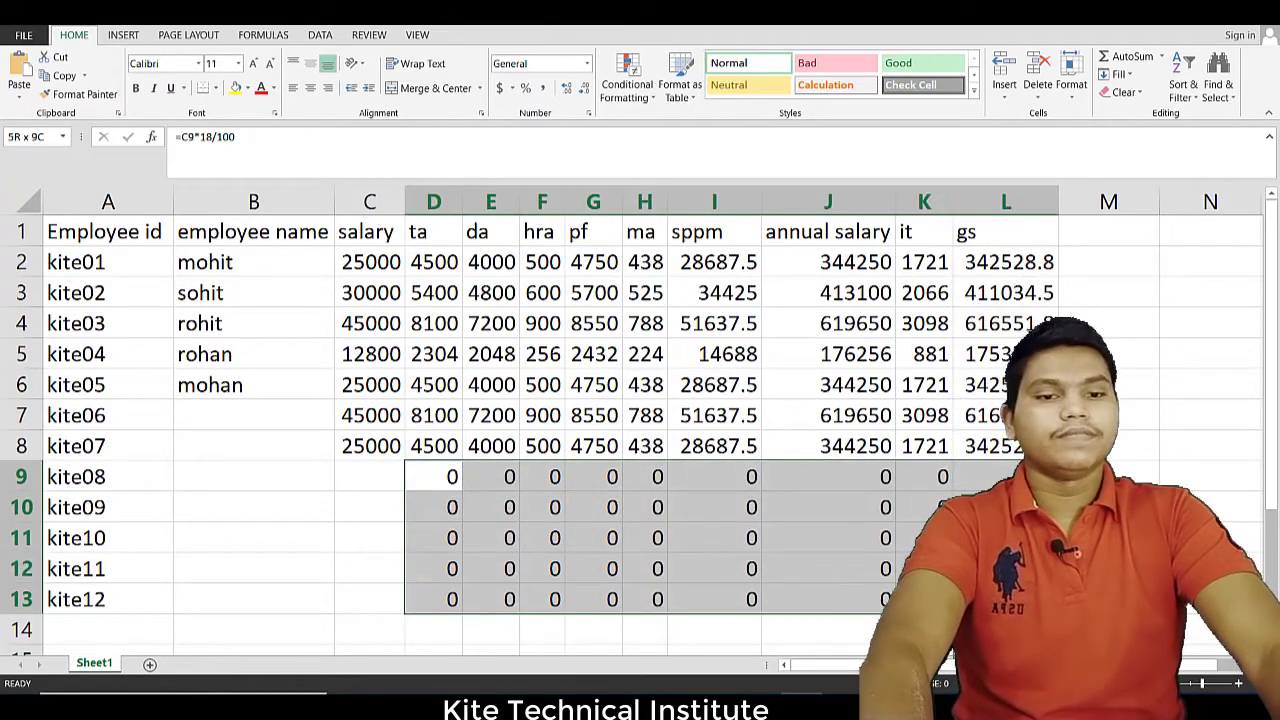
click(360, 473)
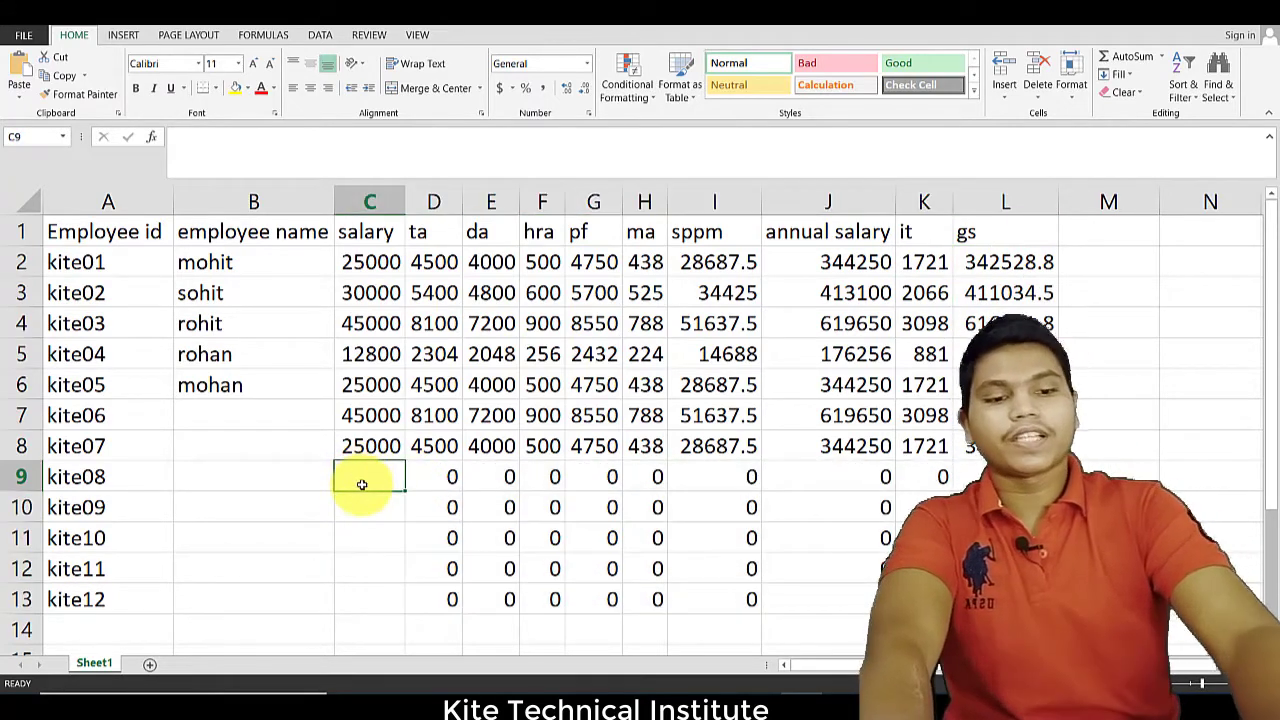
Step: Enter a salary of 36000 in C9 and review the calculated row and the whole salary table
text(36000)
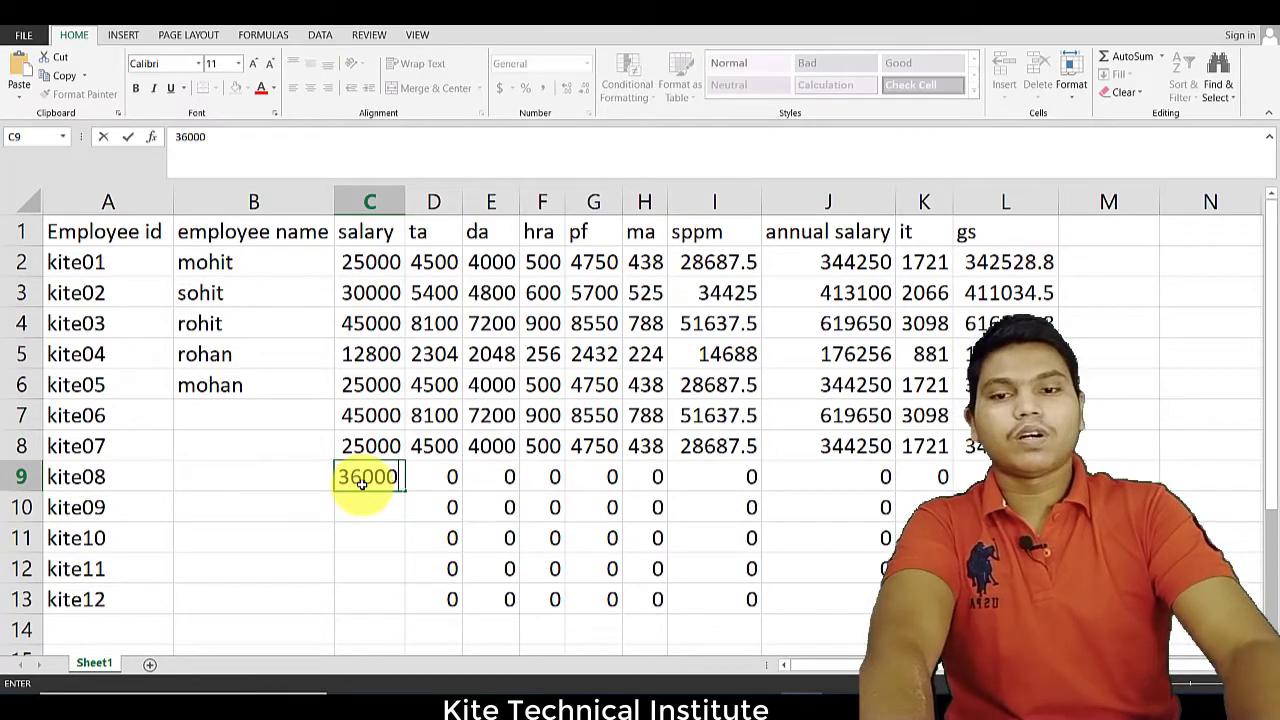
key(Tab)
drag(617, 480, 1005, 480)
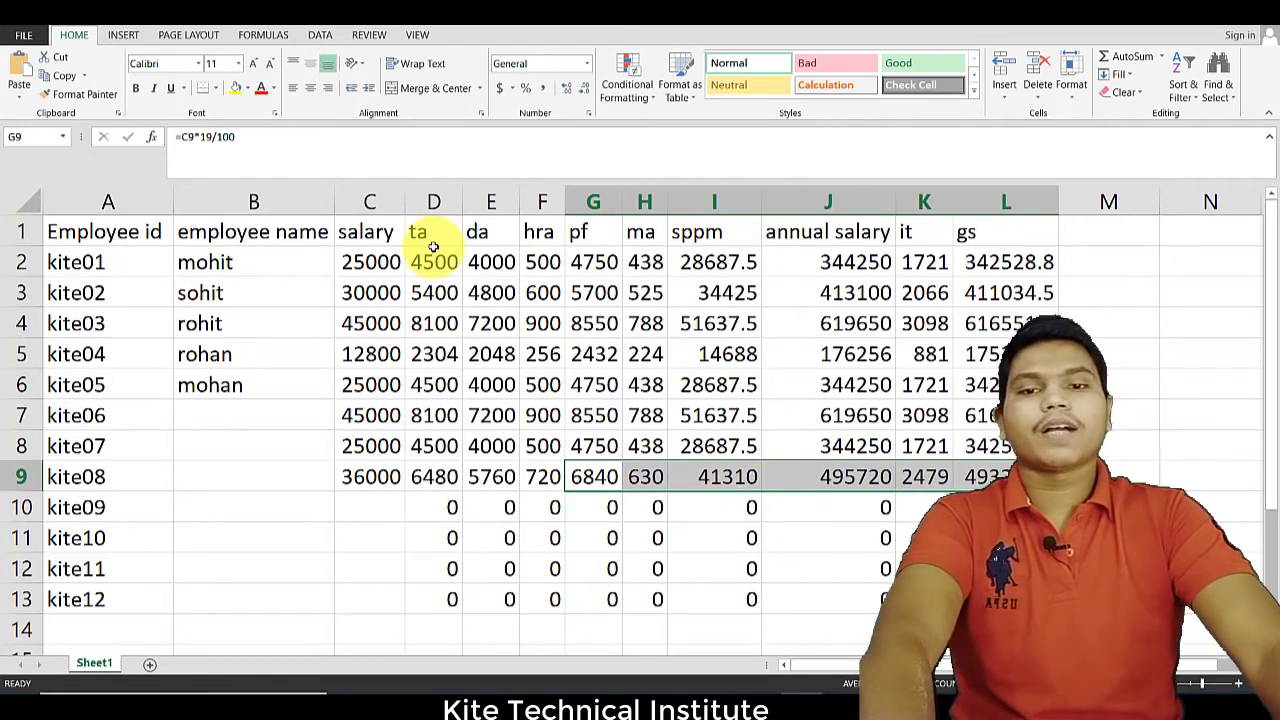
drag(366, 262, 990, 569)
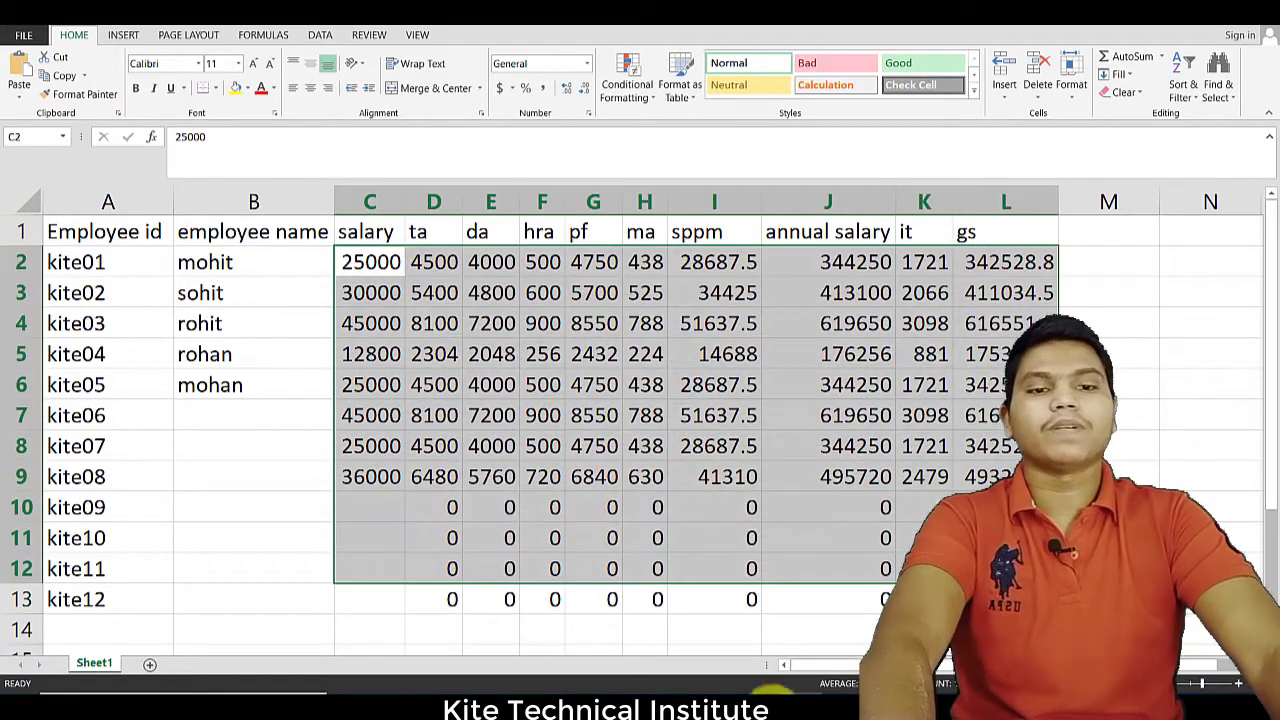
click(594, 292)
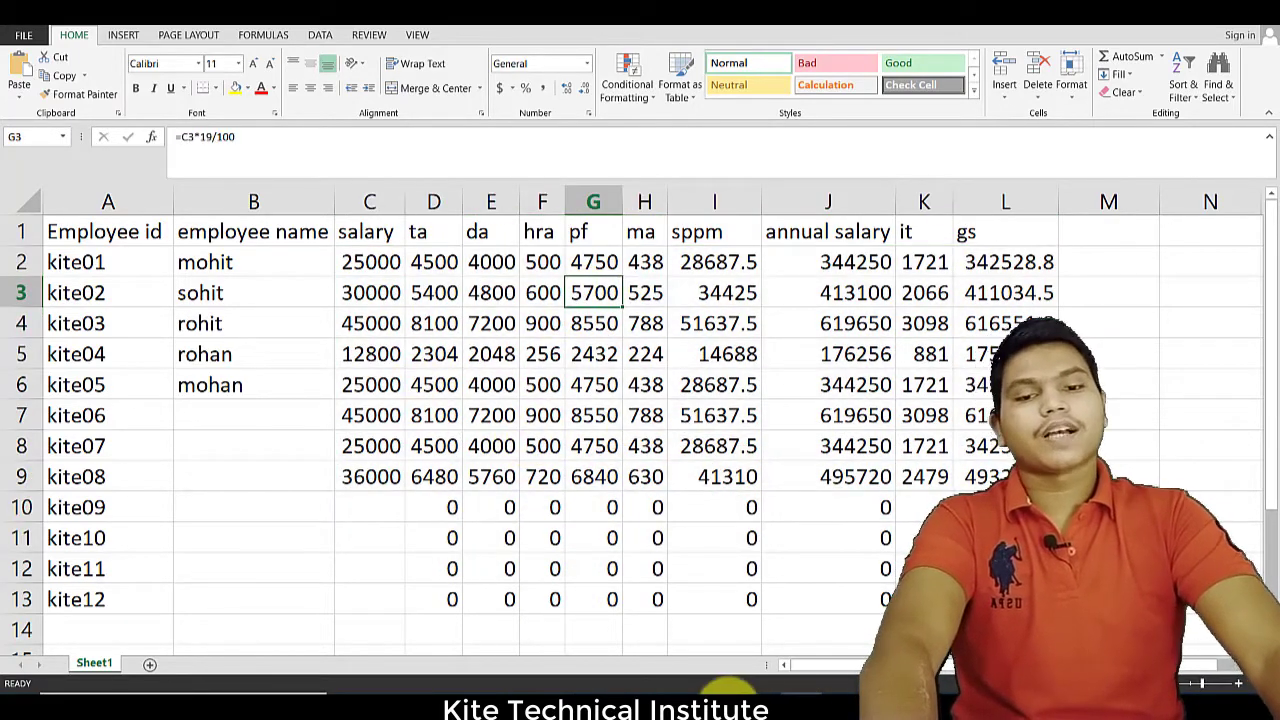
Step: Switch to the Notepad notes and write "=c2*18/100 (enter)" under Travelling Allowance, checking the first salary's cell reference in Excel
click(722, 702)
click(26, 91)
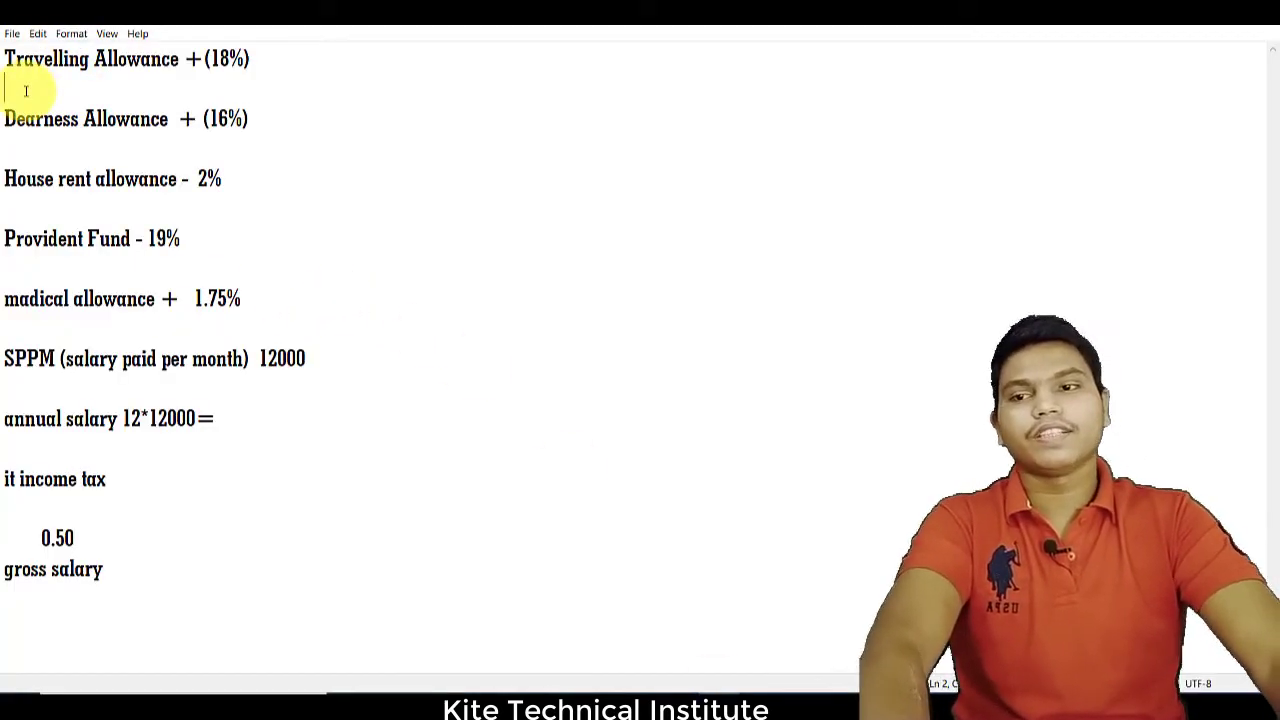
text(=)
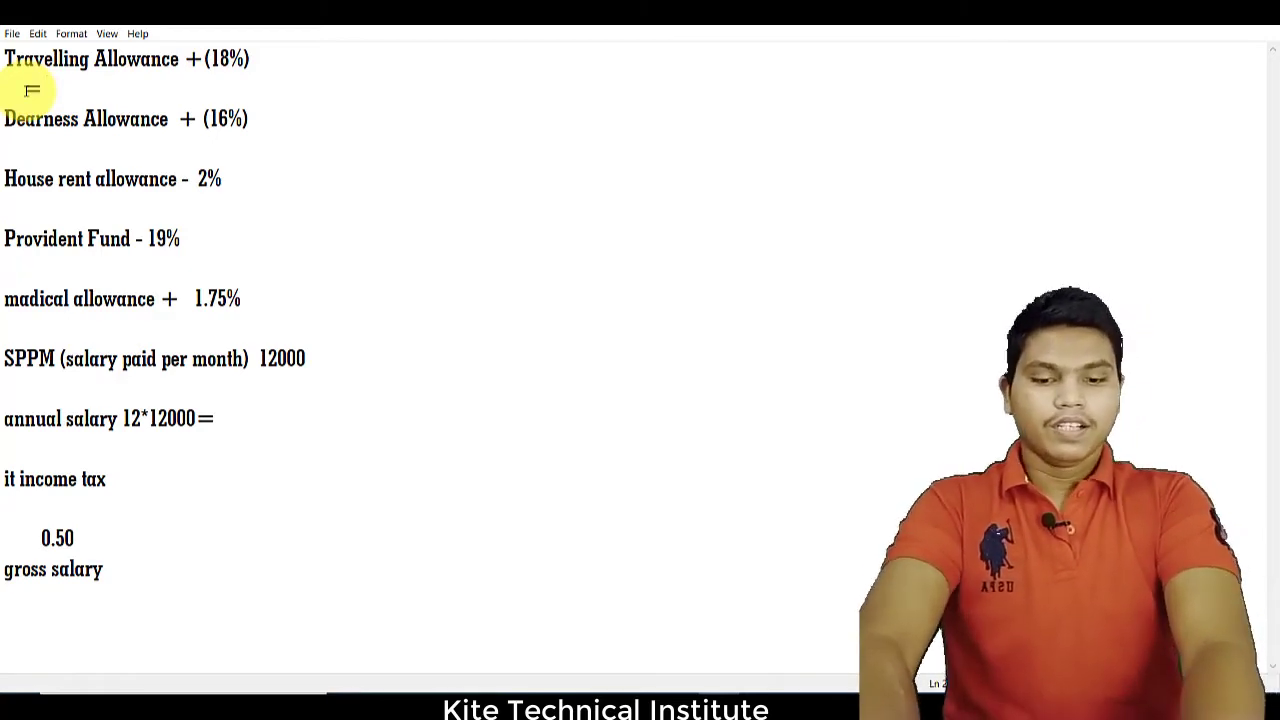
key(alt+Tab)
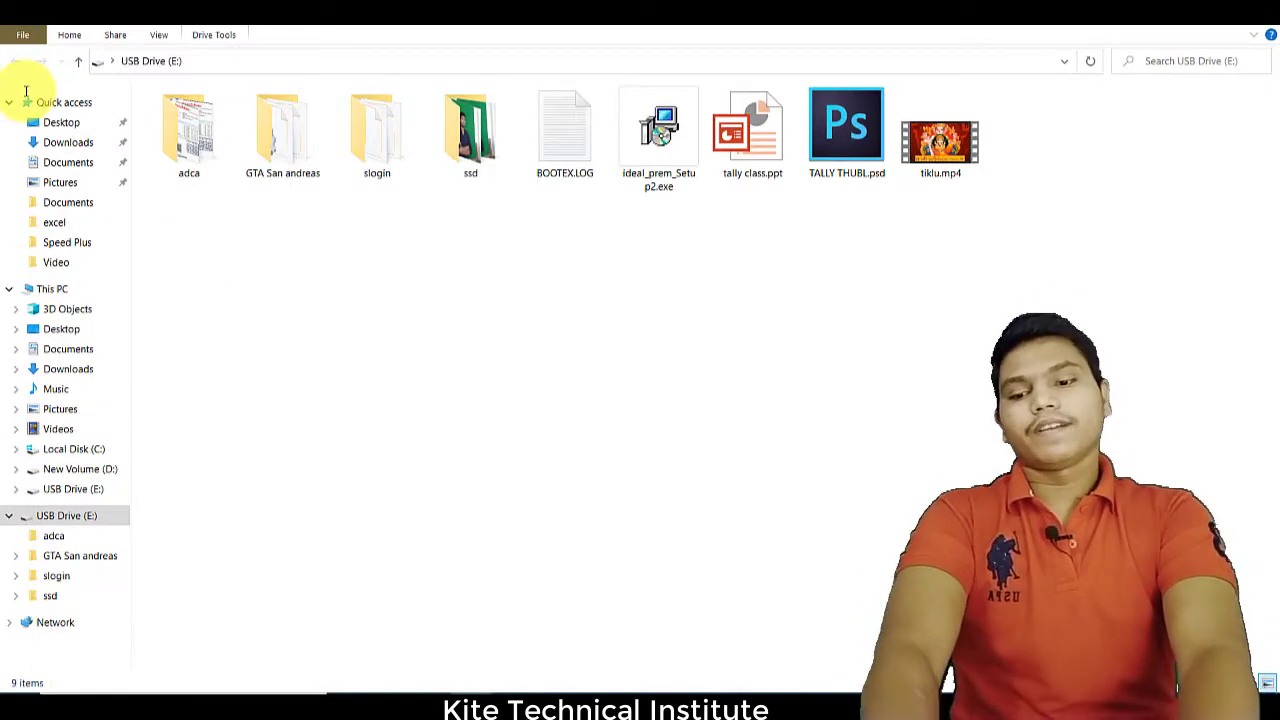
click(1251, 22)
click(808, 706)
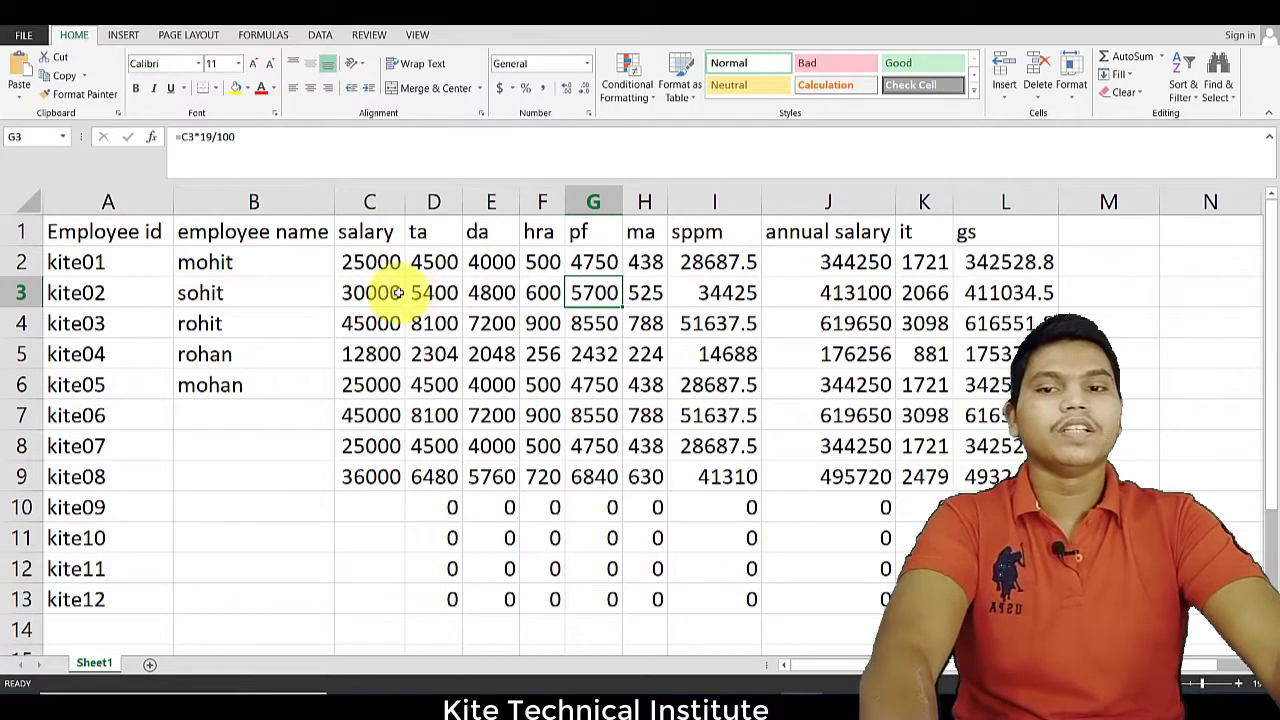
click(378, 258)
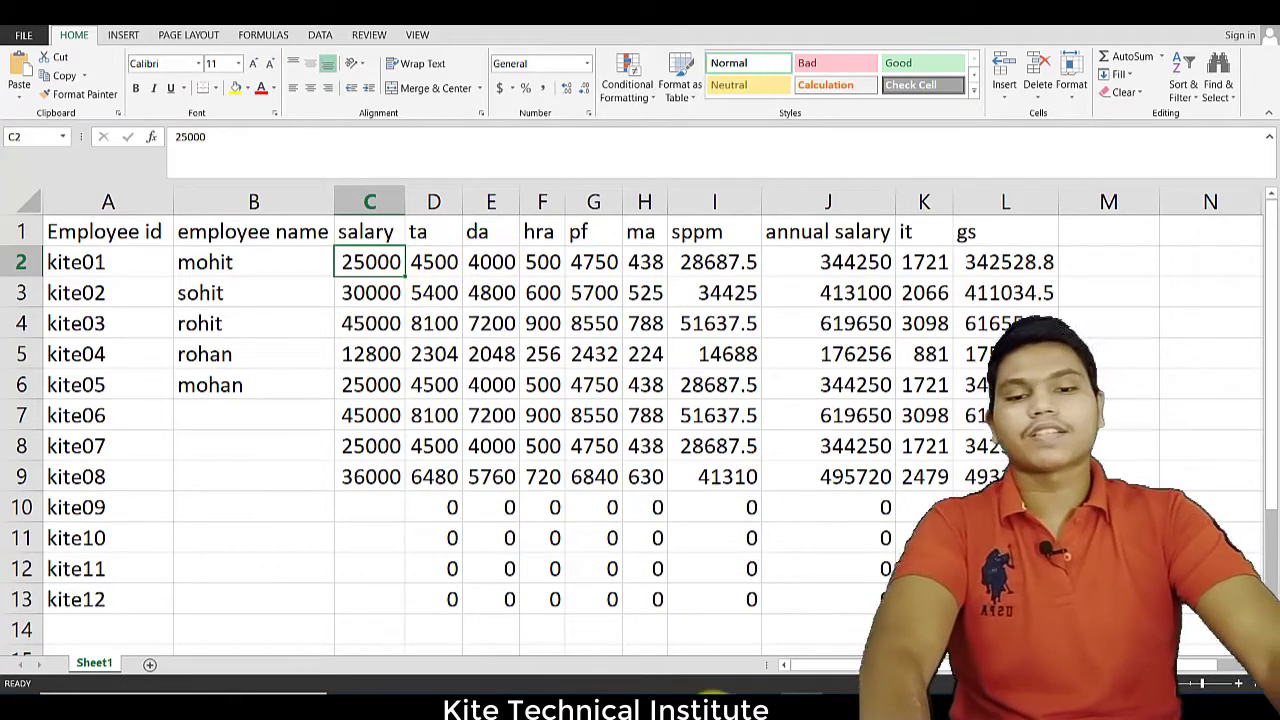
key(alt+Tab)
text(c2*18/100)
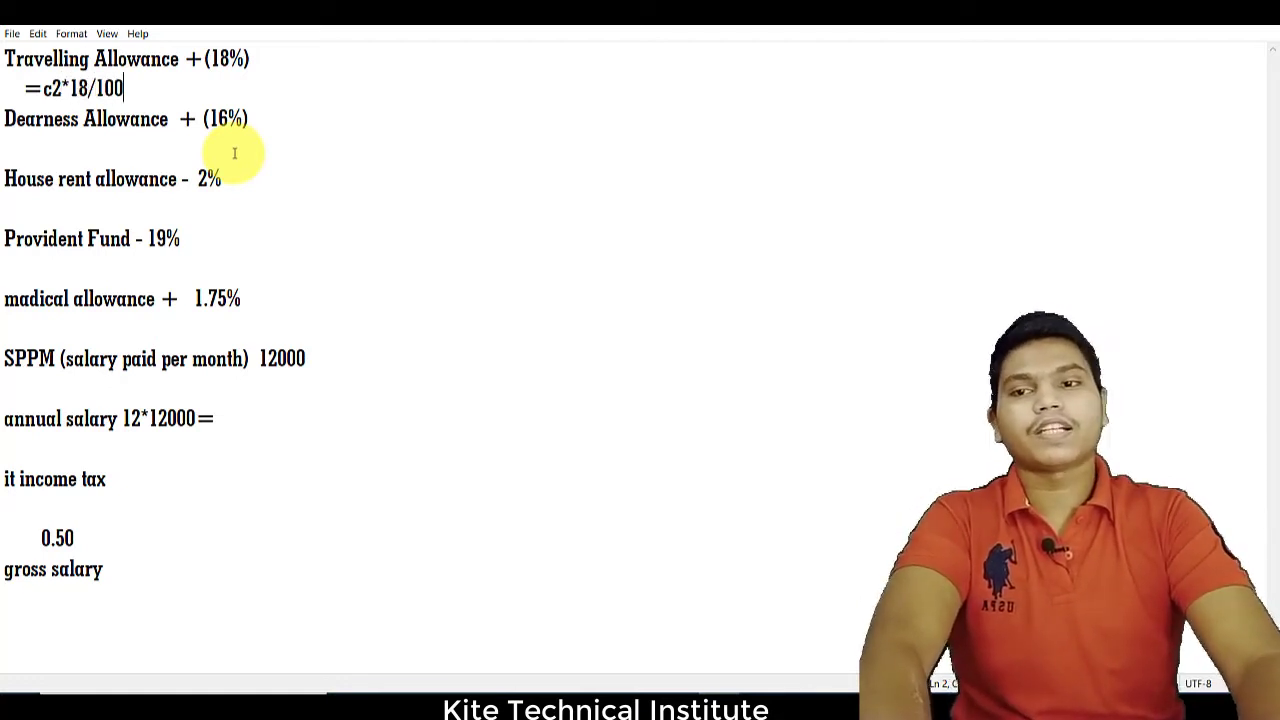
text( (enter))
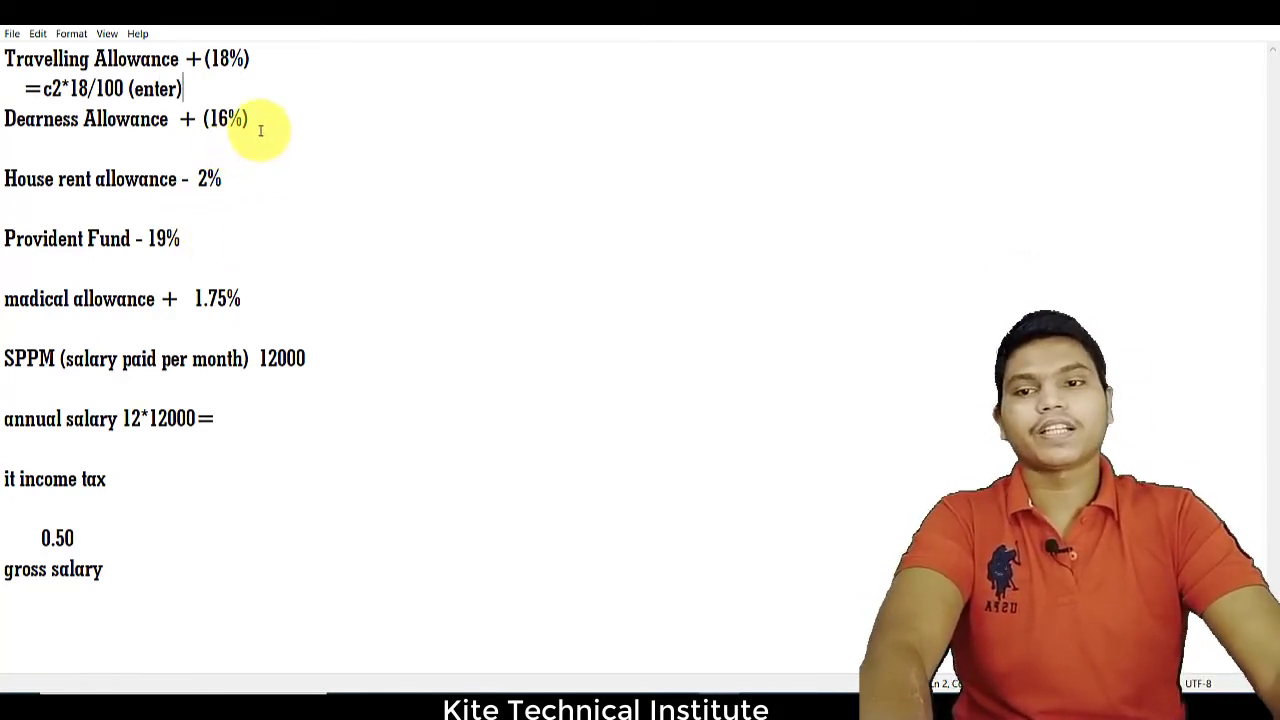
Step: Add the formula line "=c2*16/100 (enter)" under the Dearness Allowance heading in the notes
click(260, 130)
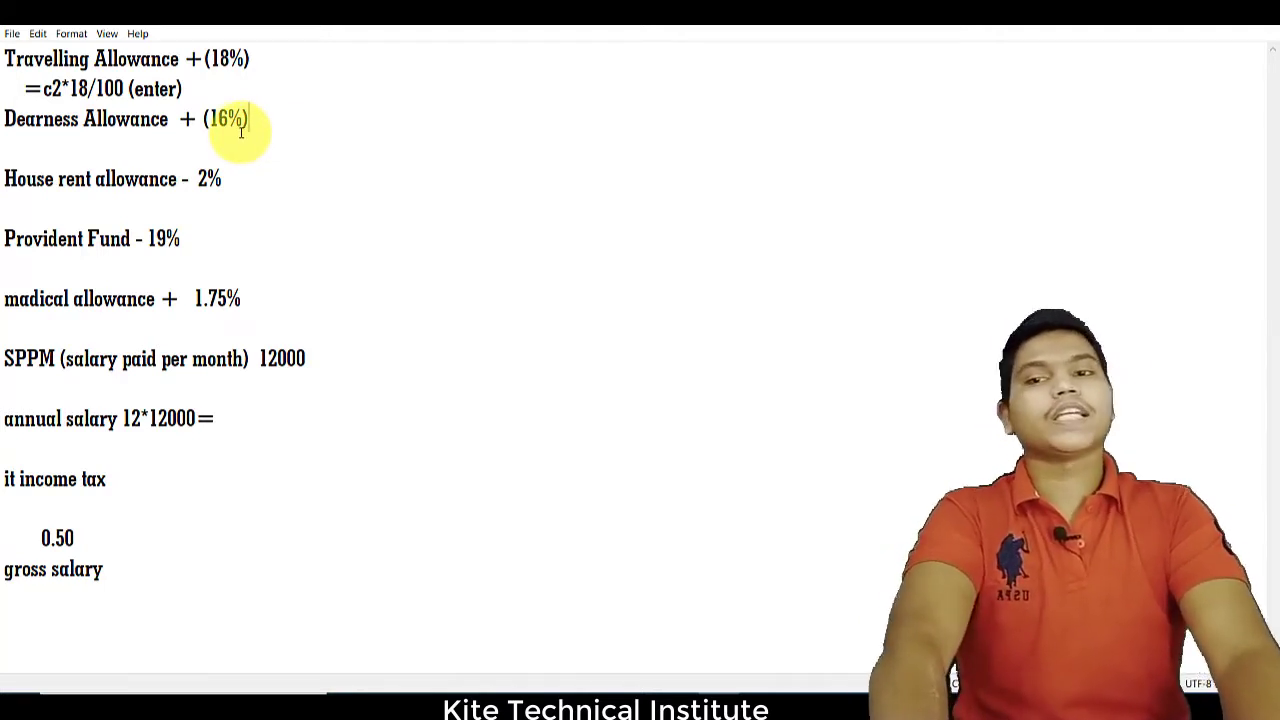
key(Return)
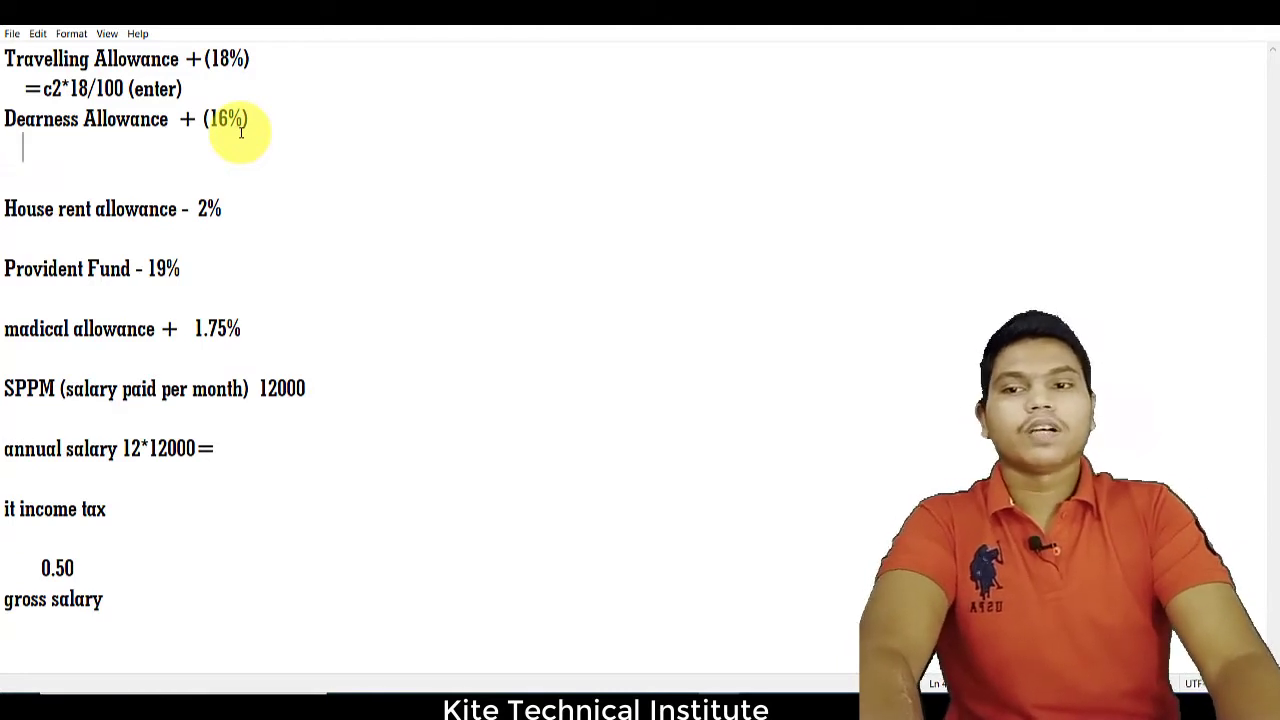
text(=c3)
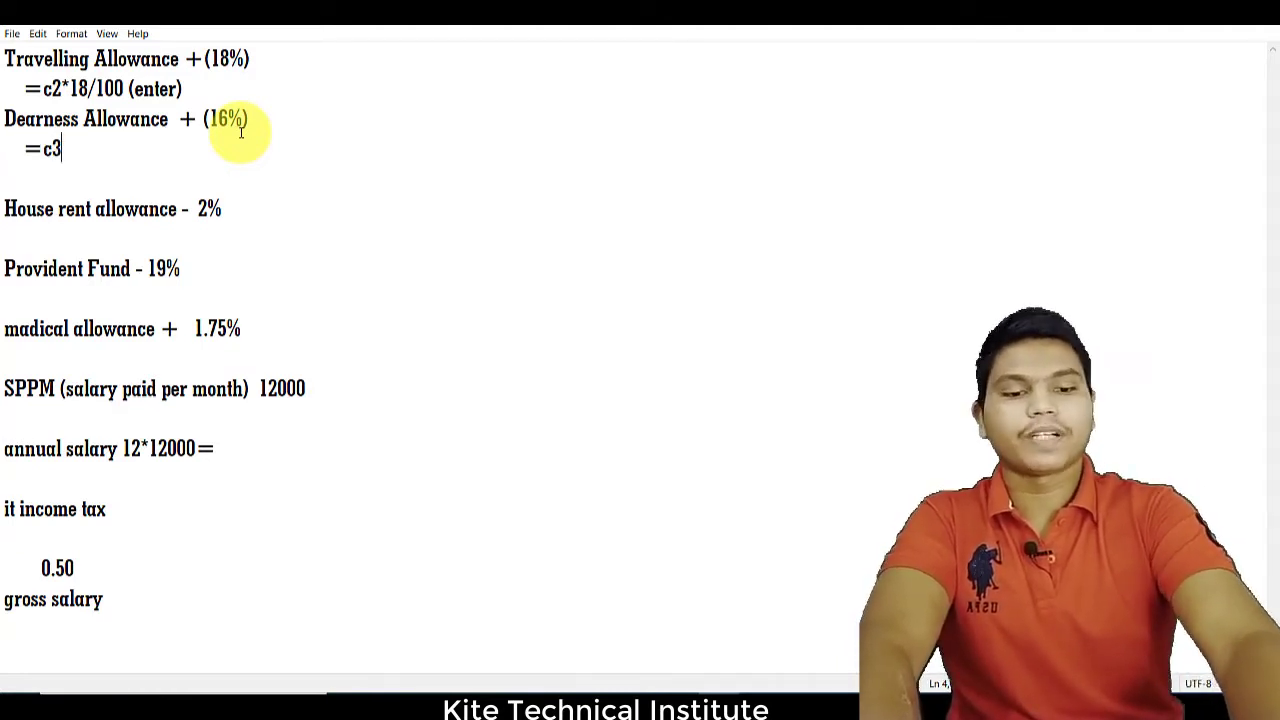
key(BackSpace)
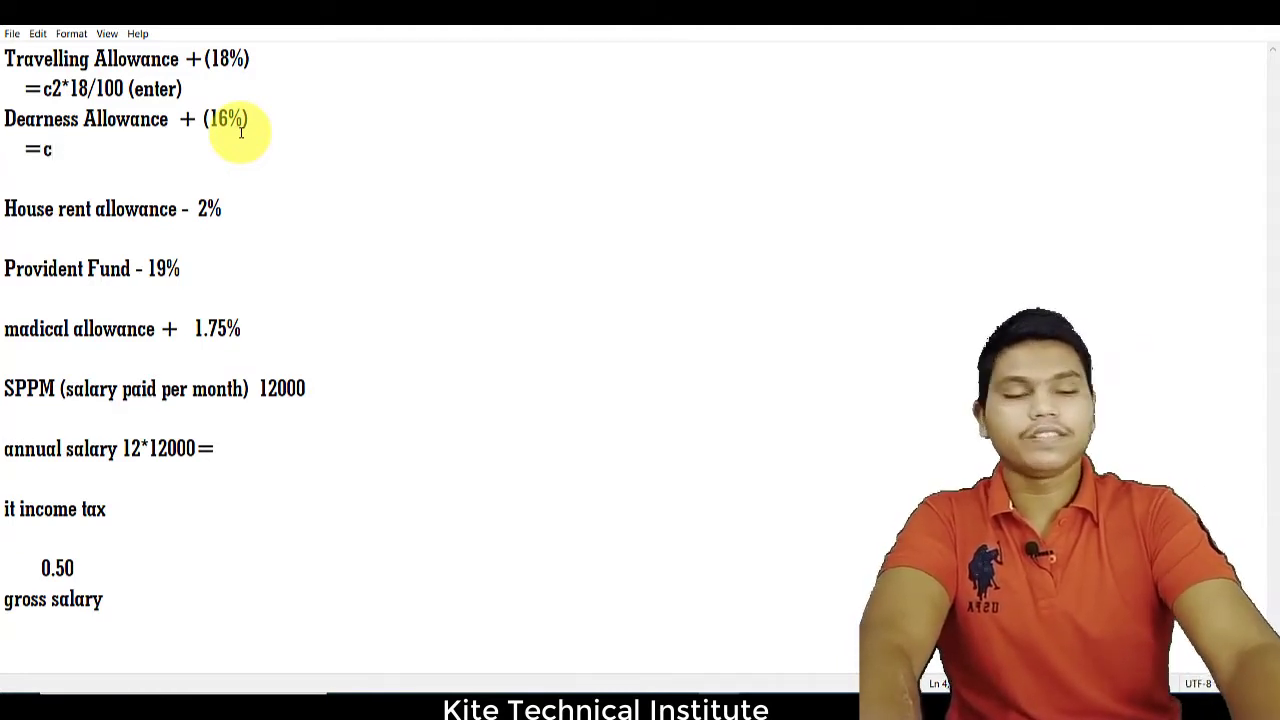
text(2*)
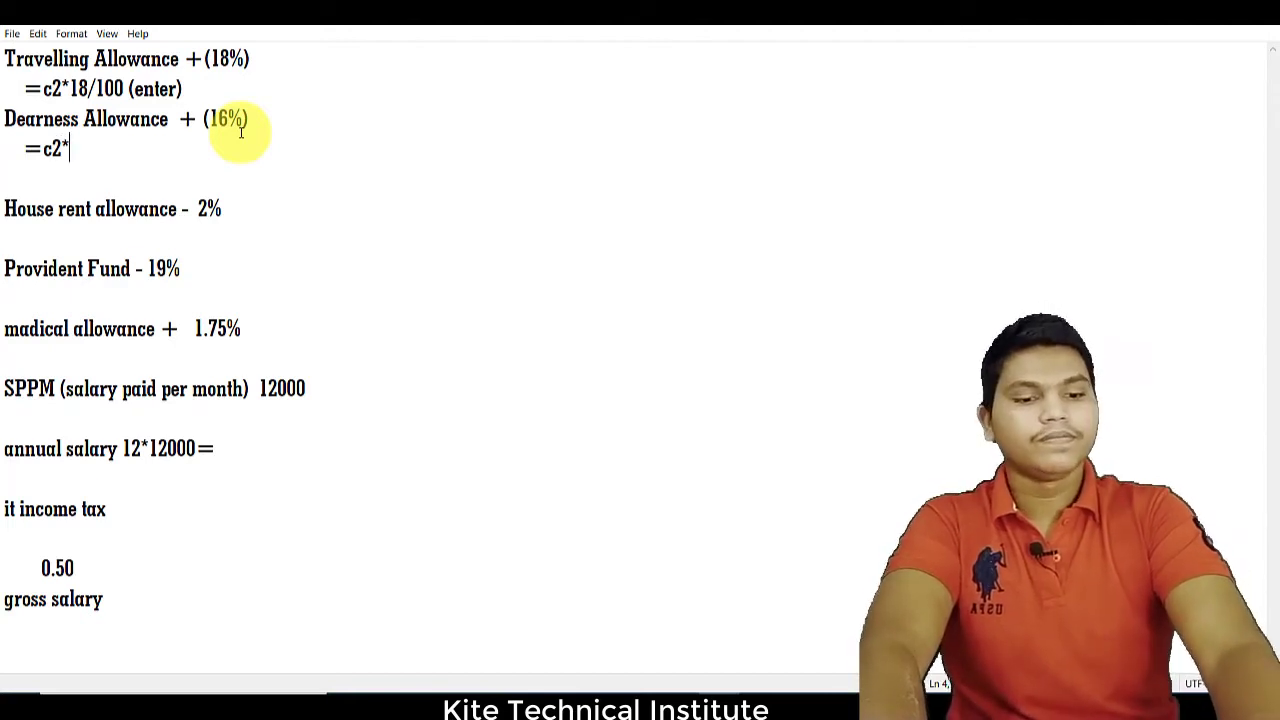
text(16/10)
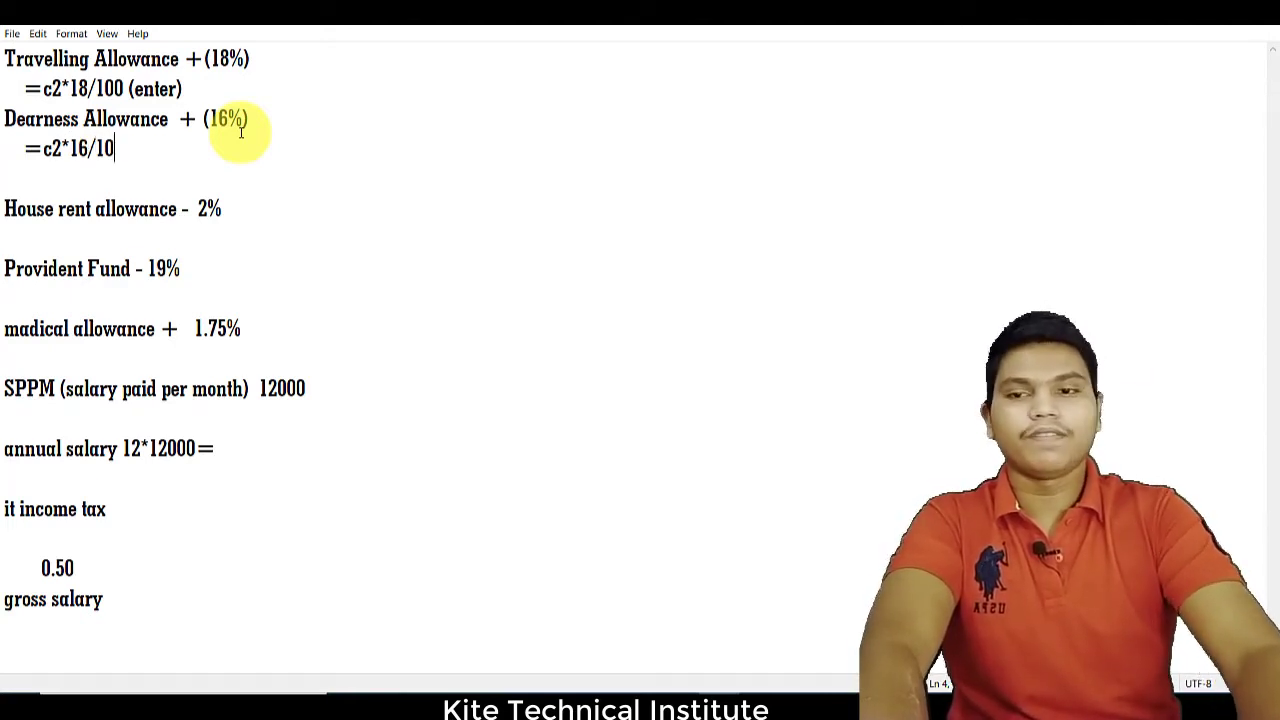
text(0 ()
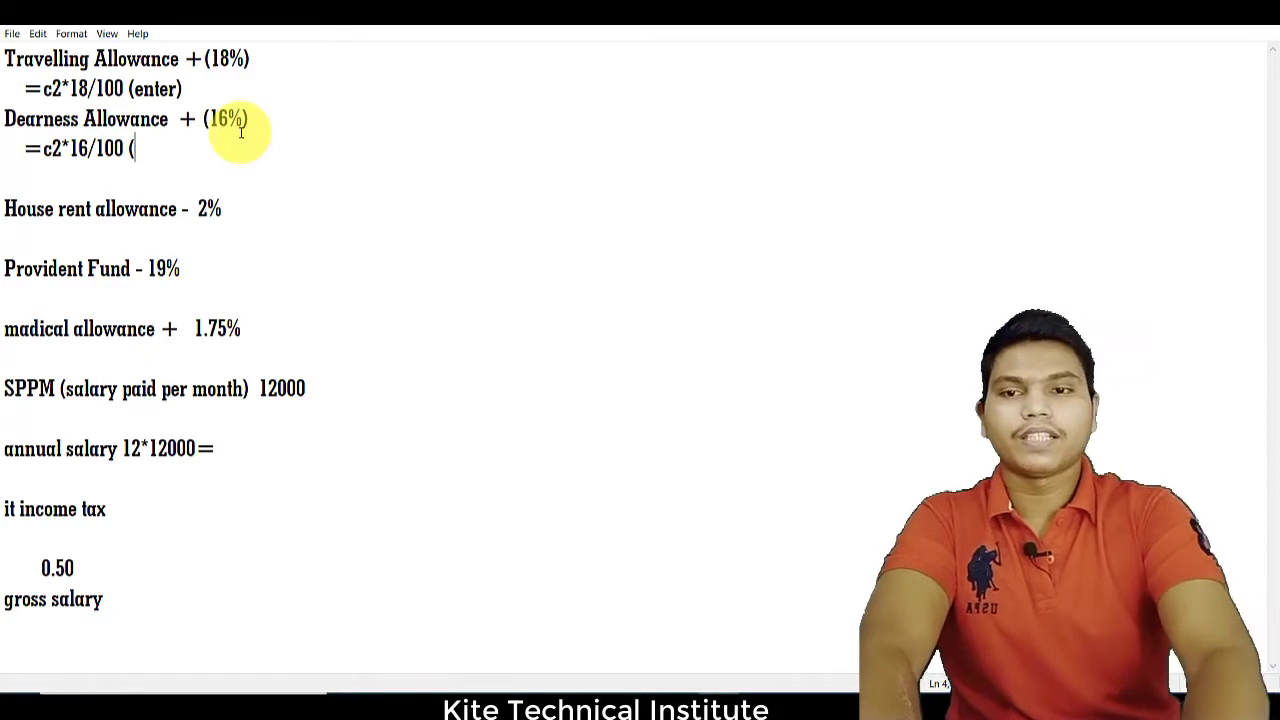
text(enter)
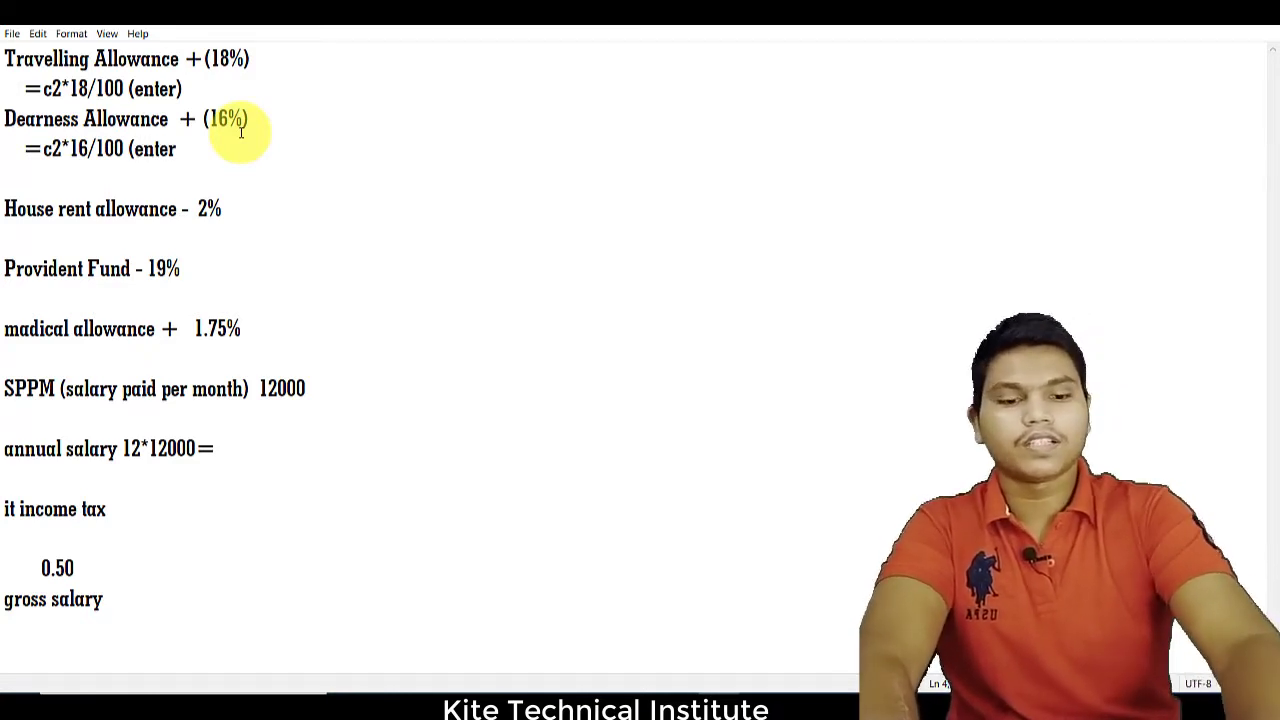
text())
key(Down)
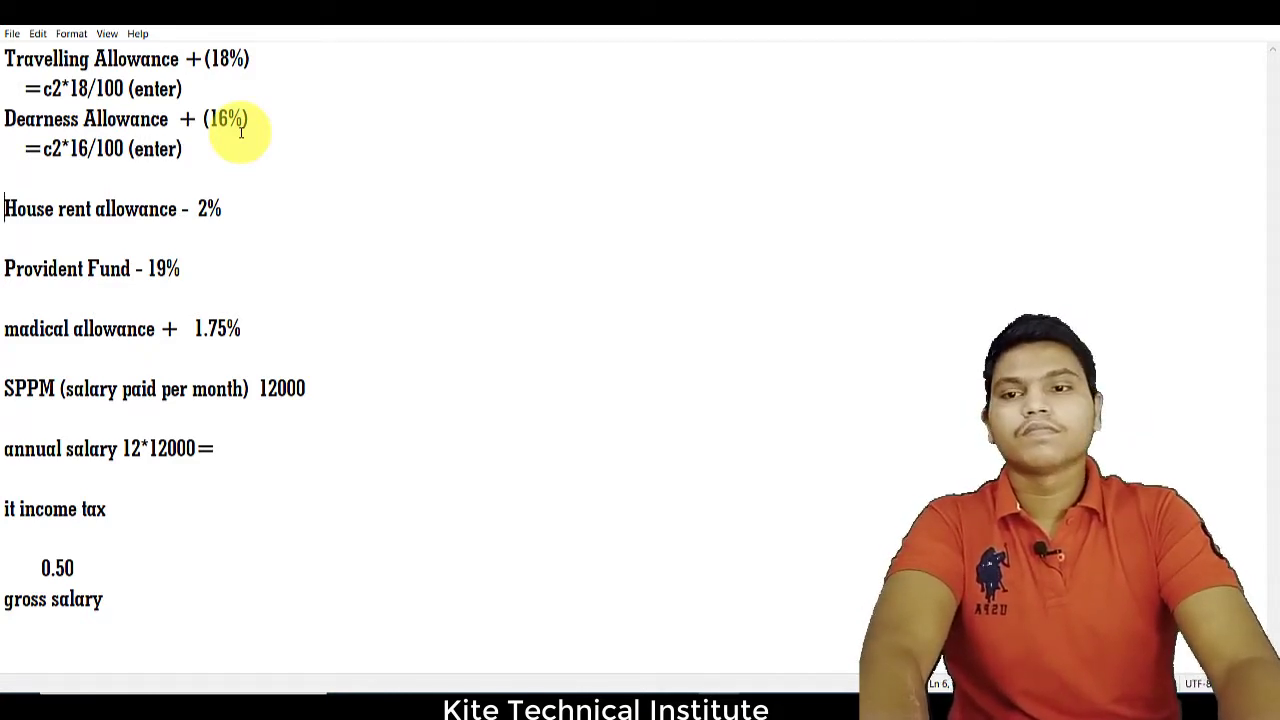
Step: Add the formula line "=c2*2/100 (enter)" under the House rent allowance heading
click(225, 211)
key(Return)
text(=)
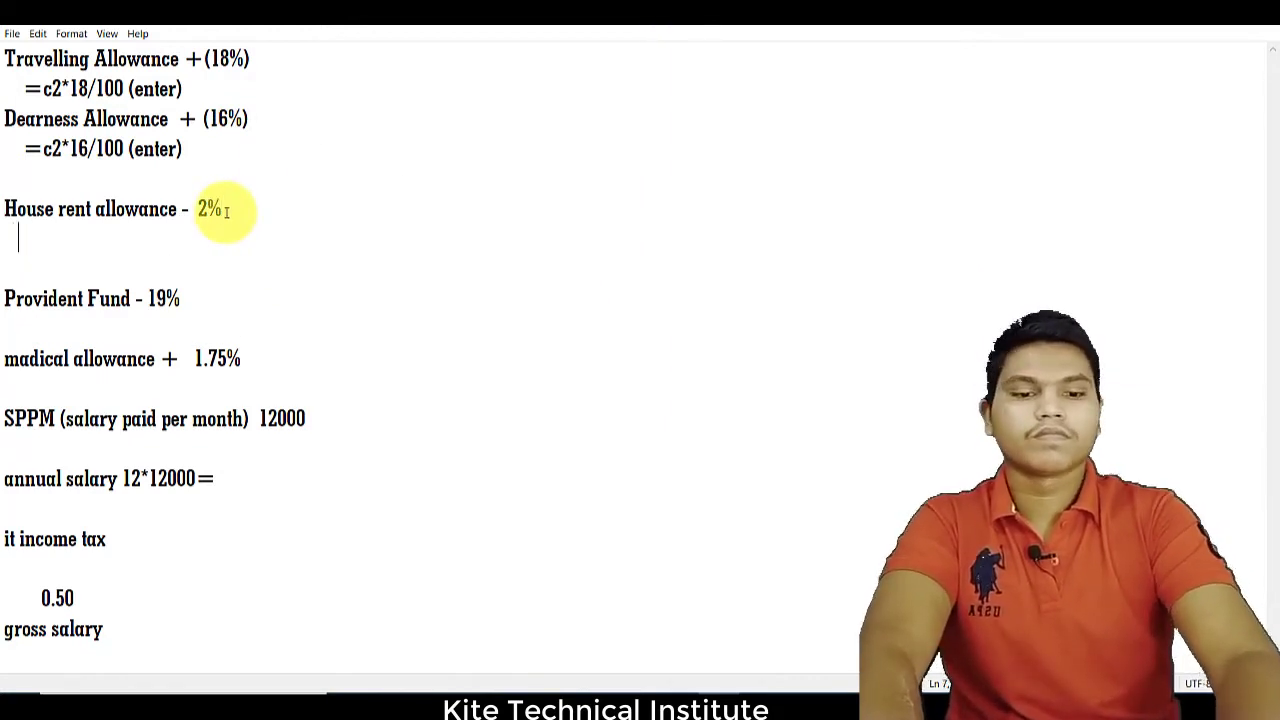
text(c2*)
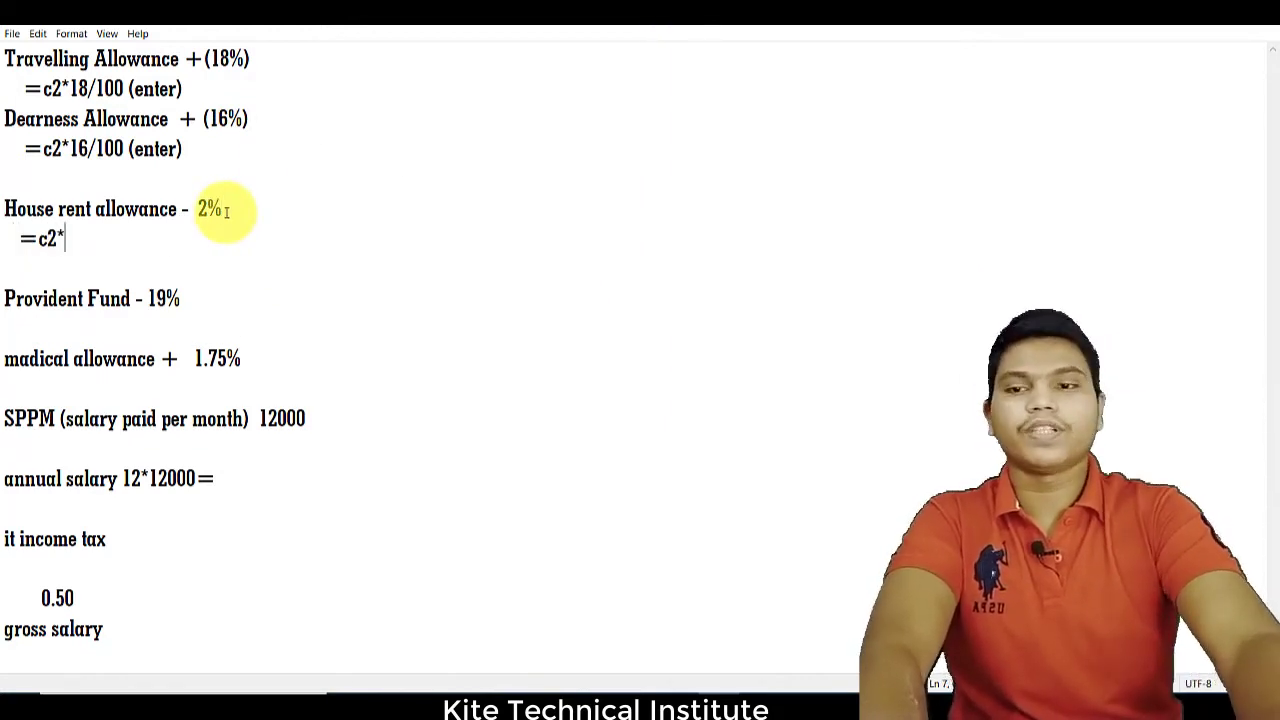
text(2/)
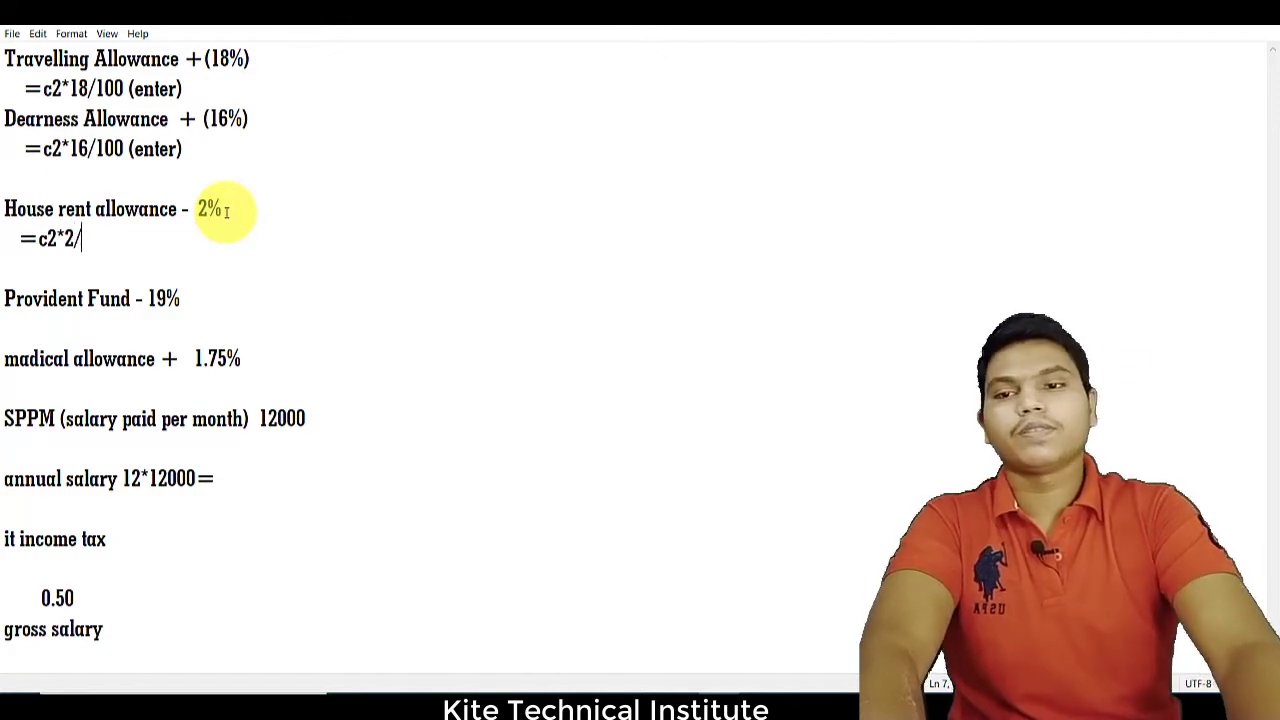
text(100 ()
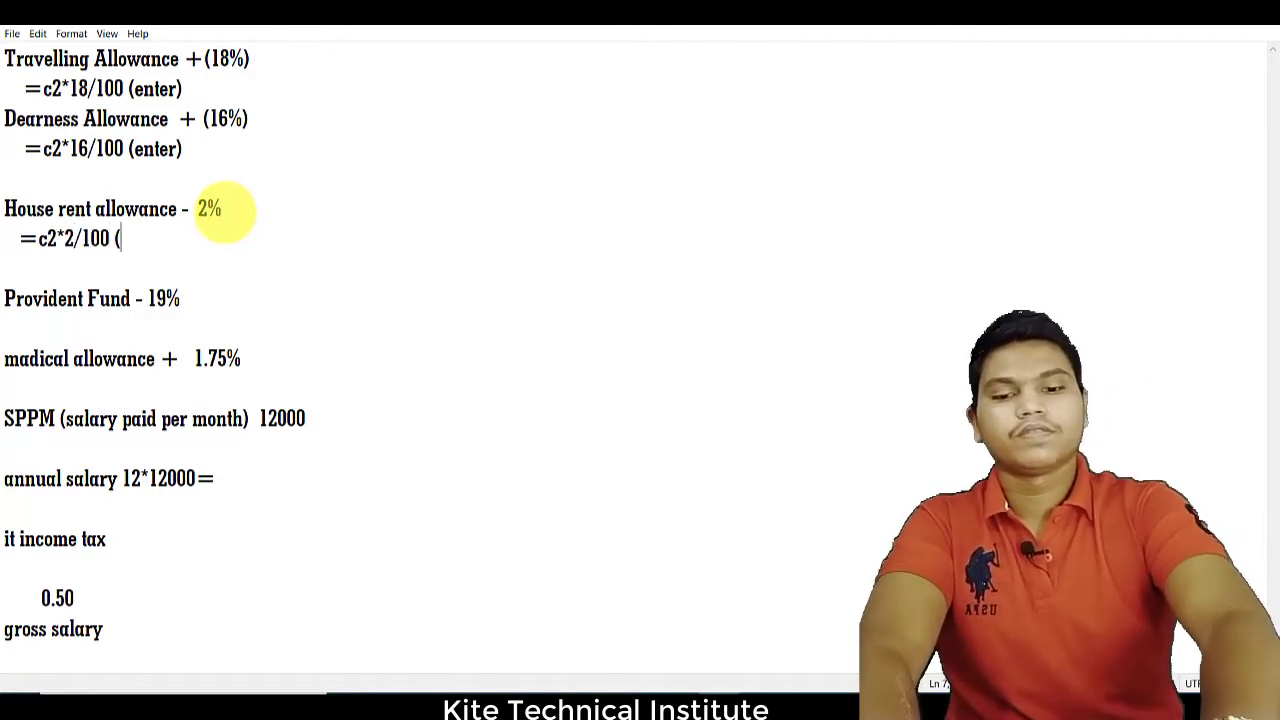
text(enter))
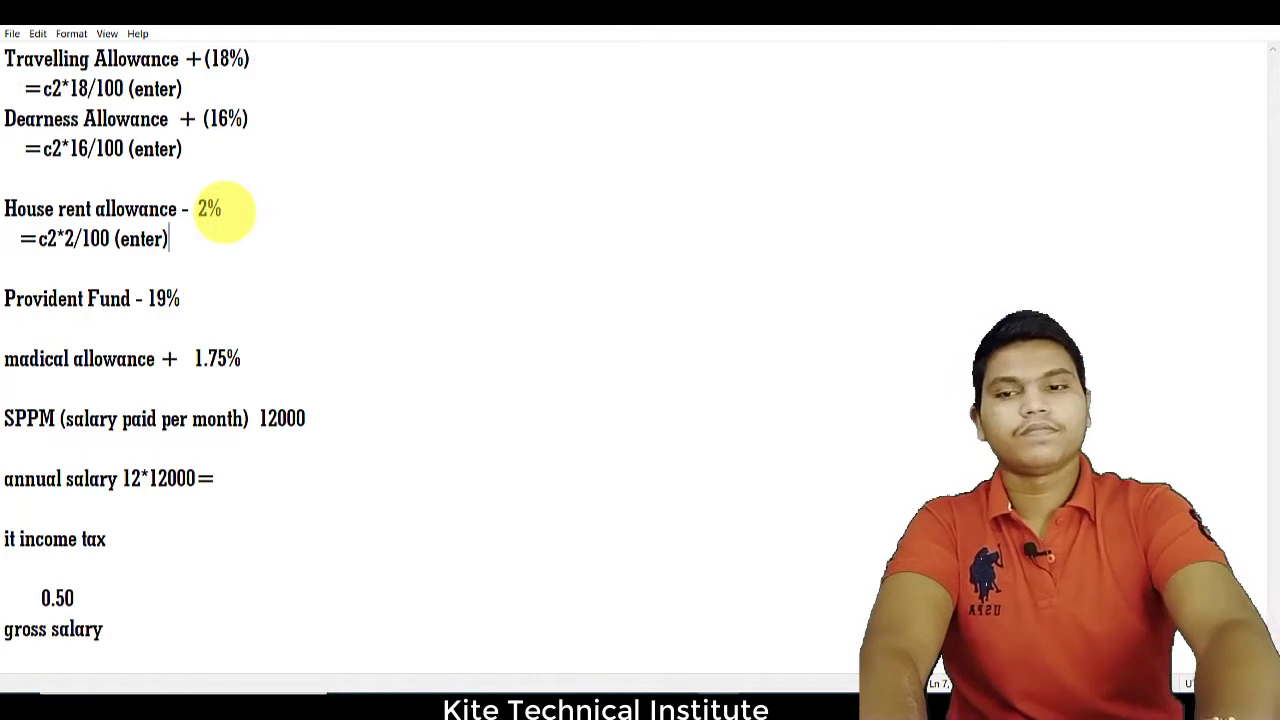
Step: Add the formula line "=c2*19/100 (enter)" under the Provident Fund heading
click(191, 305)
key(Return)
text(=)
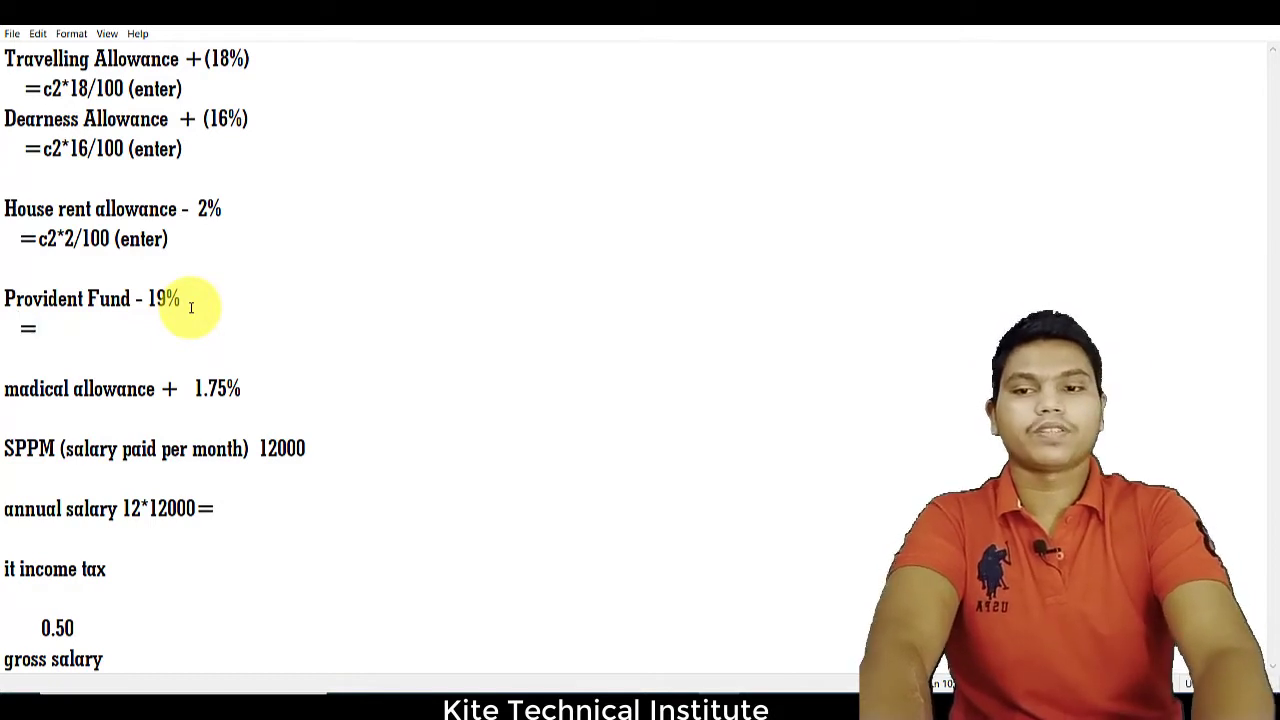
text(c2/)
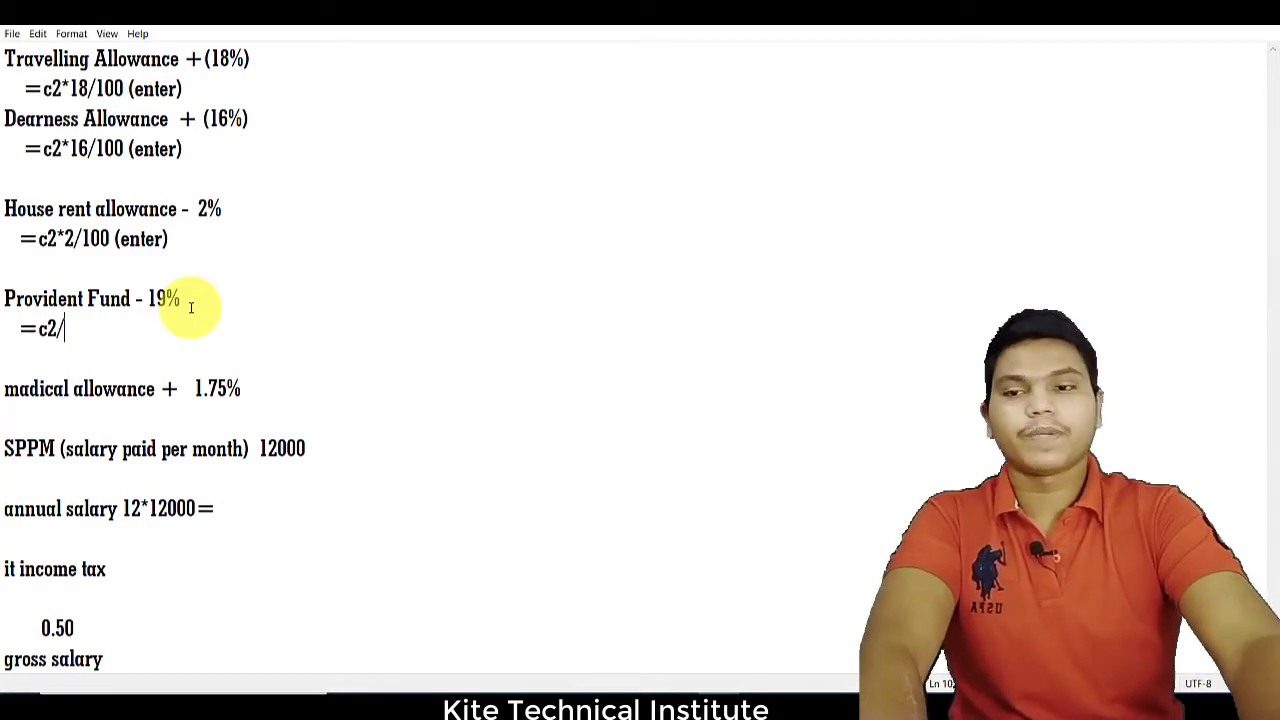
key(BackSpace)
text(*)
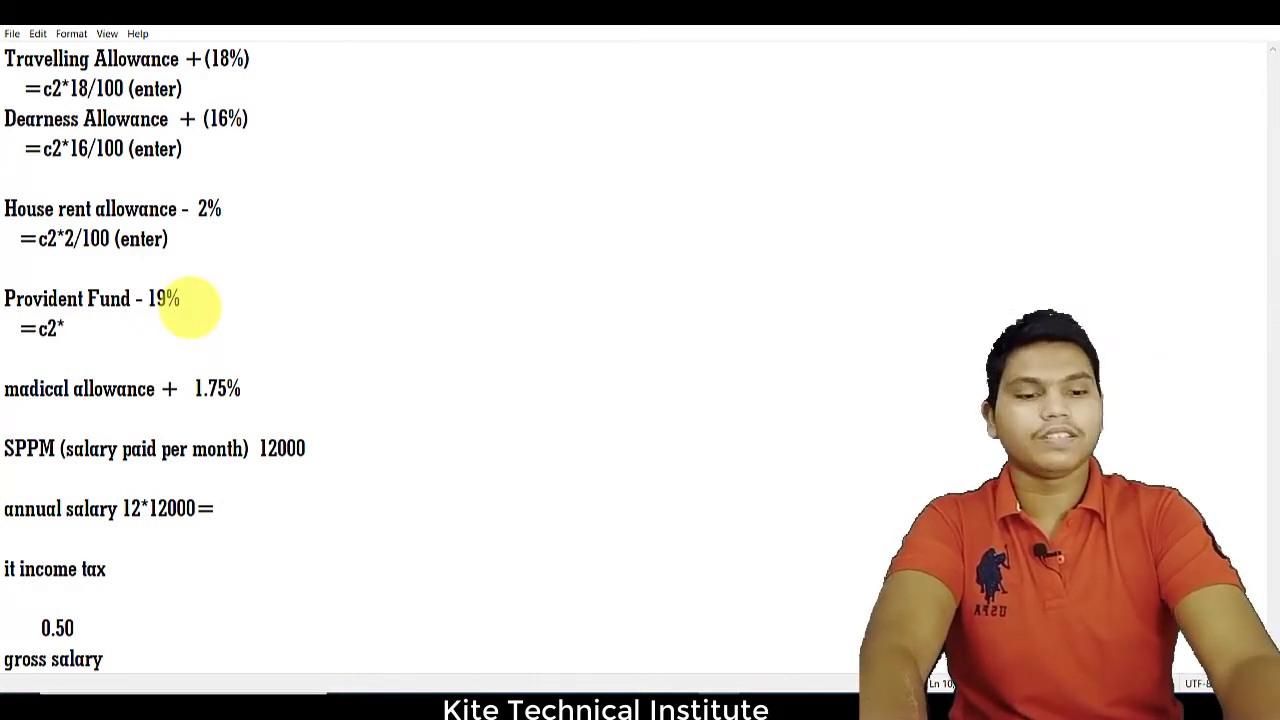
text(19%)
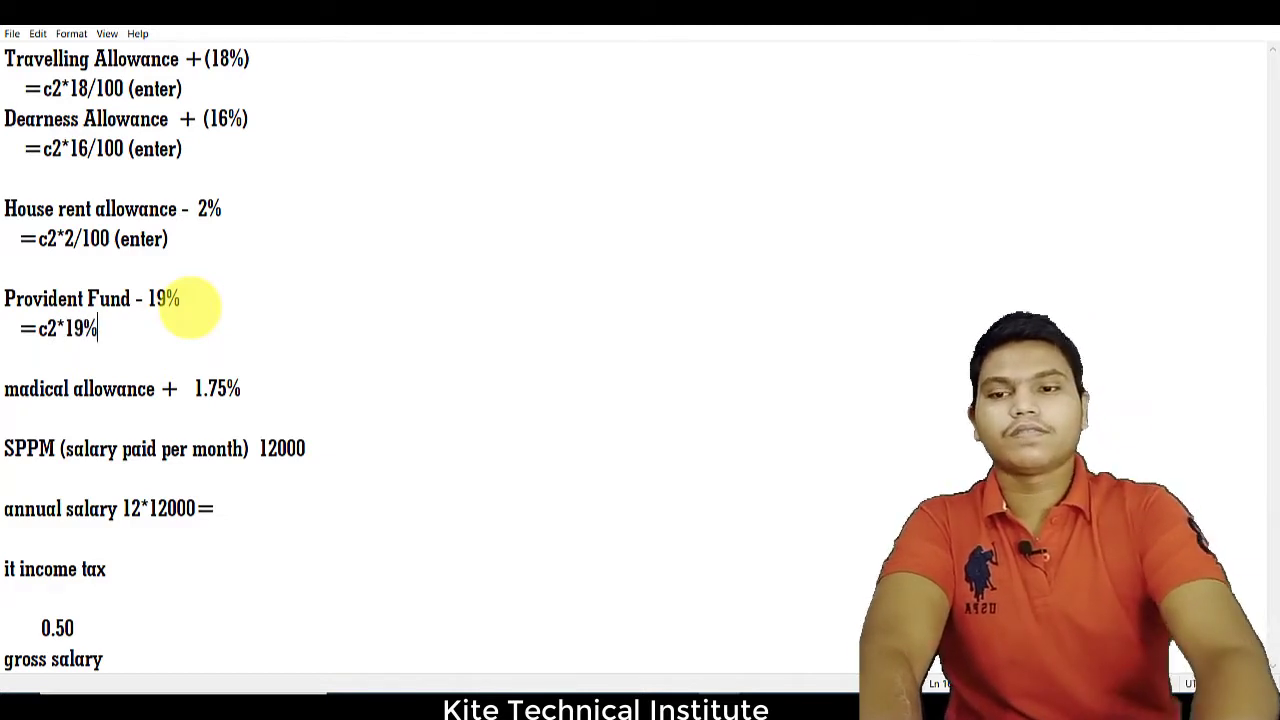
key(BackSpace)
text(/)
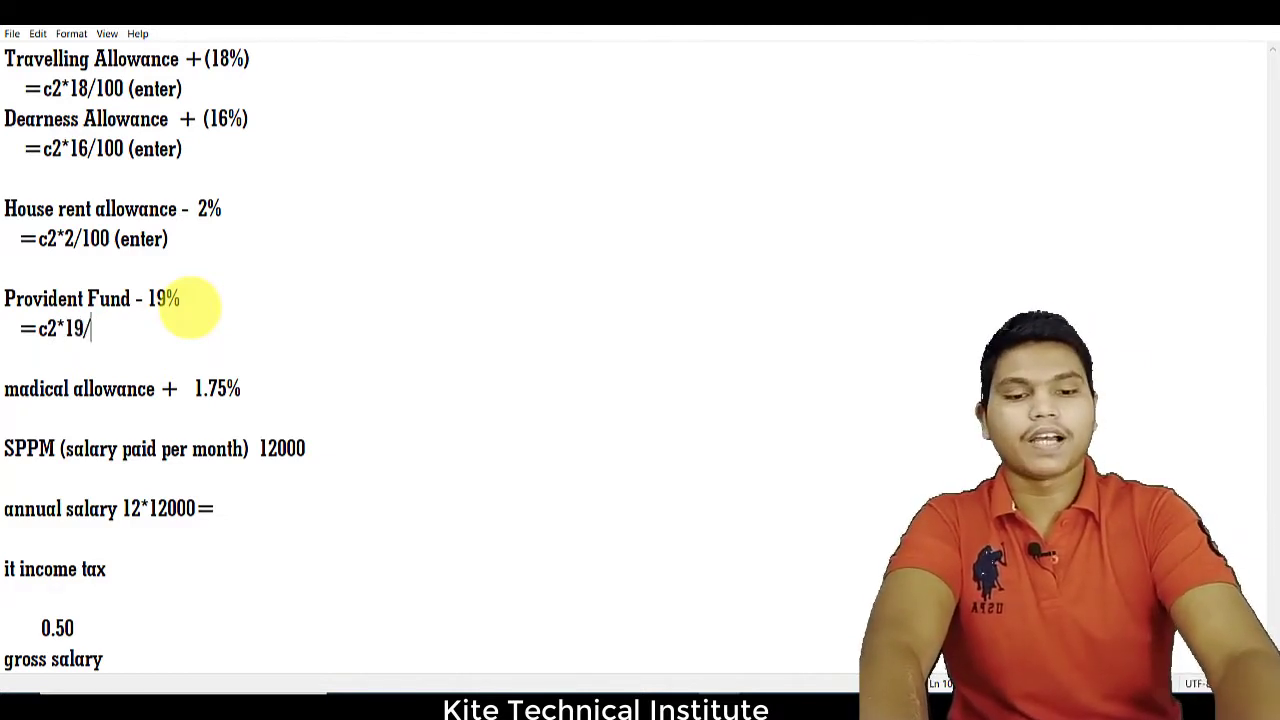
text(100 ()
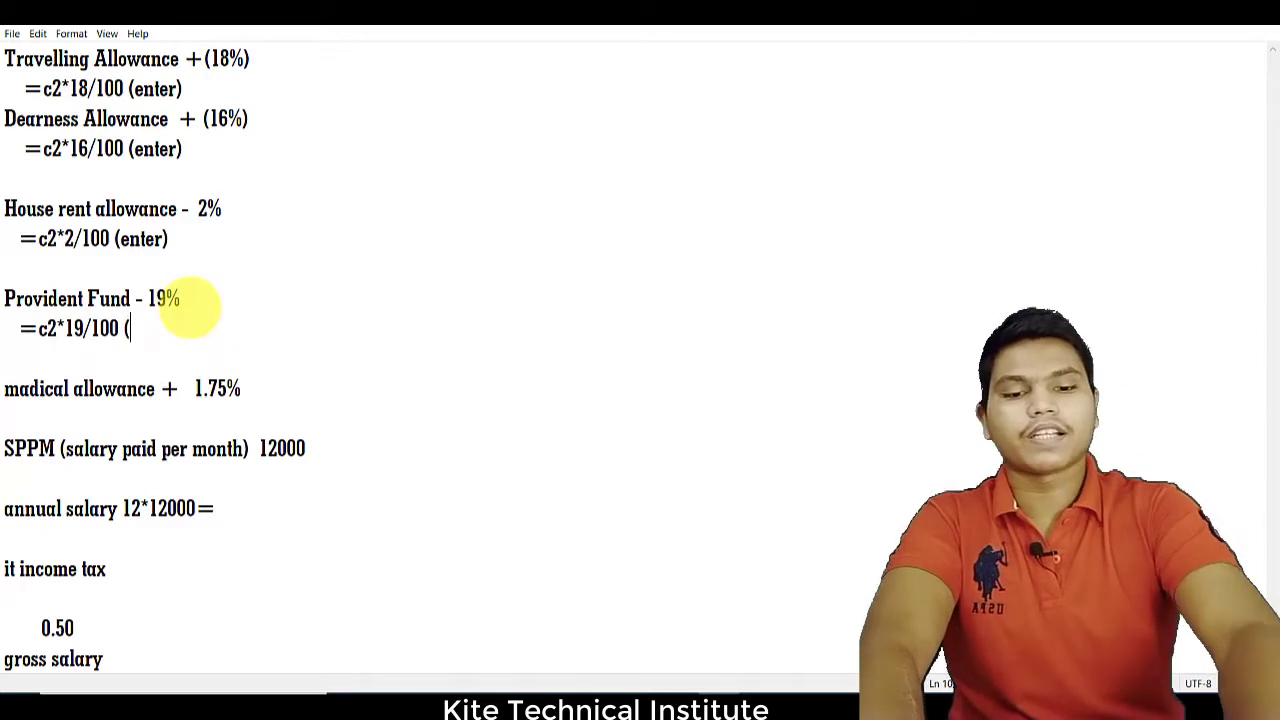
text(enter))
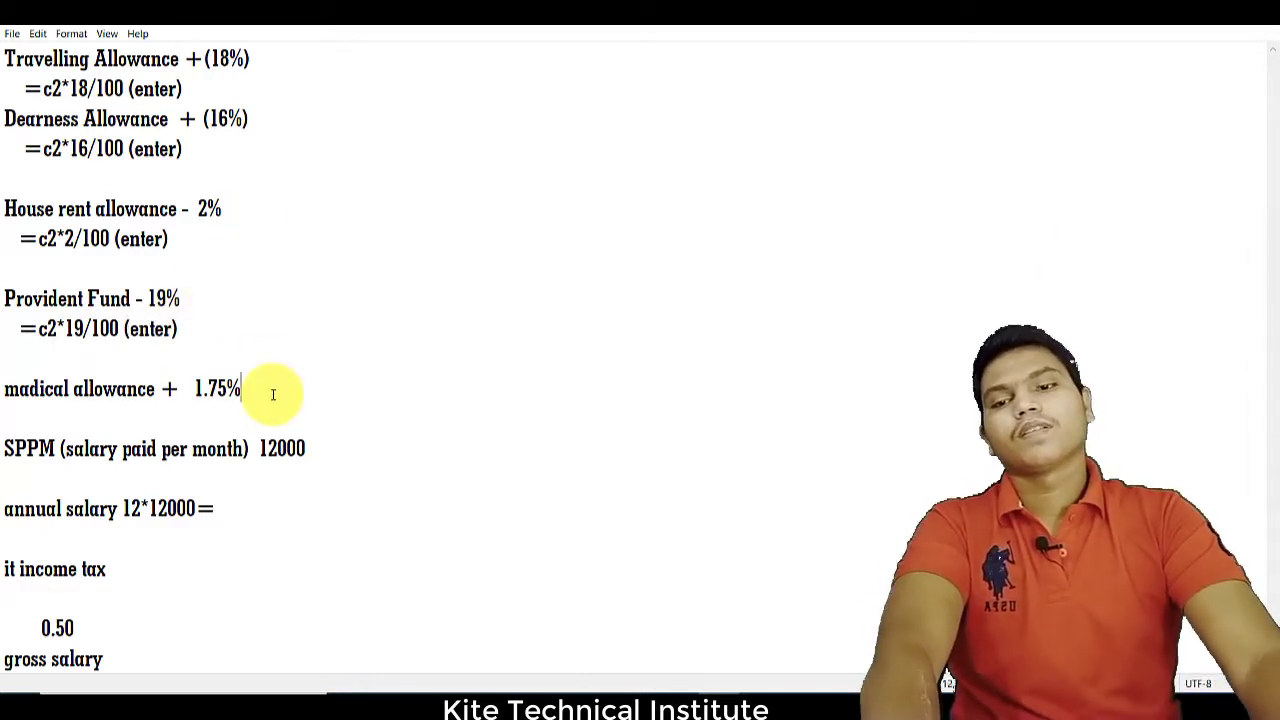
Step: End the madical allowance heading with a period and add the formula line "=c2*1.75/100 (enter)" beneath it
text(.)
key(Return)
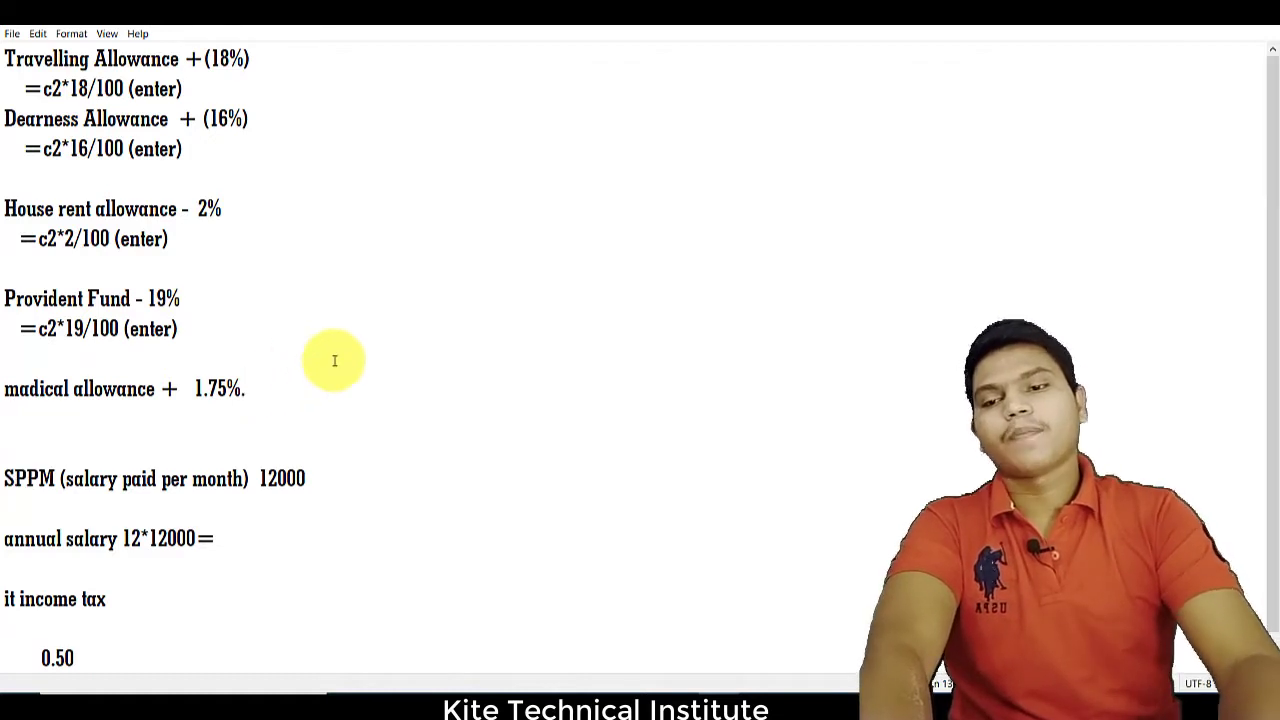
text(=)
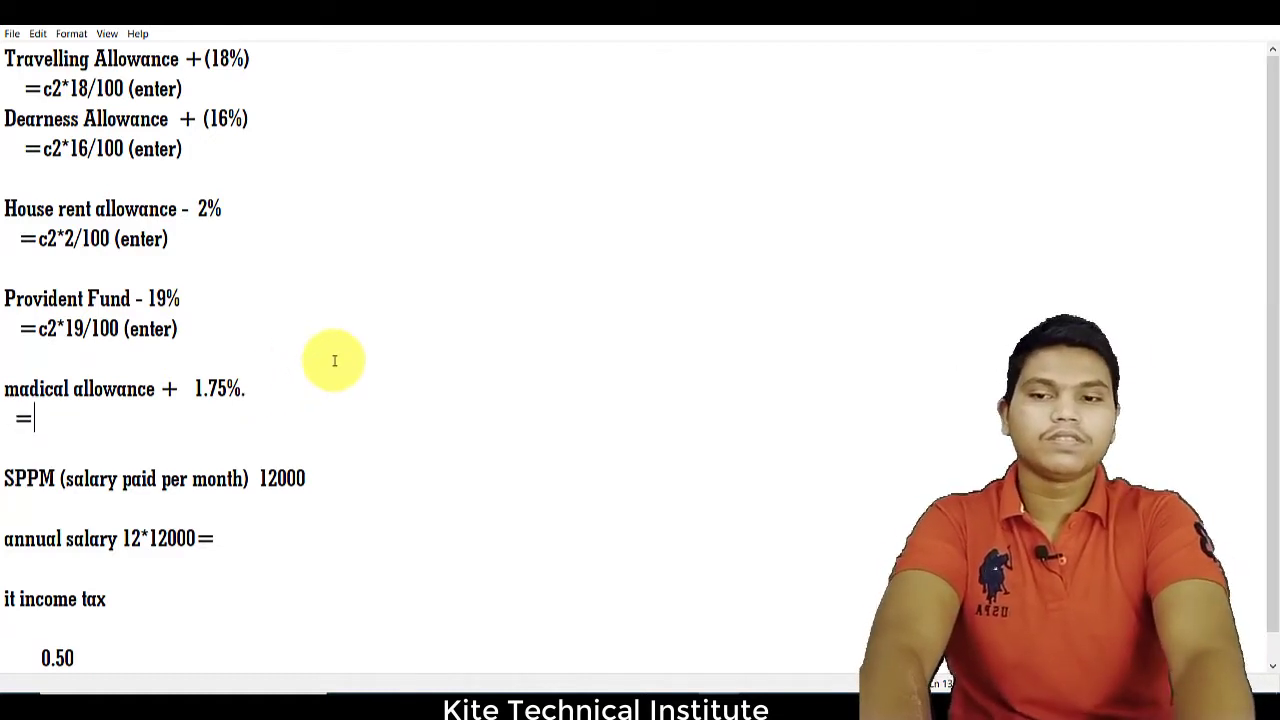
text(c2*)
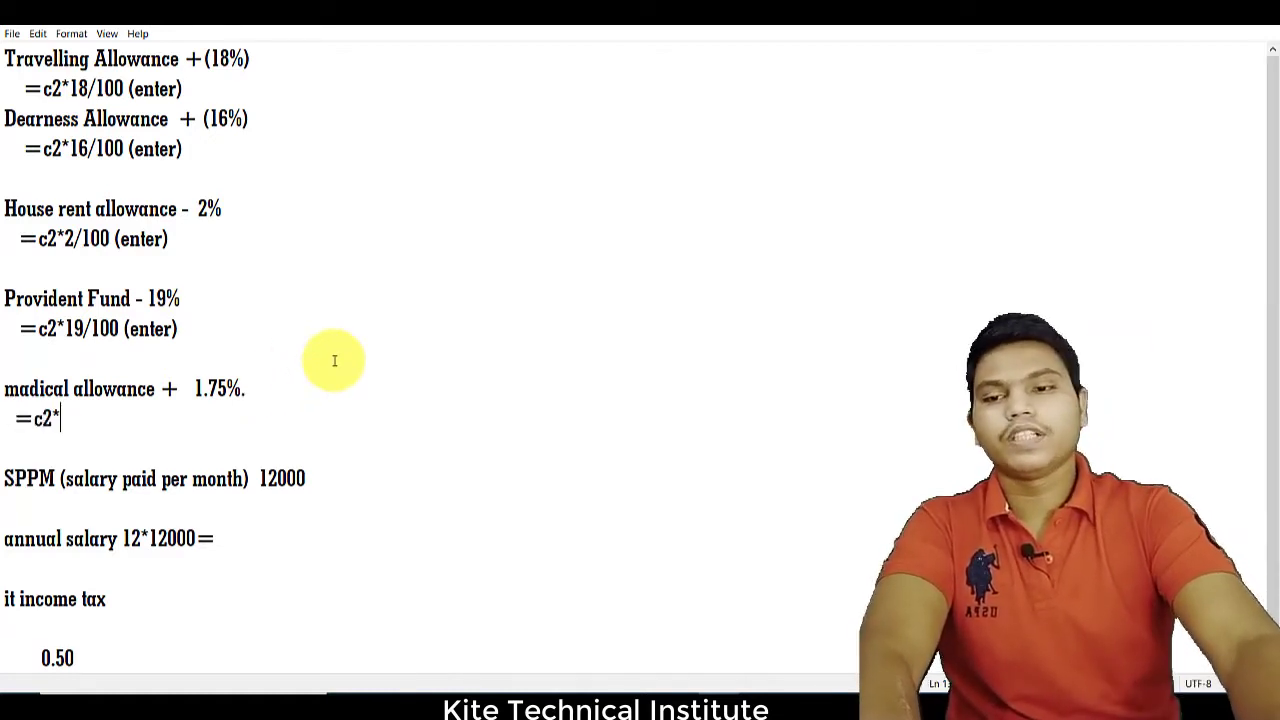
text(1.75)
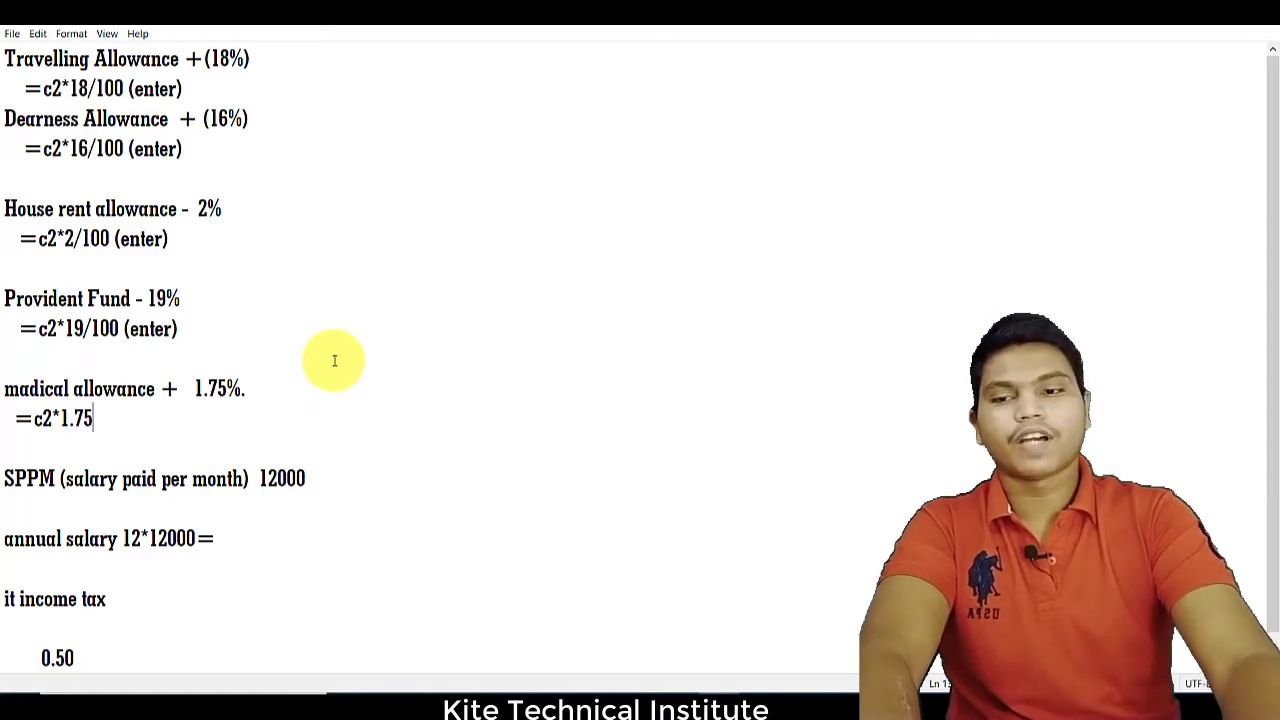
text(/100 )
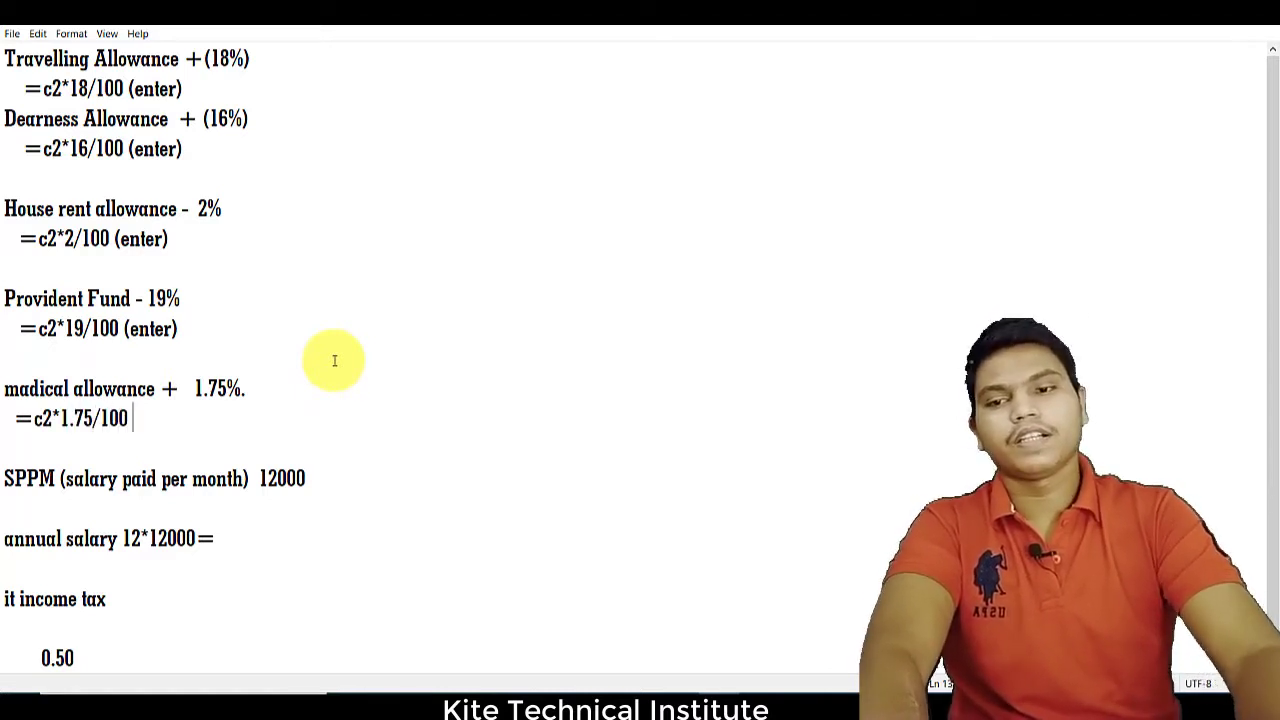
text((enter))
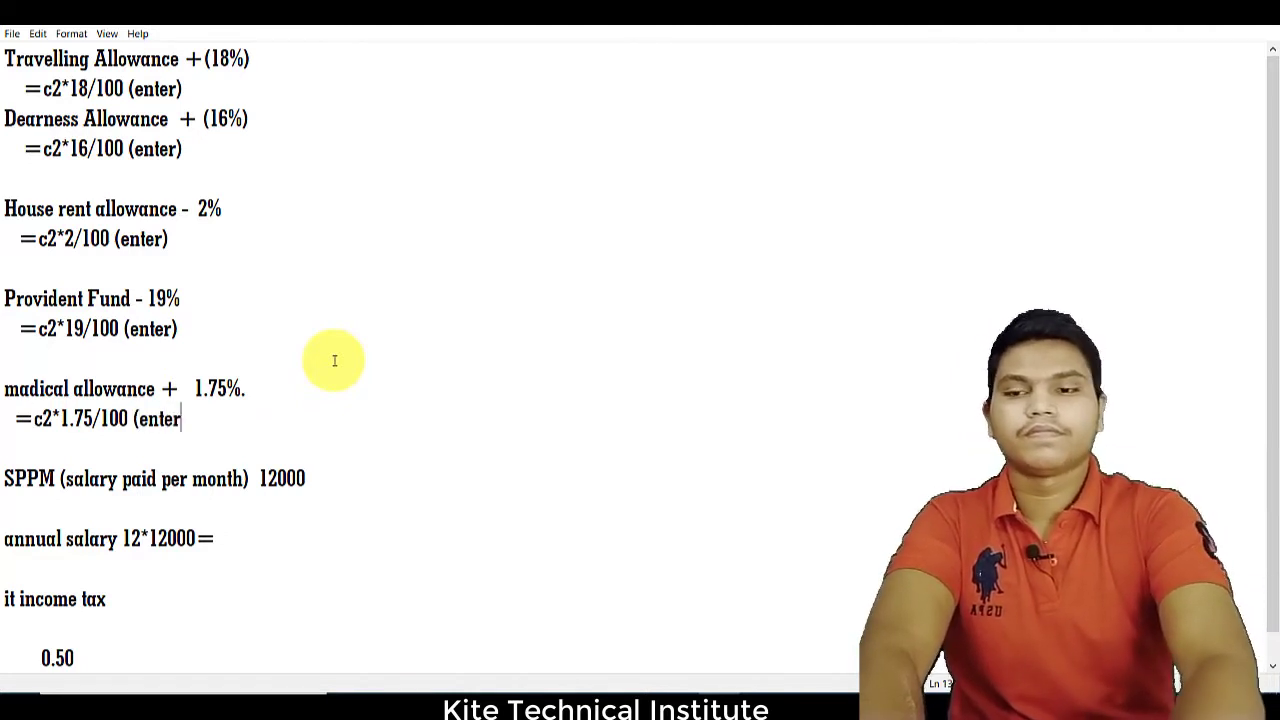
Step: Begin the formula line under the SPPM (salary paid per month) heading with "=c2+d2+e2-"
key(Down)
key(Down)
key(Right)
key(Right)
key(Right)
key(Right)
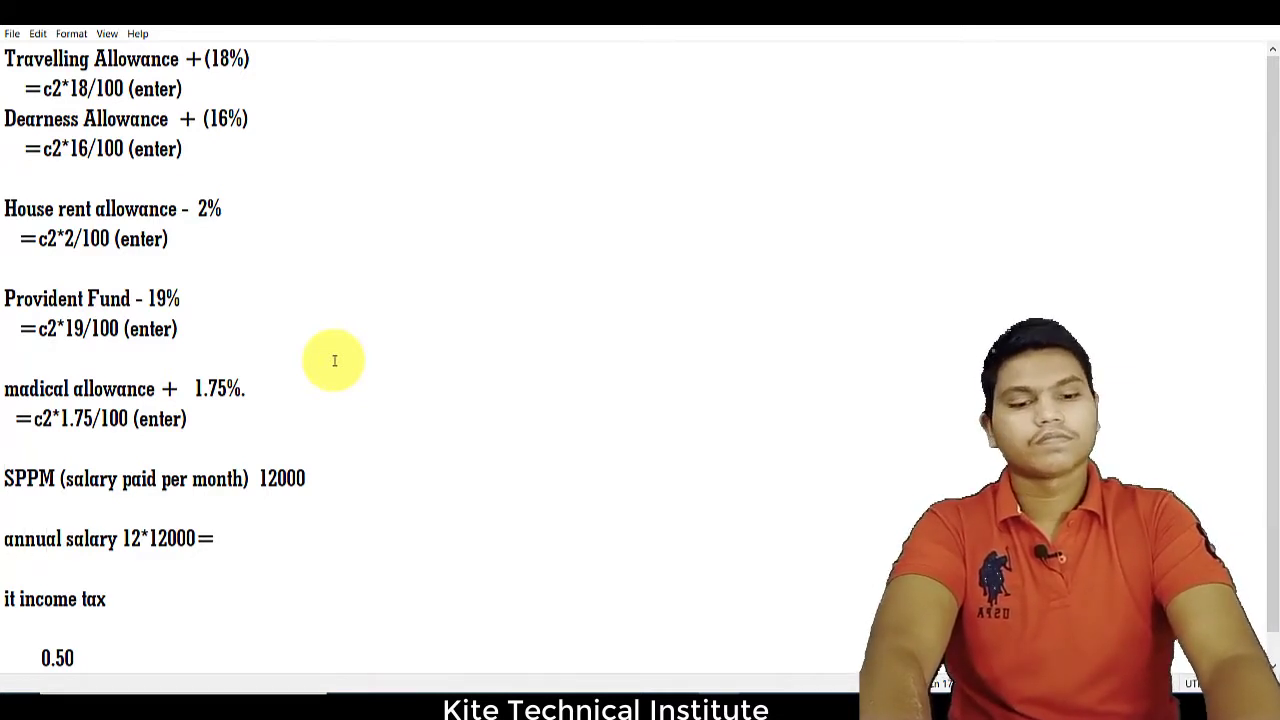
text(=)
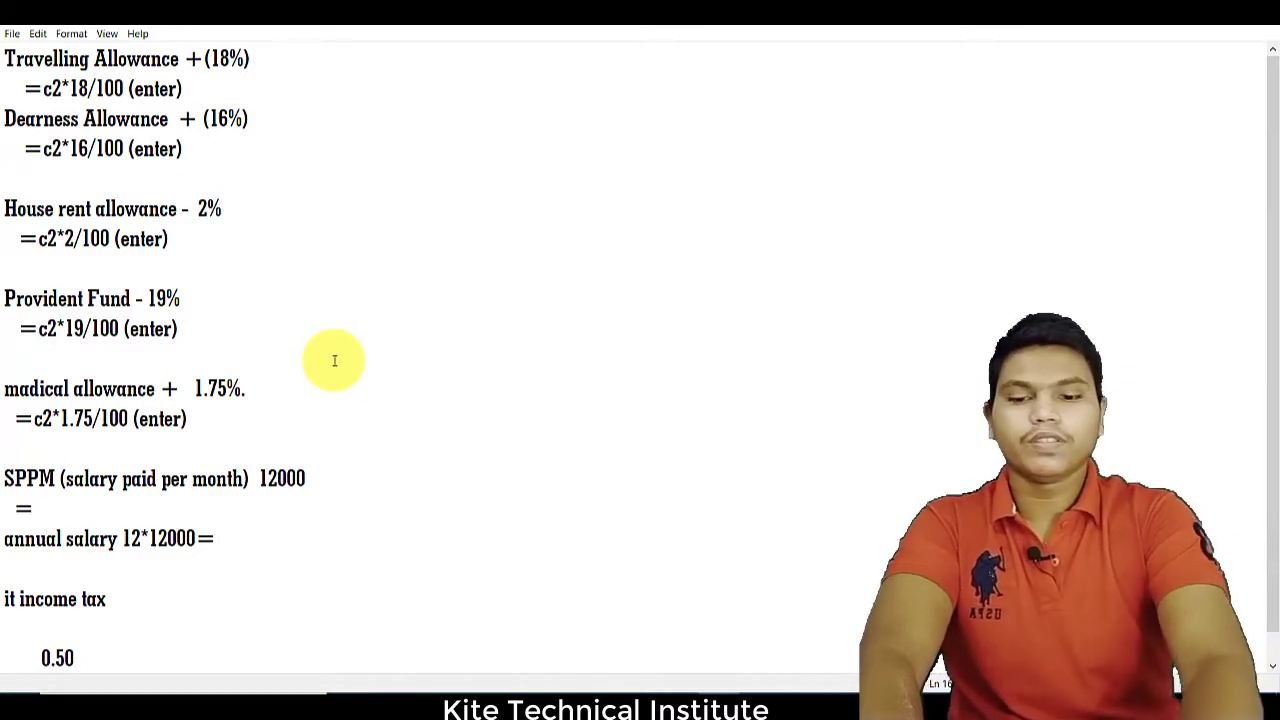
text(c2+)
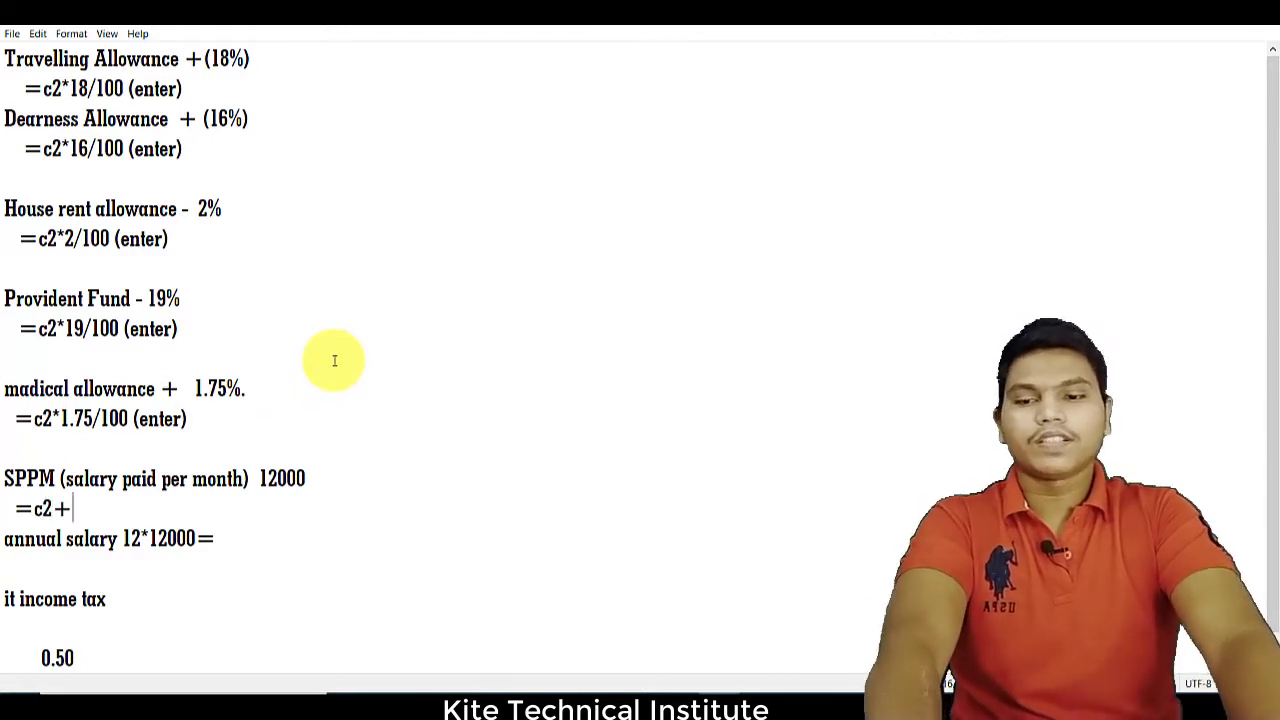
text(d2)
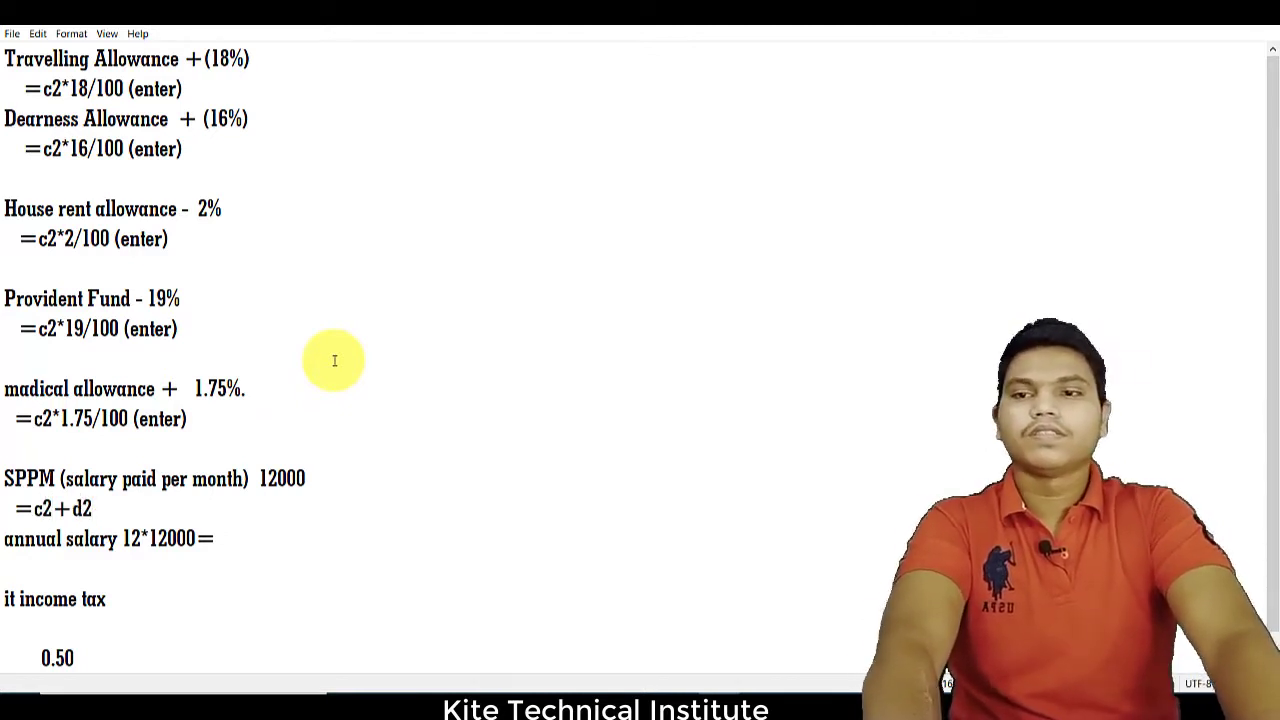
text(+)
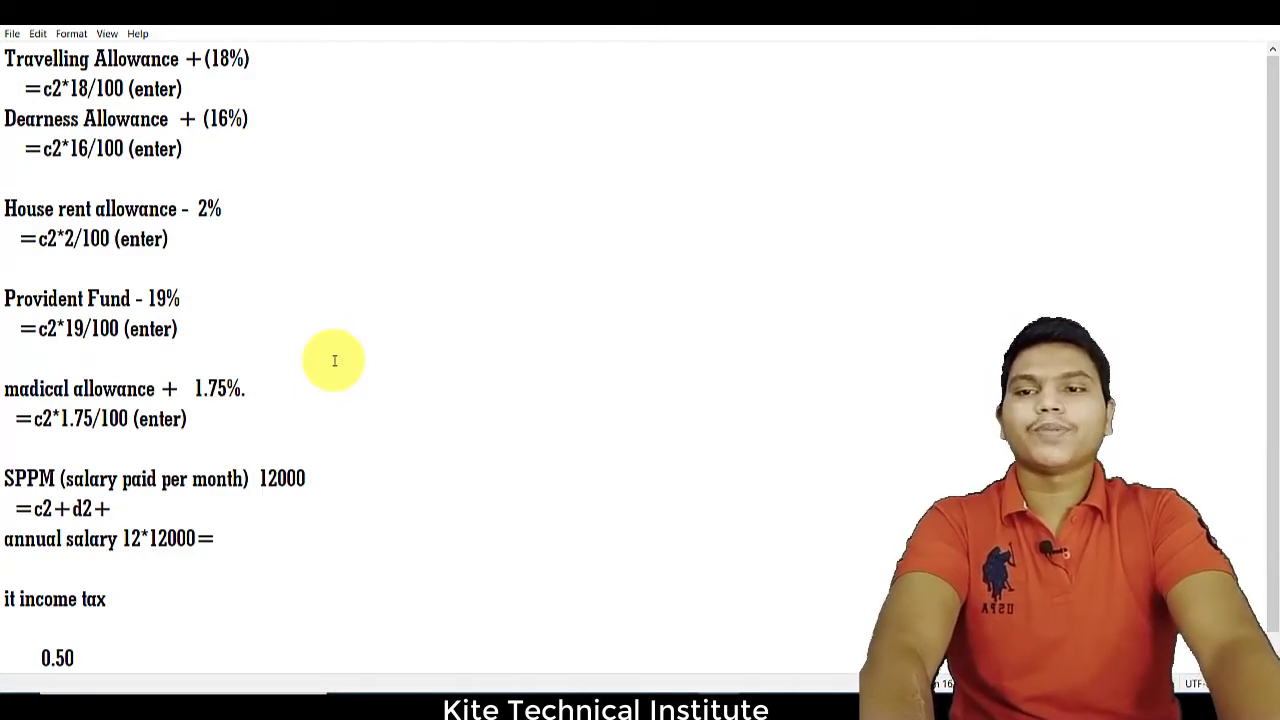
text(e2-)
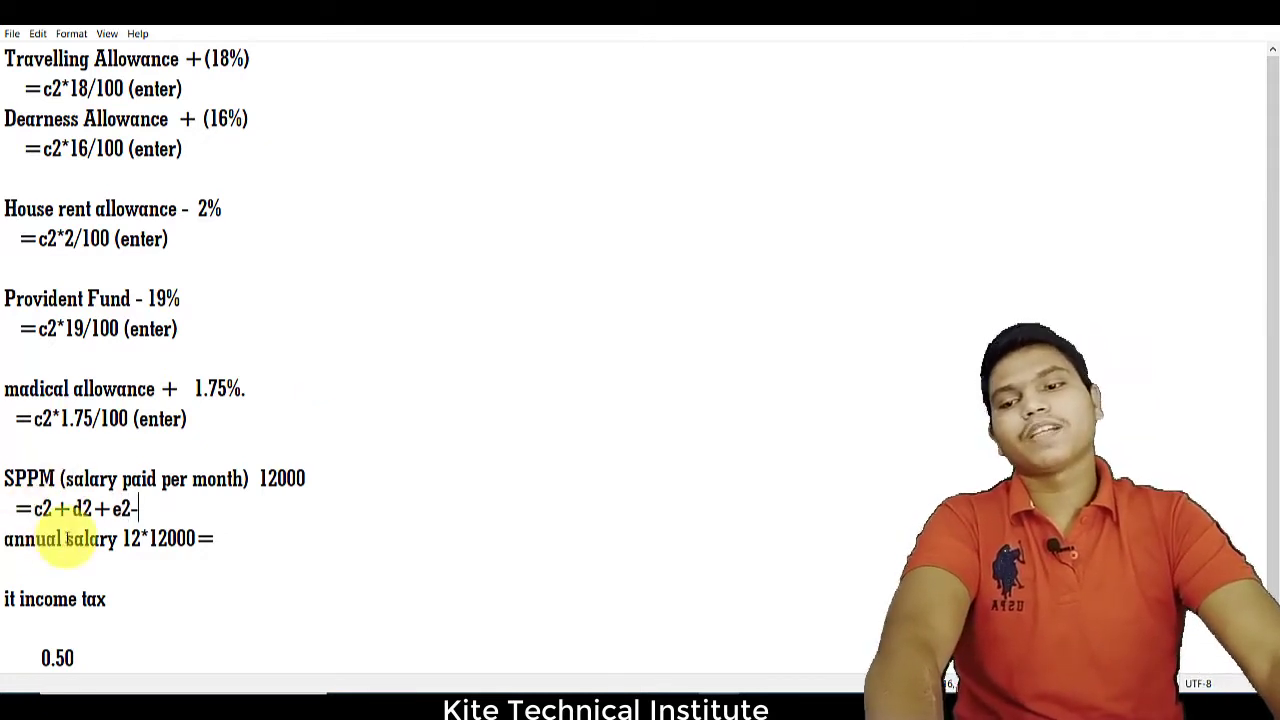
Step: Switch to Excel to check the sppm formula in cell I2, and return to the Notepad notes
drag(150, 509, 12, 509)
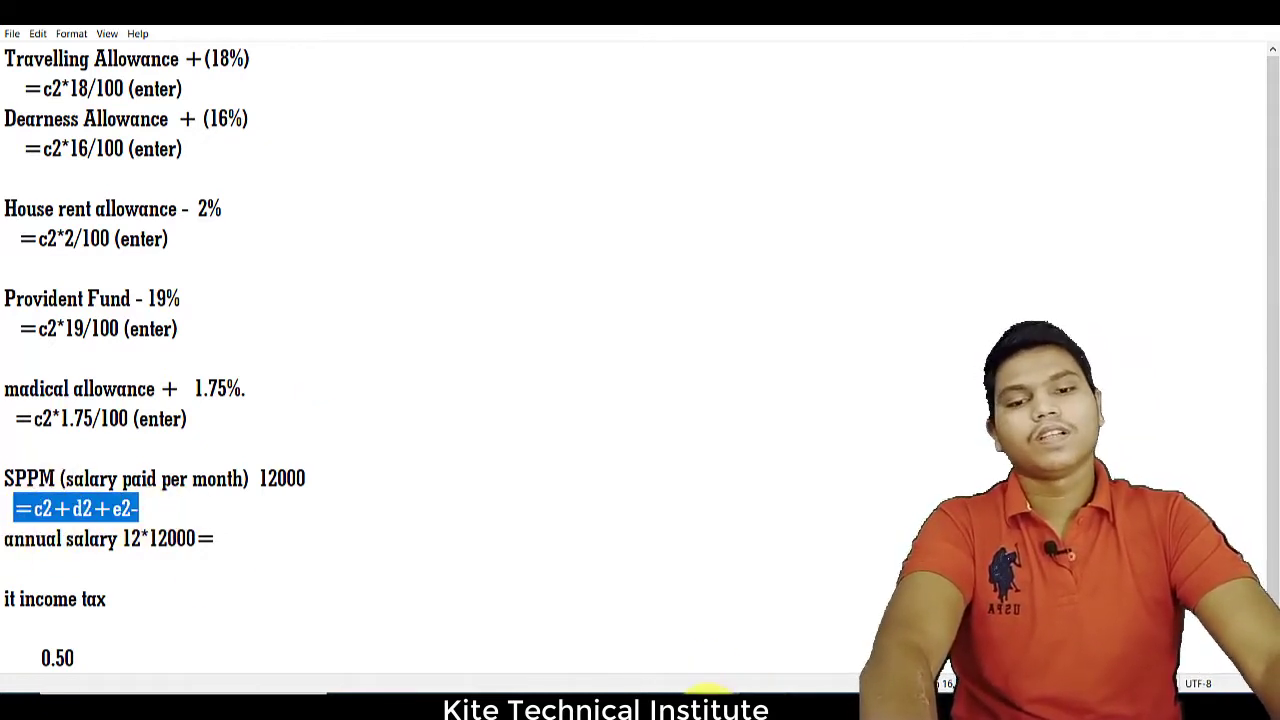
click(798, 710)
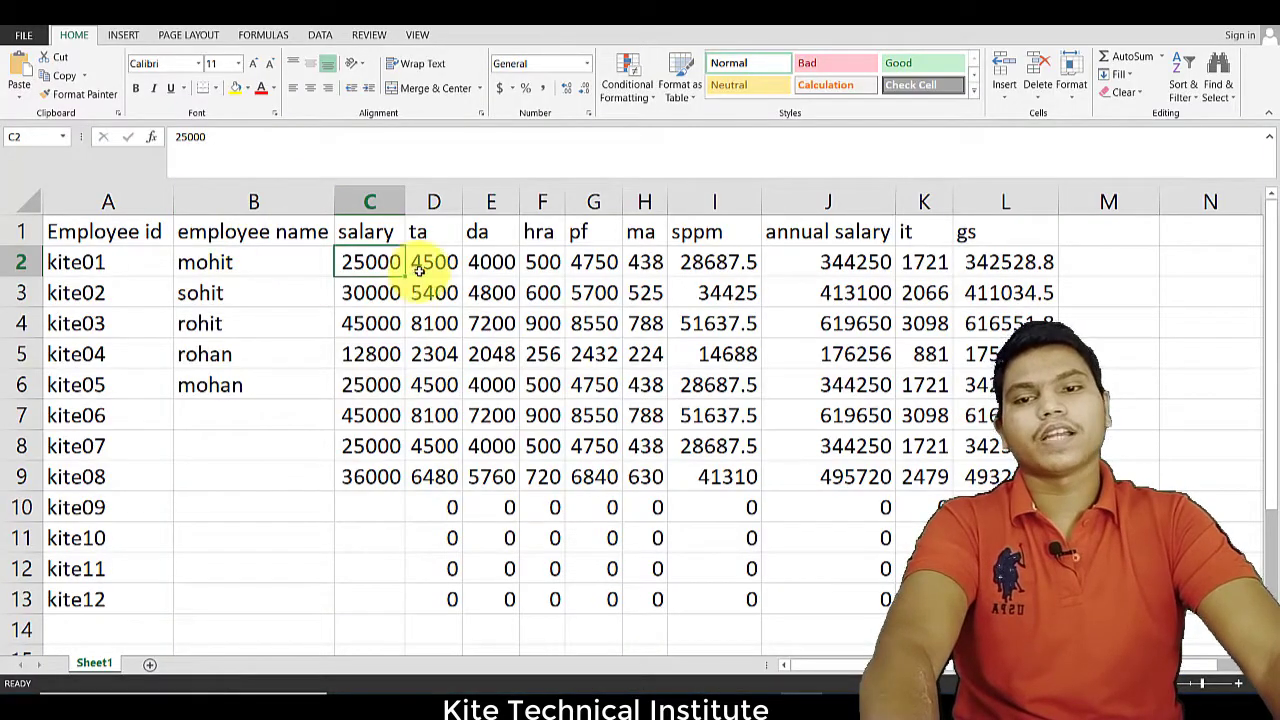
click(800, 262)
click(710, 262)
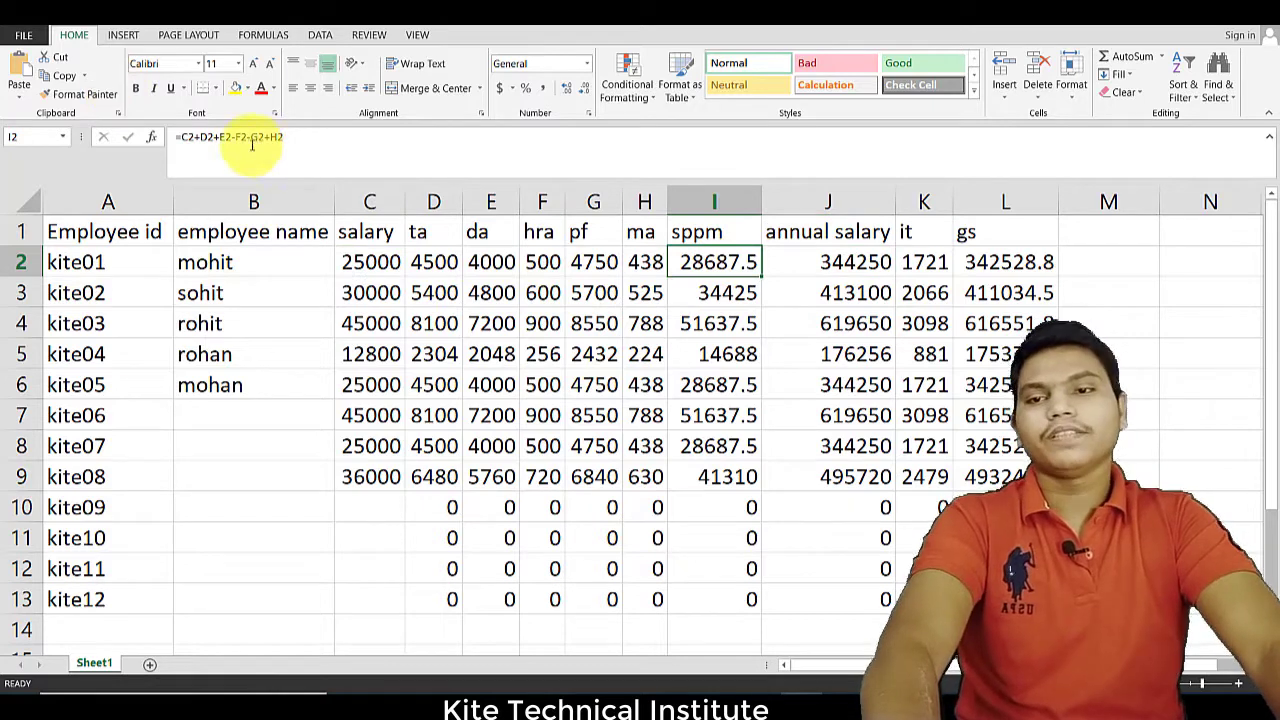
click(190, 137)
drag(228, 139, 233, 138)
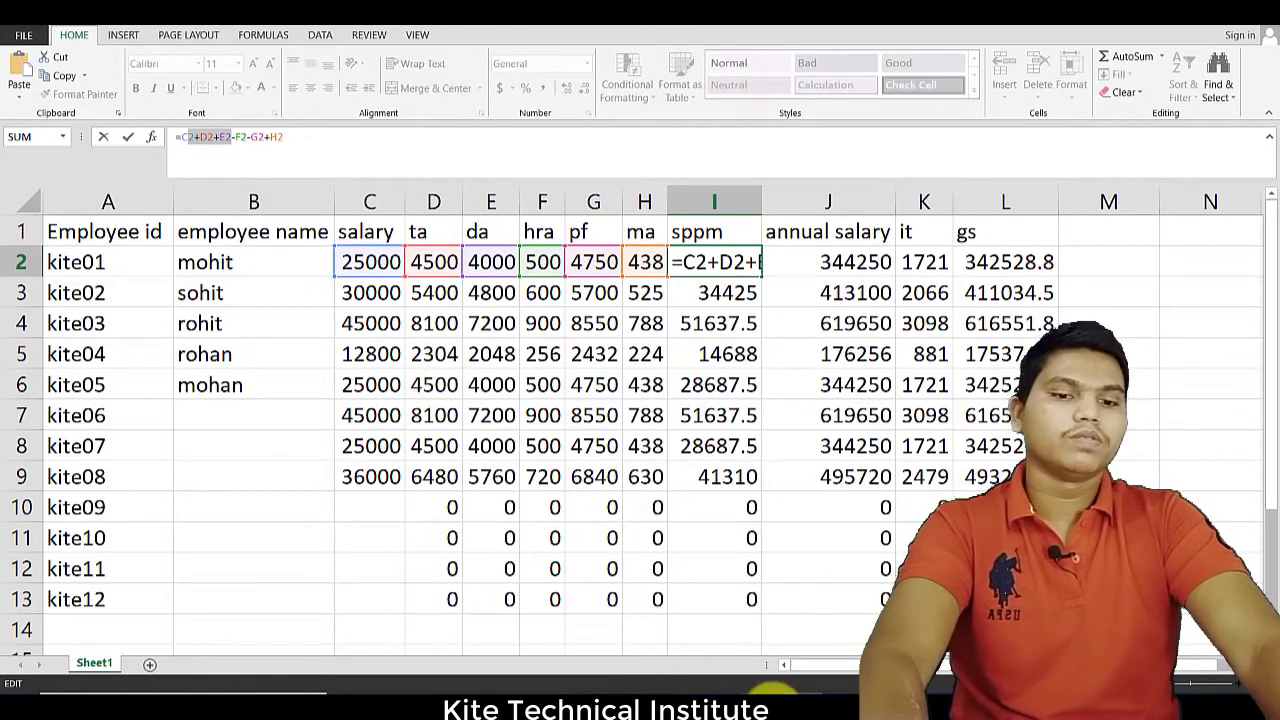
click(790, 688)
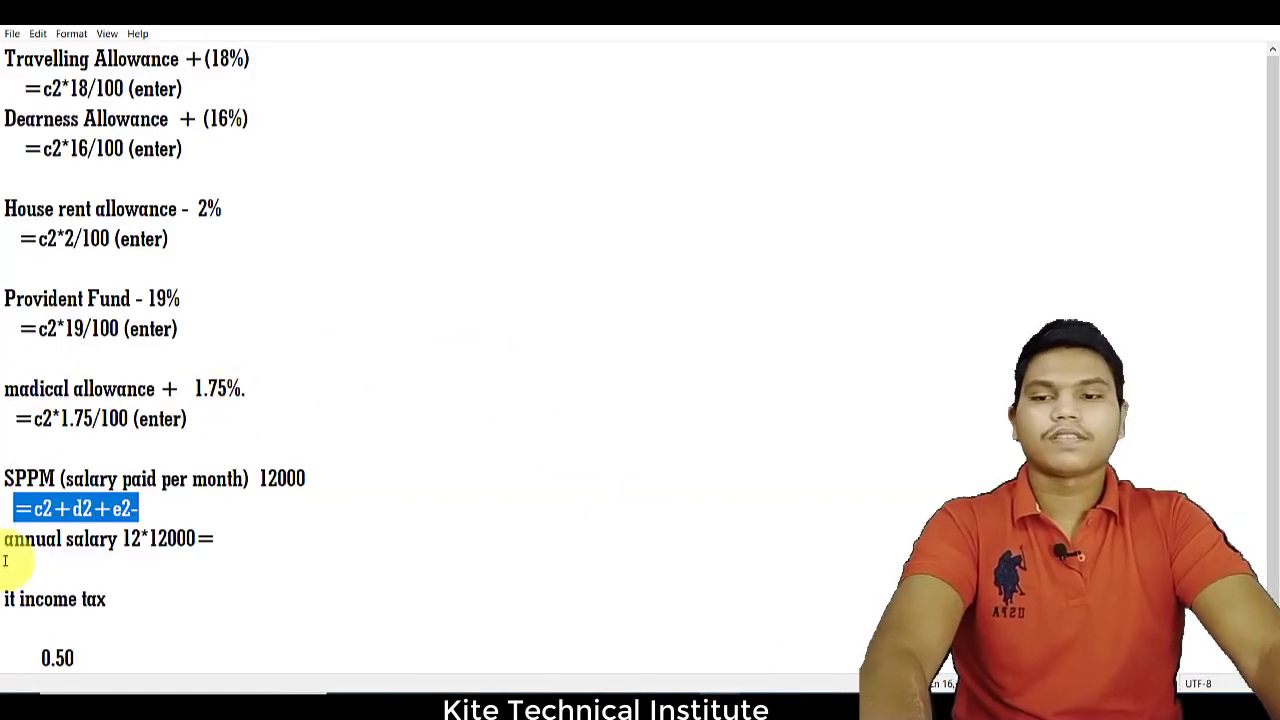
Step: Complete the SPPM formula line in the notes by adding "f2-g2+h2 (enter)", comparing it with the Excel formula
click(167, 507)
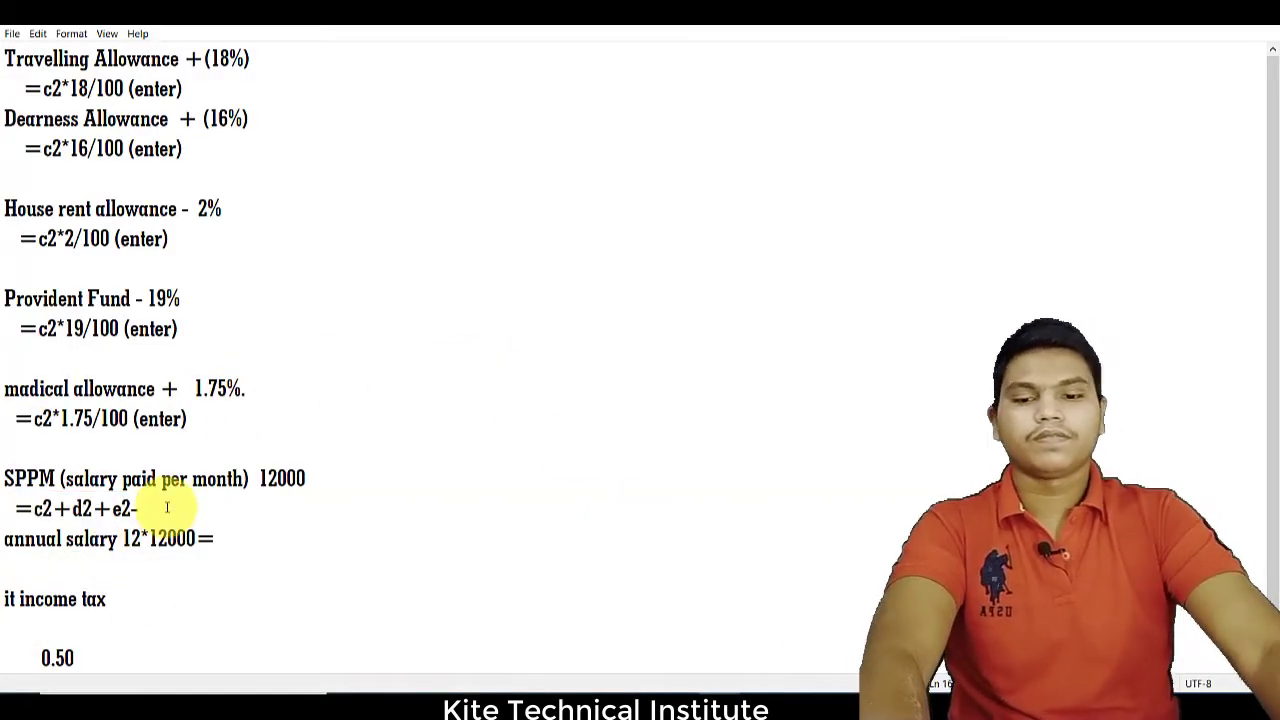
text(f2-g2)
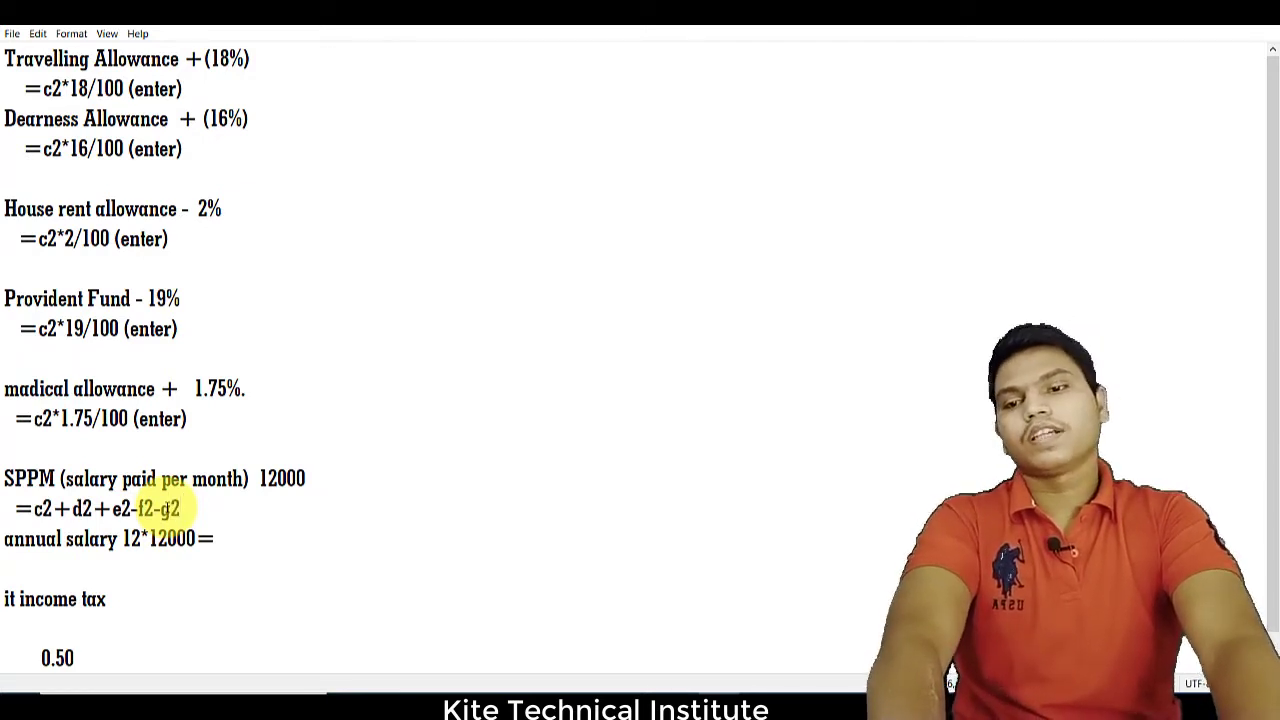
text(+)
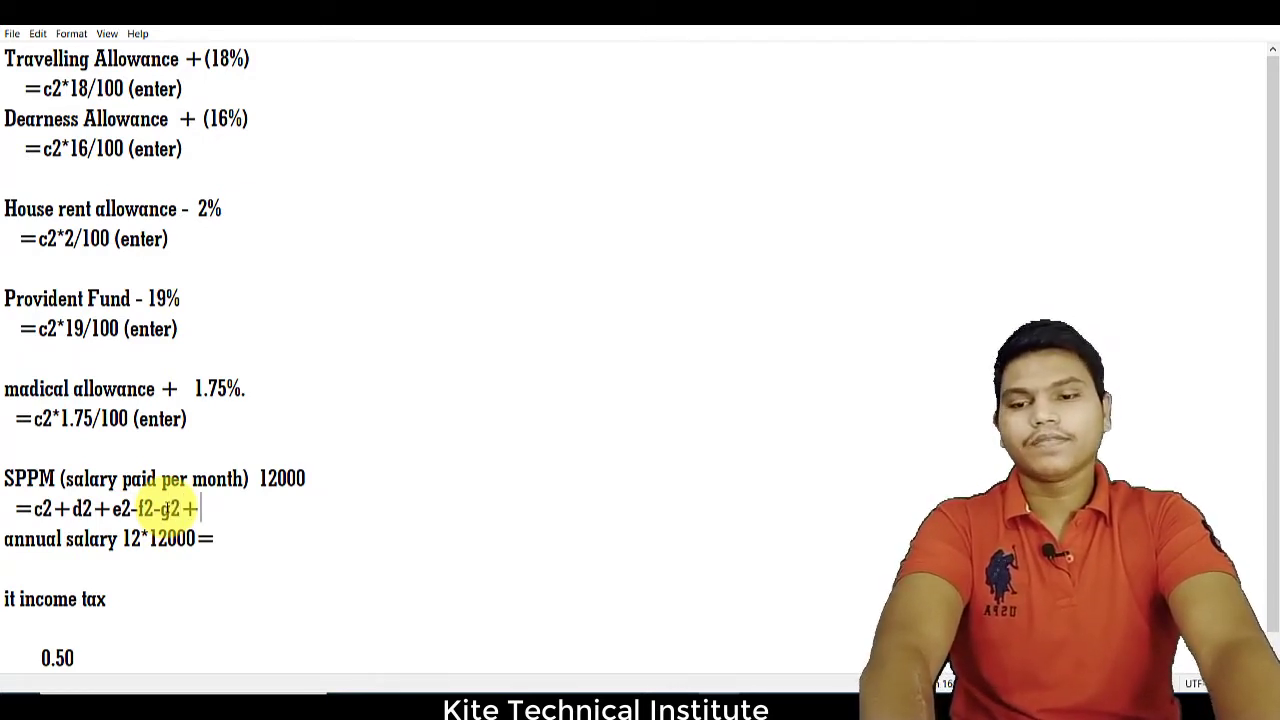
text(h2)
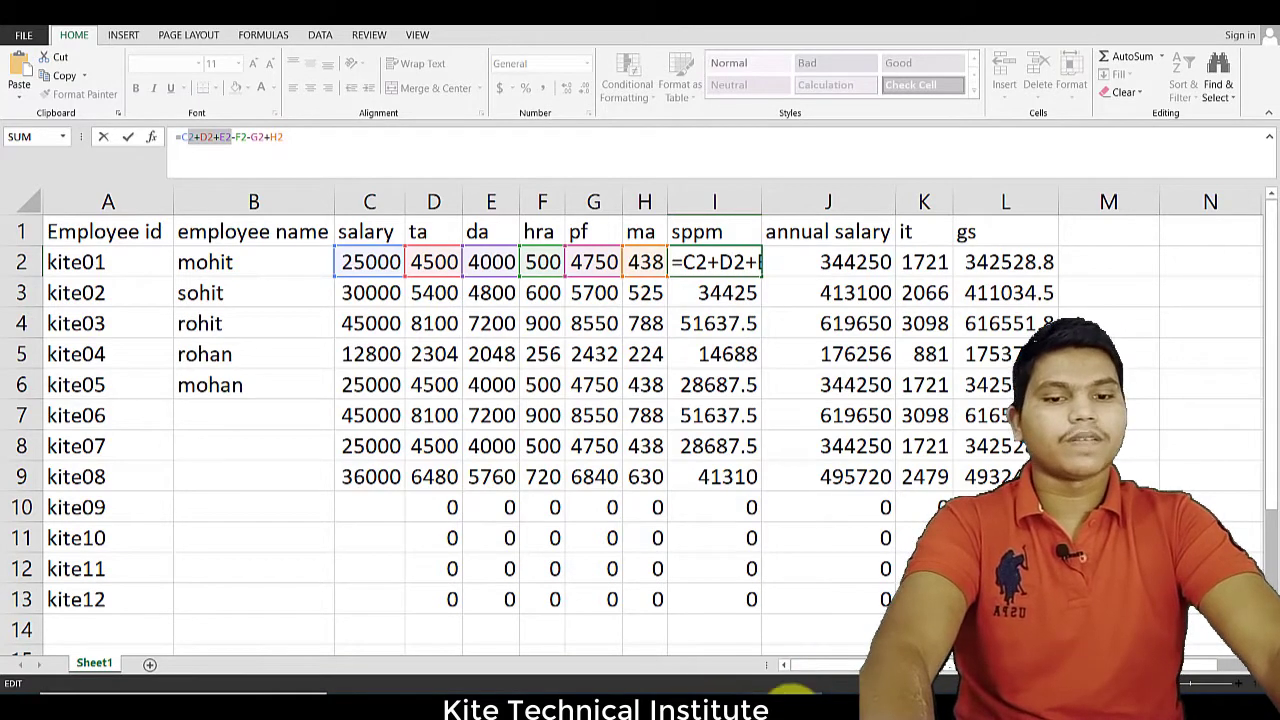
click(713, 706)
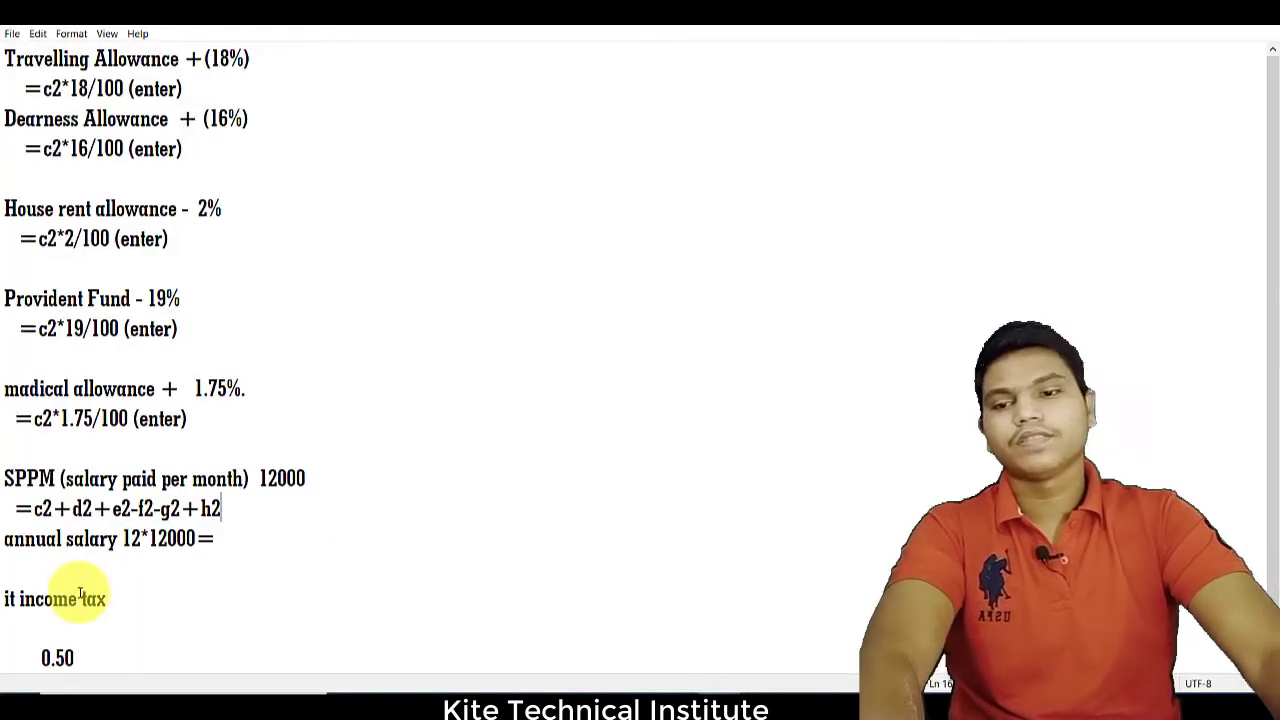
text(enter)
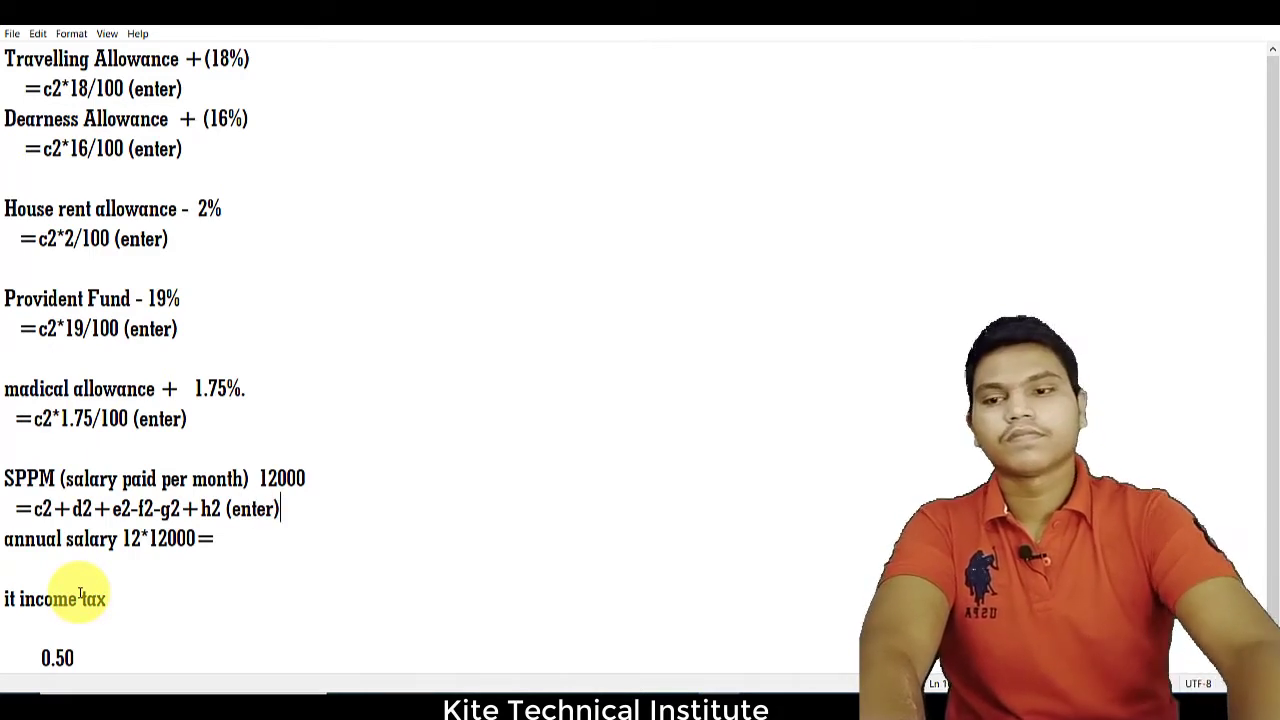
Step: Remove "12*12000=" from the annual salary heading and start a formula line with "=" beneath it
drag(224, 546, 120, 540)
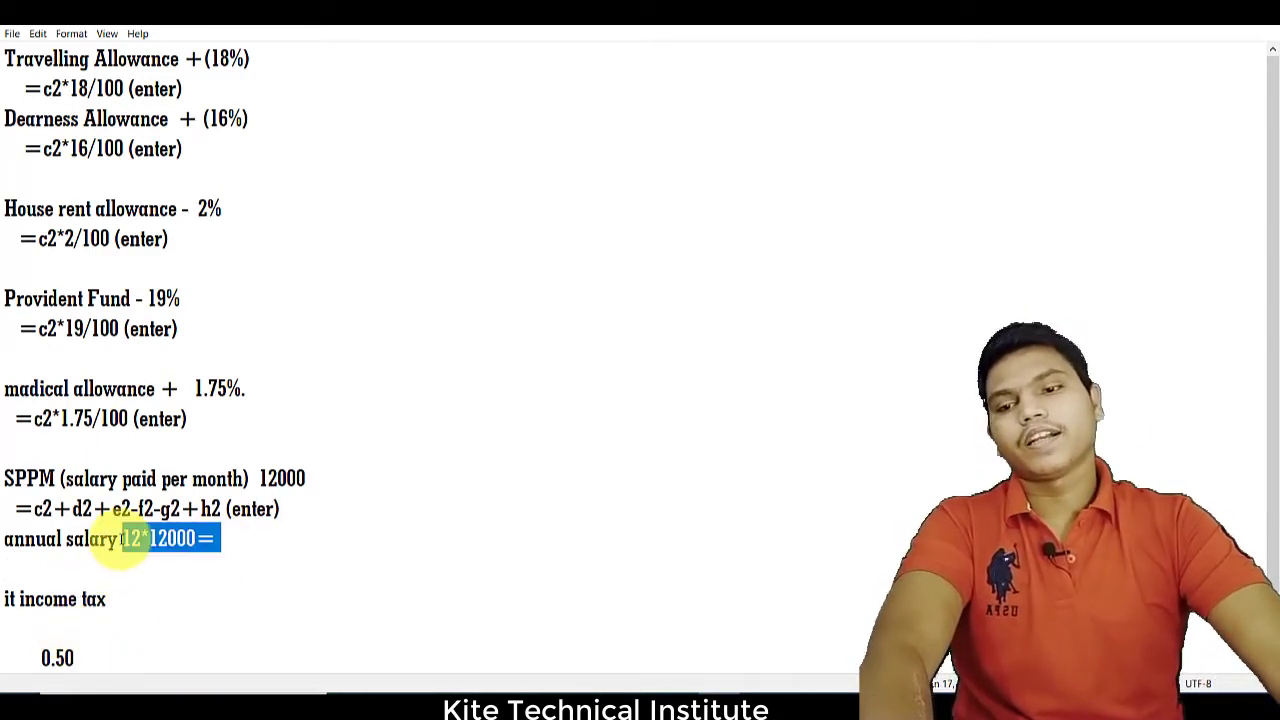
key(BackSpace)
key(Return)
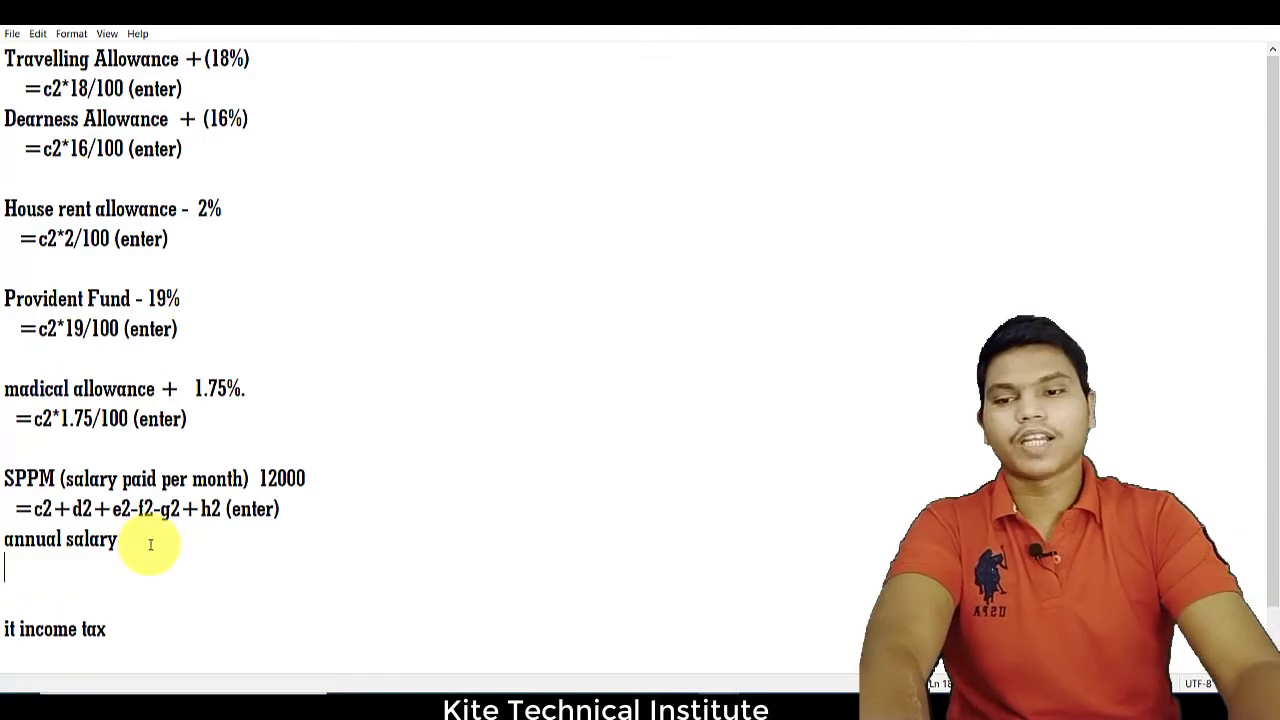
text(=)
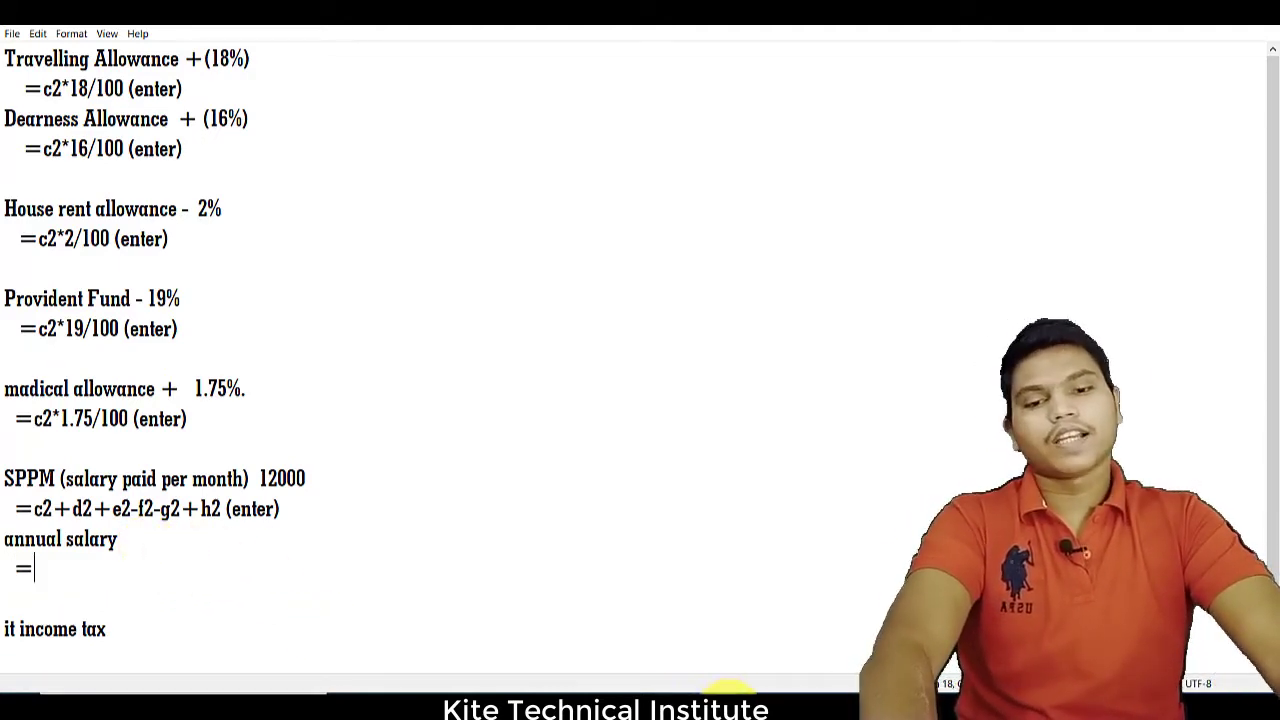
Step: Switch to Excel, leave the open formula edit, and check the cell reference of the first sppm value
click(800, 690)
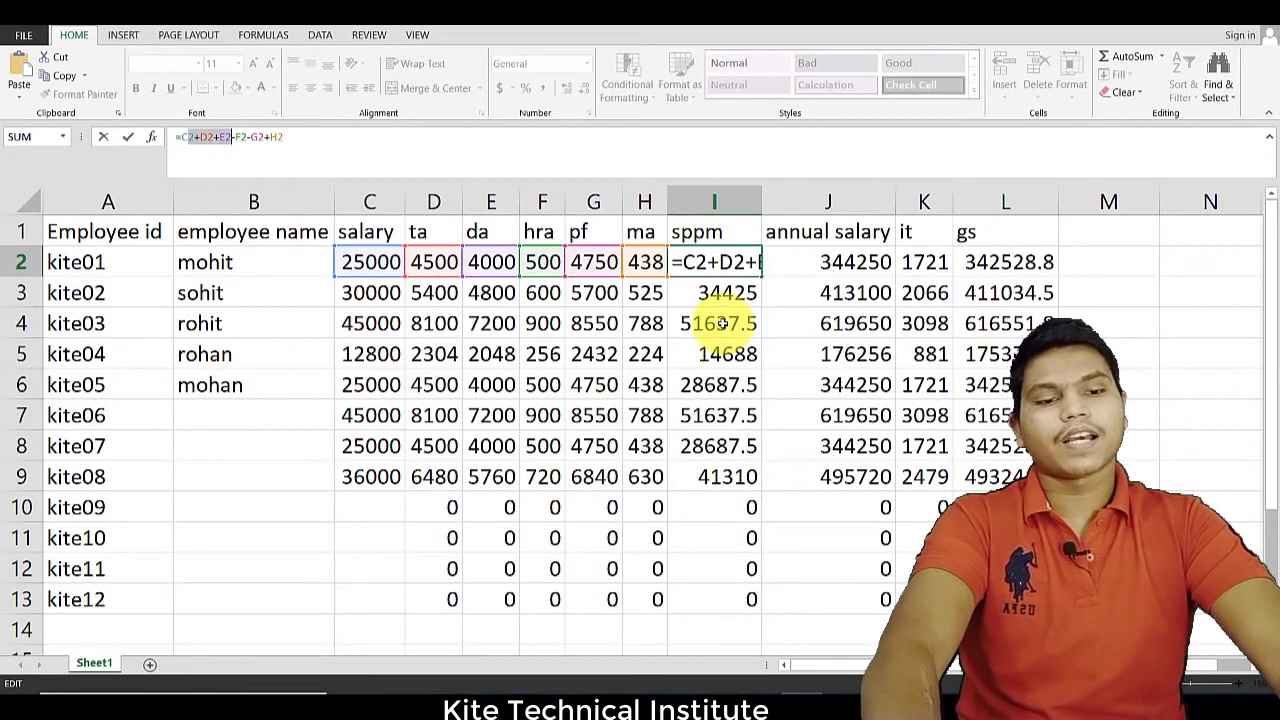
key(Return)
click(716, 203)
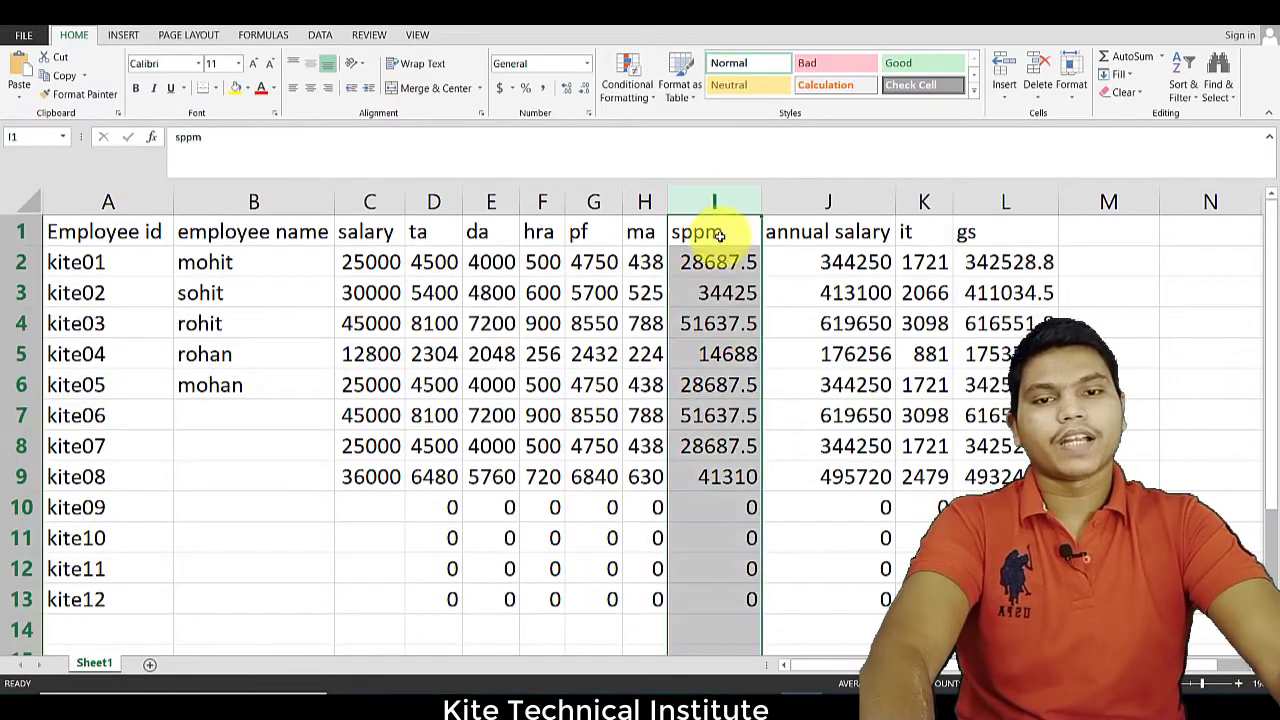
click(712, 262)
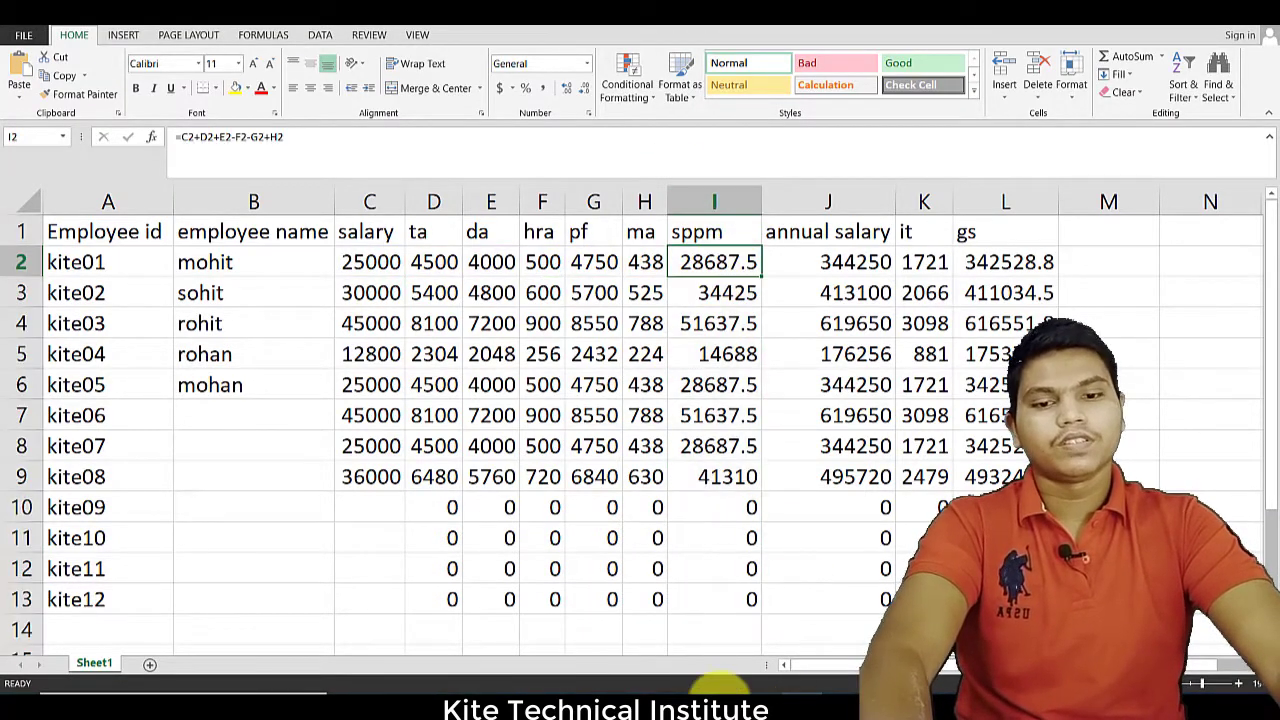
Step: Return to the Notepad notes and complete the annual salary formula line with "i2*12 (enter)"
click(760, 688)
text(i2*12 )
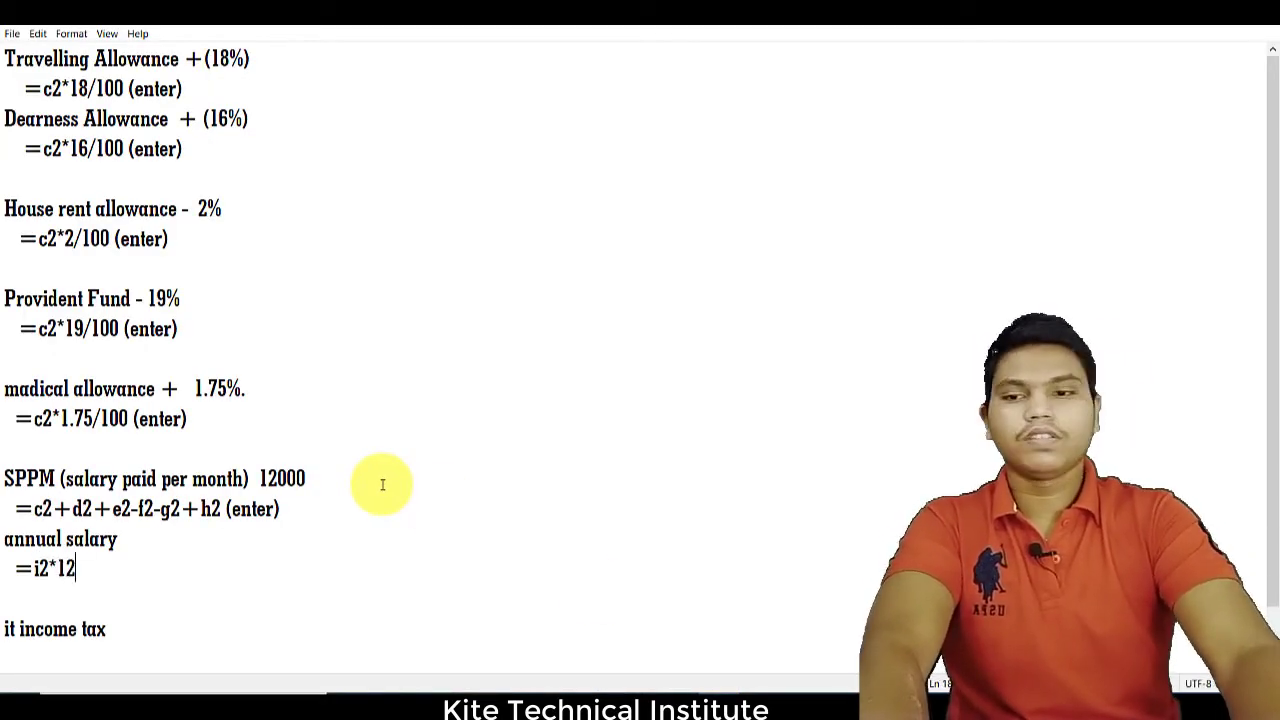
text((eny)
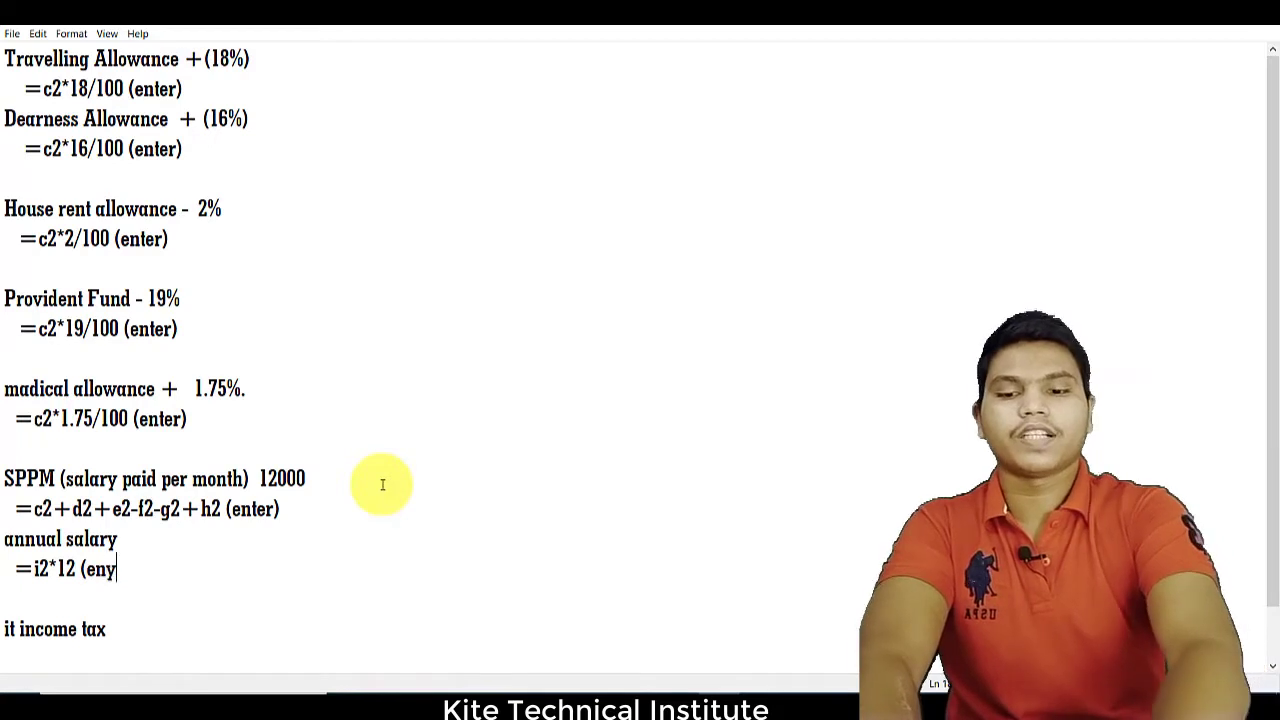
key(BackSpace)
text(ter)
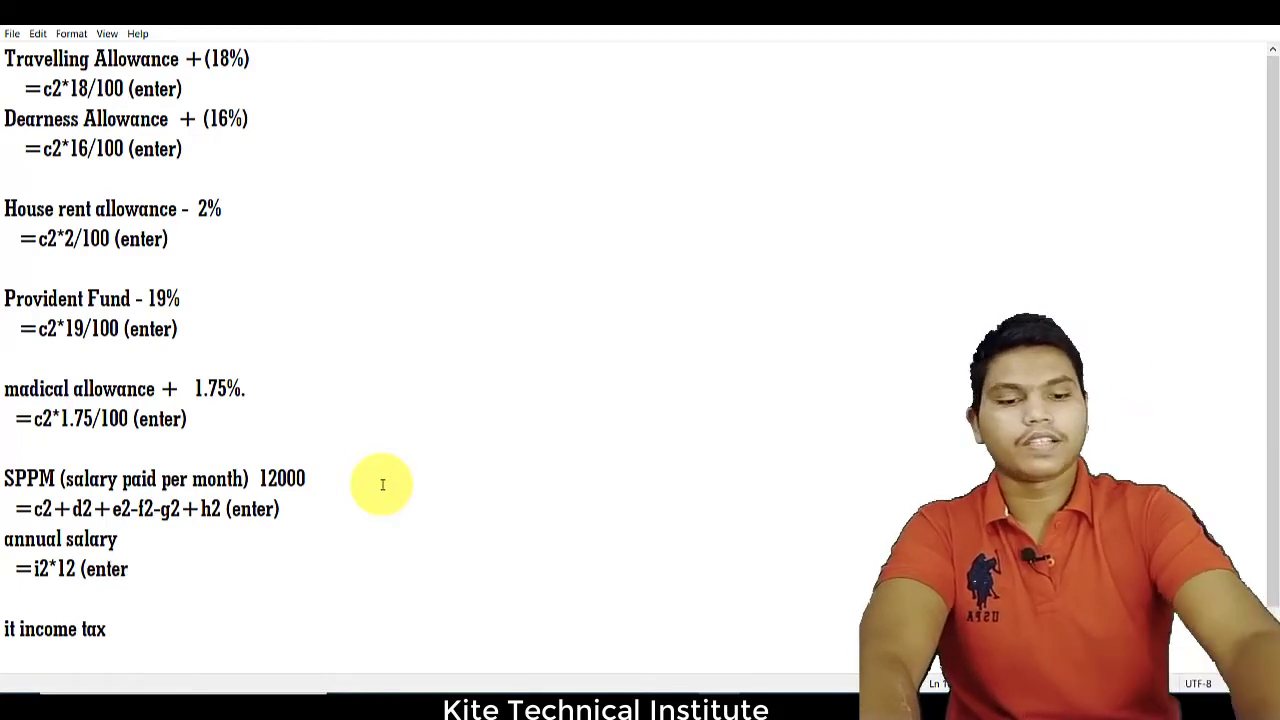
text())
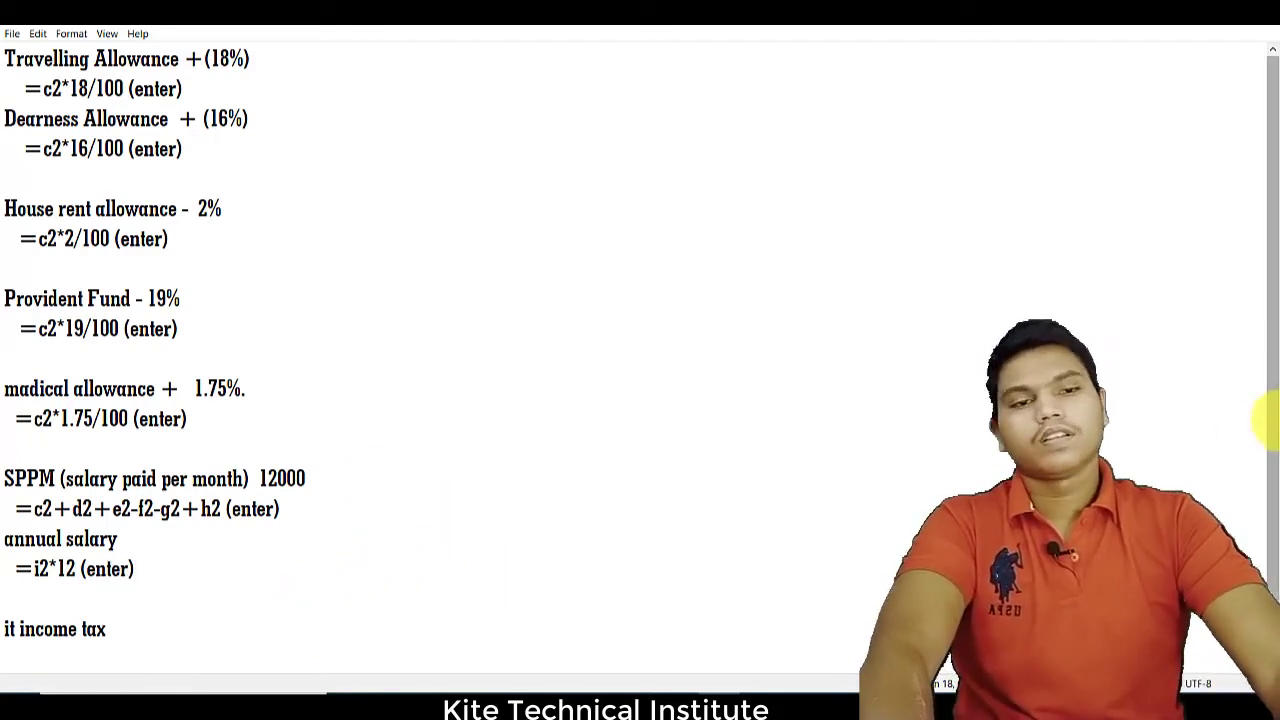
Step: Write the formula line "=j2*0.50/100 (enter)" beneath the it income tax heading, checking the annual salary column in Excel
scroll(1266, 420, down, 1)
click(45, 592)
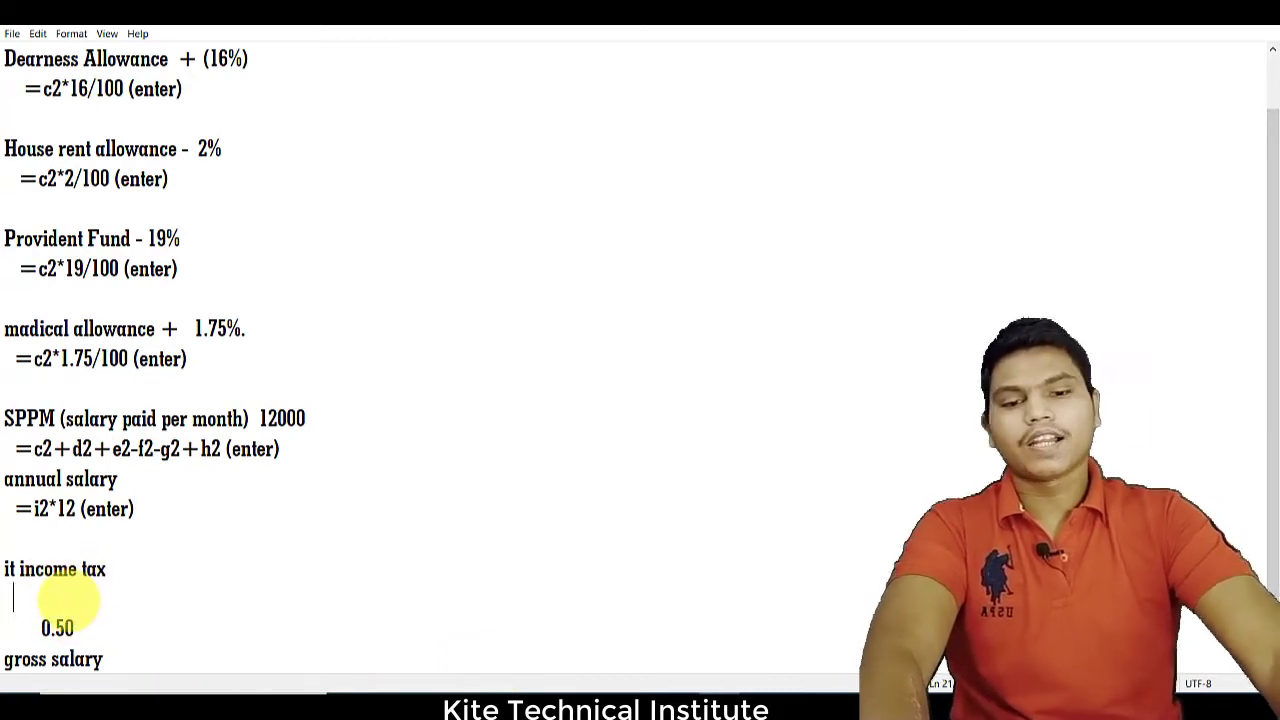
text(=)
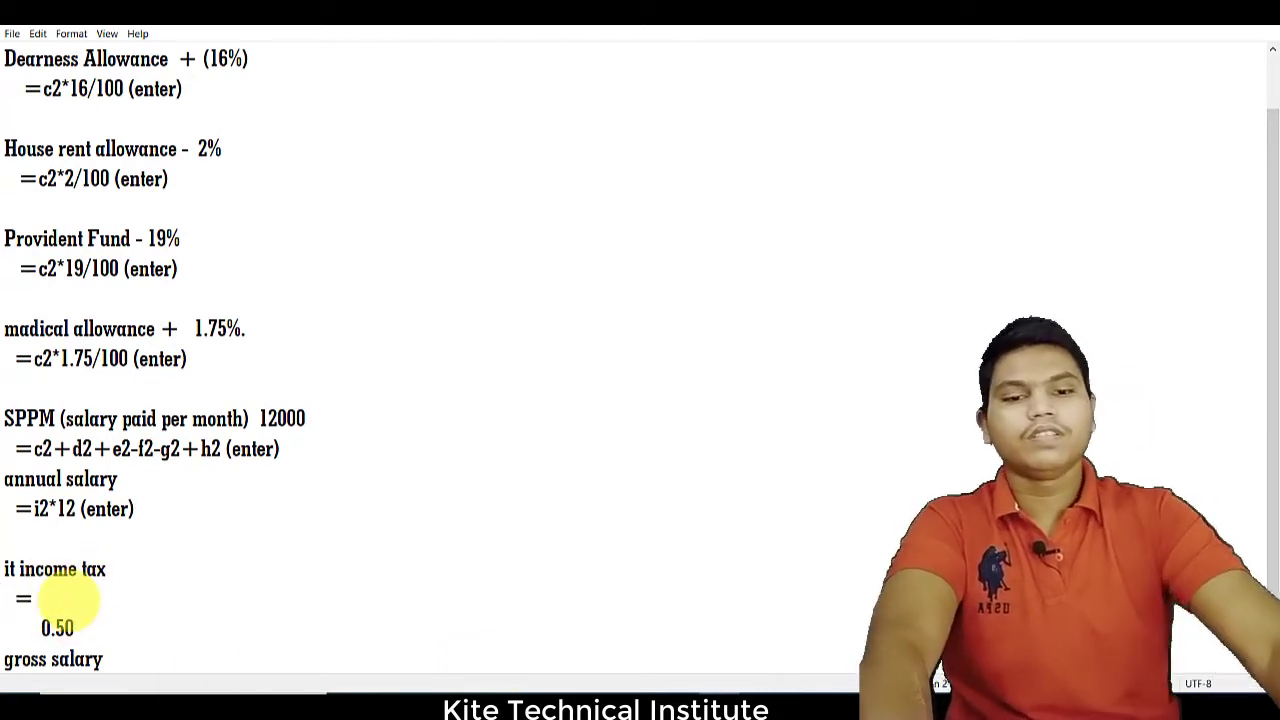
key(alt+Tab)
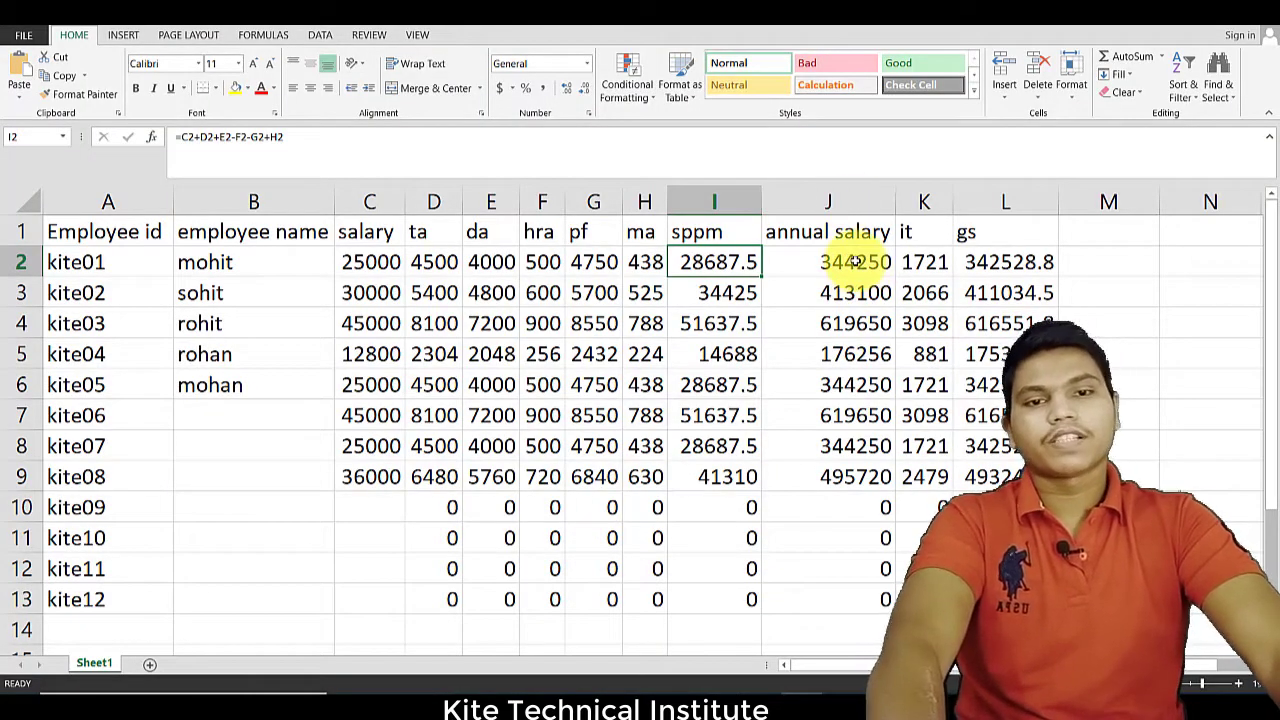
key(alt+Tab)
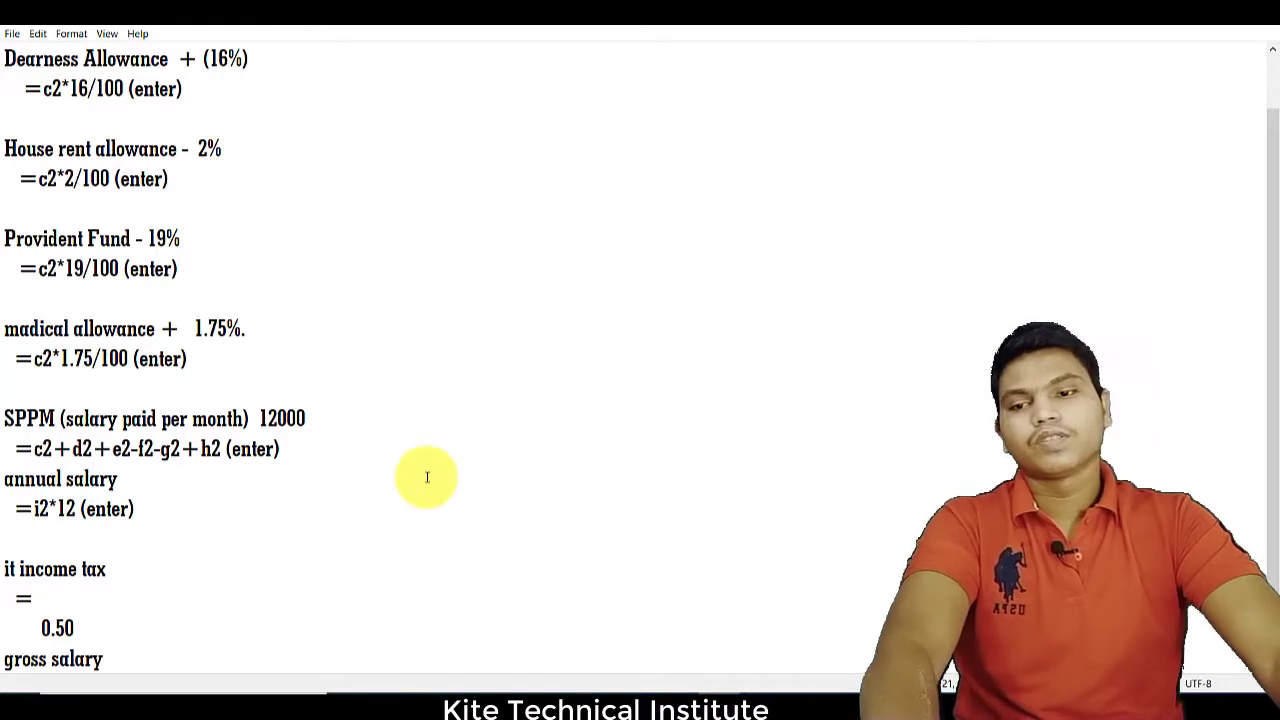
text(2*)
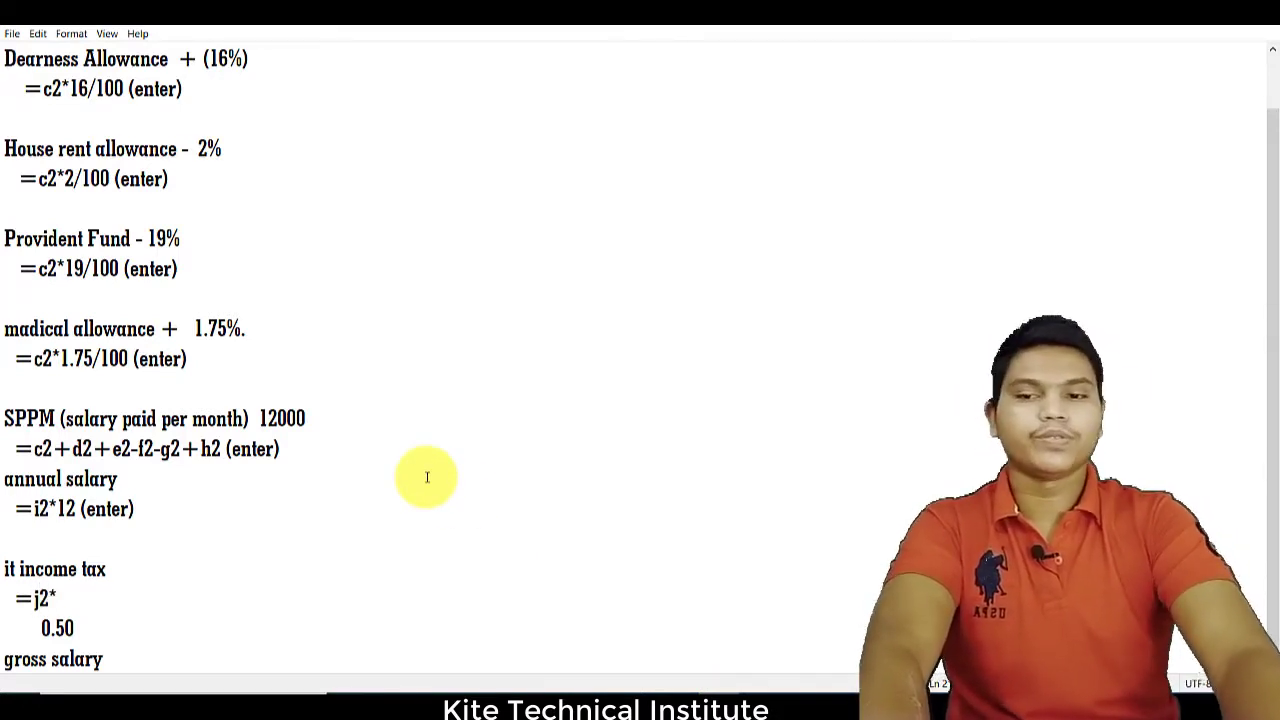
text(0)
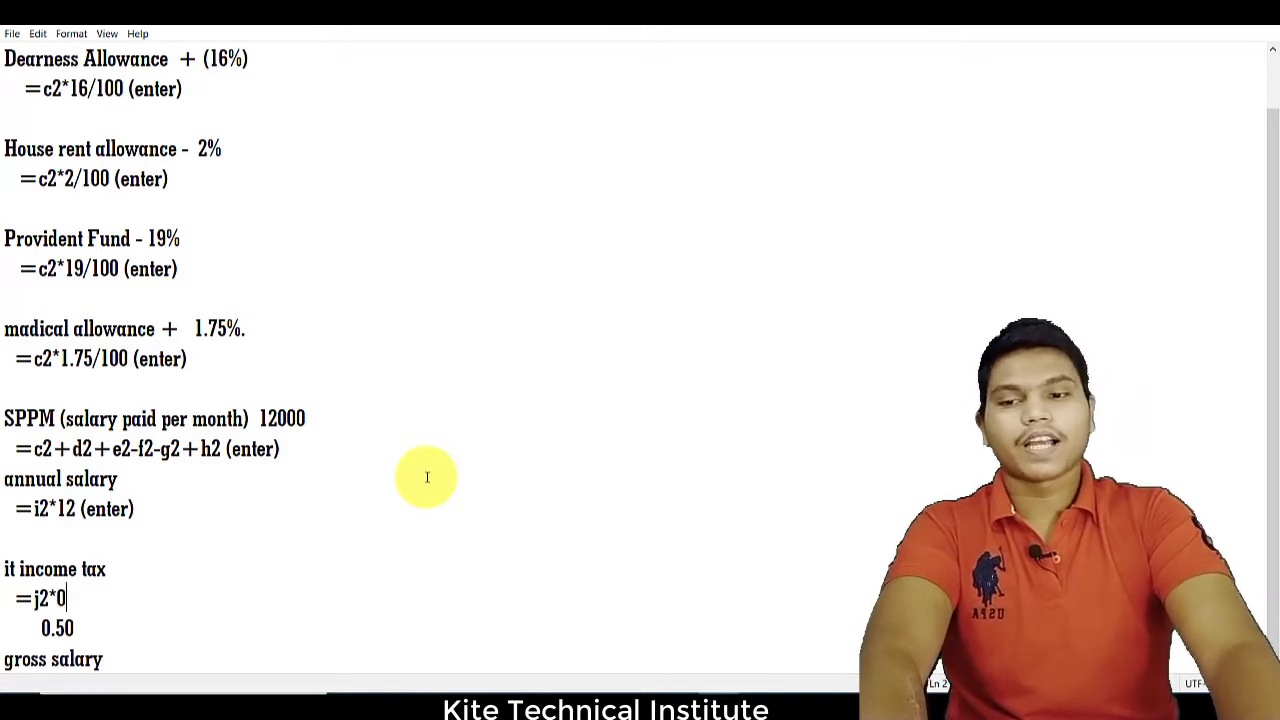
text(.50)
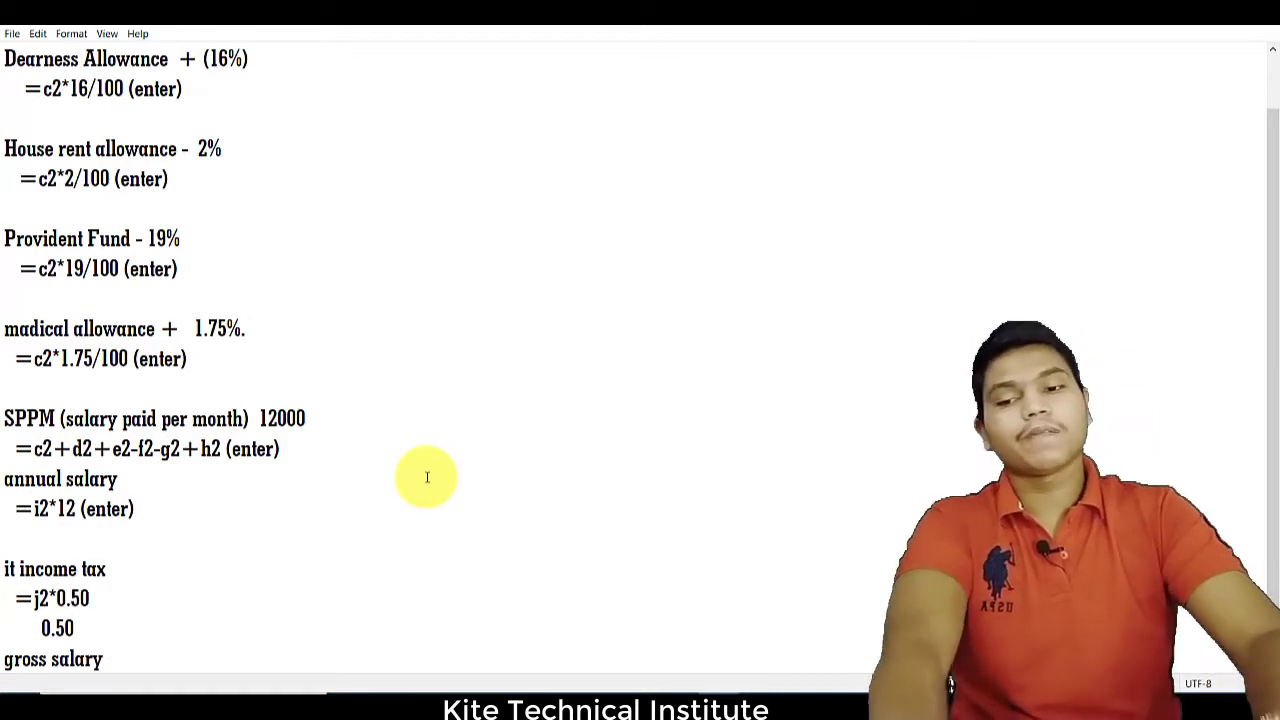
text(/100 )
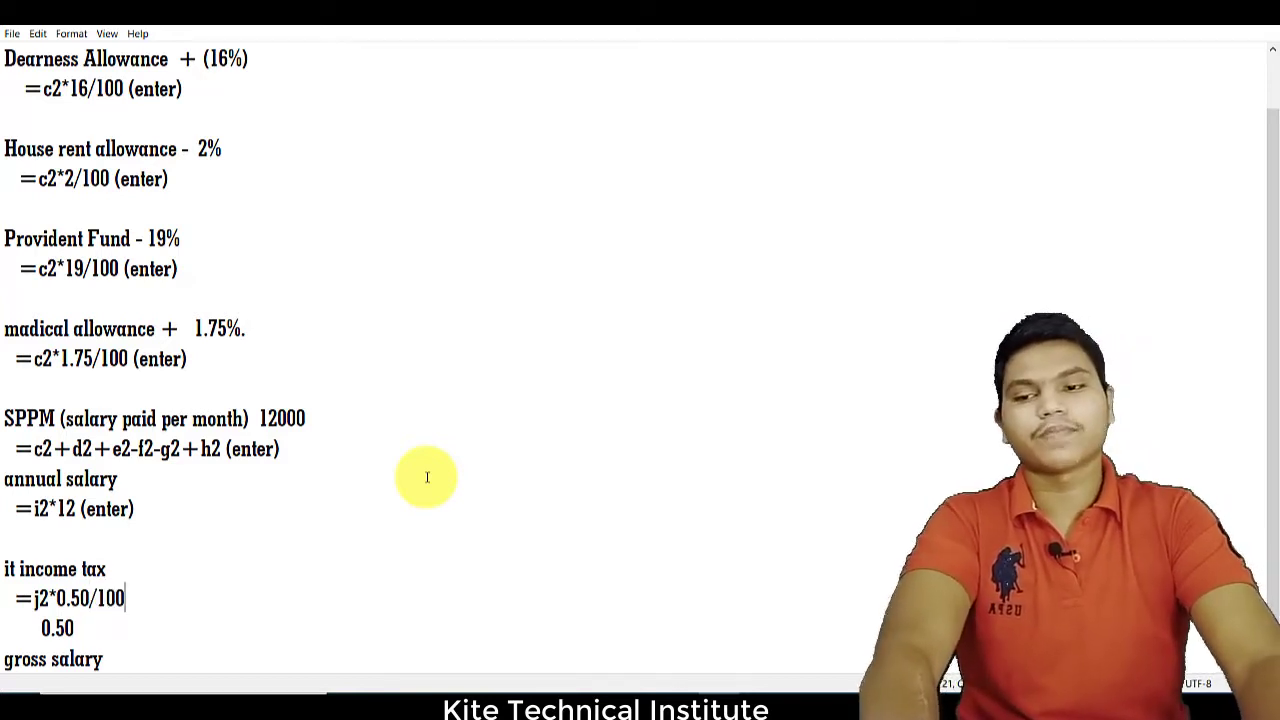
text((enter)
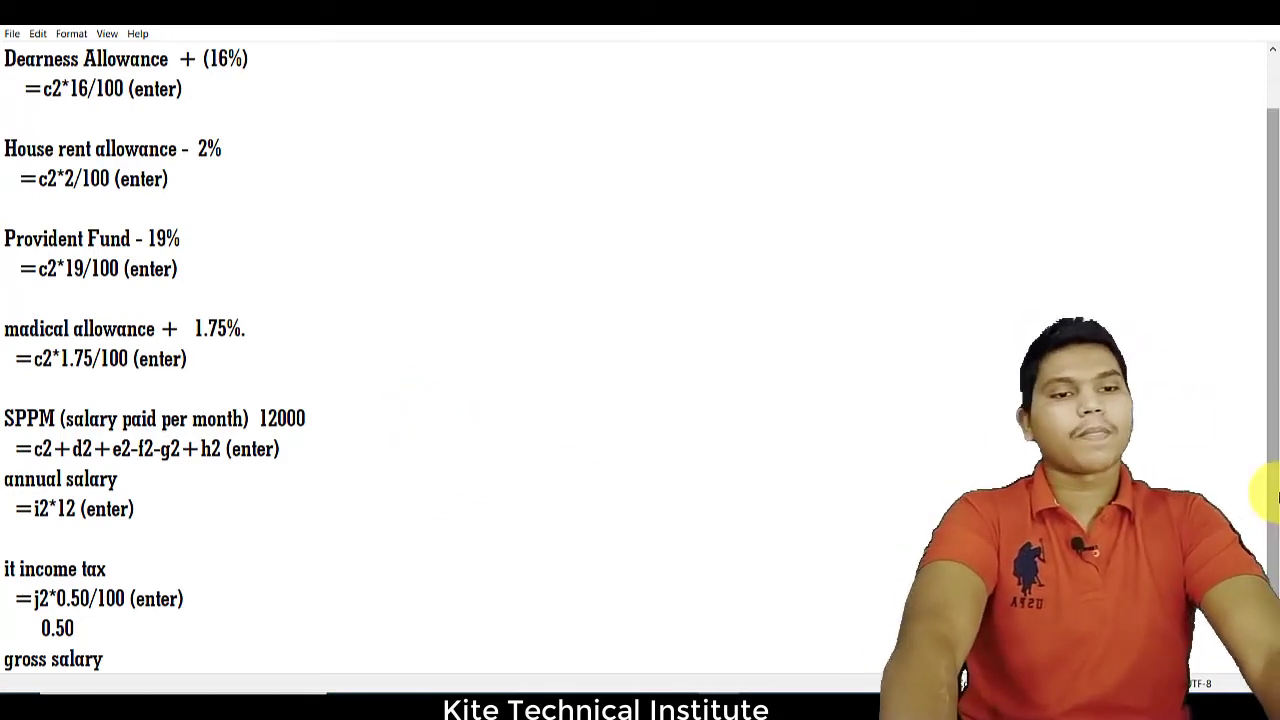
Step: Make room for a formula on an indented line beneath the gross salary heading, removing the surplus blank lines and stray characters
click(123, 659)
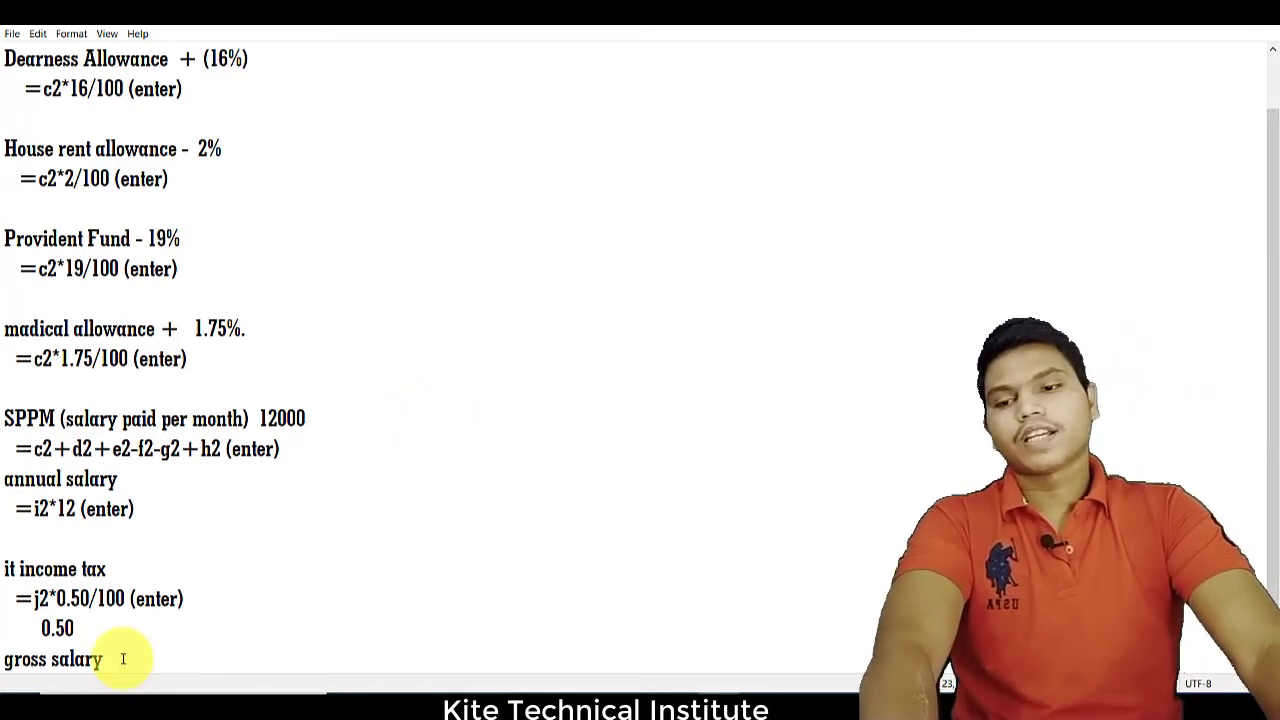
key(Return)
key(Return)
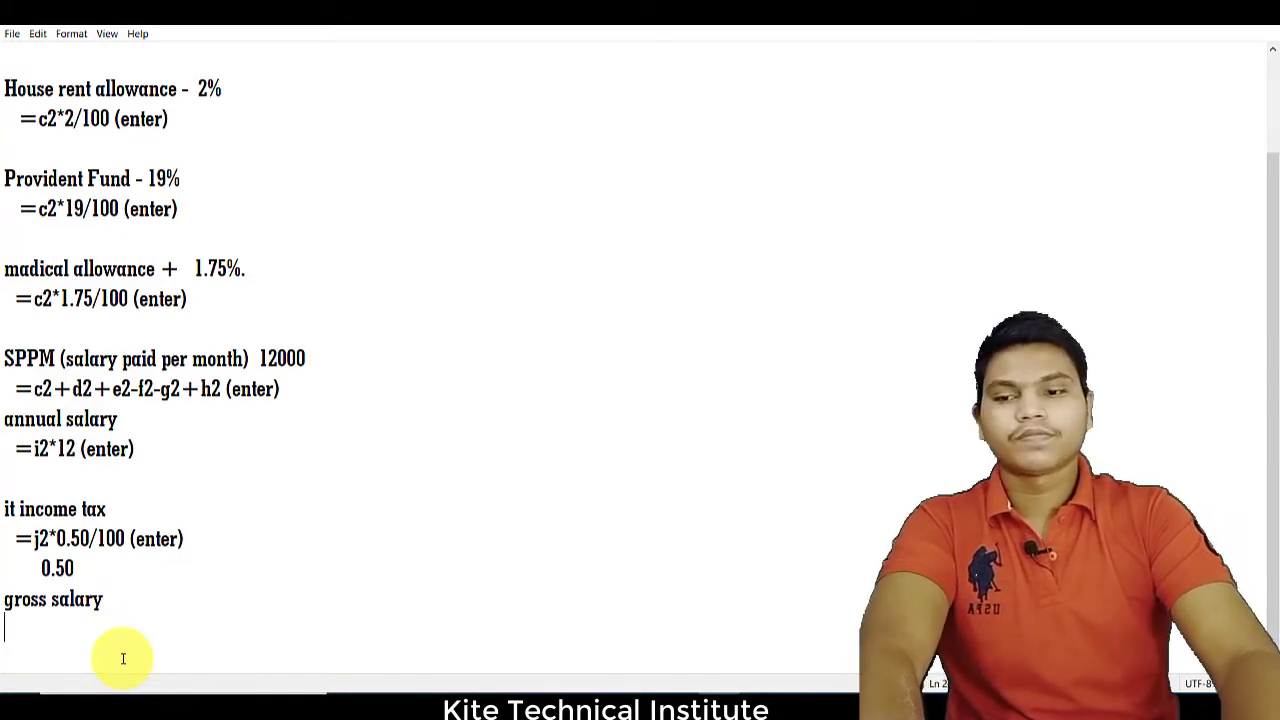
key(Return)
key(Return)
key(Return)
key(Return)
key(Return)
key(Return)
key(Return)
key(Return)
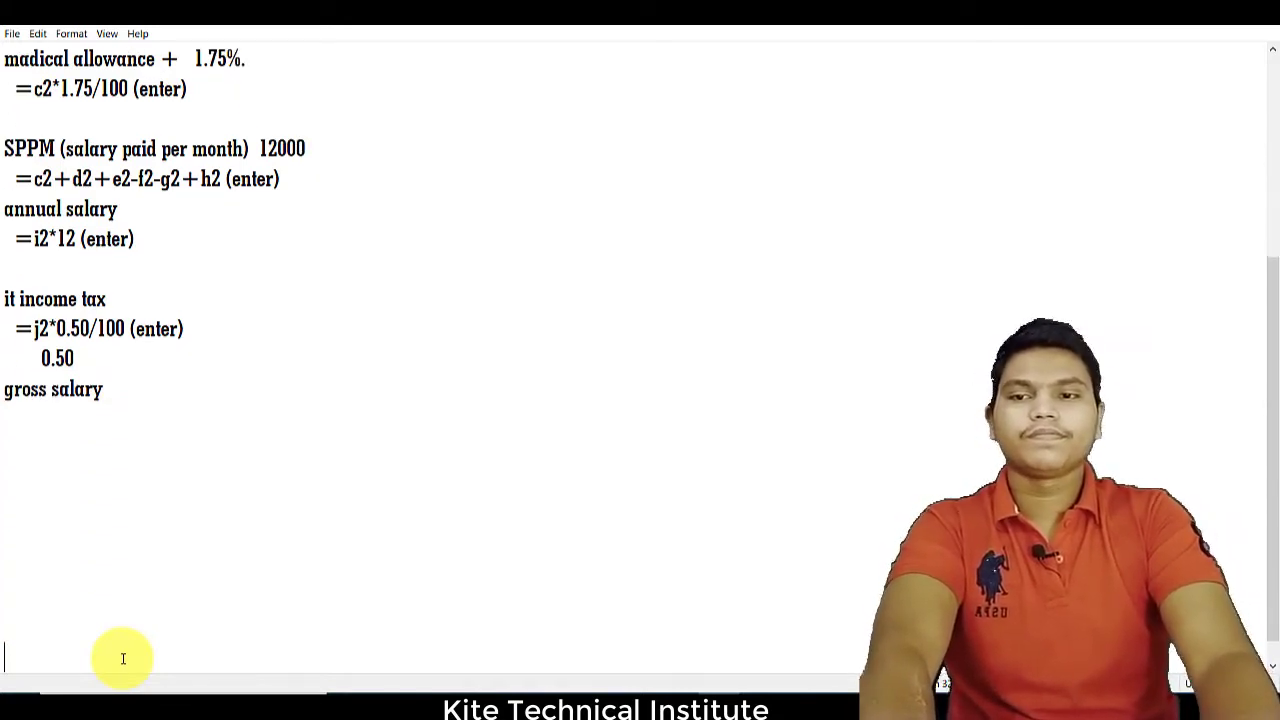
key(BackSpace)
key(BackSpace)
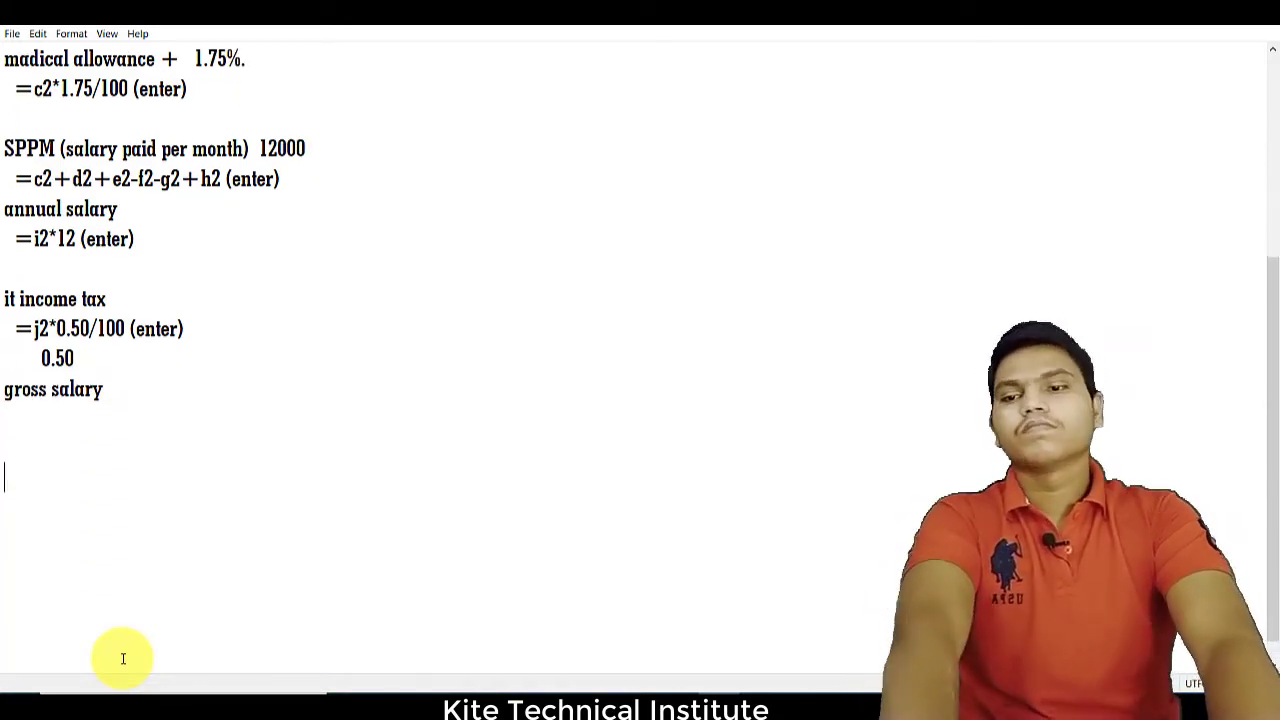
key(BackSpace)
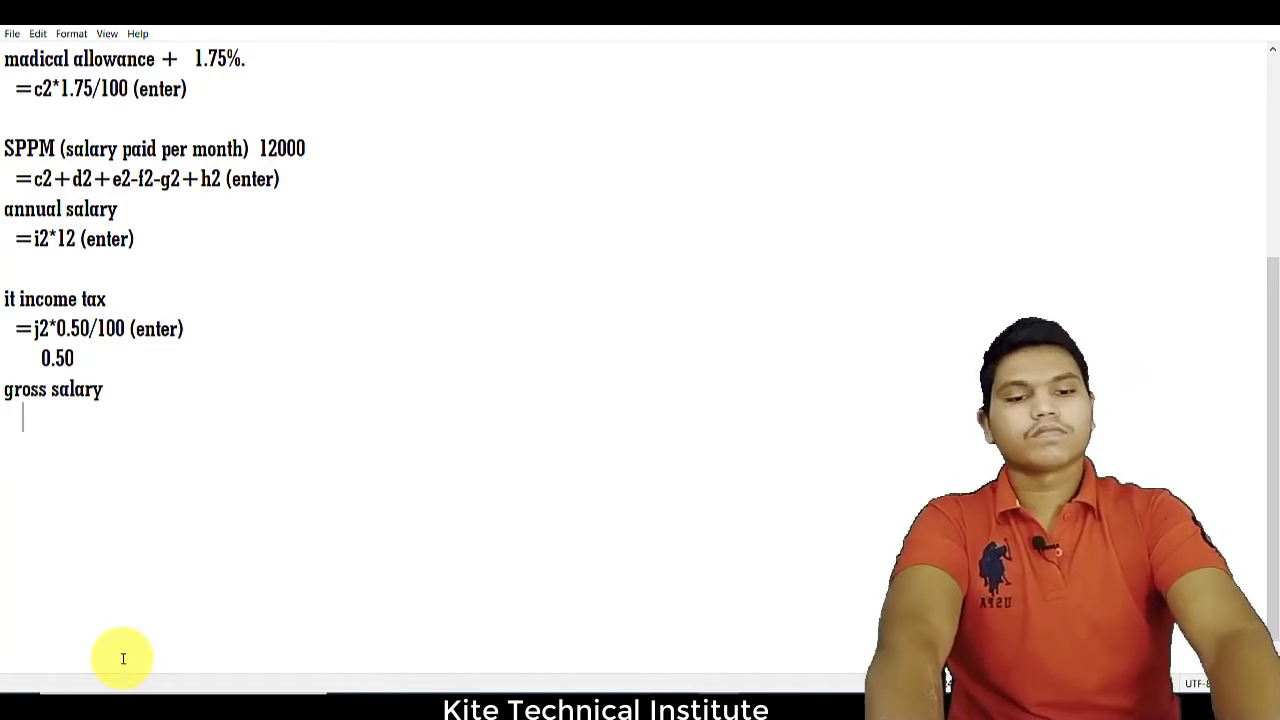
text(]=)
key(BackSpace)
key(BackSpace)
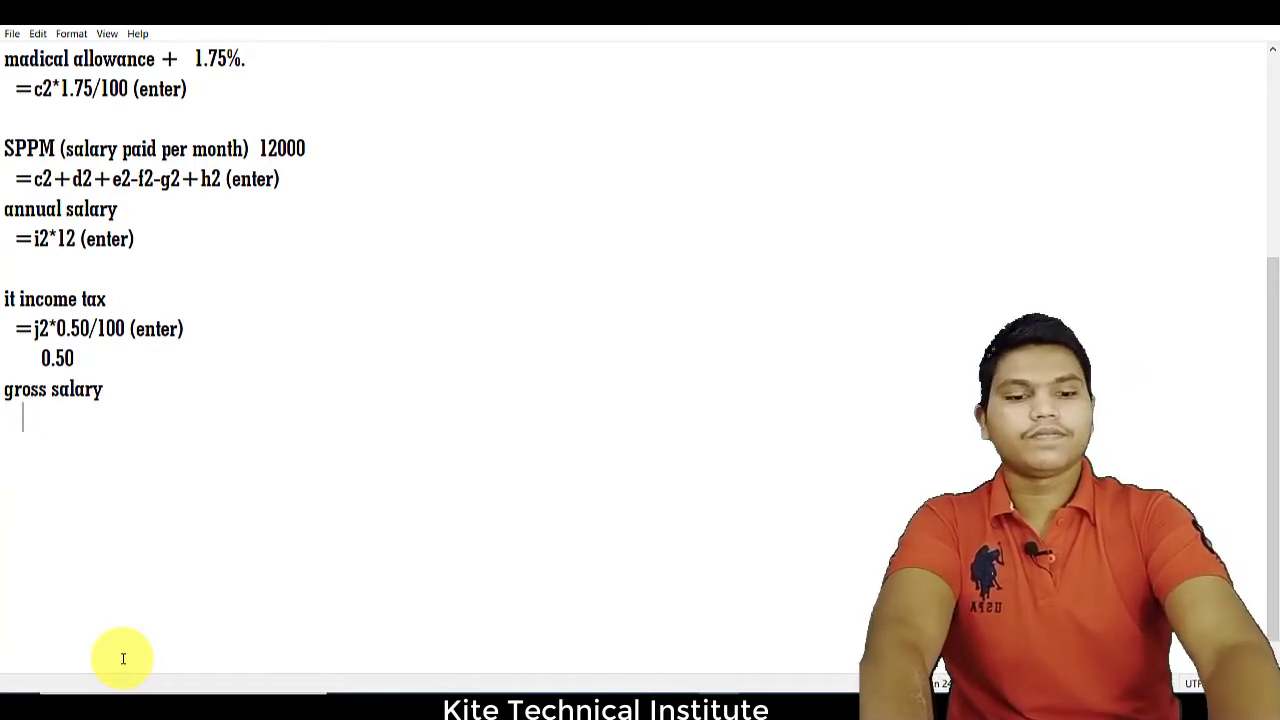
Step: Write the gross salary formula line "=annual salary - income tax (enter)" and select that line
text(=annual)
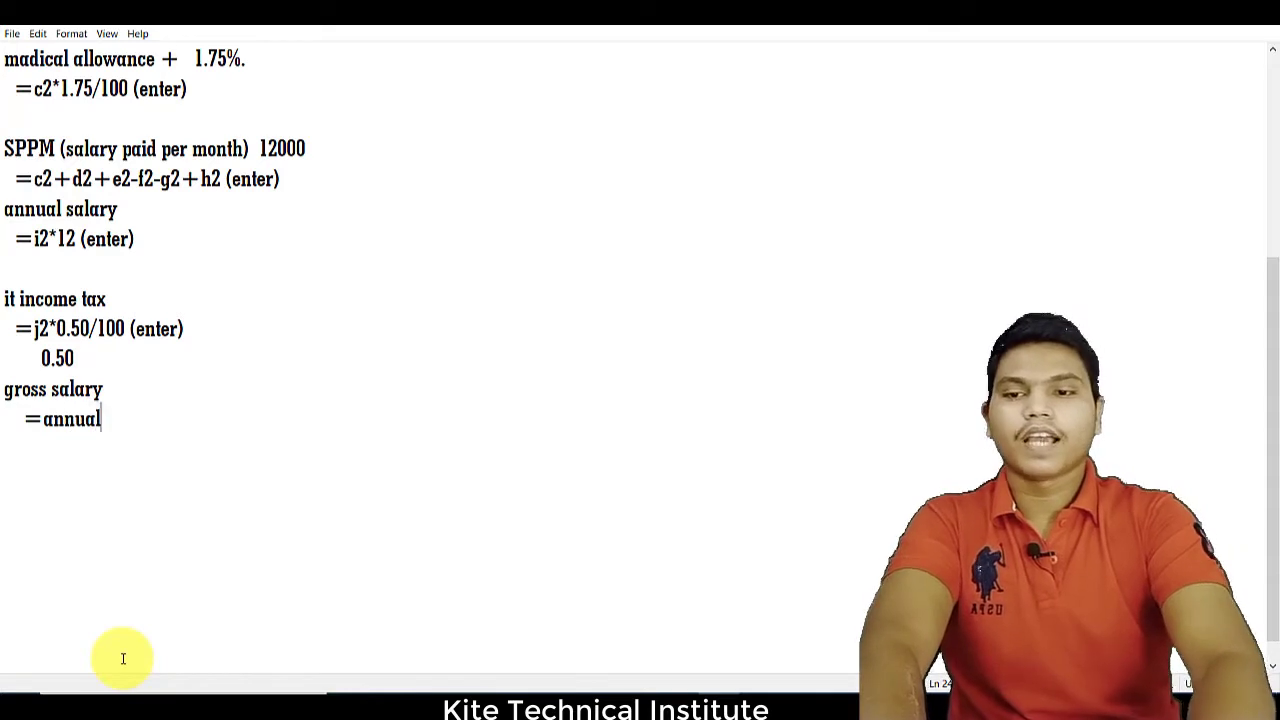
text( salary)
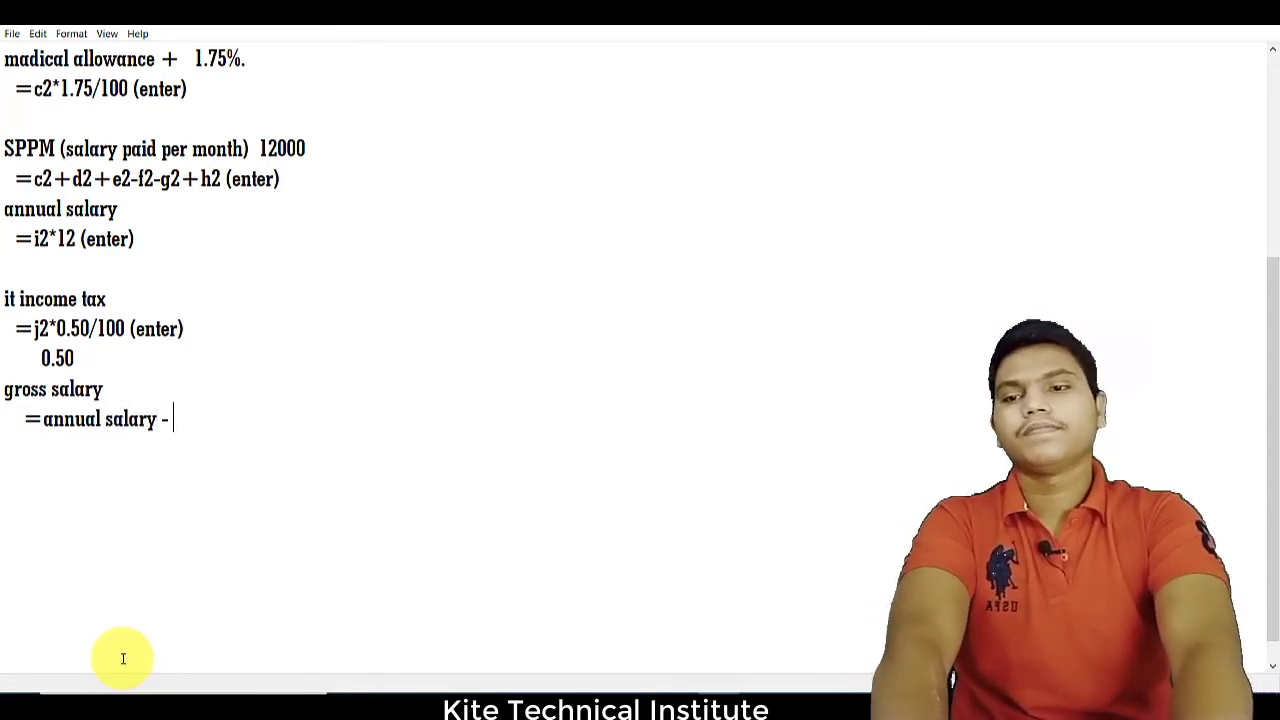
text( - in)
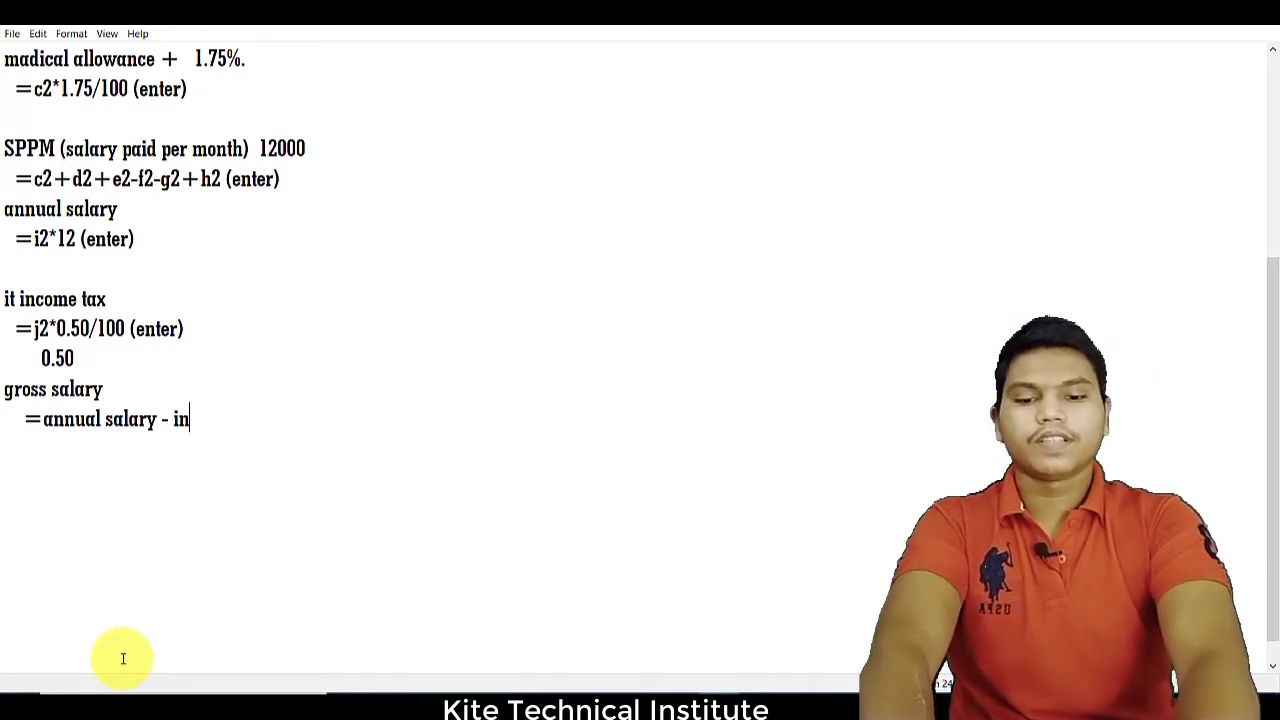
text(come ta)
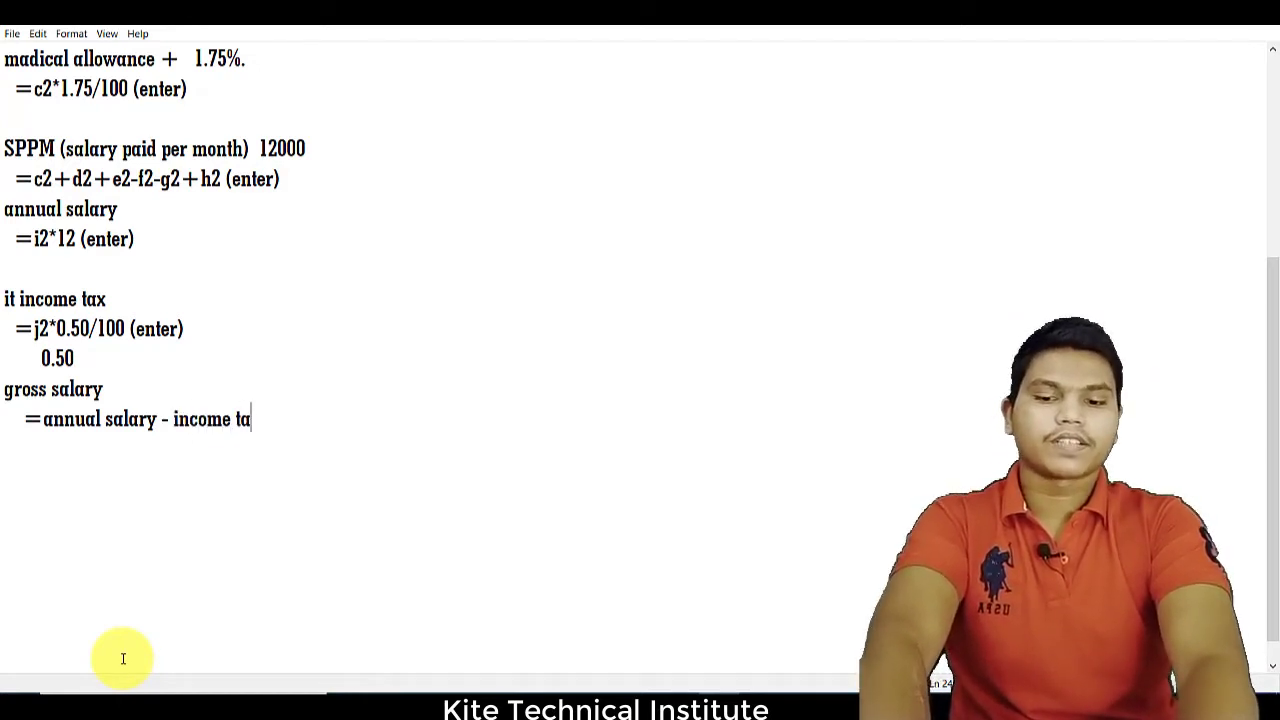
text(x (enter)
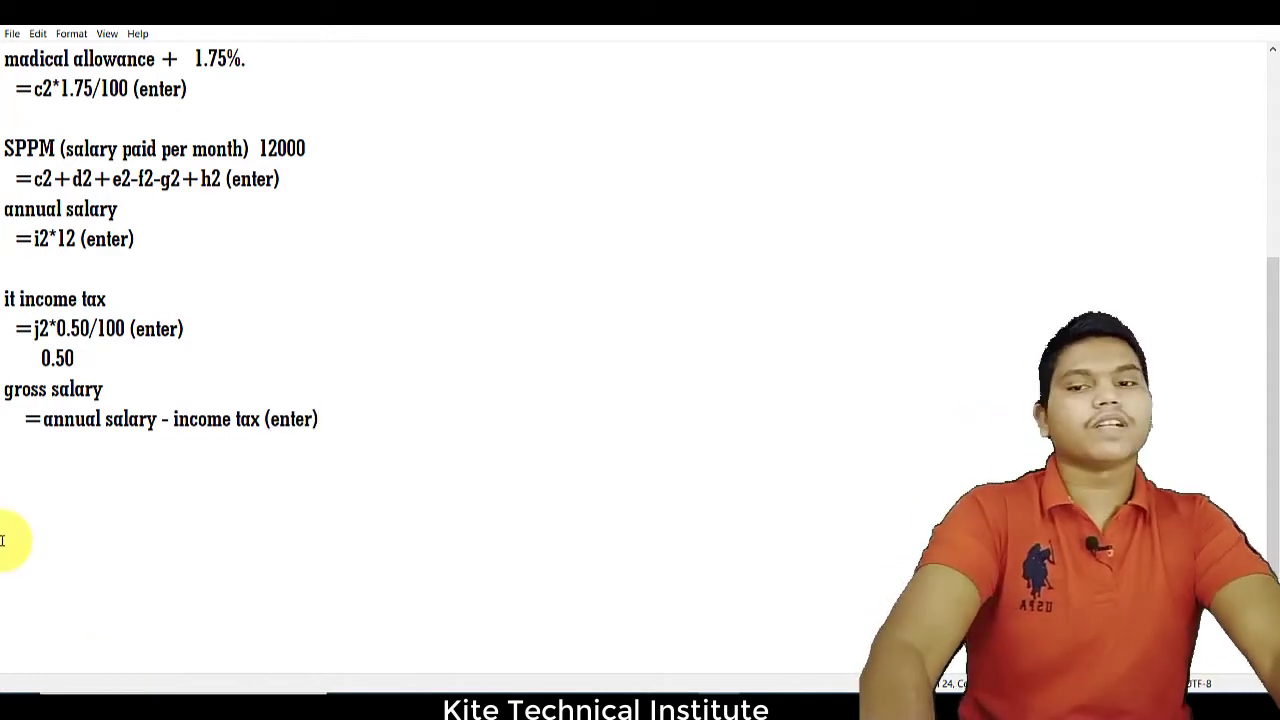
drag(426, 428, 12, 418)
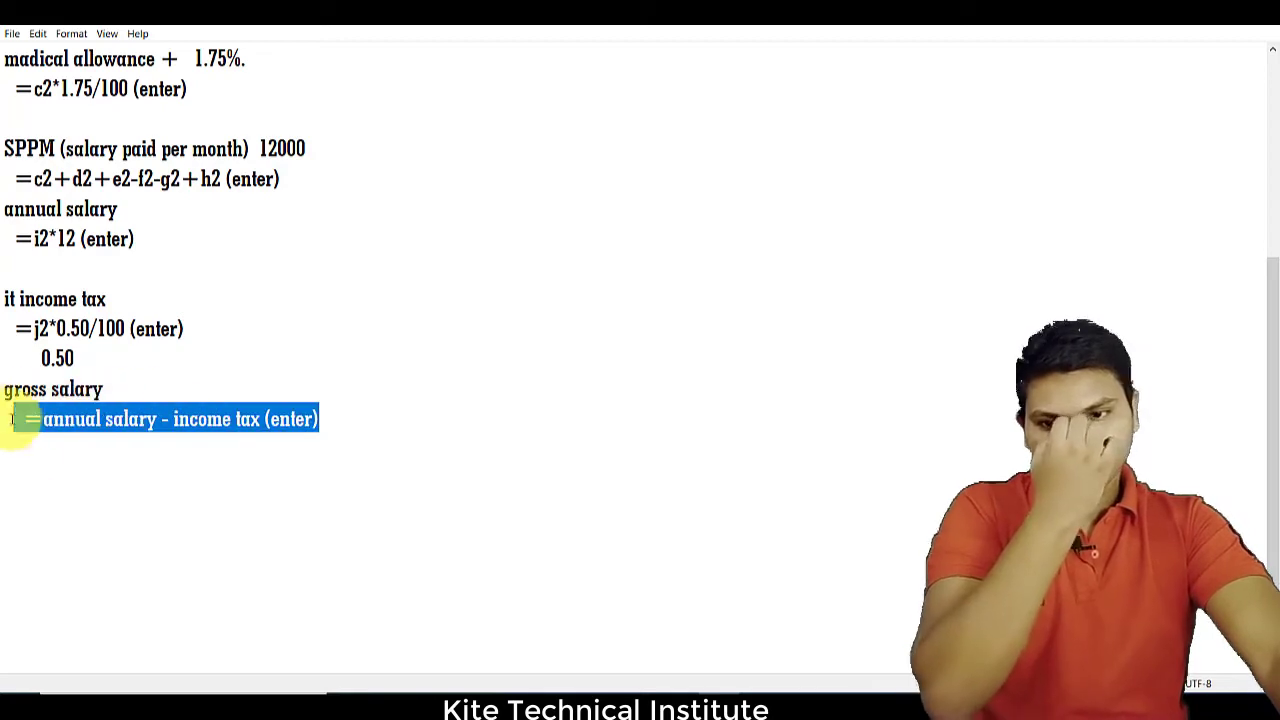
Step: Switch to Excel and clear all calculated values from ta to gs for every employee, range D2:L13
click(805, 690)
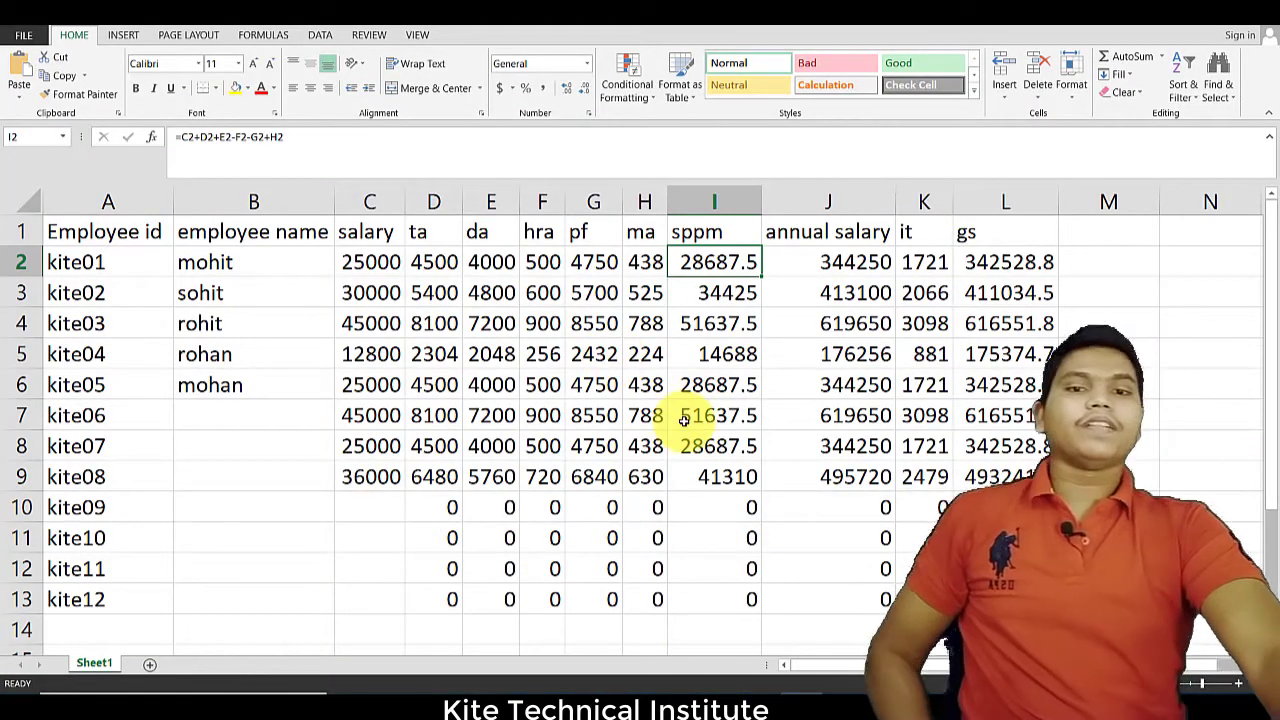
click(356, 258)
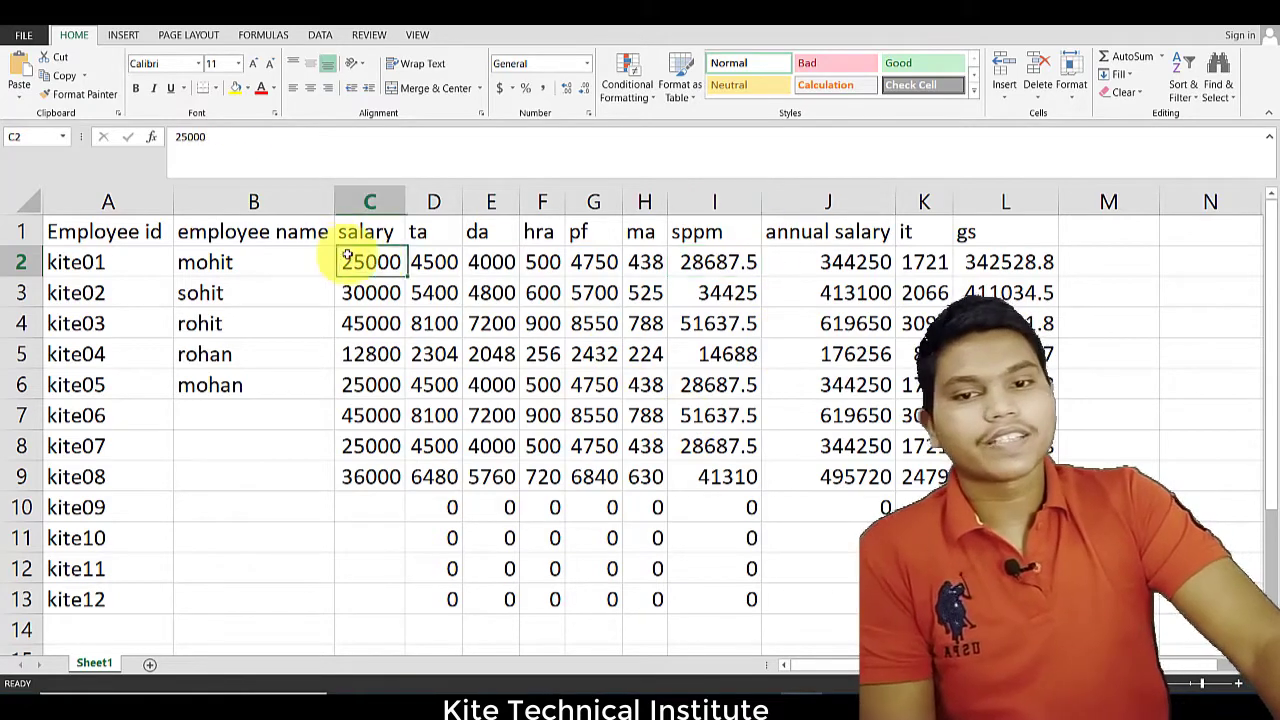
drag(432, 262, 1005, 599)
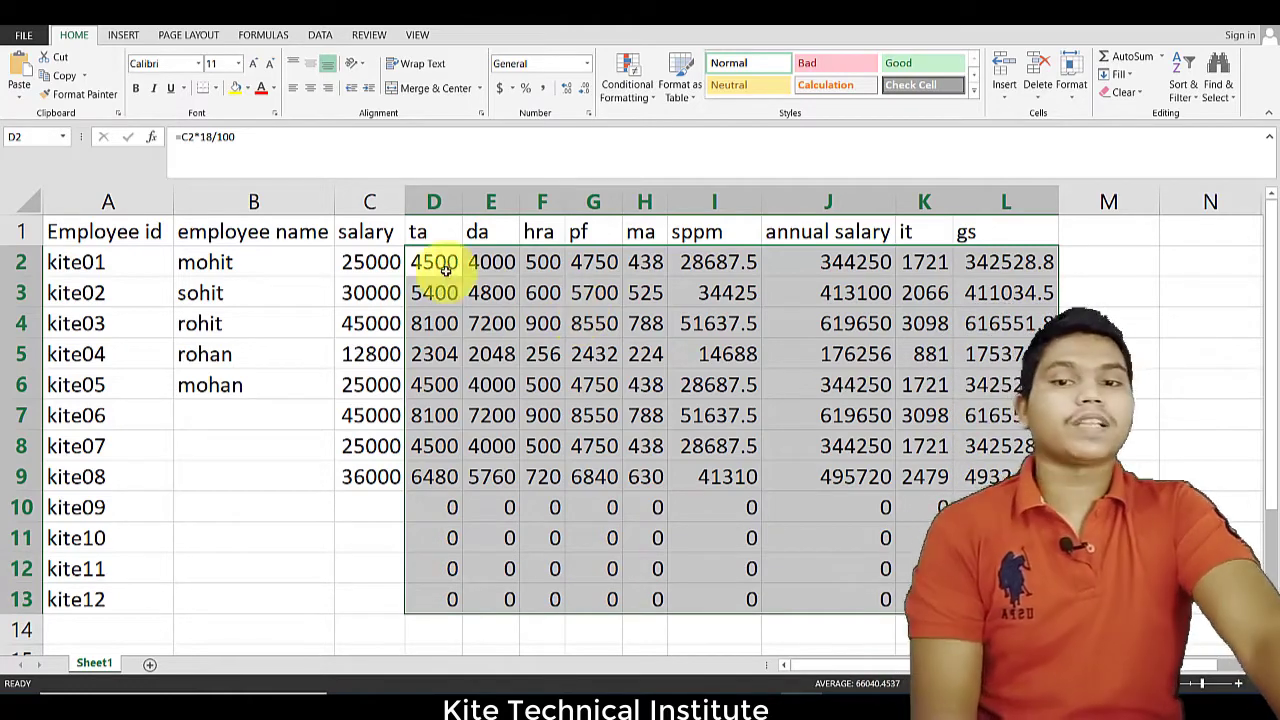
click(366, 264)
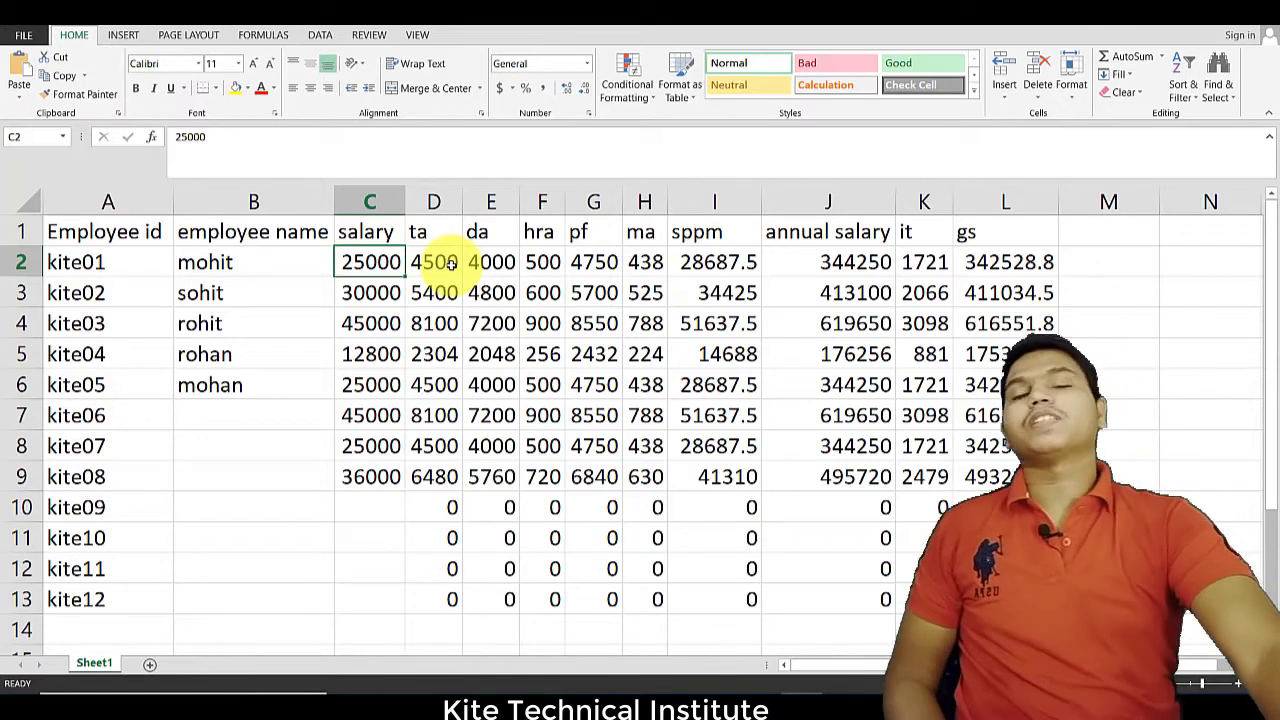
drag(450, 262, 924, 415)
drag(1012, 422, 1028, 600)
key(Return)
key(Delete)
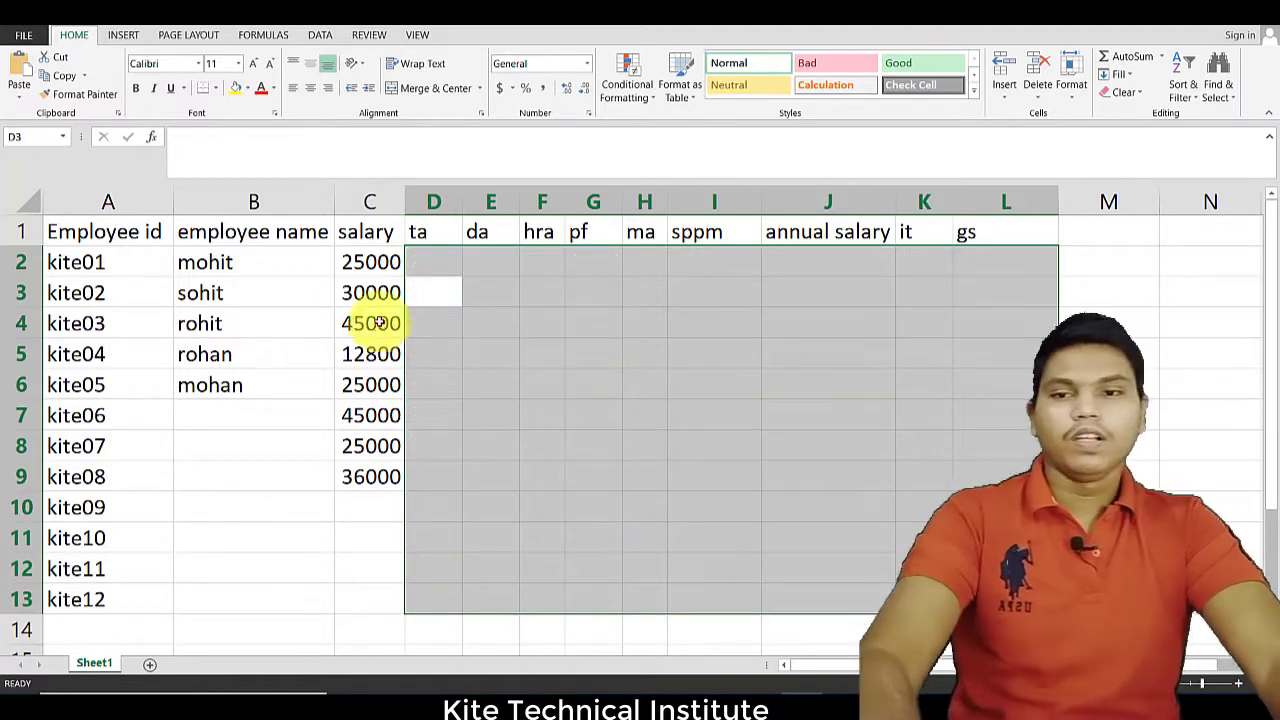
Step: Enter 25000 as the salary for employees kite01 and kite04
drag(366, 261, 397, 480)
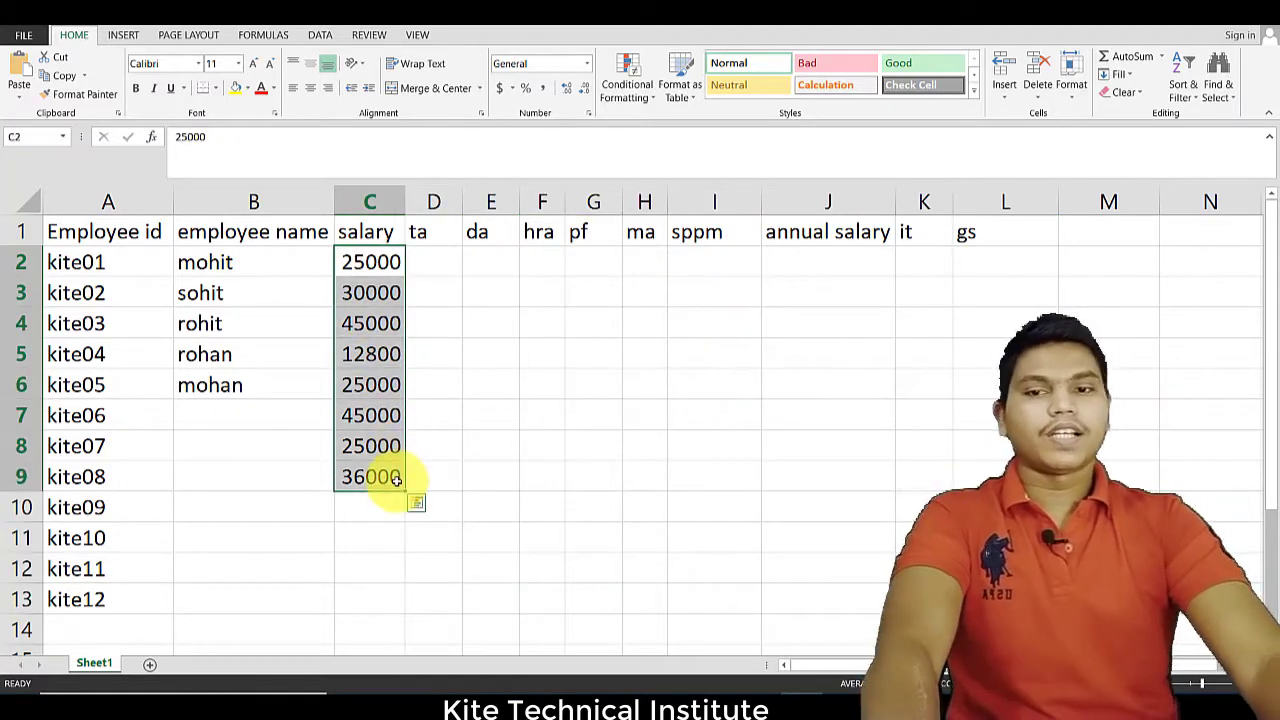
text(25000)
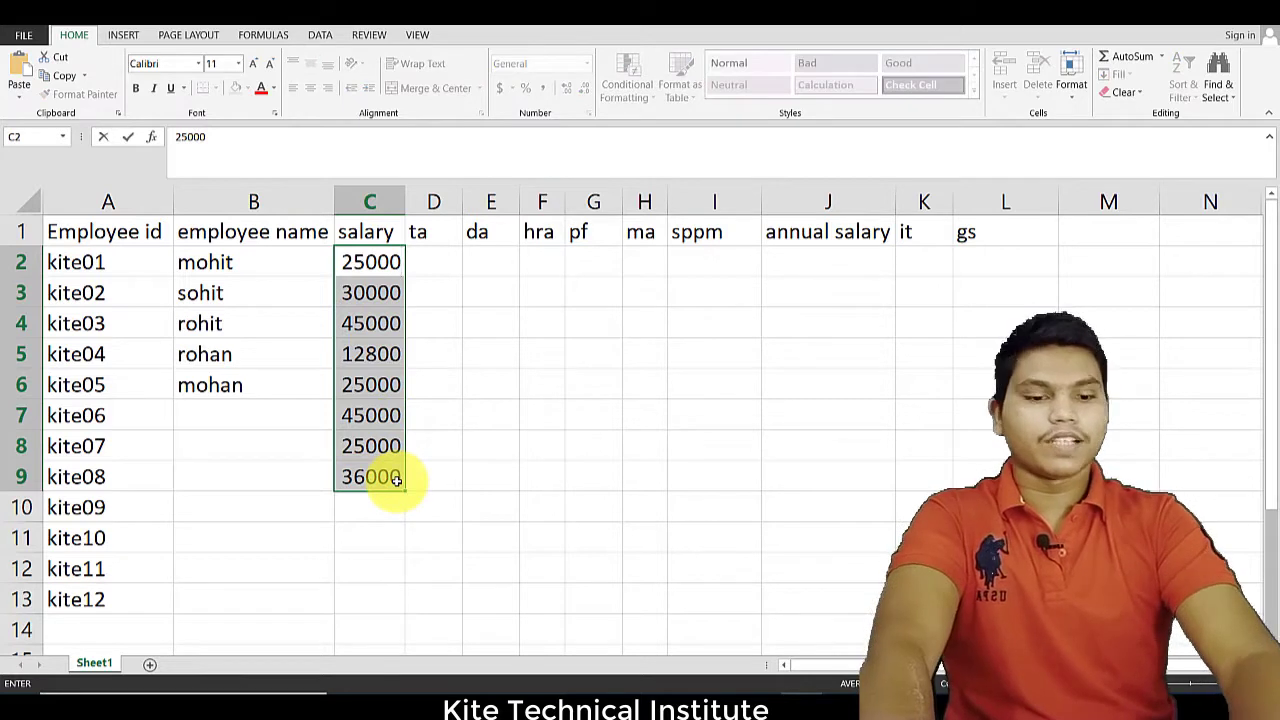
key(Down)
key(Down)
key(Down)
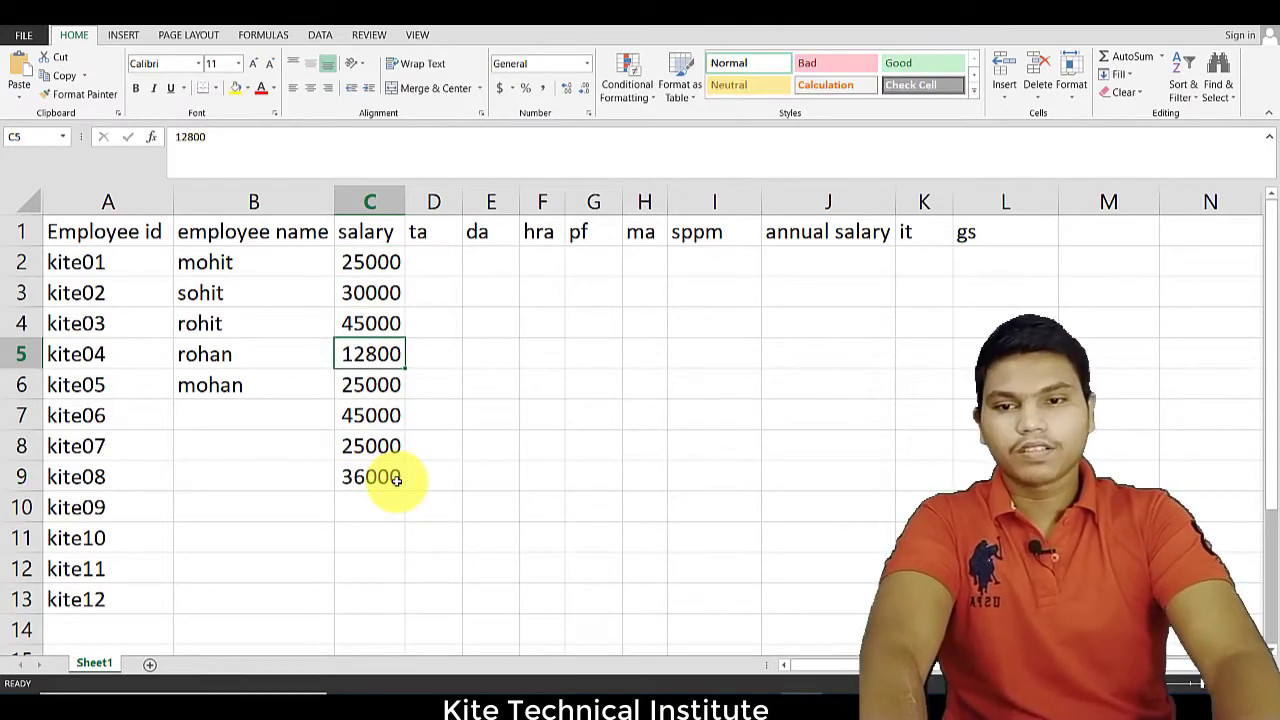
text(25000)
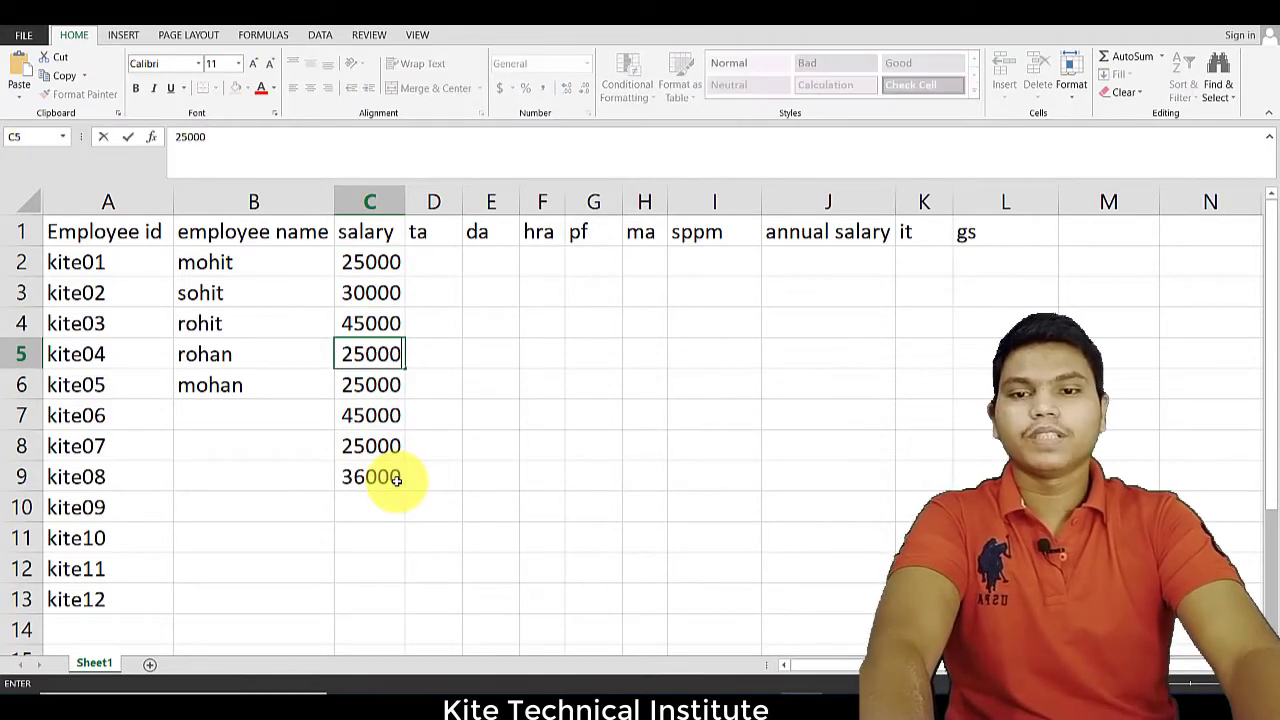
key(Down)
key(Down)
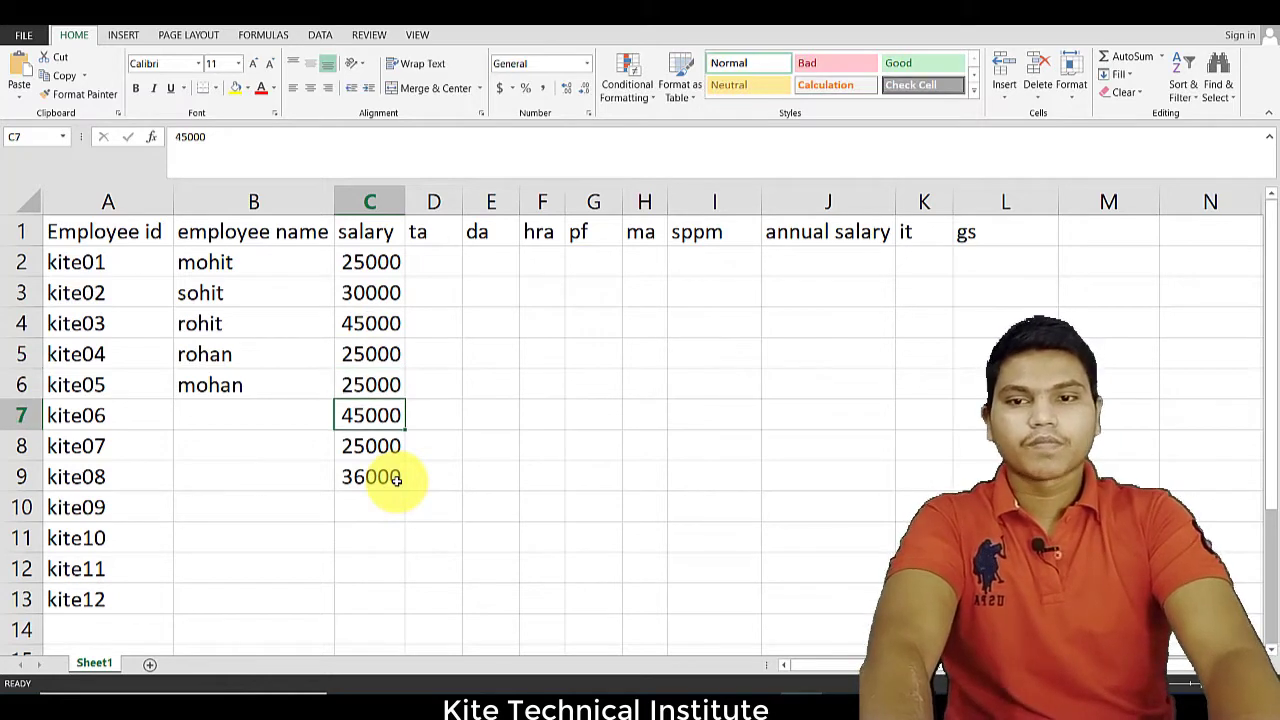
Step: Clear the salary value of employee kite08 in cell C9
click(397, 480)
key(Down)
key(Up)
key(Delete)
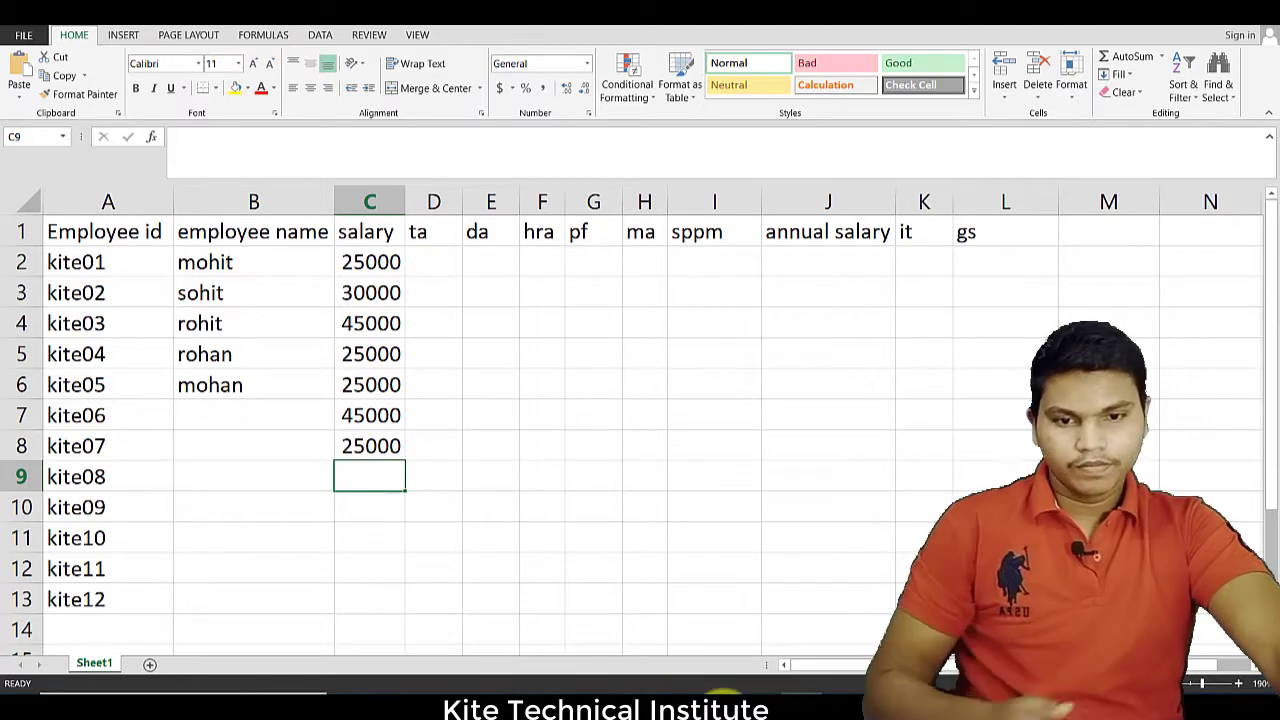
Step: Switch to the Notepad notes and delete their entire contents, leaving the document empty
key(alt+Tab)
key(ctrl+a)
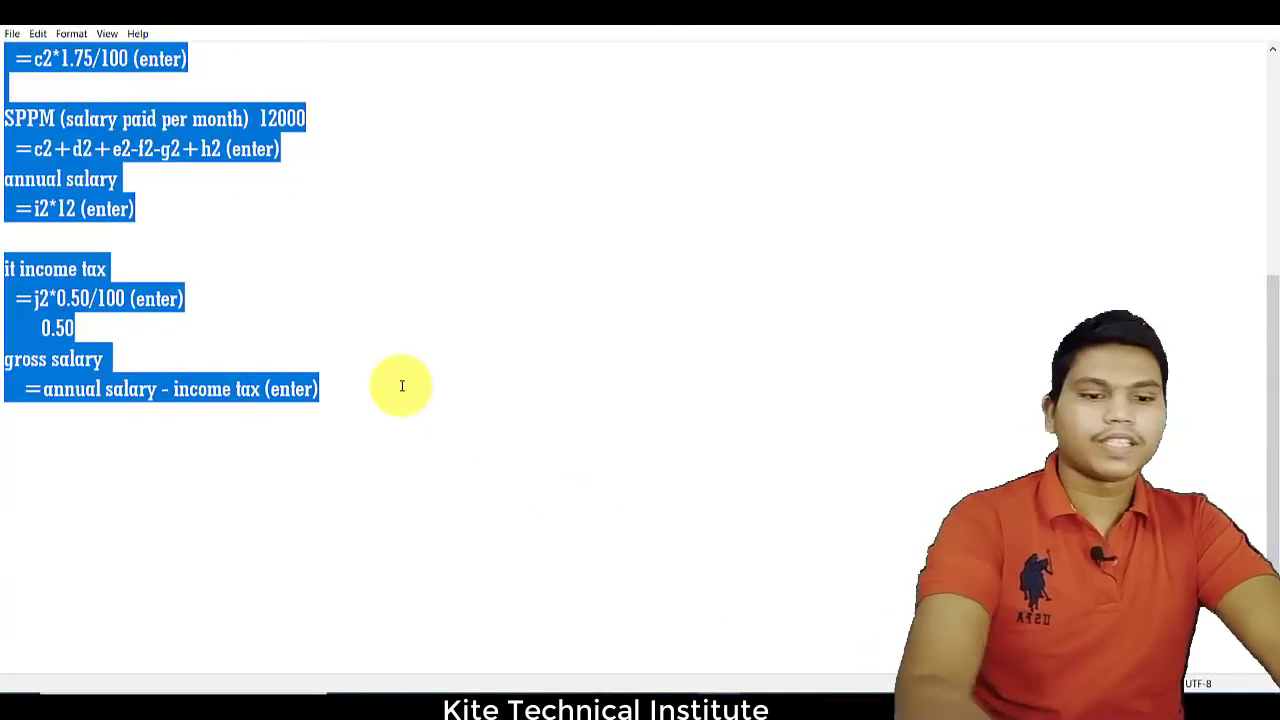
key(Delete)
text(ta)
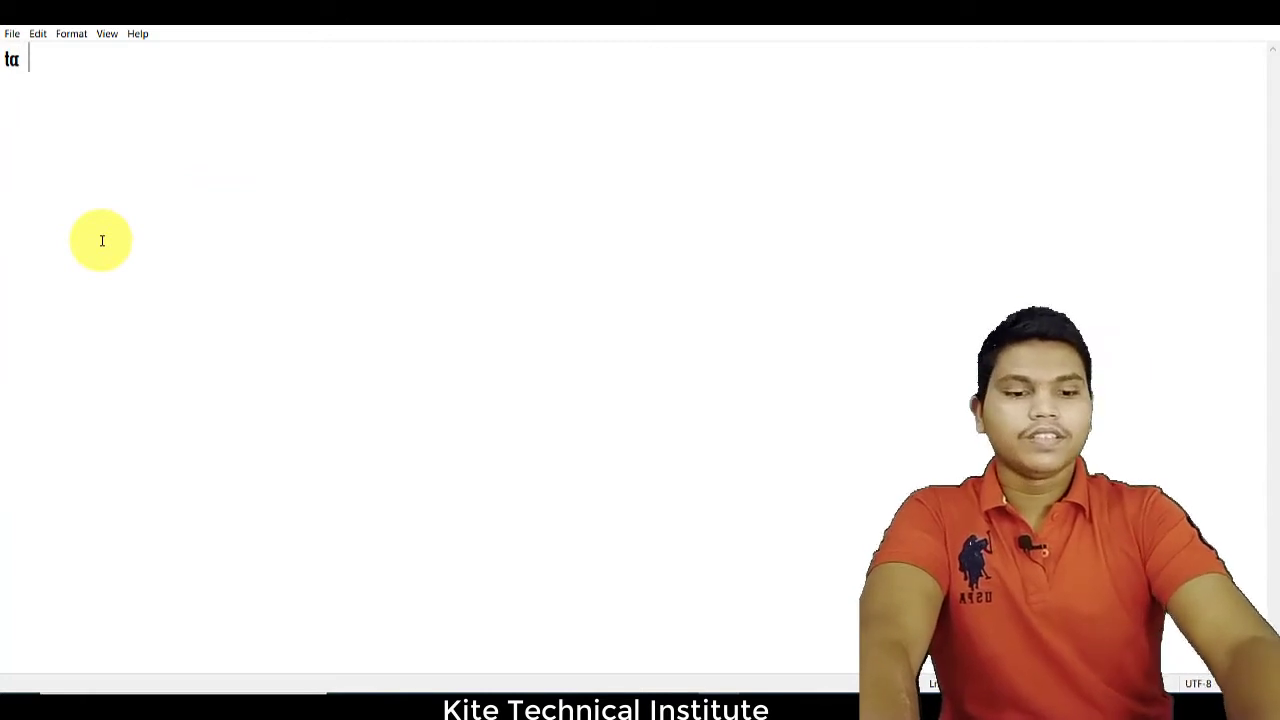
key(BackSpace)
key(BackSpace)
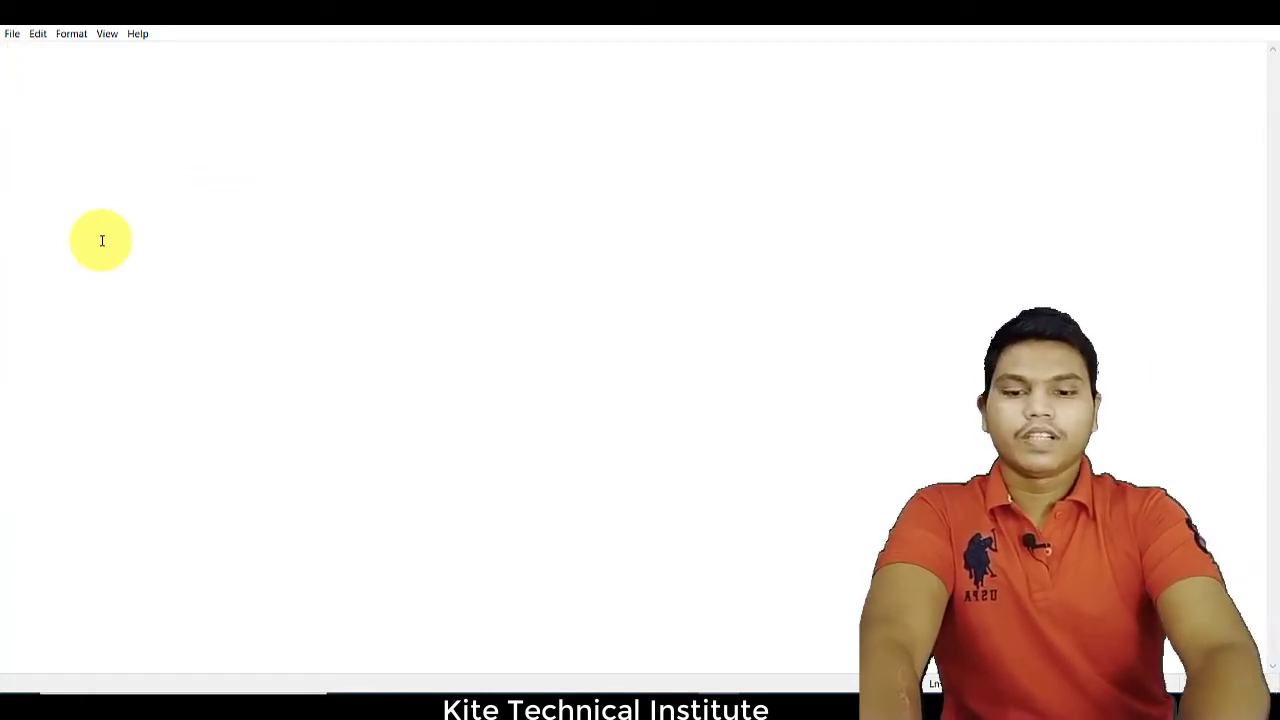
Step: Begin the TA rule on the first line of the notes with the salary tiers "TA(45000-20% , 30000-18%"
text(TA(45000)
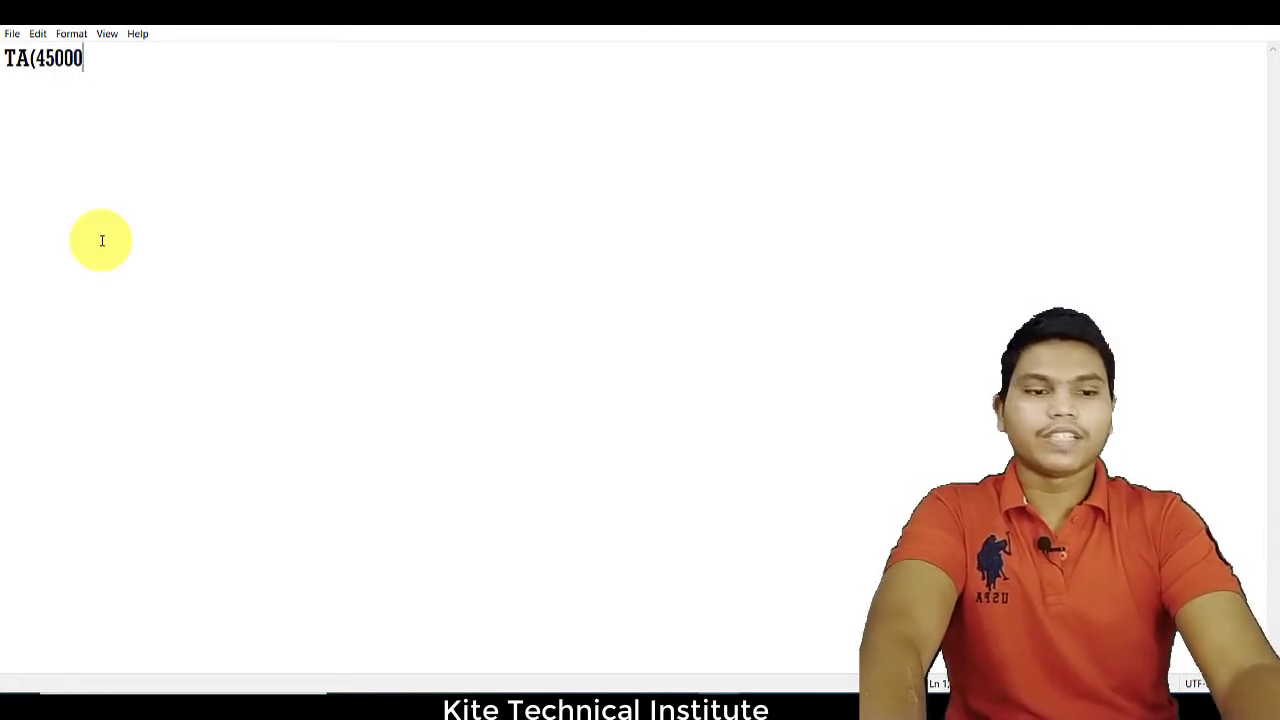
text(-20)
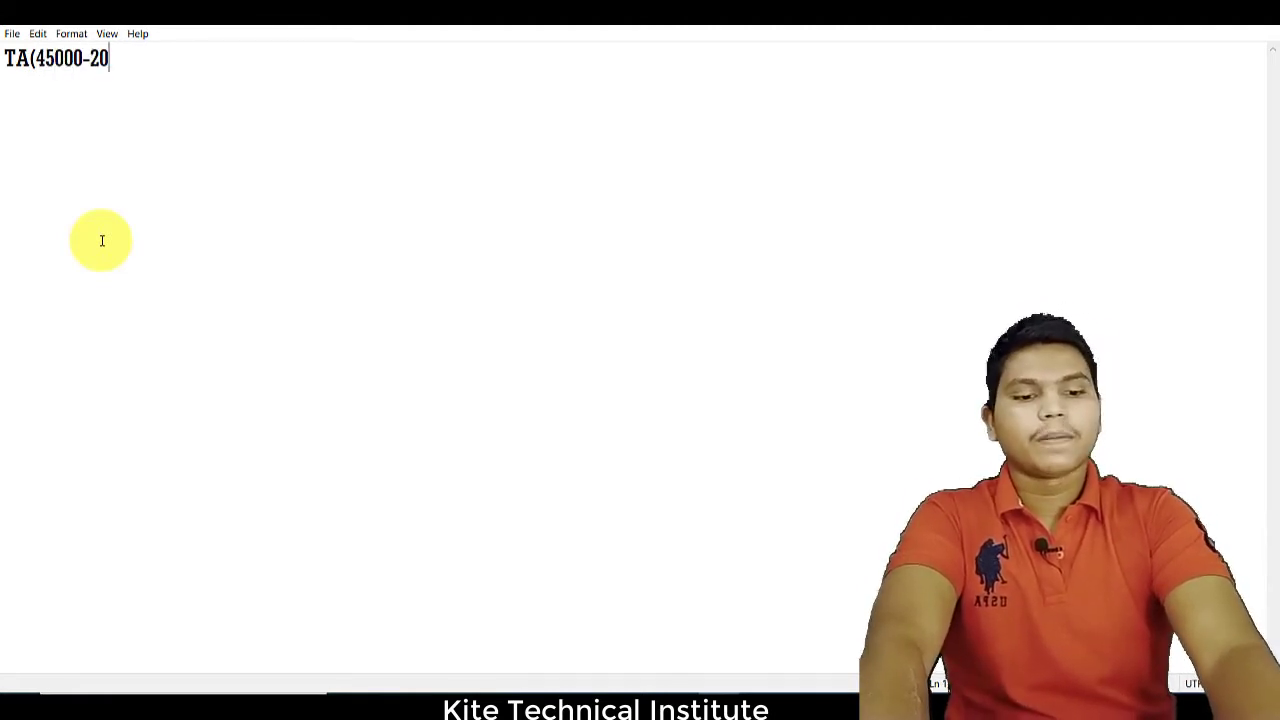
text(% ,)
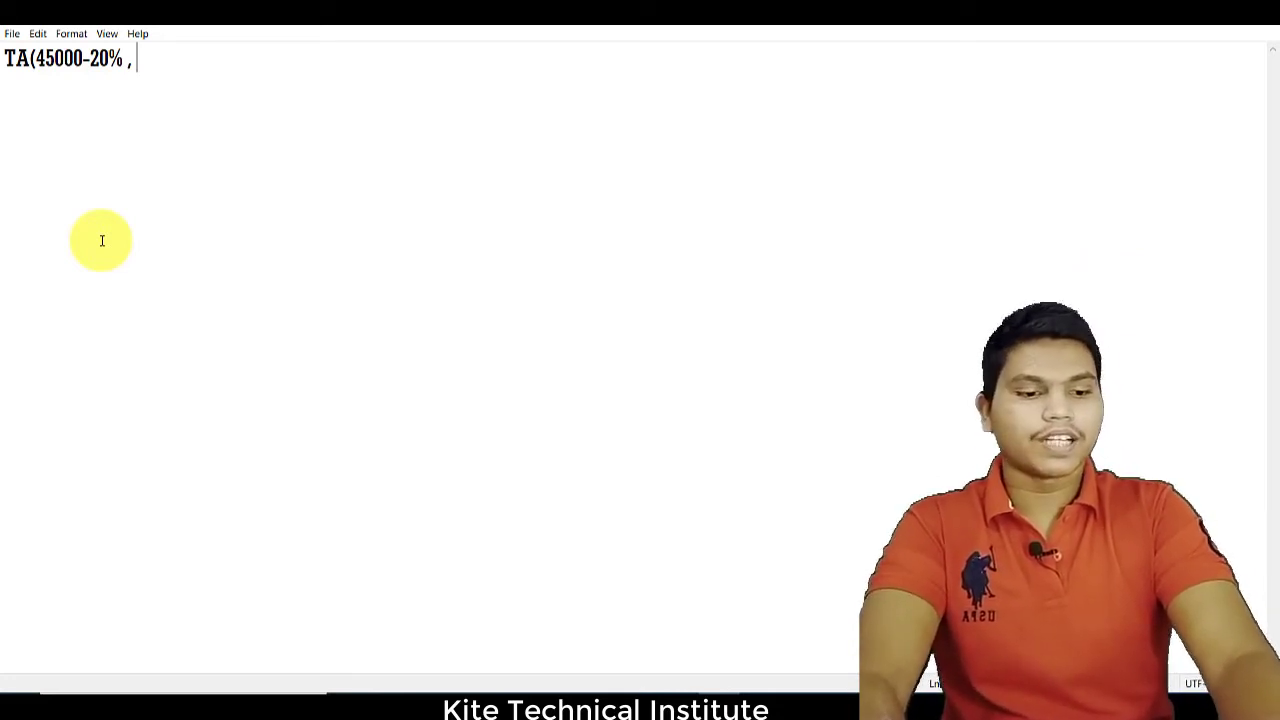
text(30000)
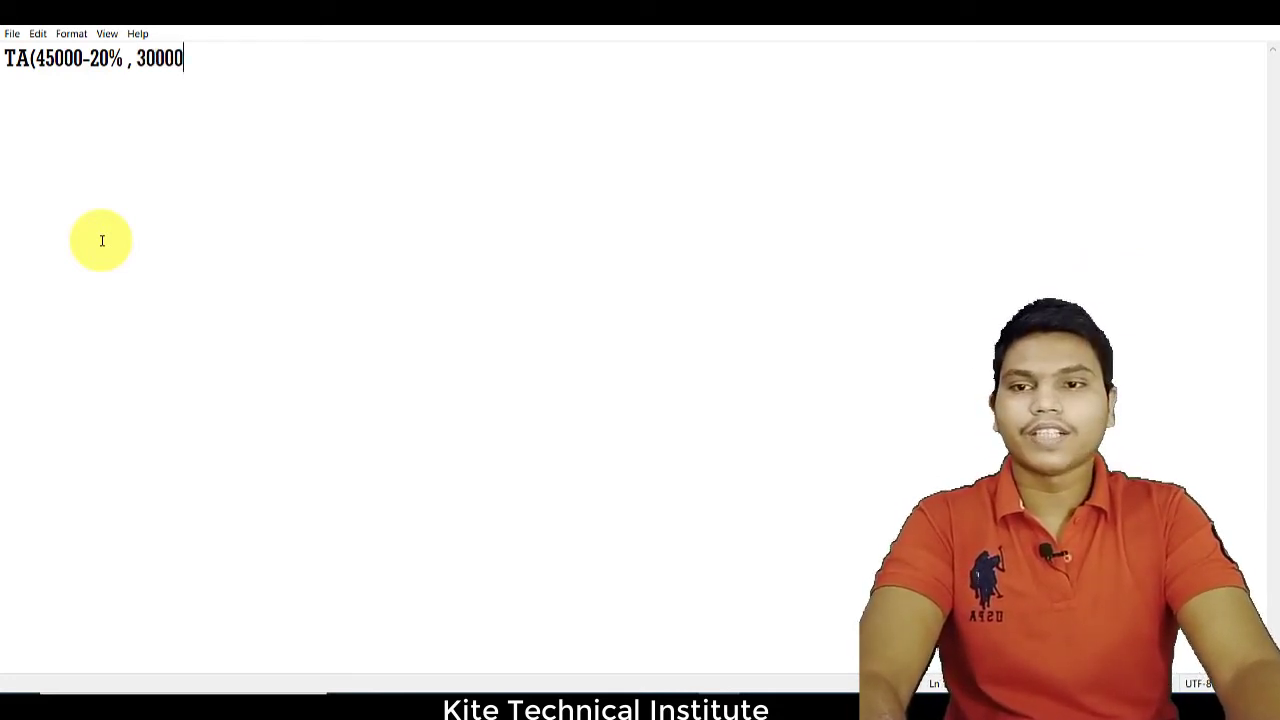
text(-)
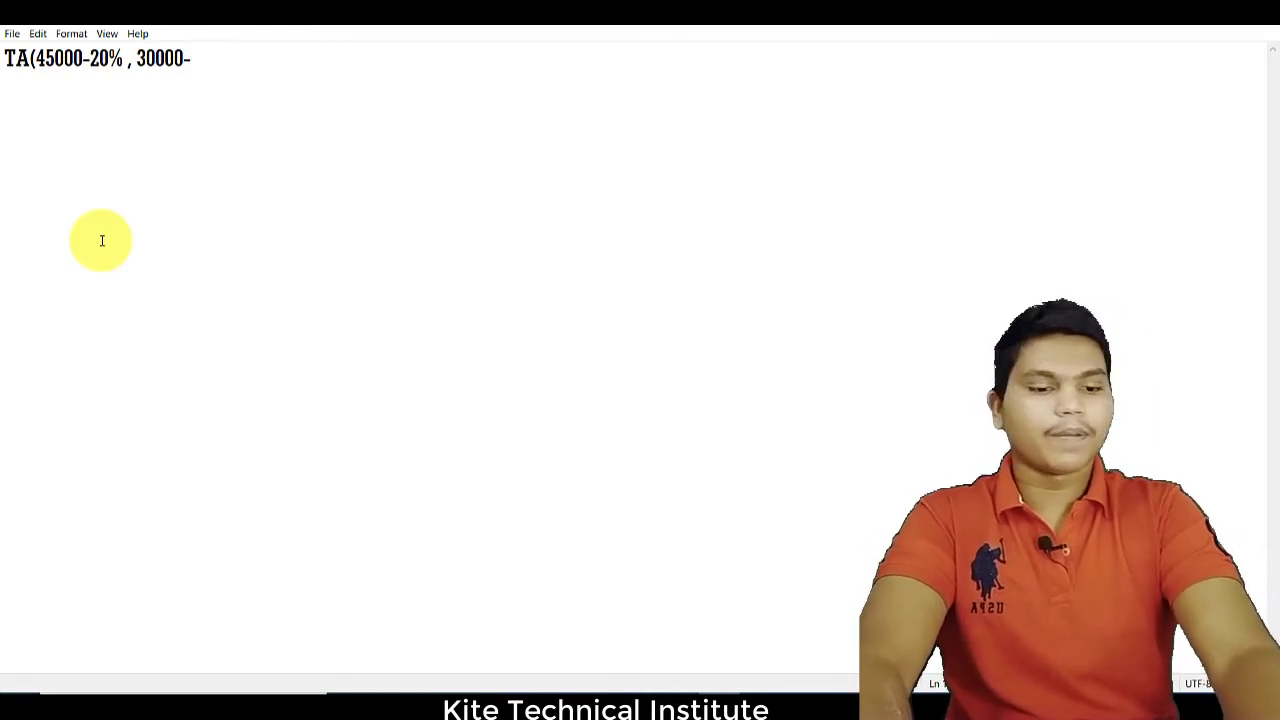
text(18%)
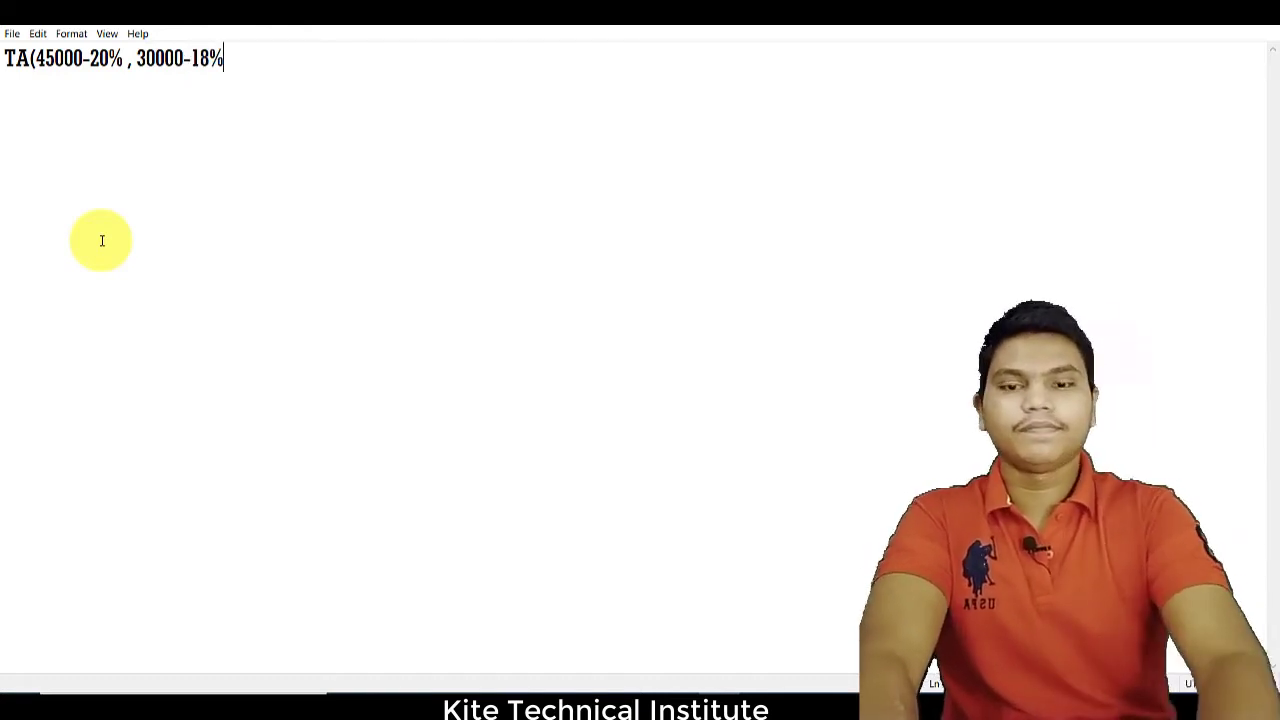
Step: Complete the TA rule line with ", 25000 -16%)" following the 18% entry
text(, 2500)
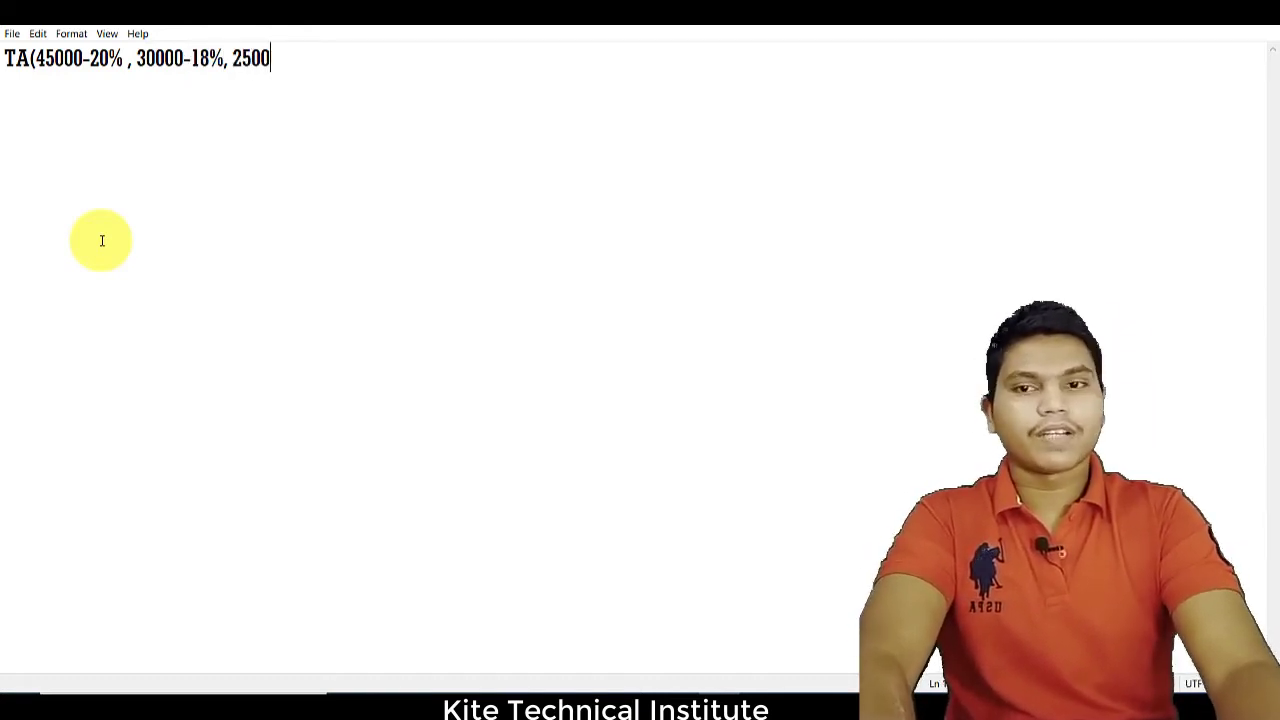
text(0 -)
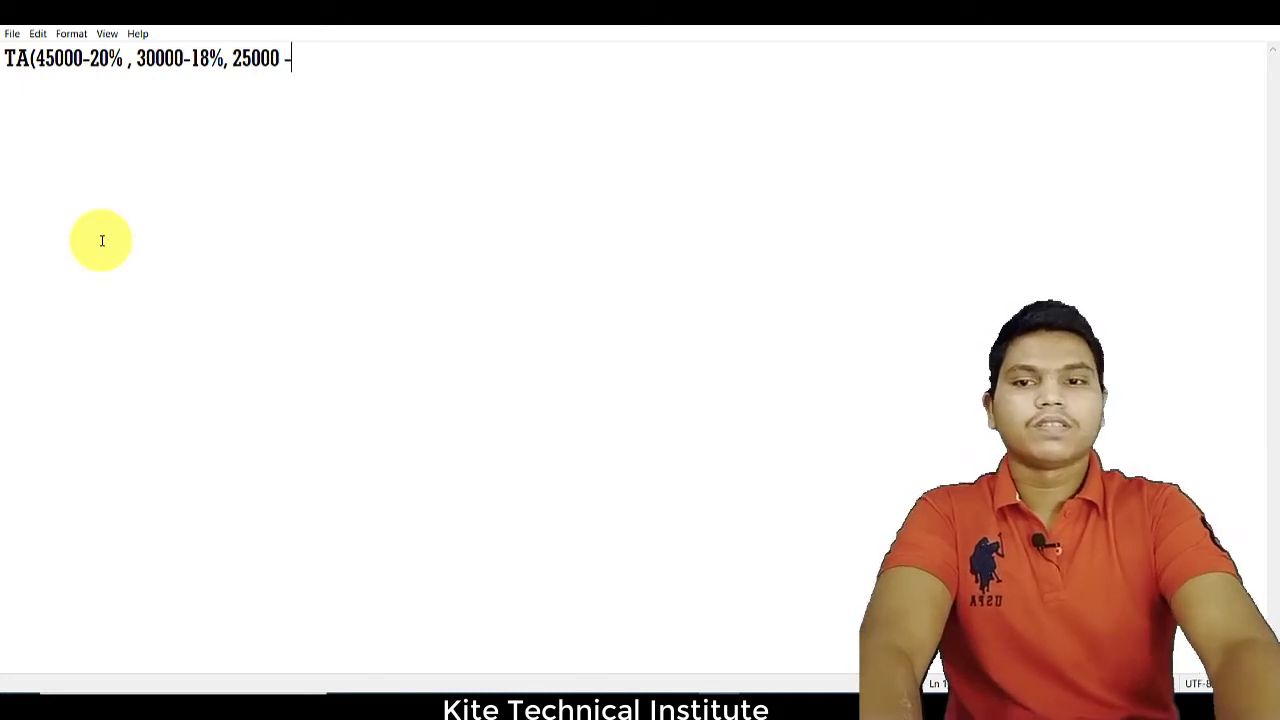
text(16%)
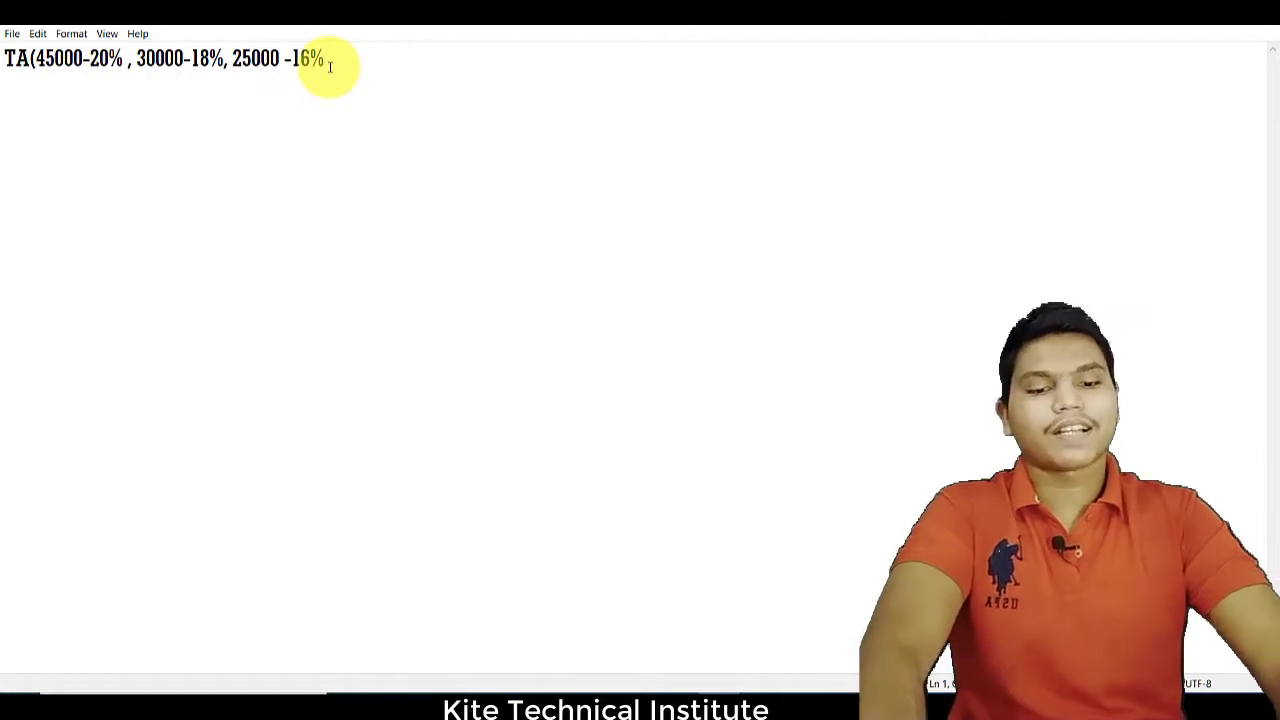
text())
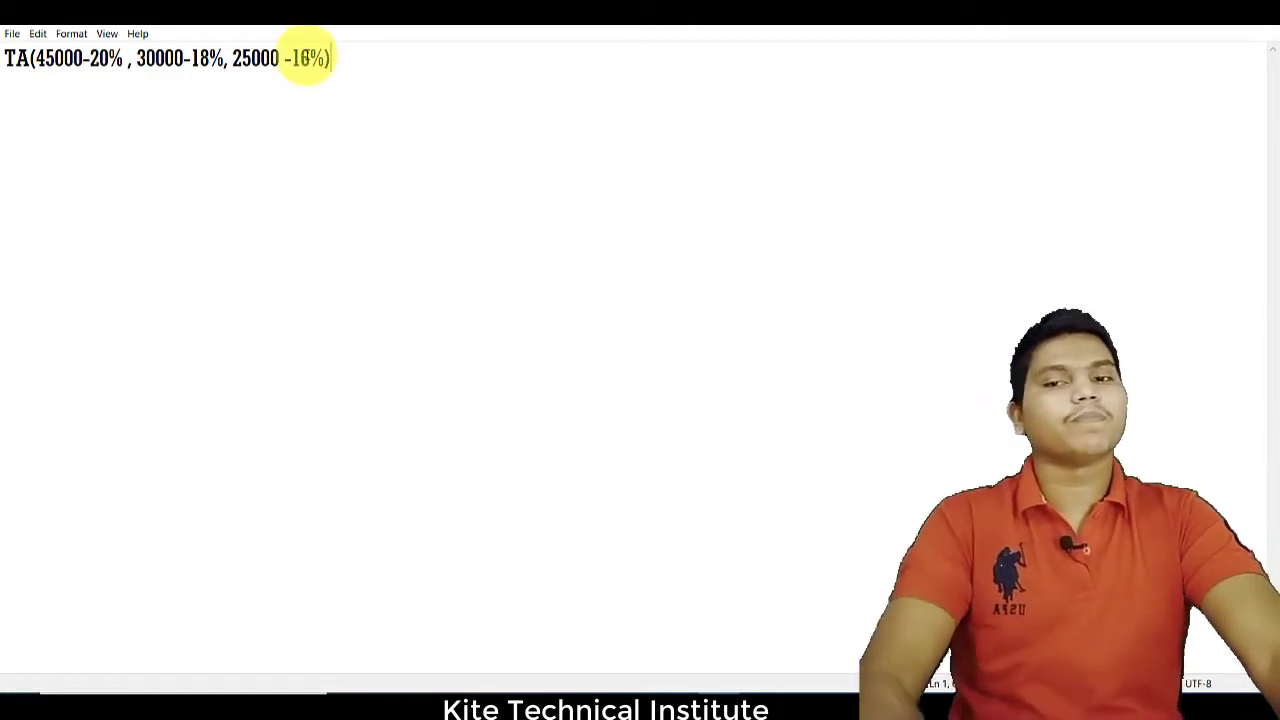
drag(365, 62, 30, 58)
click(60, 100)
Step: Start an indented formula with "=if(" two lines below the TA rule
click(347, 54)
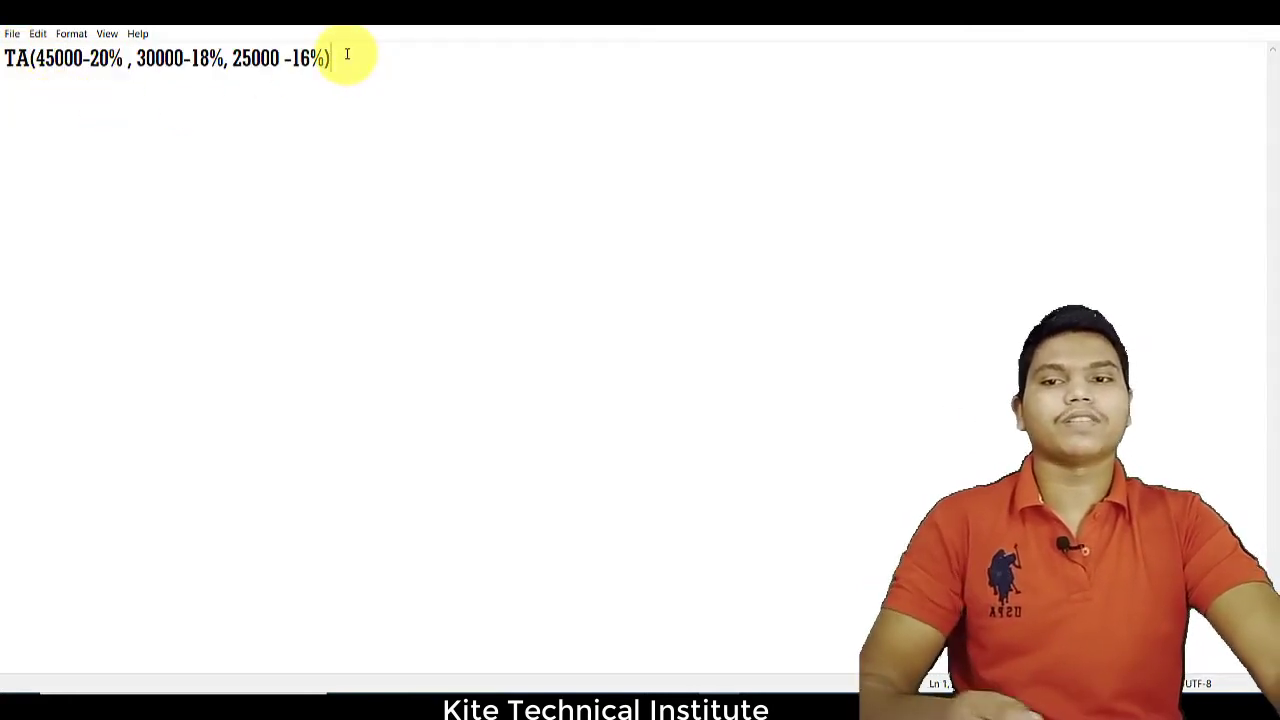
key(Return)
key(Return)
key(Tab)
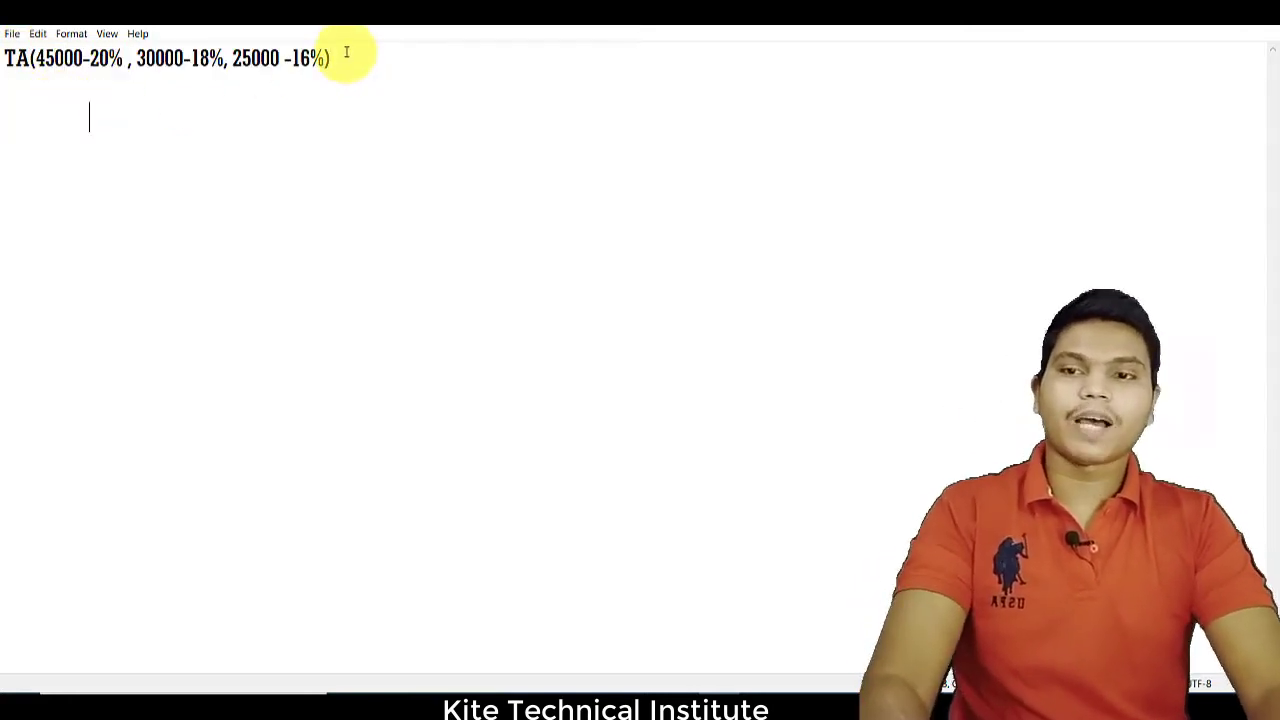
text(=if()
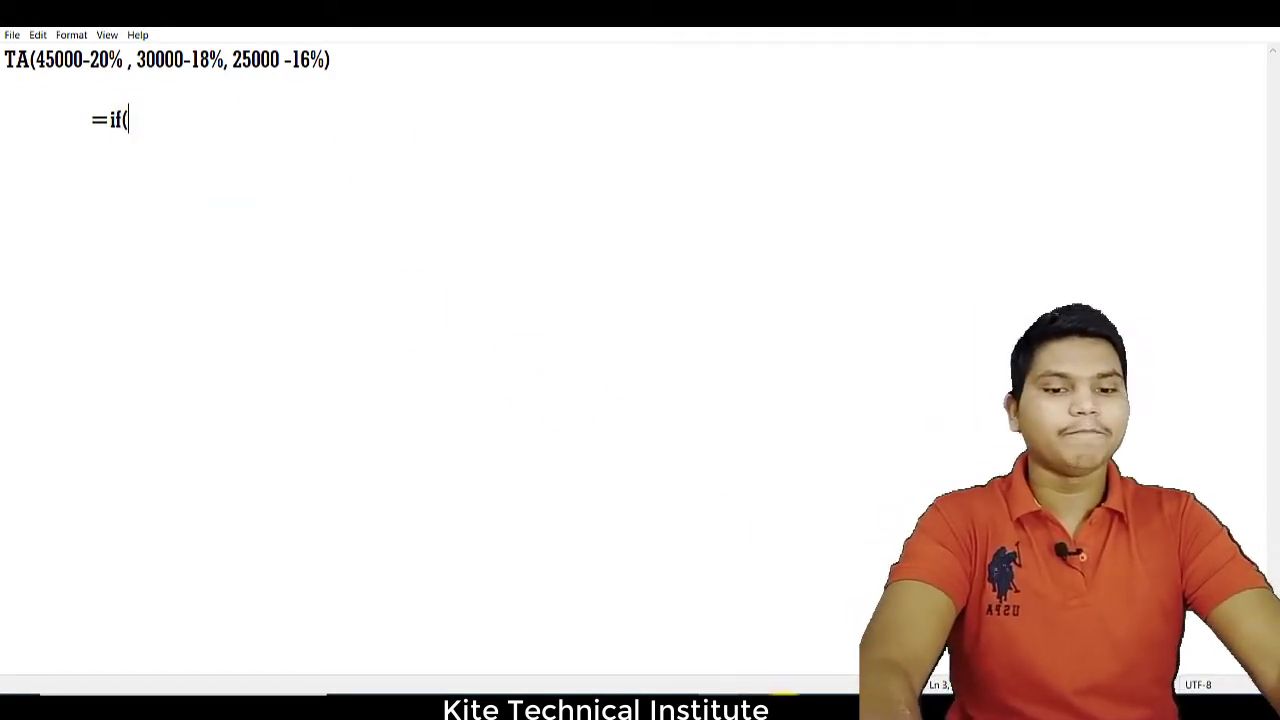
Step: Check the first salary cell in the Excel sheet, and add the condition c2>=45000 to the formula in Notepad
click(793, 705)
click(378, 262)
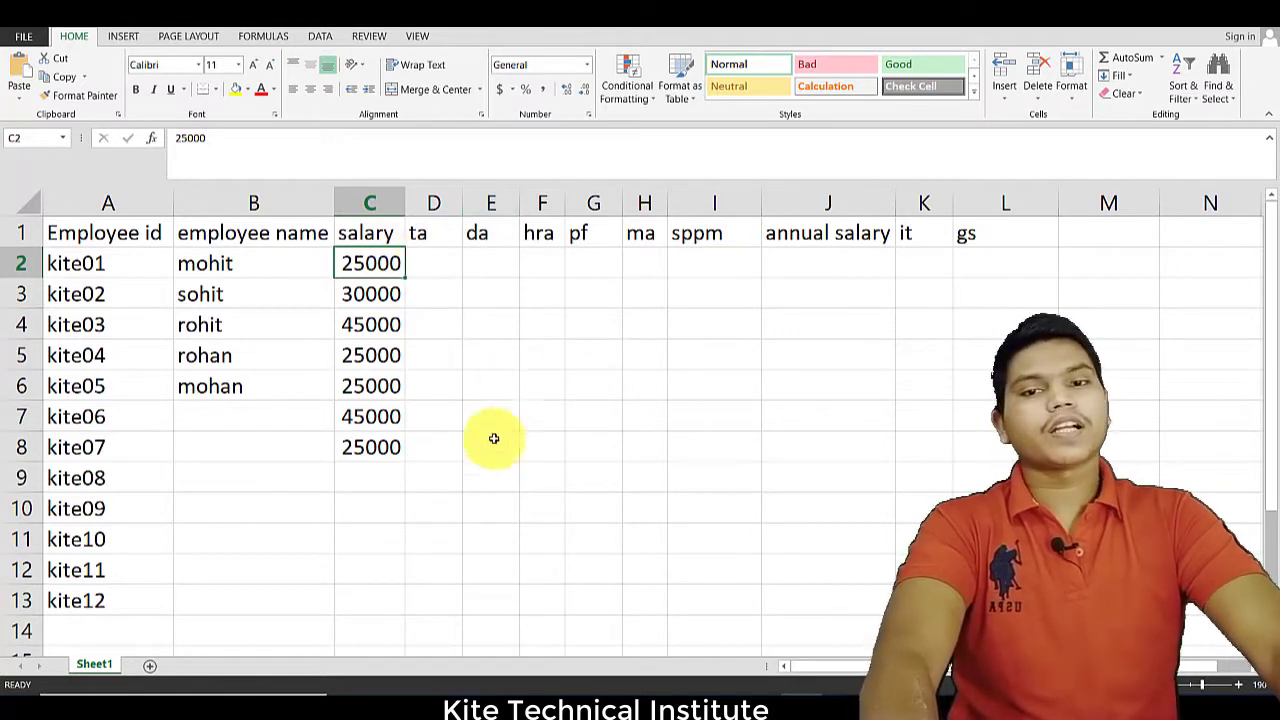
click(748, 688)
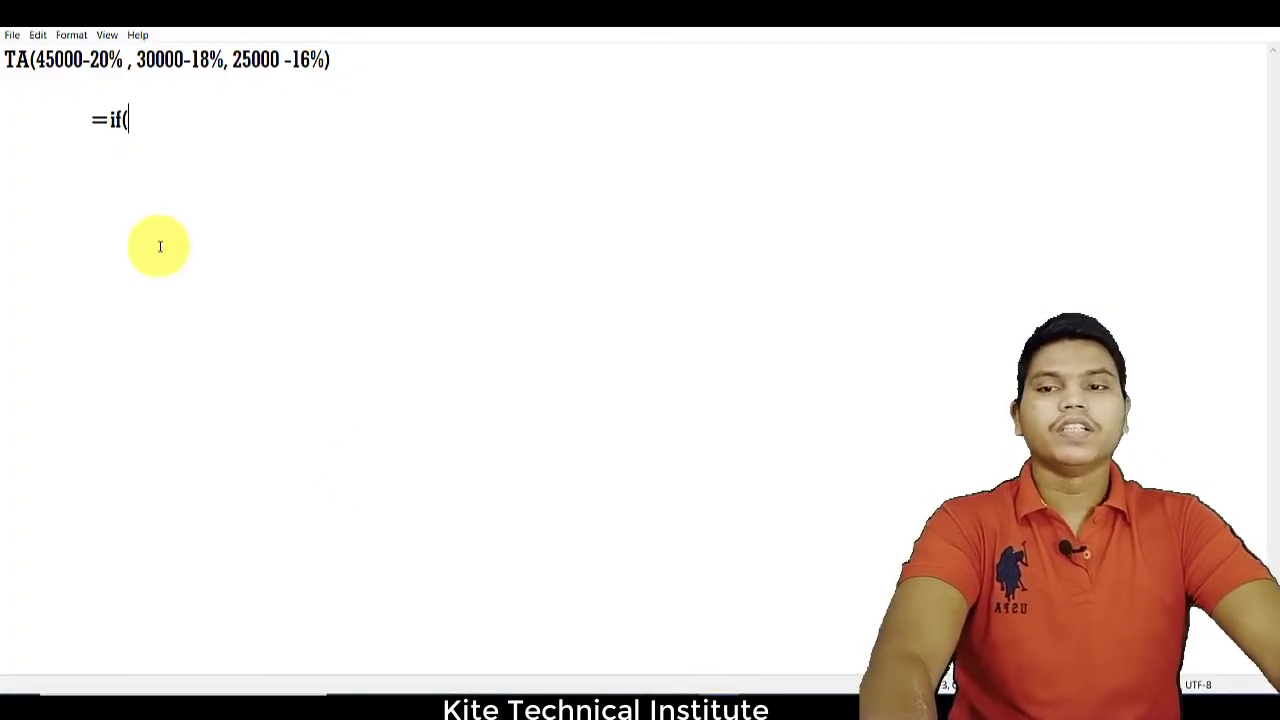
text(c2)
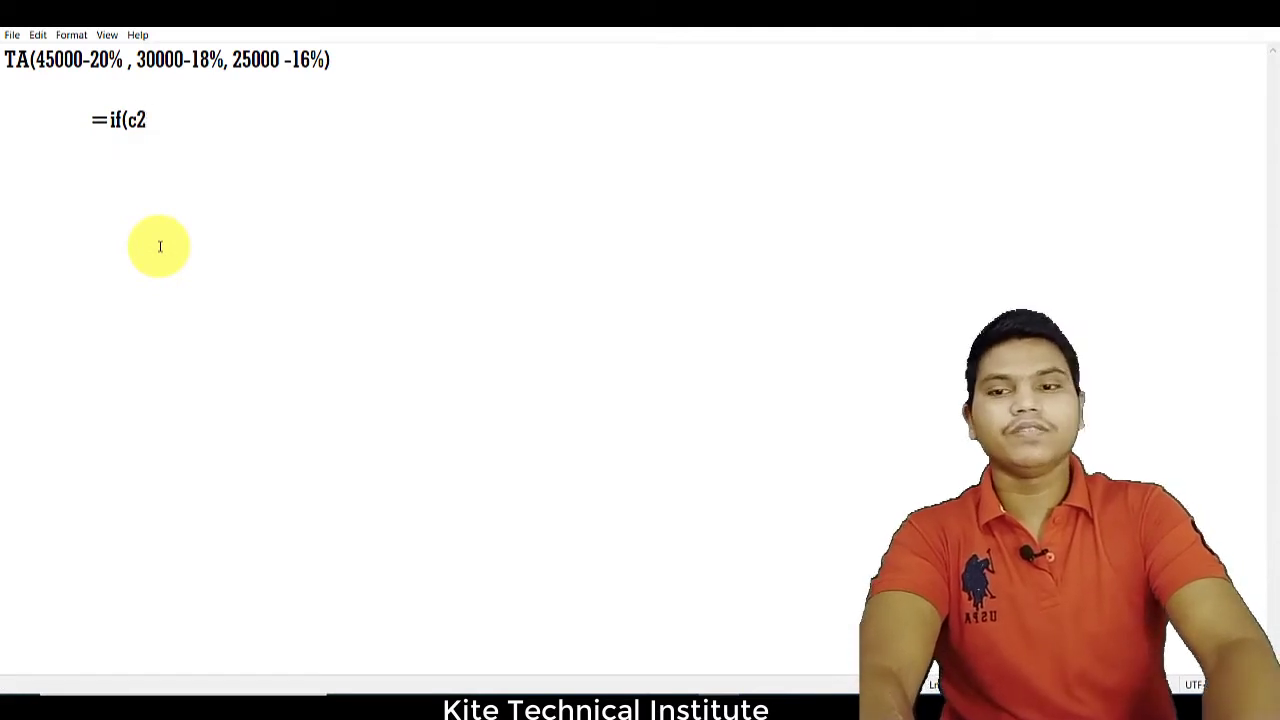
text(>=)
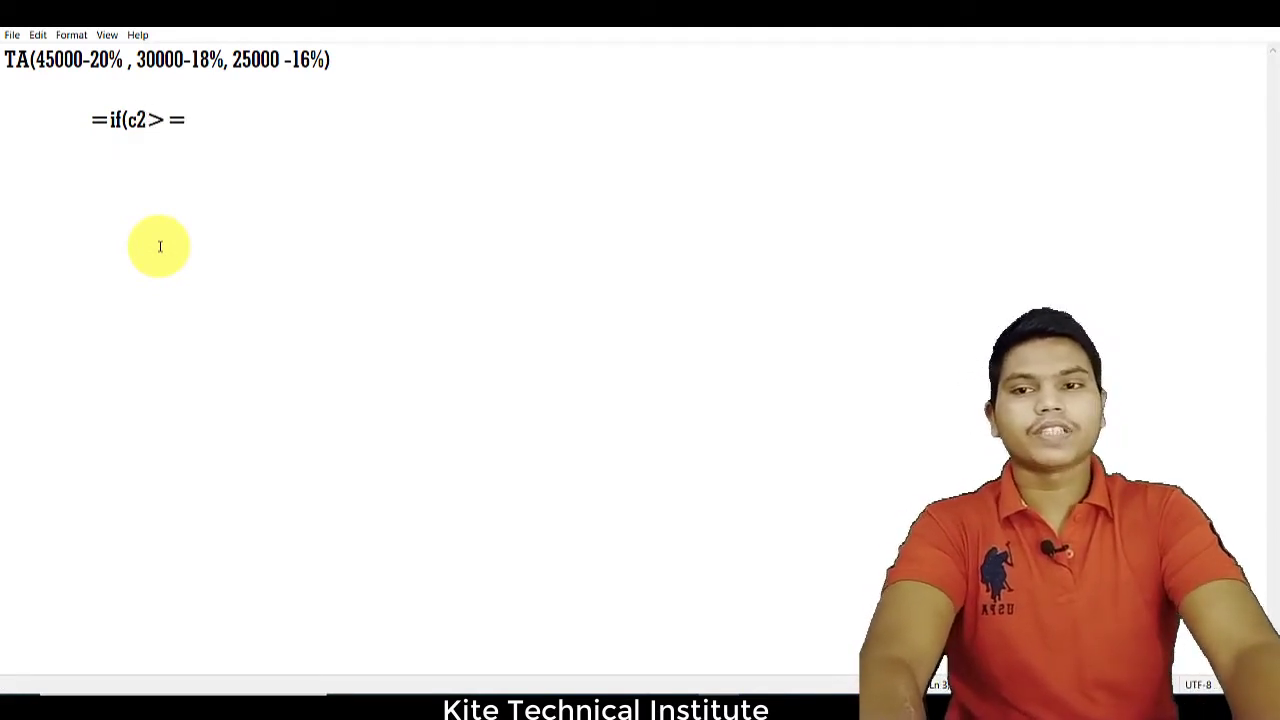
text(45000)
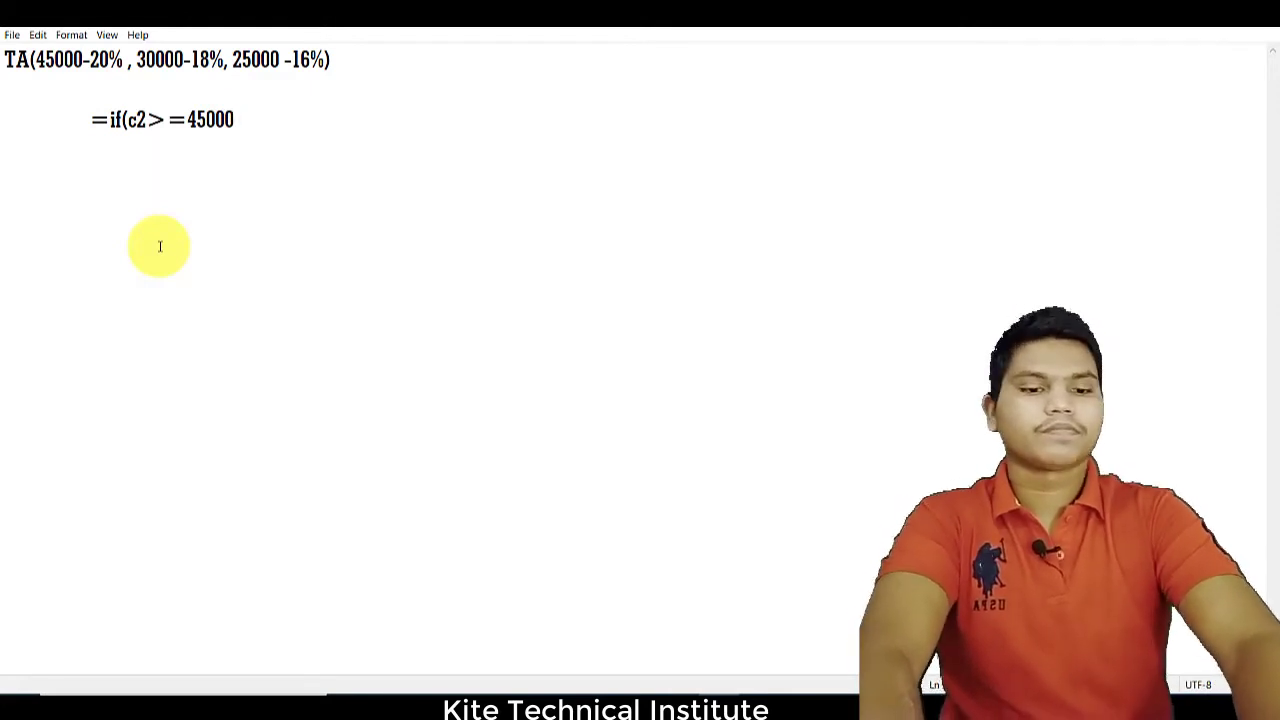
Step: Add the result for the first condition to the formula as ",c2*20/100,"
text( ,)
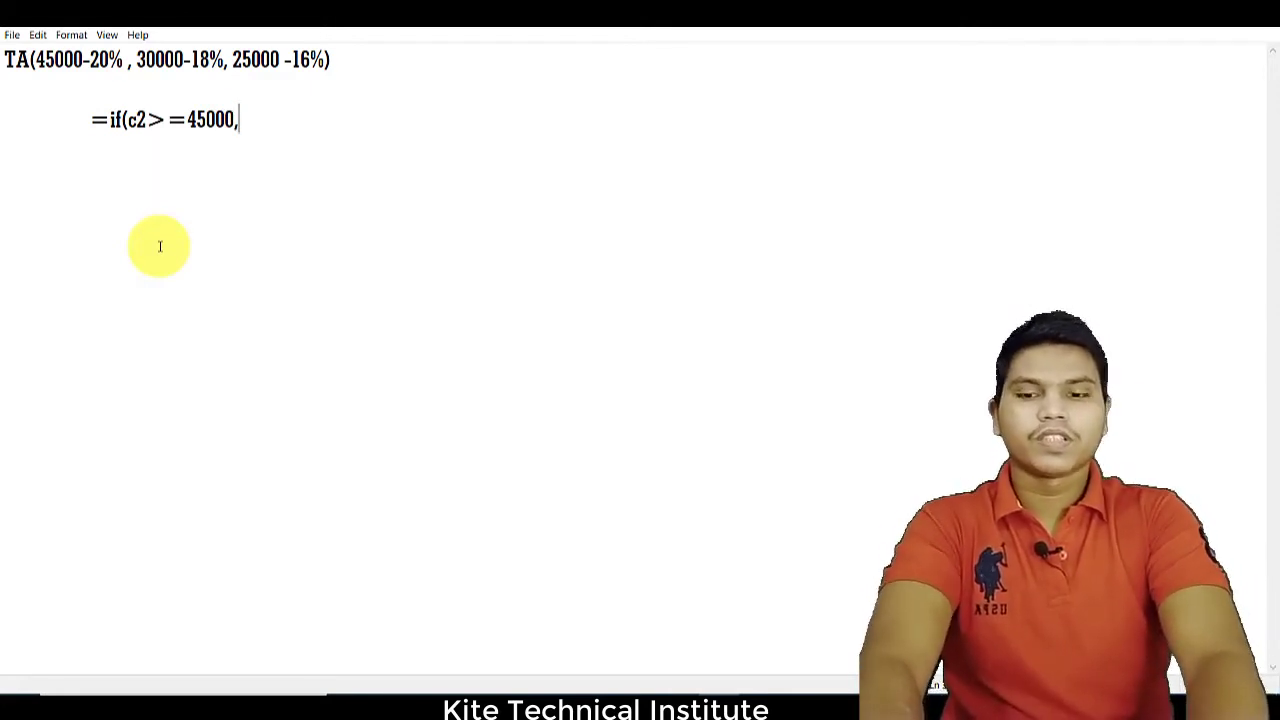
text(c2)
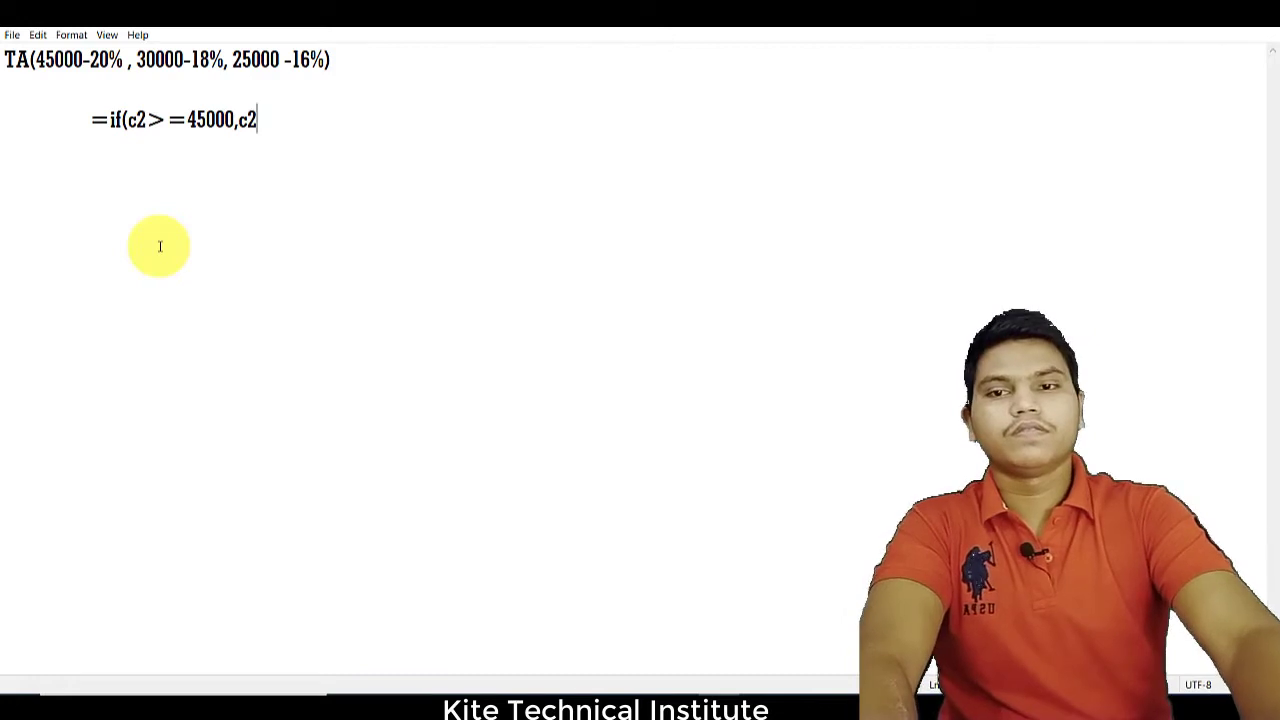
text(*20)
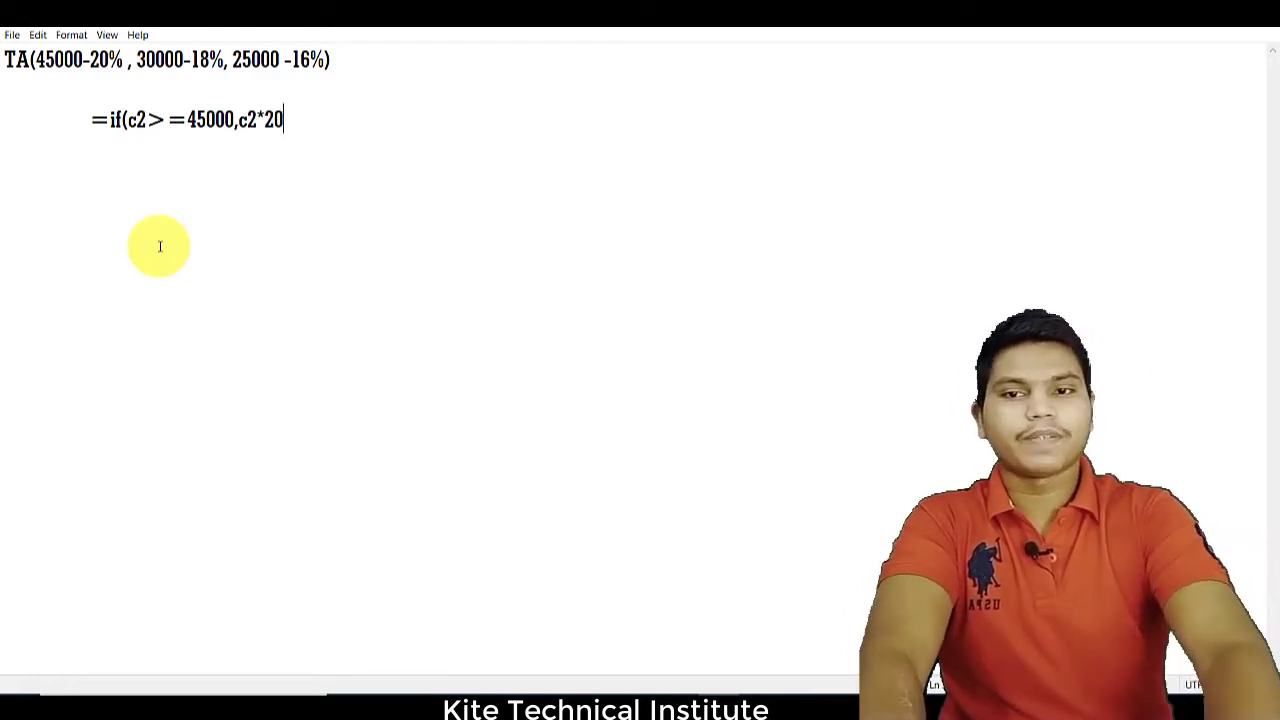
text(/100)
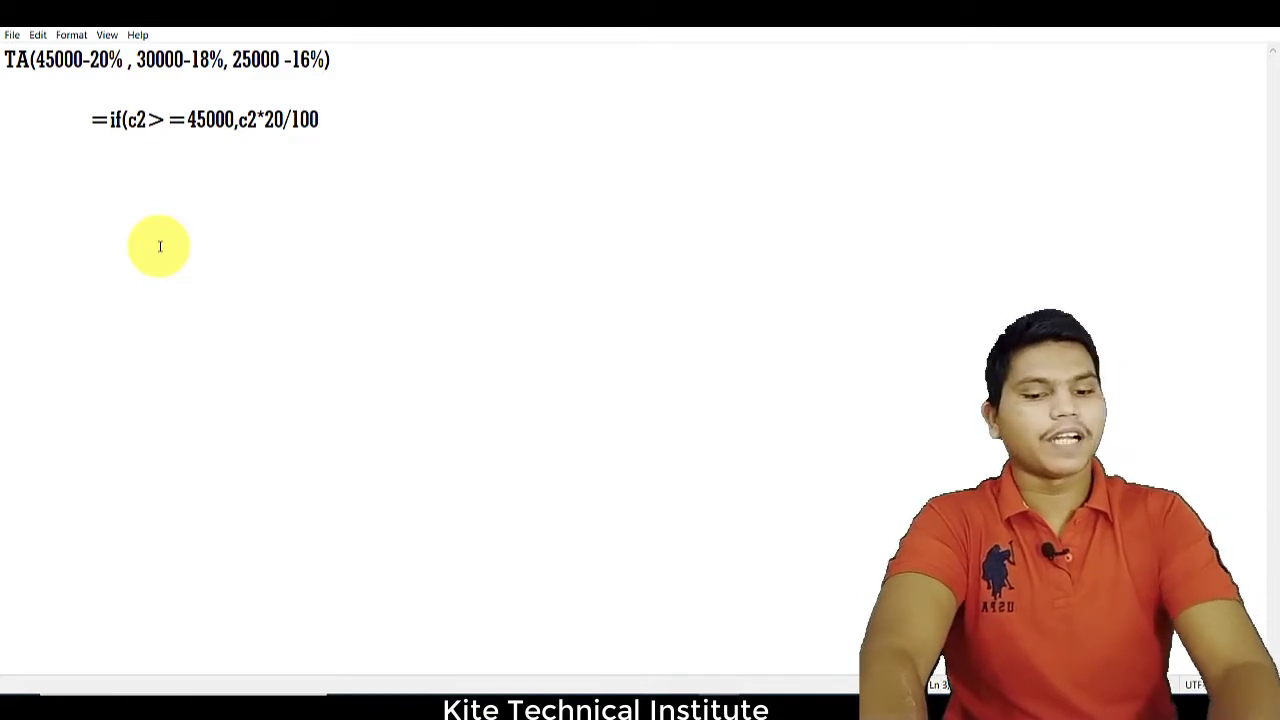
text(,)
drag(324, 120, 317, 149)
click(88, 119)
drag(138, 119, 233, 122)
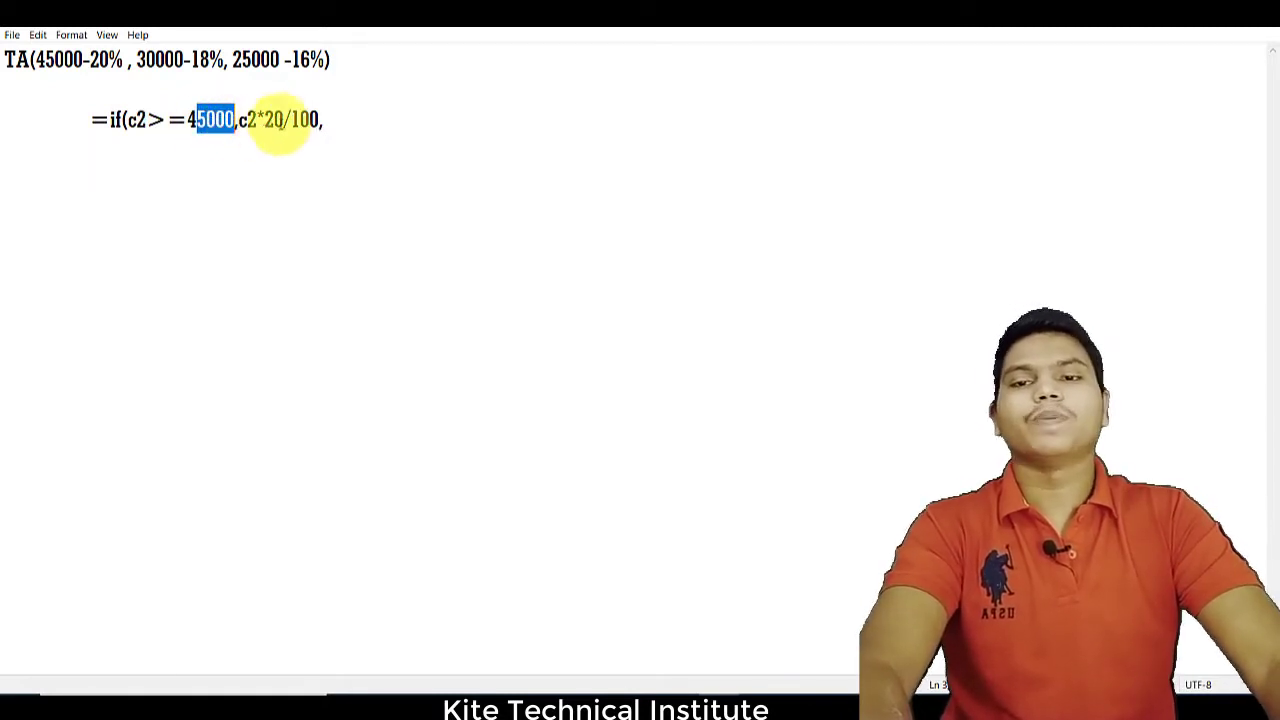
drag(16, 60, 103, 60)
Step: Append the second nested condition "if(c2>=30000*18/100," to the end of the formula
click(337, 126)
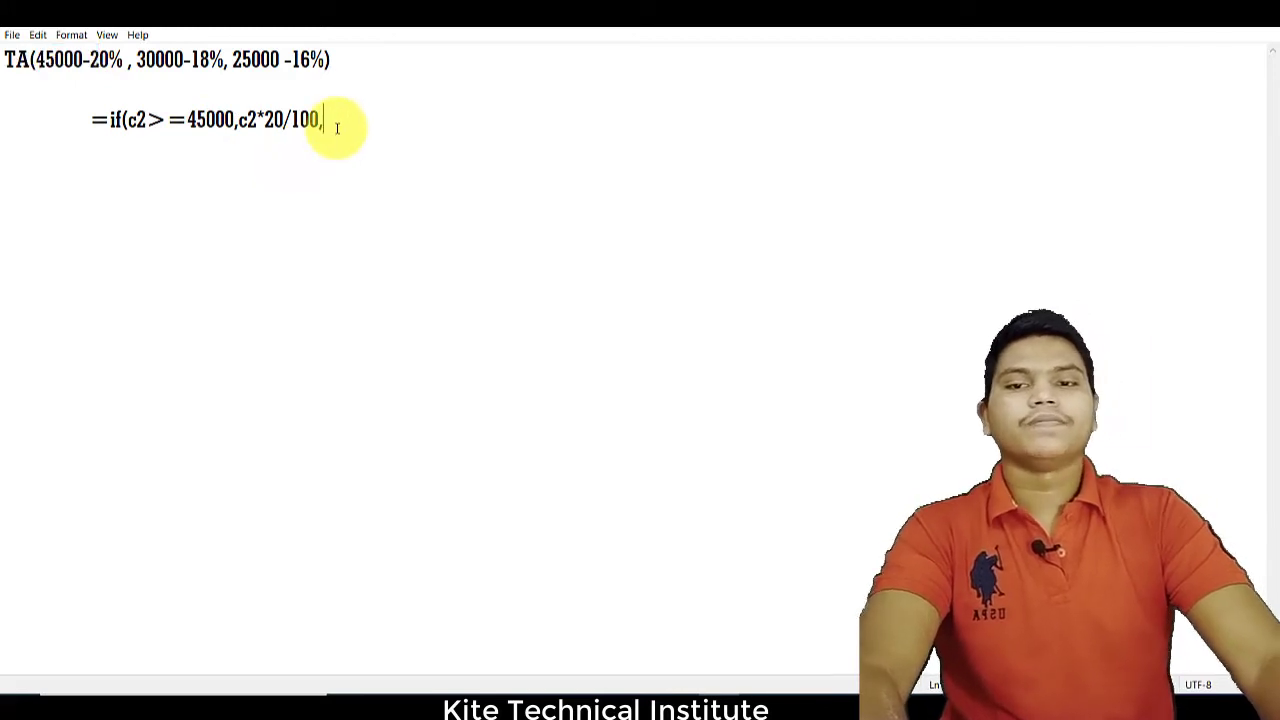
text(if()
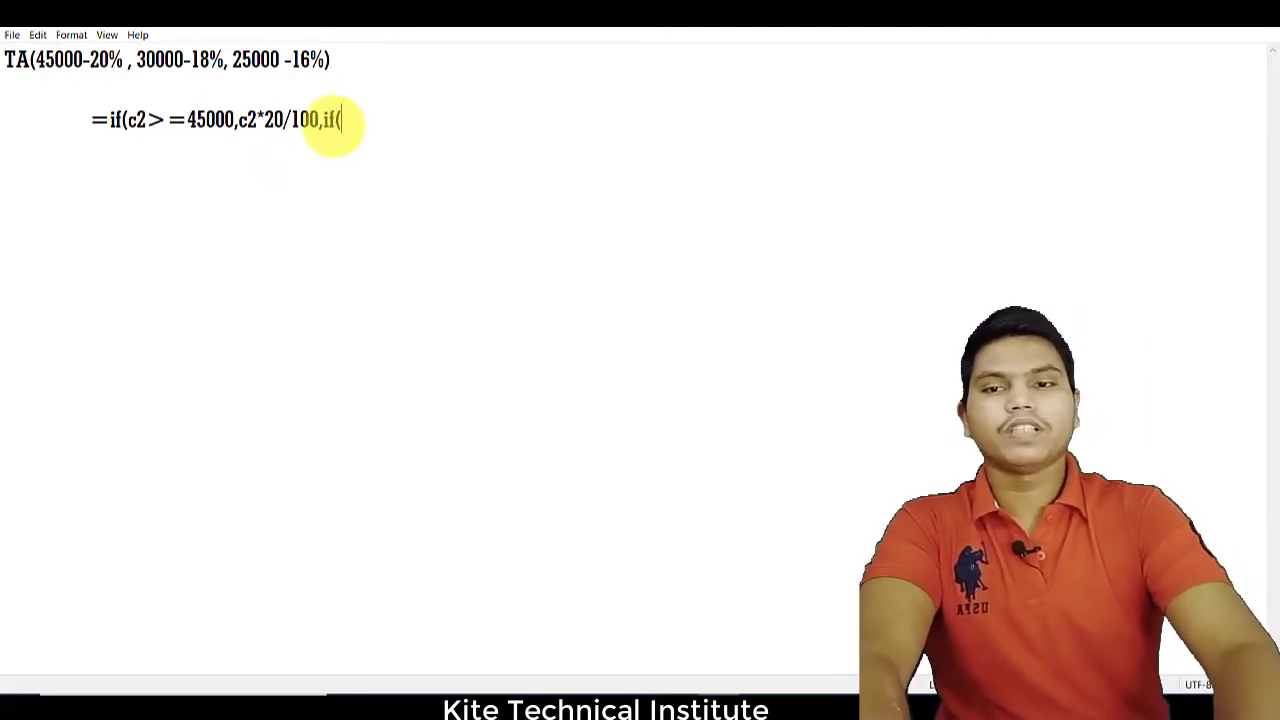
text(c2)
text(>=)
text(30)
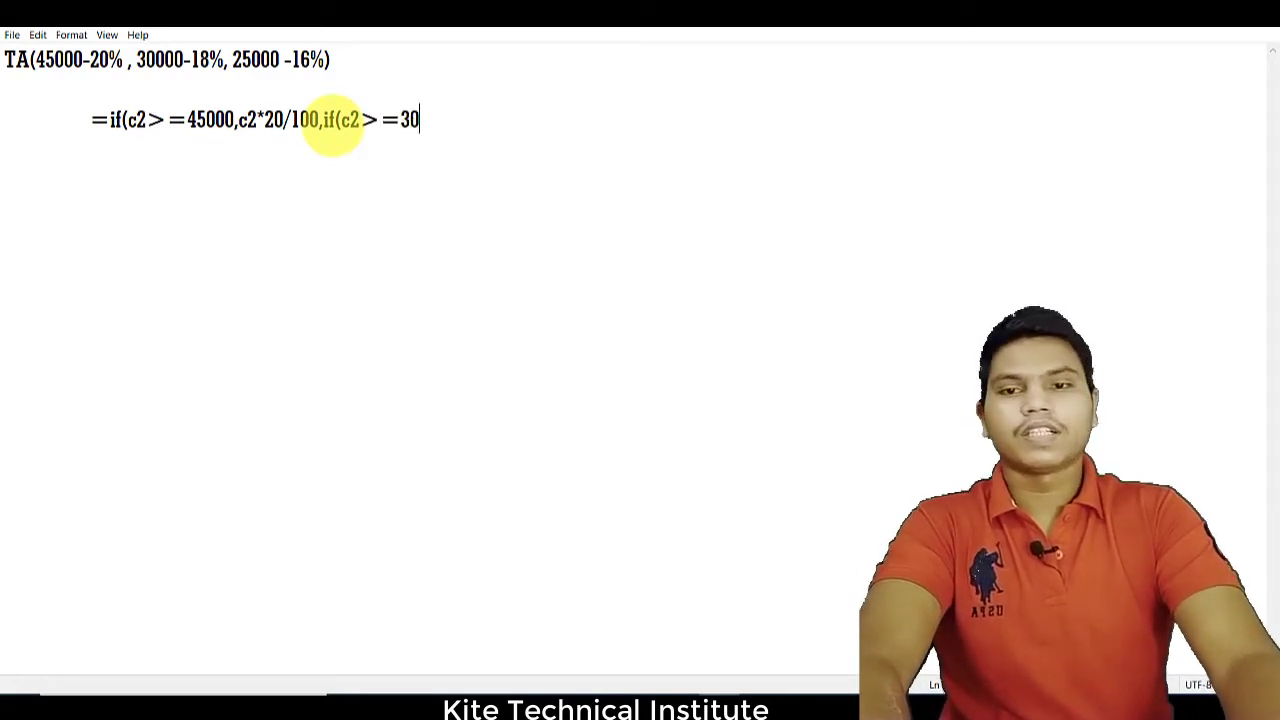
text(000*)
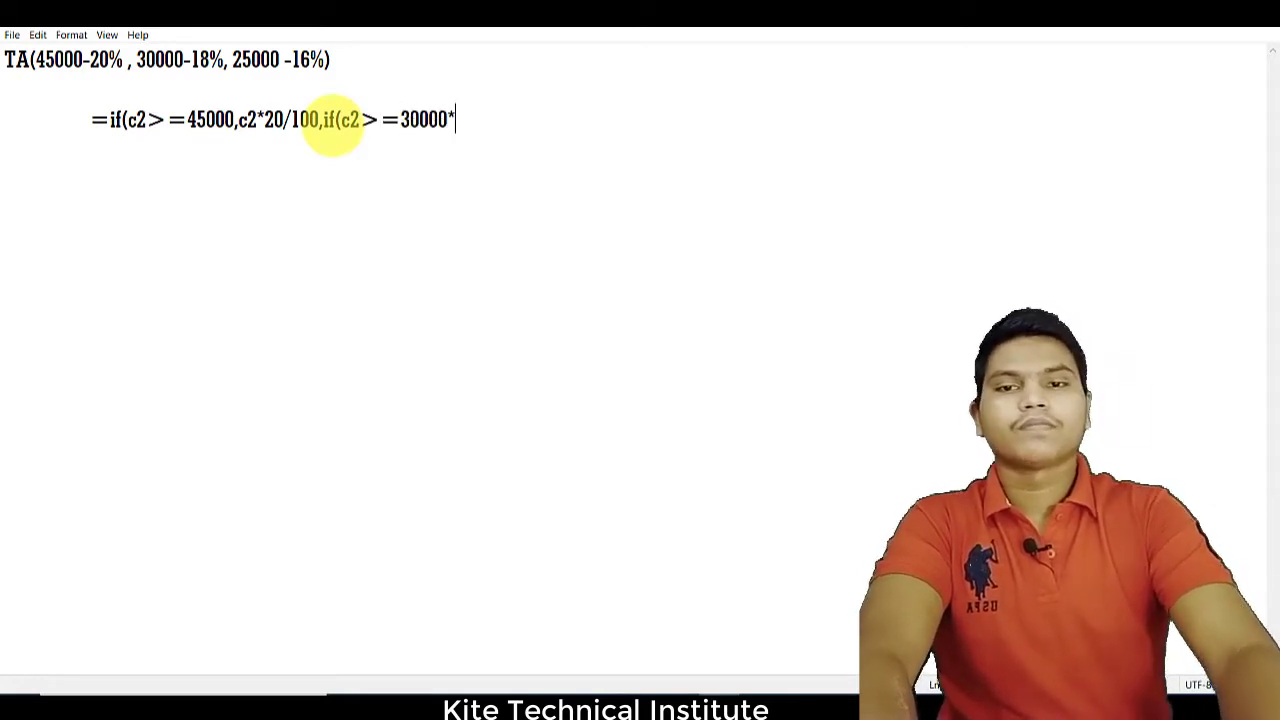
text(18)
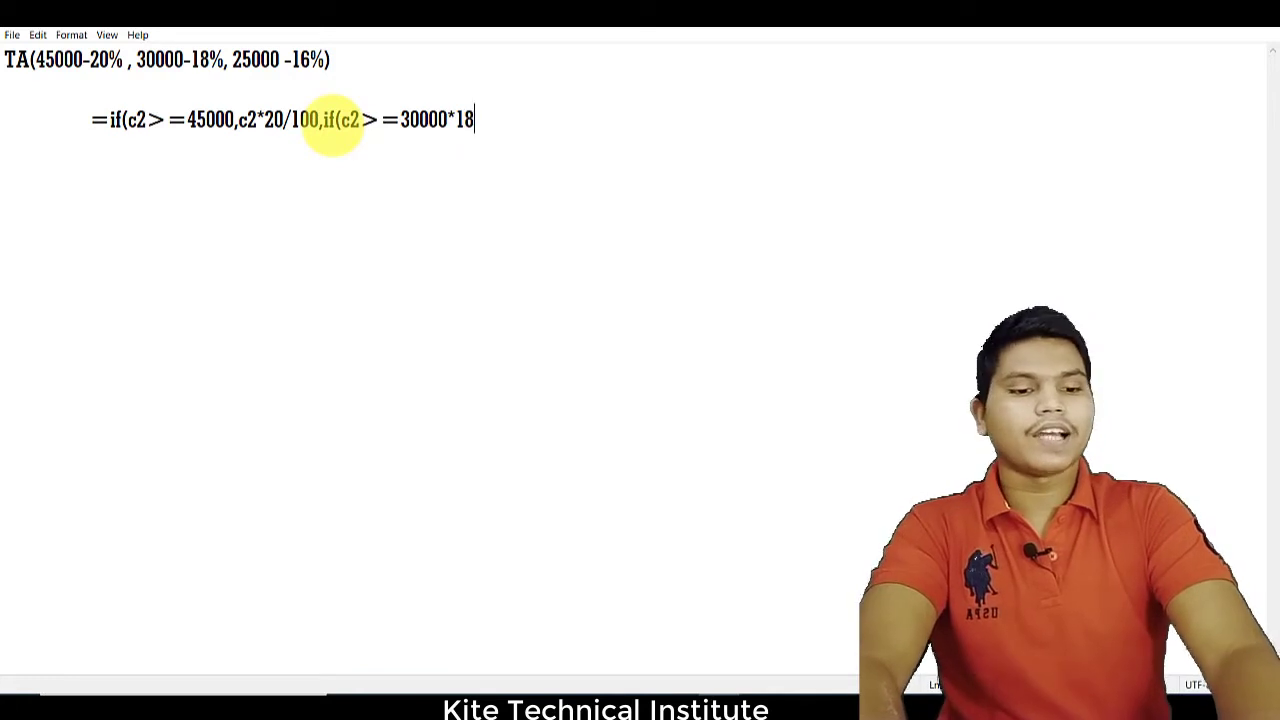
text(/100)
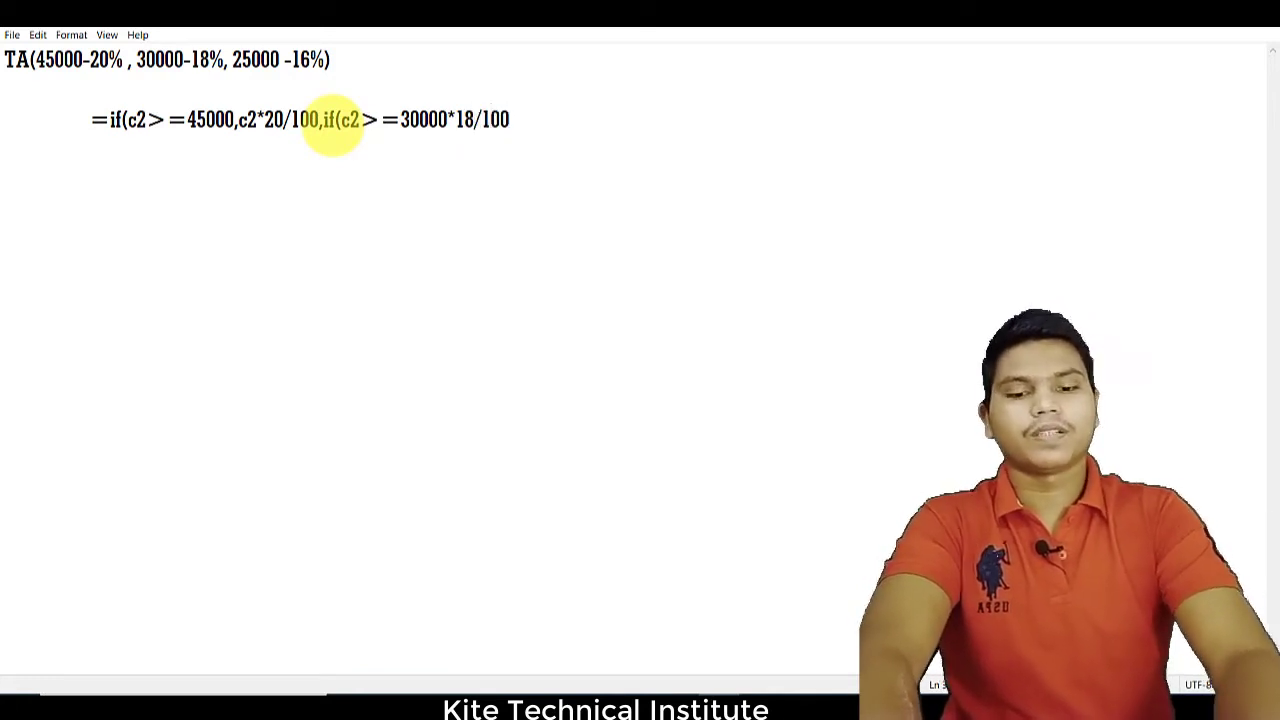
text(,)
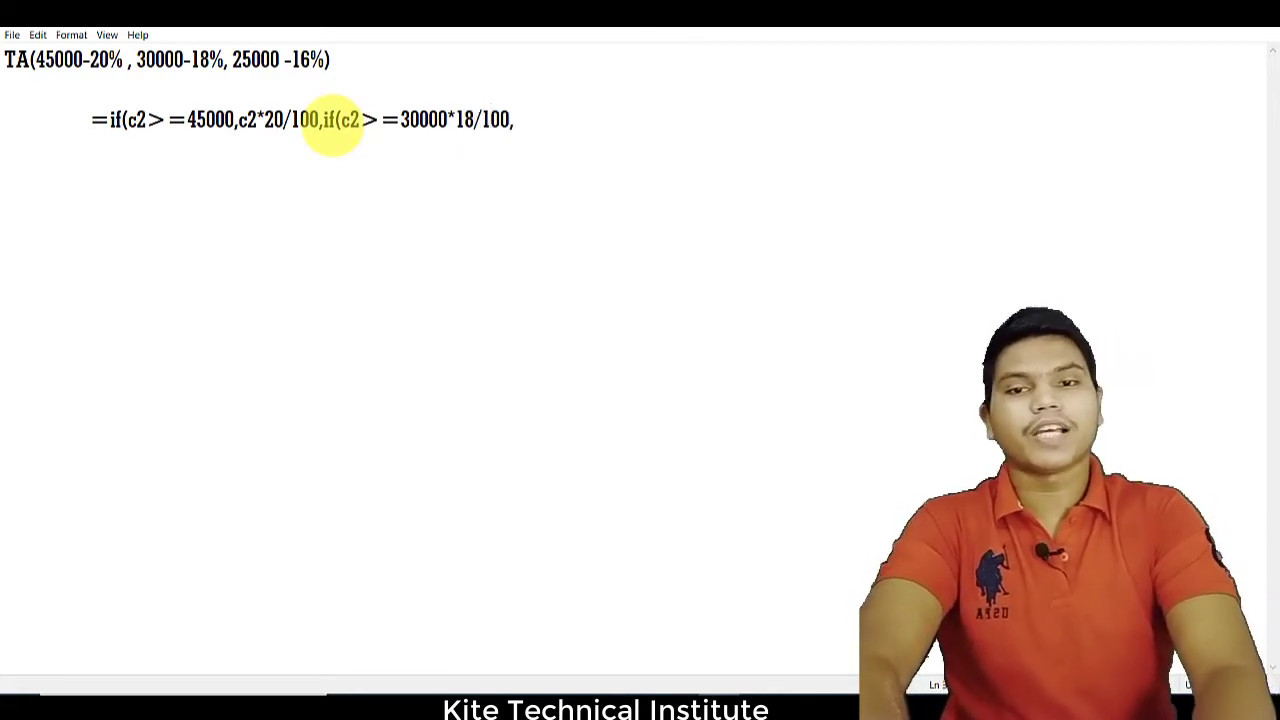
Step: Append the third nested condition "if(c2>=25000,c2*16/100" and close the formula with three parentheses
text(if(c)
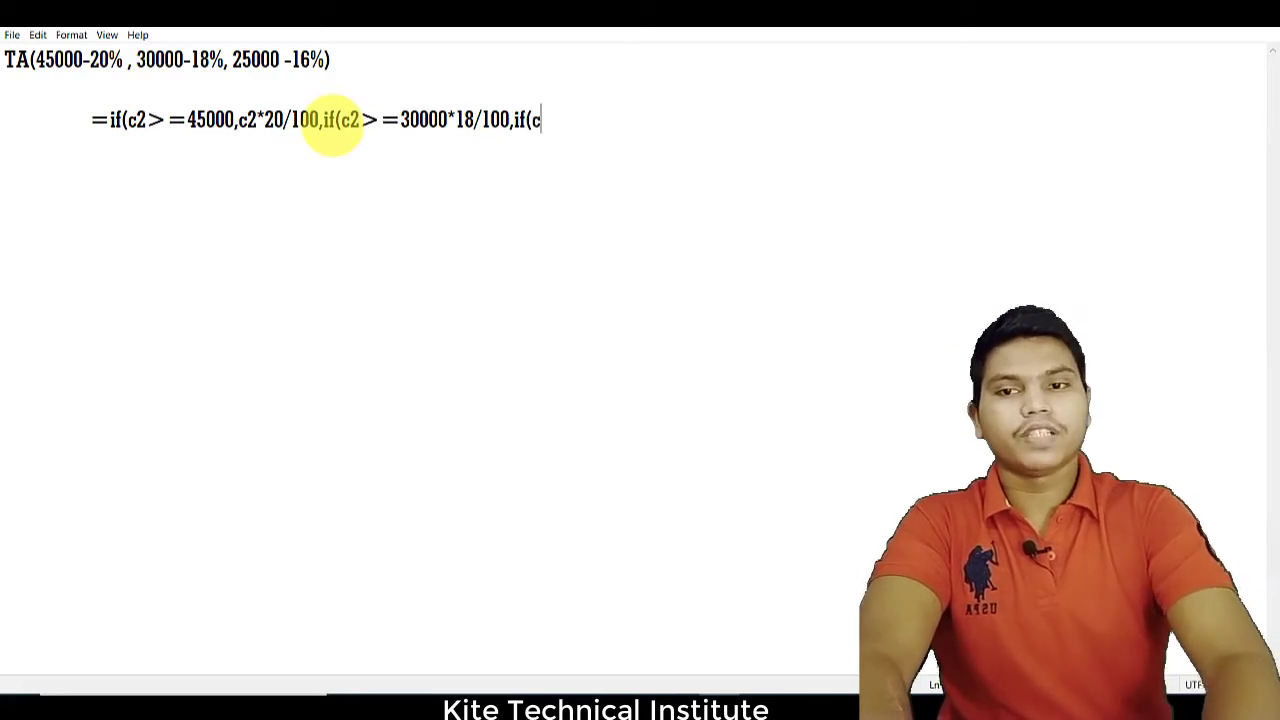
text(2>)
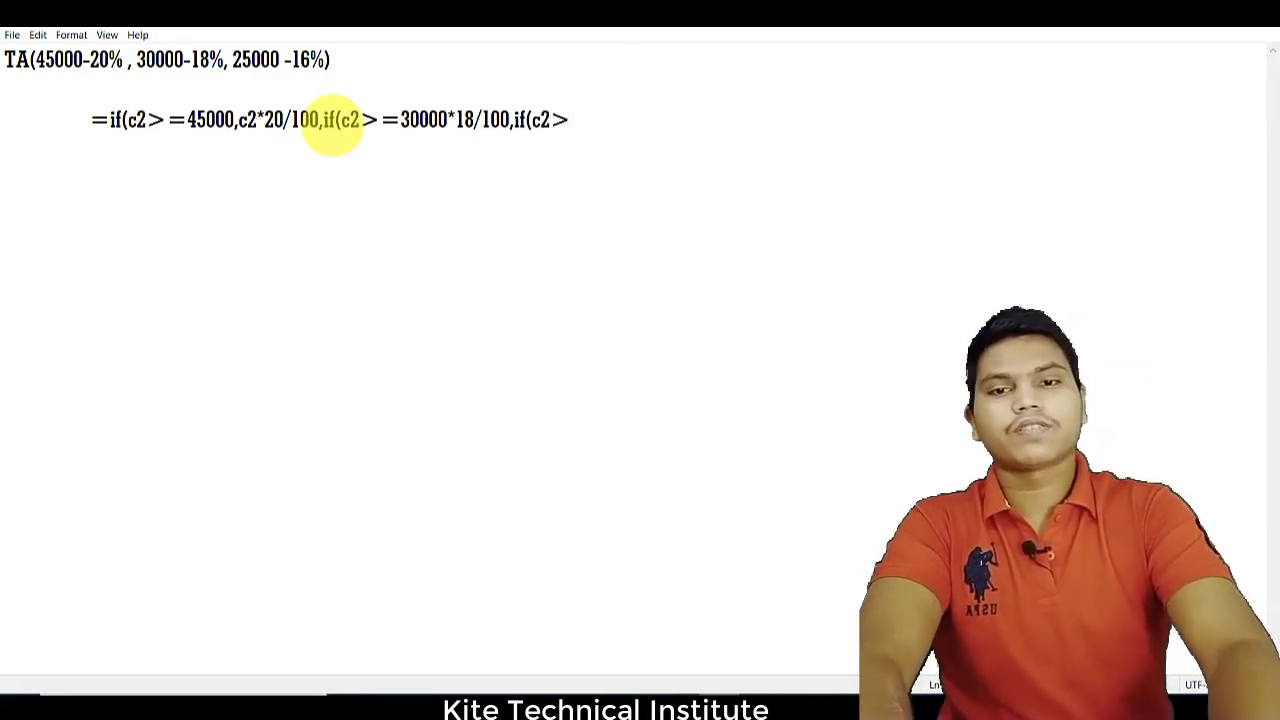
text(=25000)
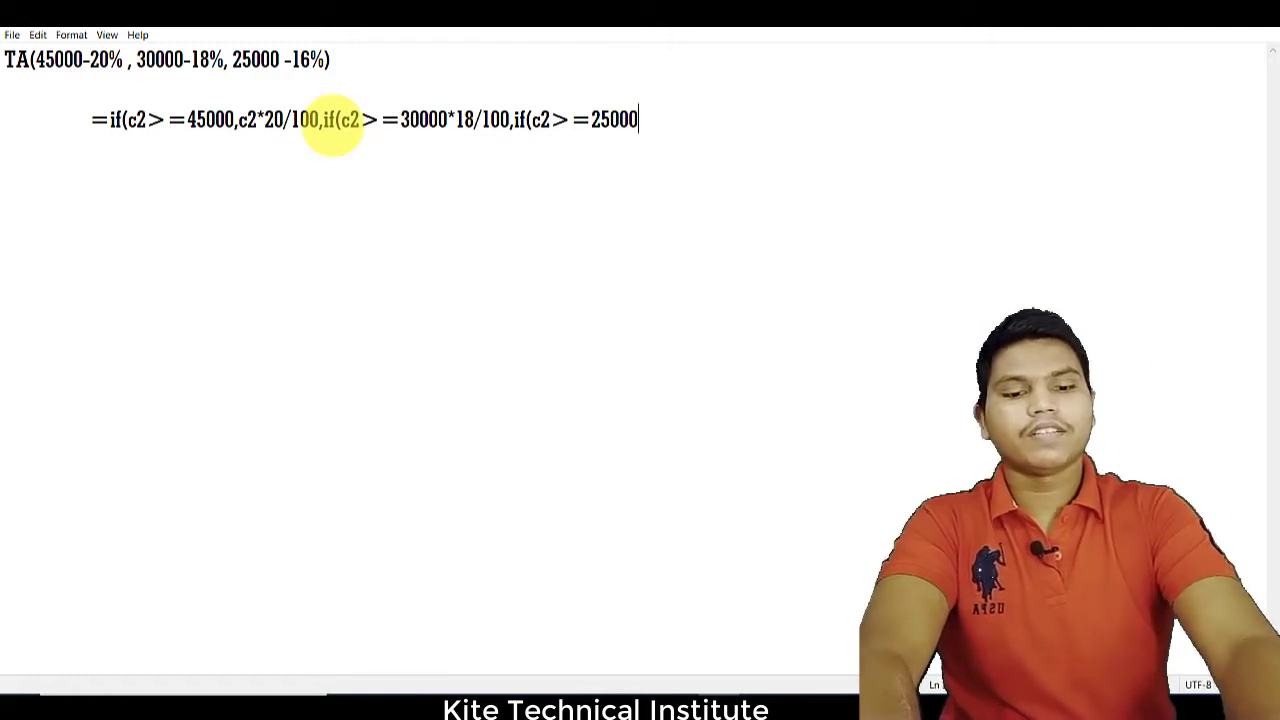
text(,c2*)
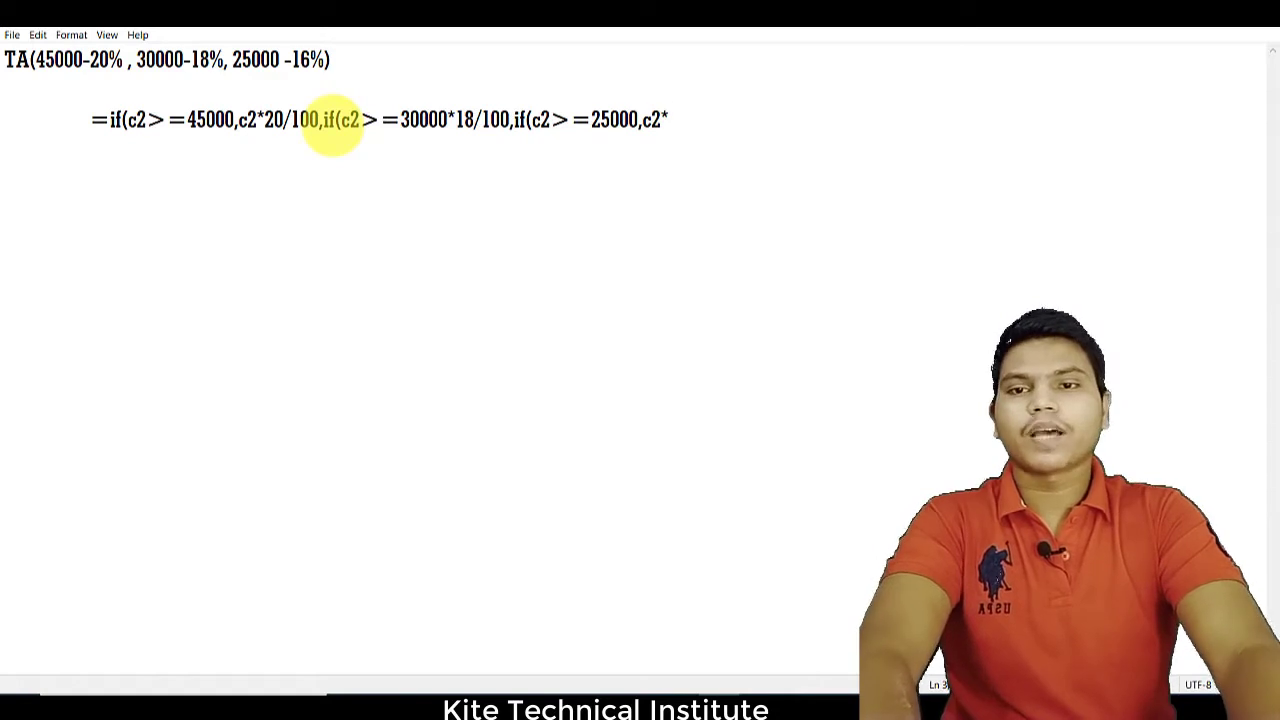
text(16/100)
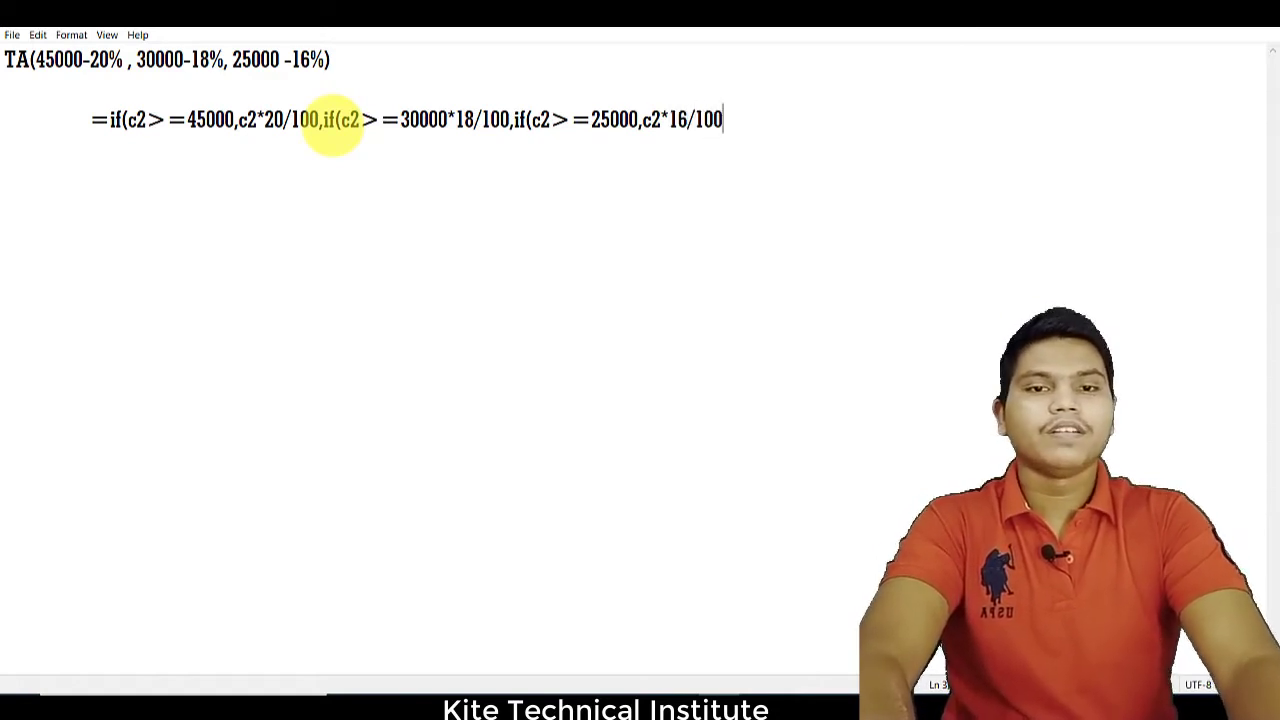
text())))
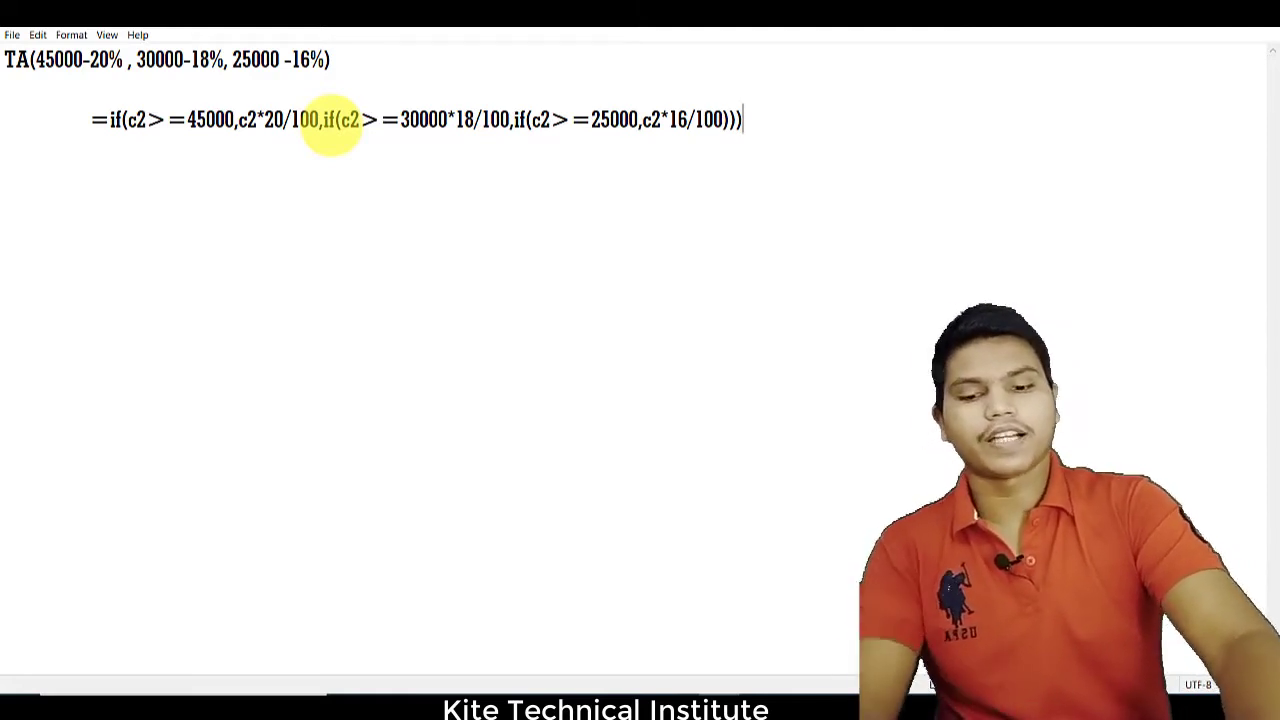
Step: Add the note "(enter)" after the finished formula
text(()
text(en)
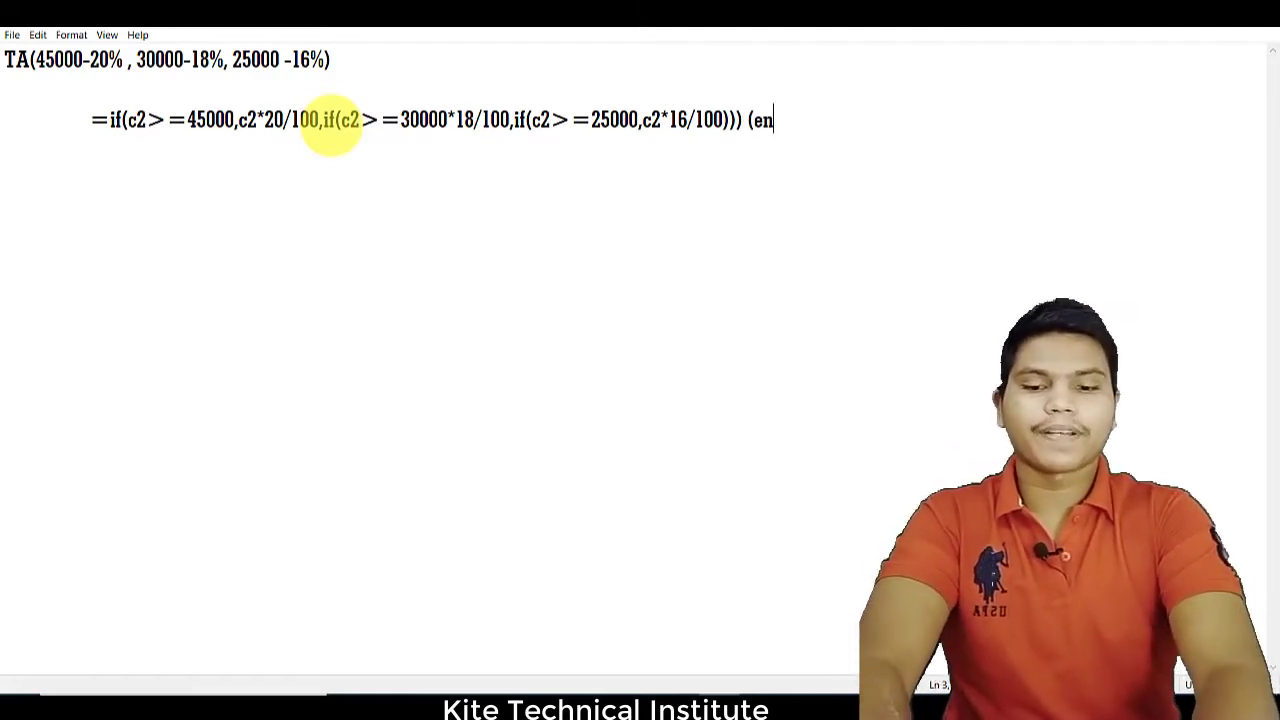
text(ter))
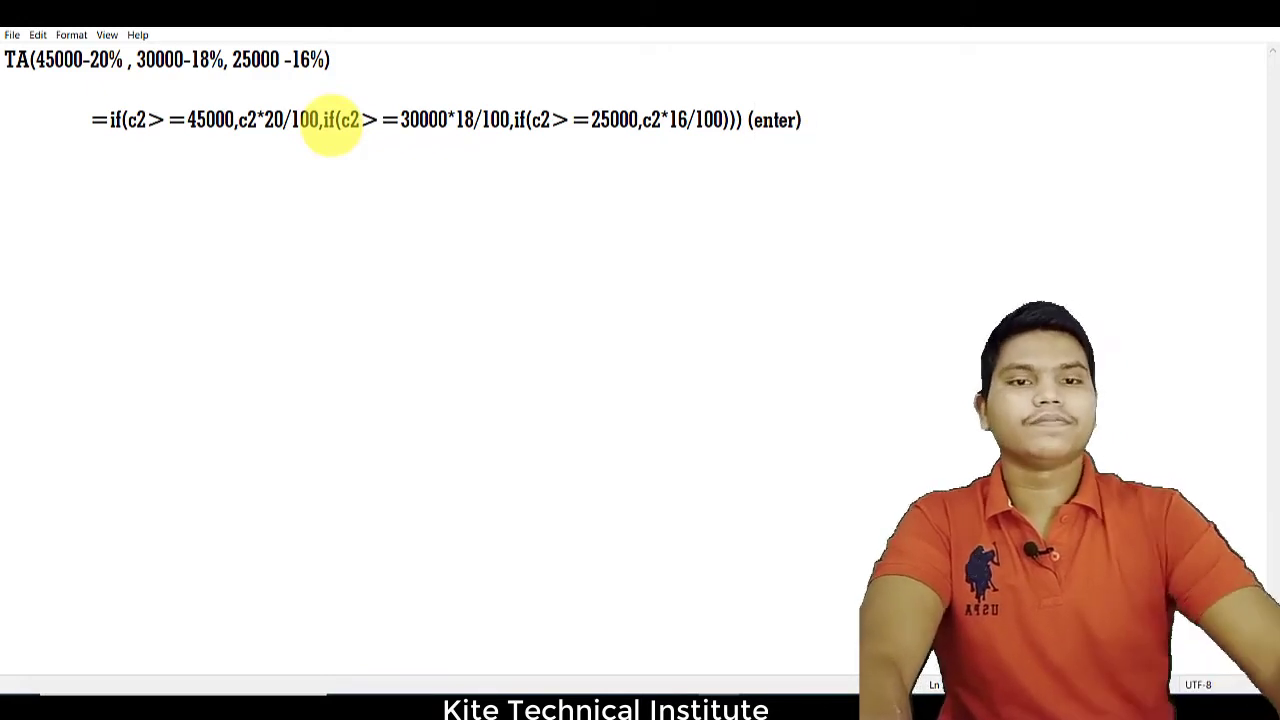
Step: Copy the nested IF formula without the "(enter)" note into cell D2, under ta, in the Excel salary sheet
drag(88, 120, 737, 126)
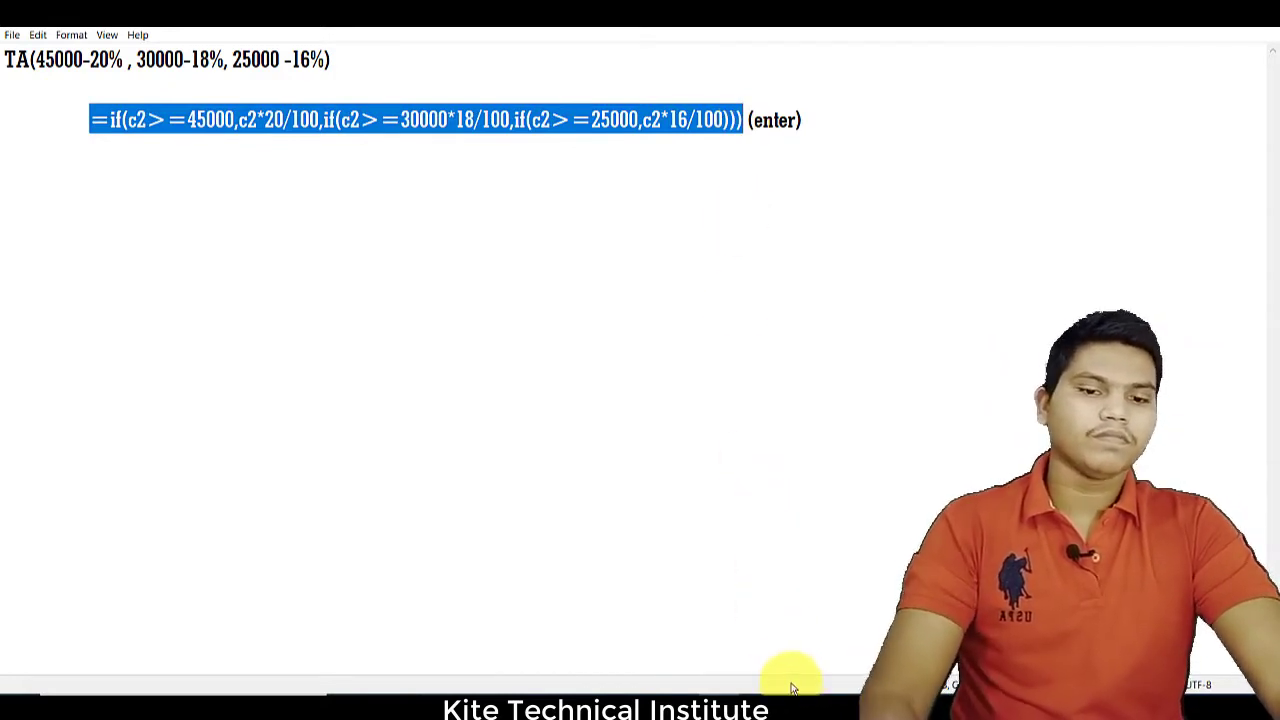
key(alt+Tab)
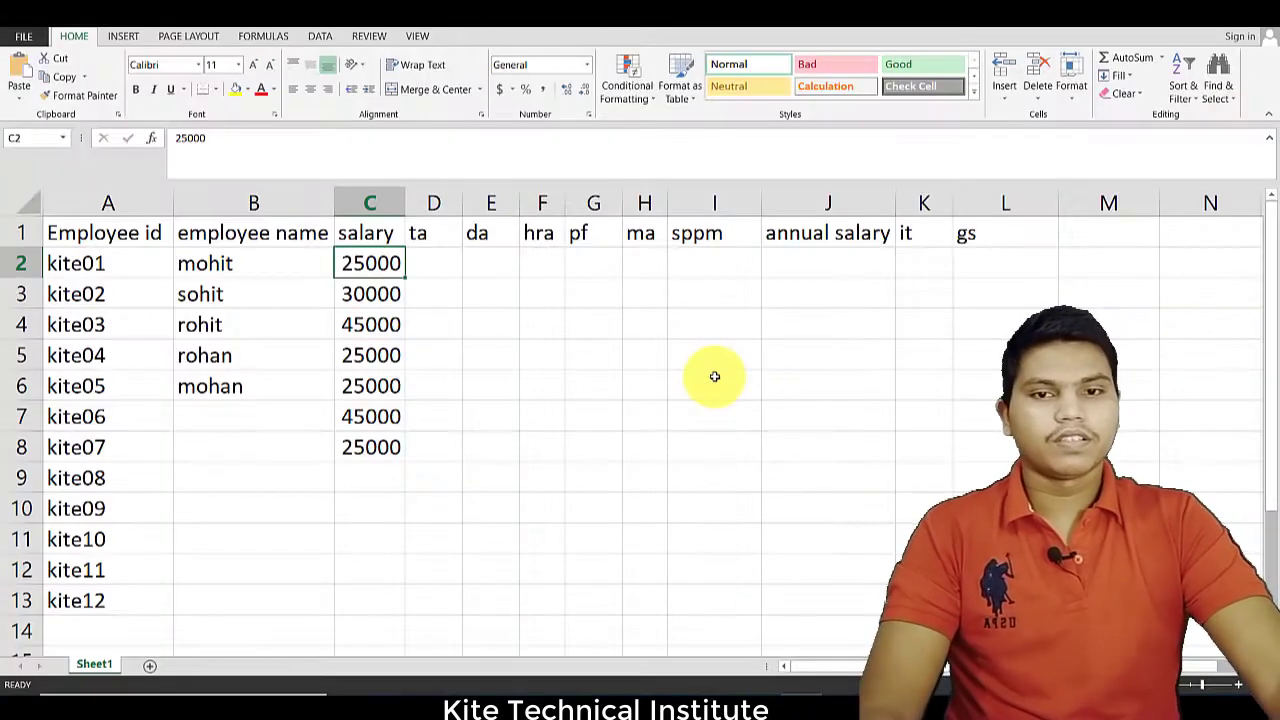
click(443, 254)
text(=IF(C2>=45000,C2*20/100,IF(C2>=30000*18/100,IF(C2>=25000,C2*16/100))))
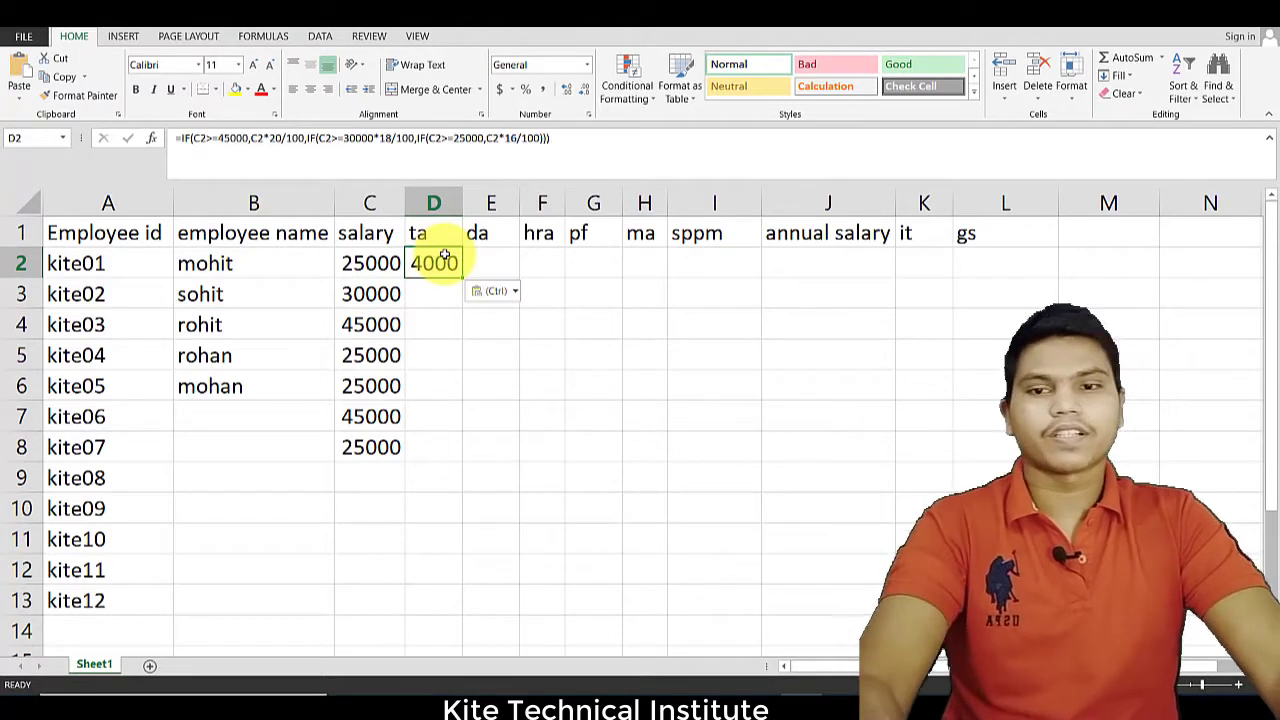
Step: Fill the nested IF formula from D2 down the ta column to the last employee row, D13
click(434, 299)
click(440, 268)
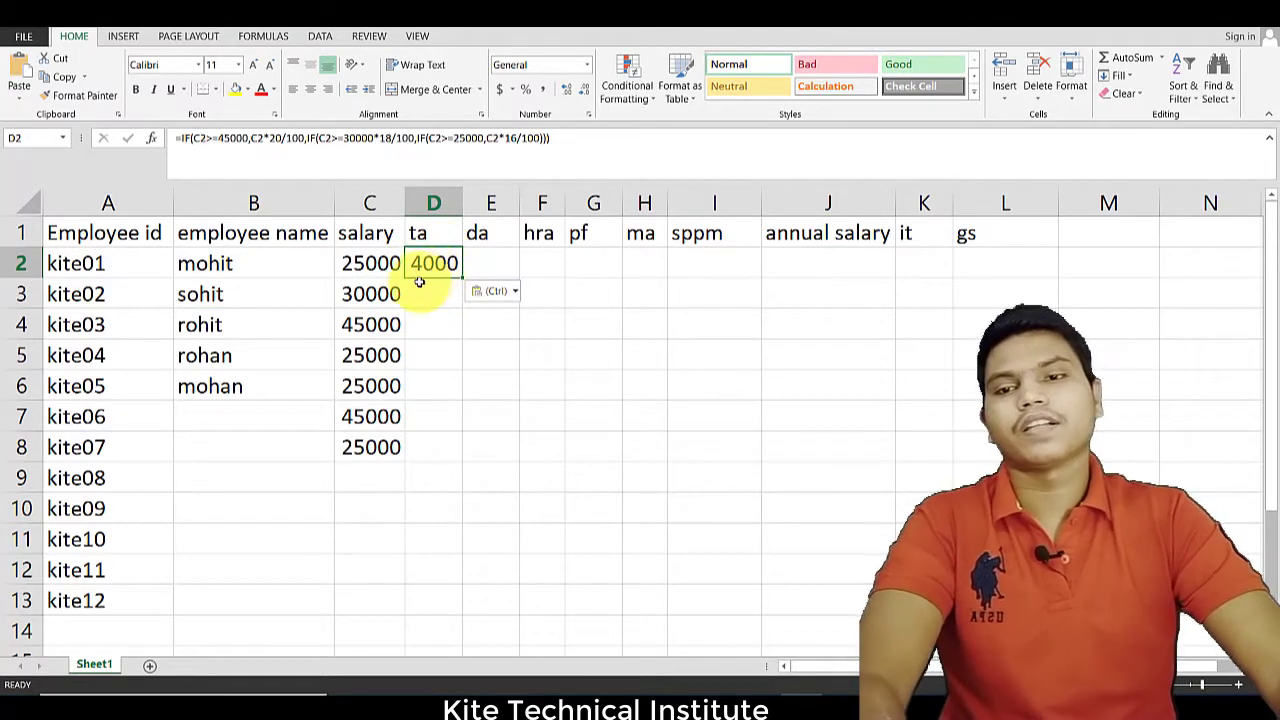
click(385, 270)
click(441, 264)
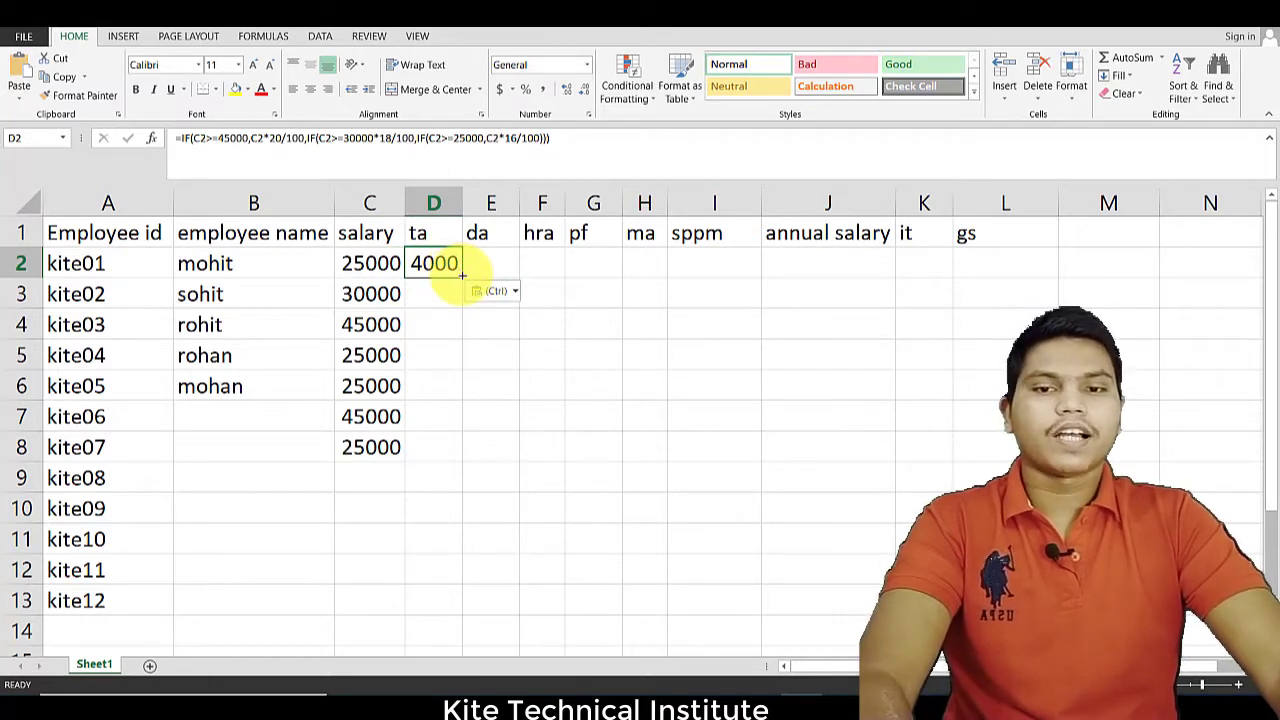
double_click(462, 274)
Step: Test the ta formula for kite08 by entering salaries of 0000 and 21000 in C9
click(357, 465)
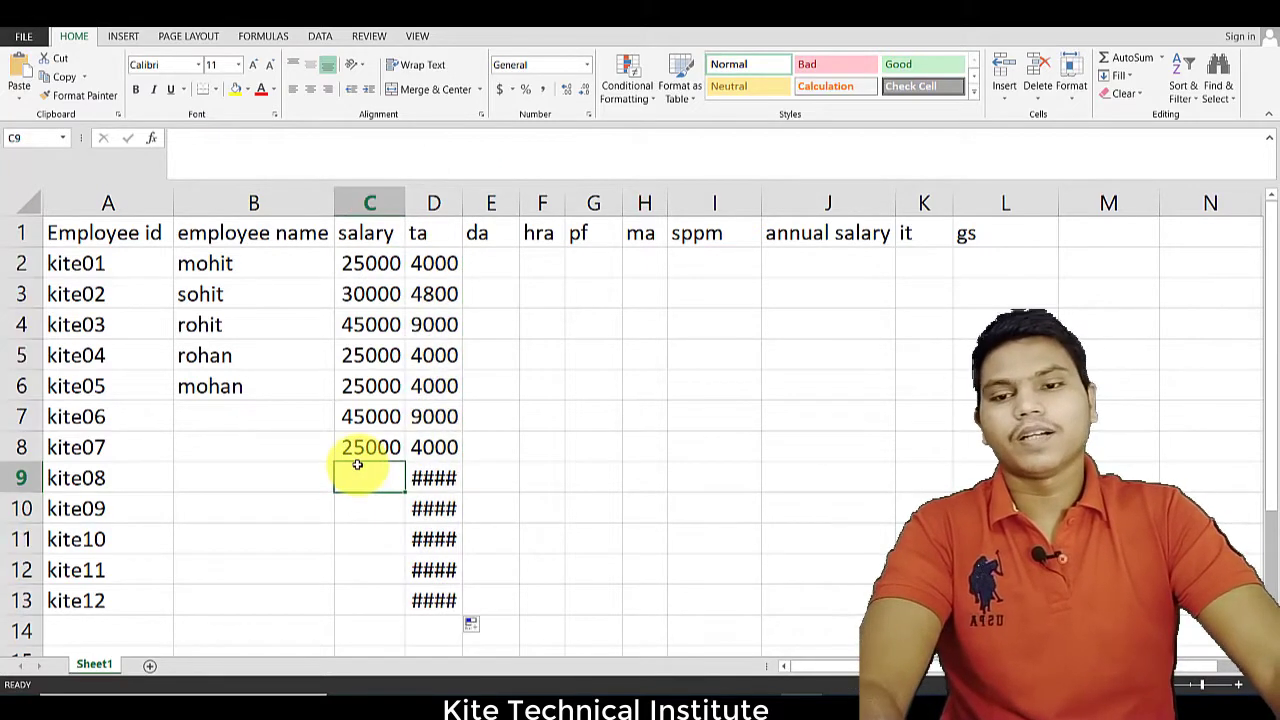
text(0000)
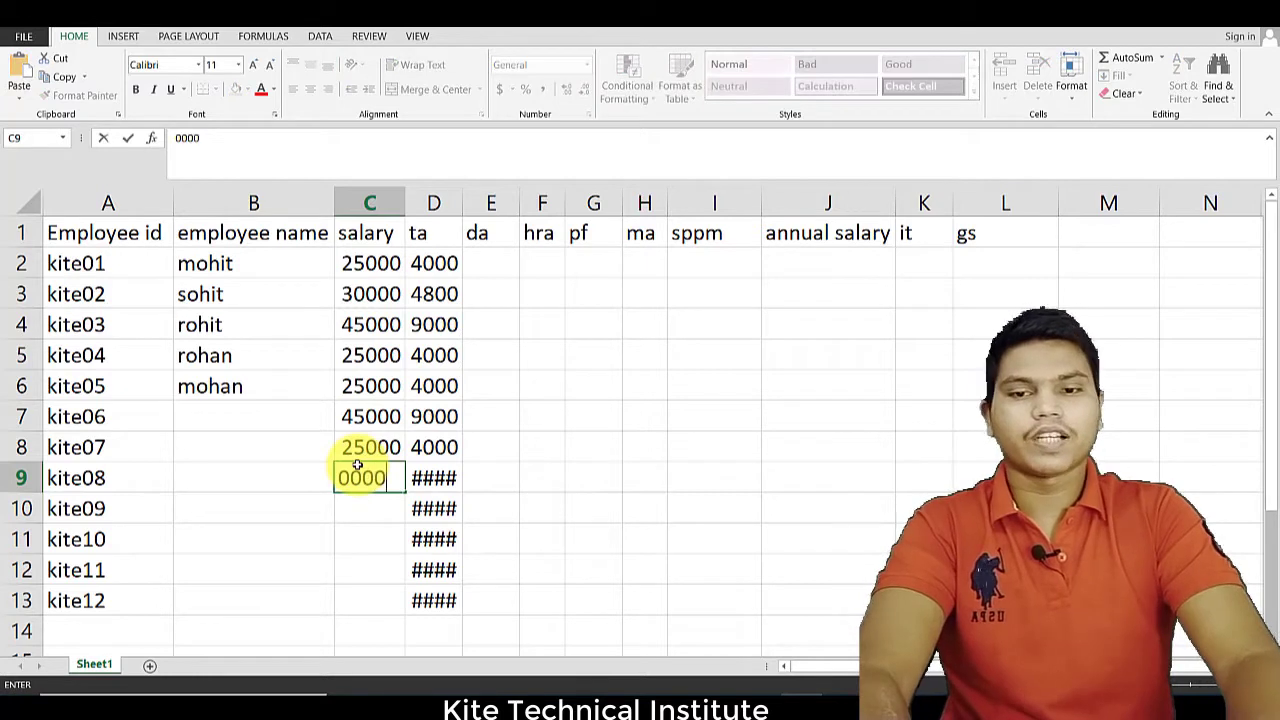
key(Tab)
click(357, 465)
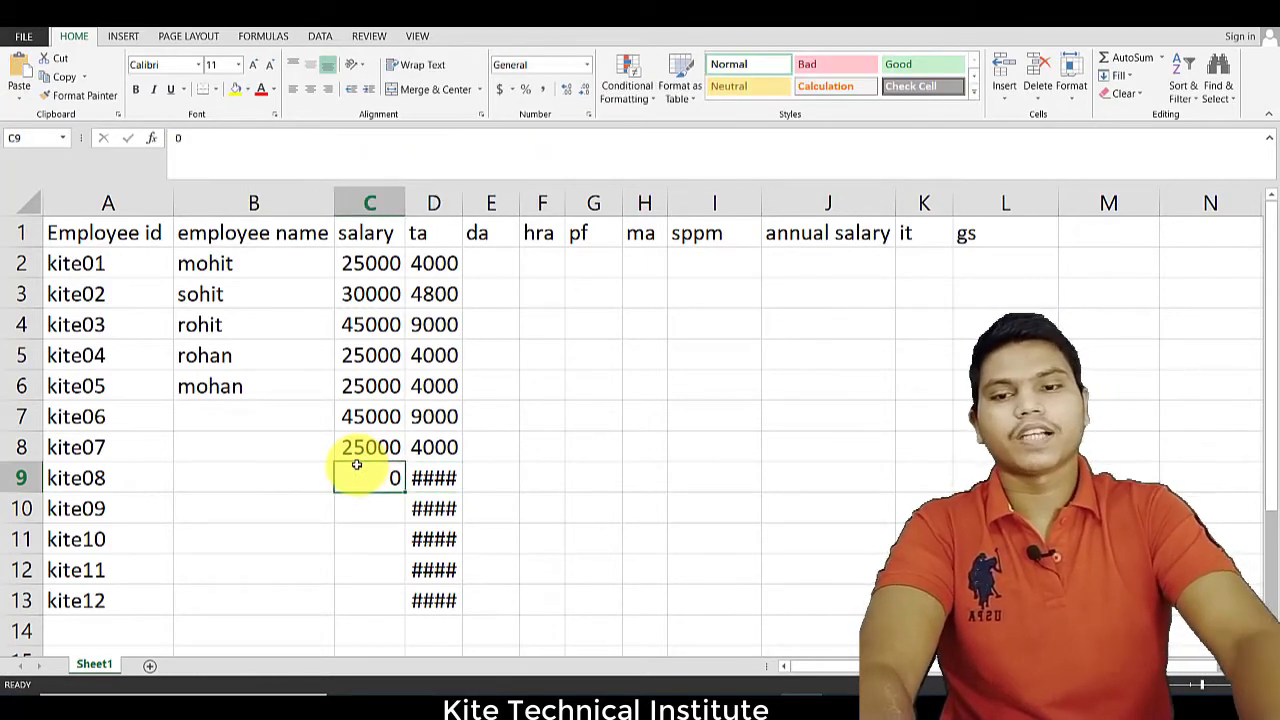
text(21000)
key(Tab)
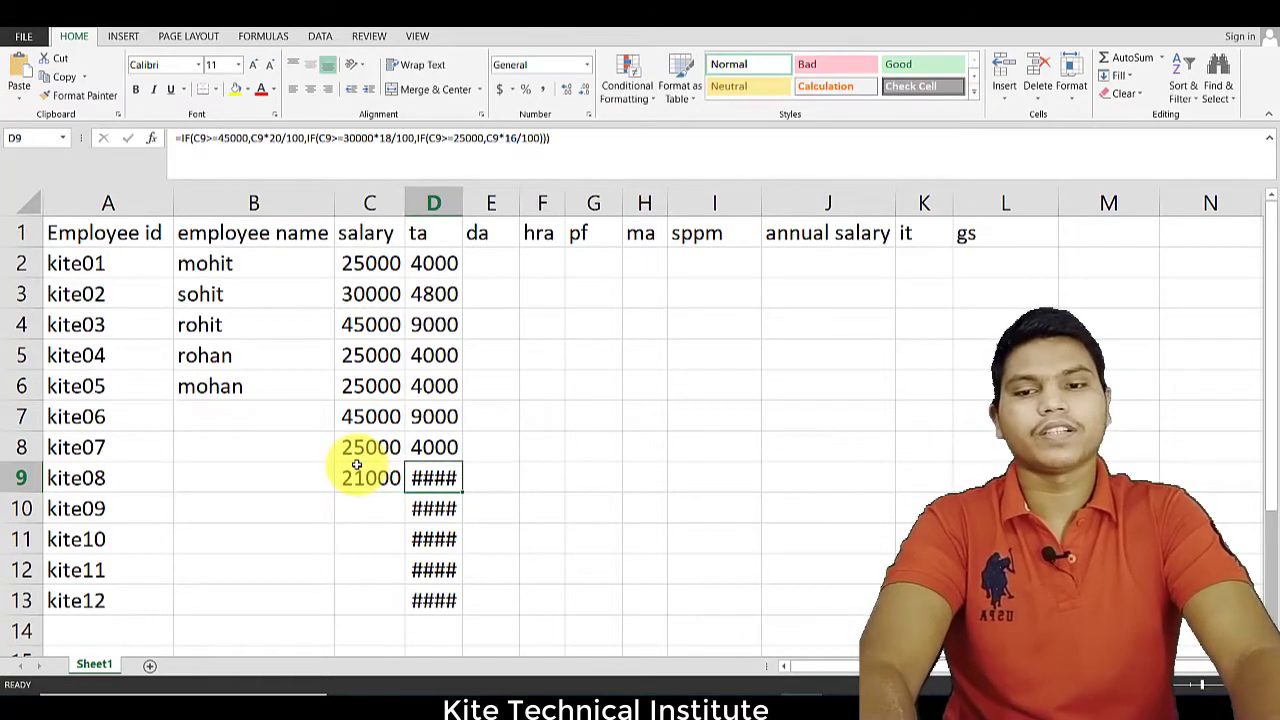
Step: Replace the salary of kite08 in C9 with 46000 to test the ta formula beside it
click(357, 465)
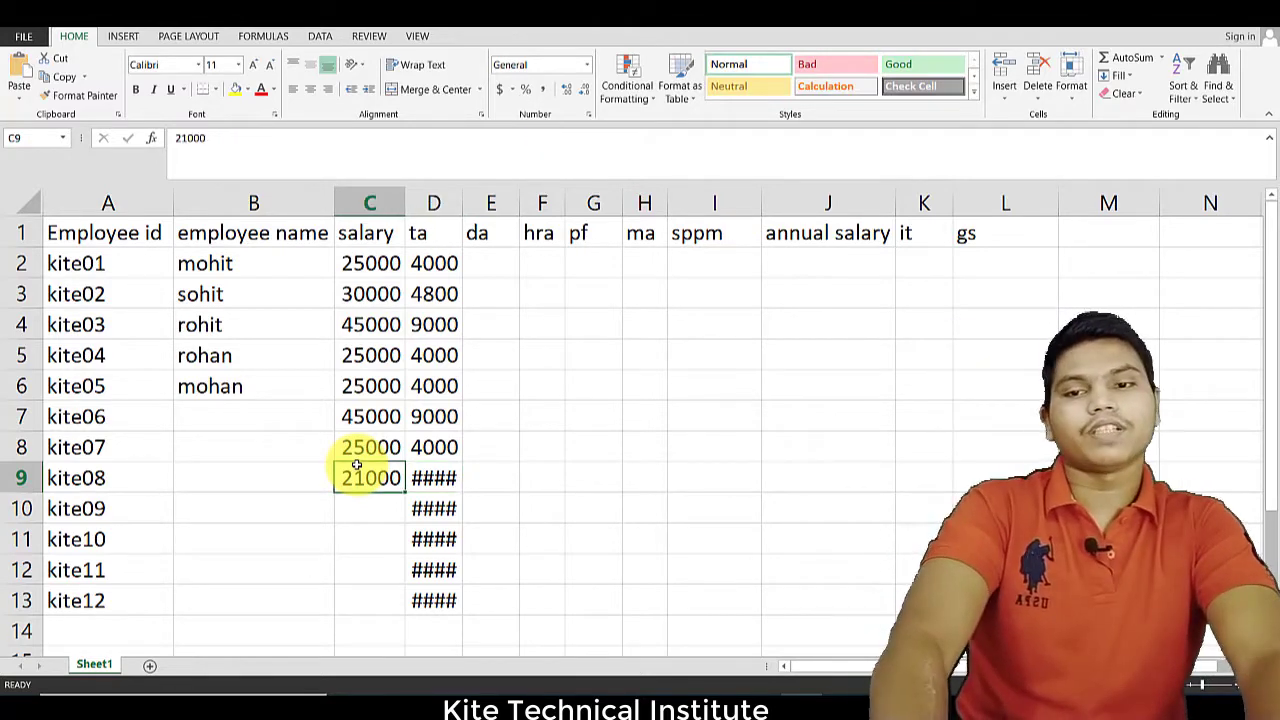
key(BackSpace)
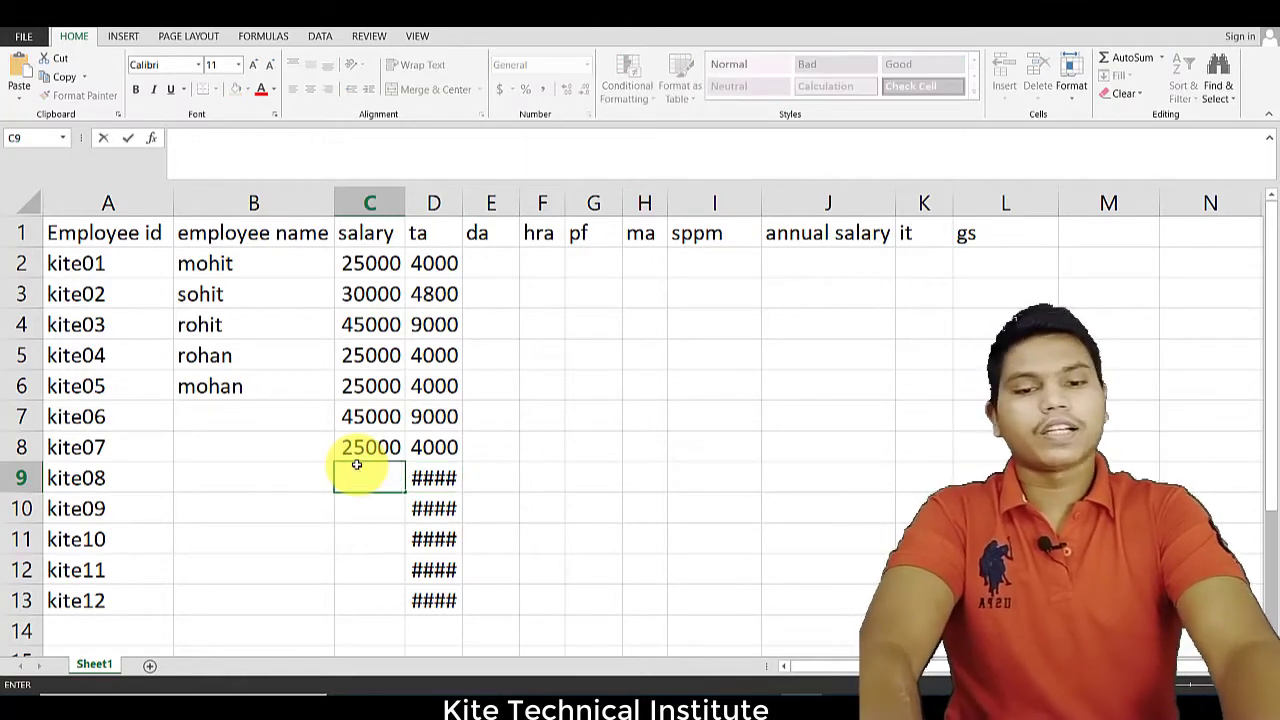
text(46000)
key(ctrl+Return)
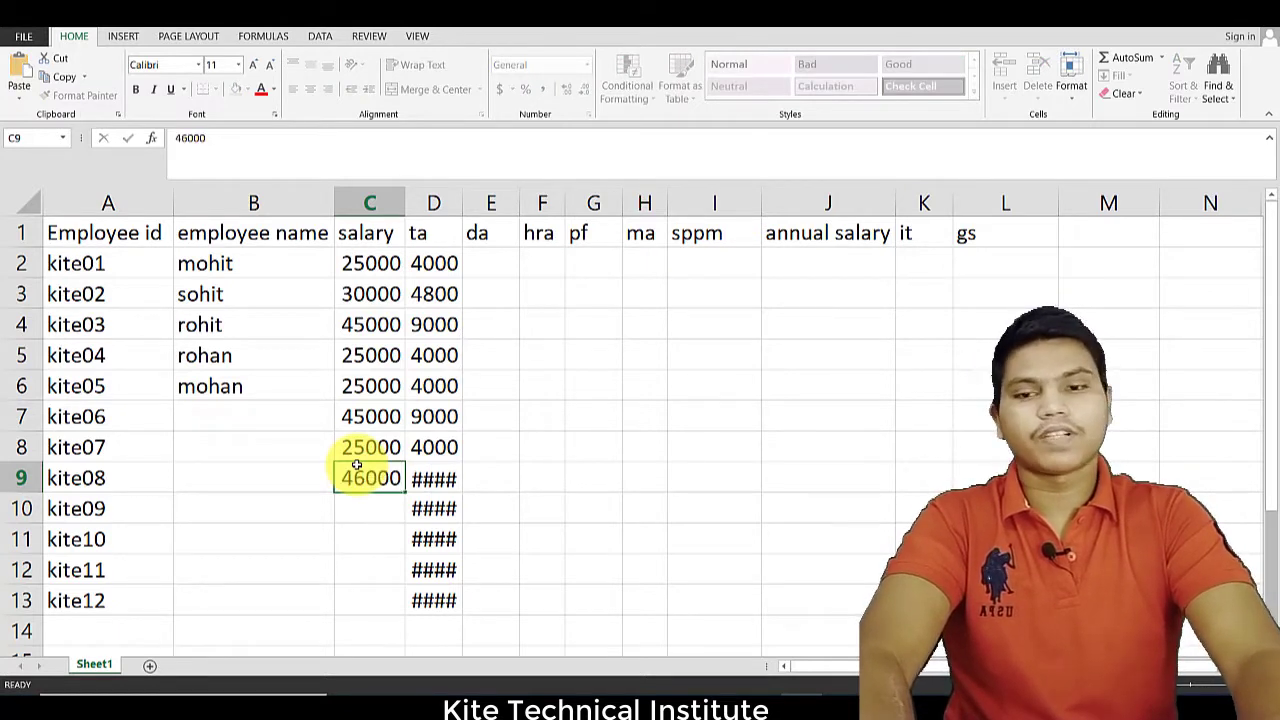
key(Right)
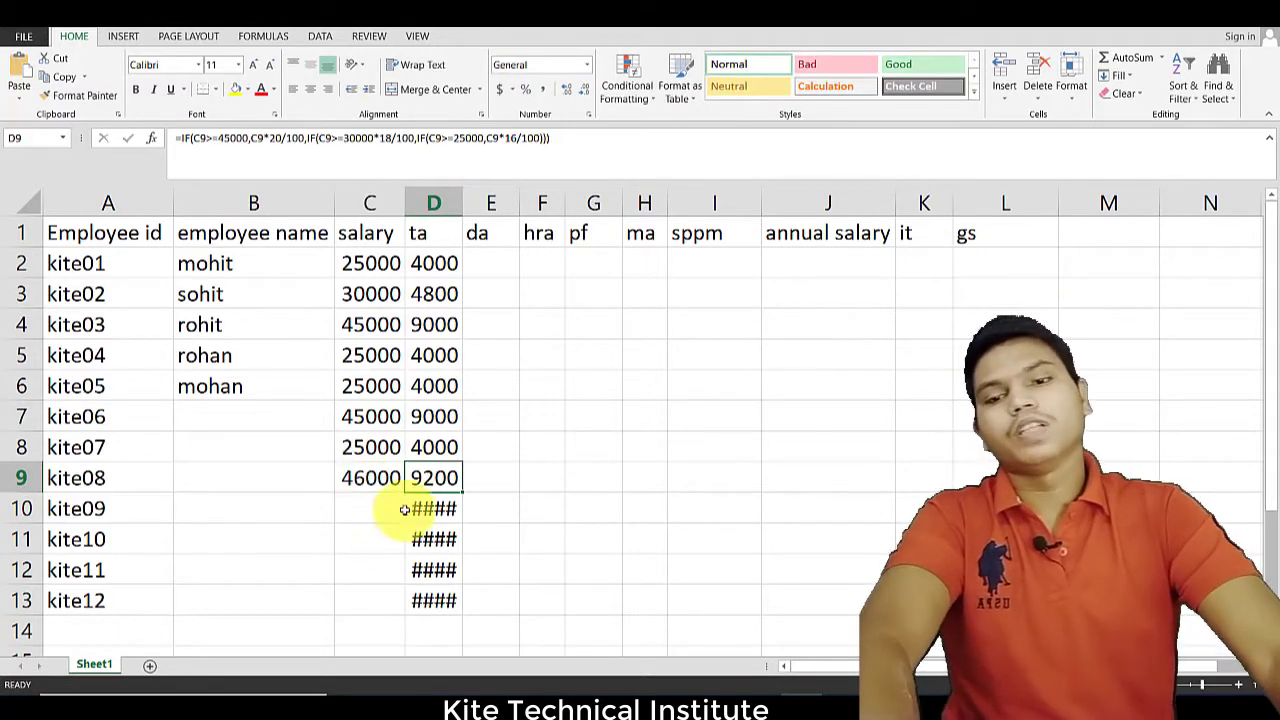
Step: Clear the whole ta formula in D9 and the test salary in C9 for kite08
double_click(278, 138)
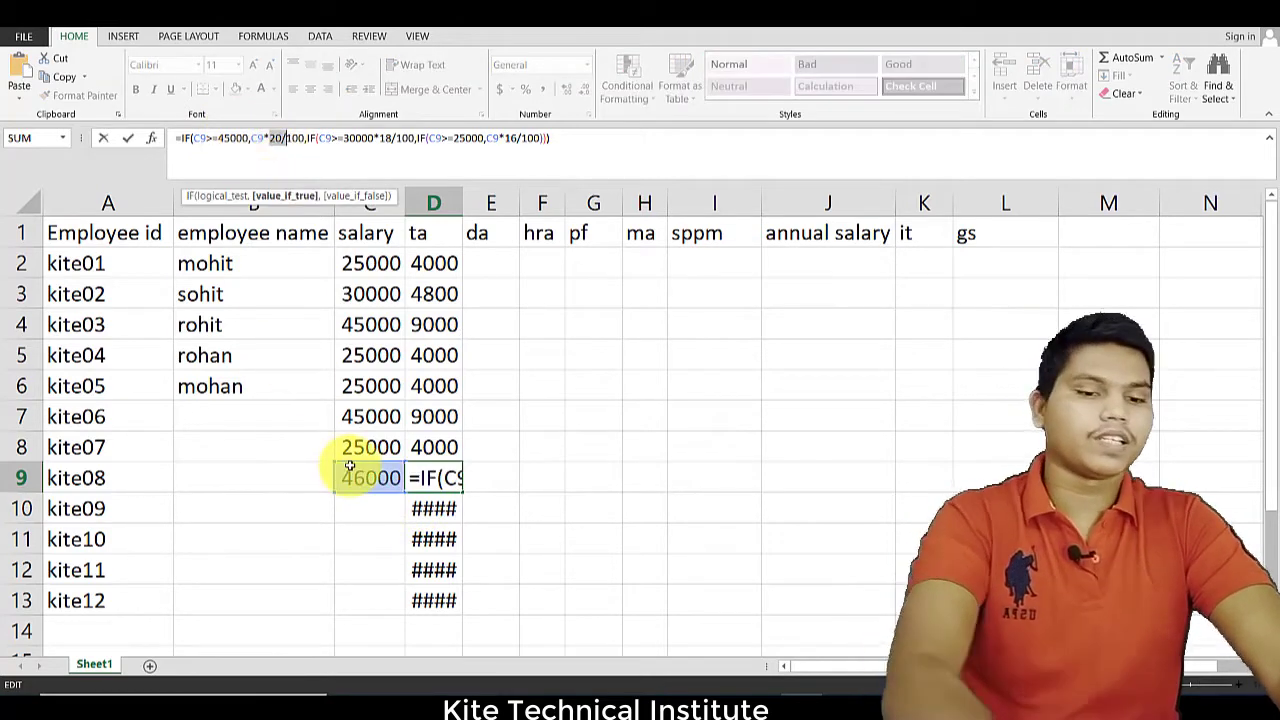
key(BackSpace)
key(Delete)
key(BackSpace)
key(BackSpace)
key(BackSpace)
key(BackSpace)
key(BackSpace)
key(BackSpace)
key(BackSpace)
key(BackSpace)
key(BackSpace)
key(BackSpace)
key(BackSpace)
key(BackSpace)
key(BackSpace)
key(BackSpace)
key(BackSpace)
key(BackSpace)
key(BackSpace)
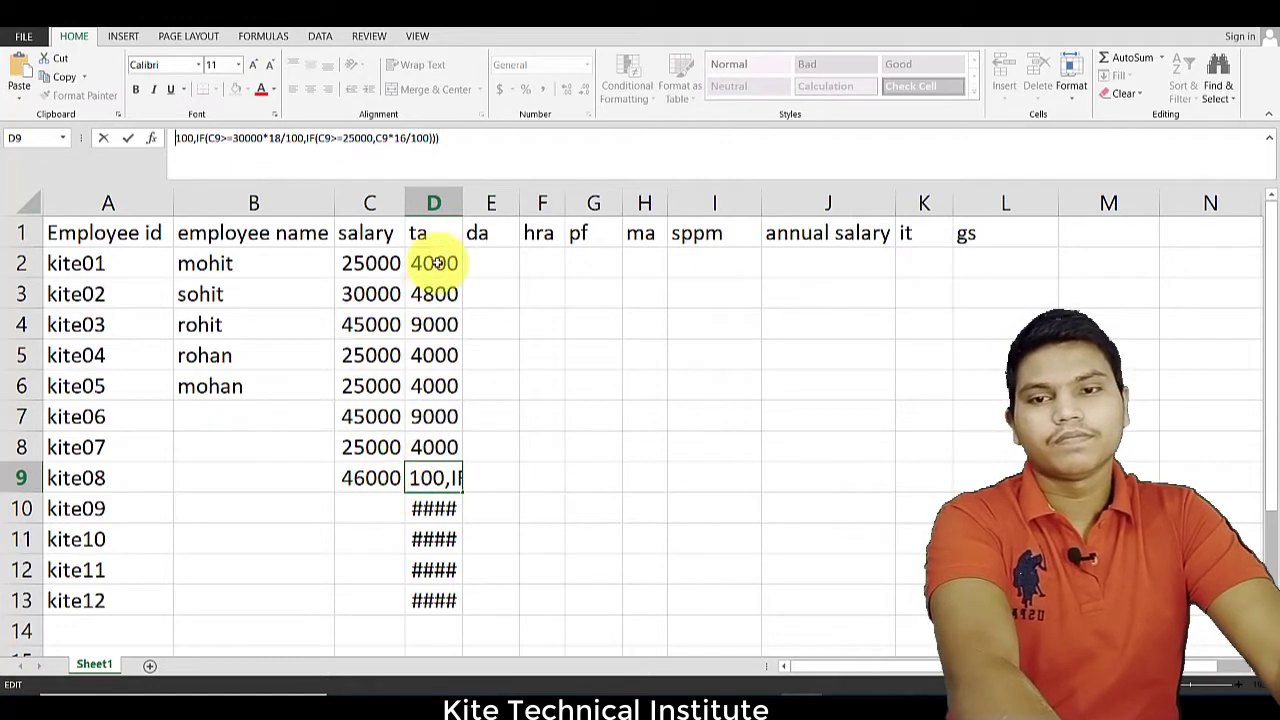
drag(455, 140, 120, 114)
key(BackSpace)
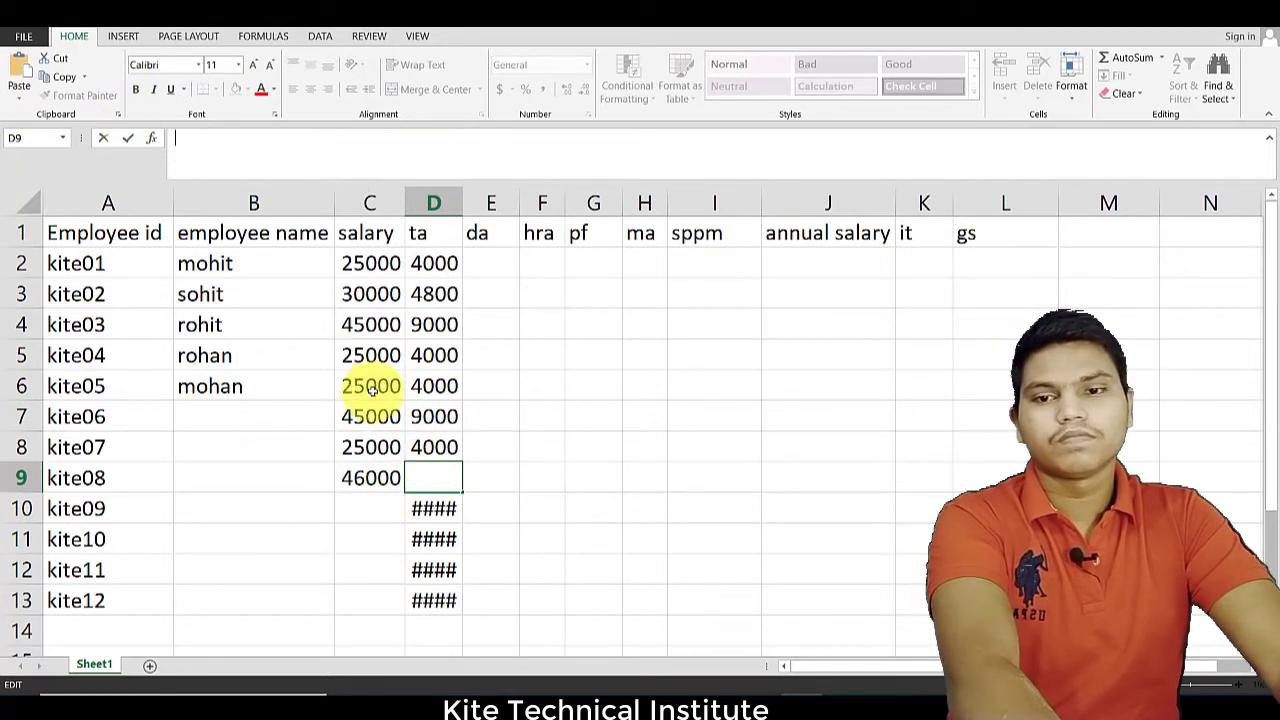
click(500, 468)
click(390, 477)
key(Delete)
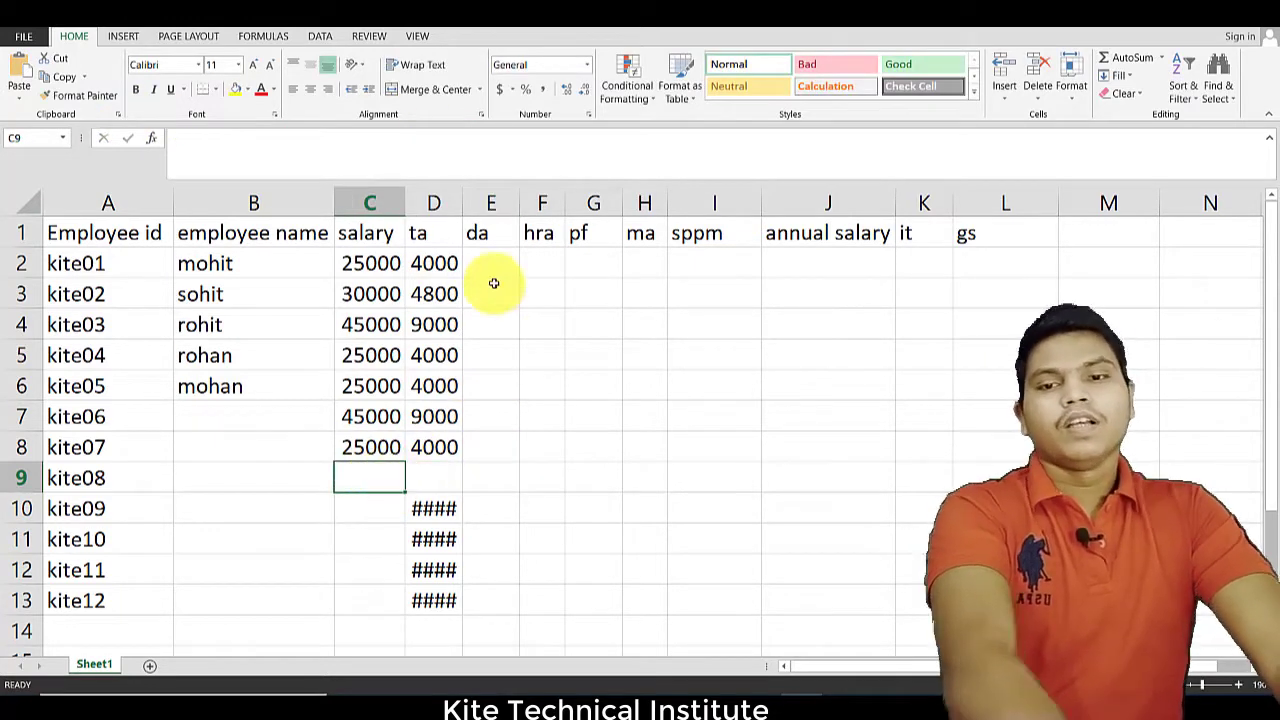
Step: Switch to the Notepad notes and start a DA rate line below the TA formula with "DA (45000 -18%"
click(488, 262)
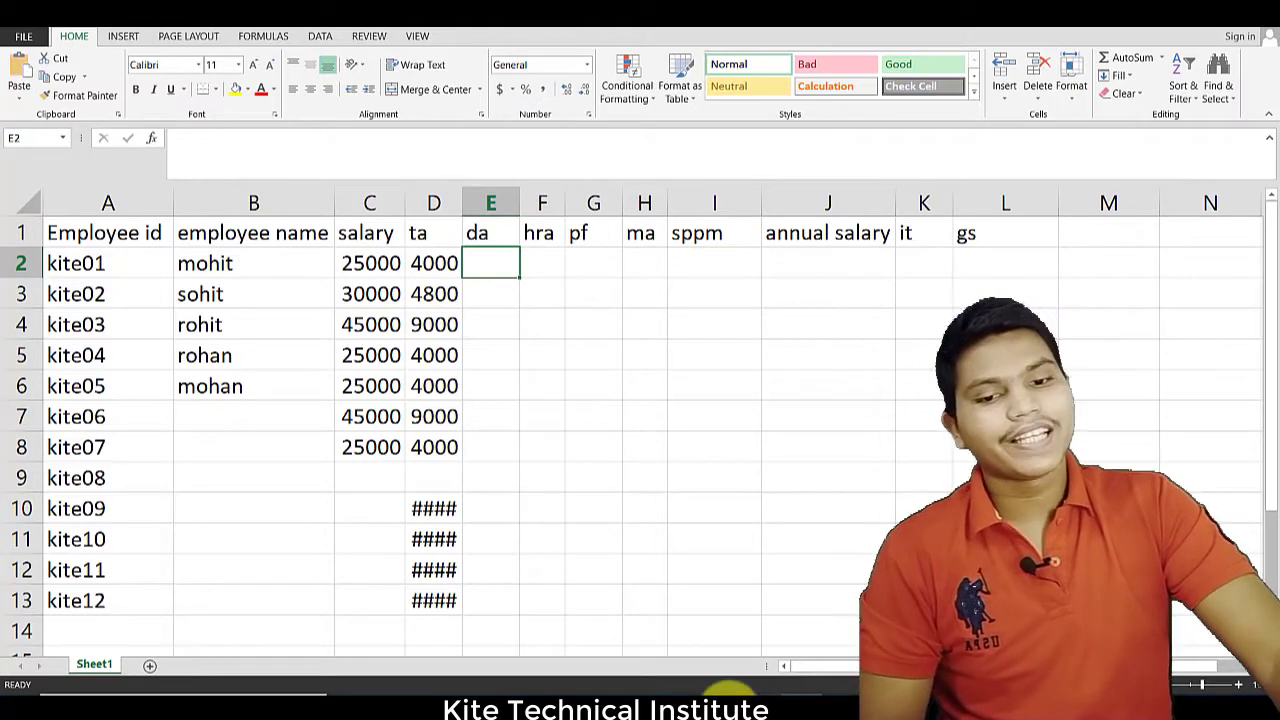
click(732, 711)
click(26, 209)
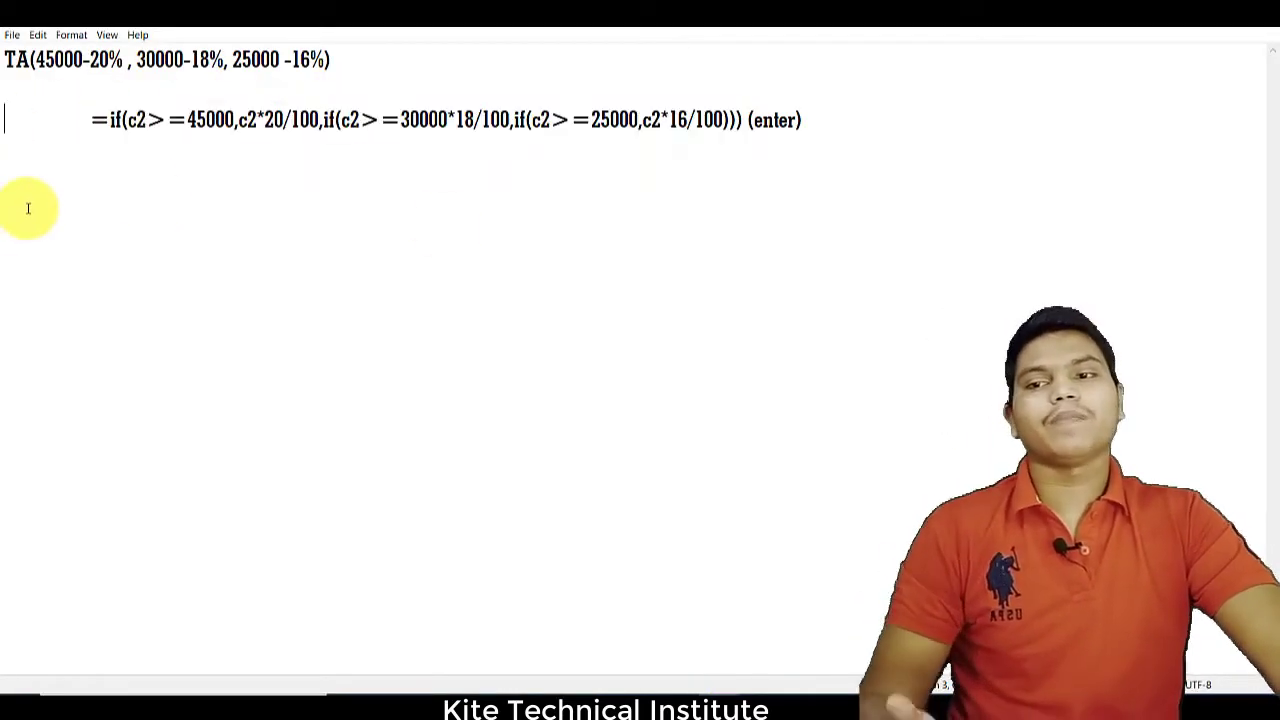
click(820, 106)
key(Return)
text(DA )
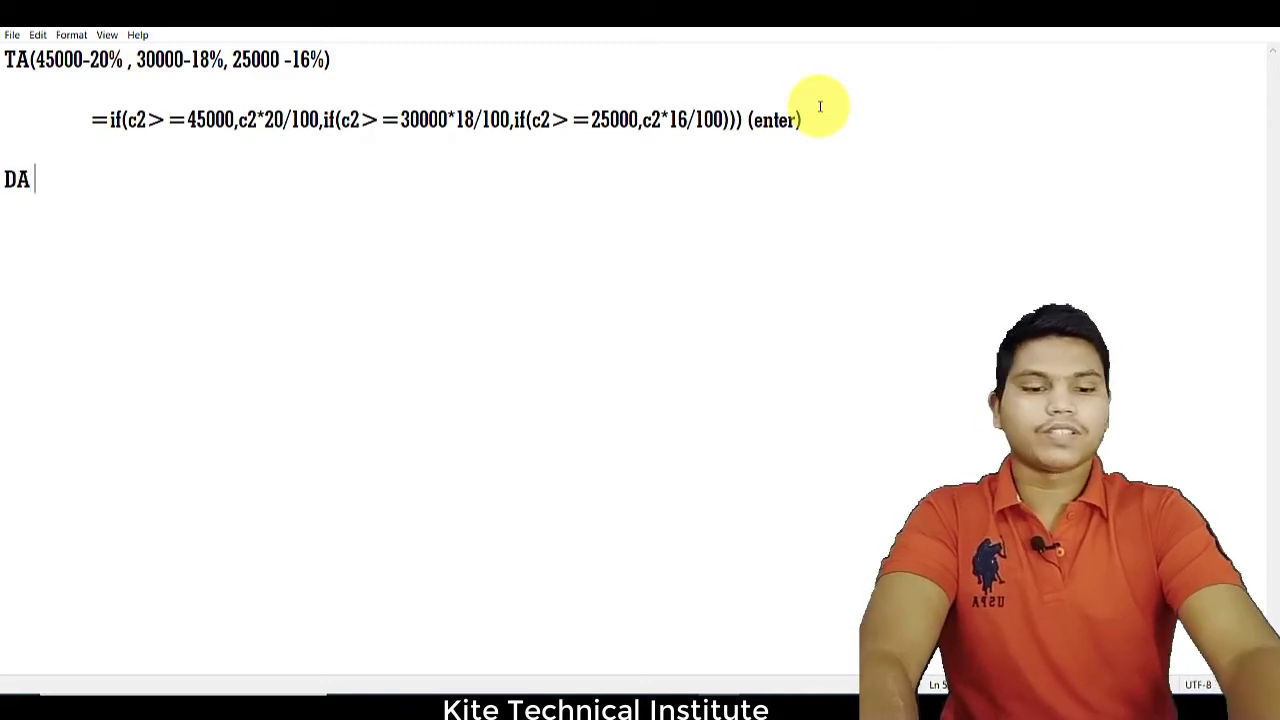
text((4)
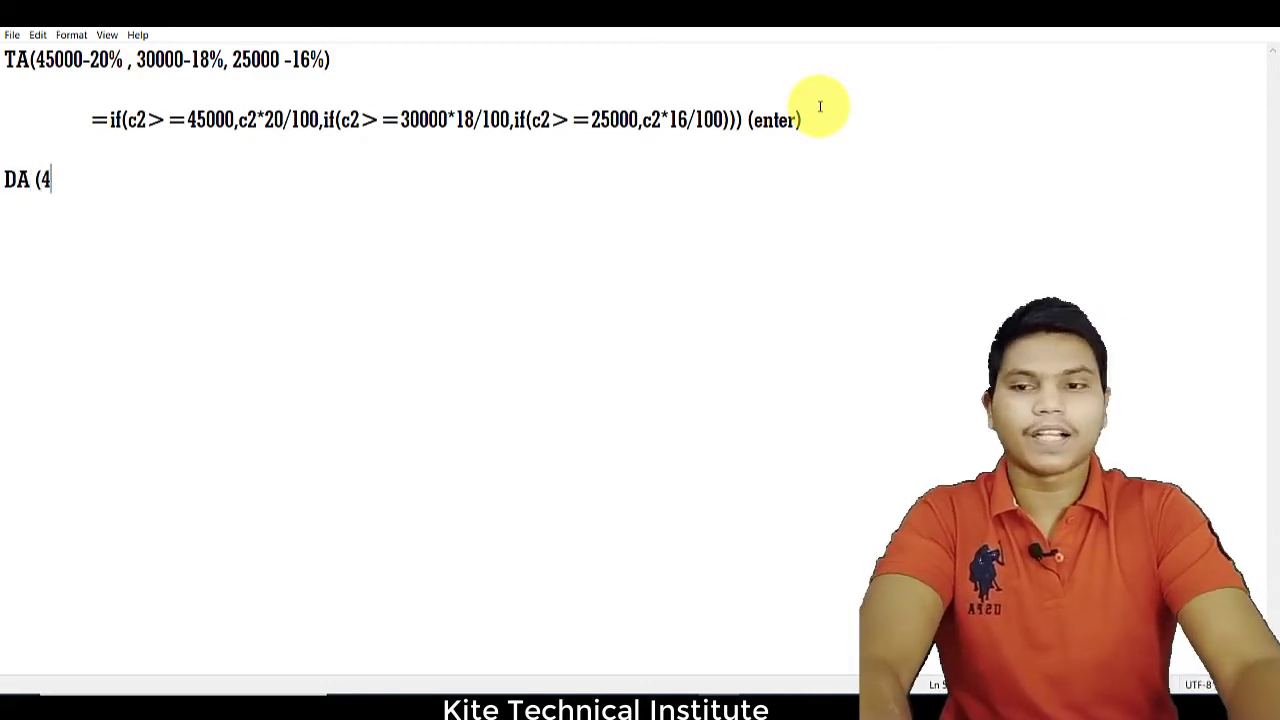
text(5000 -)
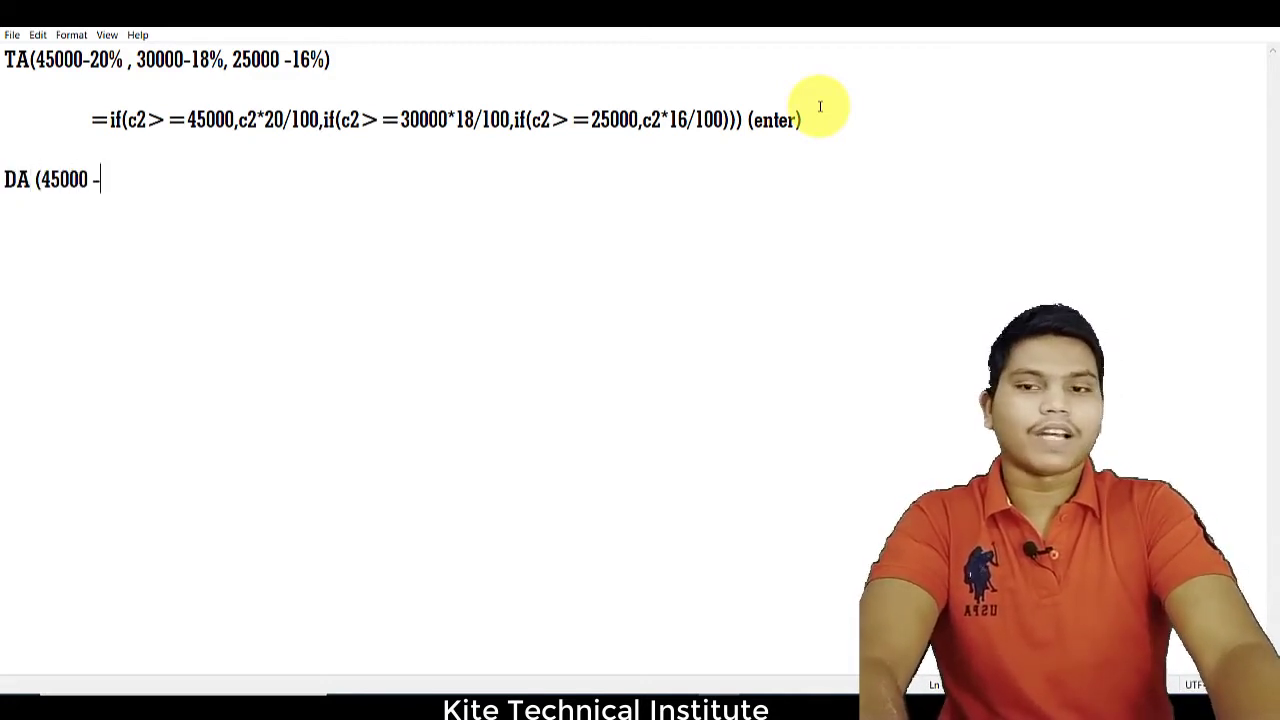
text(18)
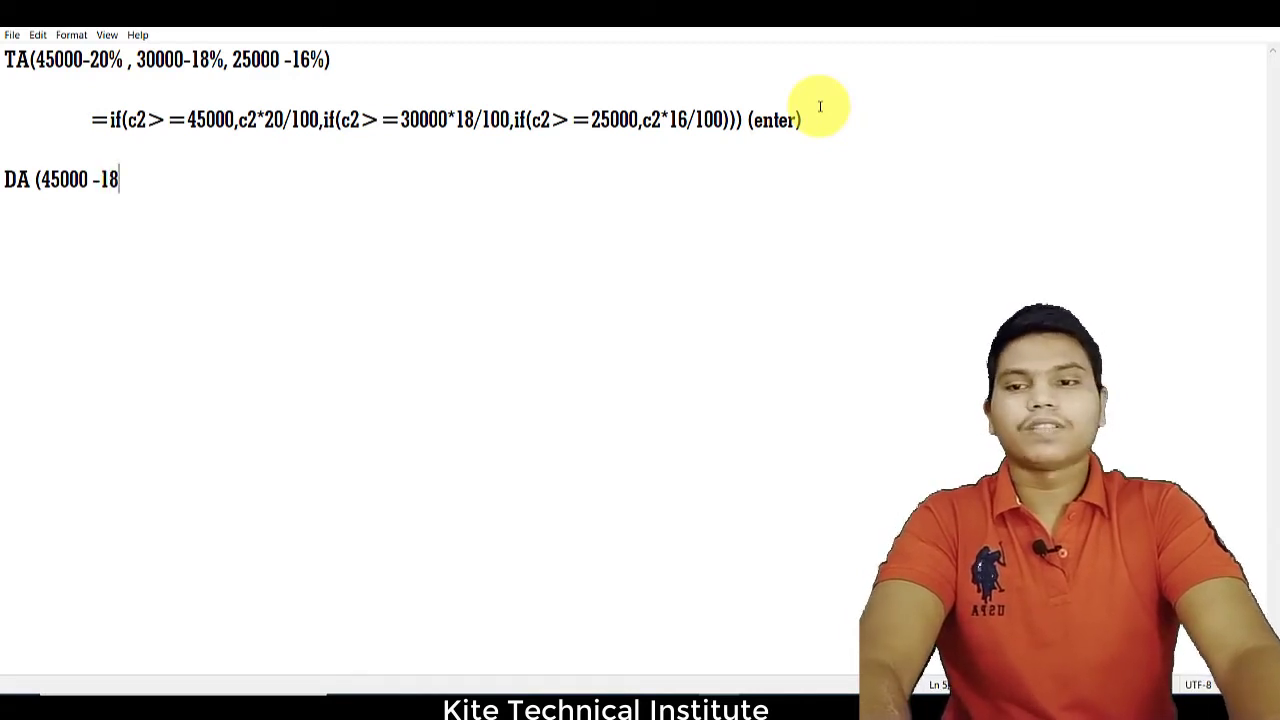
text(%)
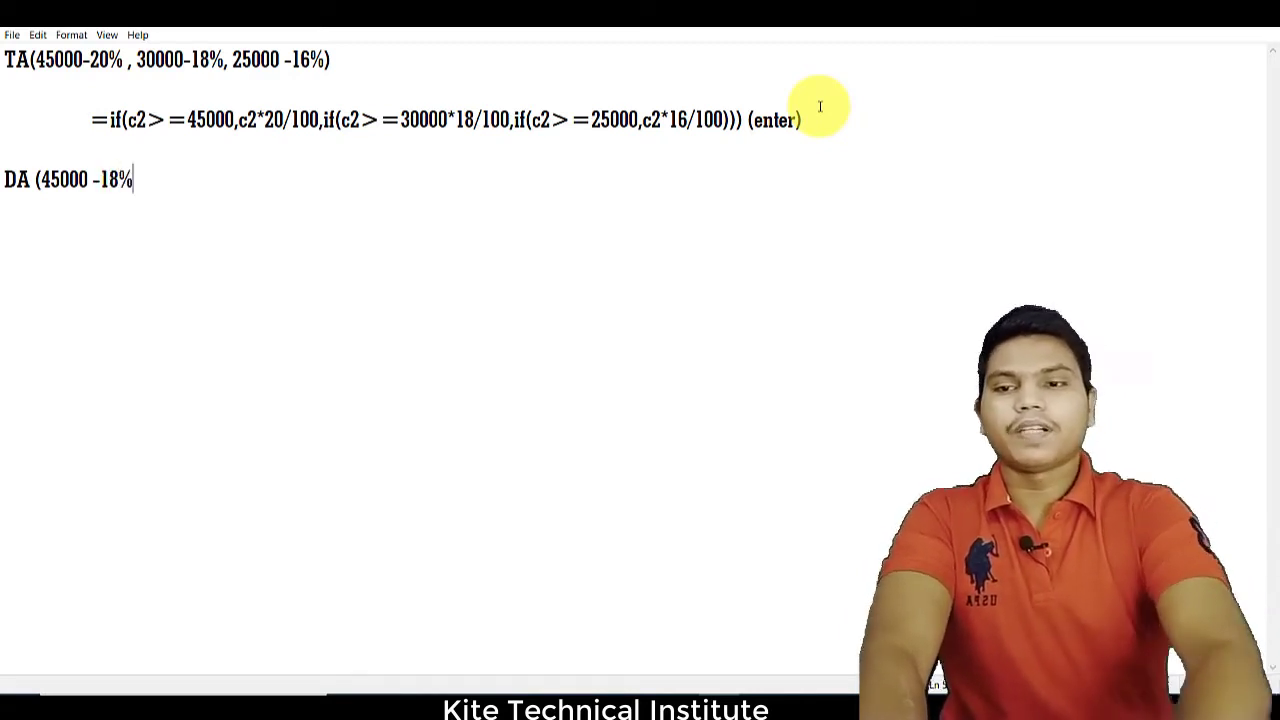
Step: Complete the DA rate line with ",30000- 16%, 25000-14%)"
text( ,)
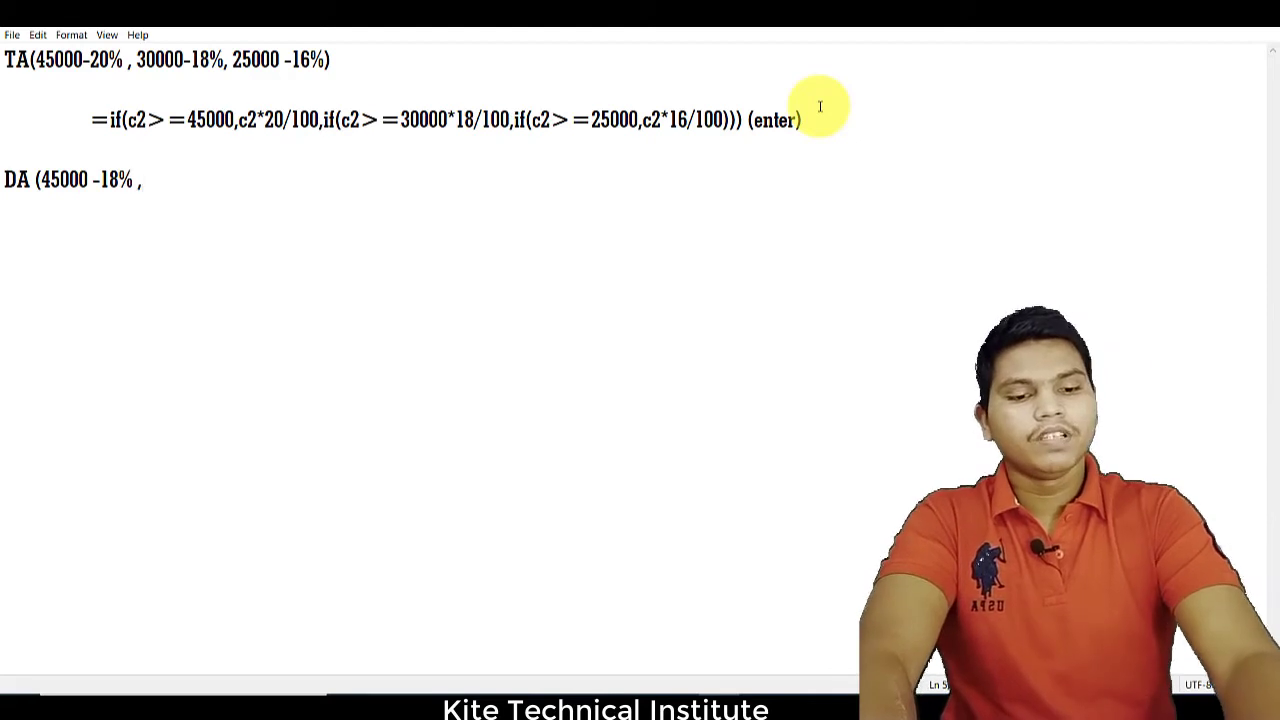
text(30000)
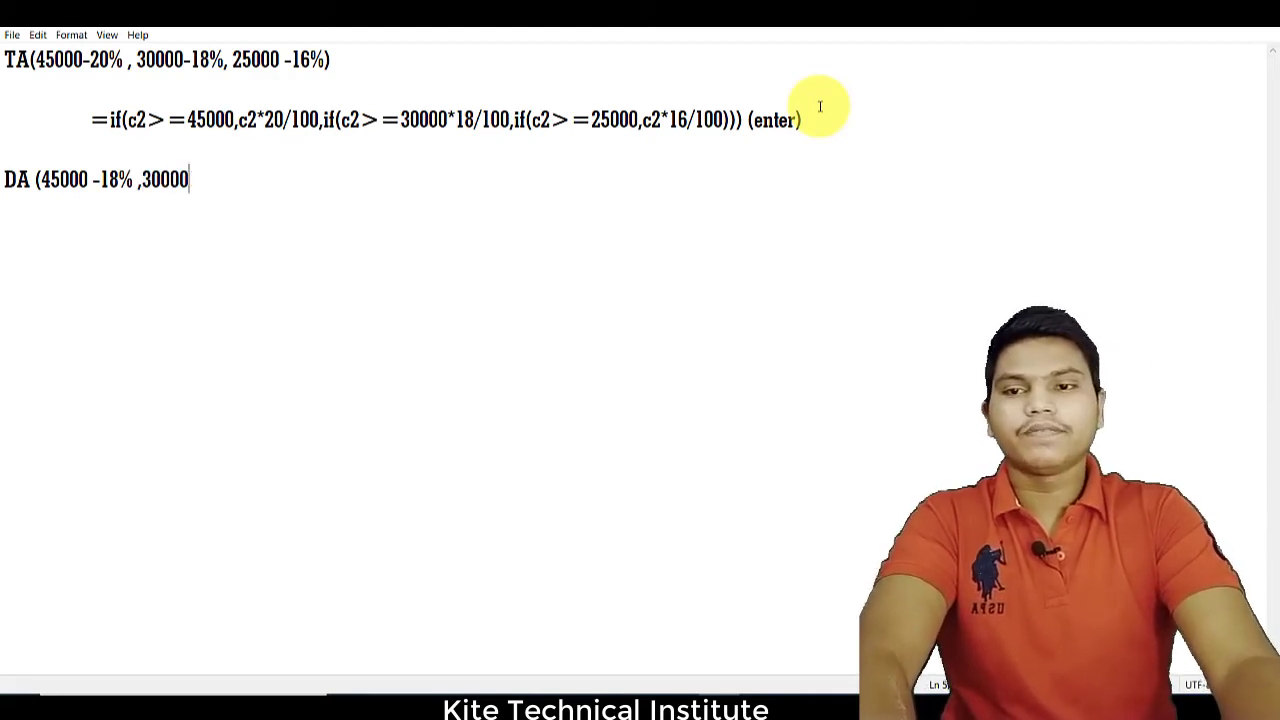
text(-)
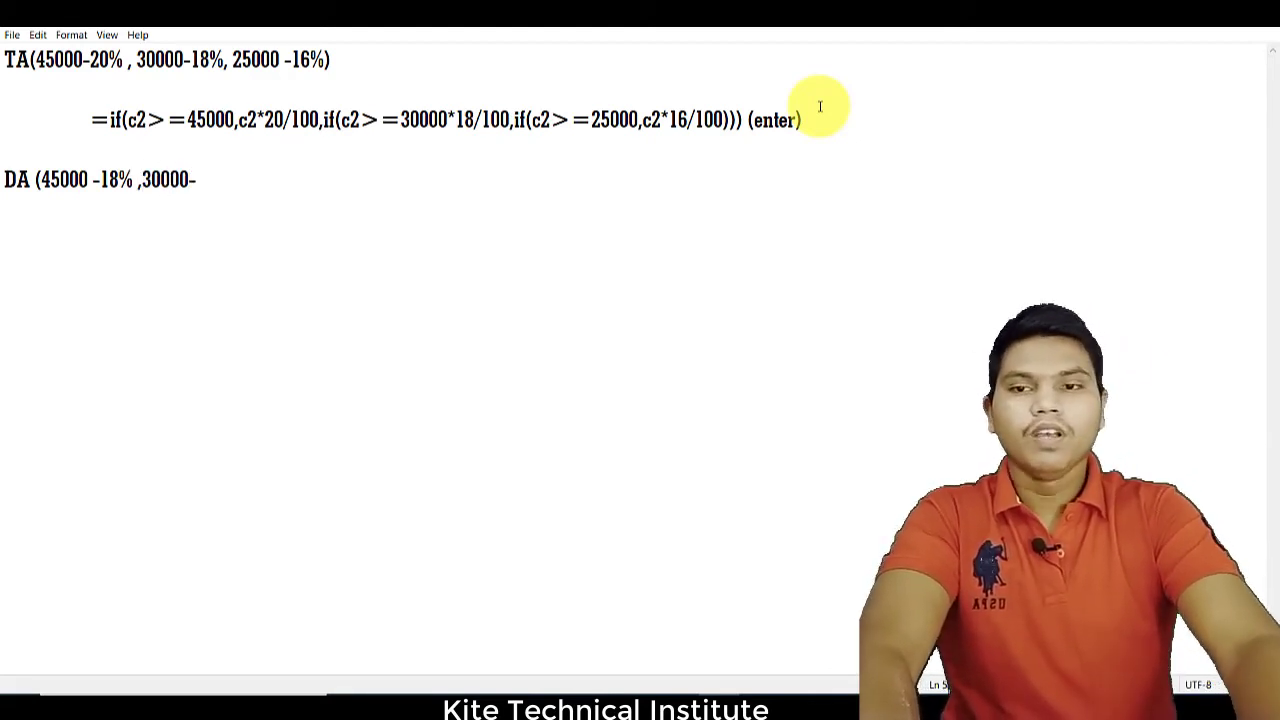
text( 16%)
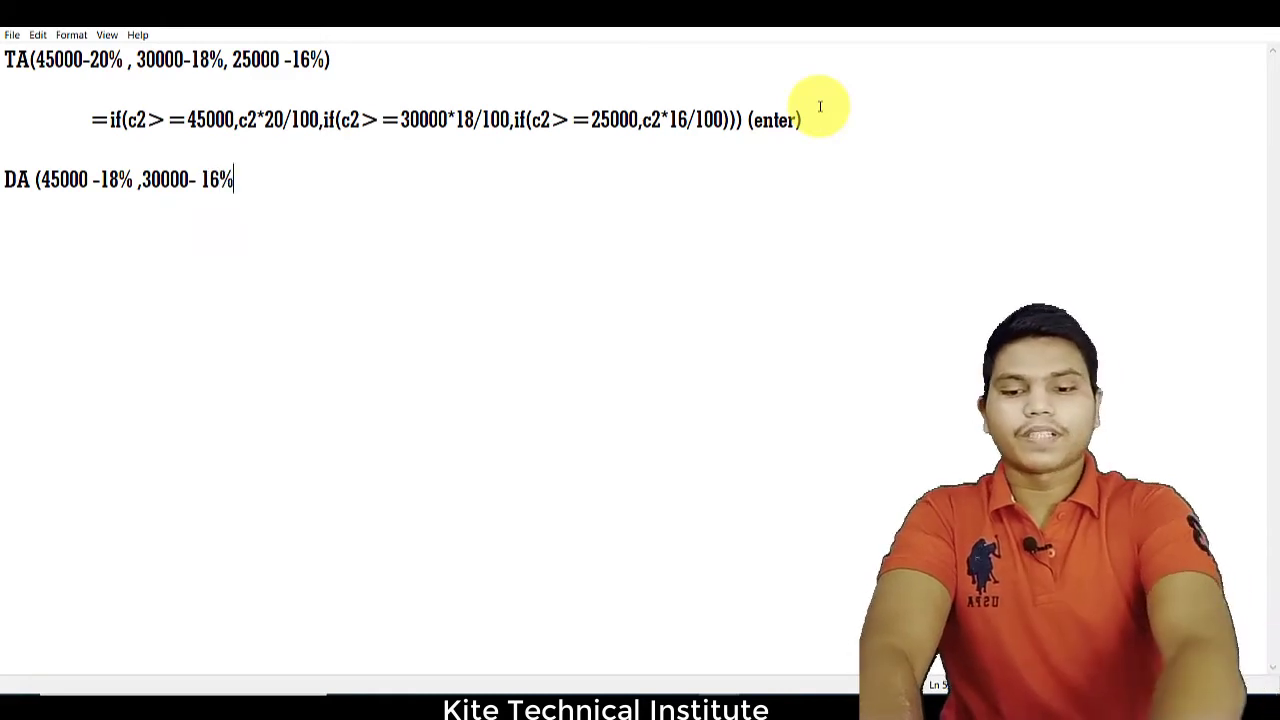
text(, 250)
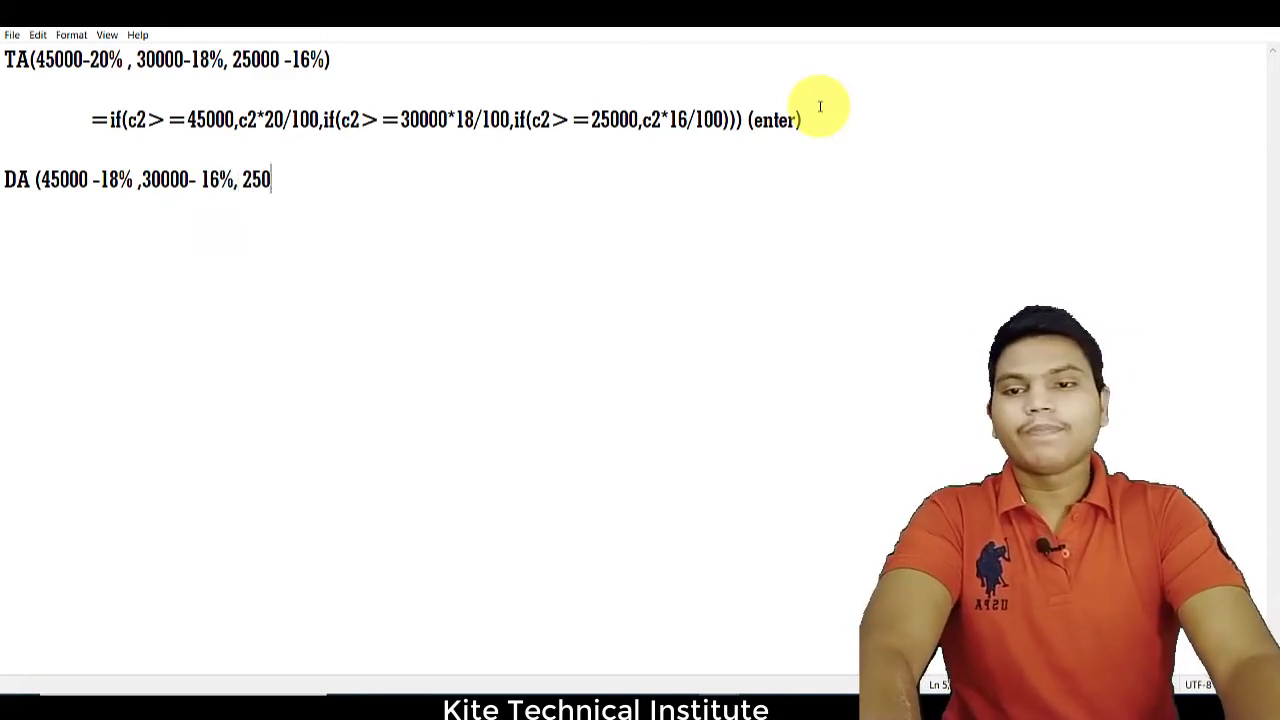
text(00-14%)
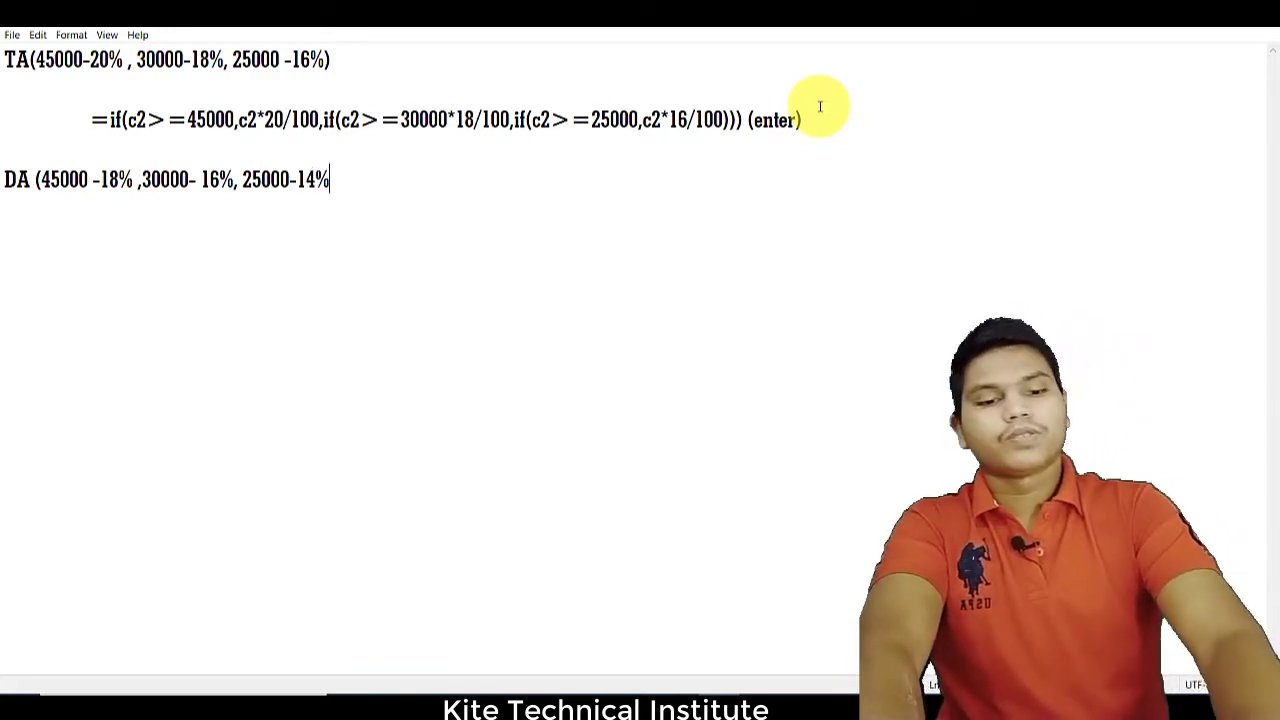
text())
Step: Start the indented DA formula on the line below the DA rates with "=if(c2>=45000*18/100,"
key(Return)
key(Return)
key(BackSpace)
key(BackSpace)
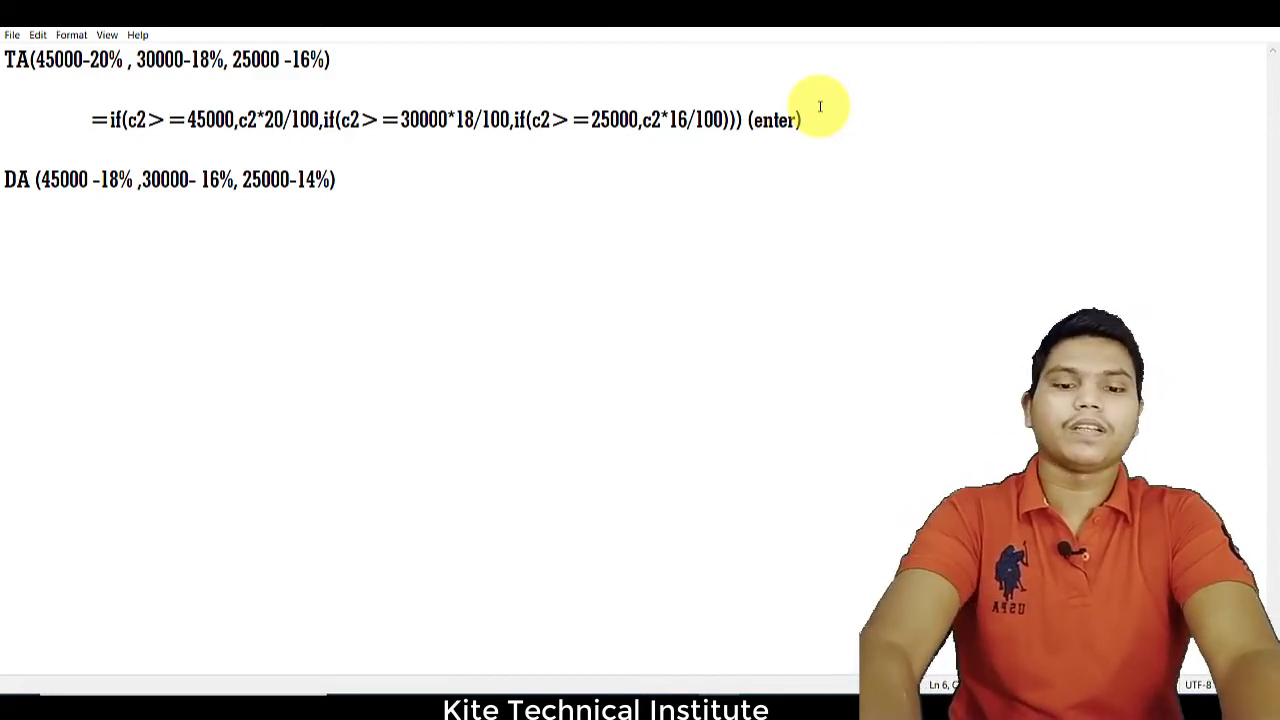
text(=if)
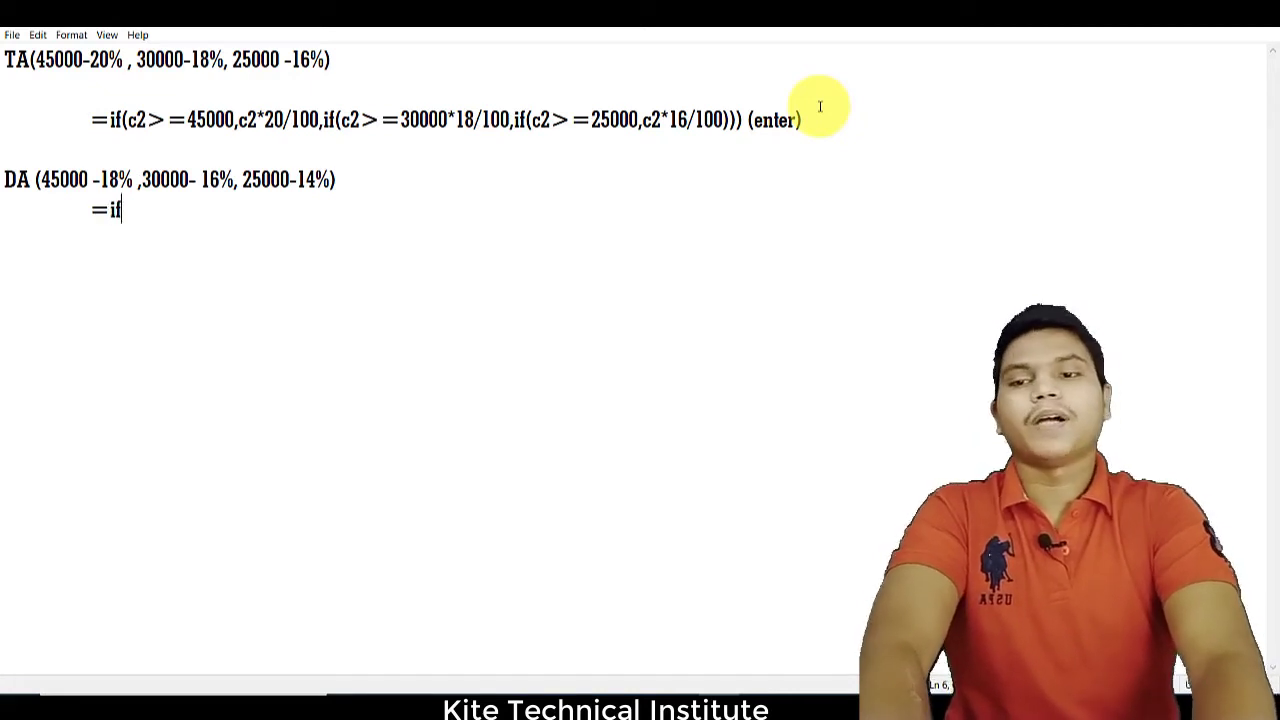
text((c2>=)
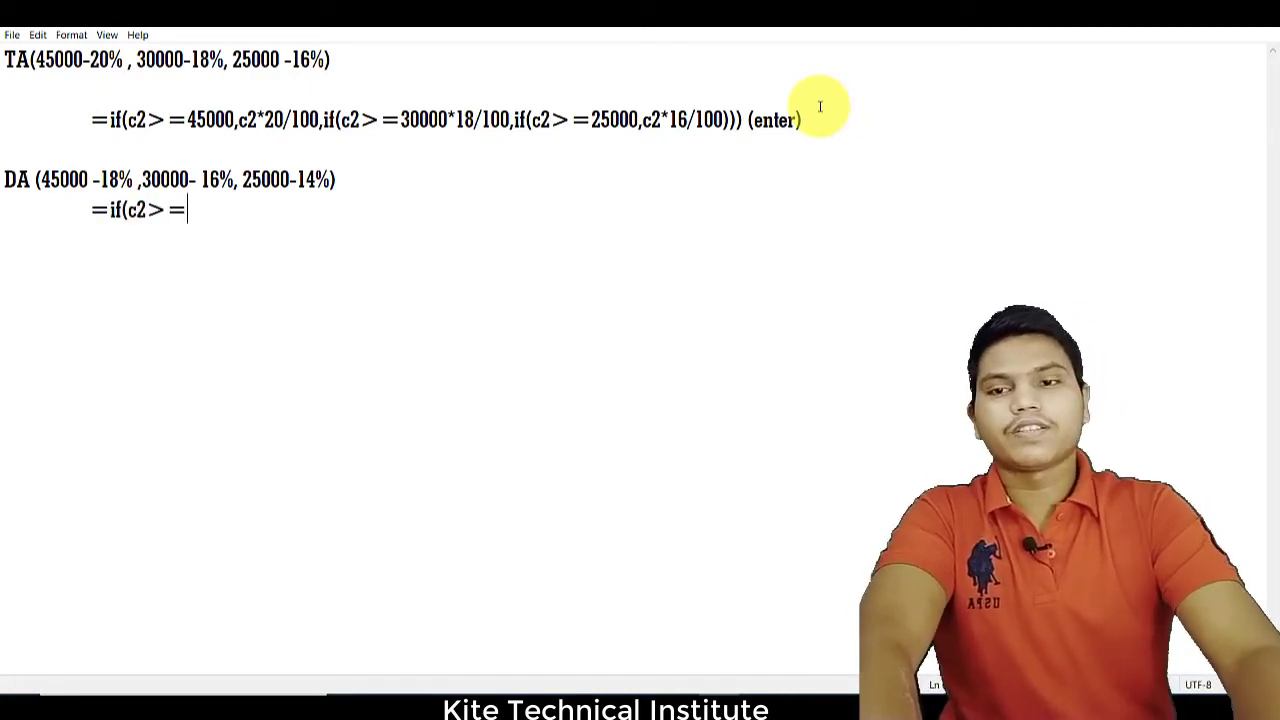
text(45000)
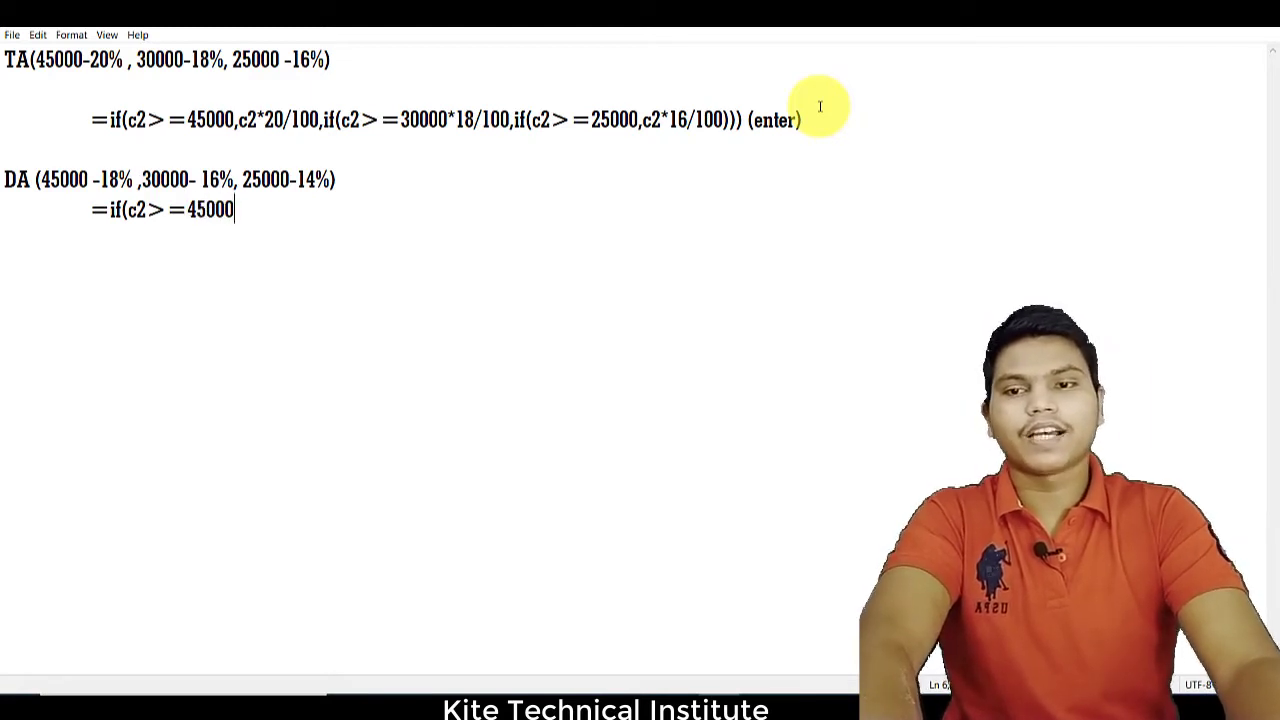
text(*)
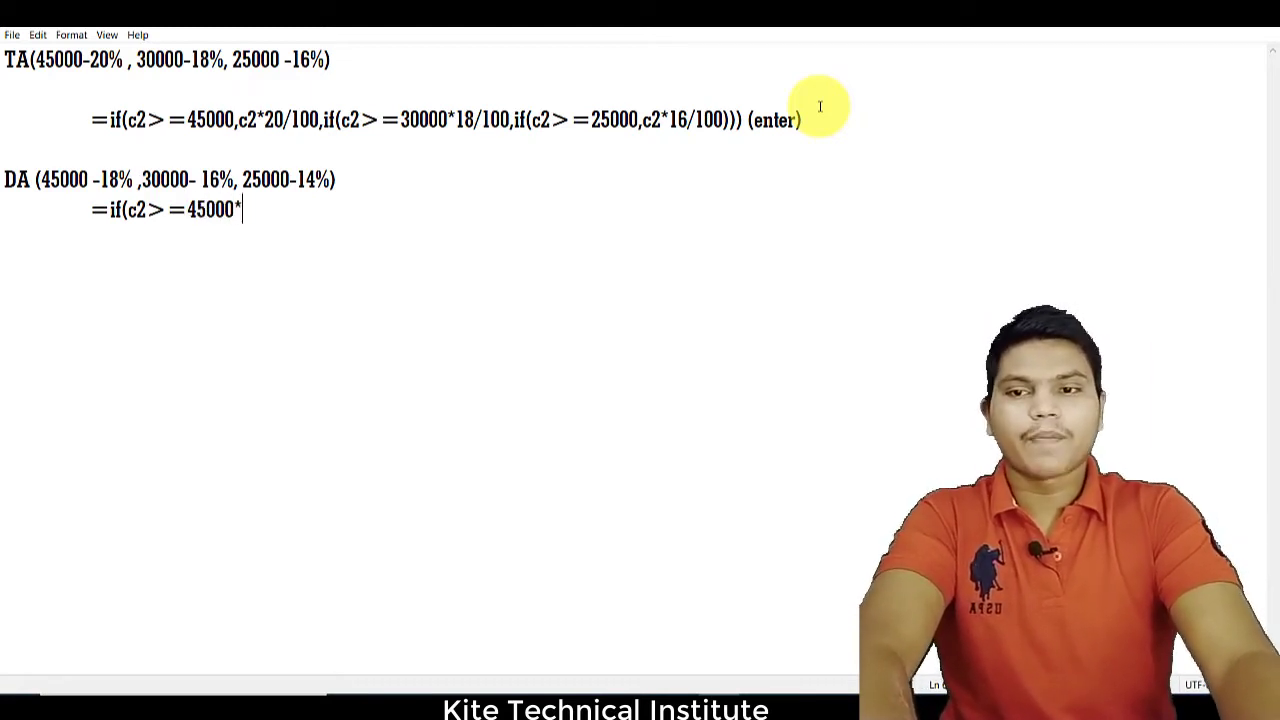
text(18)
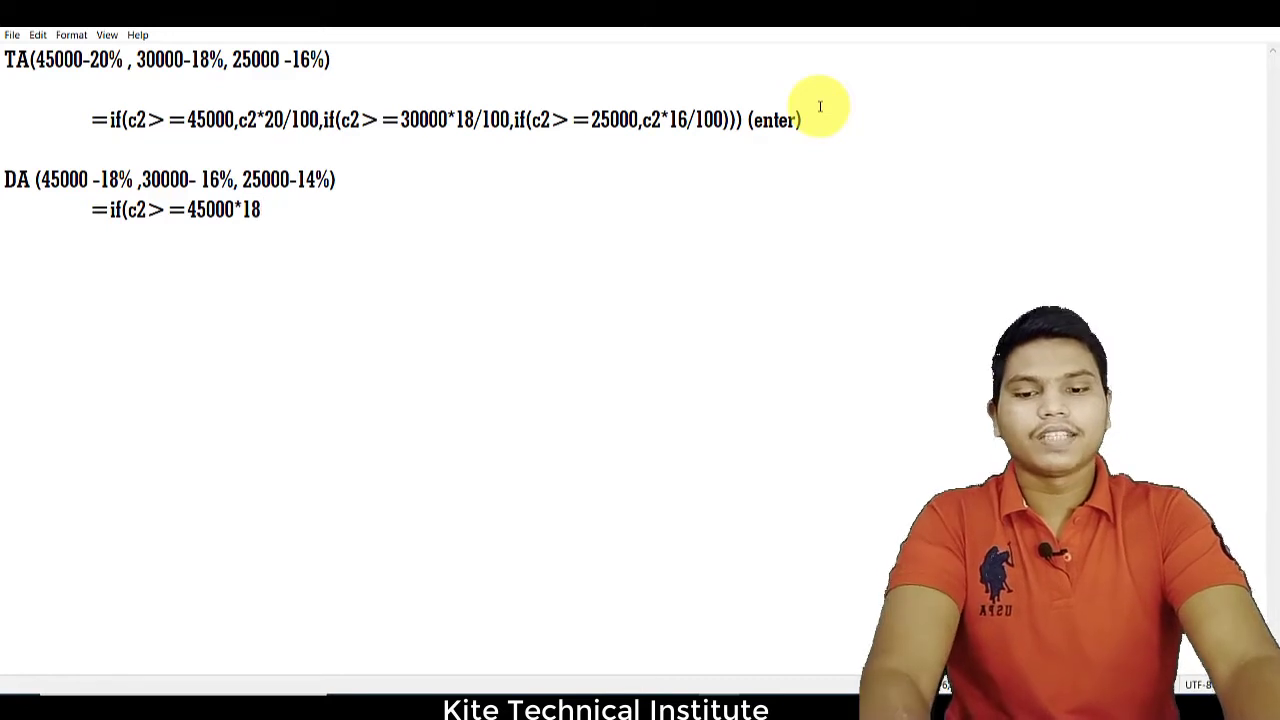
text(/100,)
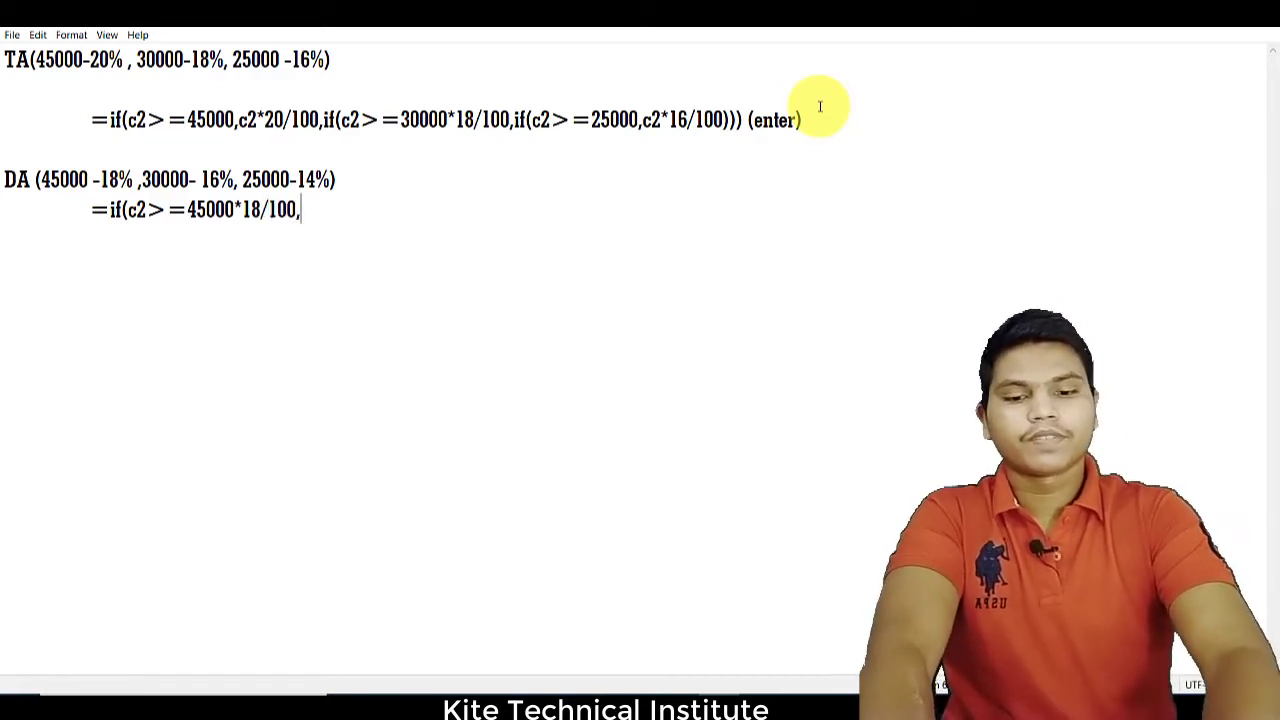
Step: Add the second DA condition "if(c2>=30000,c2*16/100," to the formula and open a third "if("
text(if()
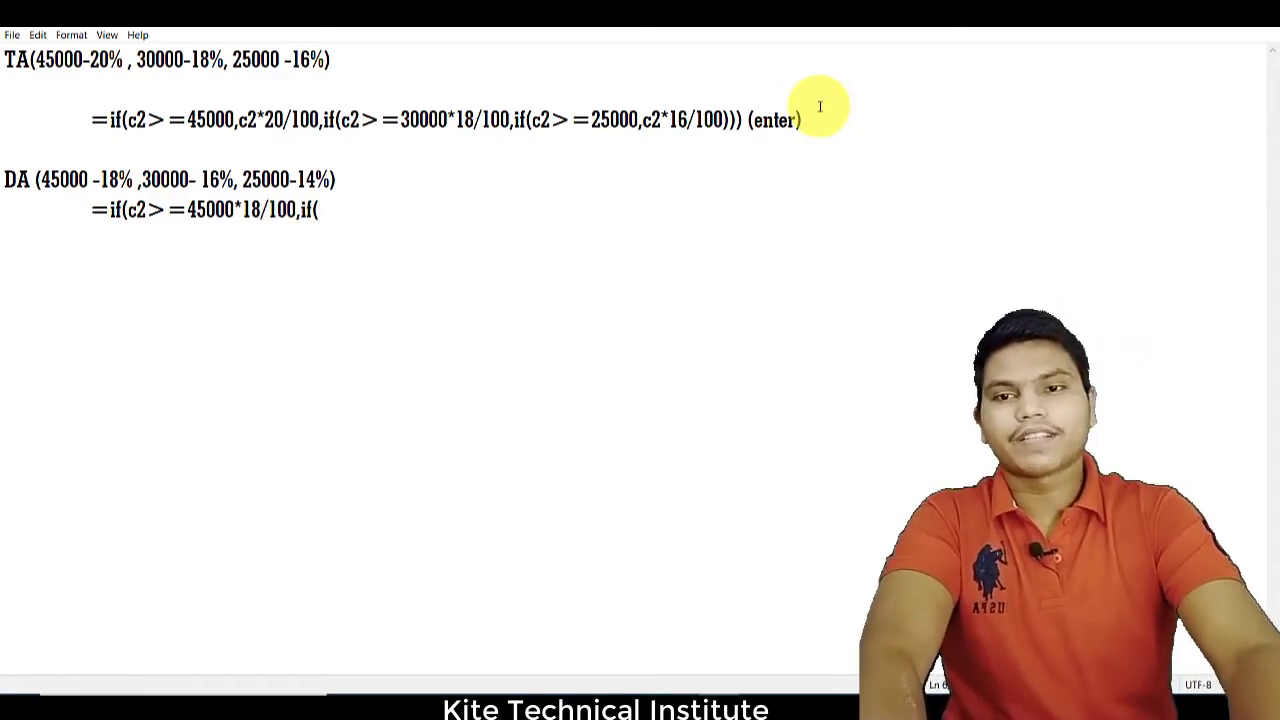
text(c2*)
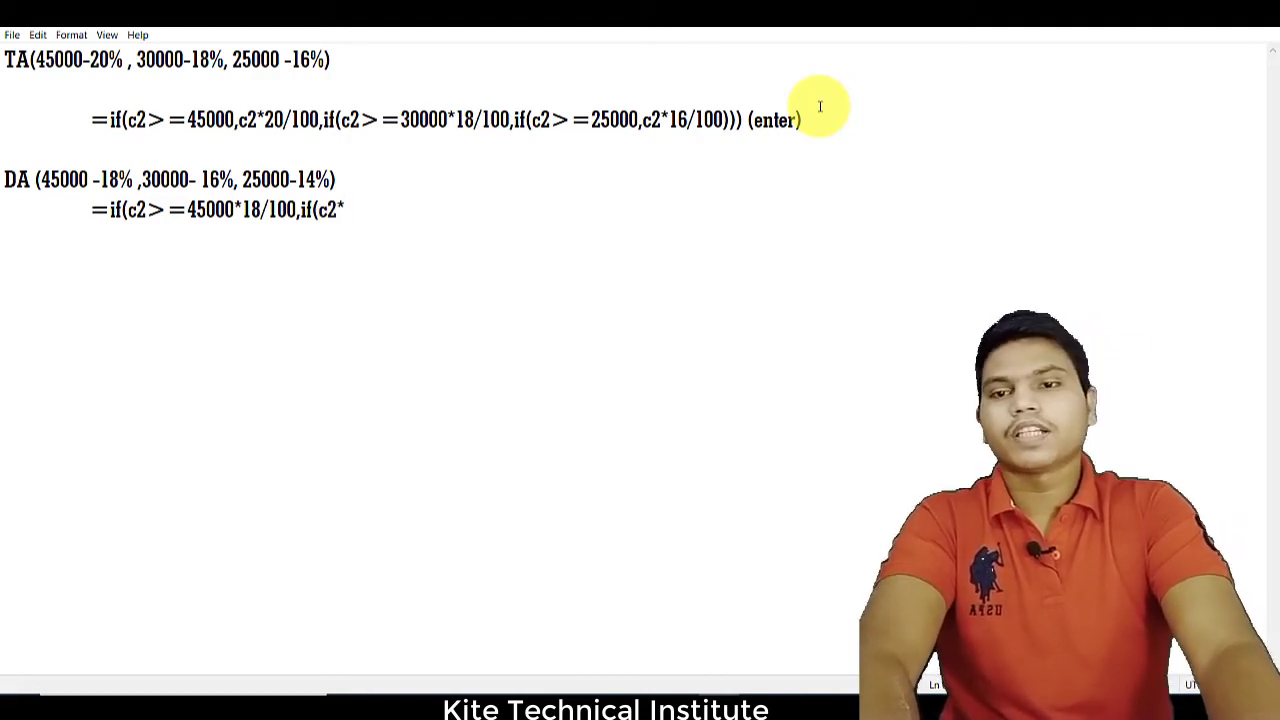
key(BackSpace)
text(>=)
text(300)
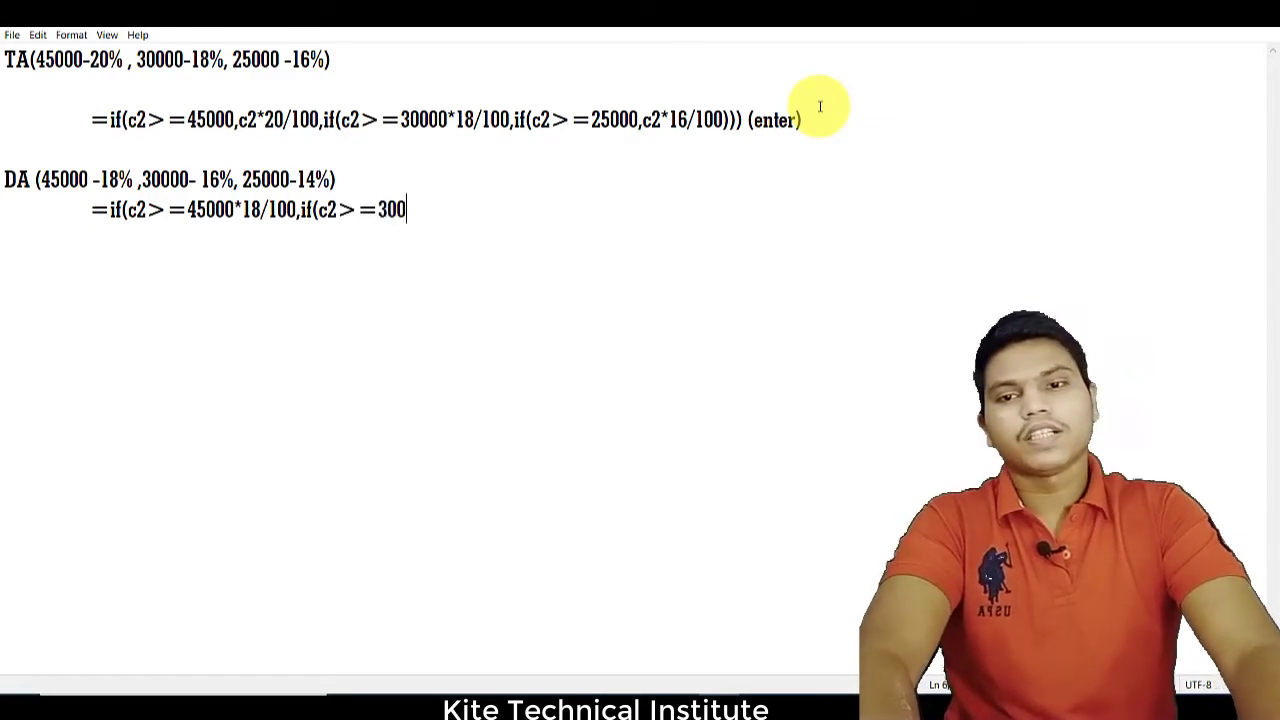
text(00,c)
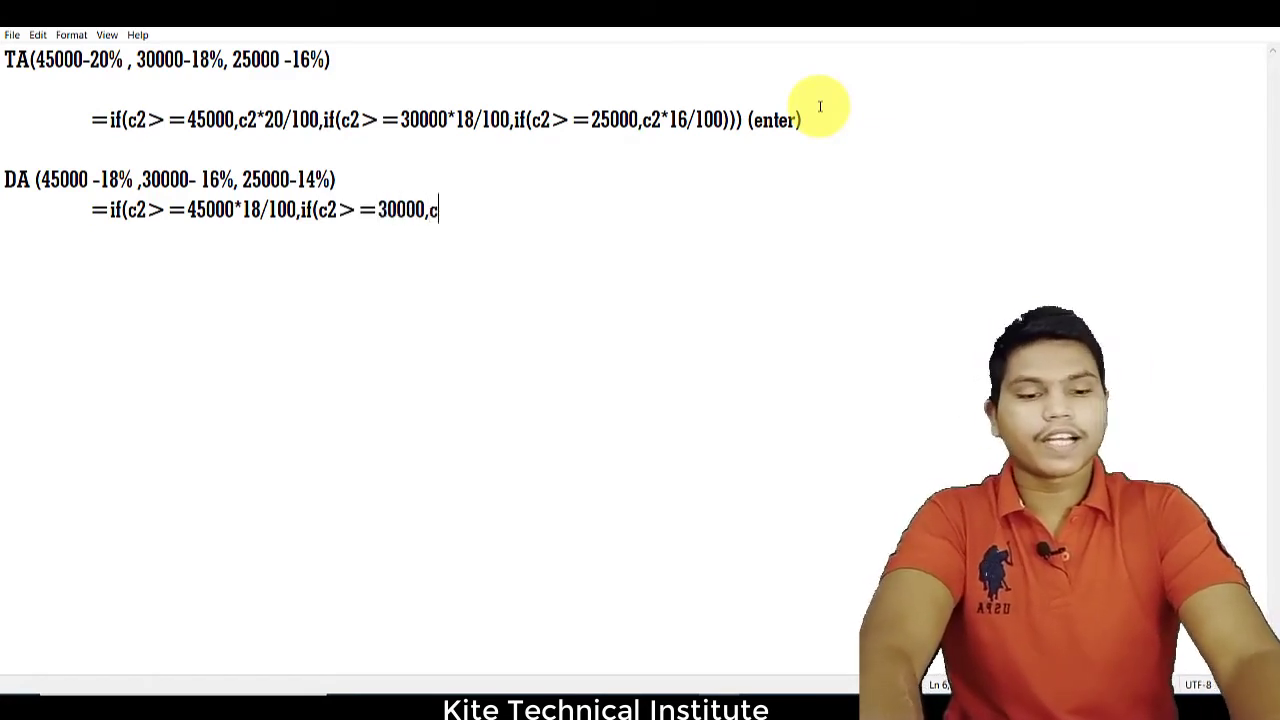
text(2*16/100,)
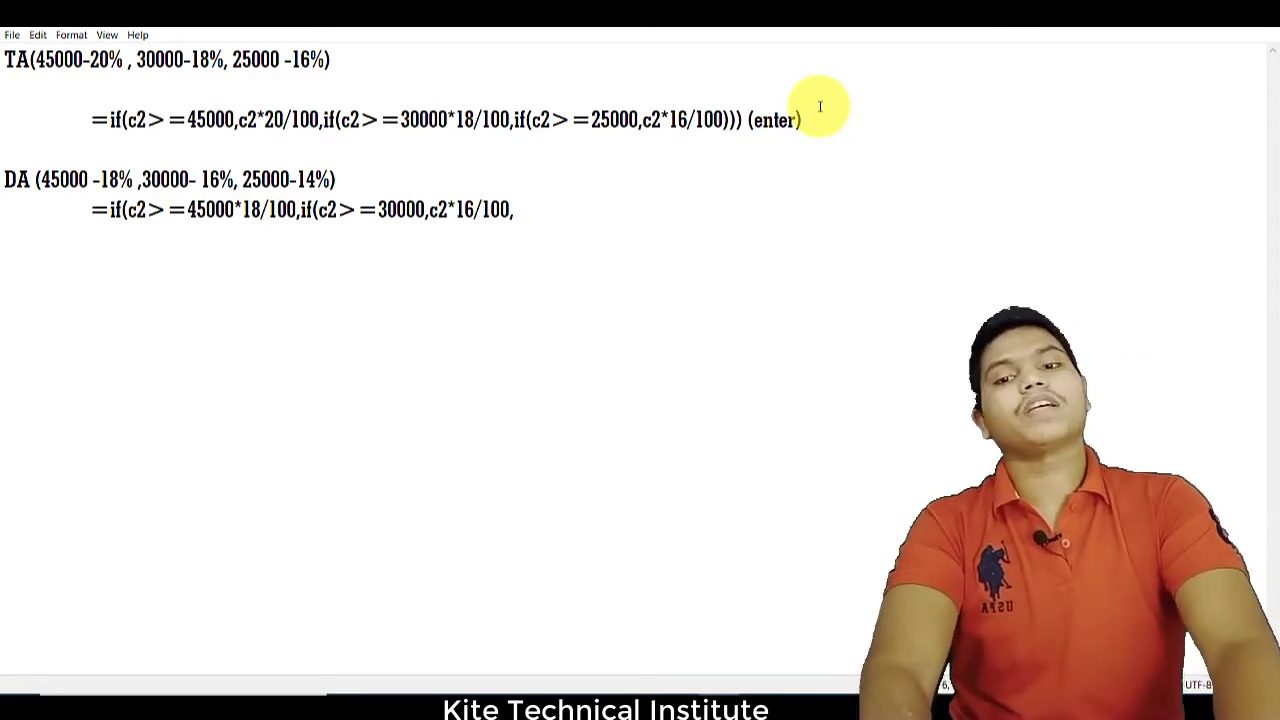
text(if()
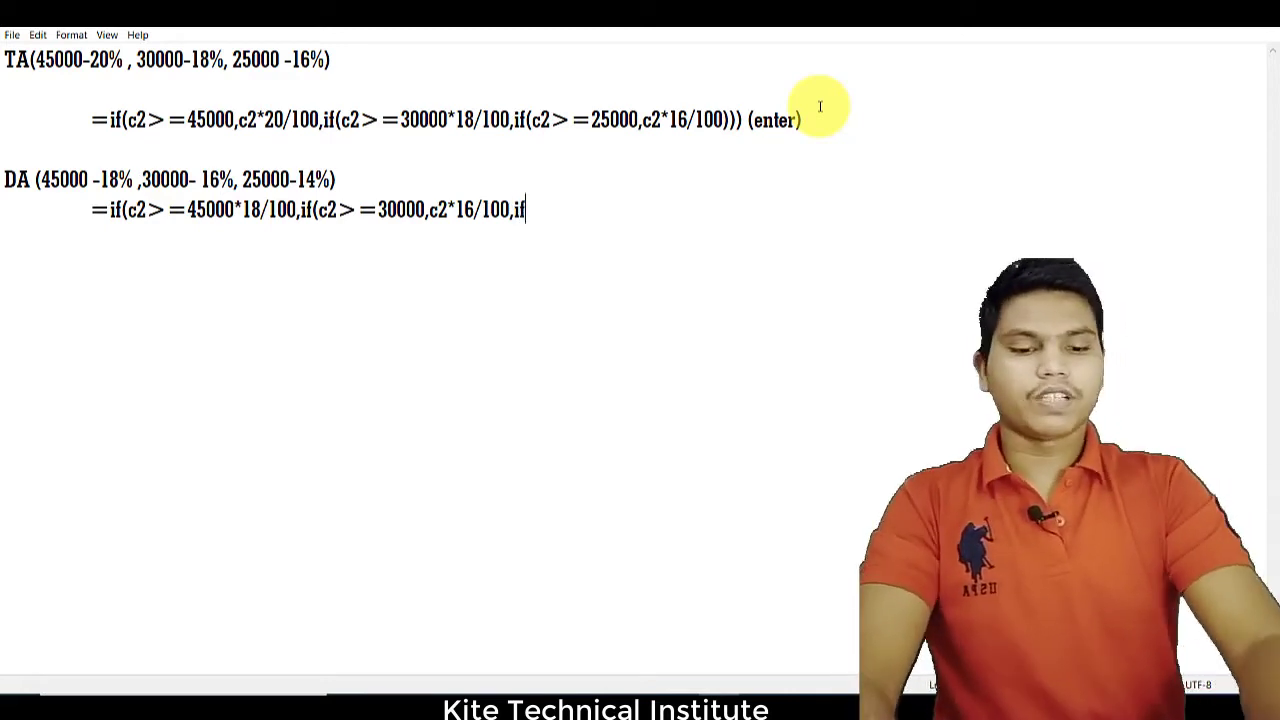
text(25000)
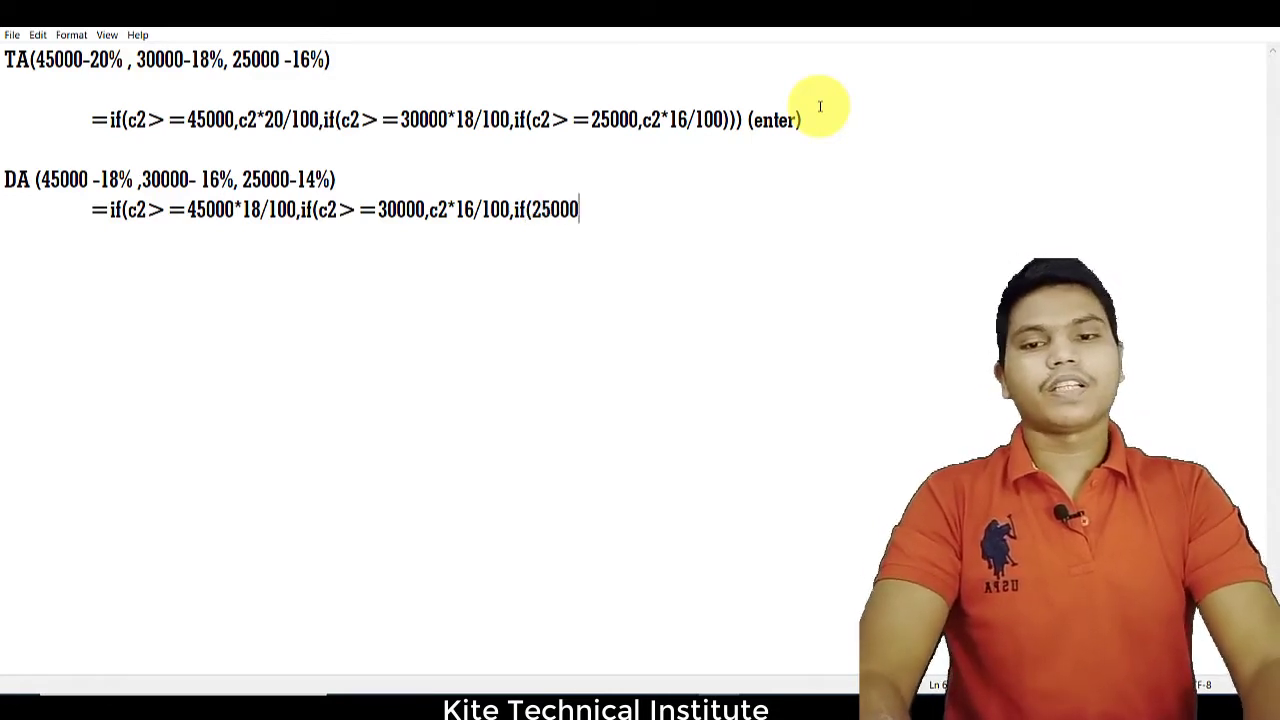
text(>=)
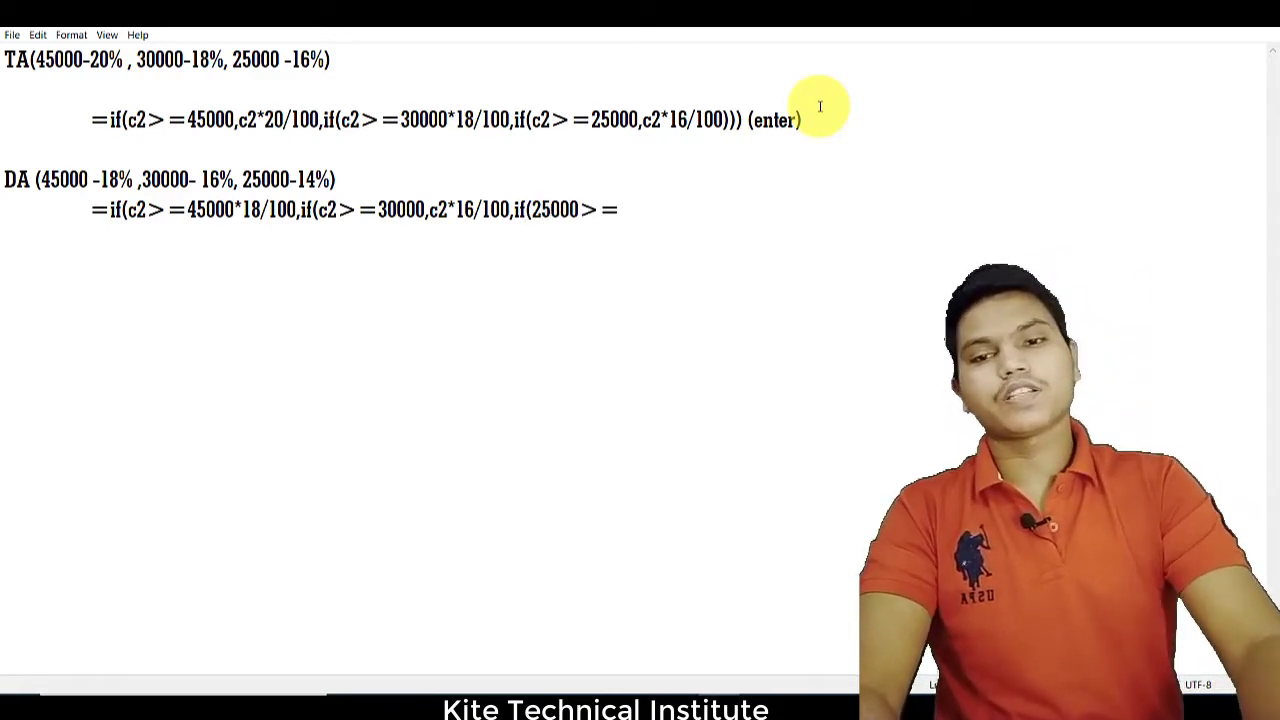
text(14)
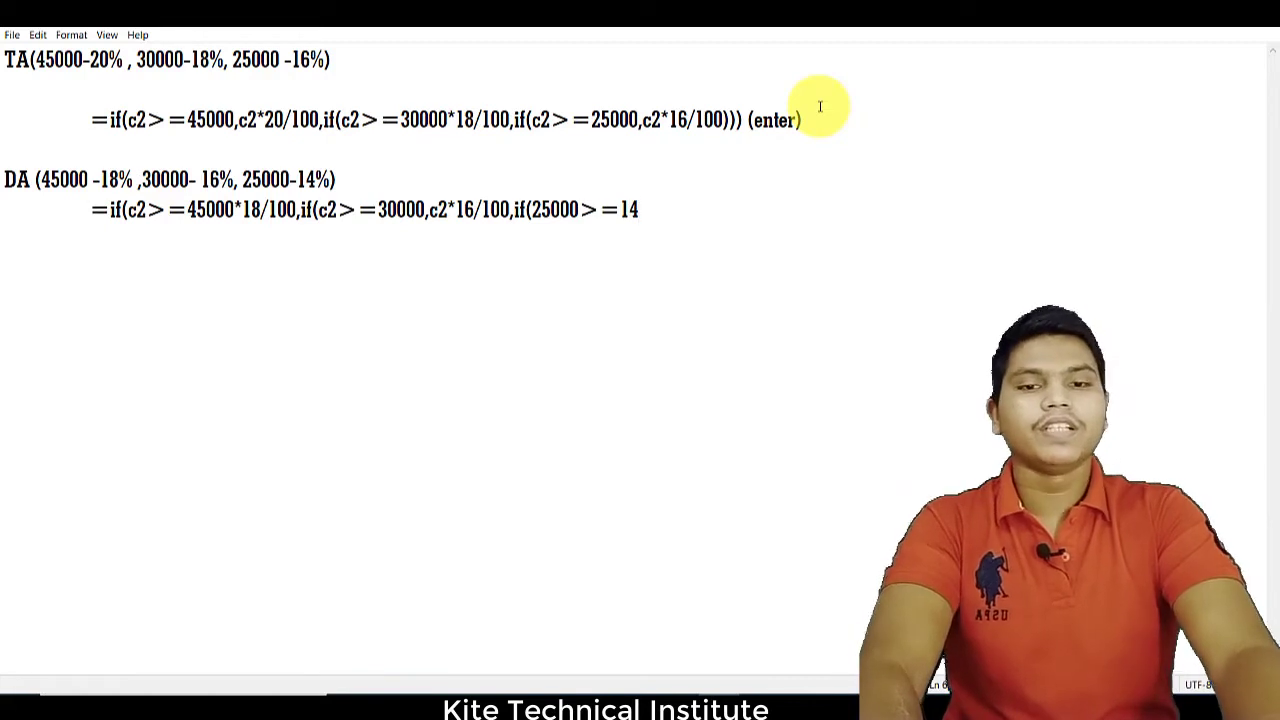
text(/100)
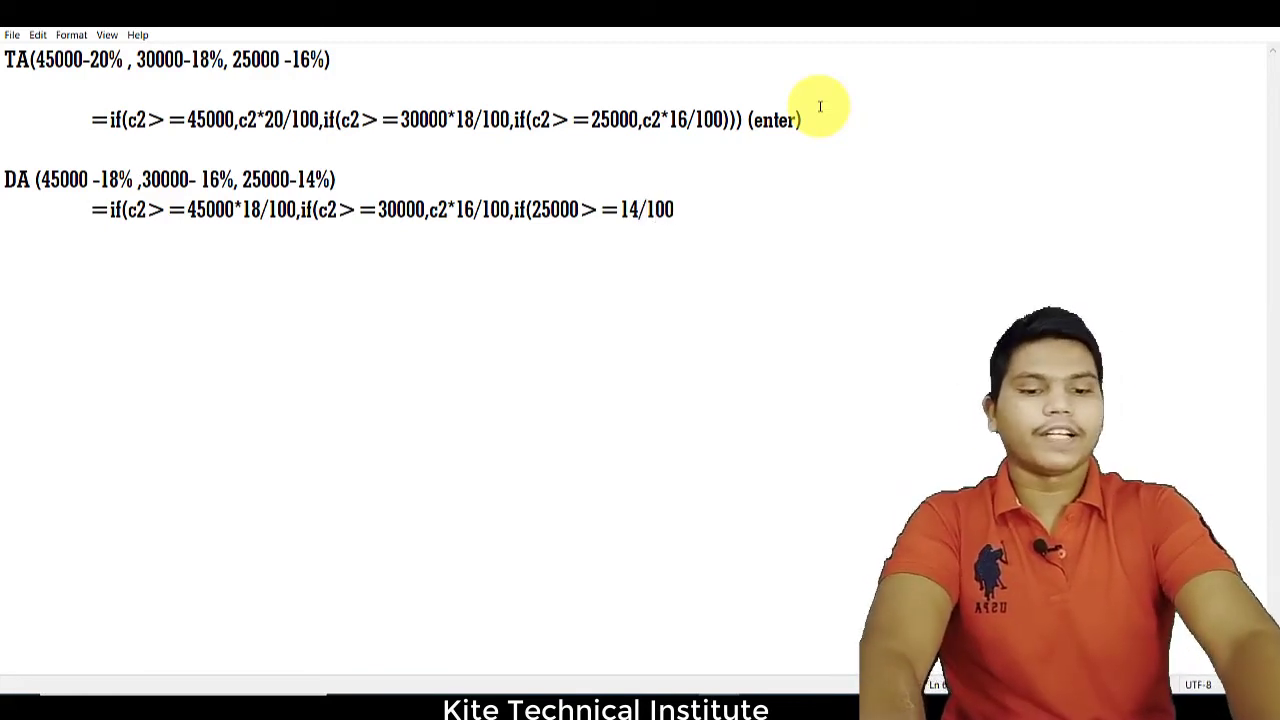
text()))
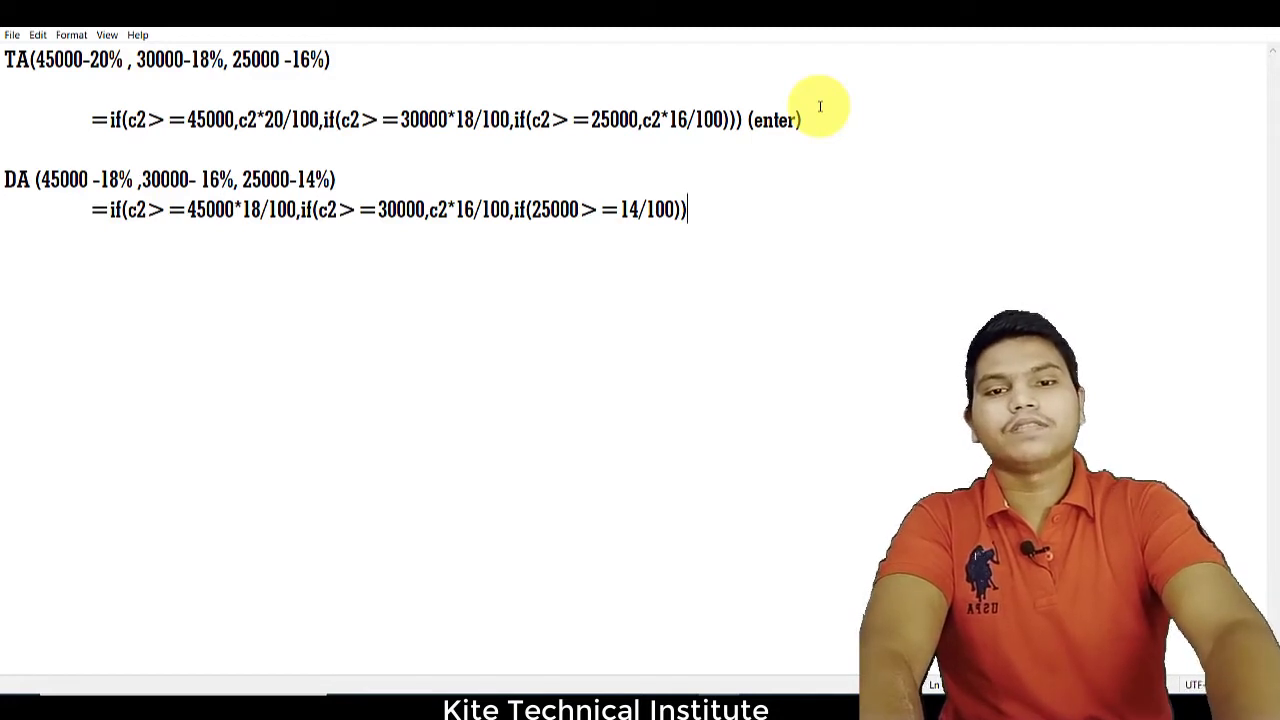
key(BackSpace)
key(BackSpace)
key(BackSpace)
key(BackSpace)
key(BackSpace)
key(BackSpace)
key(BackSpace)
key(BackSpace)
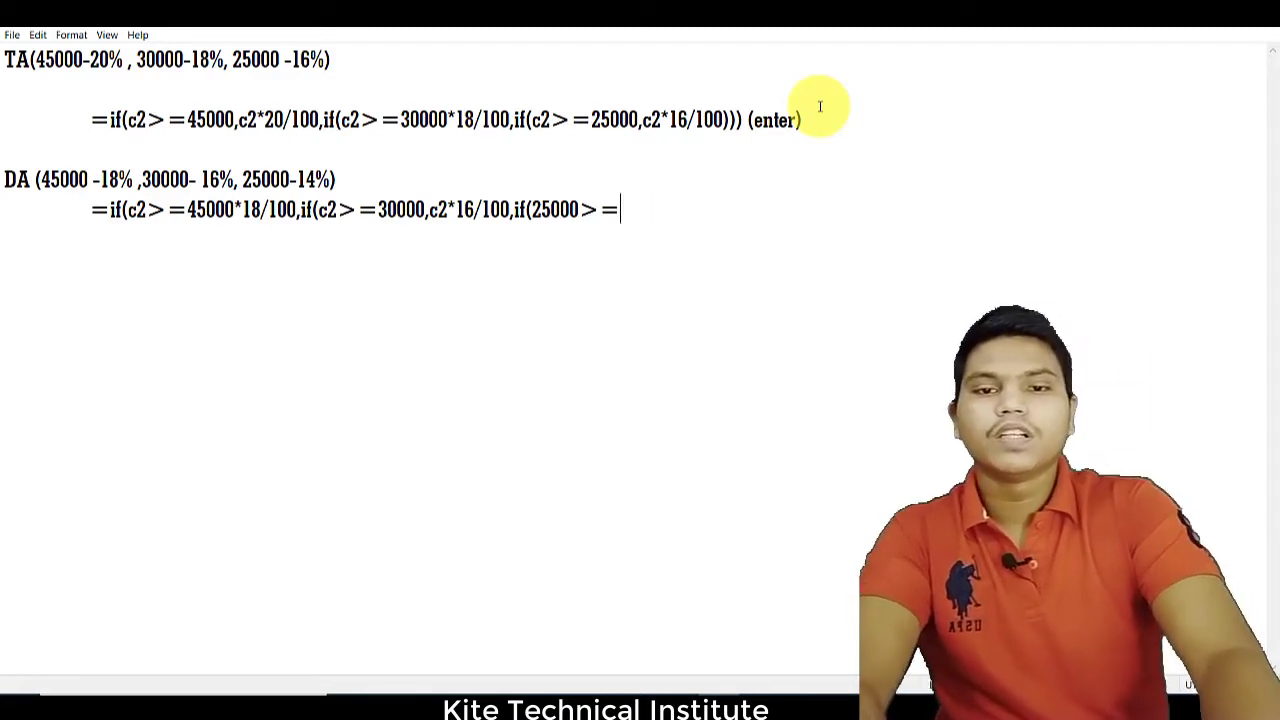
key(BackSpace)
key(BackSpace)
text(>=)
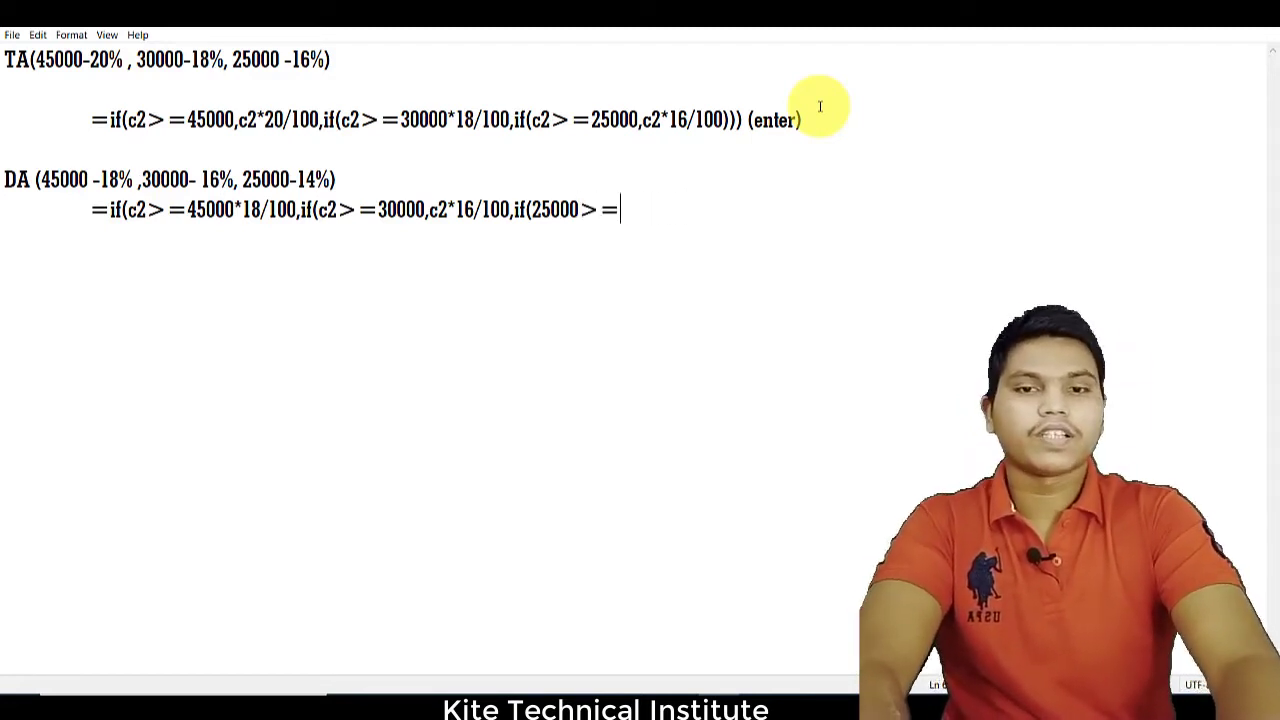
key(BackSpace)
key(BackSpace)
key(BackSpace)
key(BackSpace)
key(BackSpace)
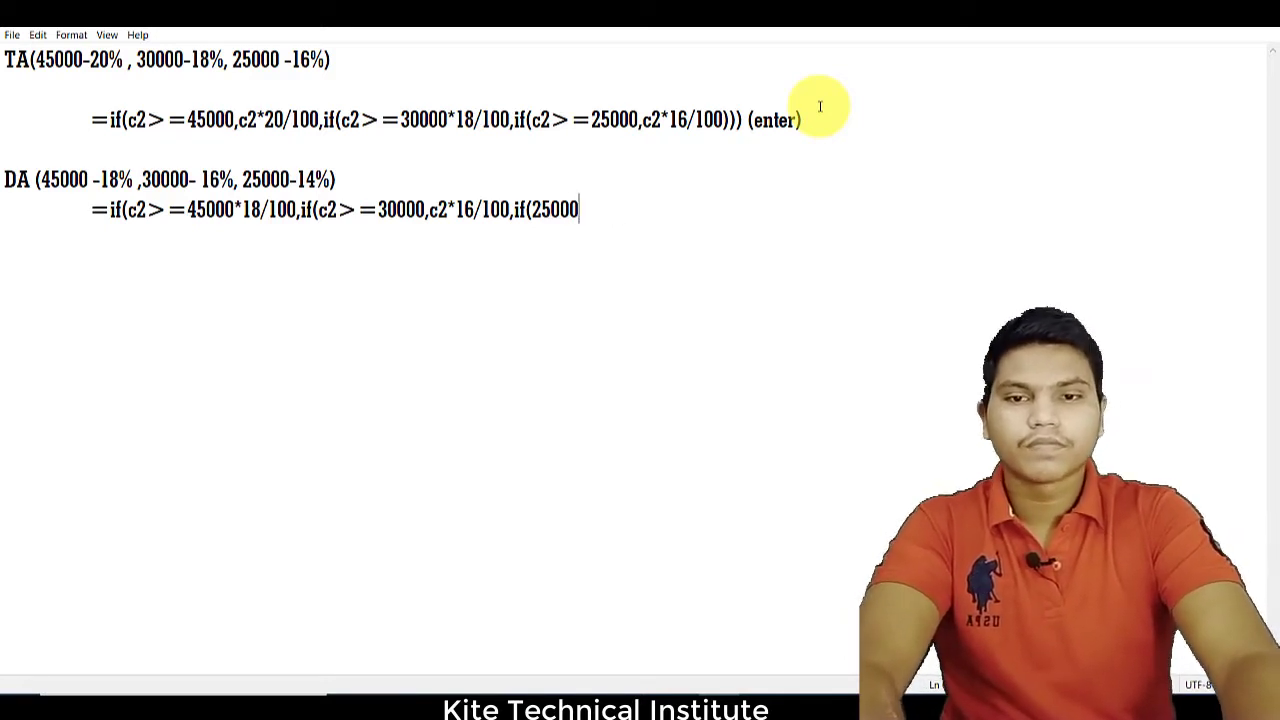
key(BackSpace)
key(BackSpace)
Step: Enter the test "c2>=25000" inside the third if of the DA formula
text(c>=)
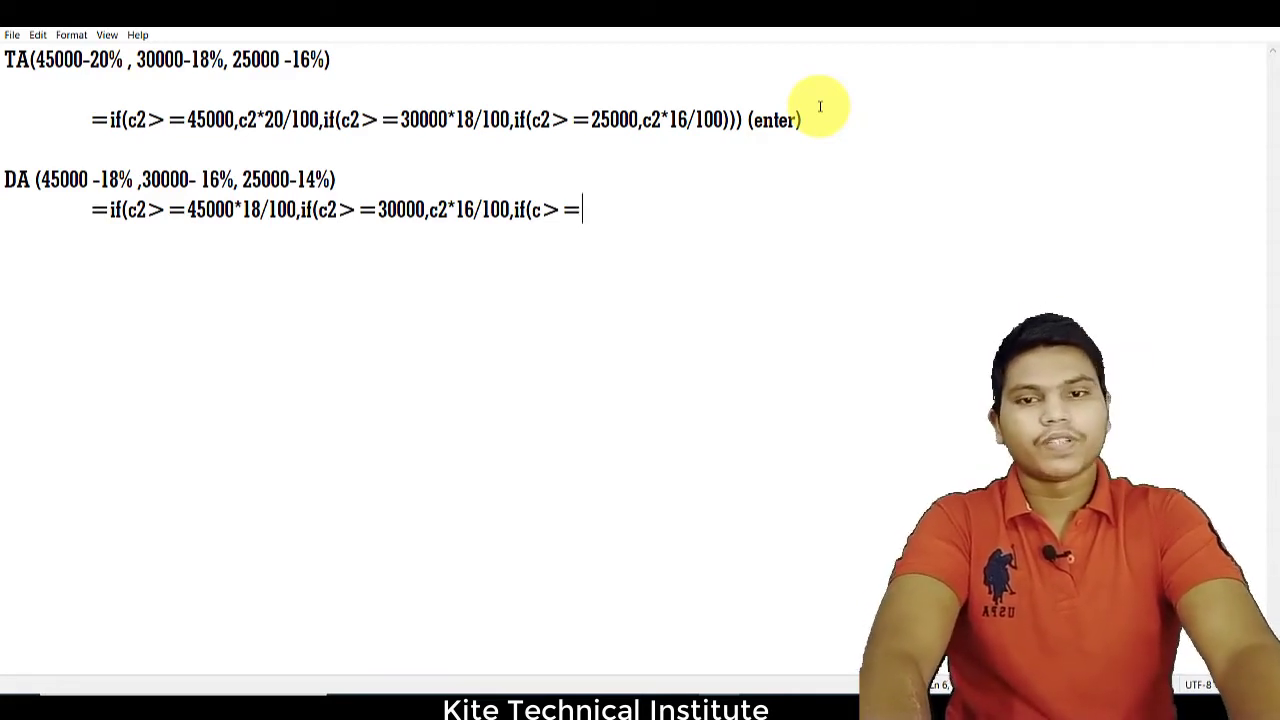
text(25000)
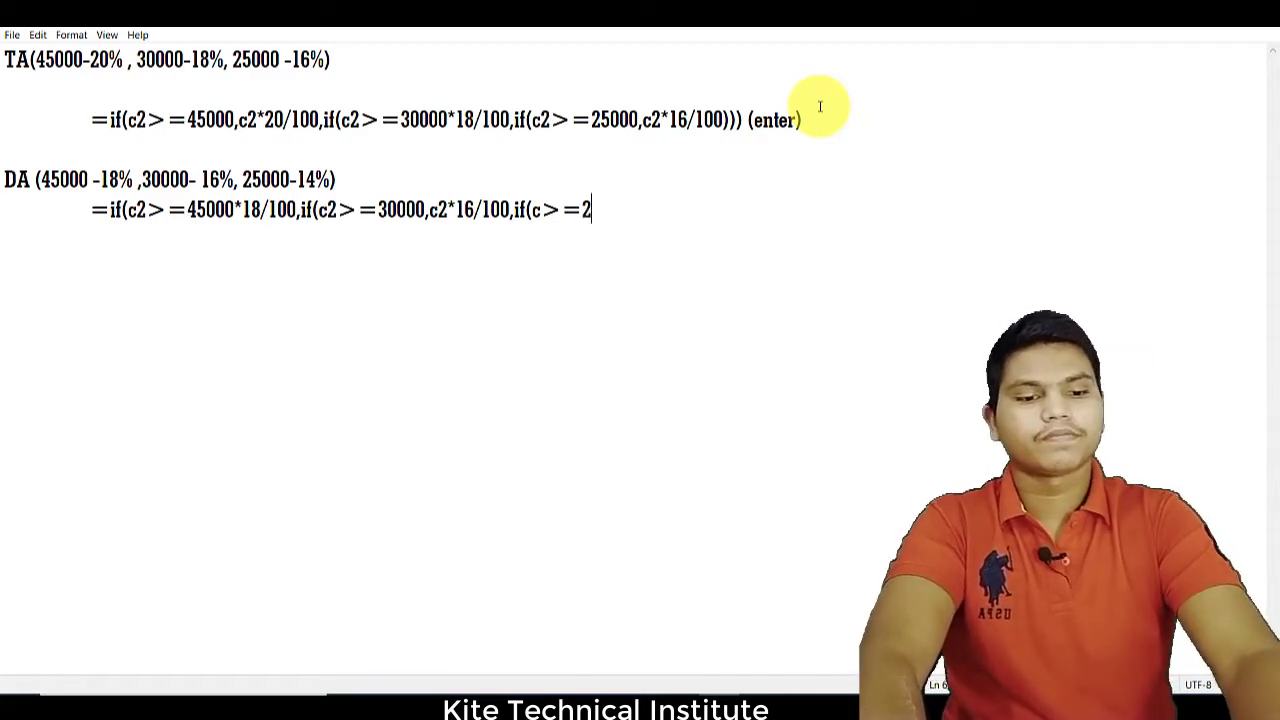
key(Left)
key(Left)
key(Left)
key(Left)
key(Left)
key(Left)
key(Left)
key(Left)
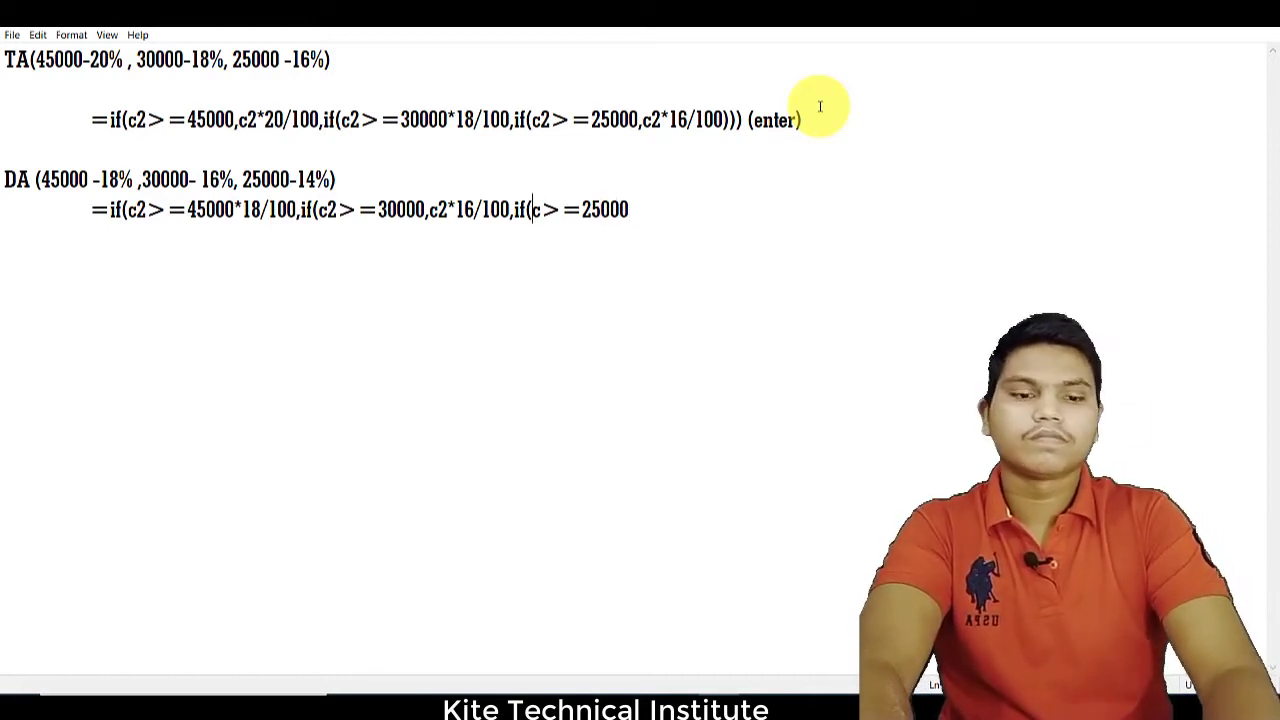
key(Right)
text(2)
Step: Finish the DA formula with ",c2*14/100)))" and add the note "(enter)" after it
key(Right)
key(Right)
key(Right)
key(Right)
key(Right)
key(Right)
key(Right)
text(,c2*)
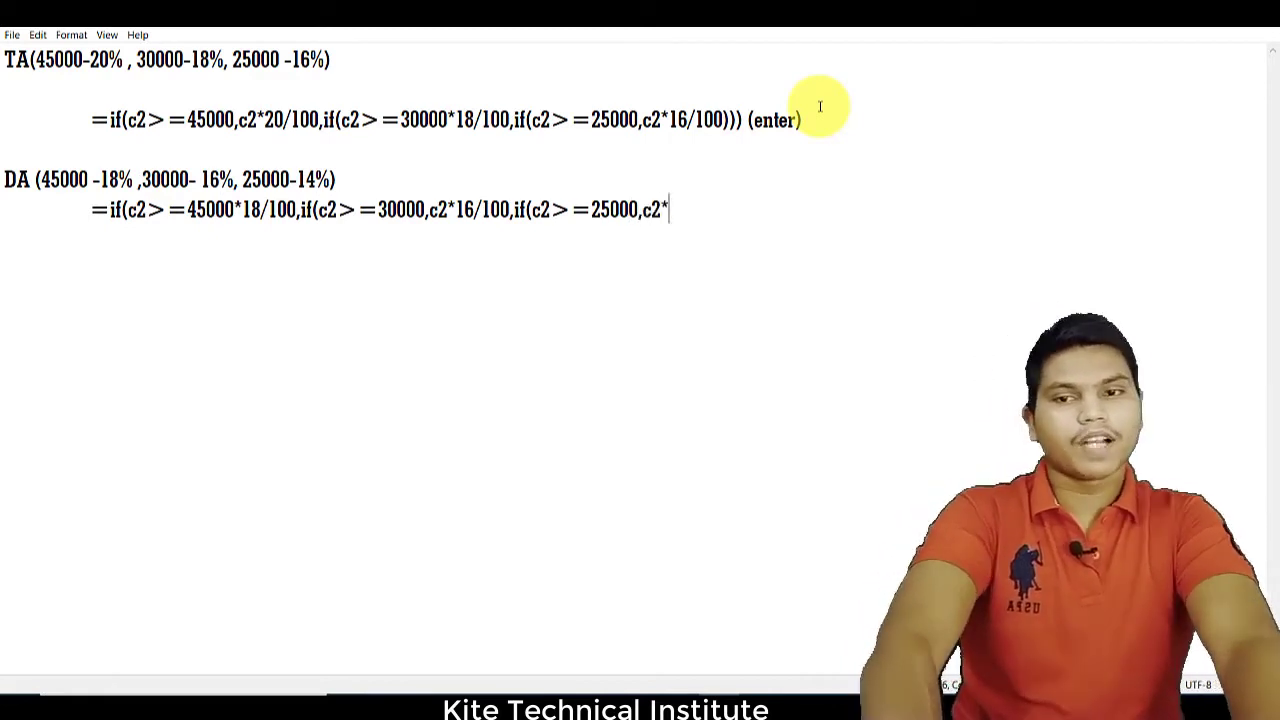
text(14/100))))
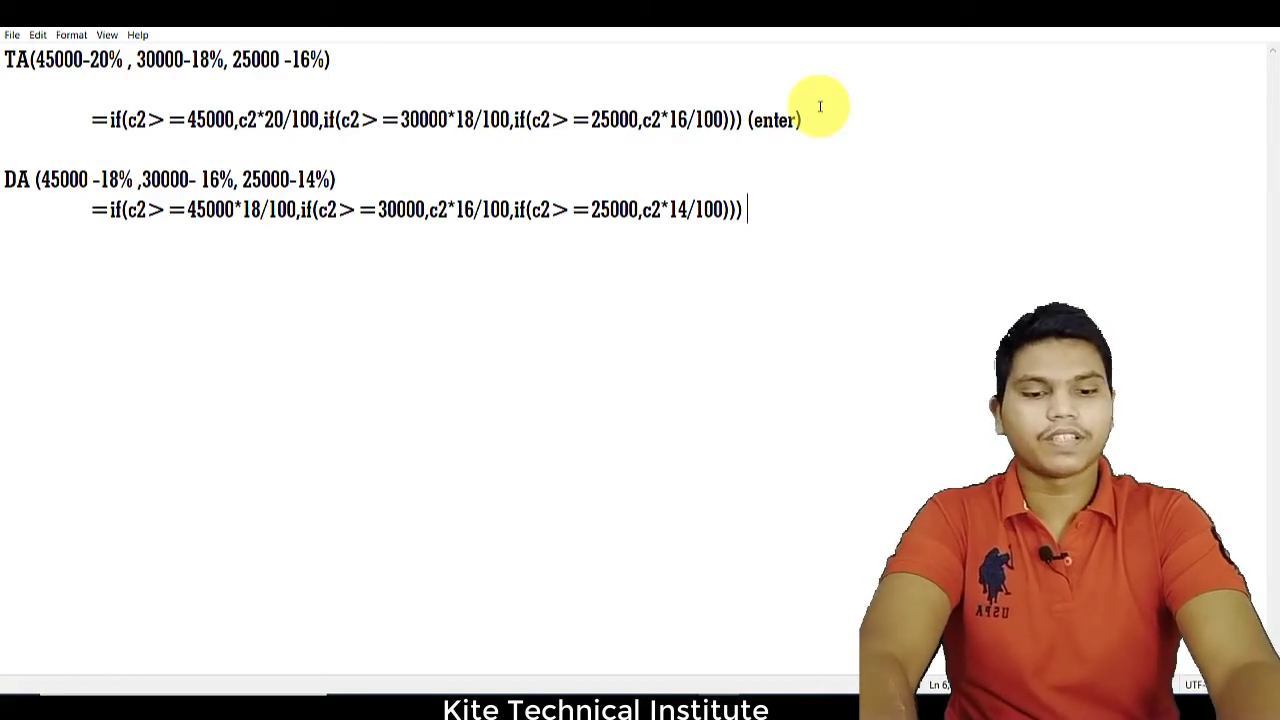
text( (enter))
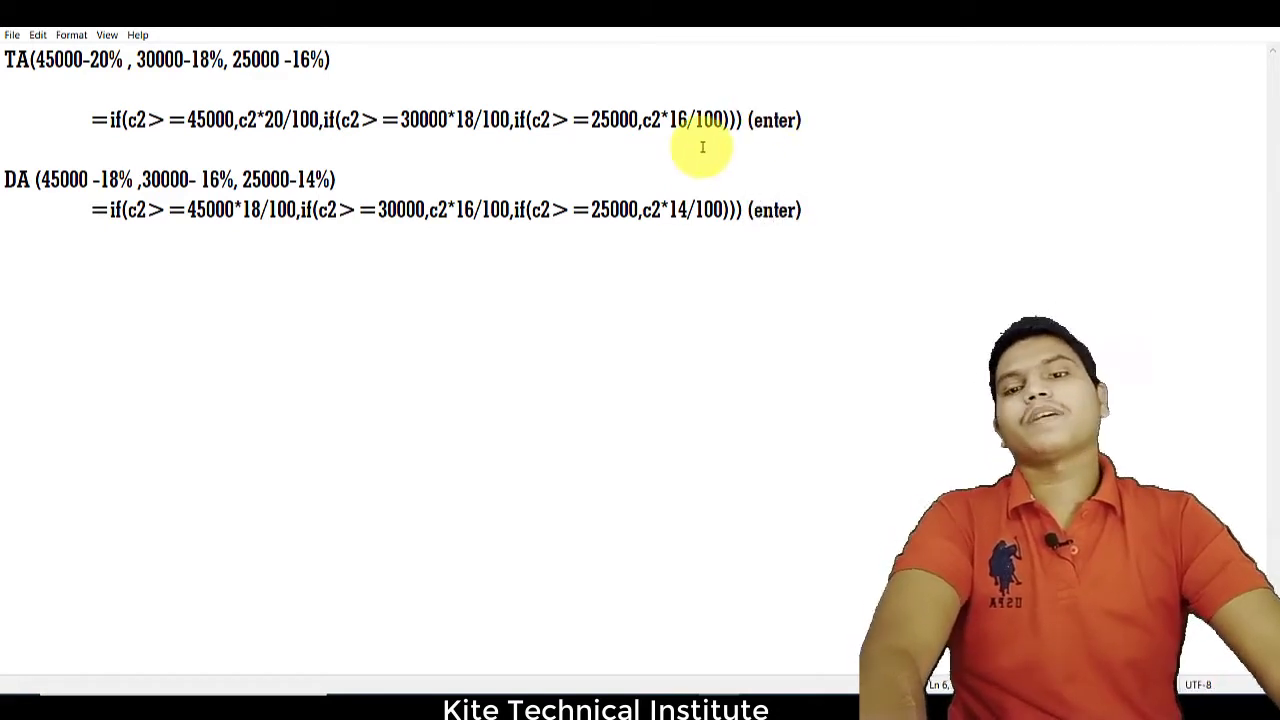
Step: Copy the DA formula without its "(enter)" note, switch to the Excel salary sheet and enter it in E2
drag(92, 210, 743, 222)
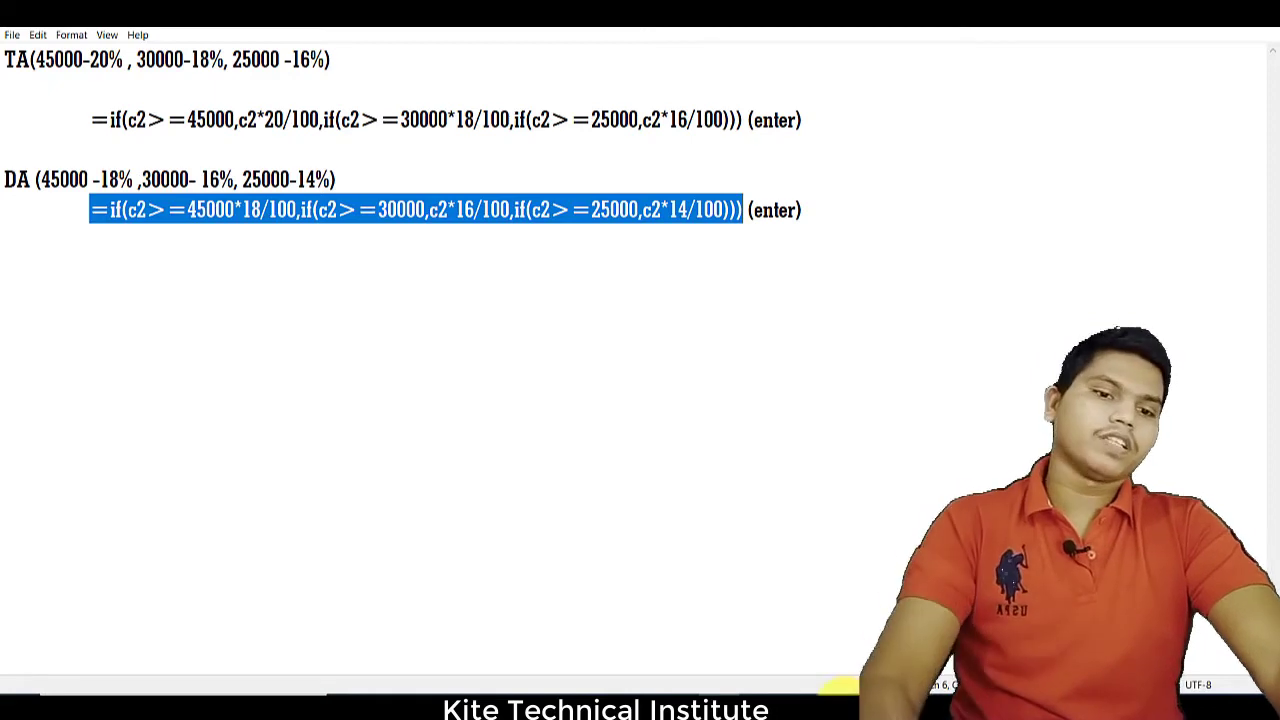
click(785, 700)
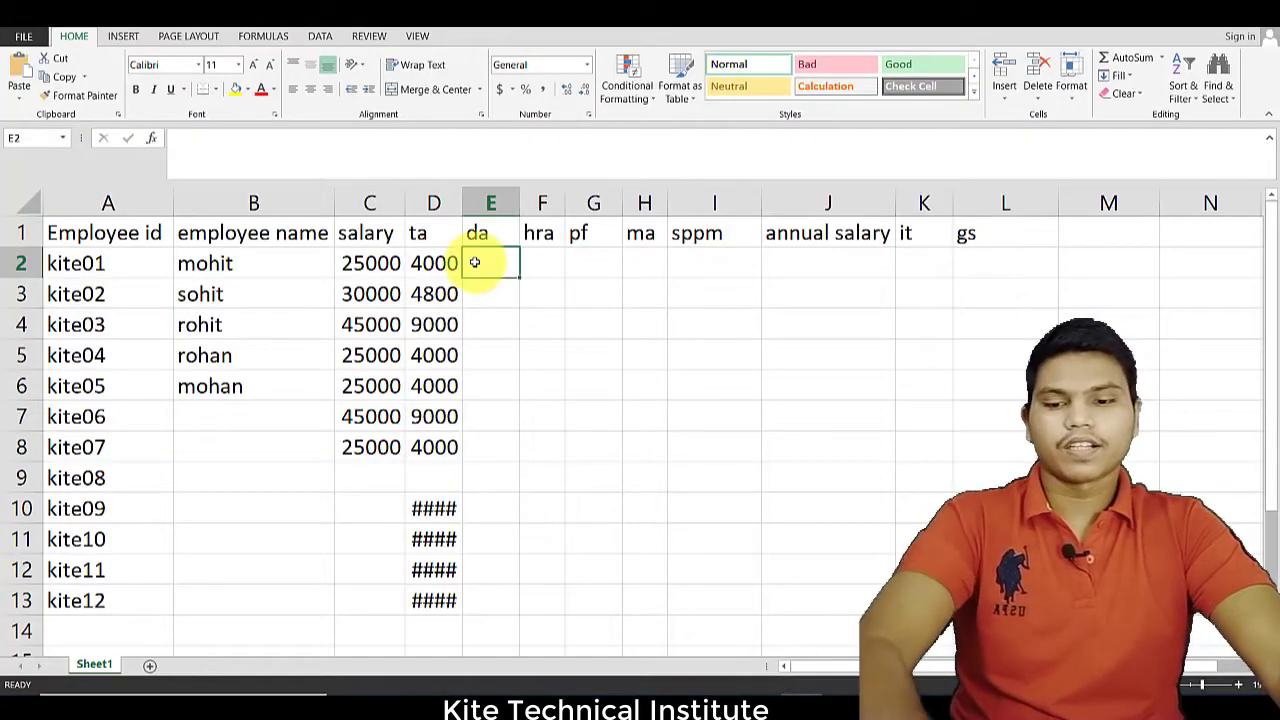
text(=IF(C2>=45000*18/100,IF(C2>=30000,C2*16/100,IF(C2>=25000,C2*14/100))))
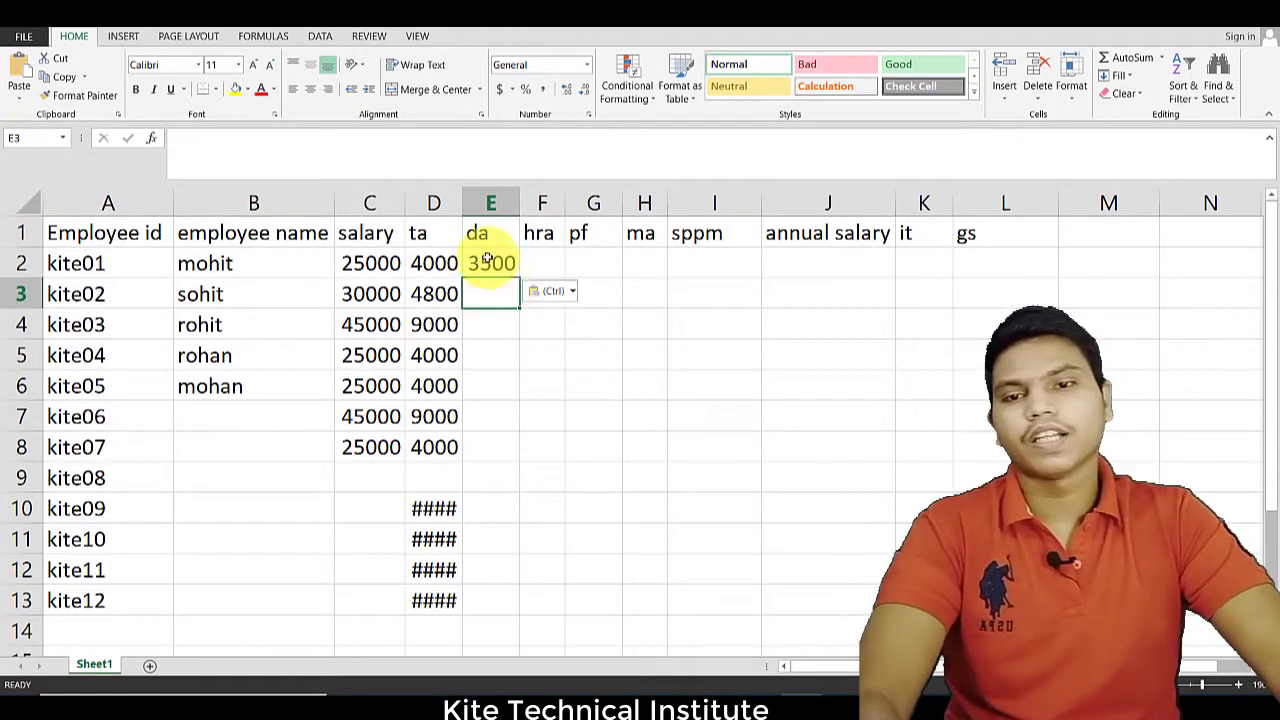
click(562, 138)
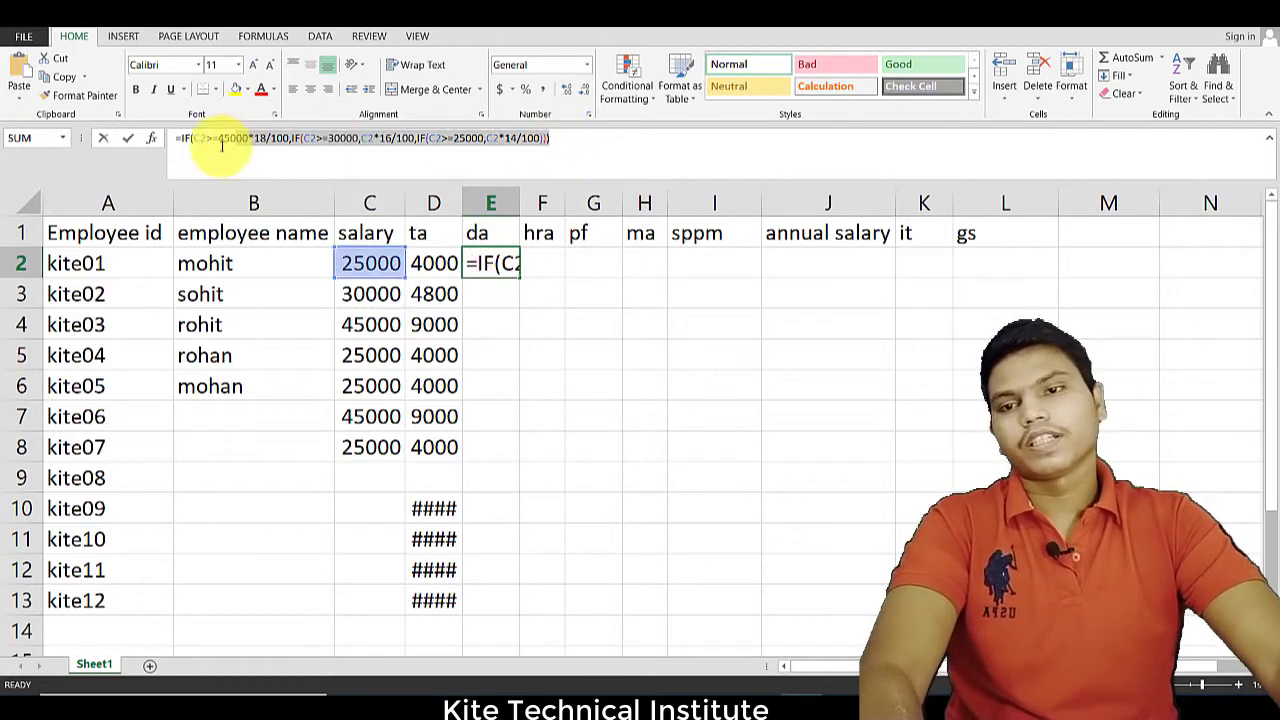
click(491, 292)
key(ctrl+z)
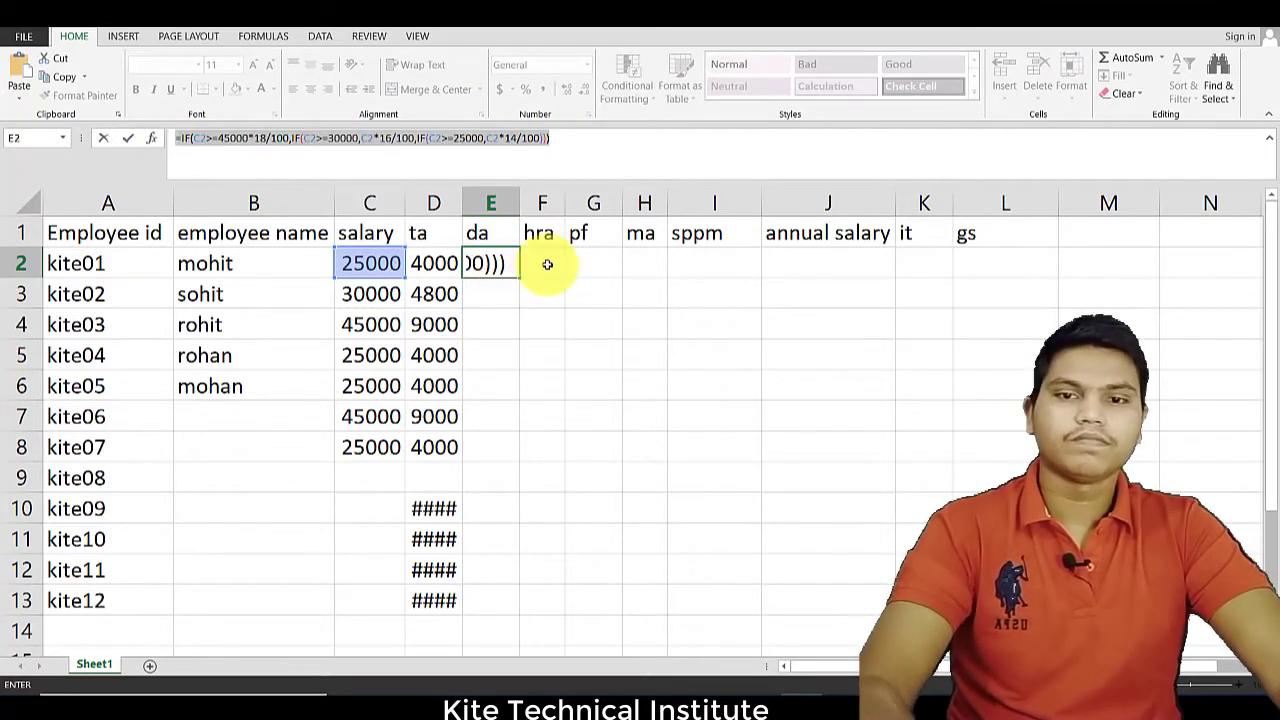
key(Return)
Step: Fill the da formula from E2 down to E13 and select F2 in the hra column
key(Up)
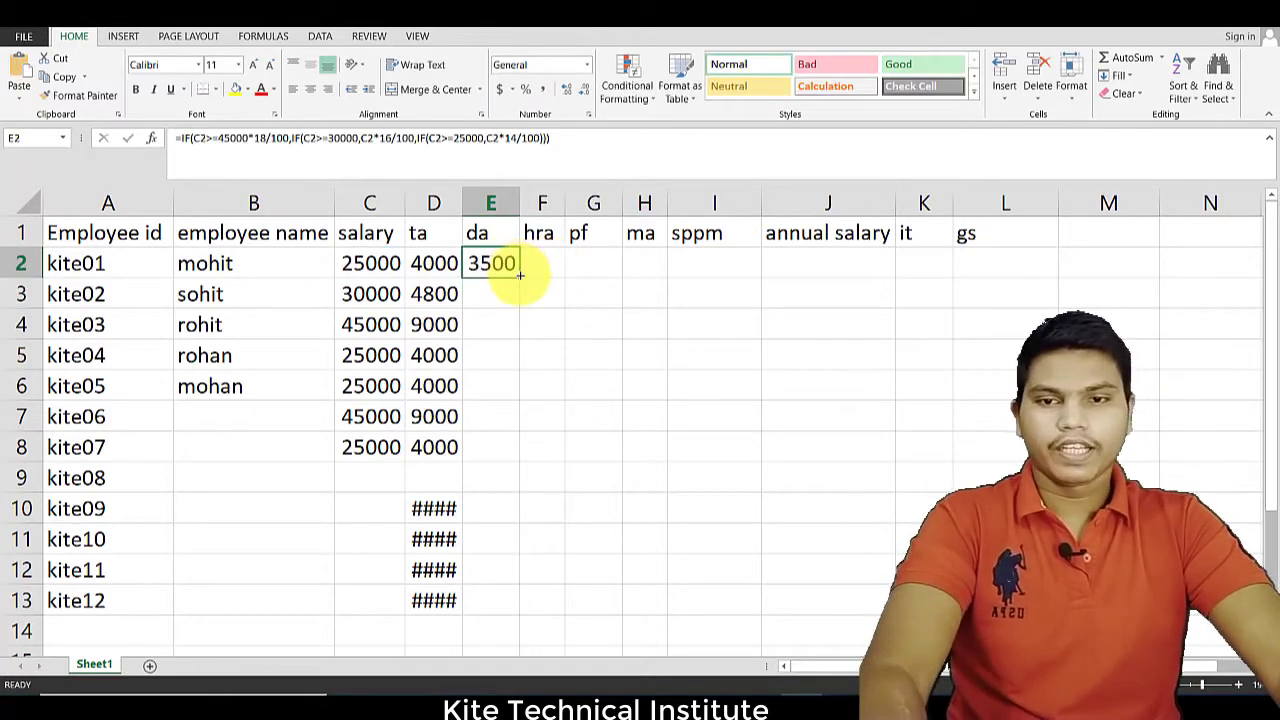
double_click(518, 278)
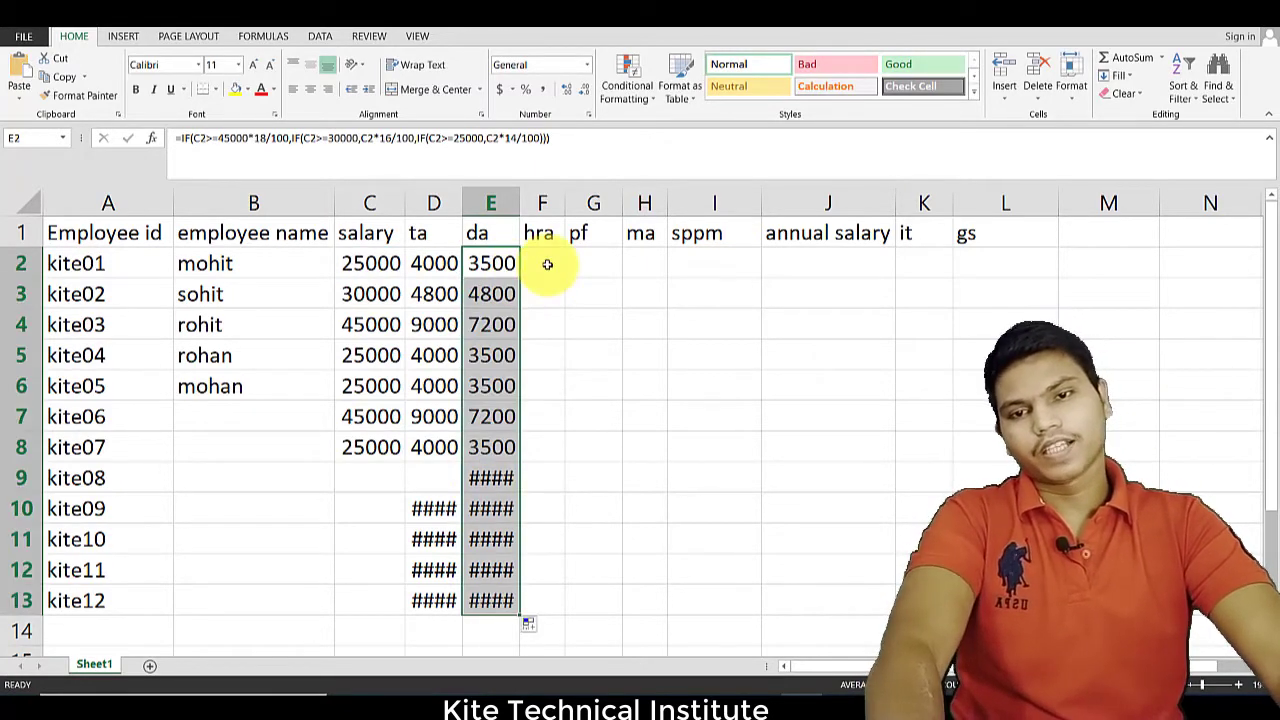
click(547, 264)
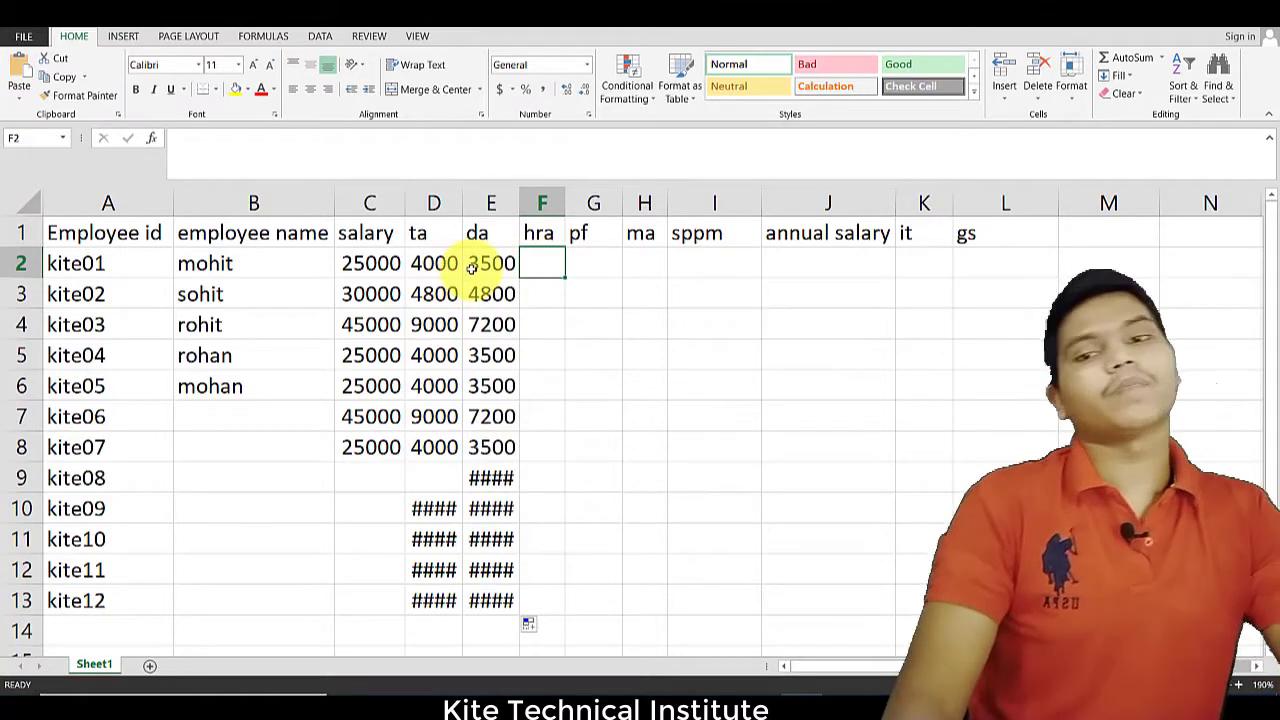
right_click(537, 283)
key(Escape)
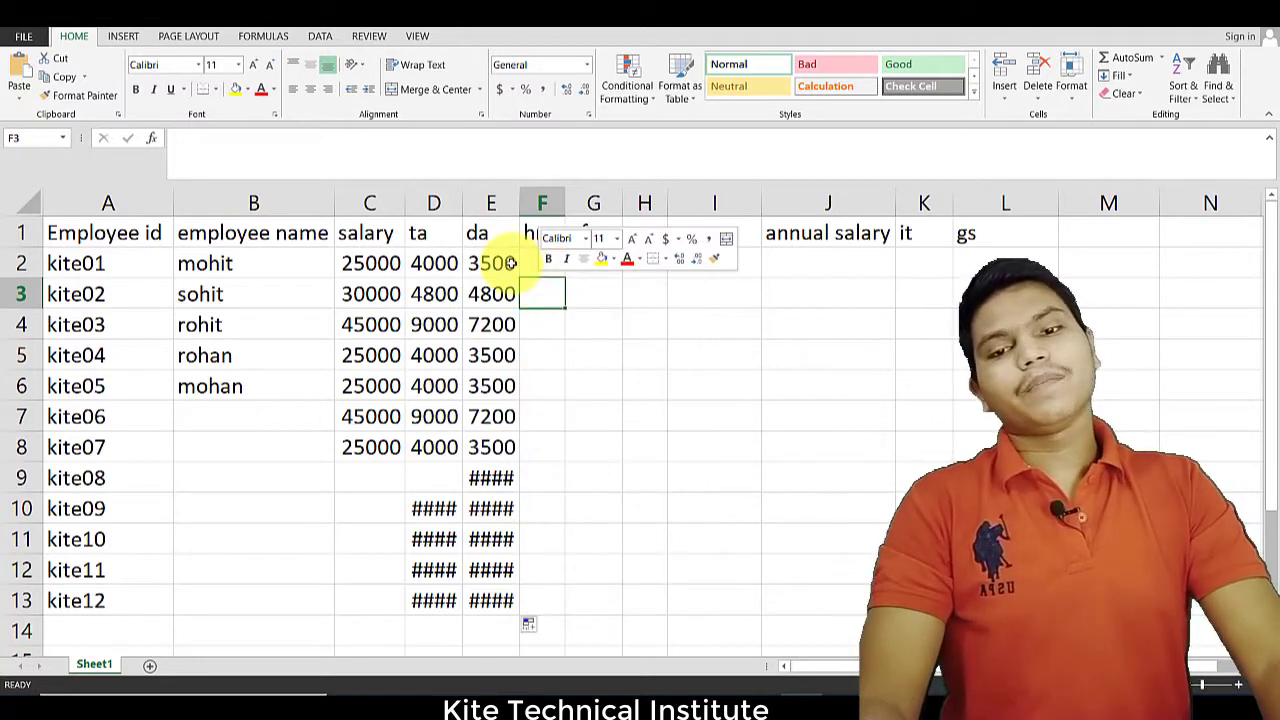
click(508, 263)
key(ctrl+c)
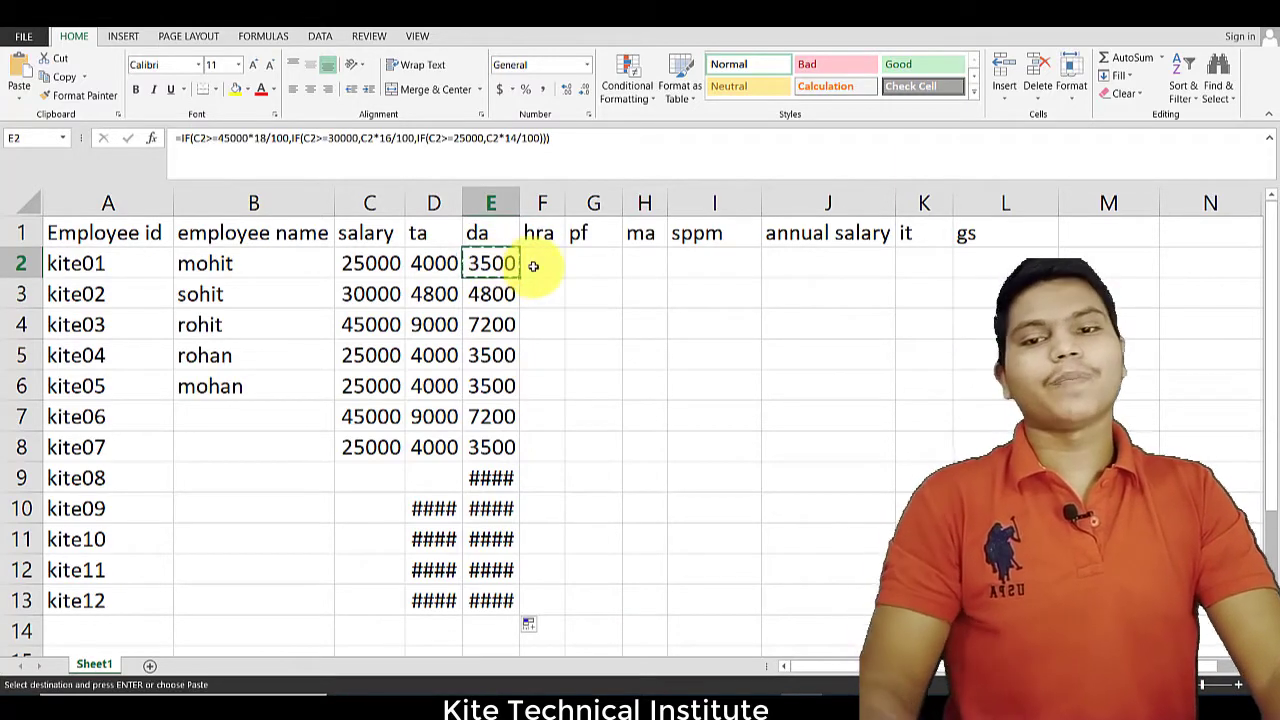
click(533, 265)
key(ctrl+v)
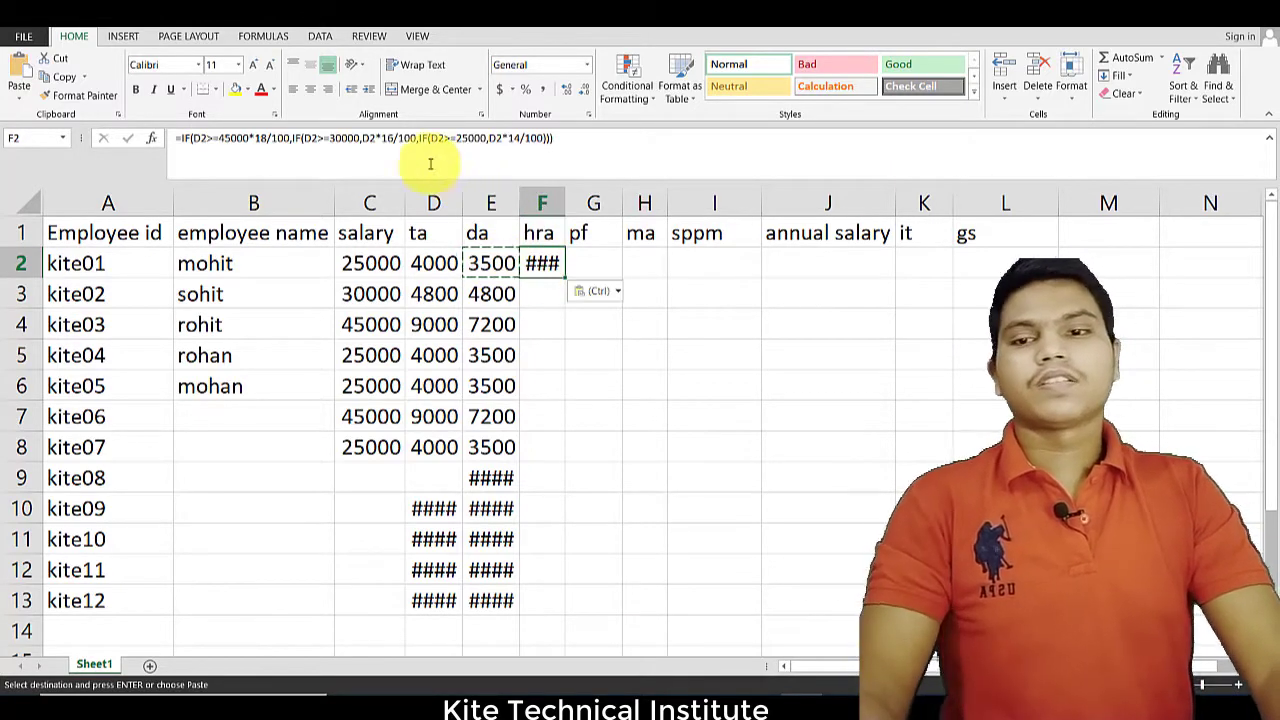
click(218, 140)
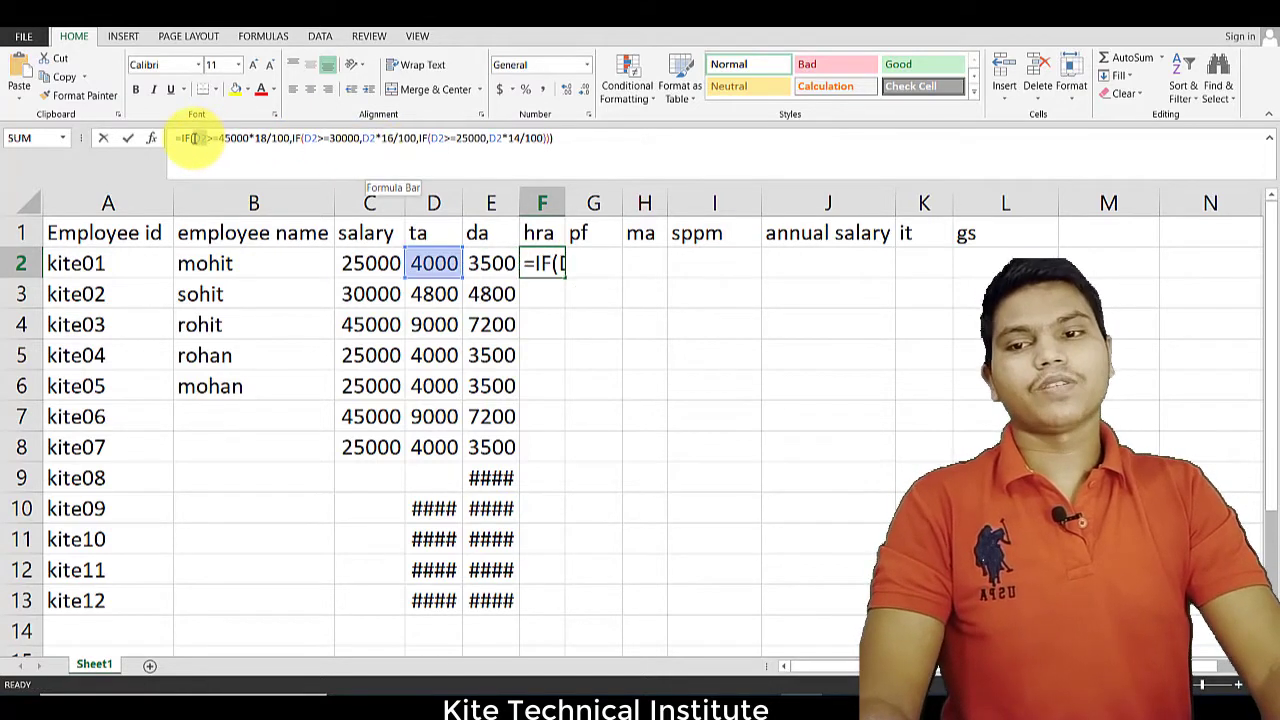
double_click(311, 139)
drag(367, 141, 581, 142)
drag(449, 141, 171, 138)
key(BackSpace)
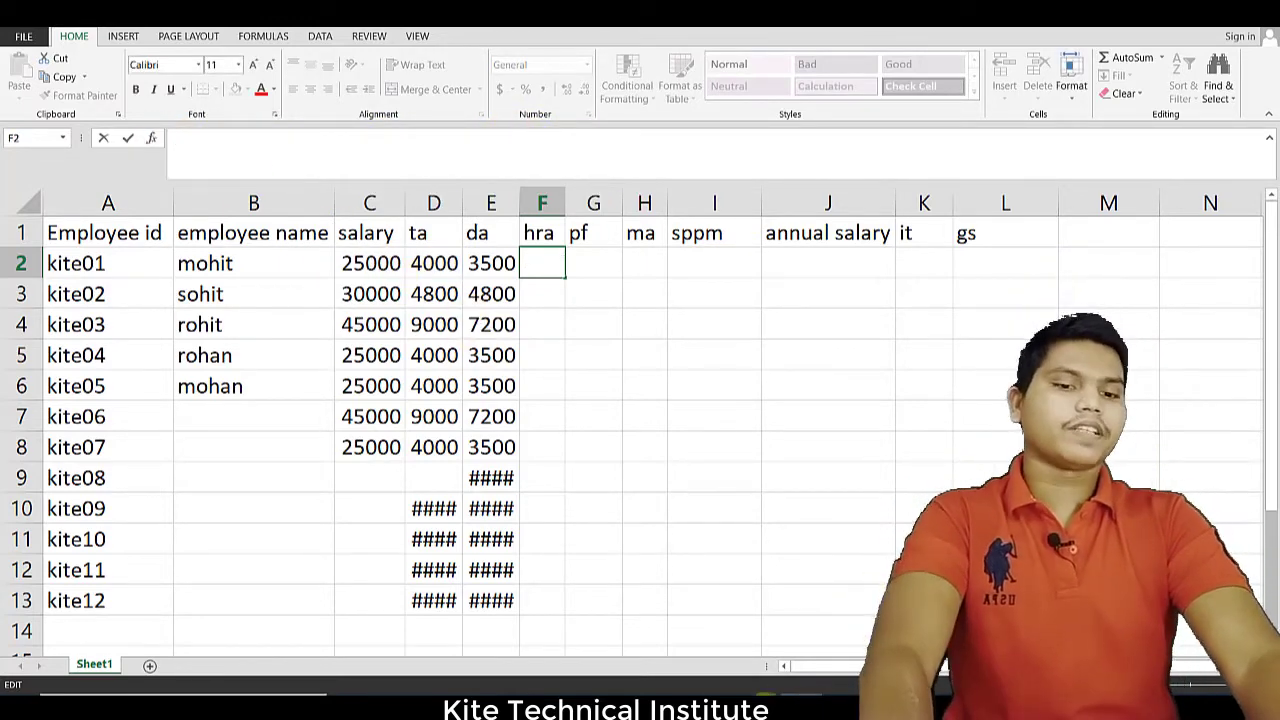
Step: Switch to the Notepad notes and add the heading "hra (45000 -3% ,30000-2% ,25000-1%)" below the DA formula, after a blank line
click(710, 688)
click(812, 212)
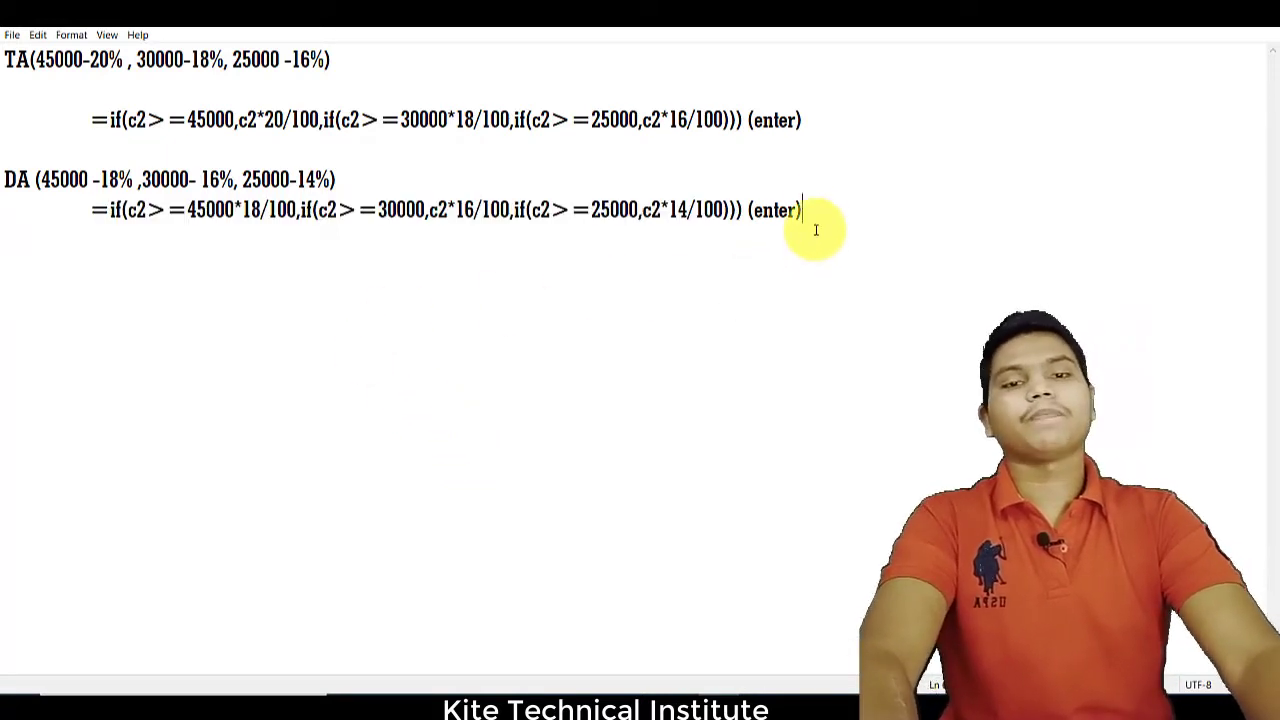
key(Return)
key(Return)
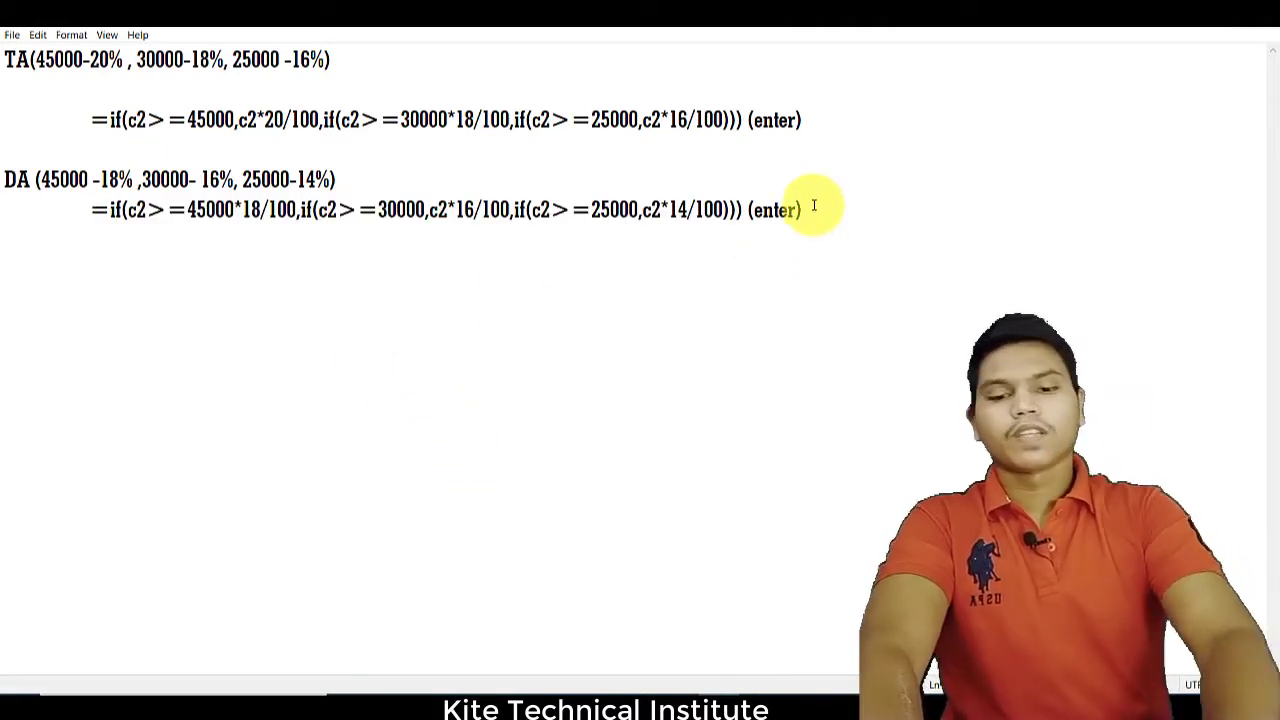
text(hra)
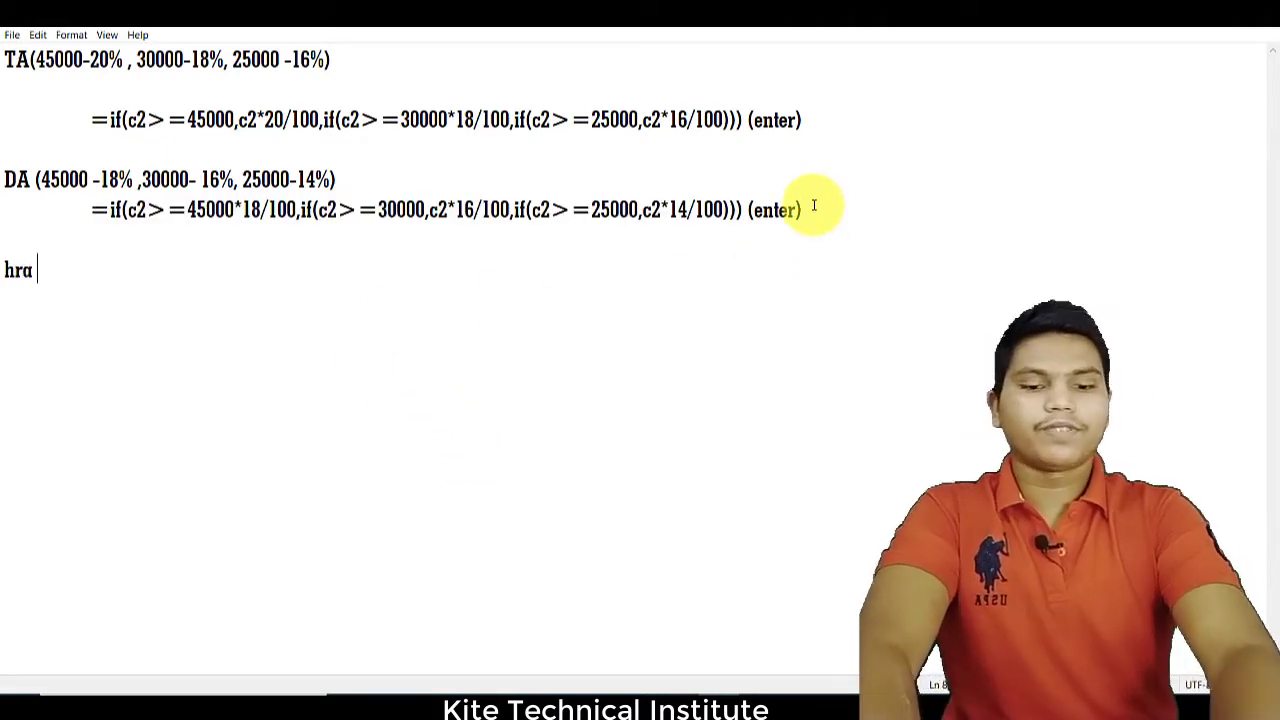
text( (45000)
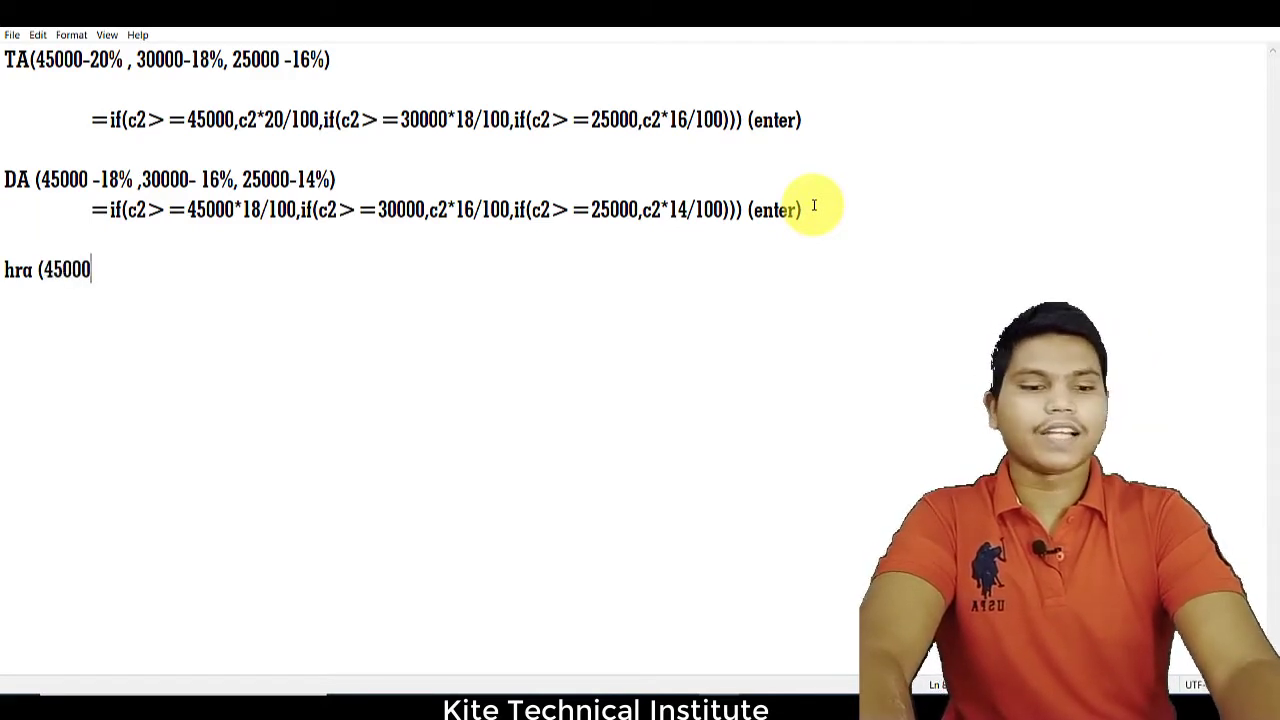
text(  -3)
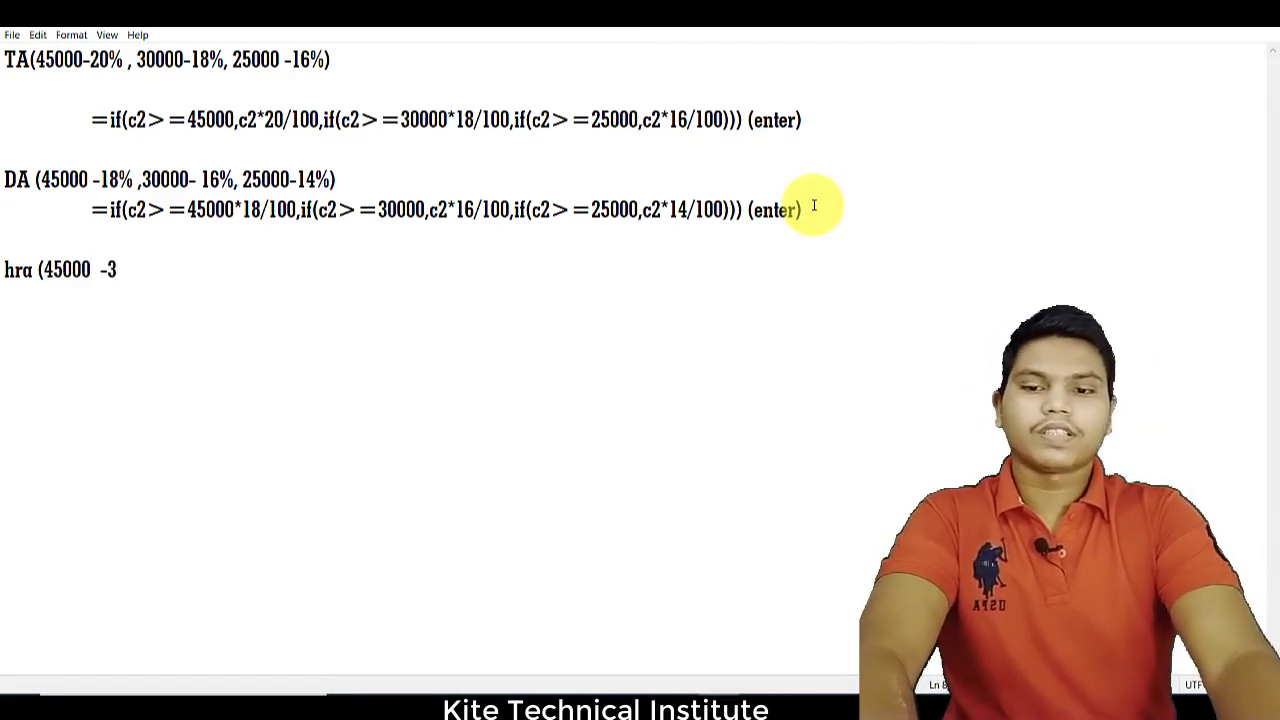
text(% ,)
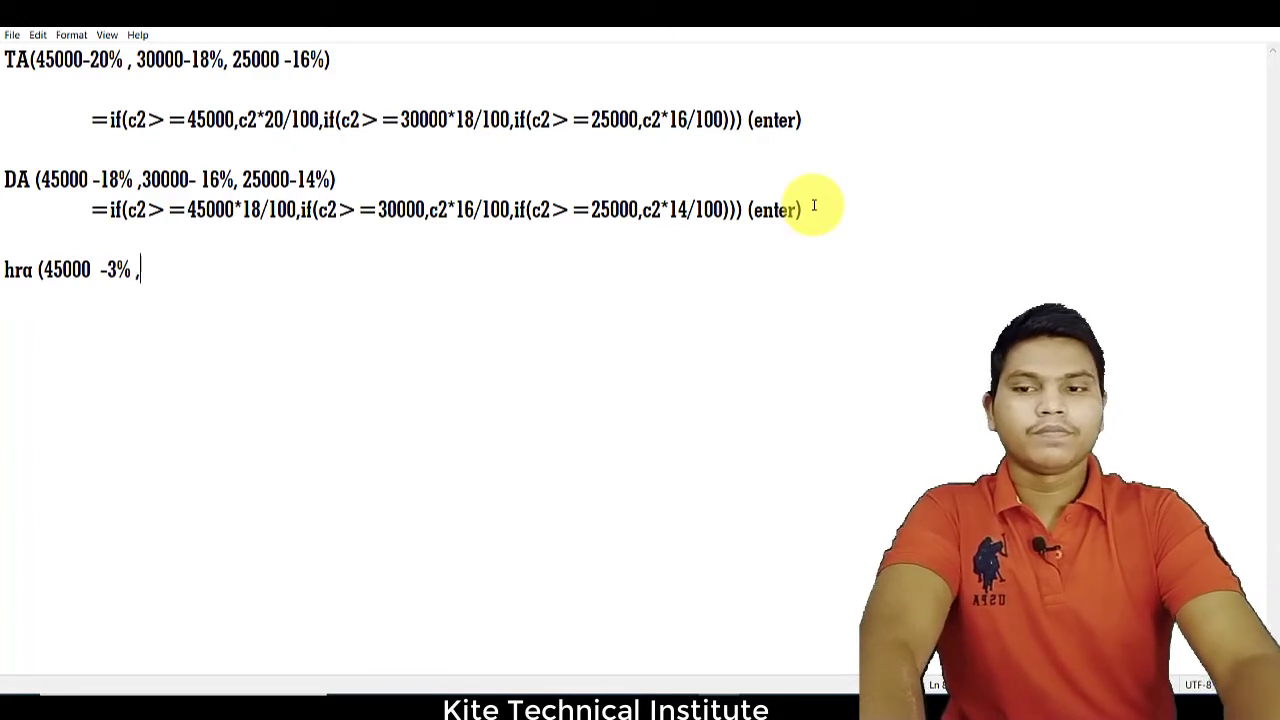
text(3)
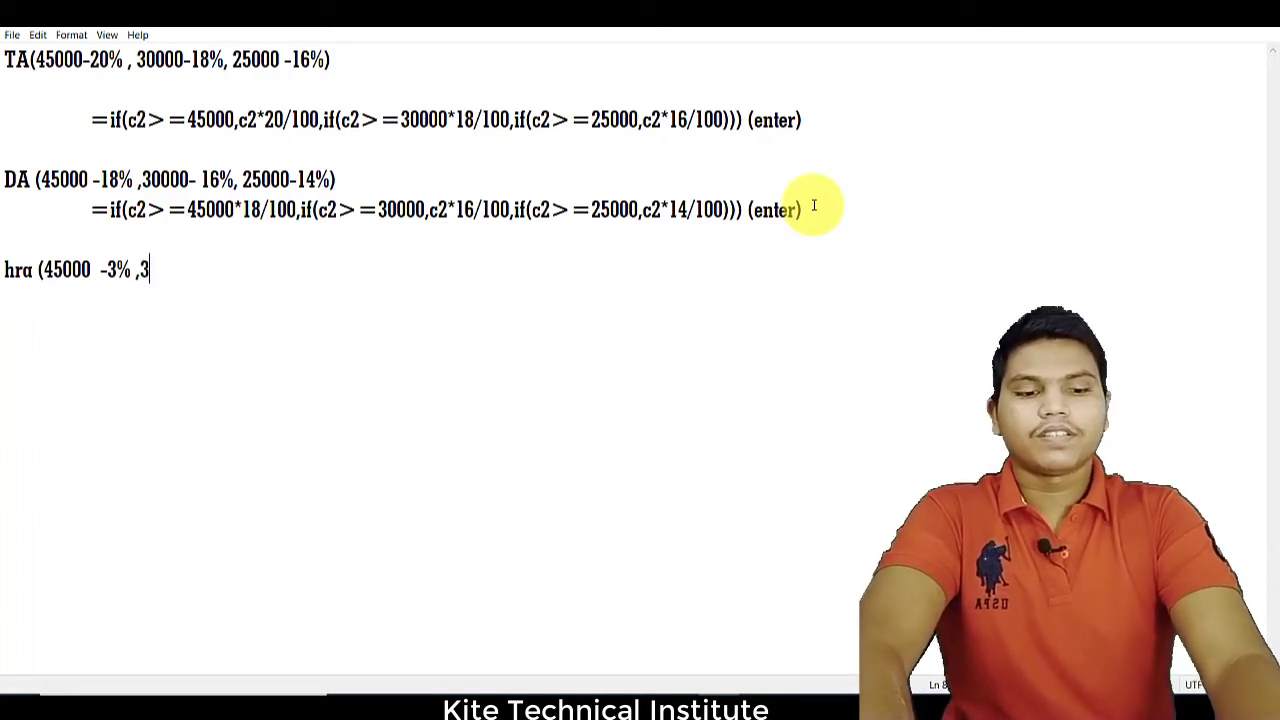
text(0000-2% ,25000-)
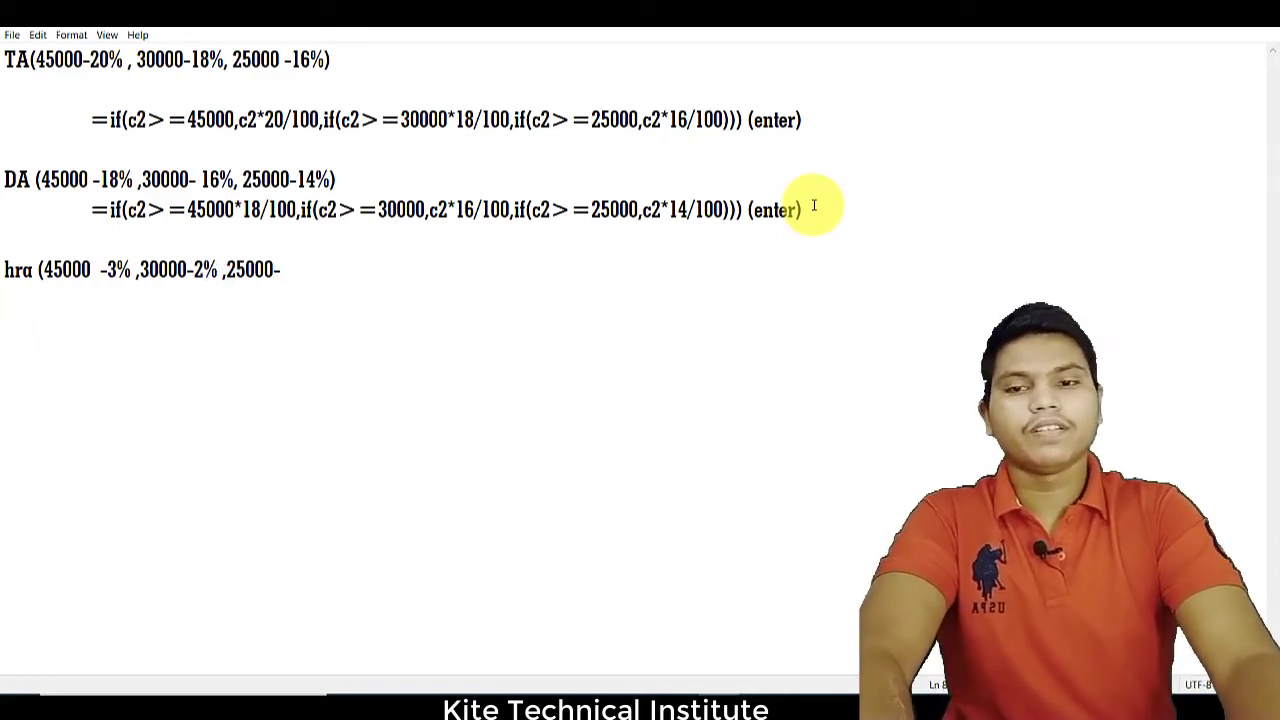
text(1%)
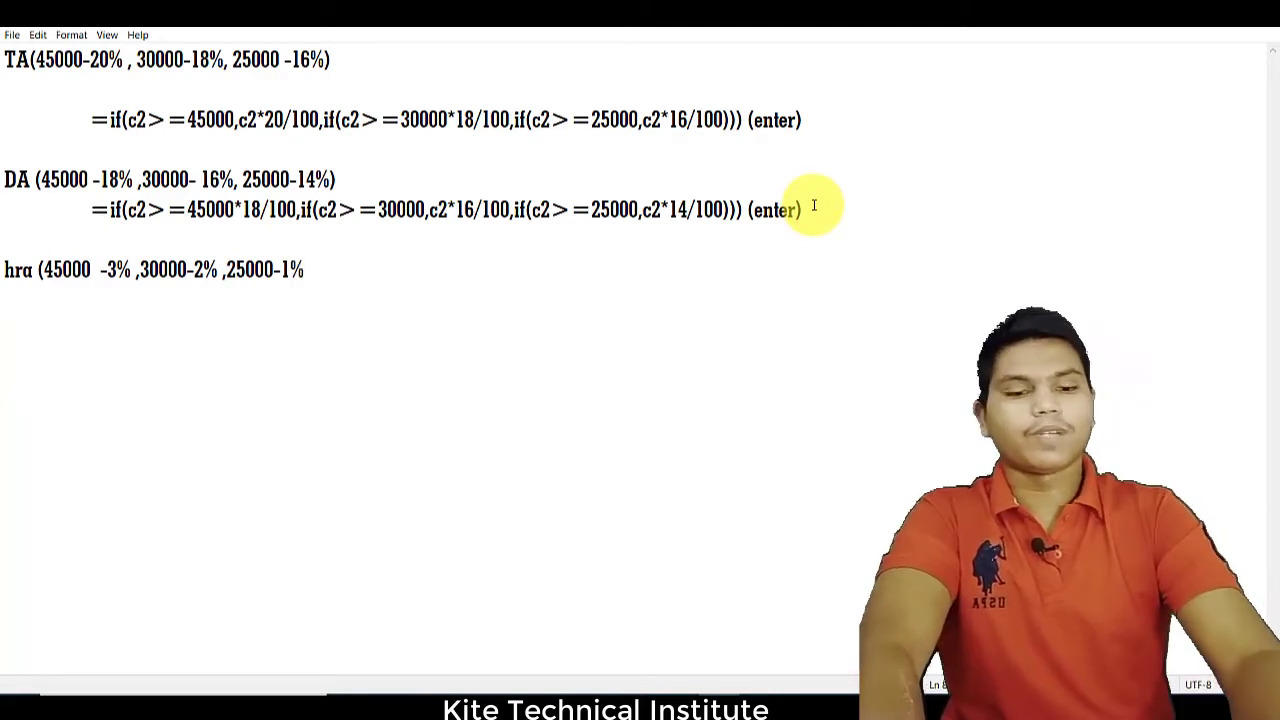
text())
Step: Start an indented hra formula on a new line under the hra heading with "=if(c2>=45000,"
key(Return)
key(Tab)
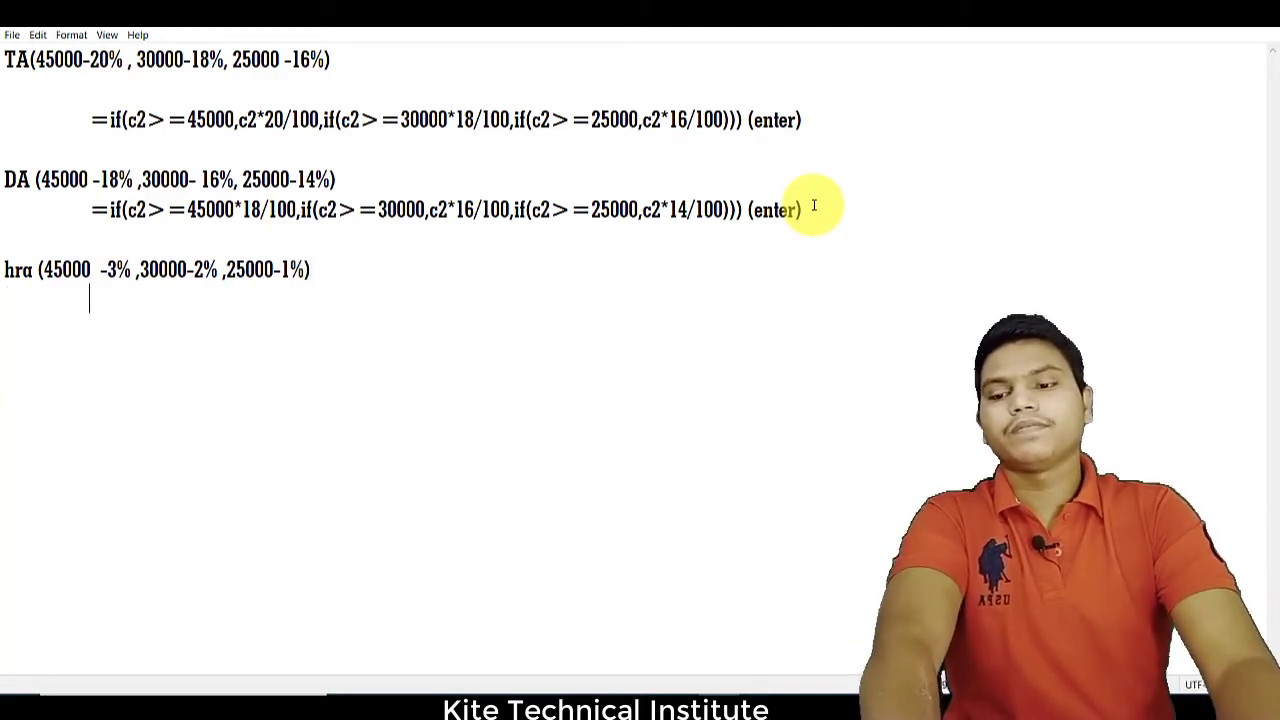
text(=if()
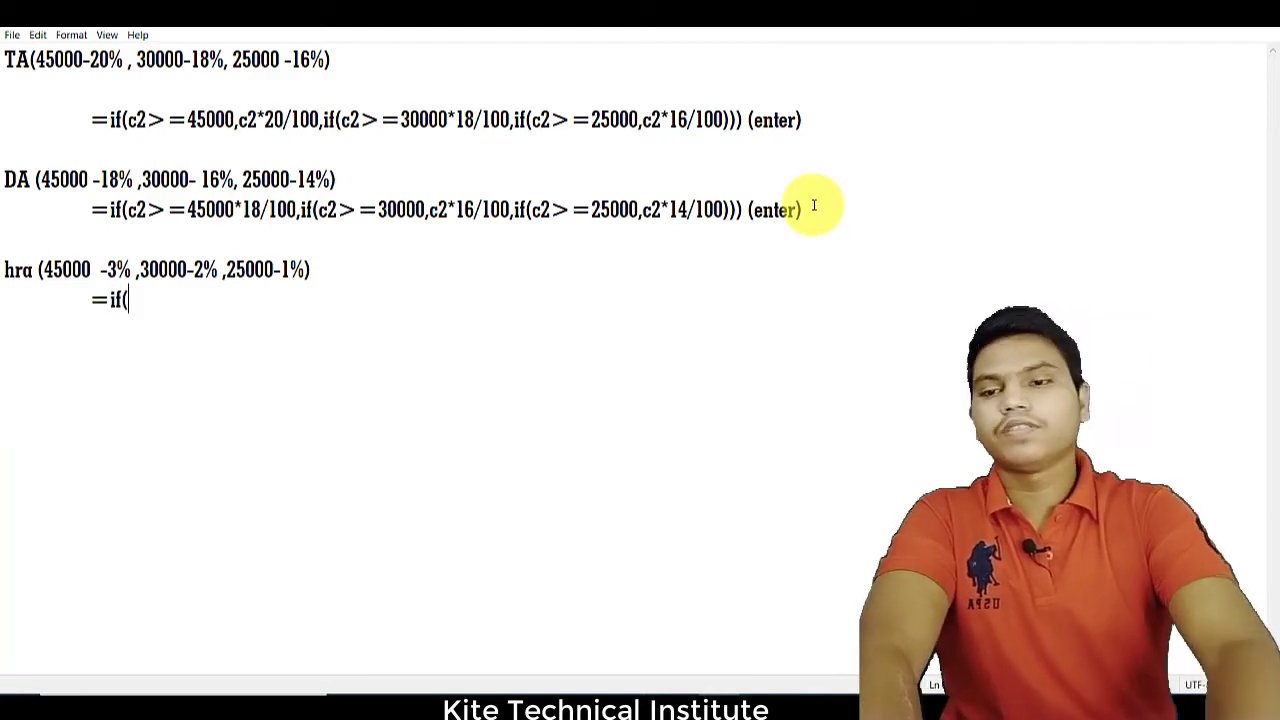
text(c2>45)
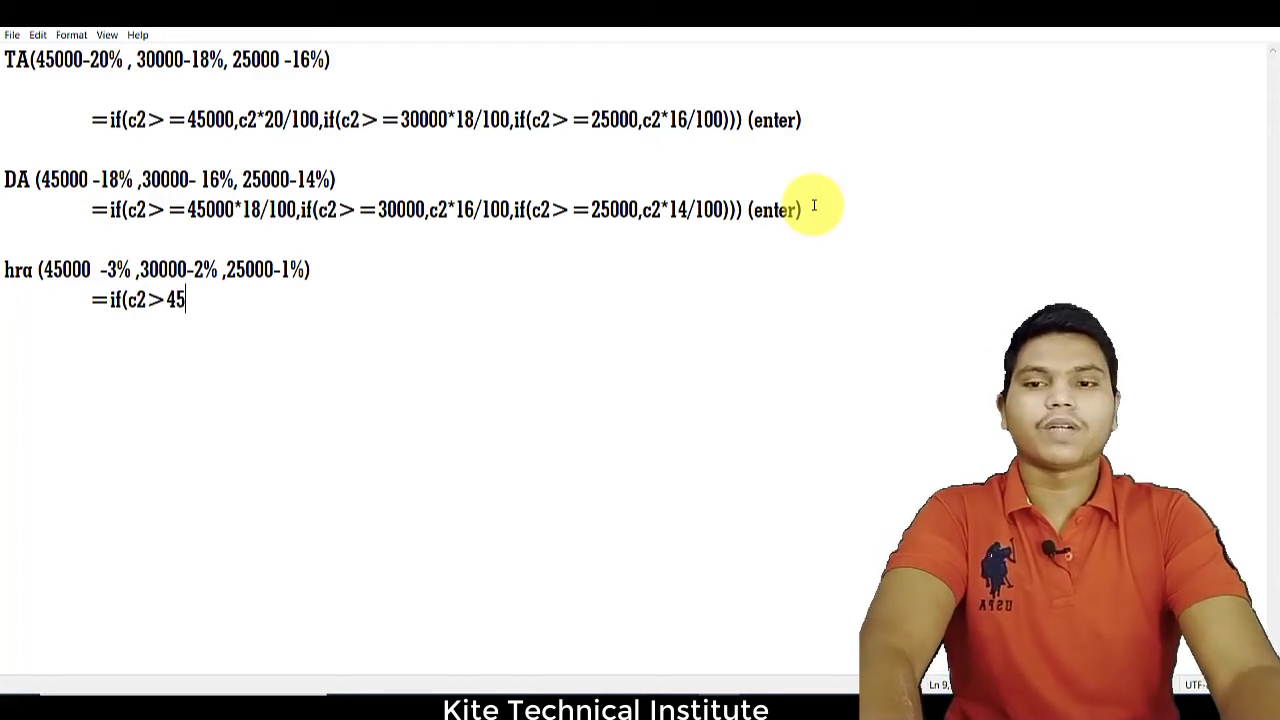
key(BackSpace)
key(BackSpace)
text(=)
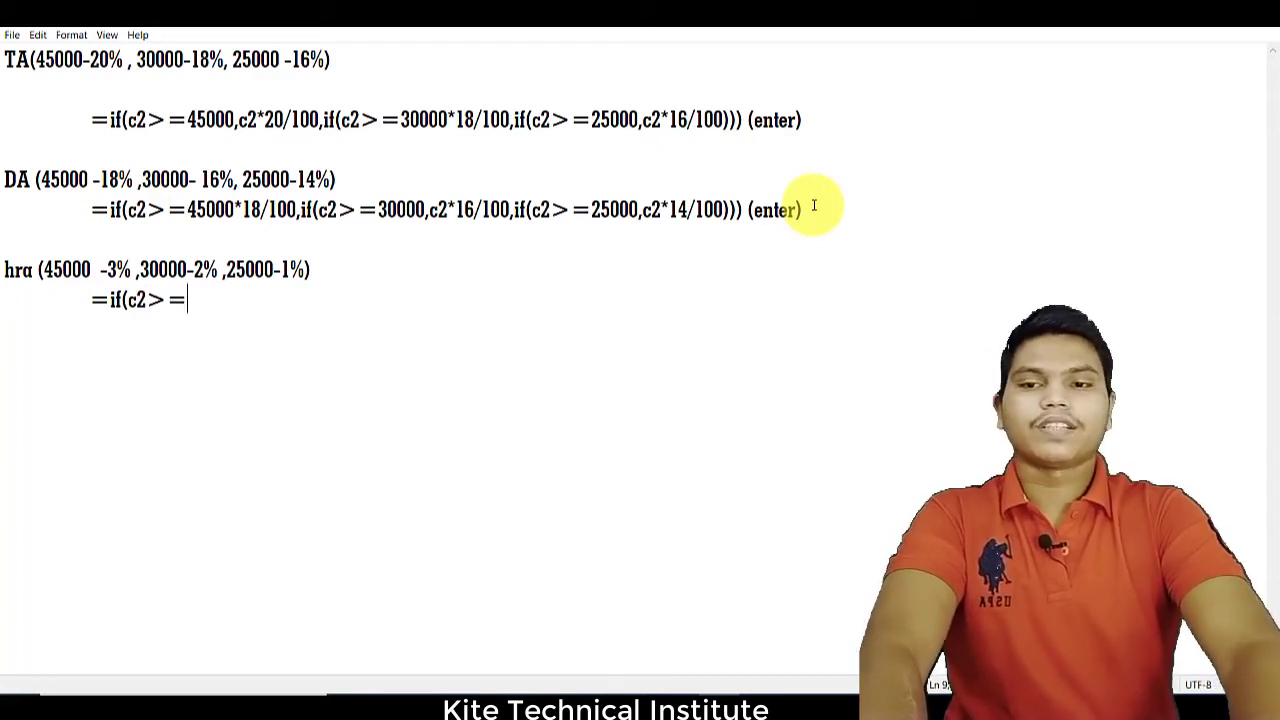
text(45000)
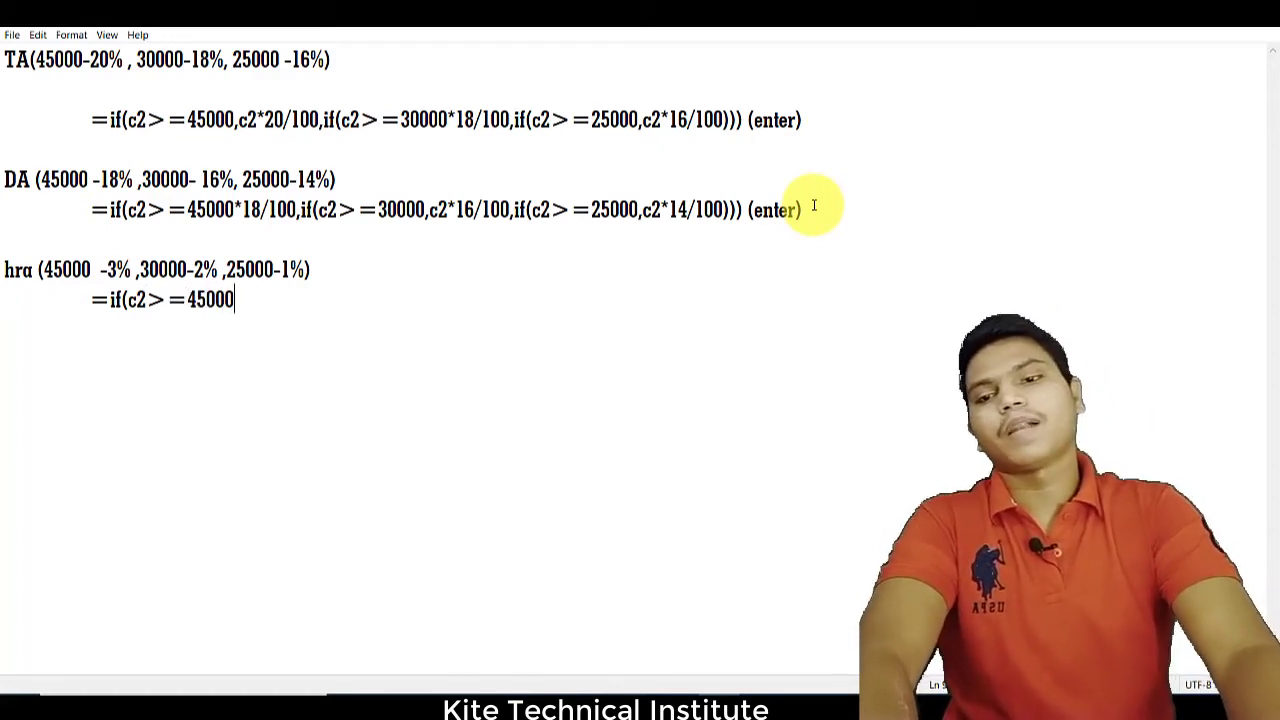
text(,)
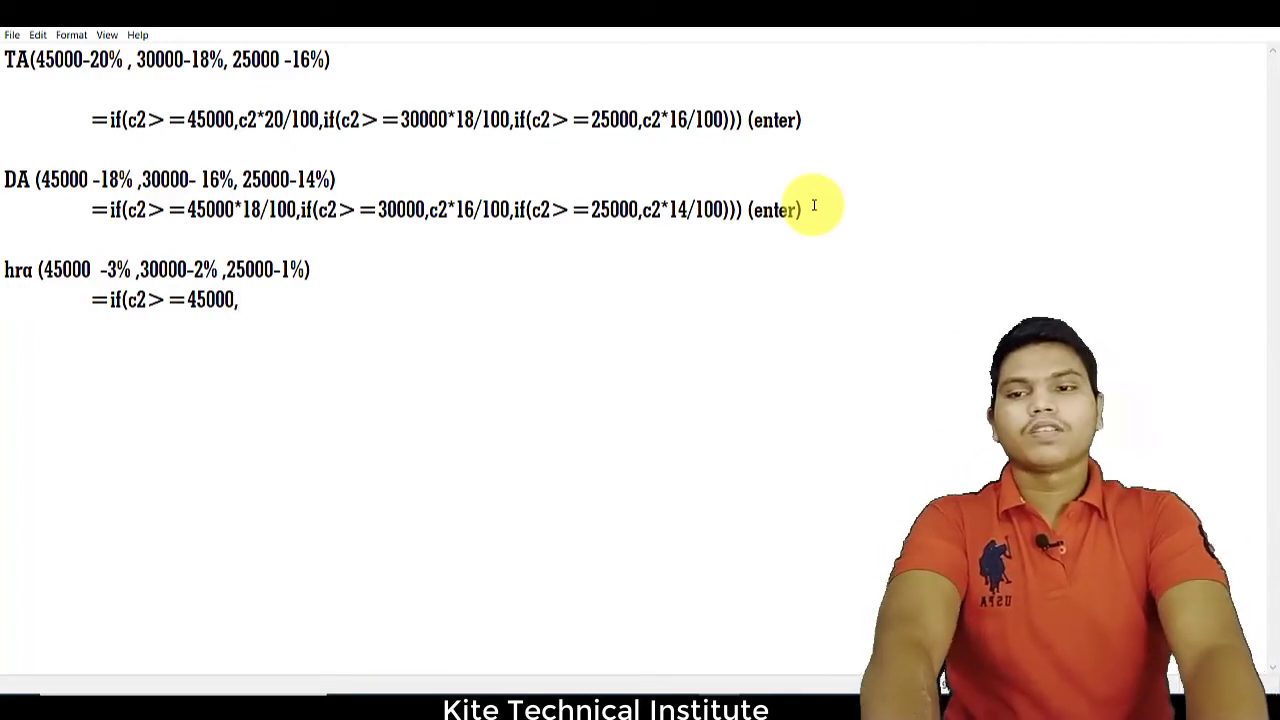
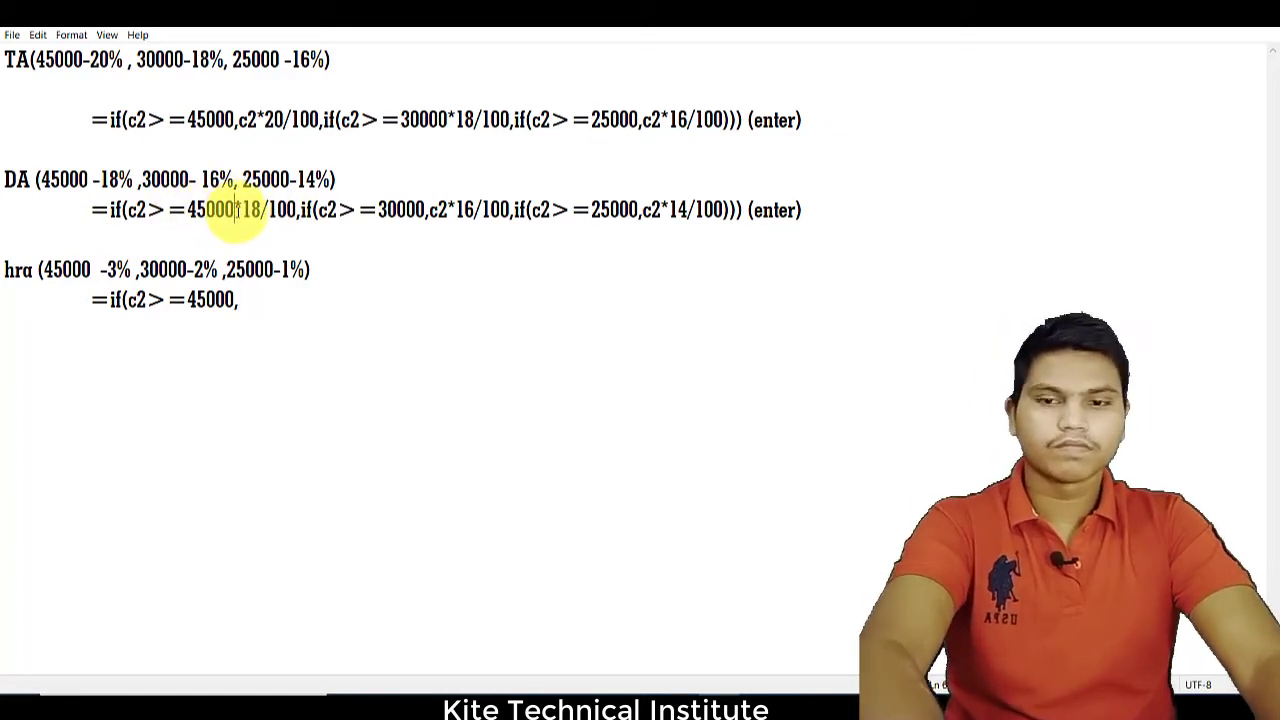
Step: Insert ",c2" after 45000 in the DA formula so its first if reads "c2>=45000,c2*18/100"
click(236, 209)
text(,c)
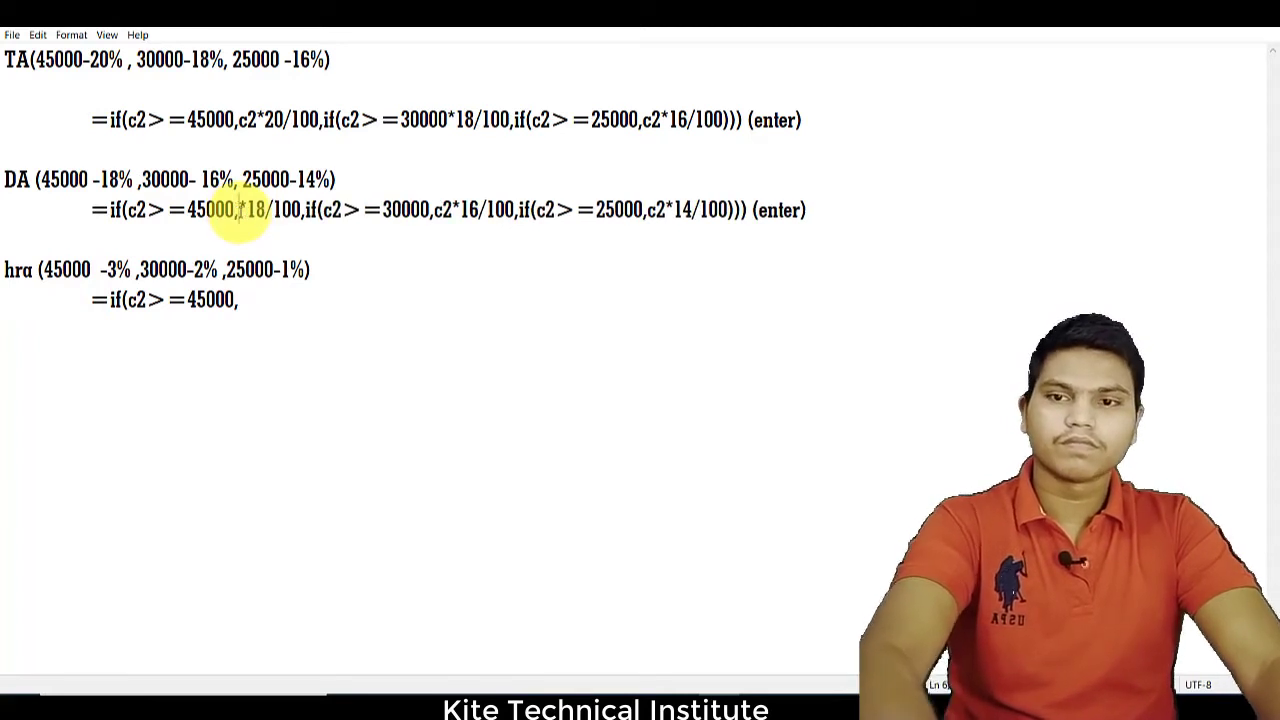
text(2)
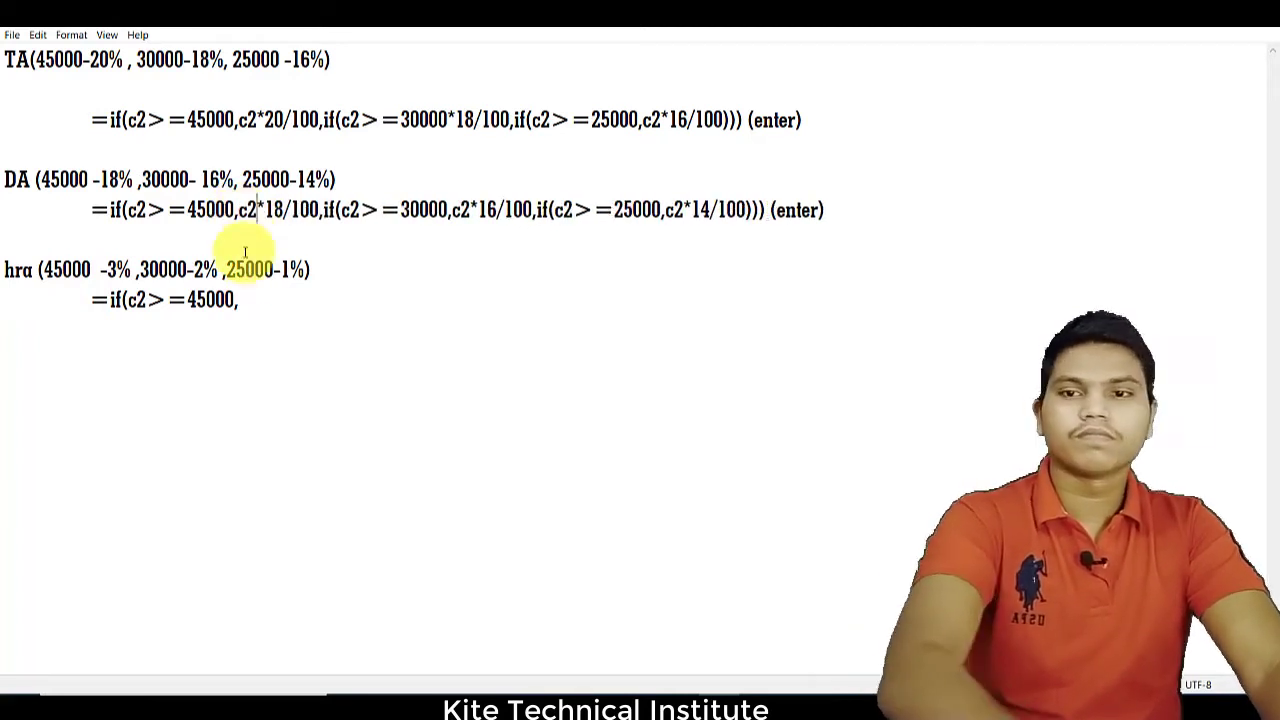
Step: Continue the hra formula after "45000," with "c2*3/100,if(c2>=30000,c2*2/100"
click(248, 311)
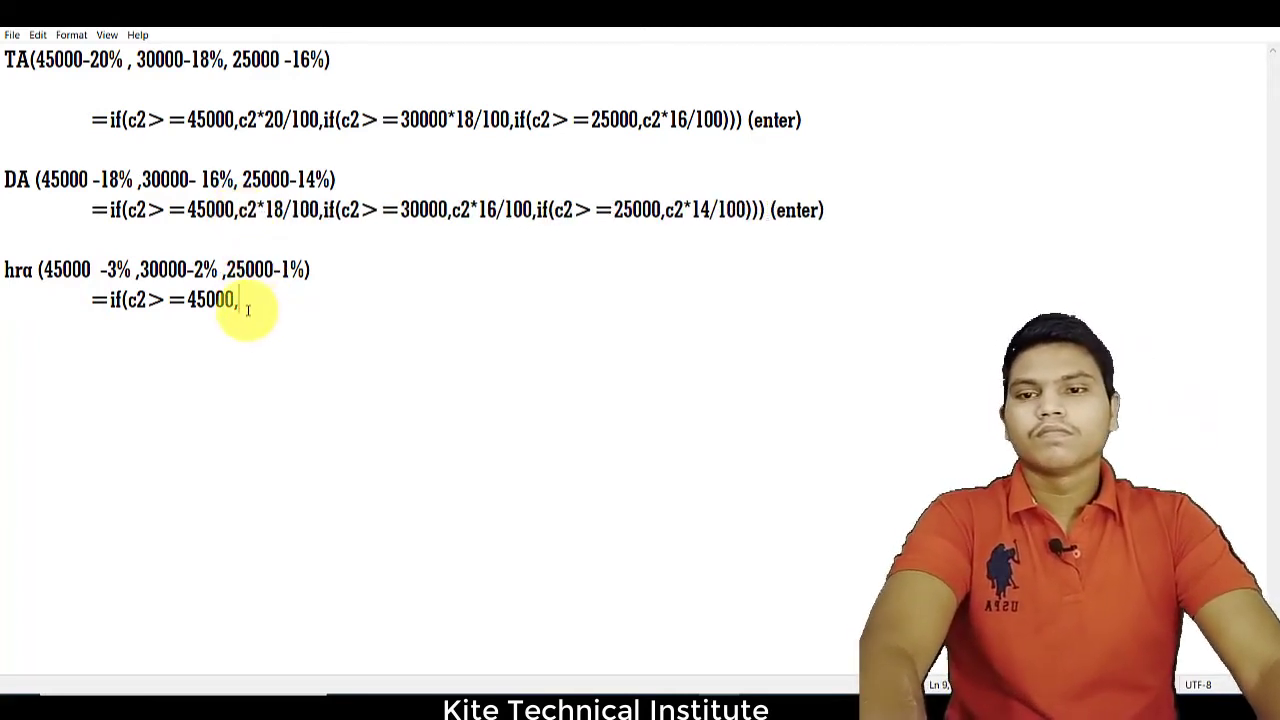
text(c2)
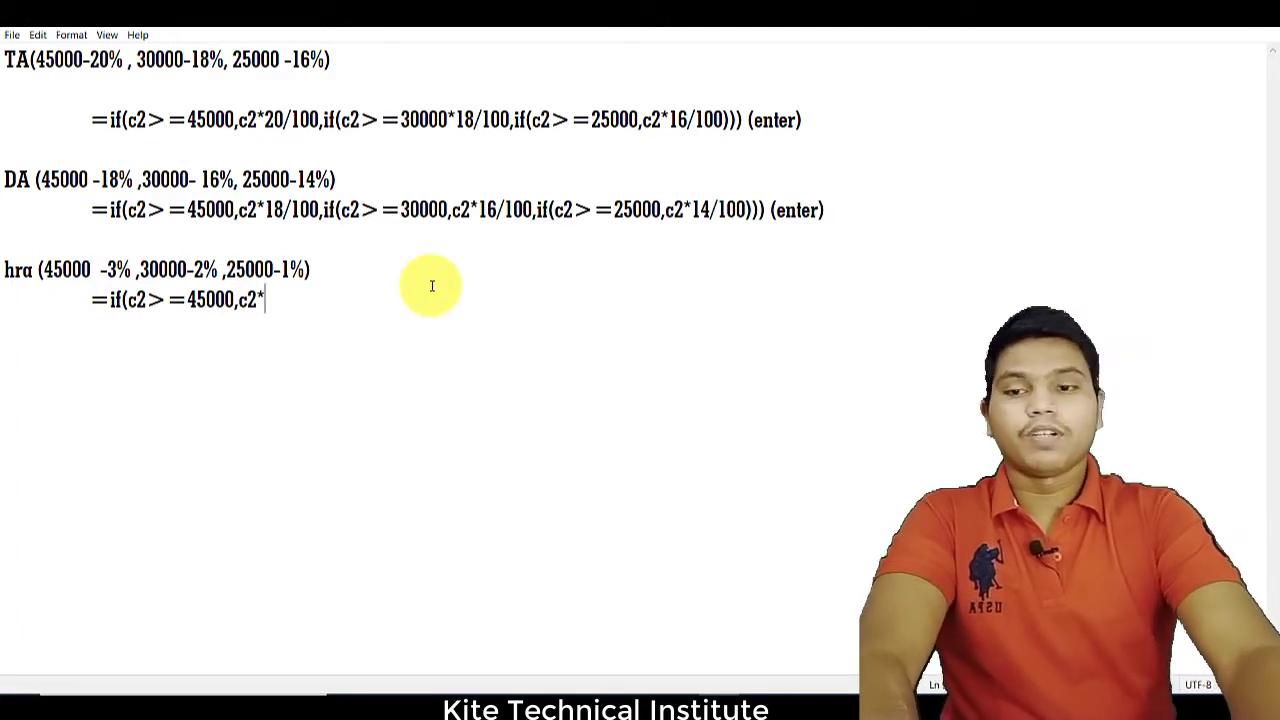
text(*)
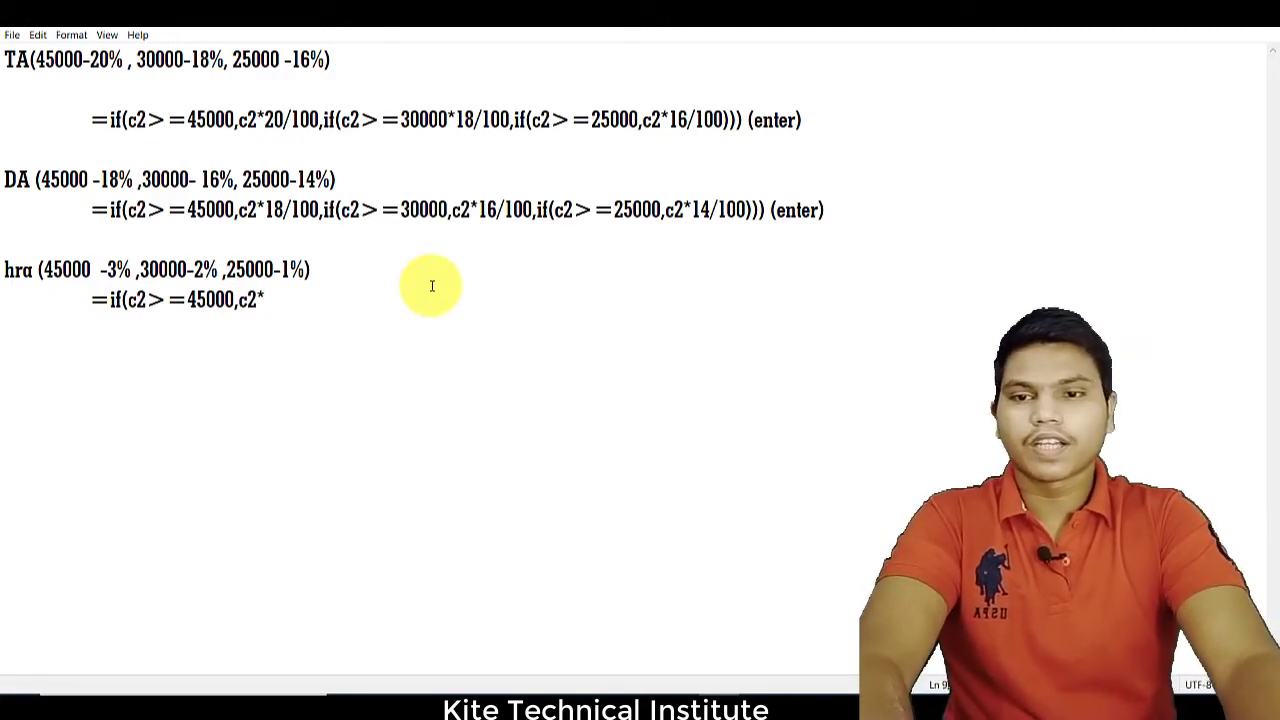
text(3/1)
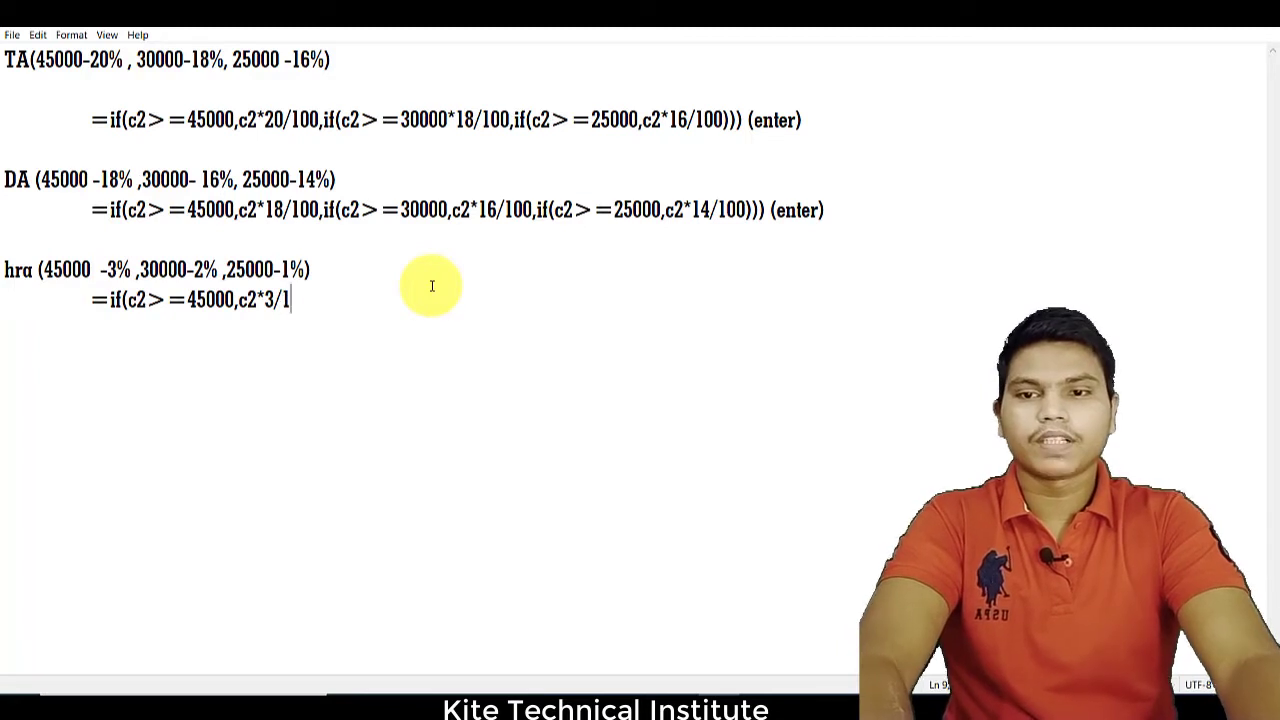
text(00,if(c2)
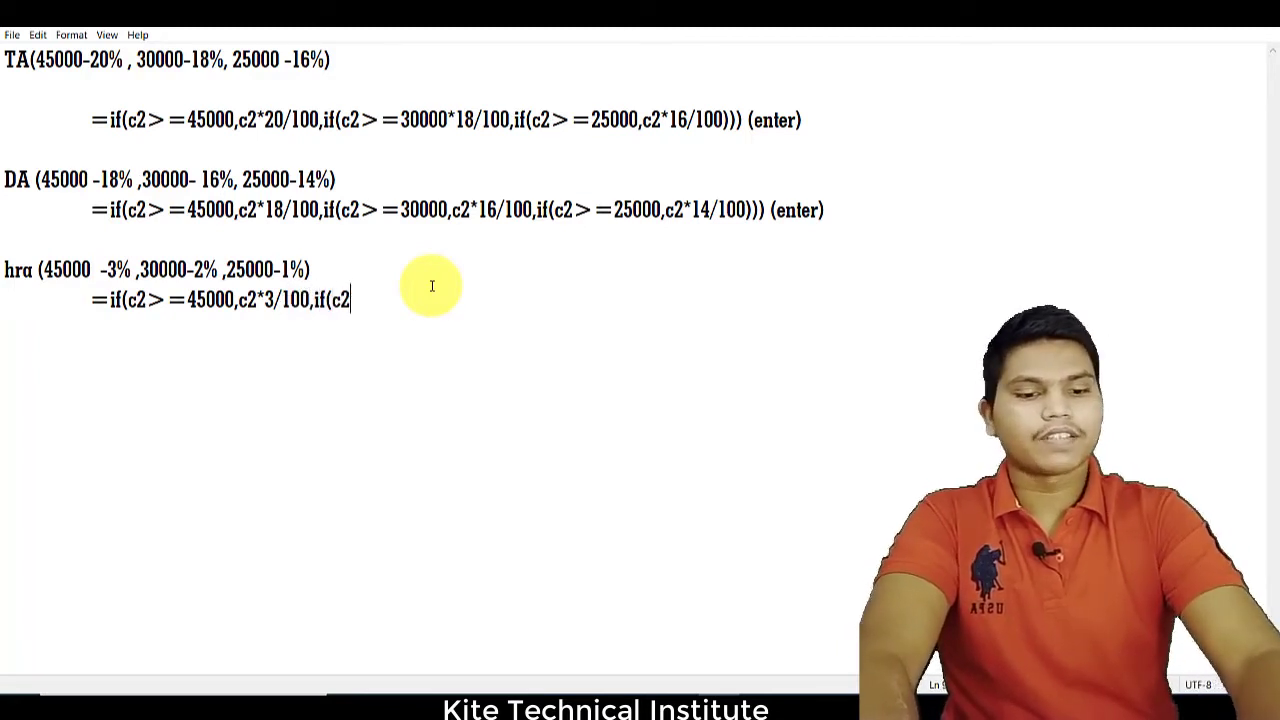
text(>=)
text(30)
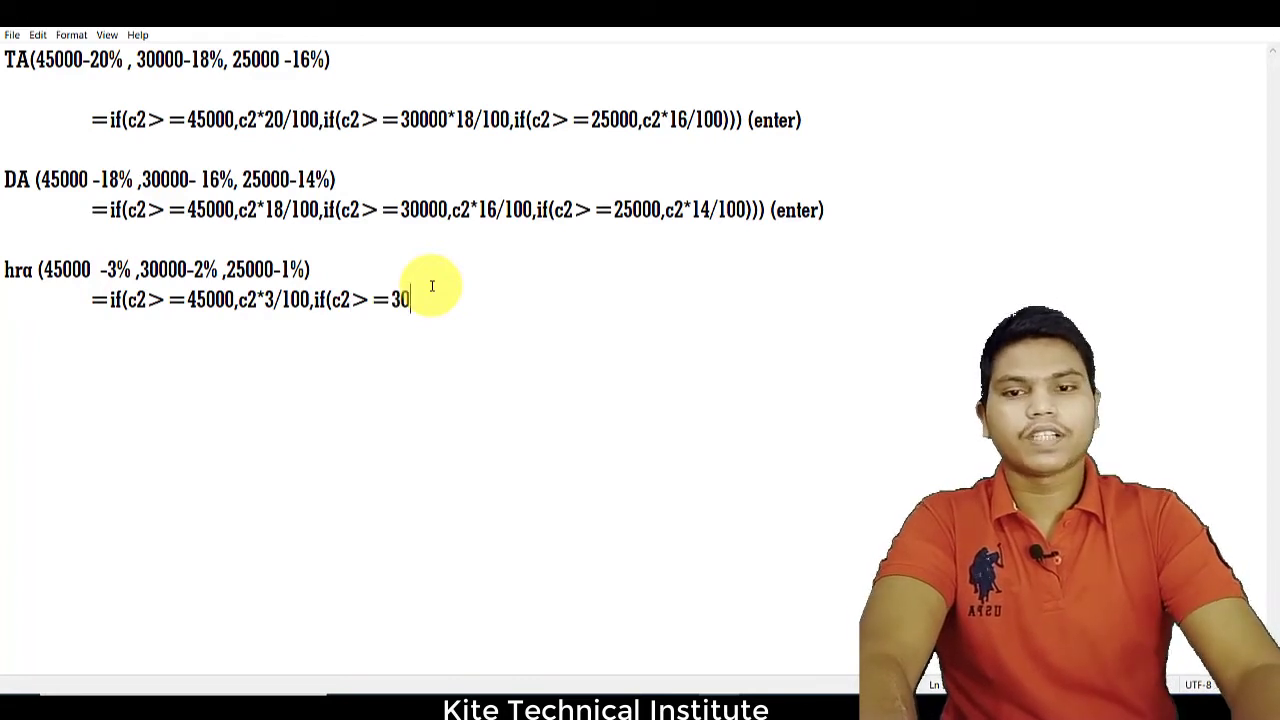
text(000,c2)
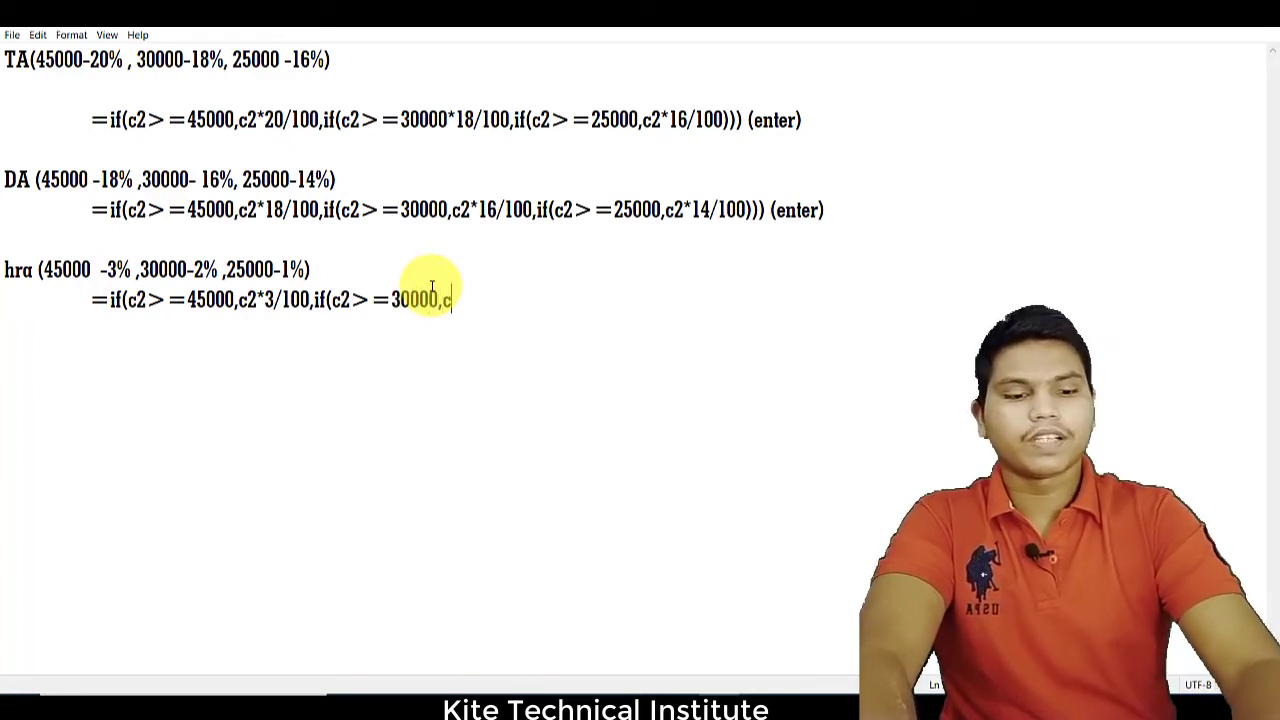
text(*2/100)
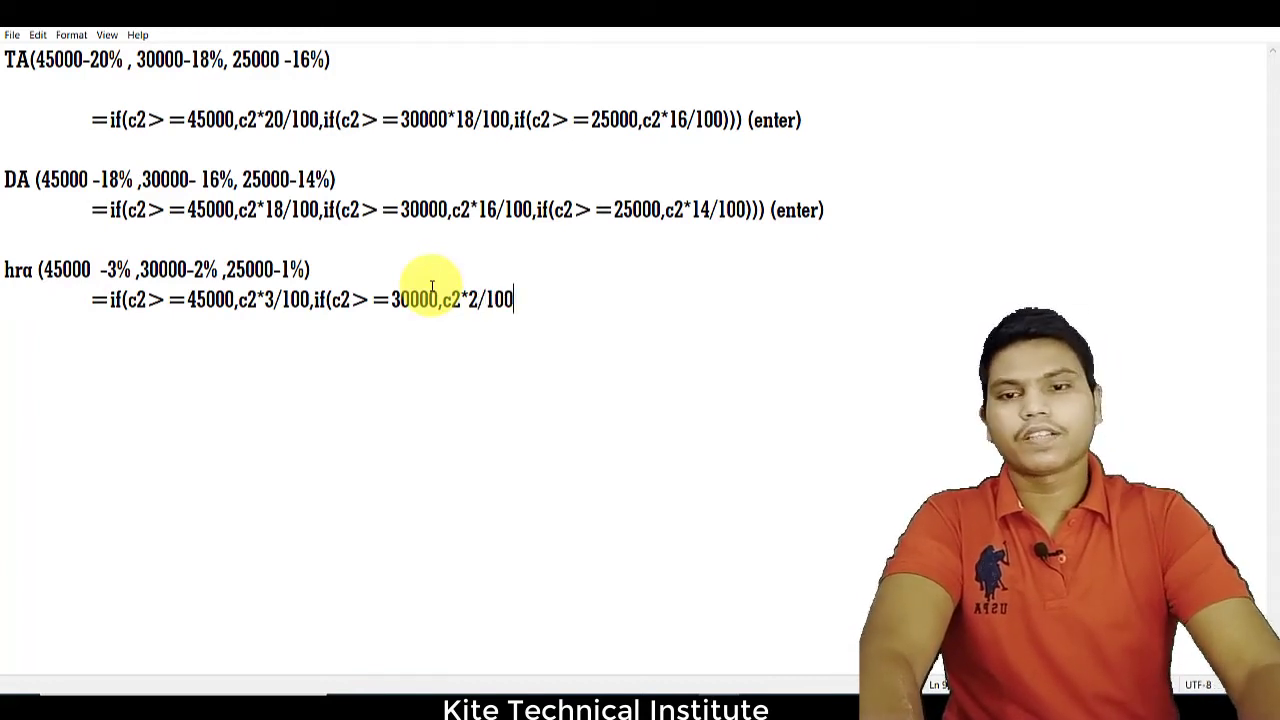
Step: Complete the hra formula with ",if(c2>=25000,c2*1/100)))" and start a new line below it
text(,)
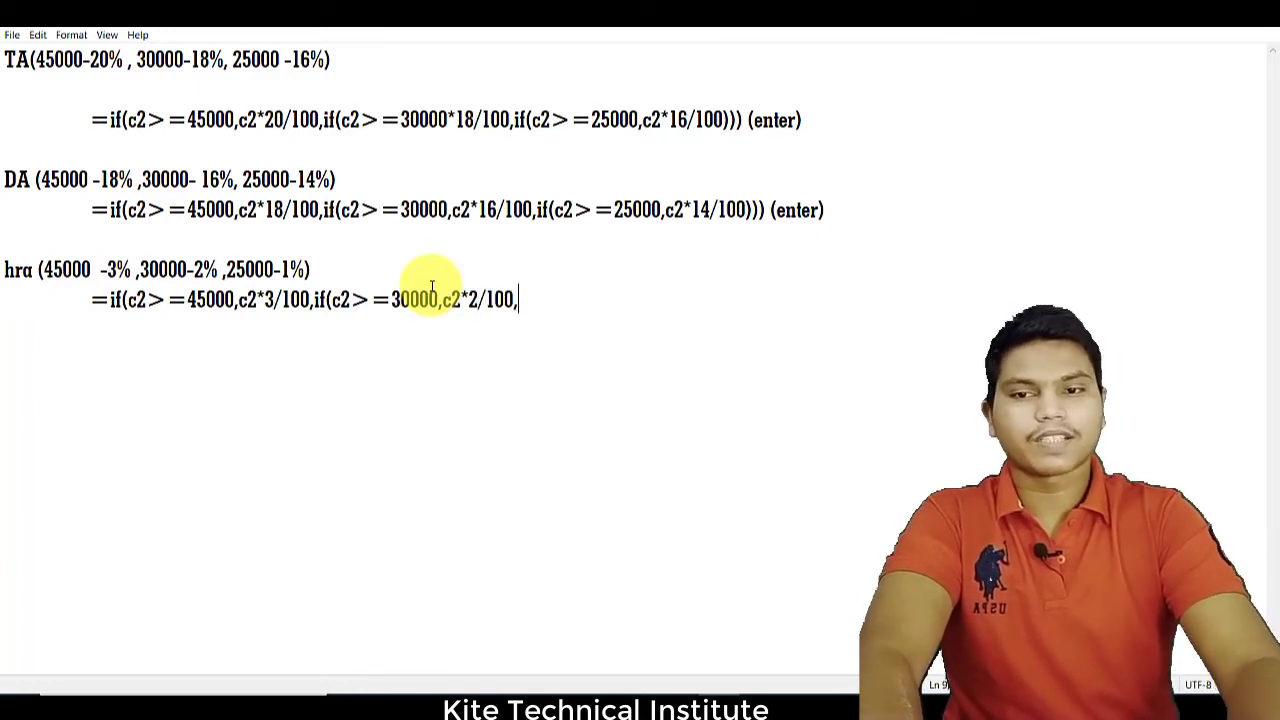
text(if(c2>)
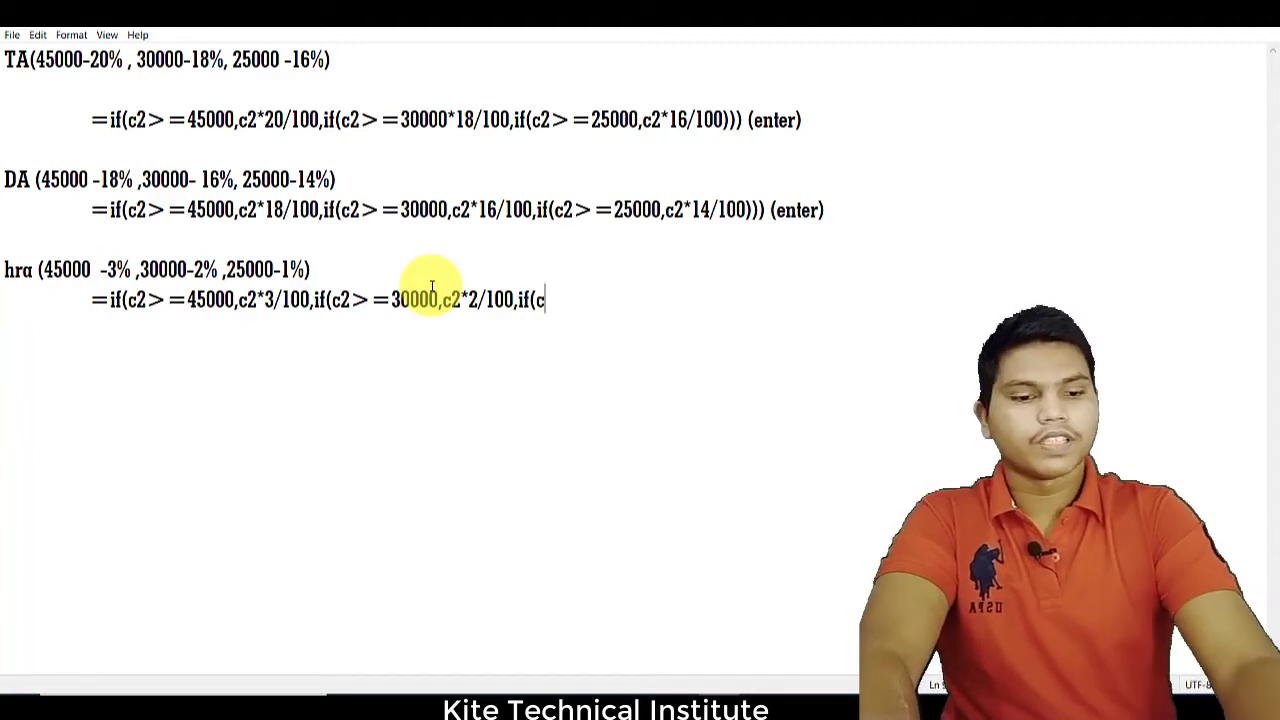
text(=)
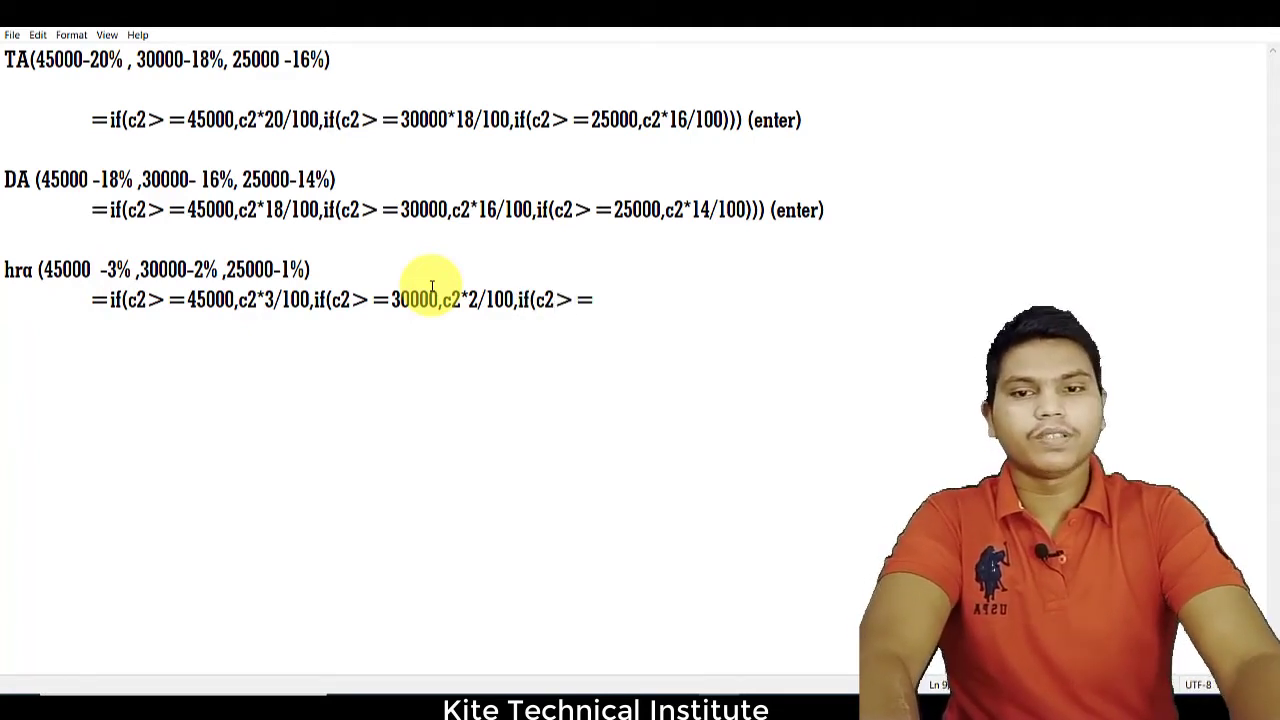
text(25000,c2*)
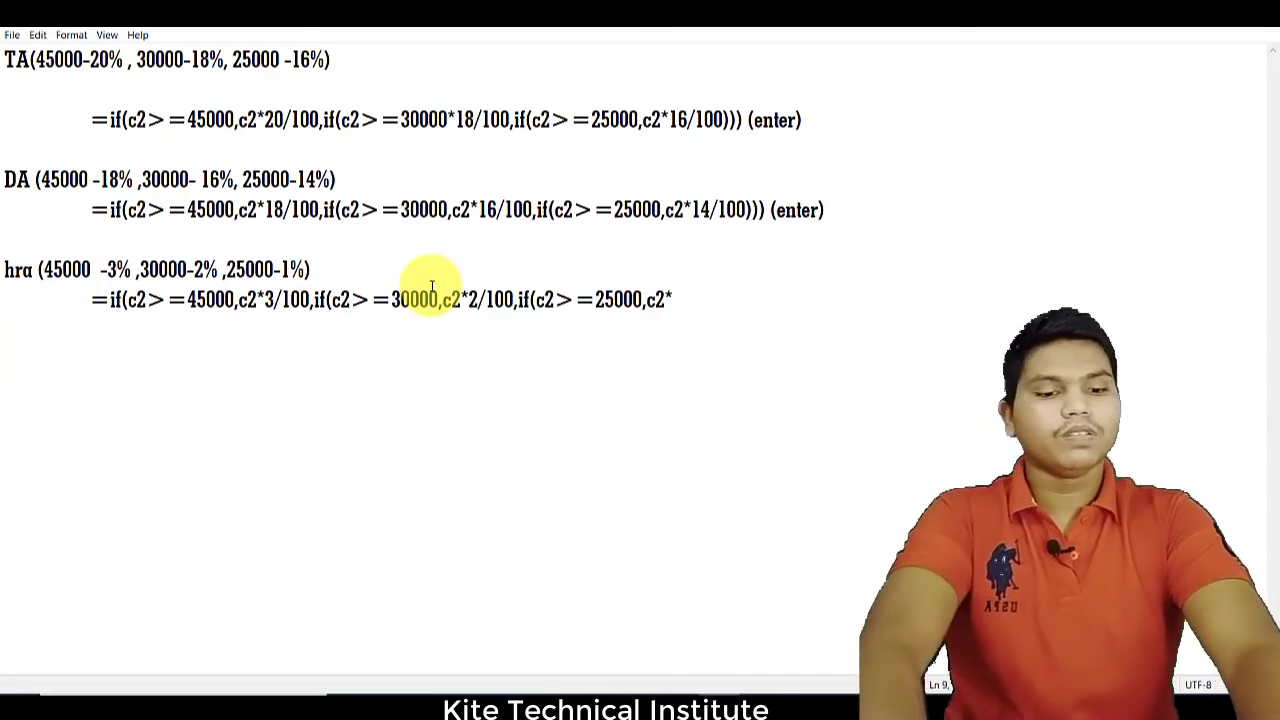
text(1/100)
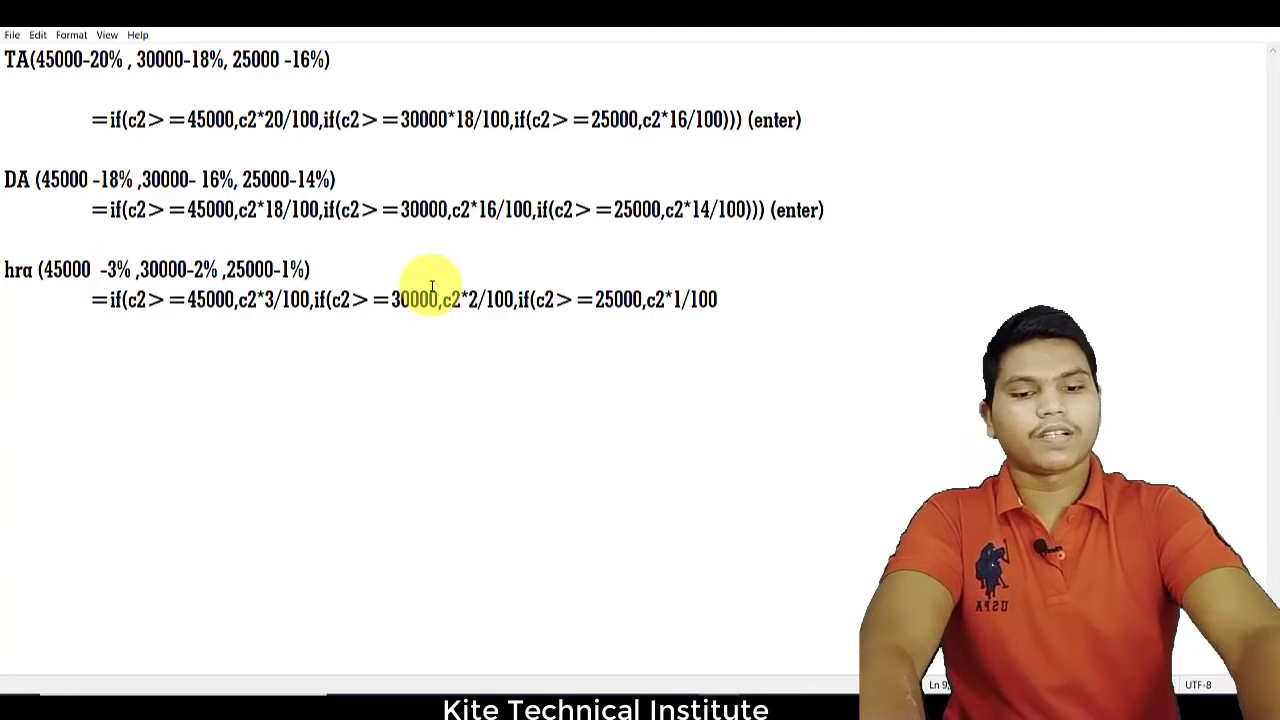
text())))
key(Return)
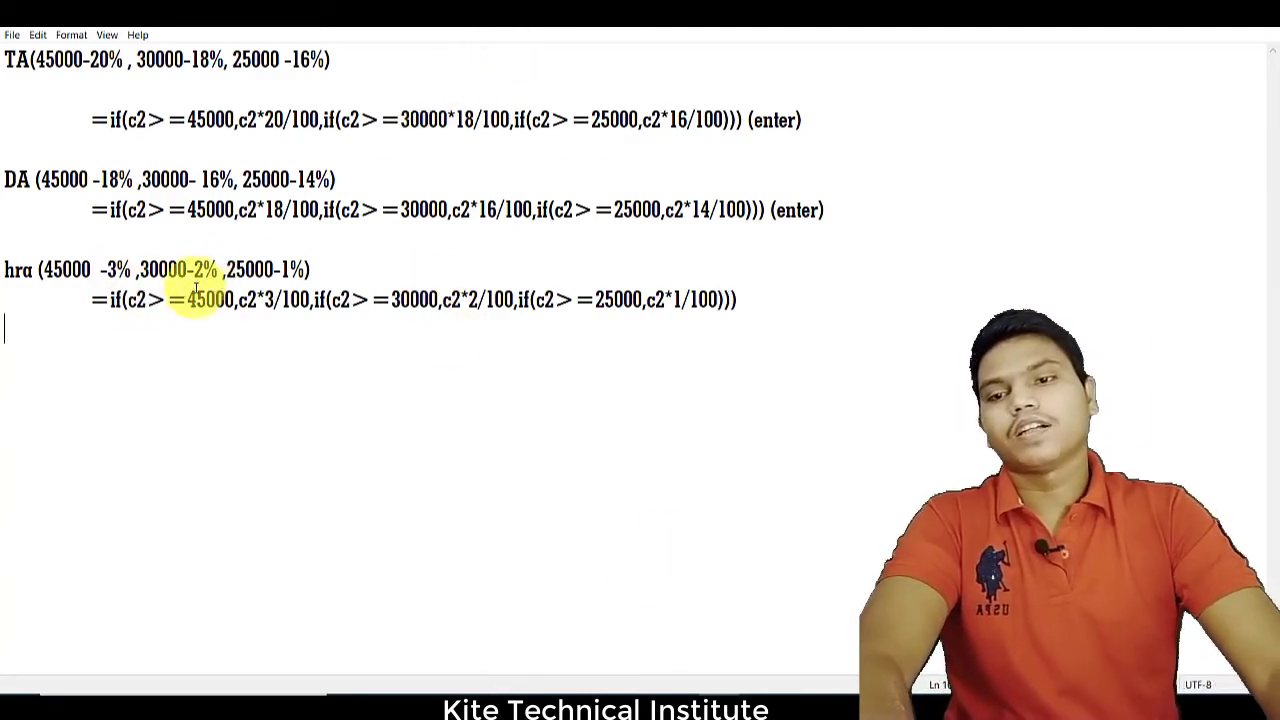
Step: Copy the completed hra formula from the notes into cell F2 of the Excel sheet and fill it down to row 13
drag(92, 300, 750, 298)
key(ctrl+c)
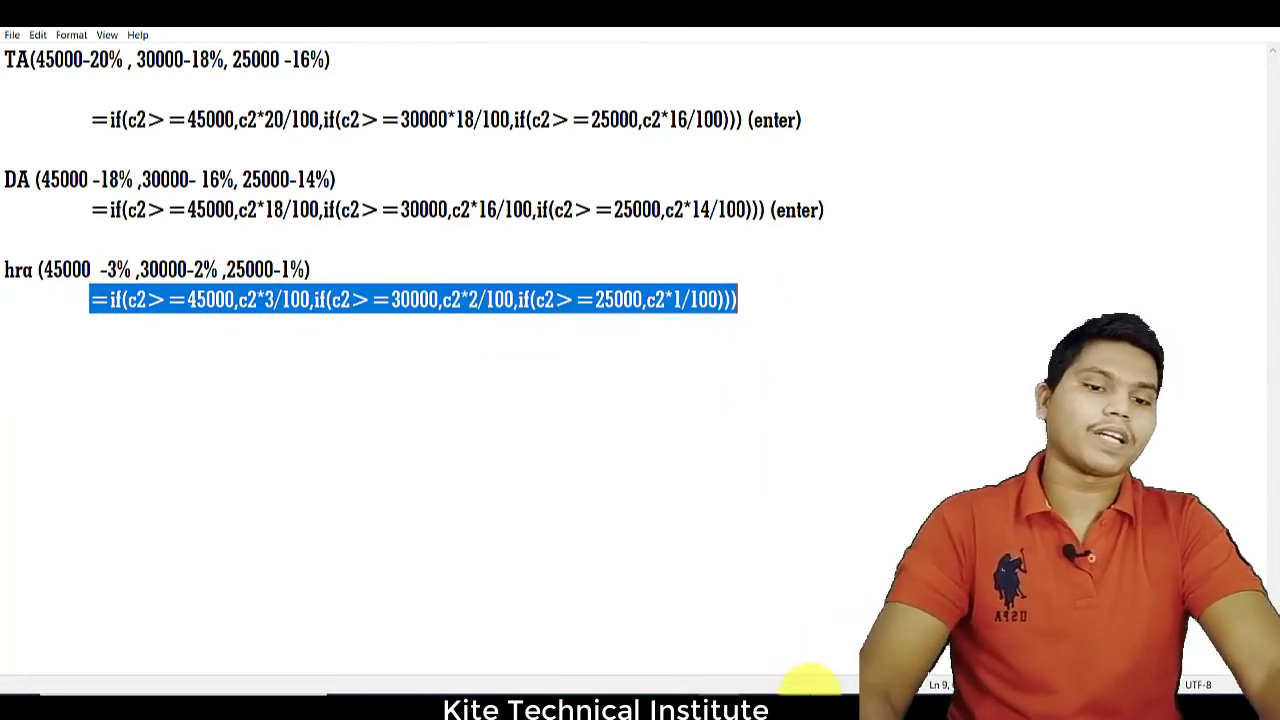
click(803, 706)
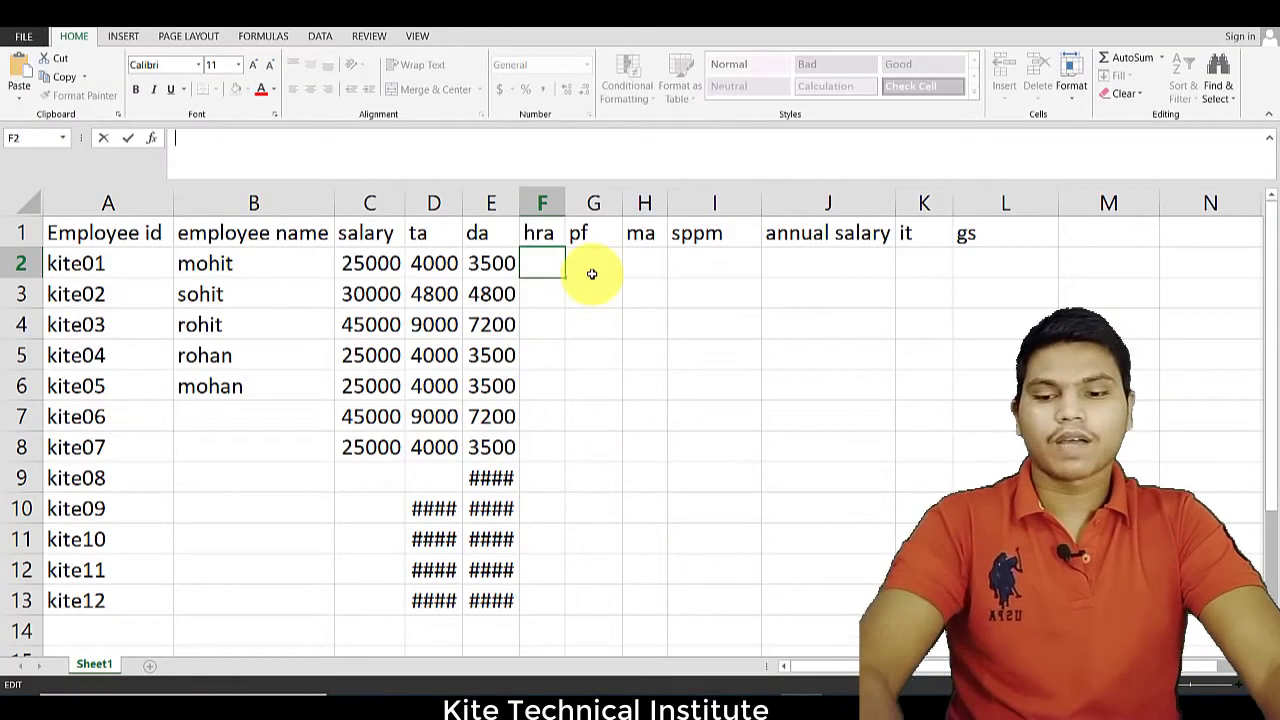
key(ctrl+v)
key(Return)
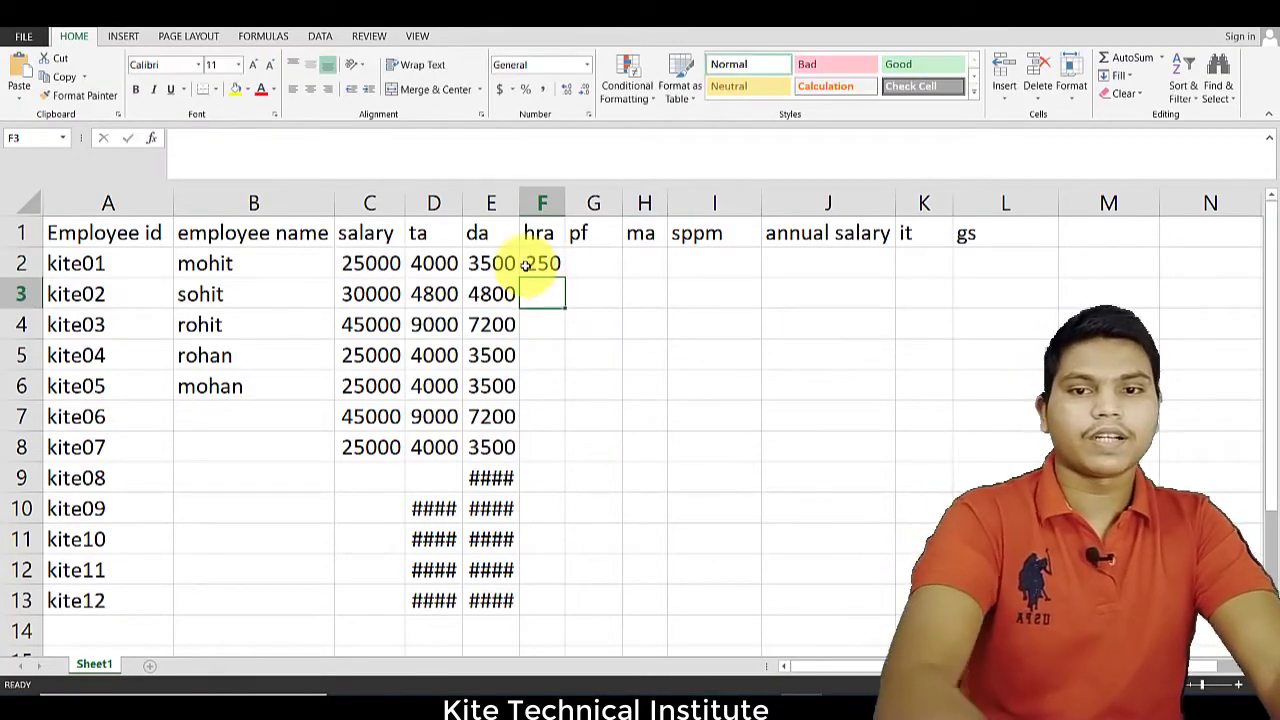
click(541, 263)
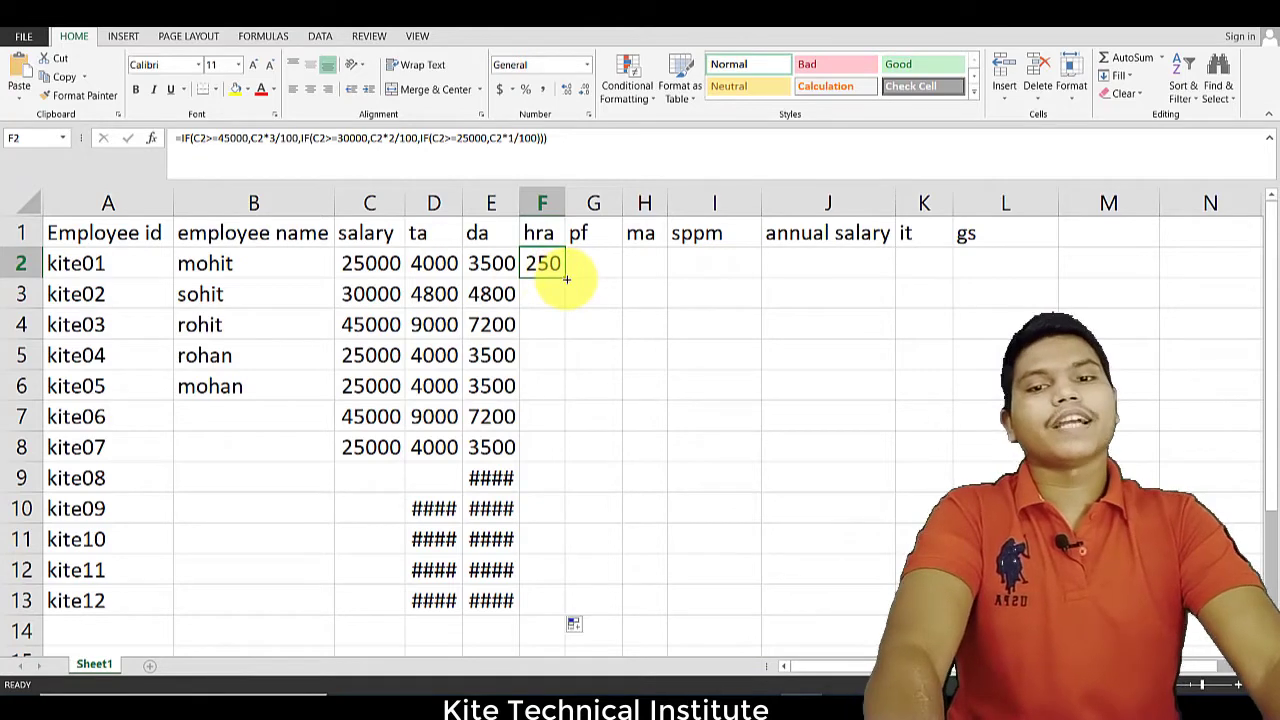
double_click(566, 279)
Step: Check the hra result in cell F4 against the 45000 condition of the hra formula in the Notepad notes, returning to Excel
click(543, 325)
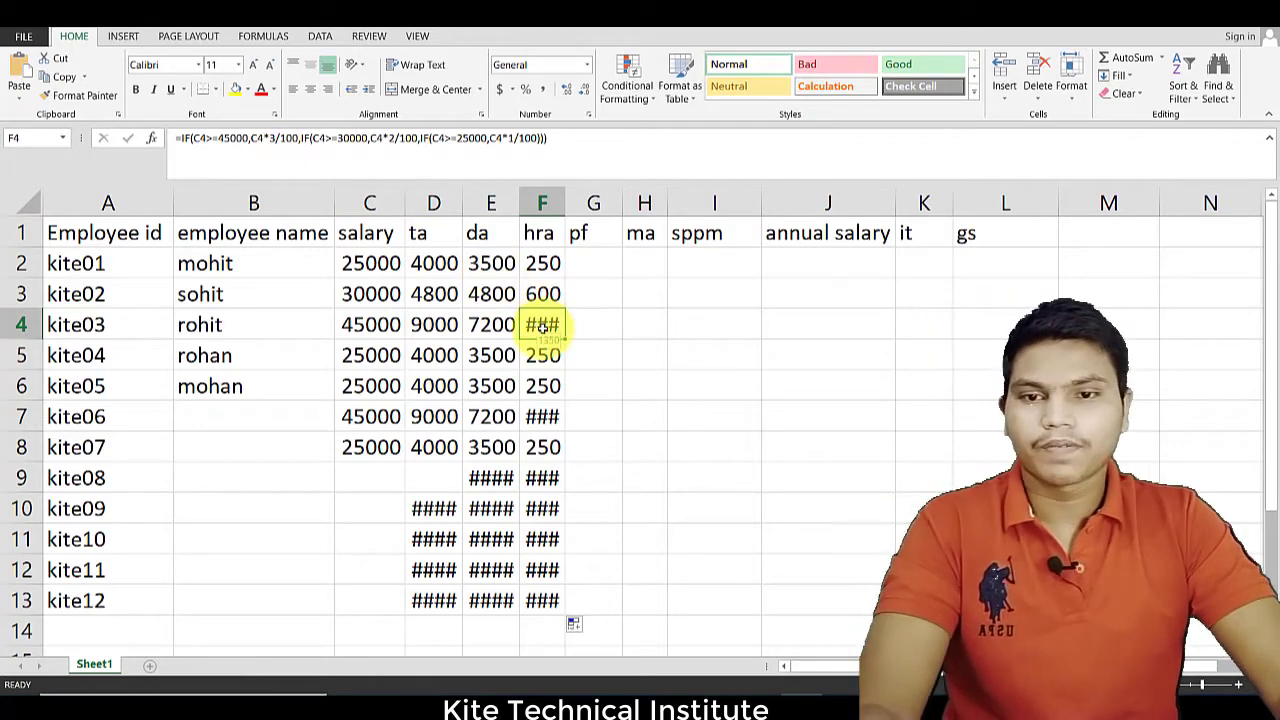
mouse_move(790, 686)
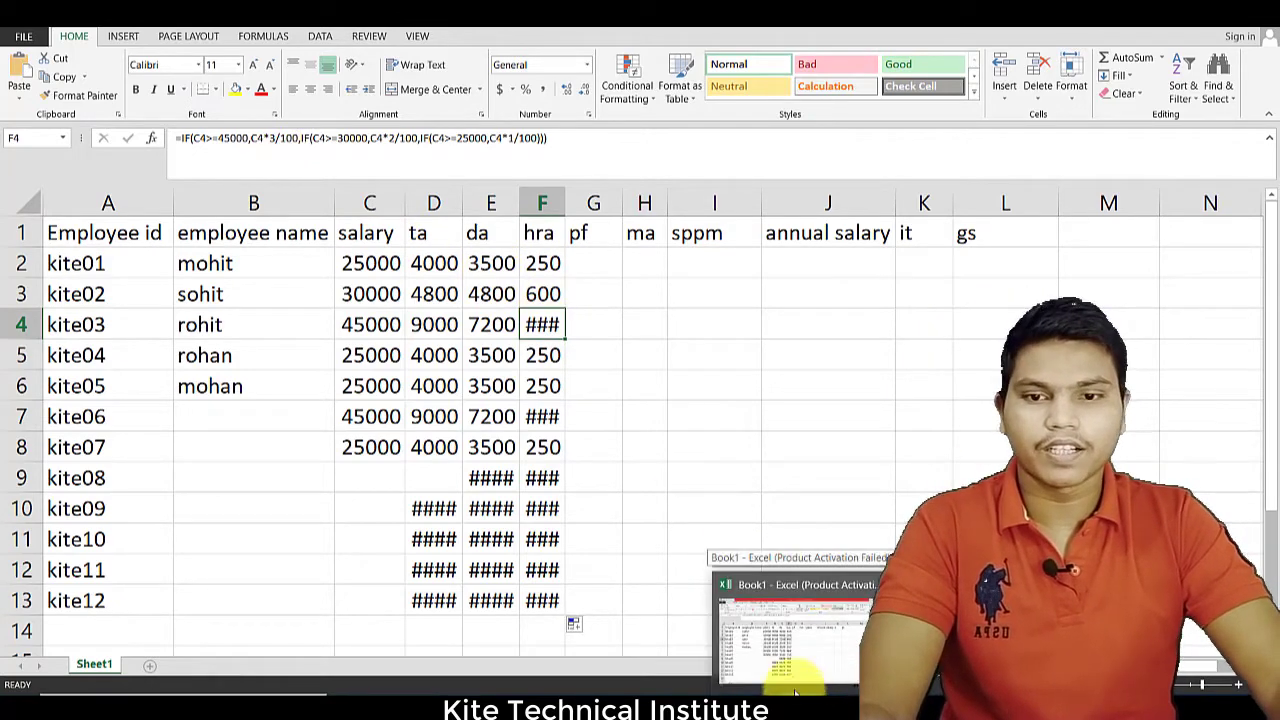
click(780, 686)
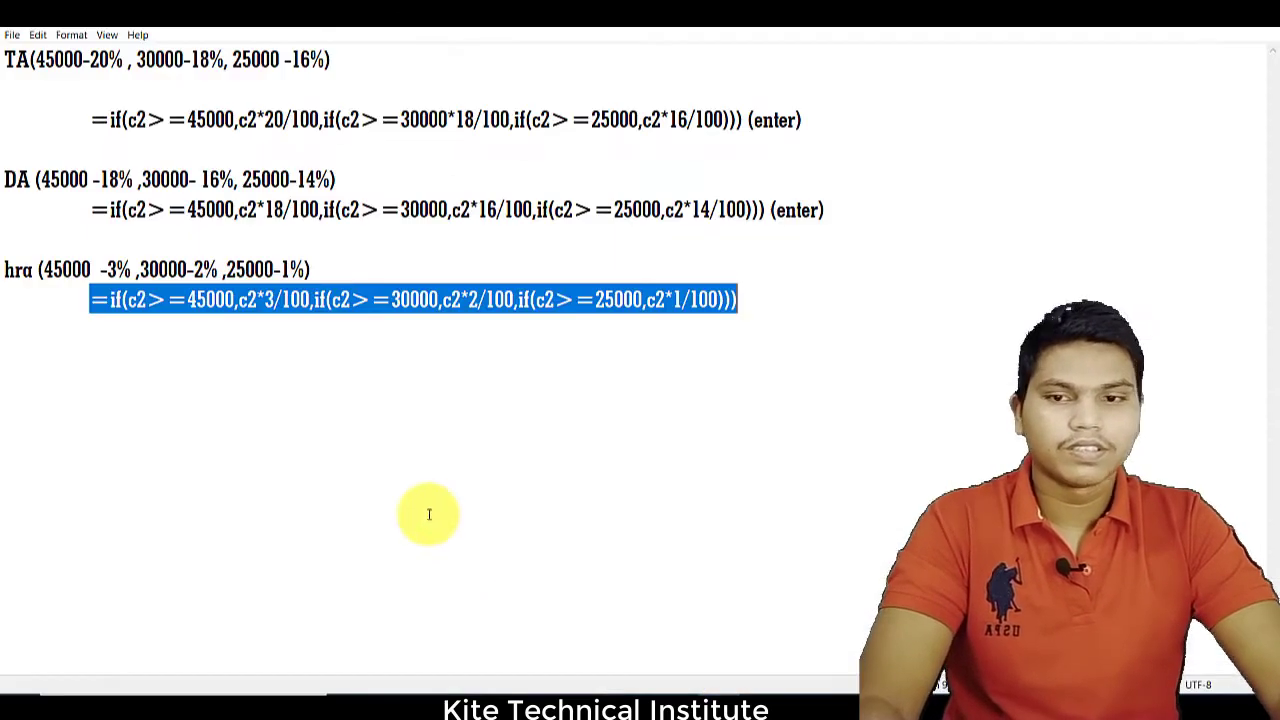
click(230, 302)
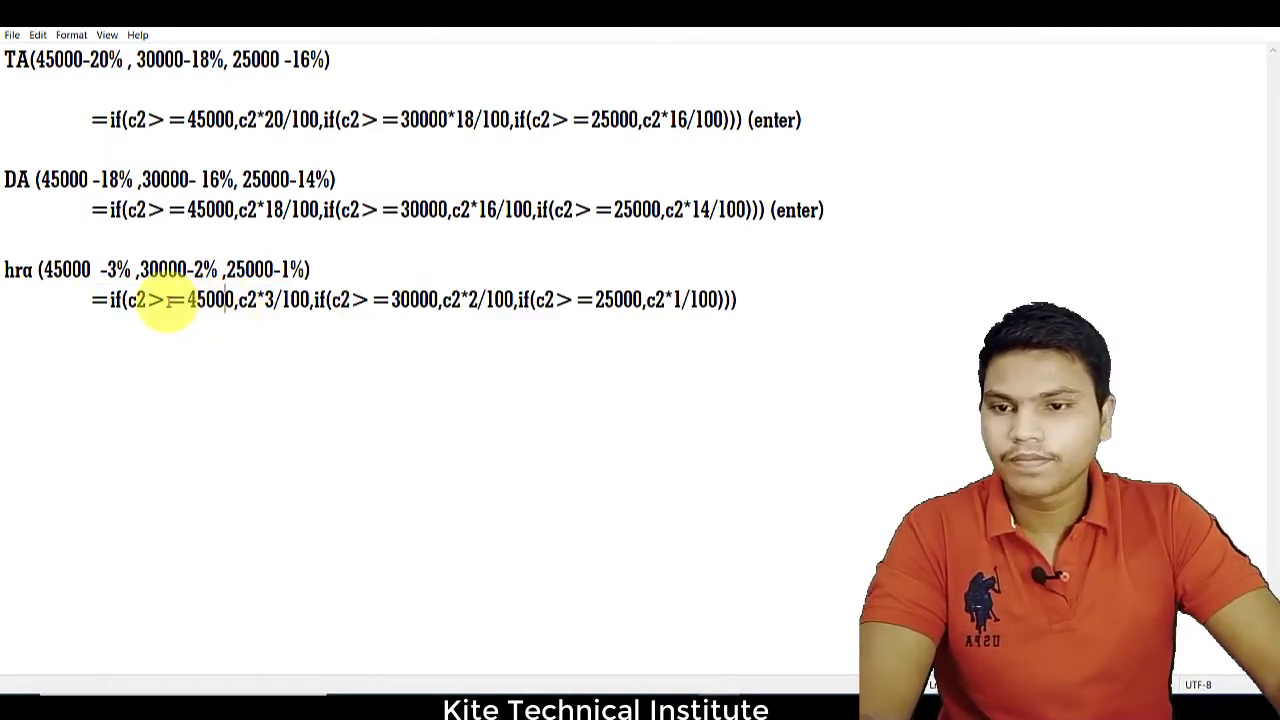
click(148, 300)
click(168, 300)
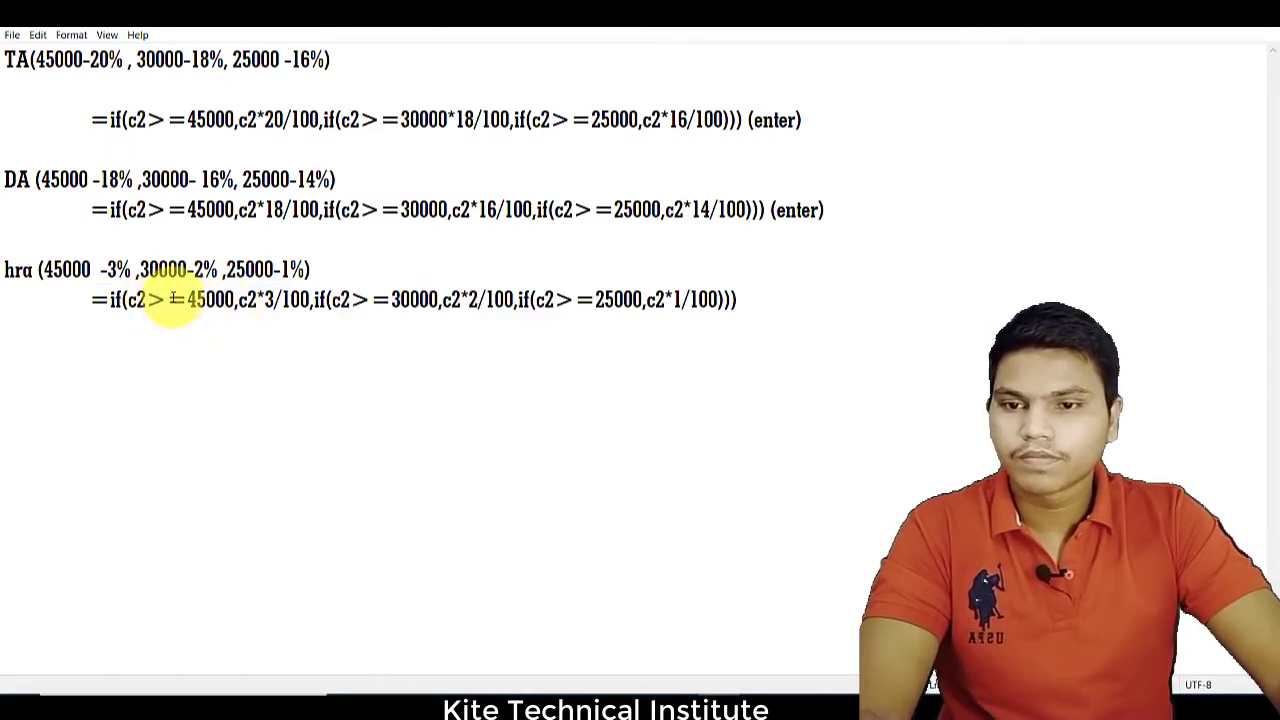
drag(168, 300, 130, 300)
click(135, 302)
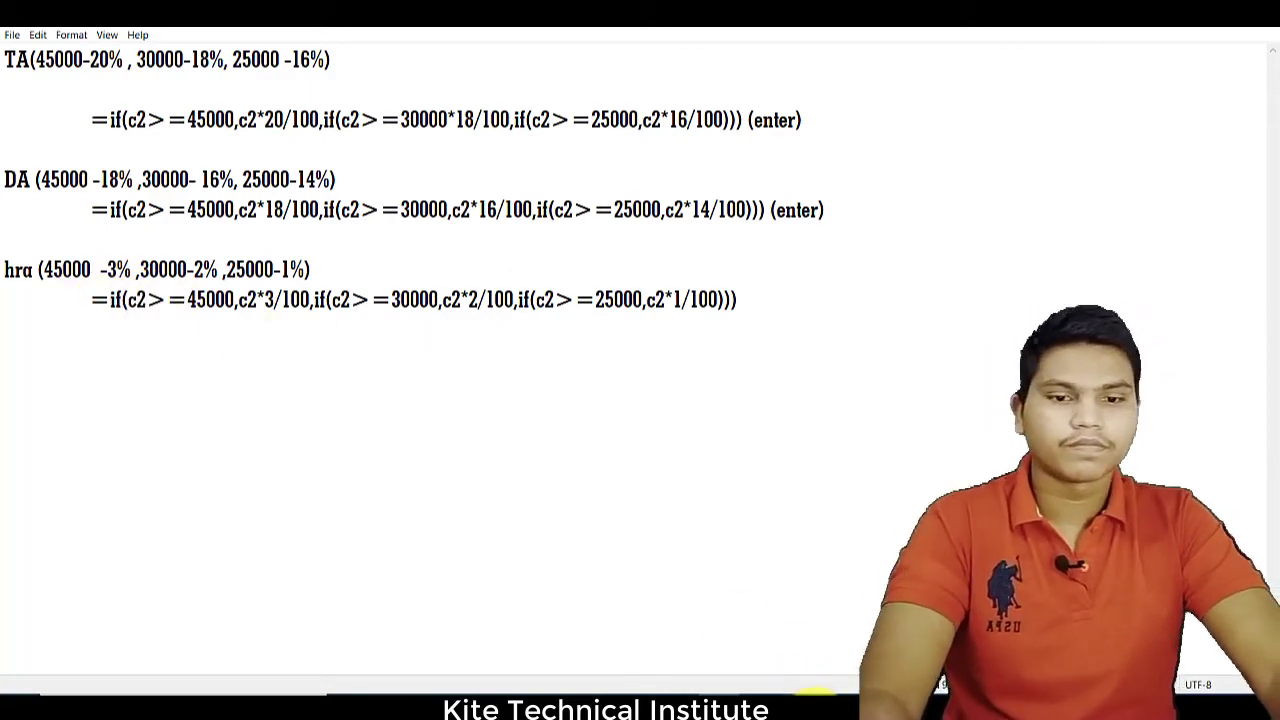
click(815, 712)
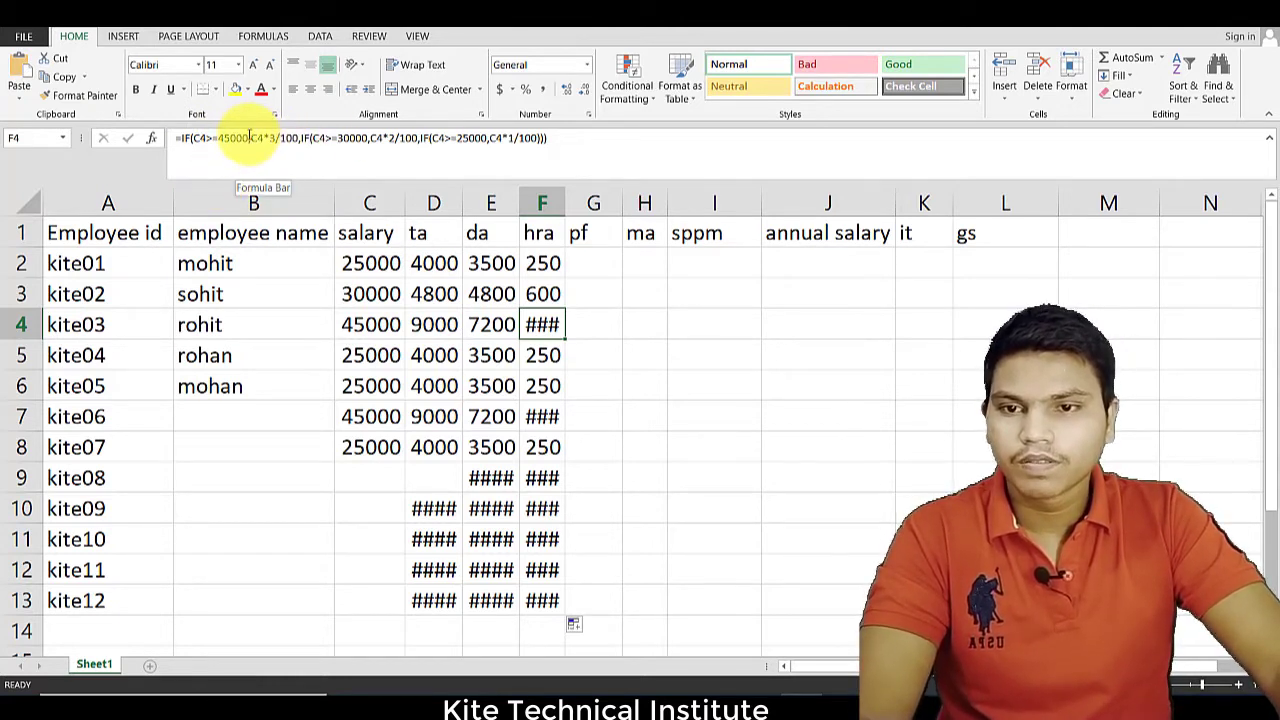
Step: Re-enter the hra formula of cell F4 without changing it and reselect the cell
click(214, 137)
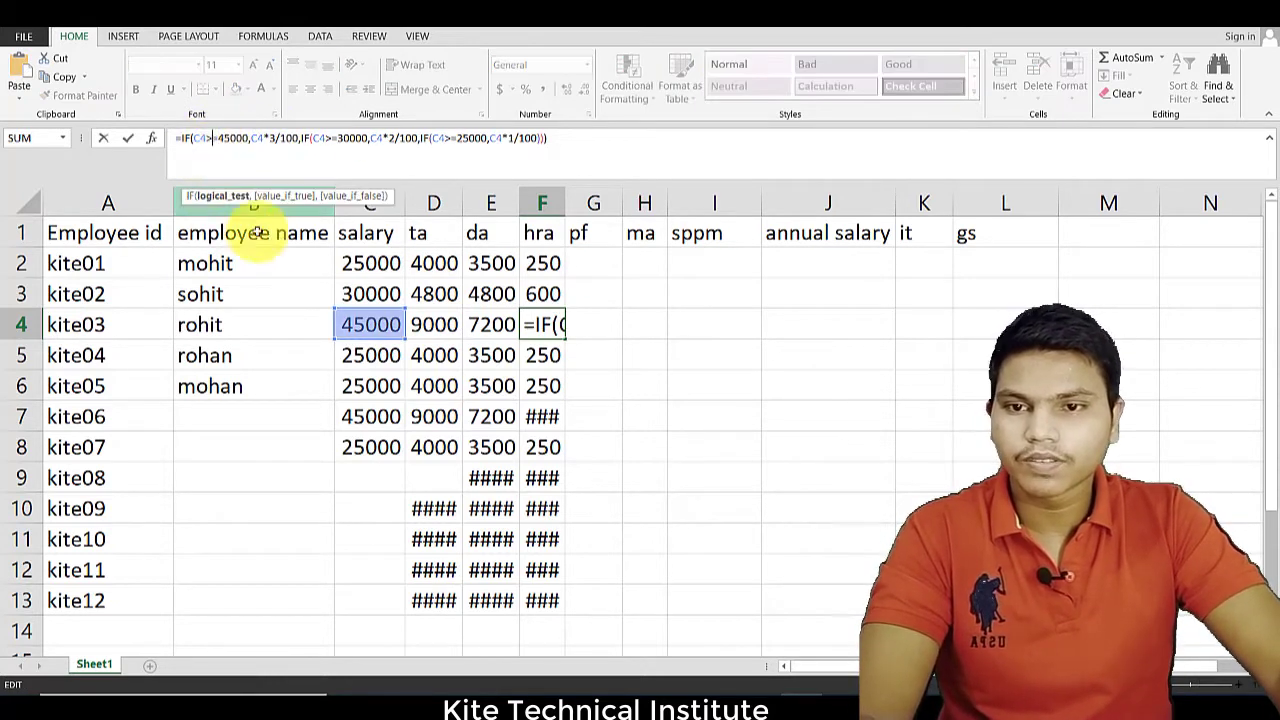
key(Return)
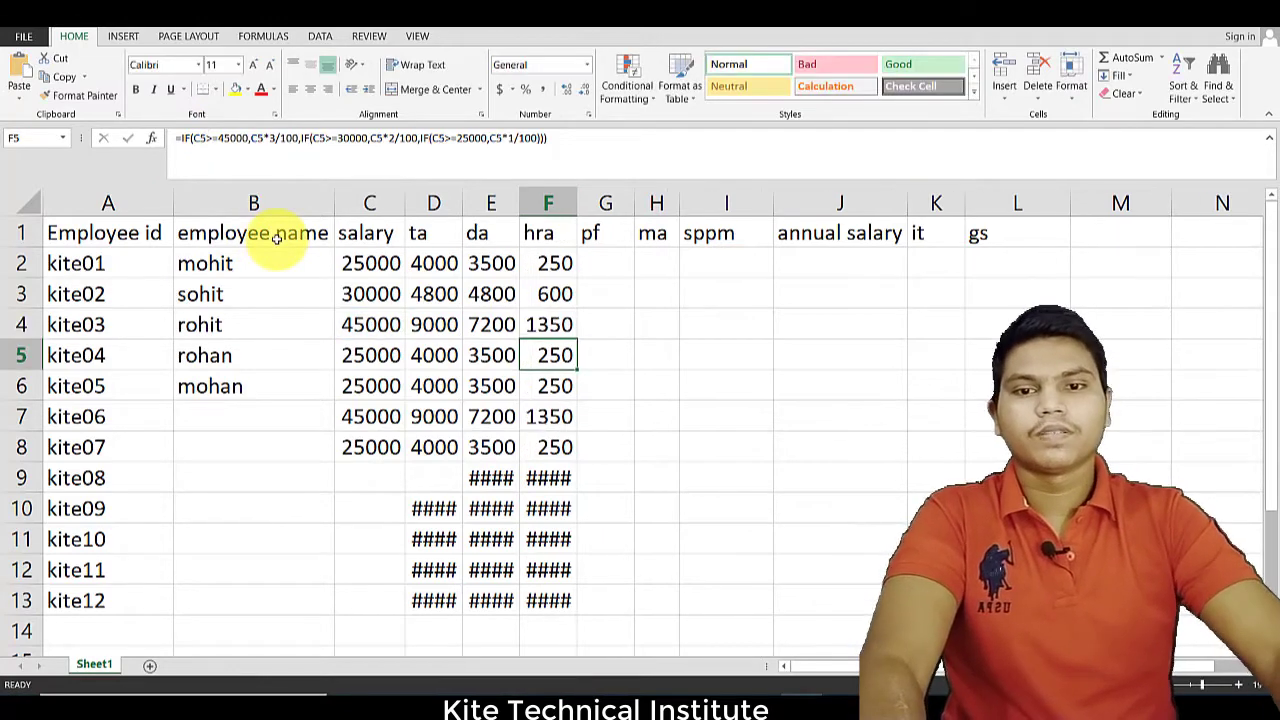
click(541, 330)
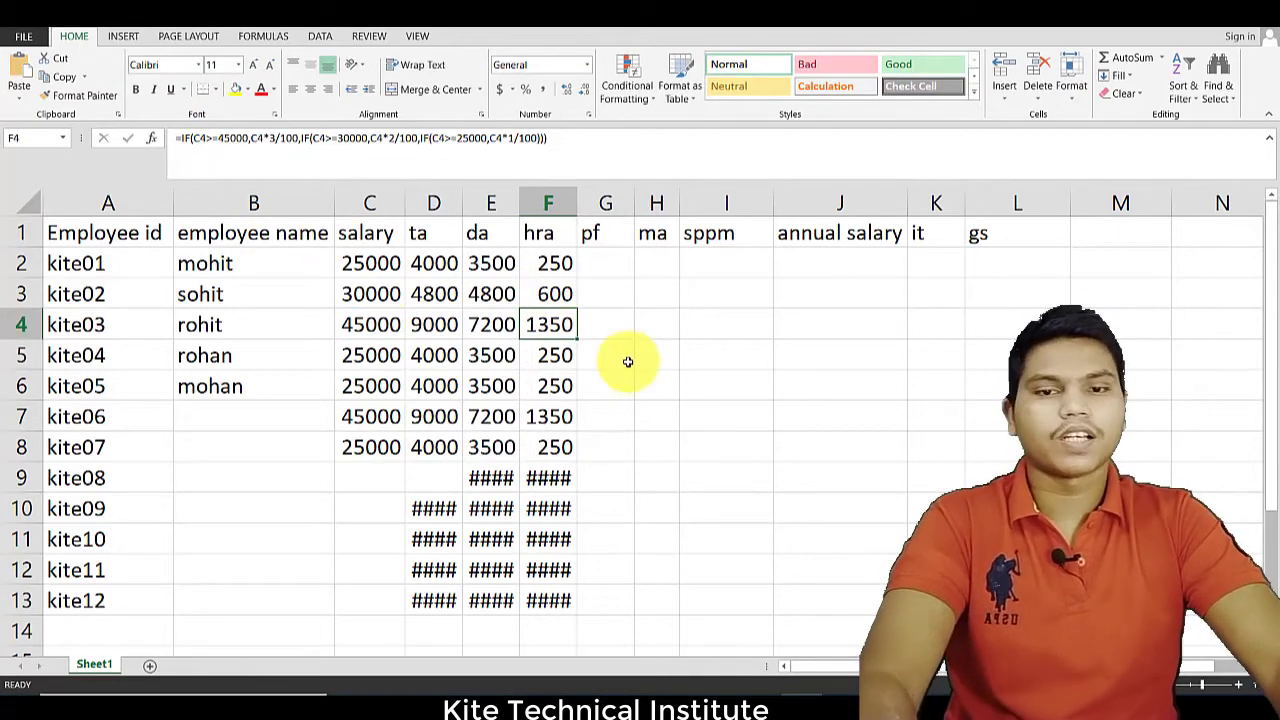
Step: Switch to the Notepad notes and add the heading "pf(45000-22%,30000-20%,25000-18%)" below the hra formula, after a blank line
click(595, 264)
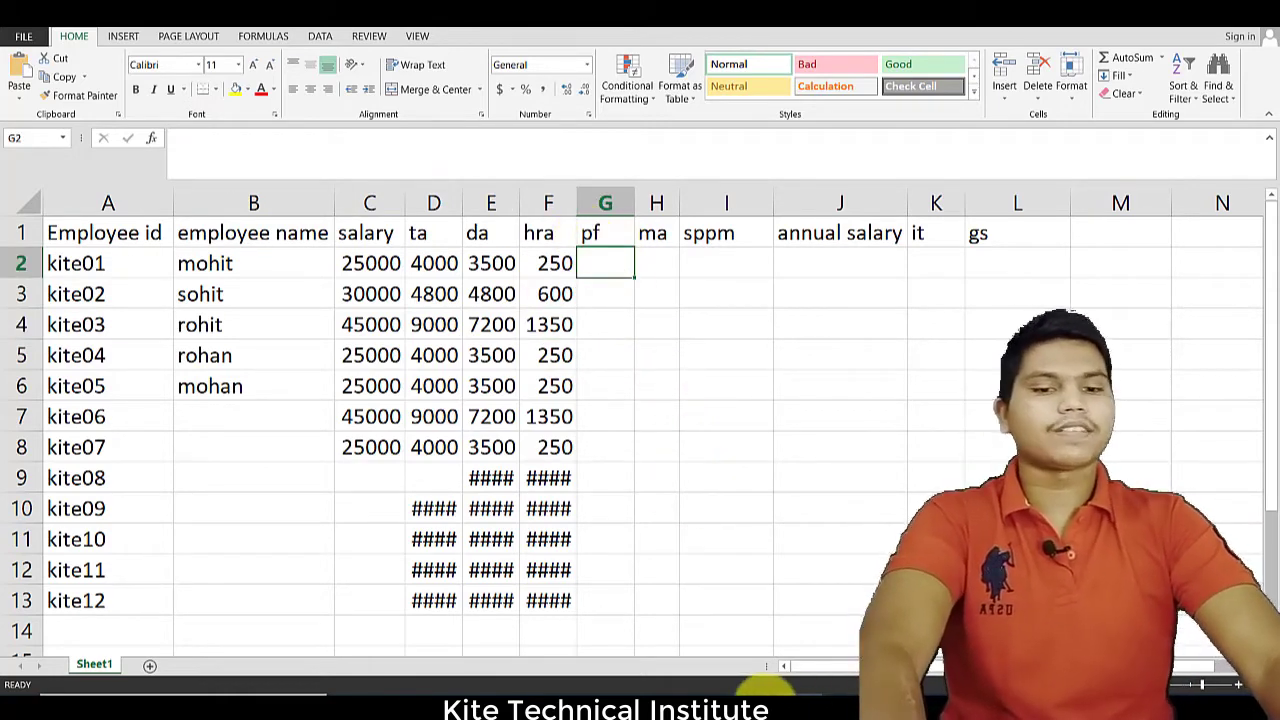
click(731, 712)
click(768, 302)
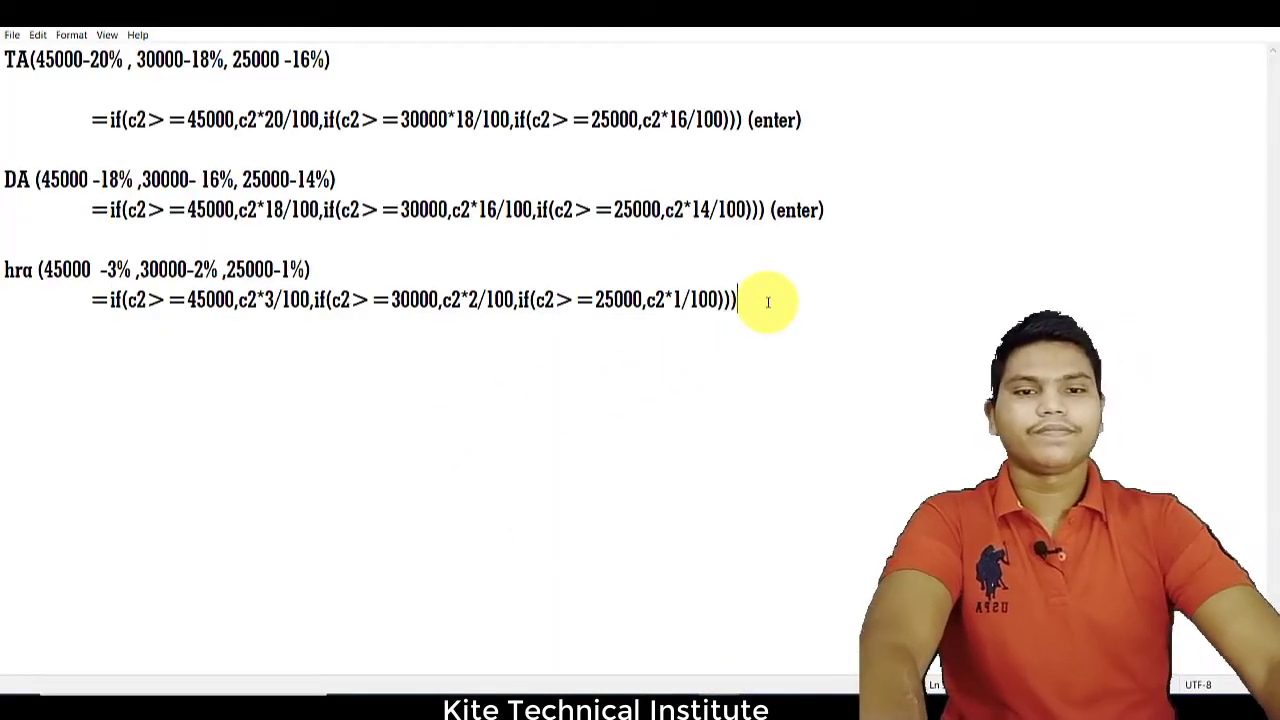
key(Return)
text(p)
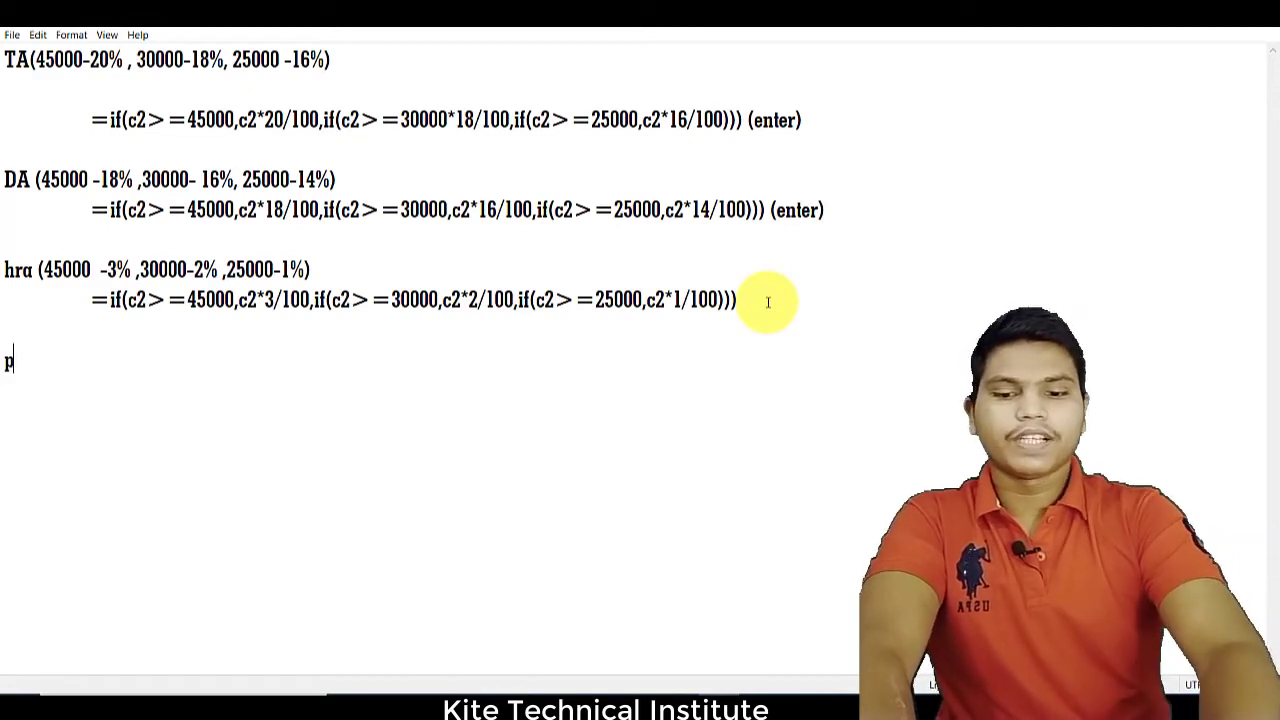
text(f(45000-)
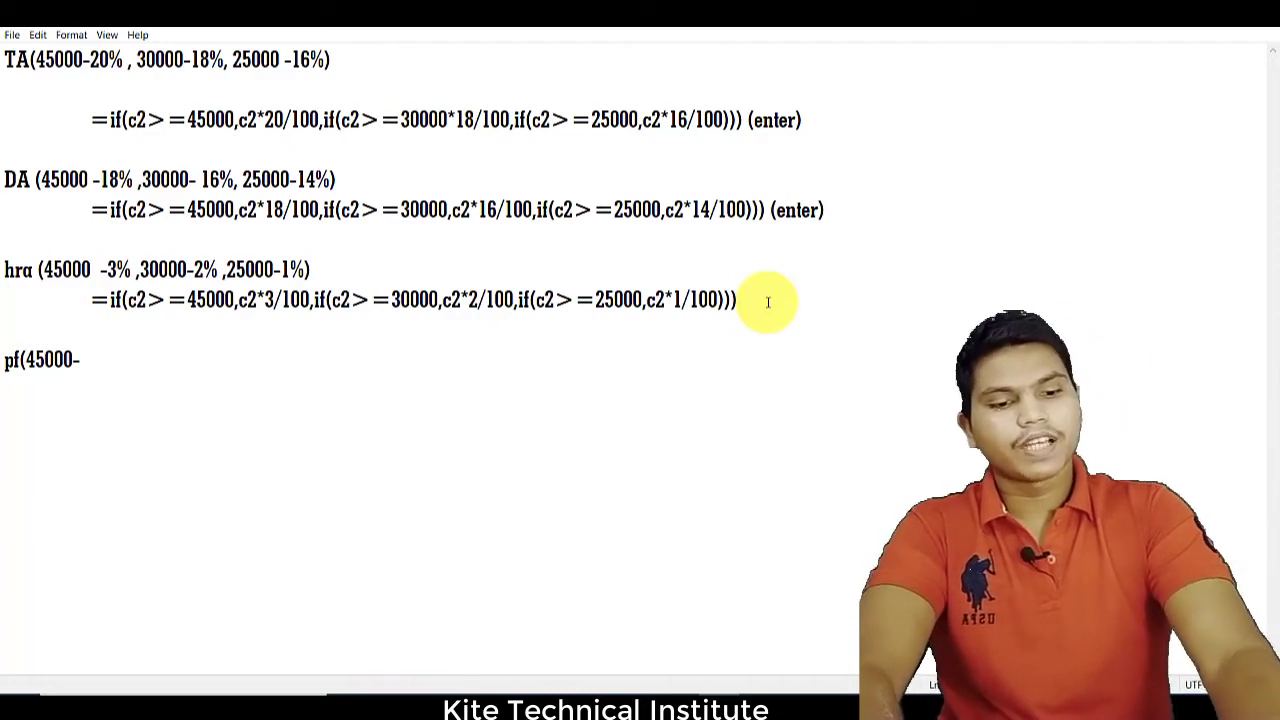
text(1)
key(BackSpace)
text(2)
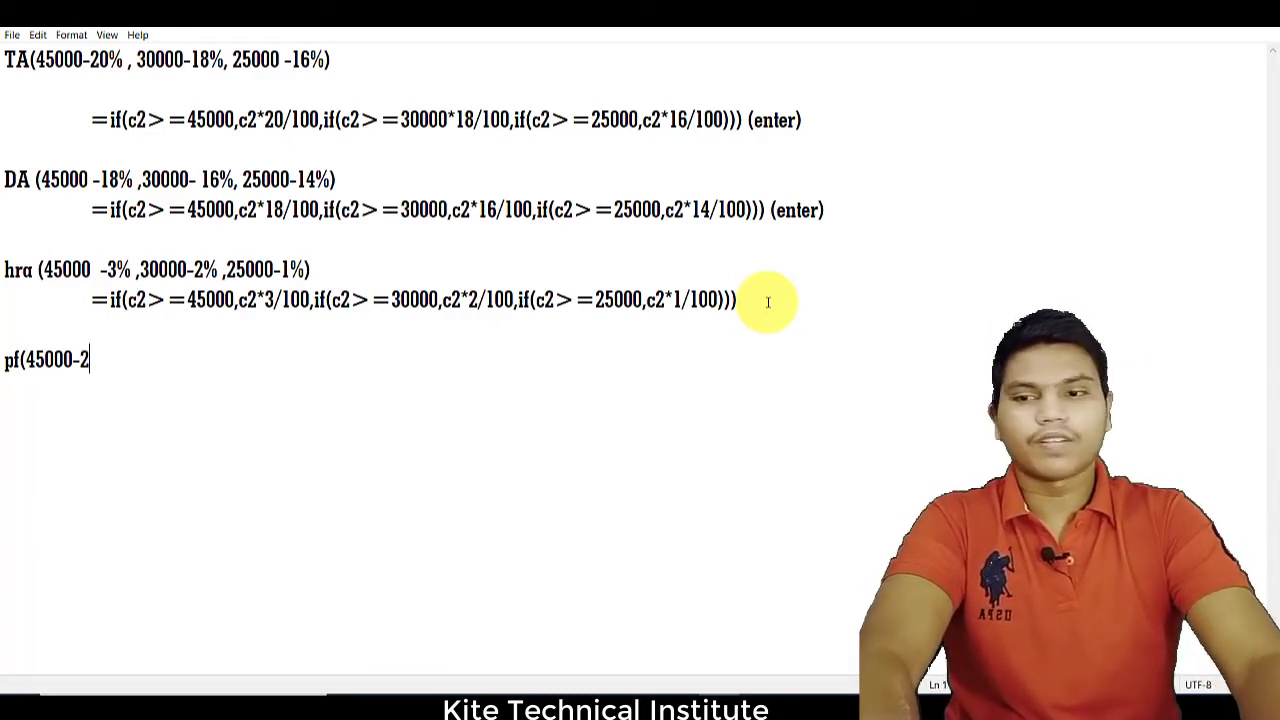
text(2%,30000)
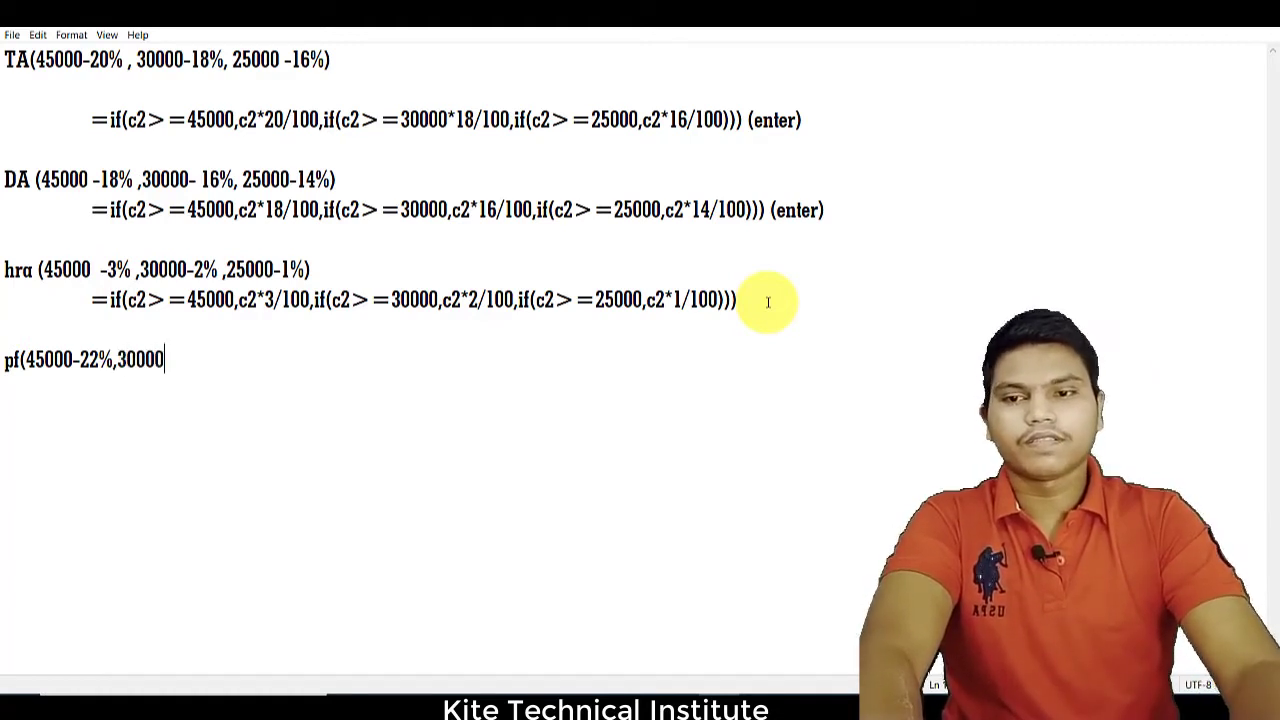
text(-20)
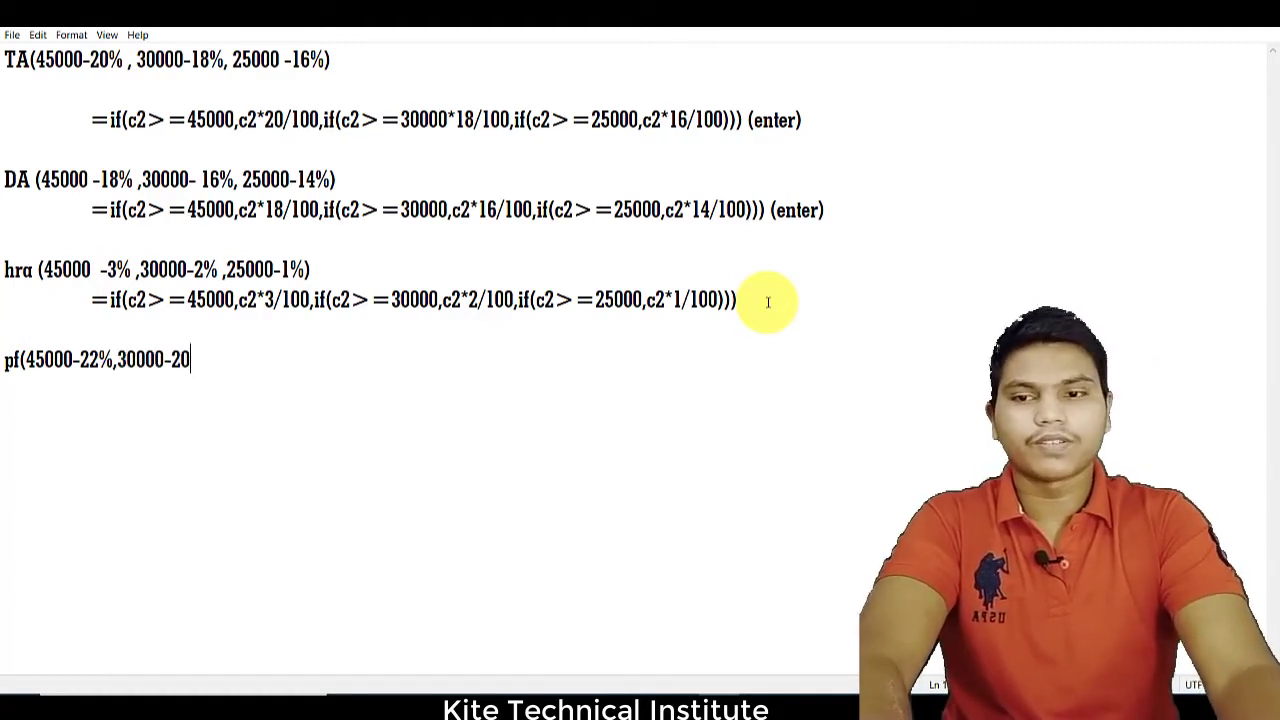
text(%,25000)
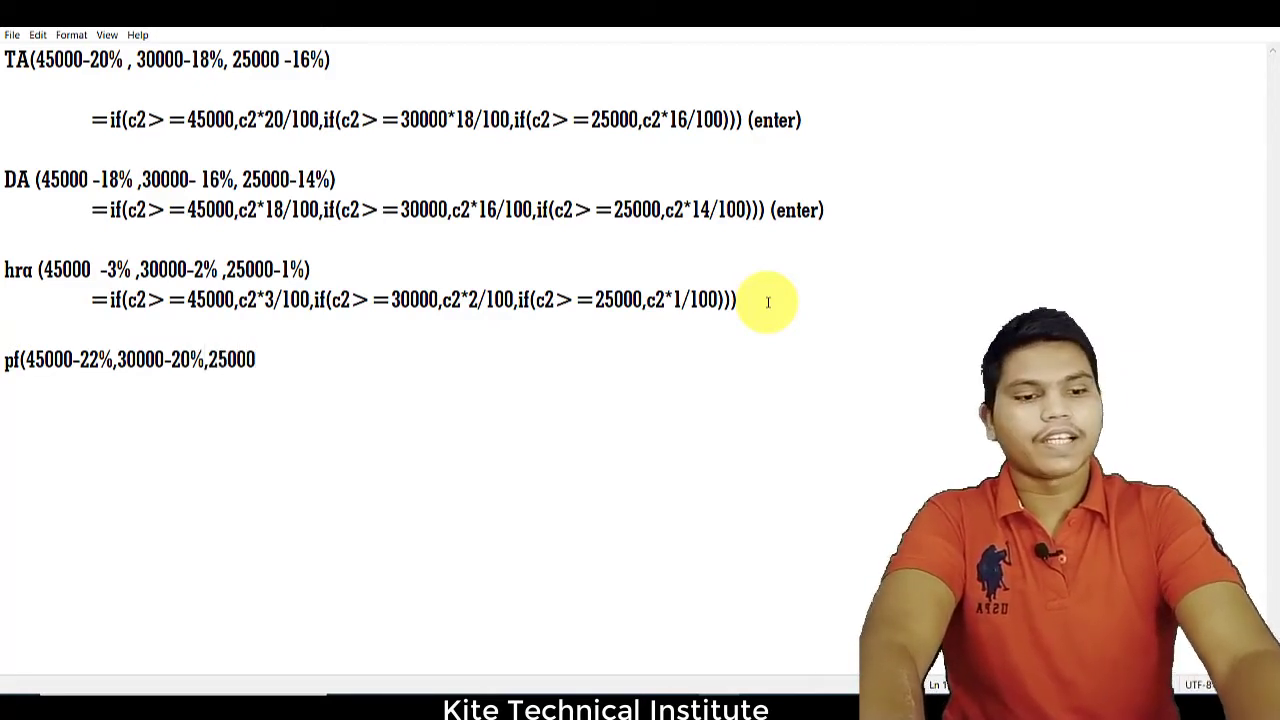
text(-18%)
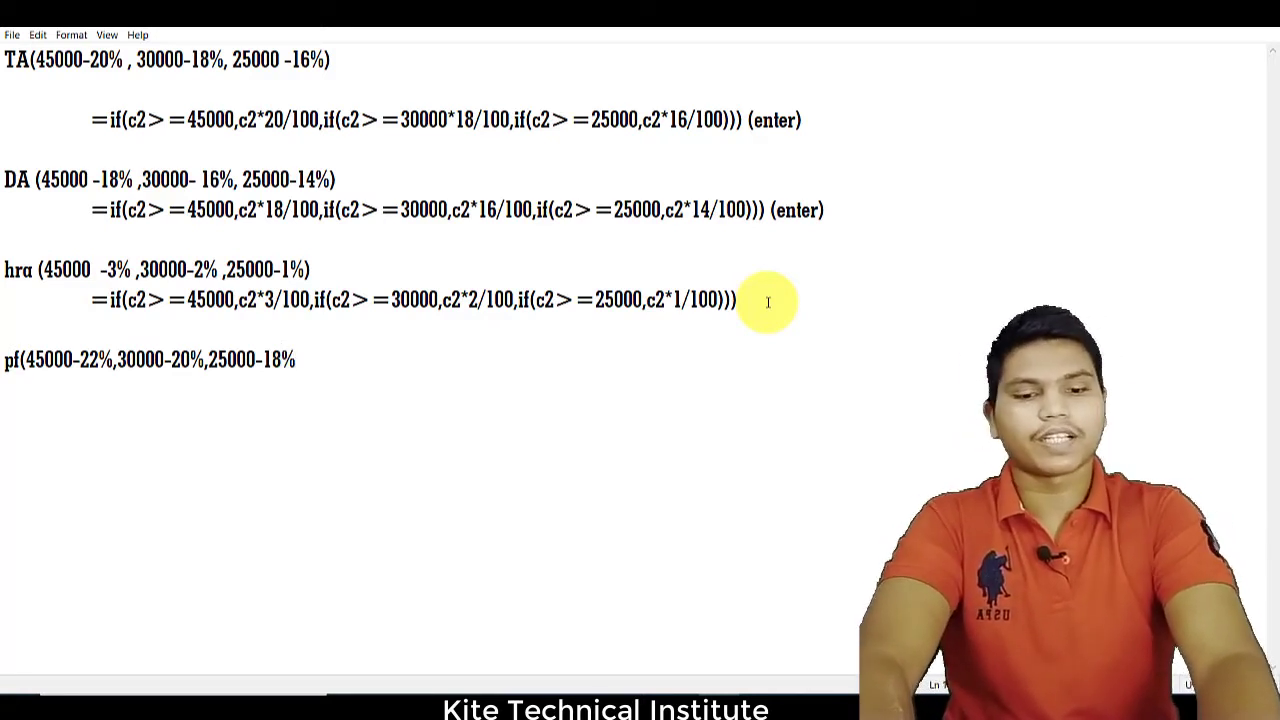
text())
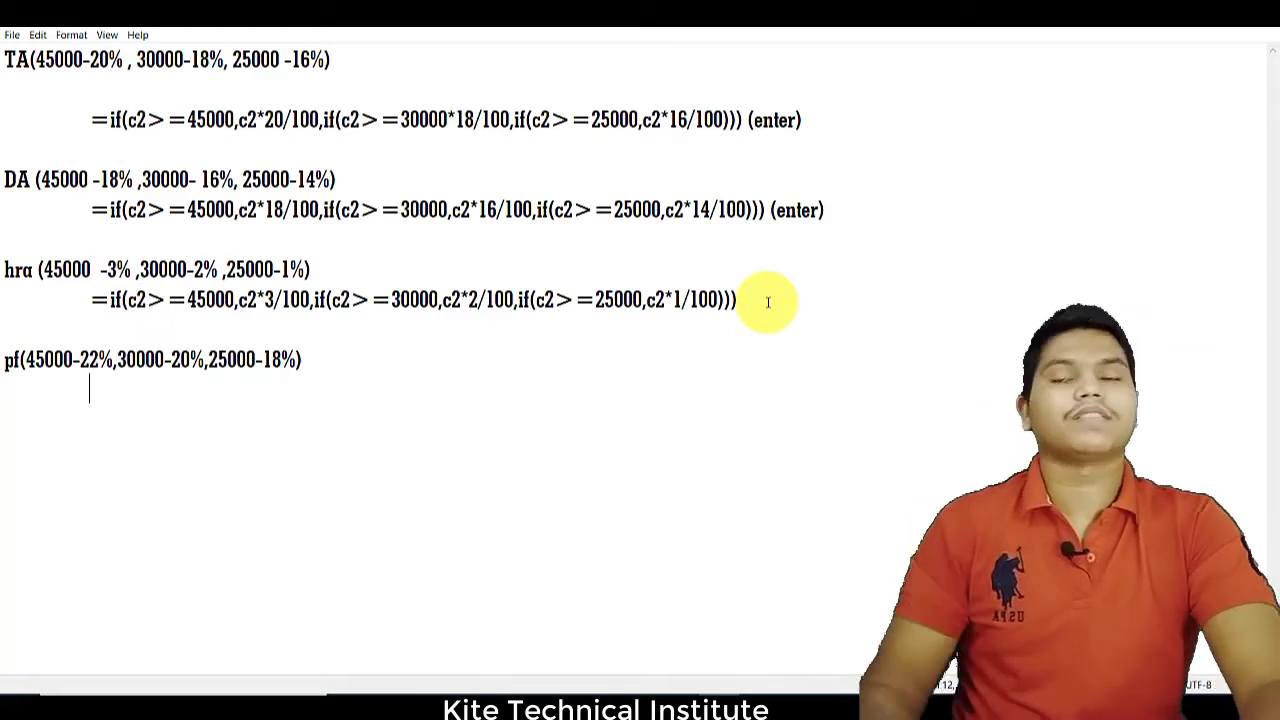
Step: Begin the pf formula under its heading with the 45000 condition: "=if(c2>=45000,c2*22/100,"
text(=)
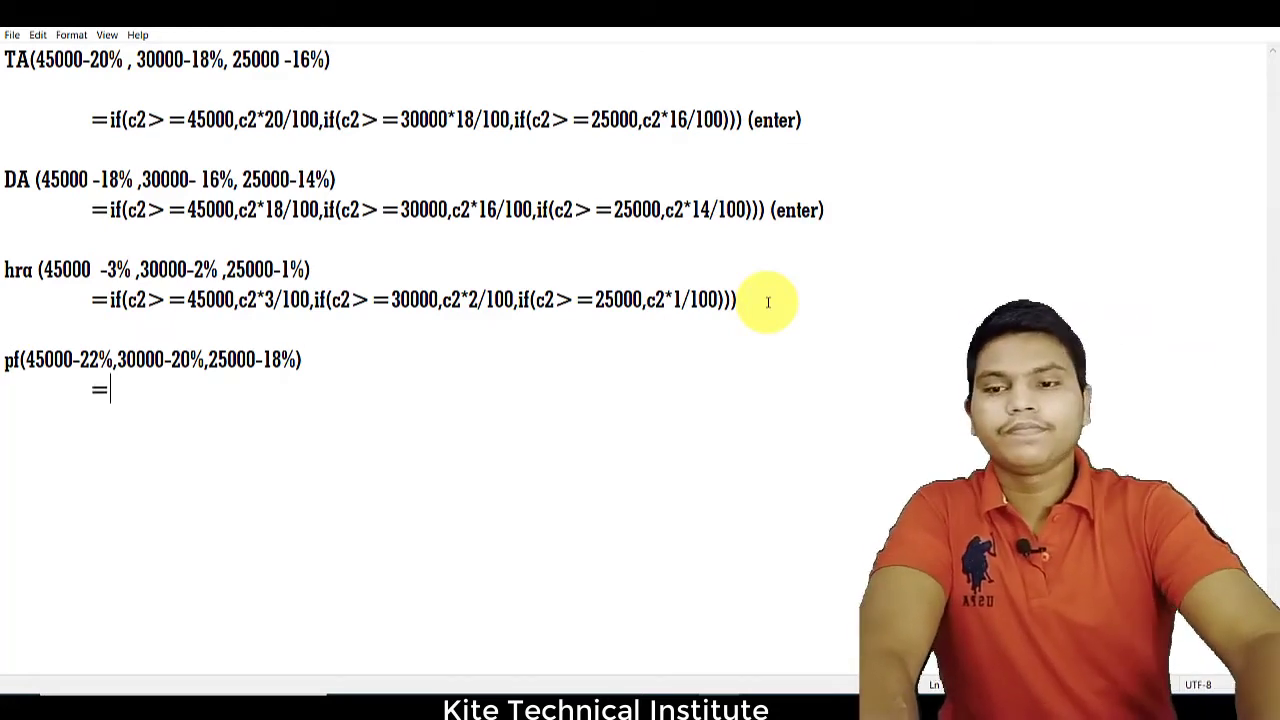
text(if()
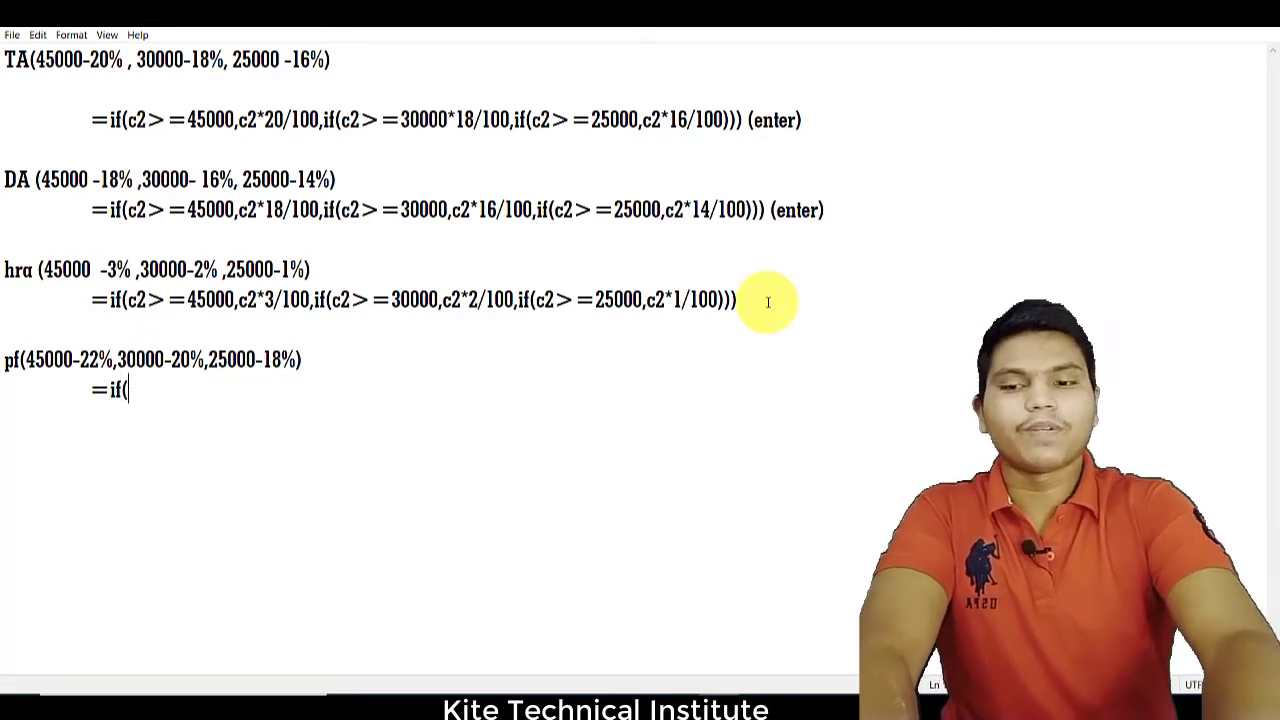
text(c2)
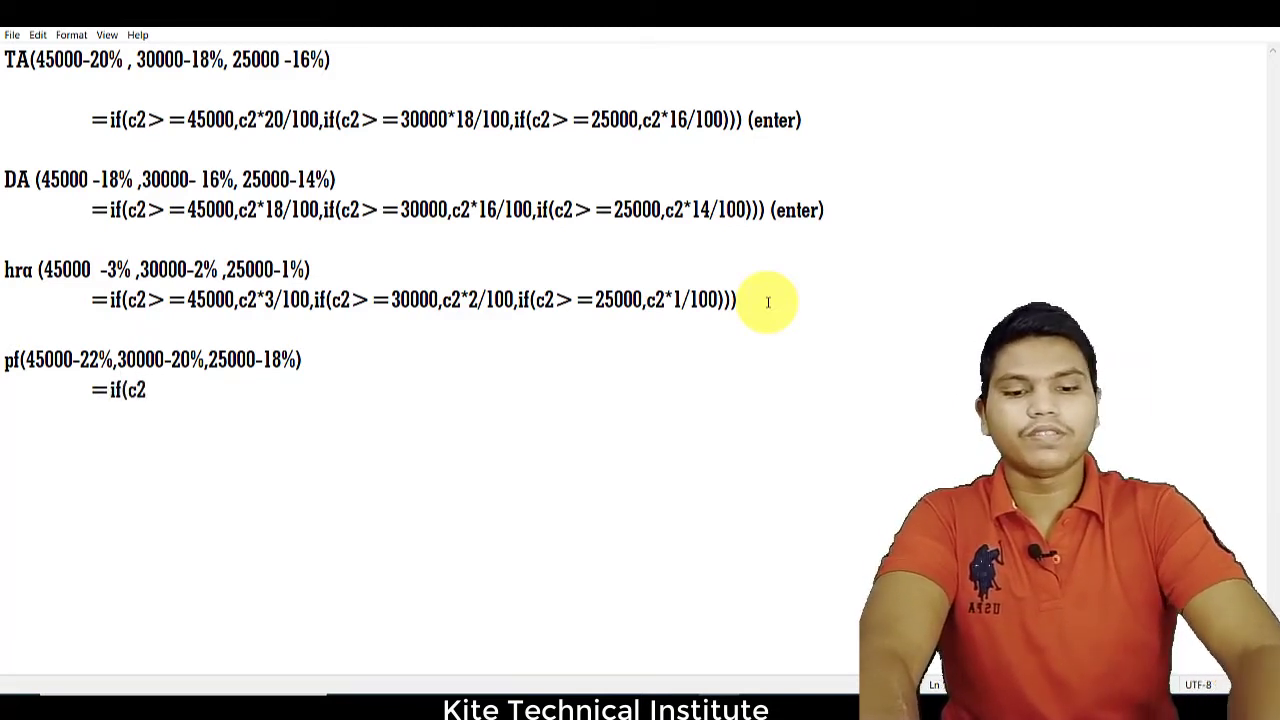
text(>=450)
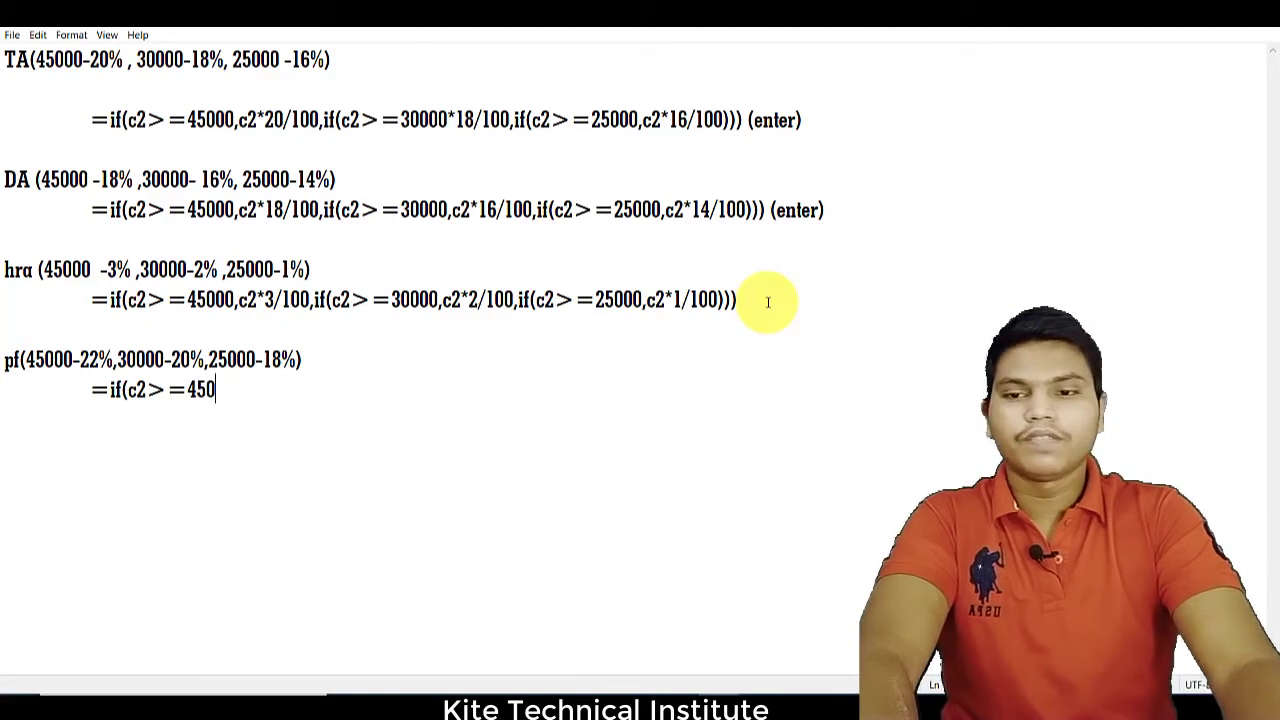
text(00,c2*22)
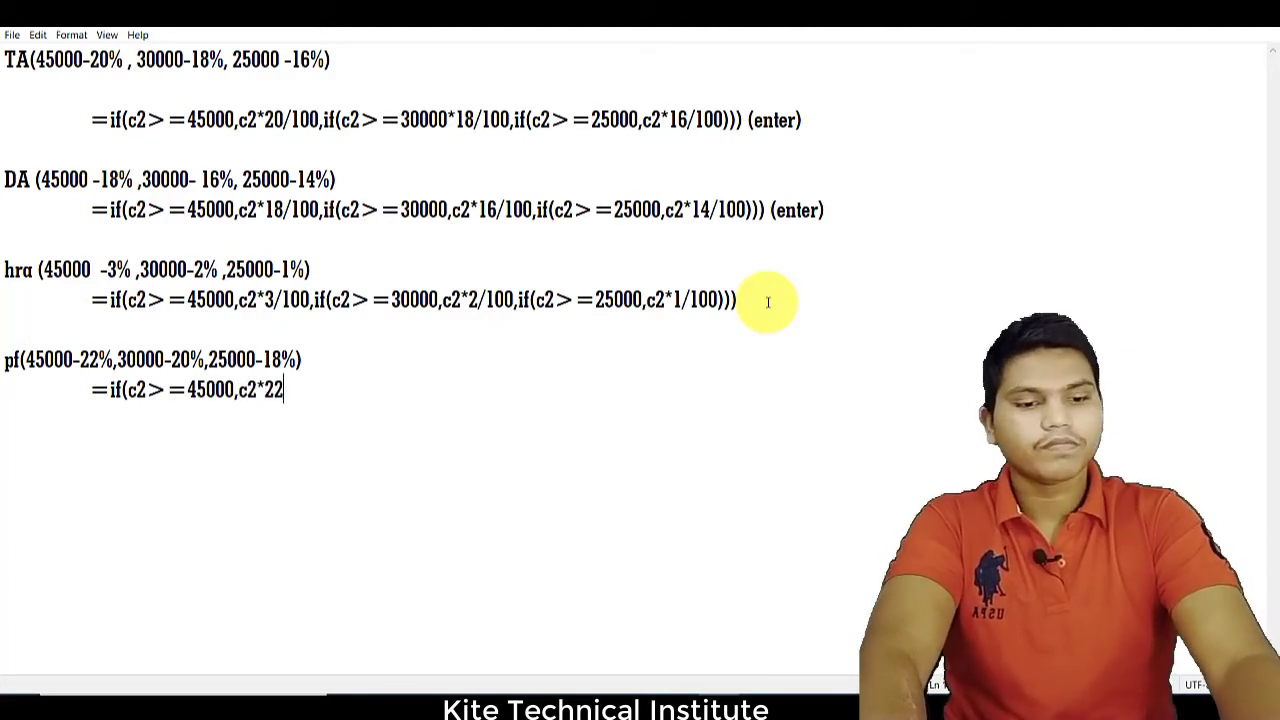
text(/100,)
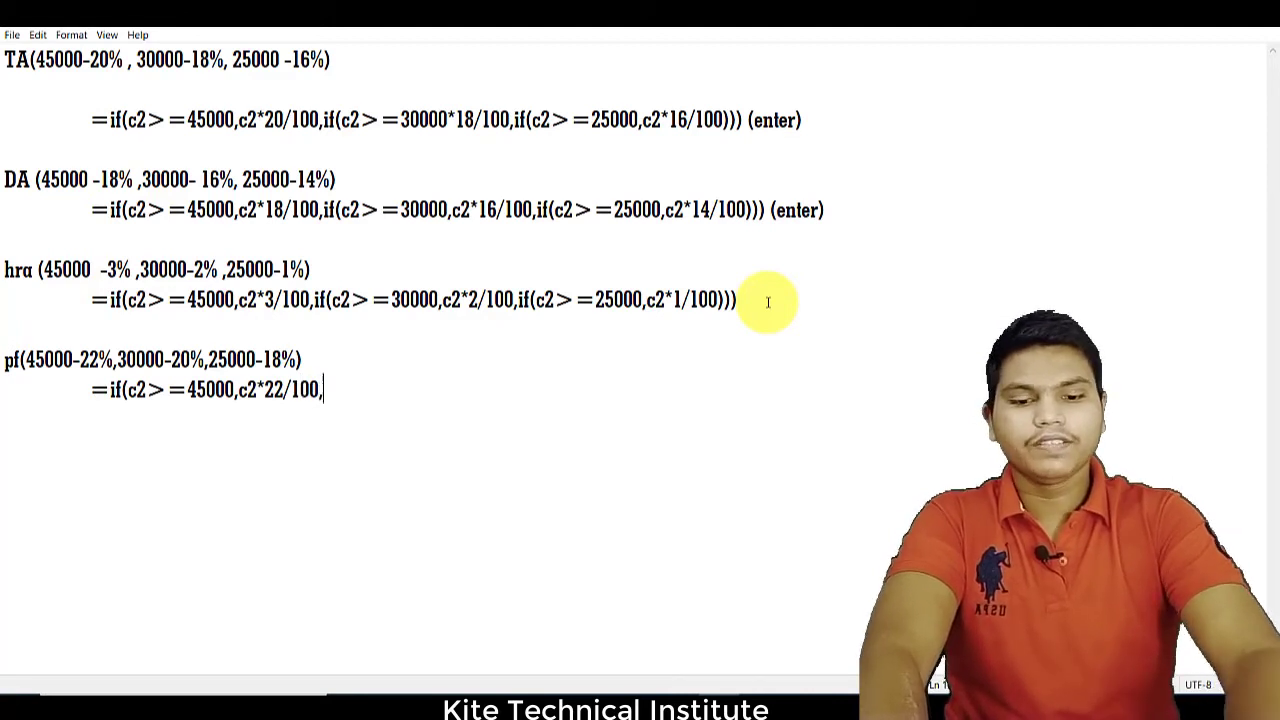
Step: Continue the pf formula with the nested 30000 condition "if(c2>=30000,c2*20/100,"
text(if(c2>=)
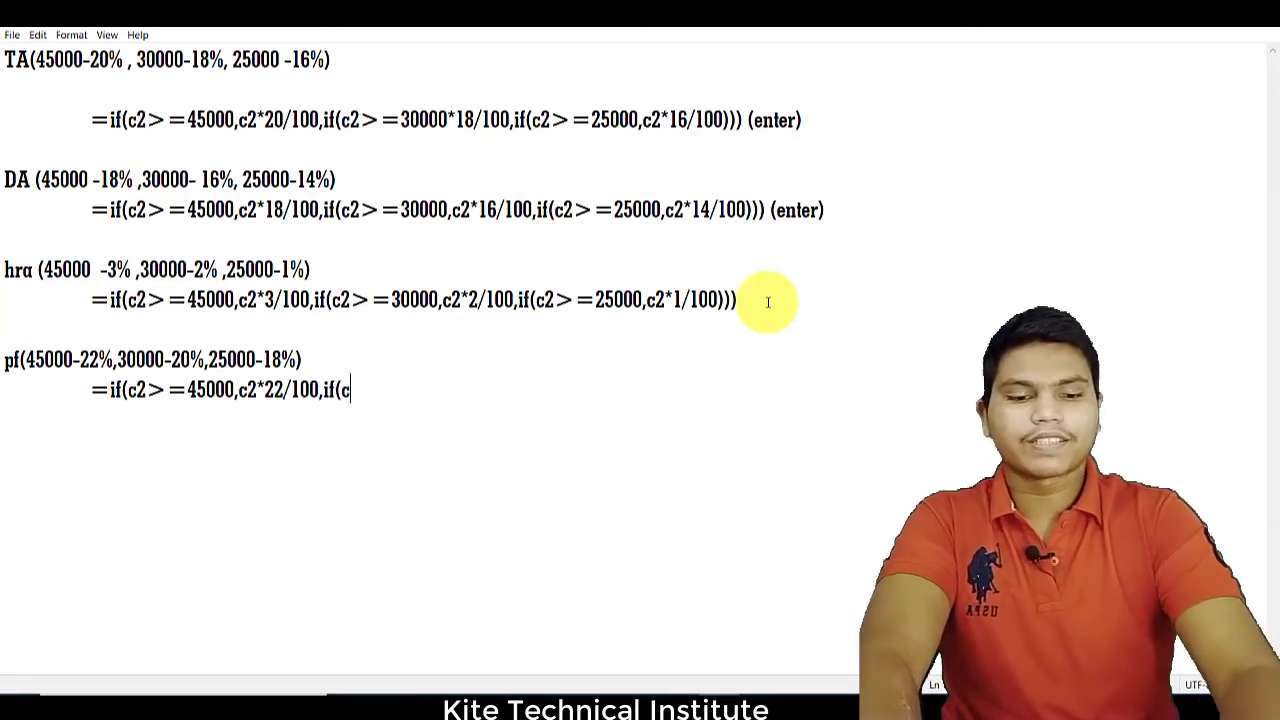
text(3)
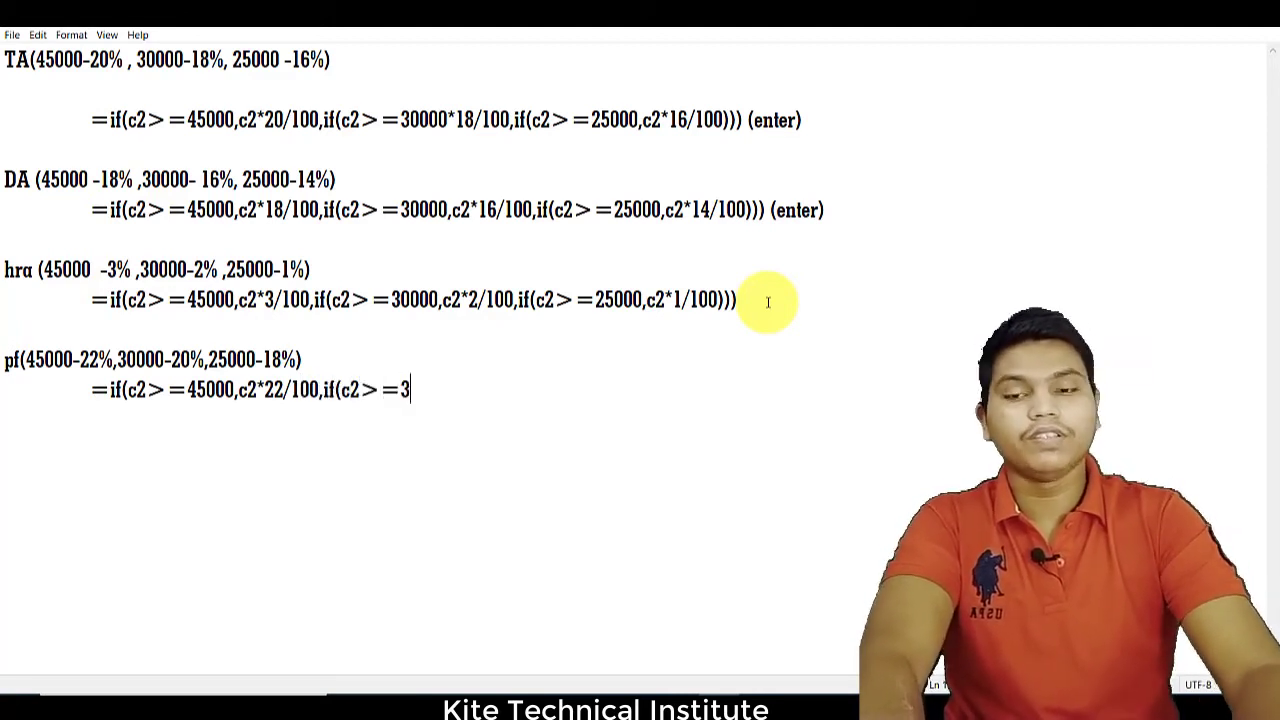
text(0000,c2*)
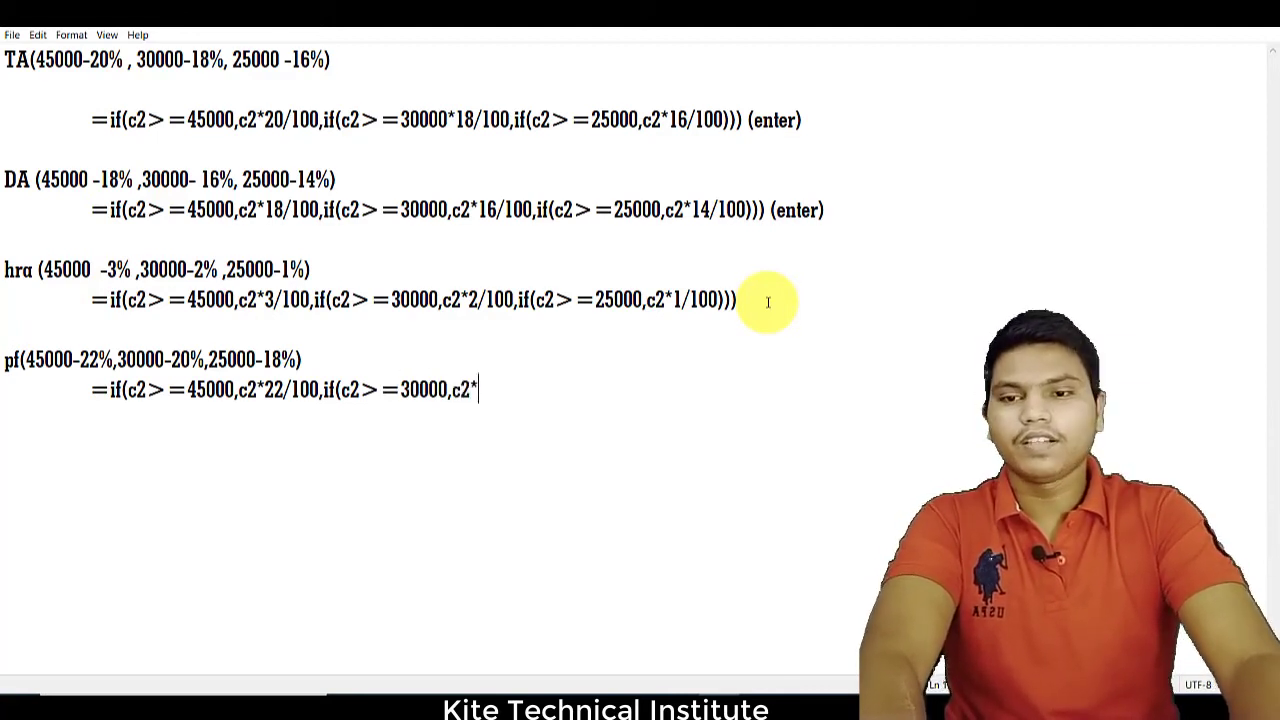
text(20/100)
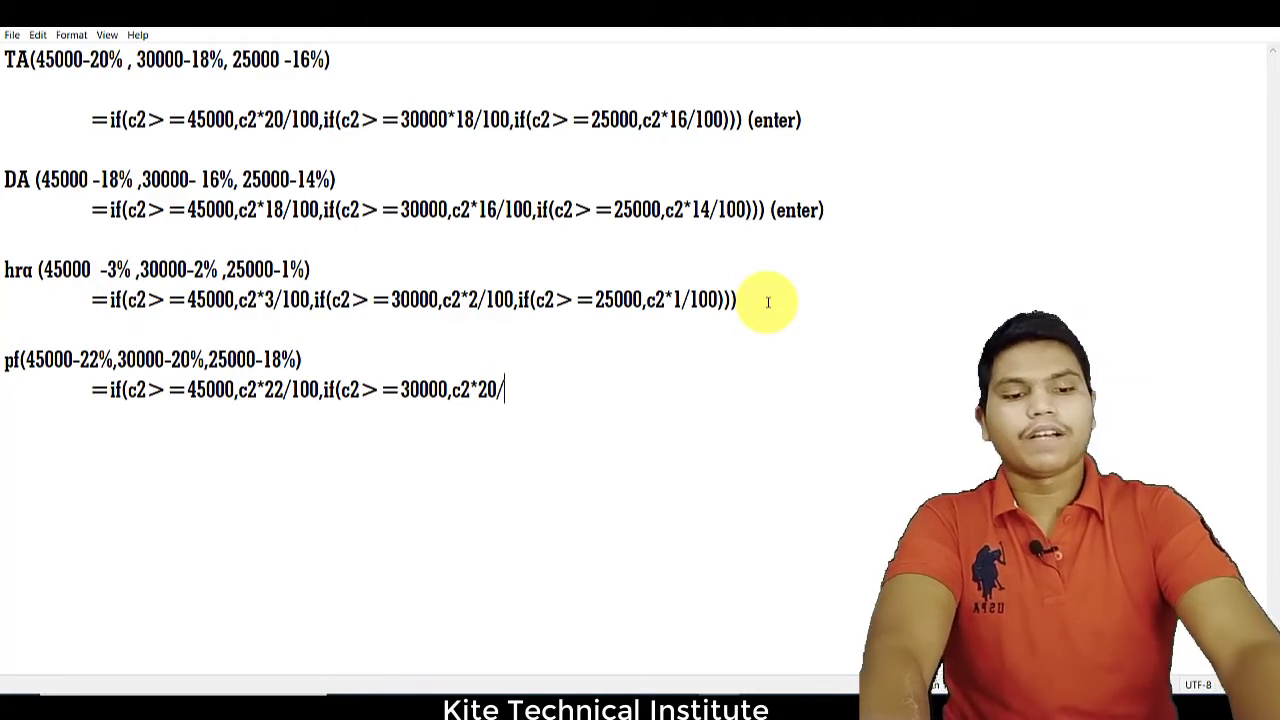
text(,)
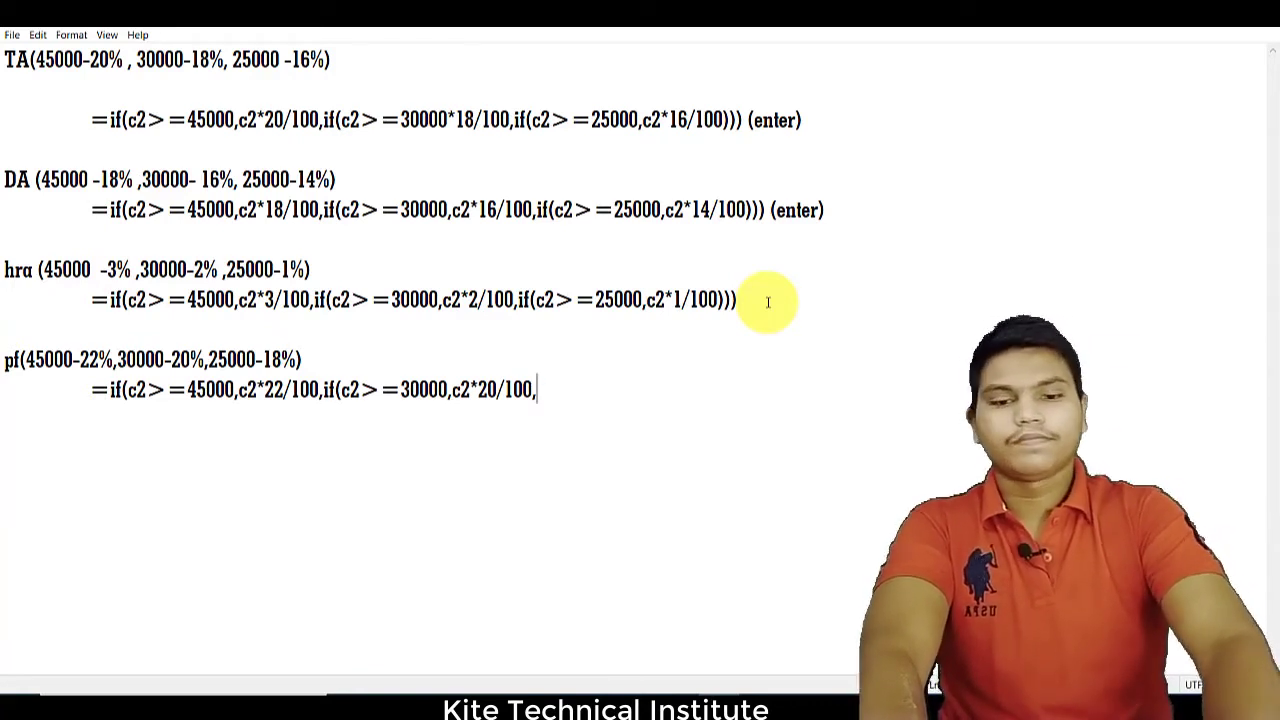
Step: Complete the pf formula with the 25000 condition and closing brackets: "if(c2>=25000,c2*18/100)))"
text(if)
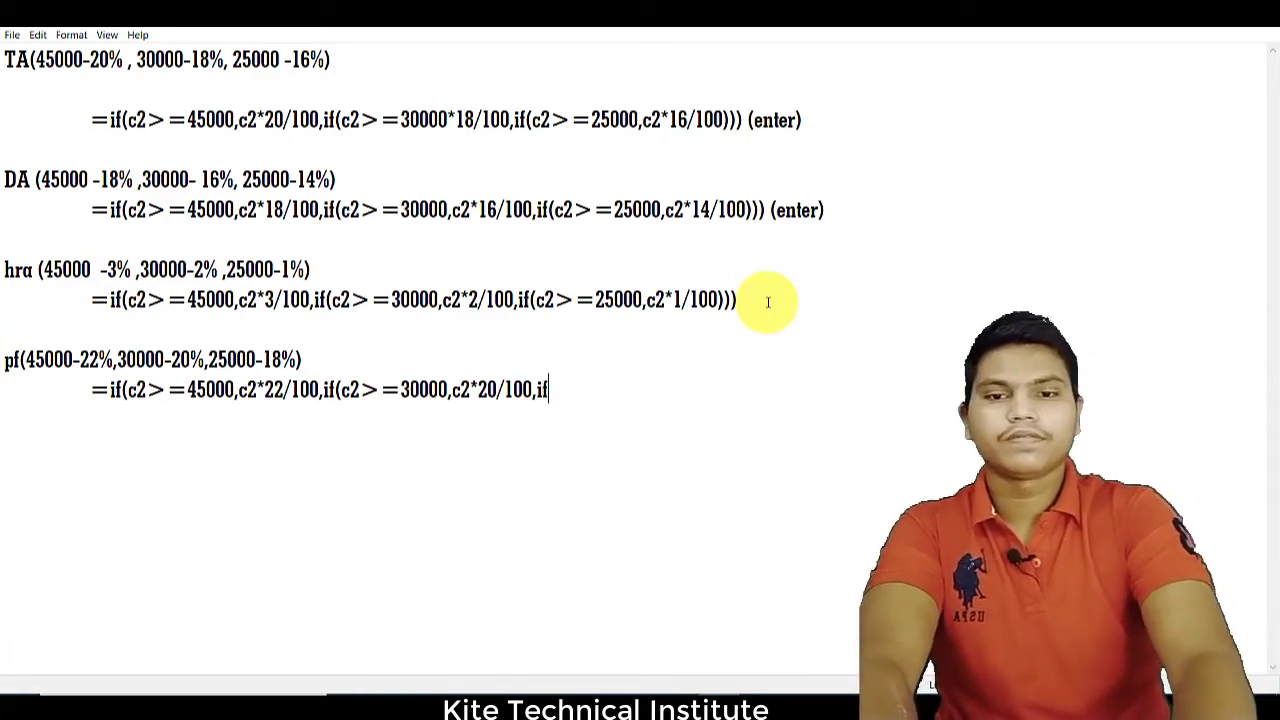
text((c2>)
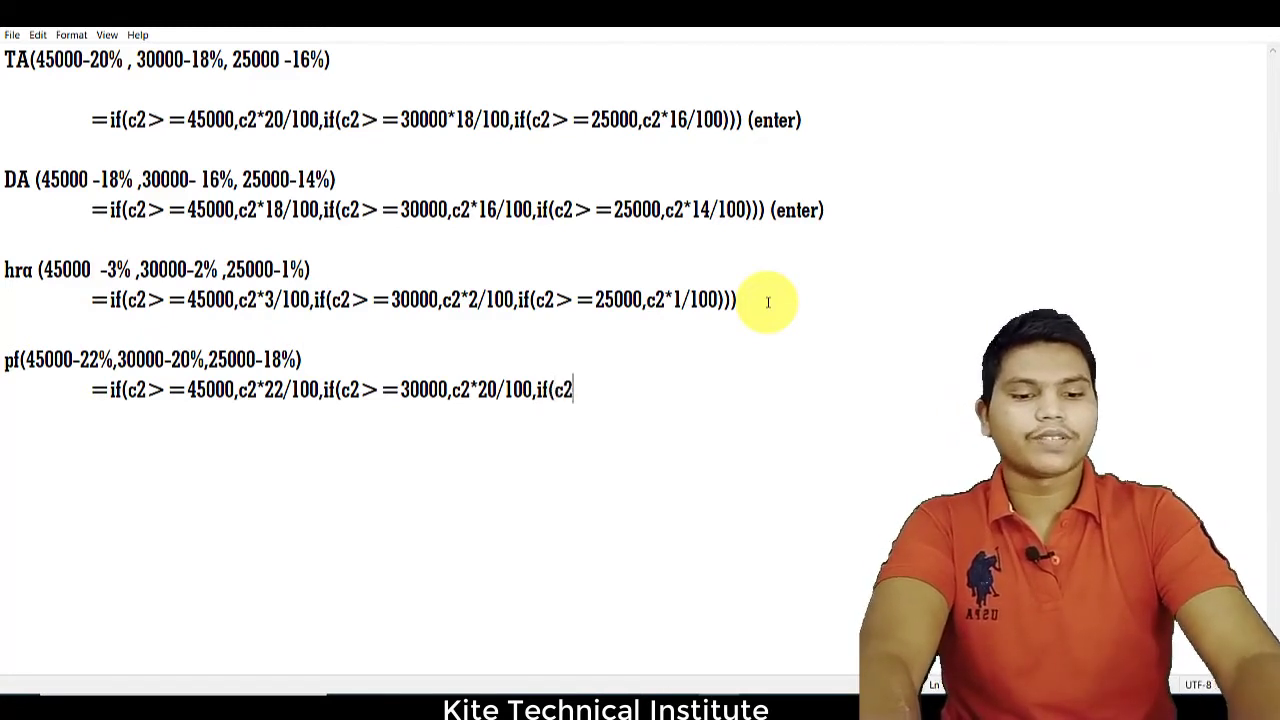
text(=25000,)
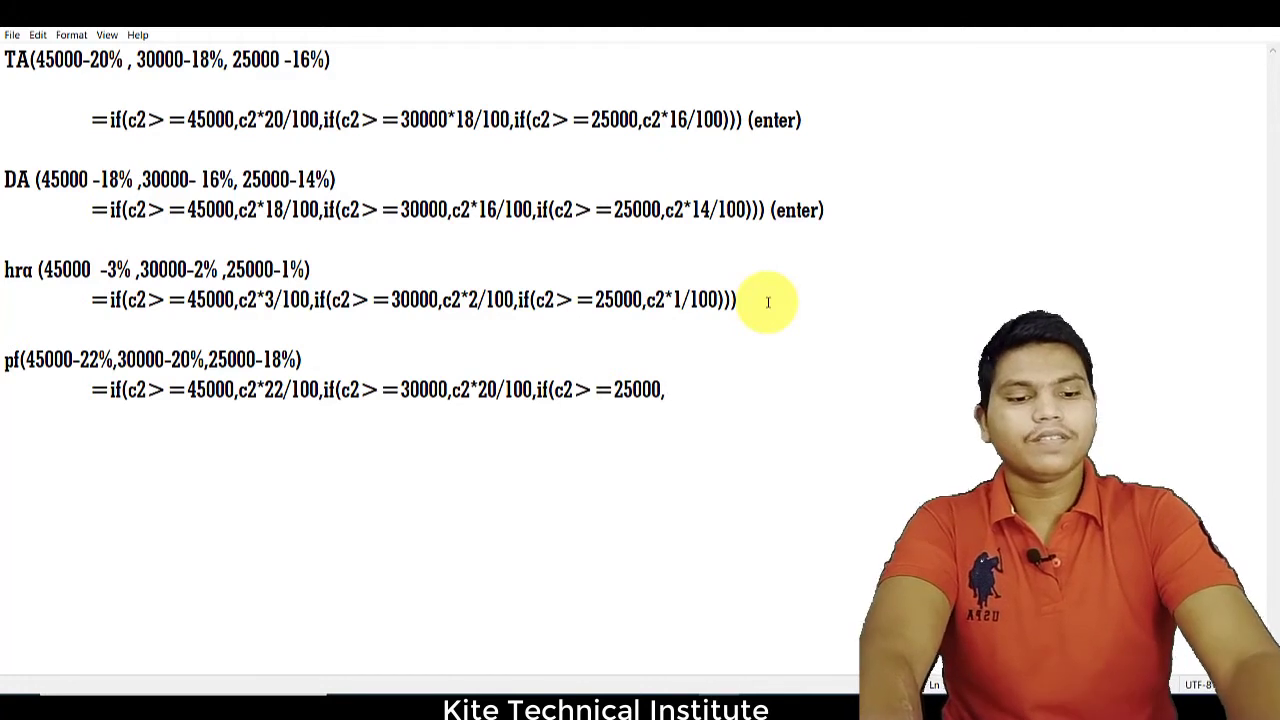
text(c2*)
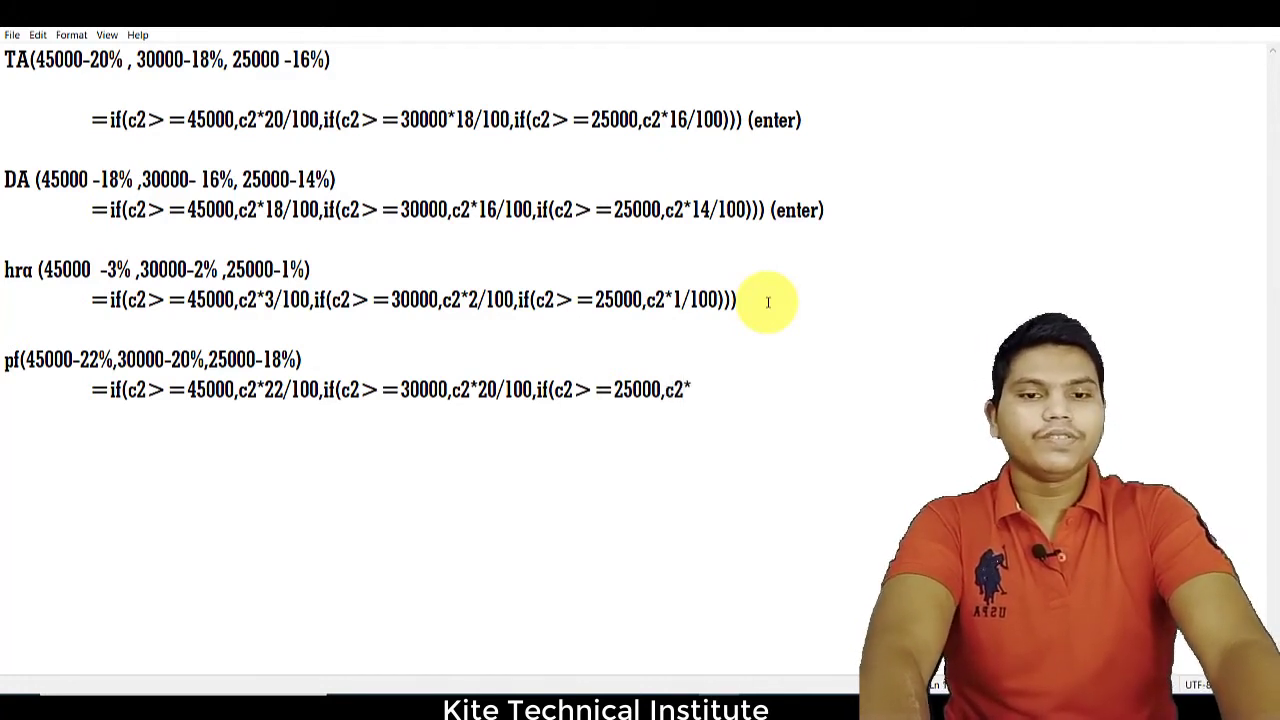
text(18/)
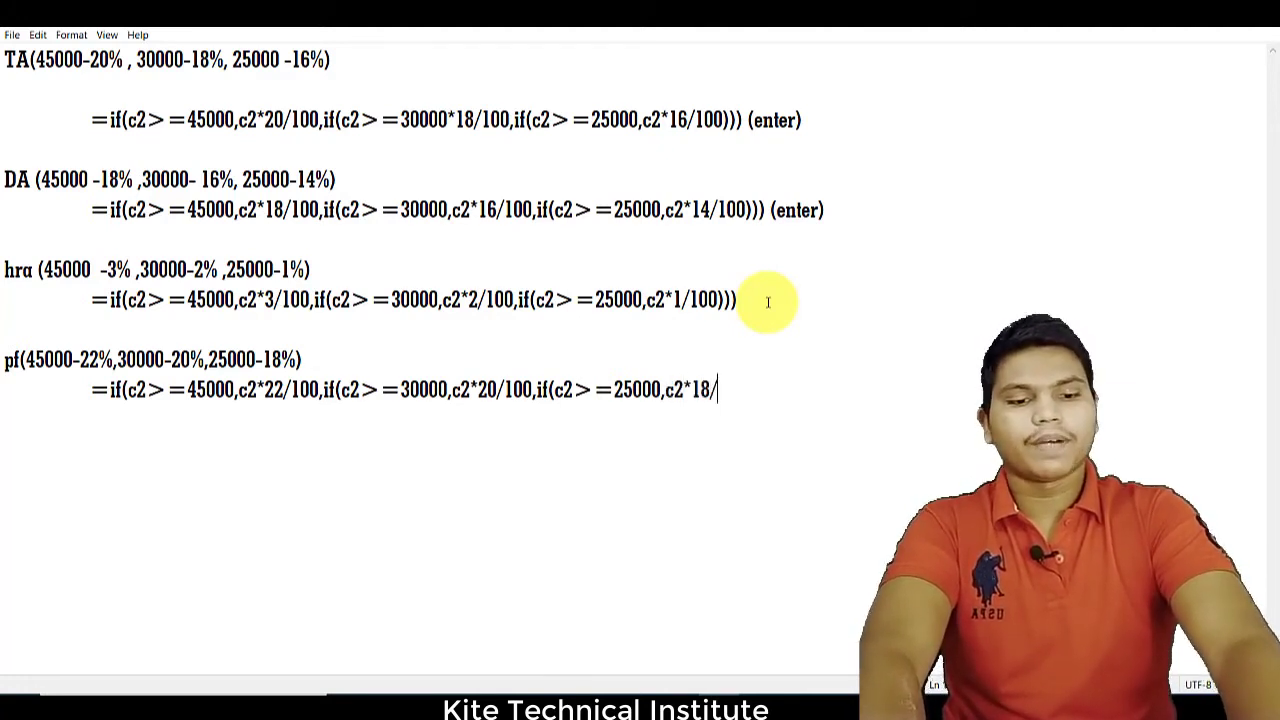
text(100))))
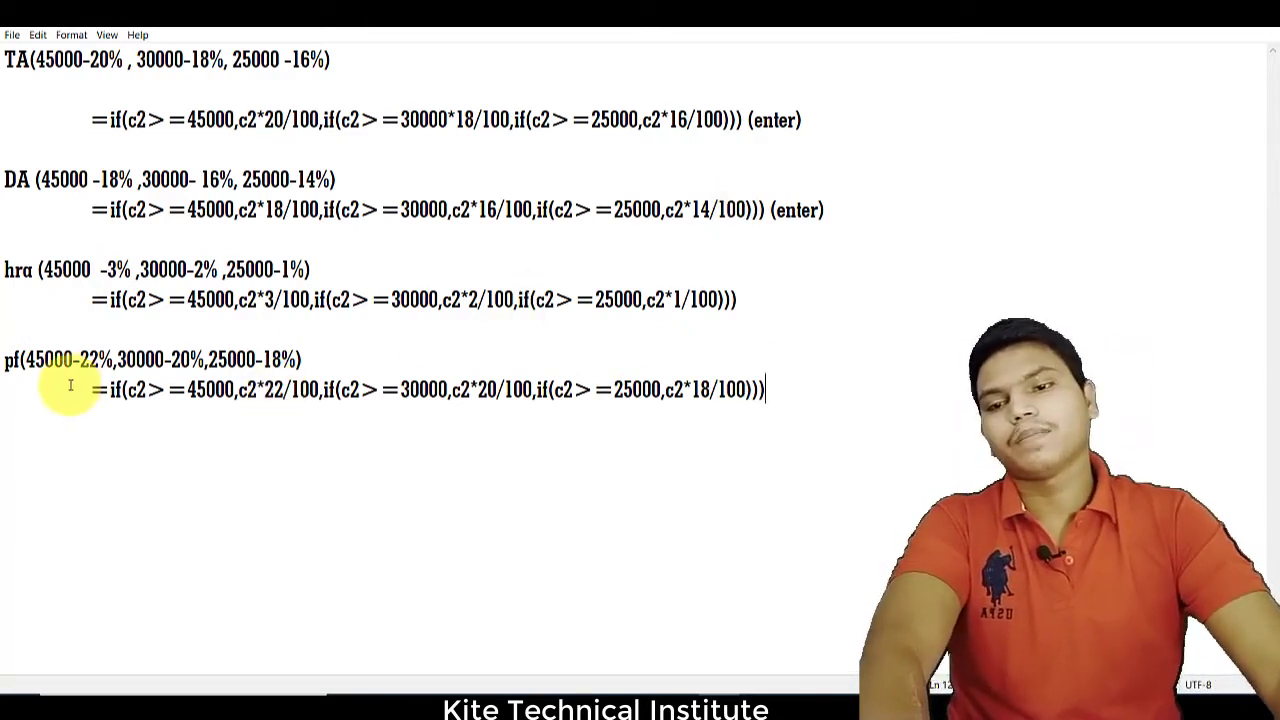
Step: Copy the completed pf formula from the notes into cell G2 of the Excel sheet, fill it down to row 13 and select H2
drag(91, 390, 771, 391)
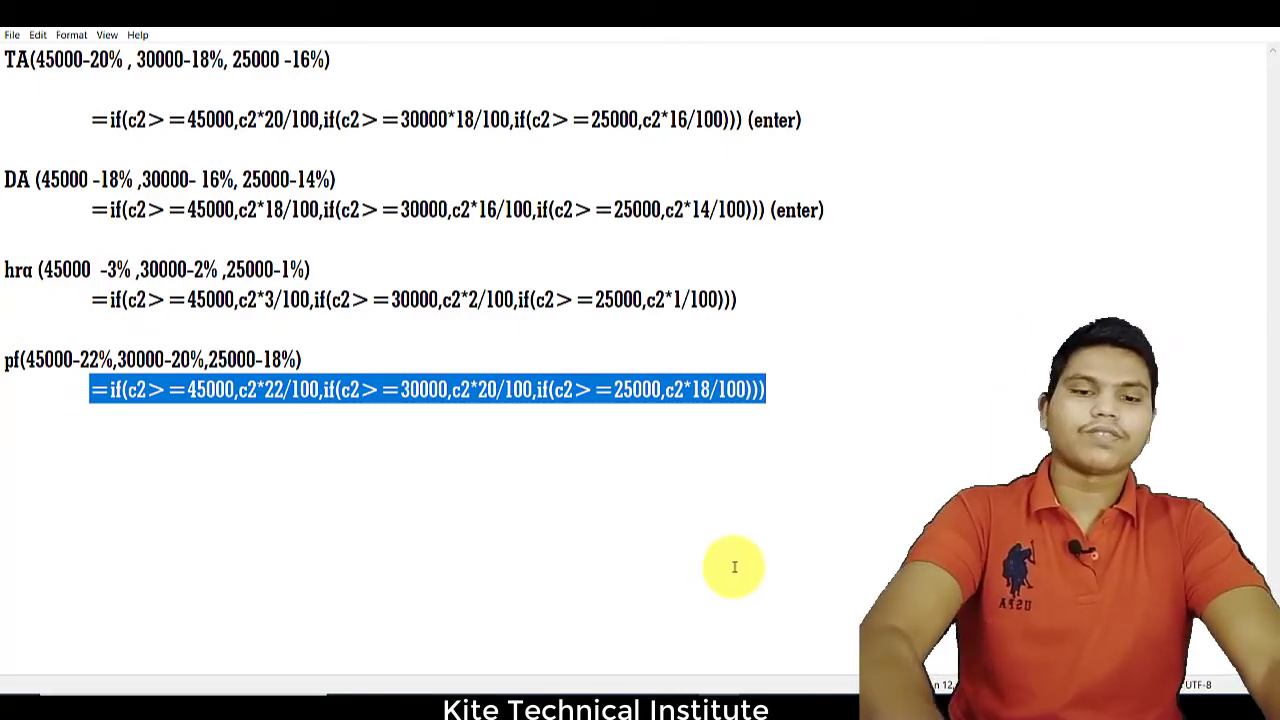
key(alt+Tab)
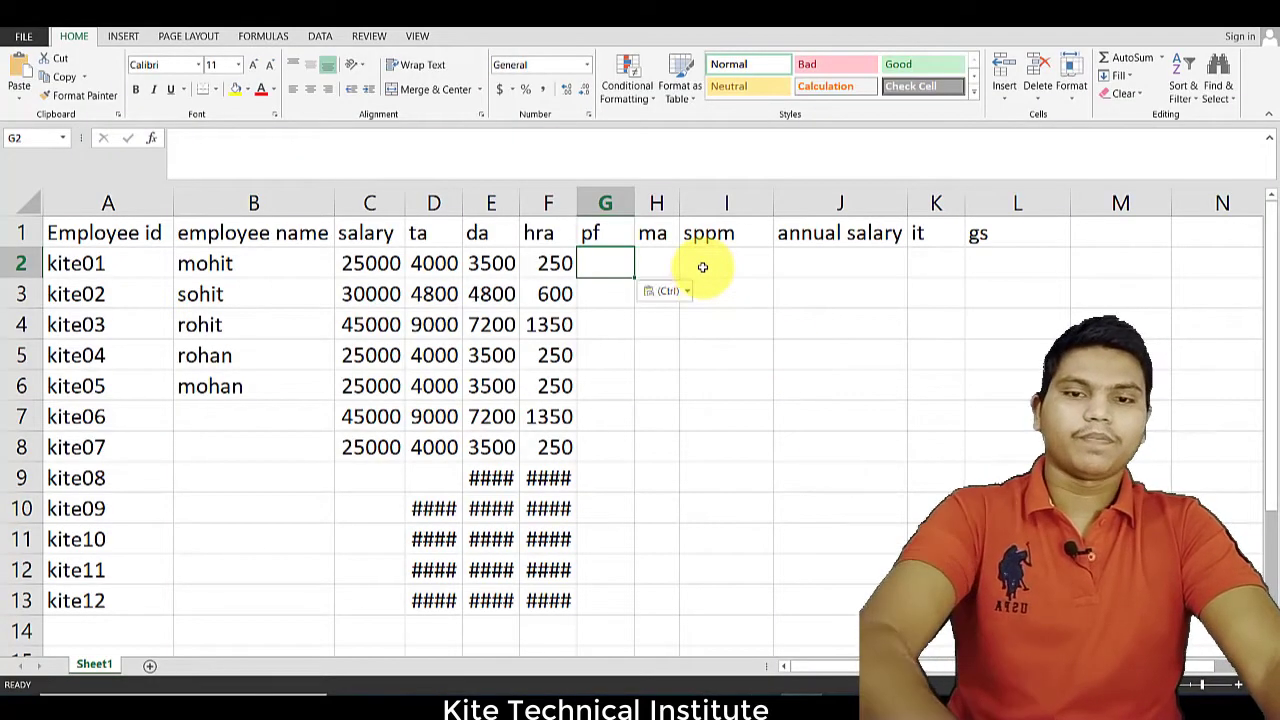
text(=IF(C2>=45000,C2*22/100,IF(C2>=30000,C2*20/100,IF(C2>=25000,C2*18/100))))
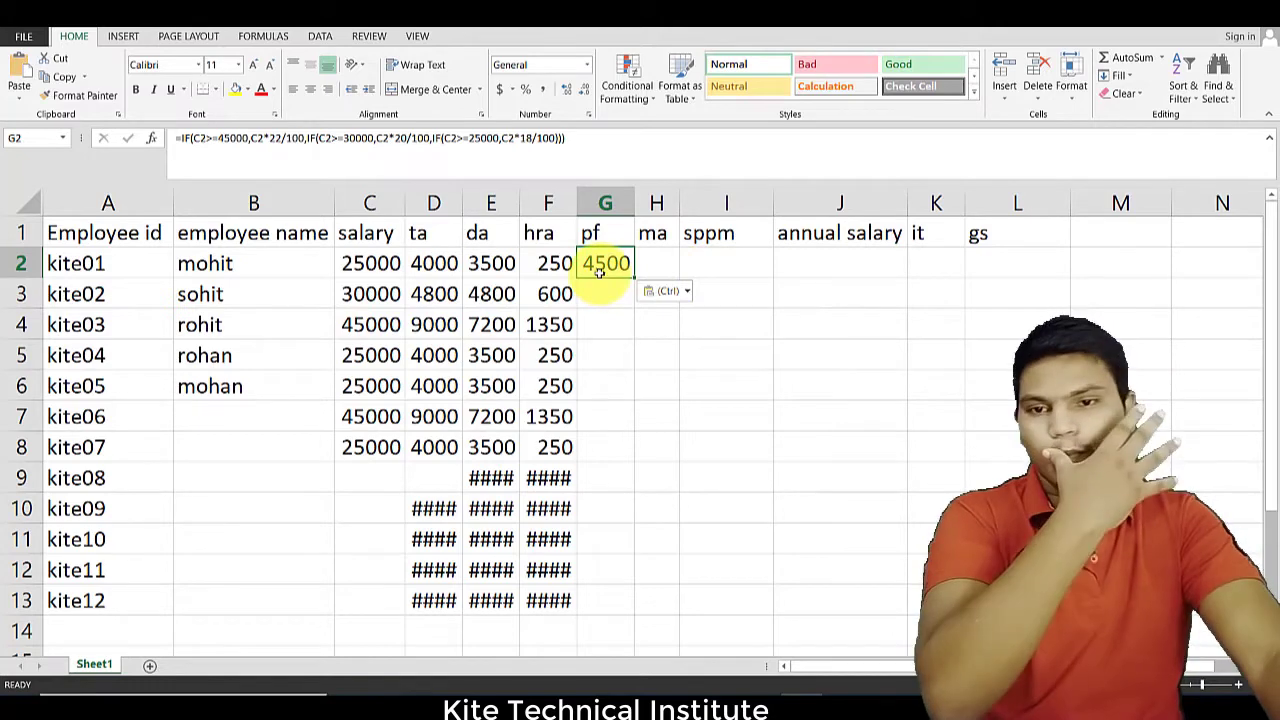
double_click(632, 278)
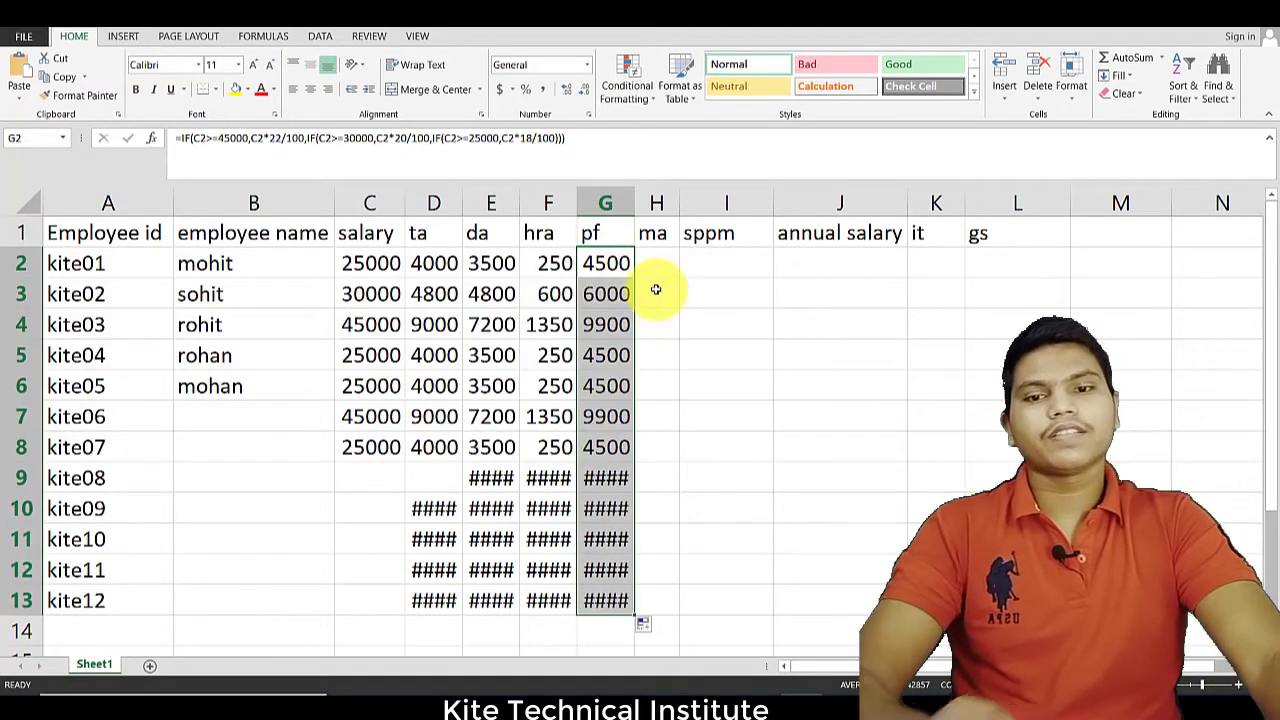
click(658, 290)
click(662, 266)
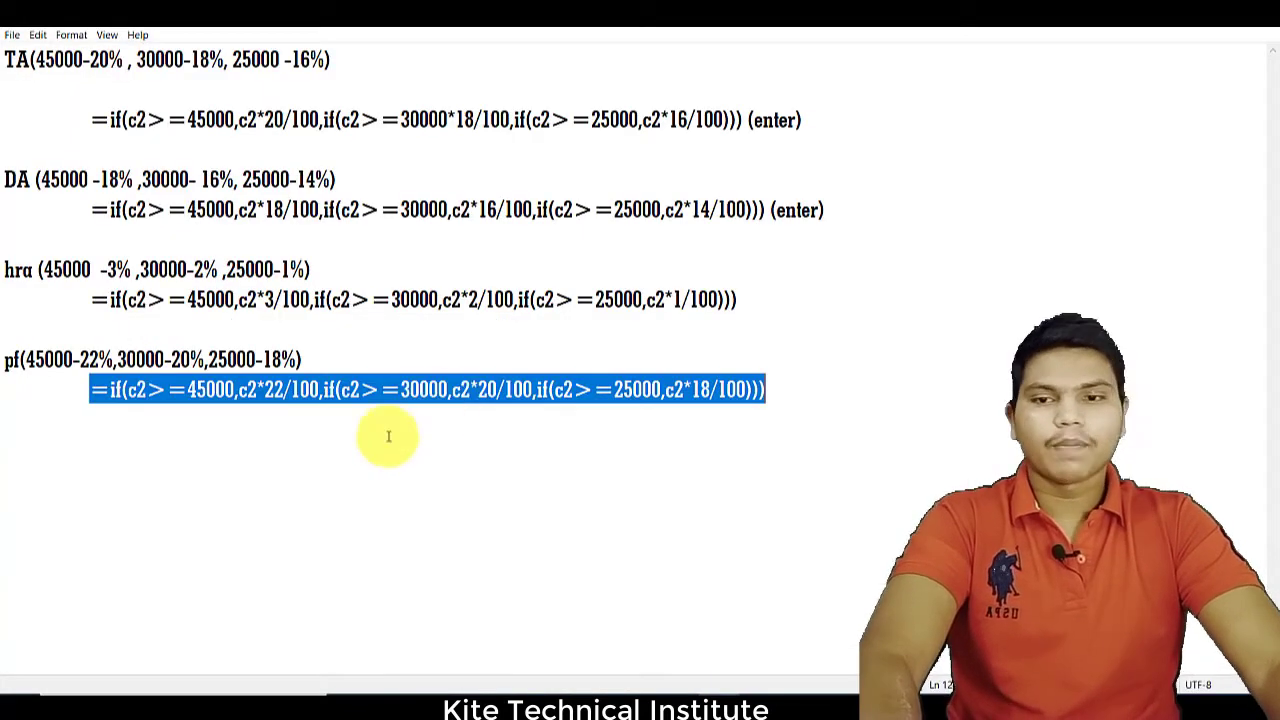
Step: Switch to the Notepad notes and start the ma heading on the line below the pf formula with "ma(45000-2.5%"
click(747, 689)
click(11, 463)
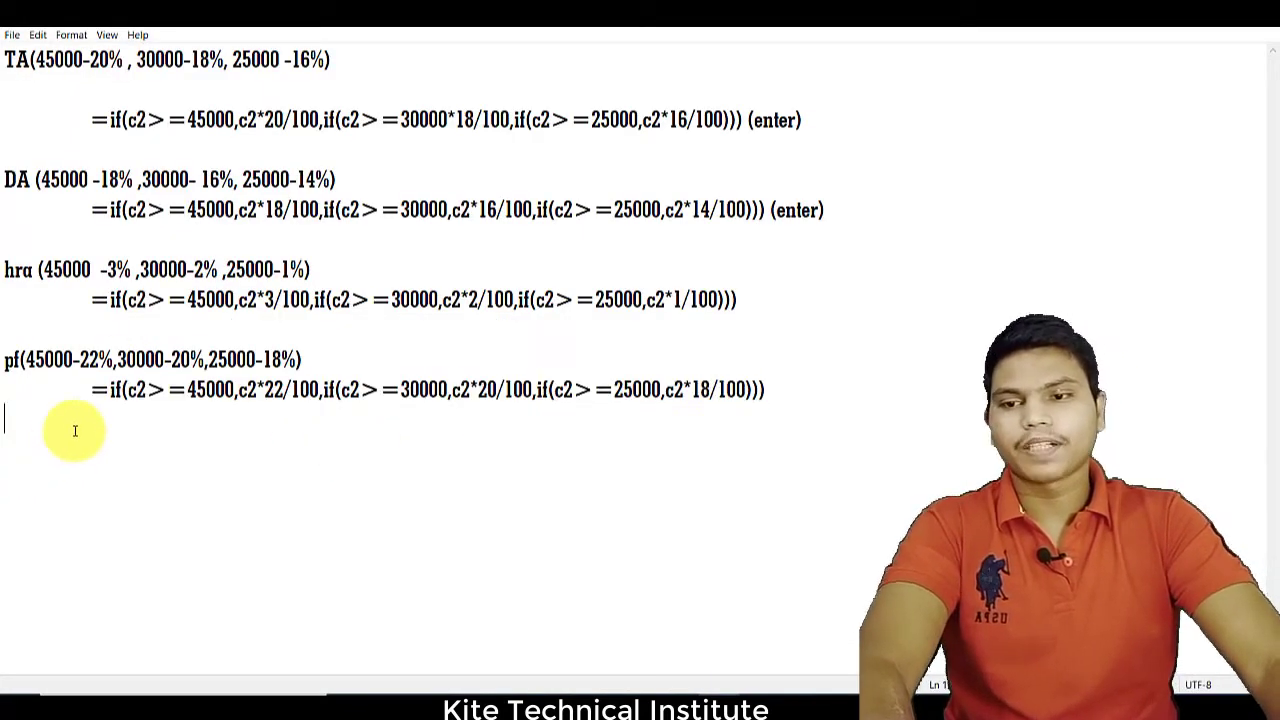
text(ma()
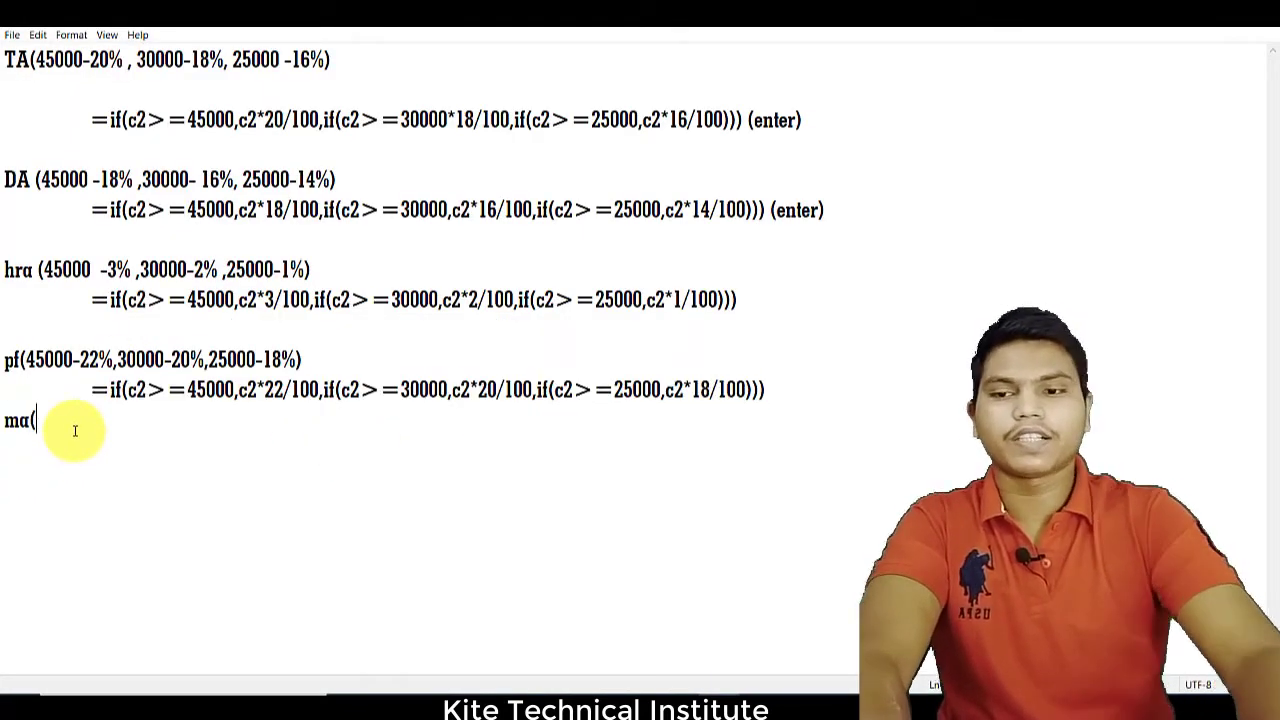
text(2.5)
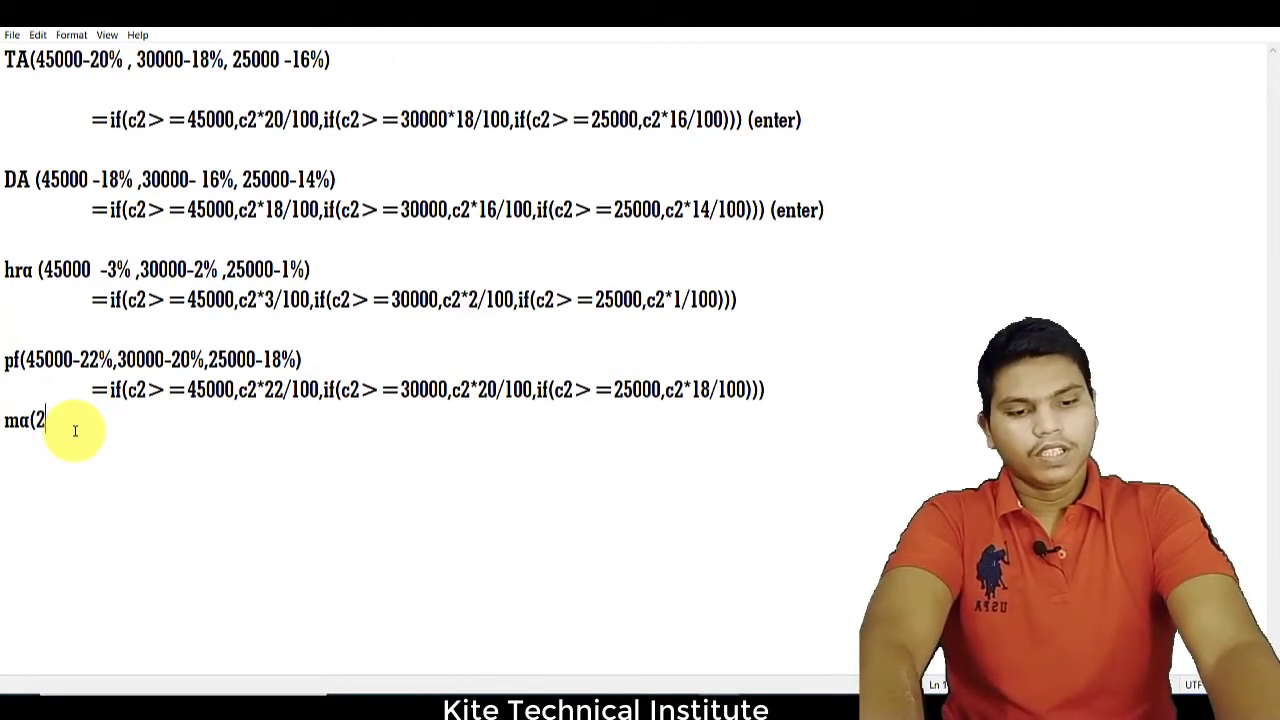
key(BackSpace)
key(BackSpace)
key(BackSpace)
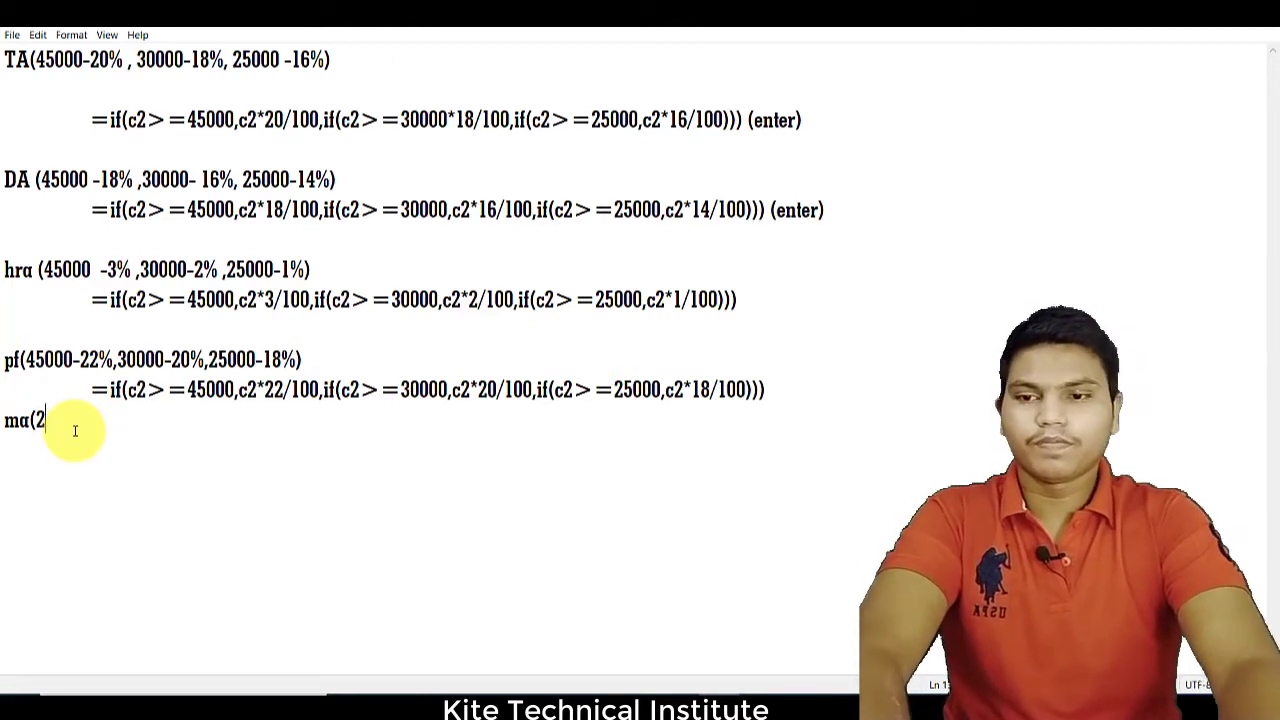
text(45000)
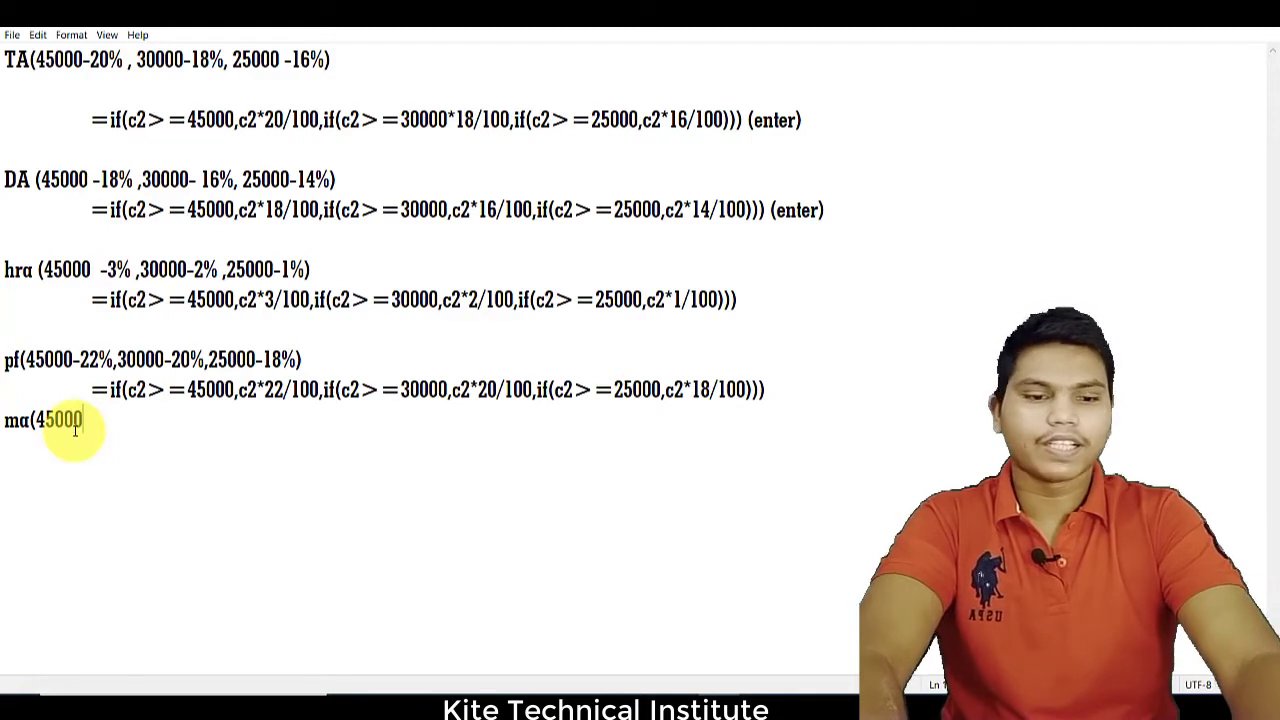
text(-2.)
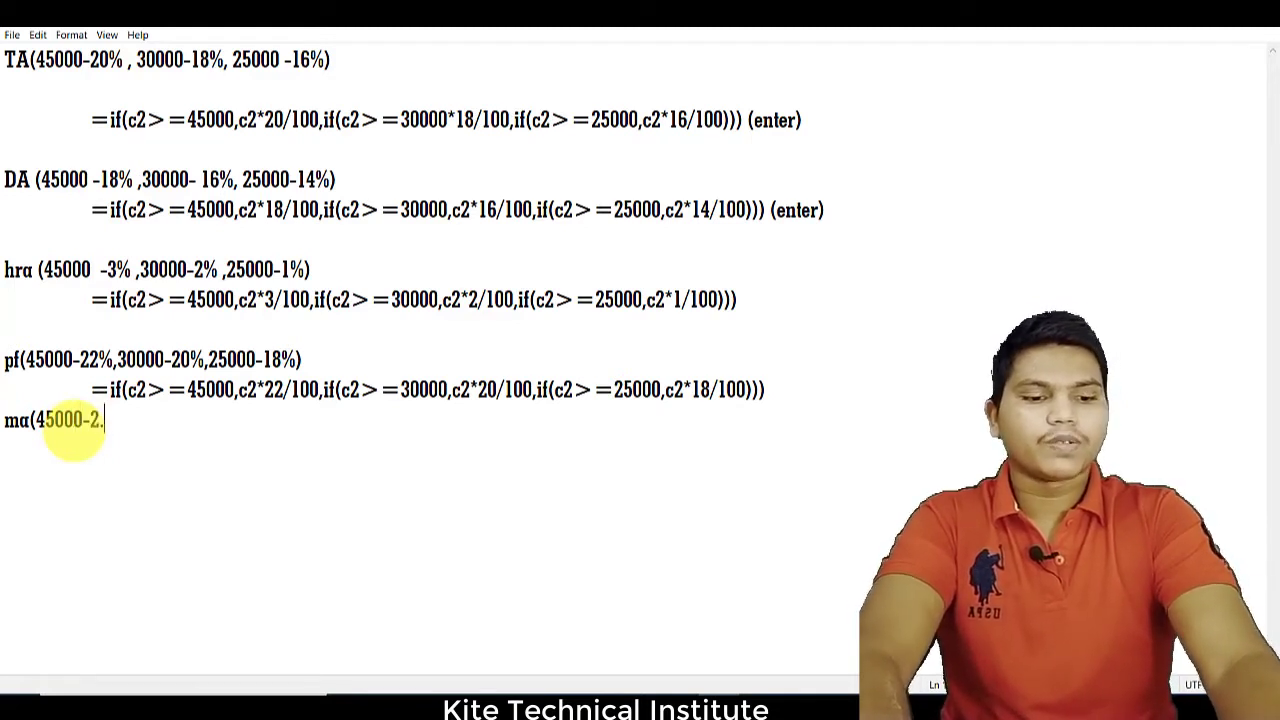
text(5%)
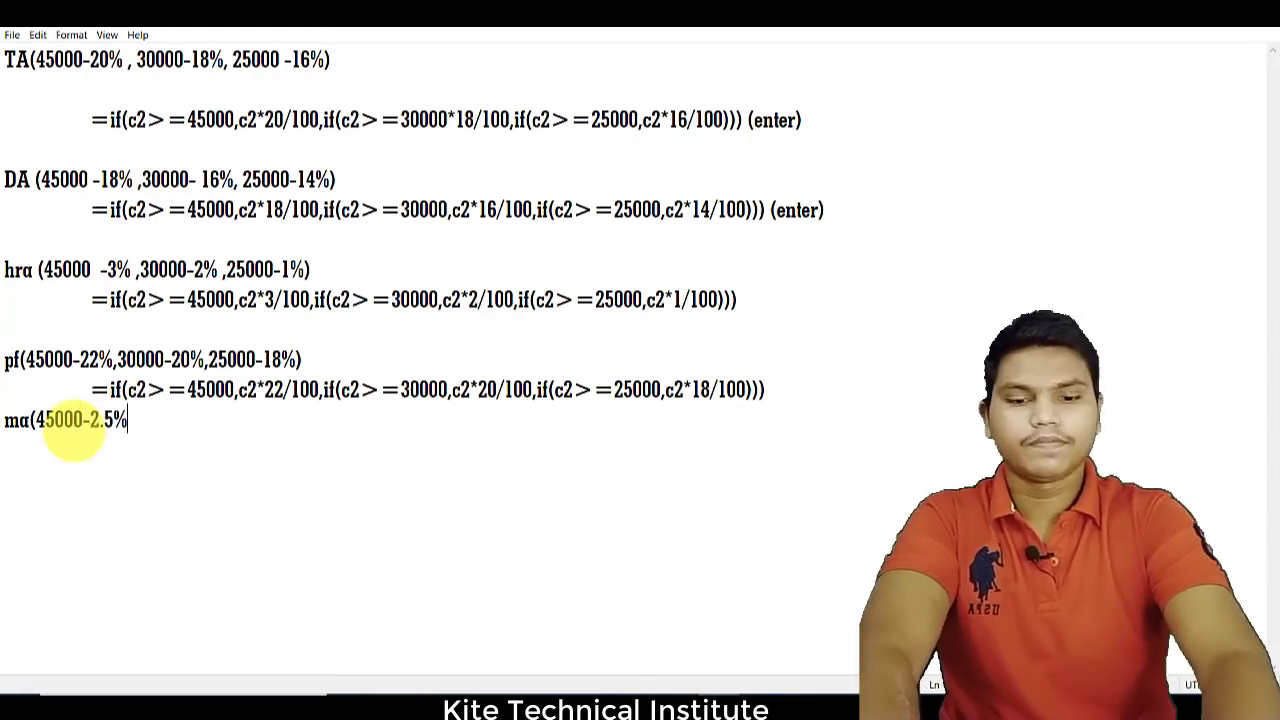
Step: Continue the ma heading with the 30000 salary level at 2%: ", 30000-2%"
text(, 30000)
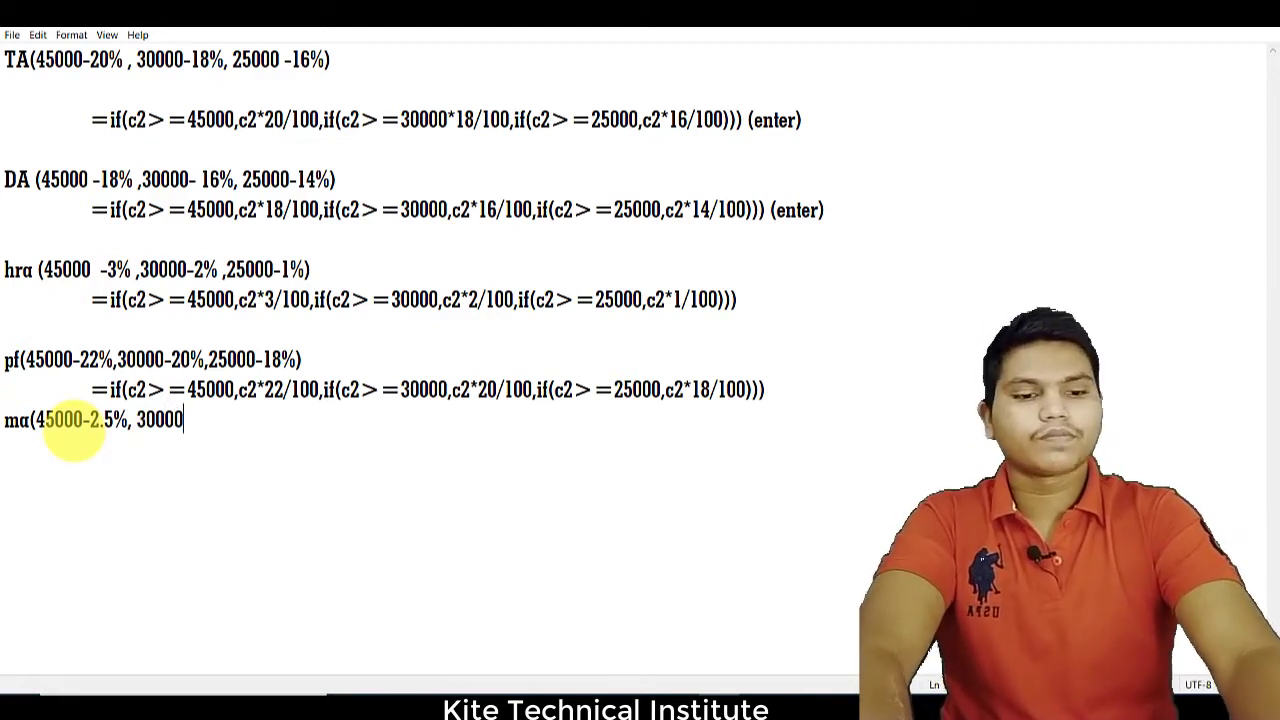
text(-2.0)
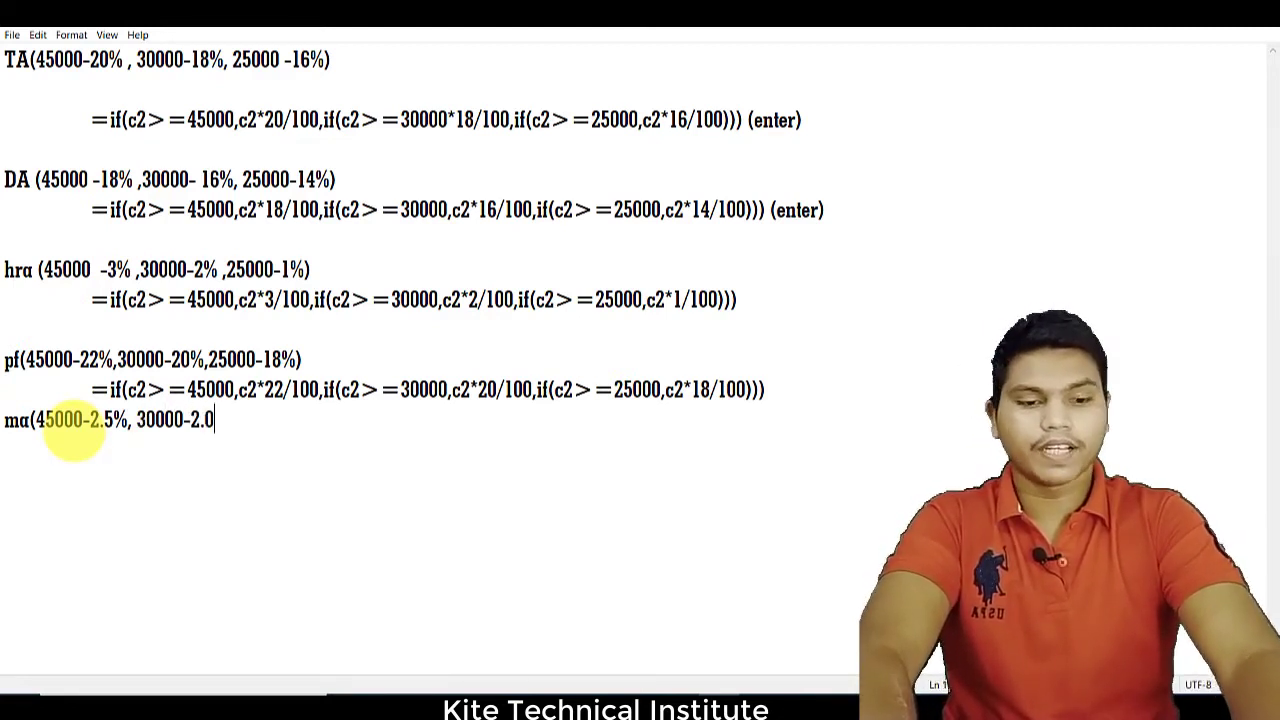
key(BackSpace)
key(BackSpace)
text(%)
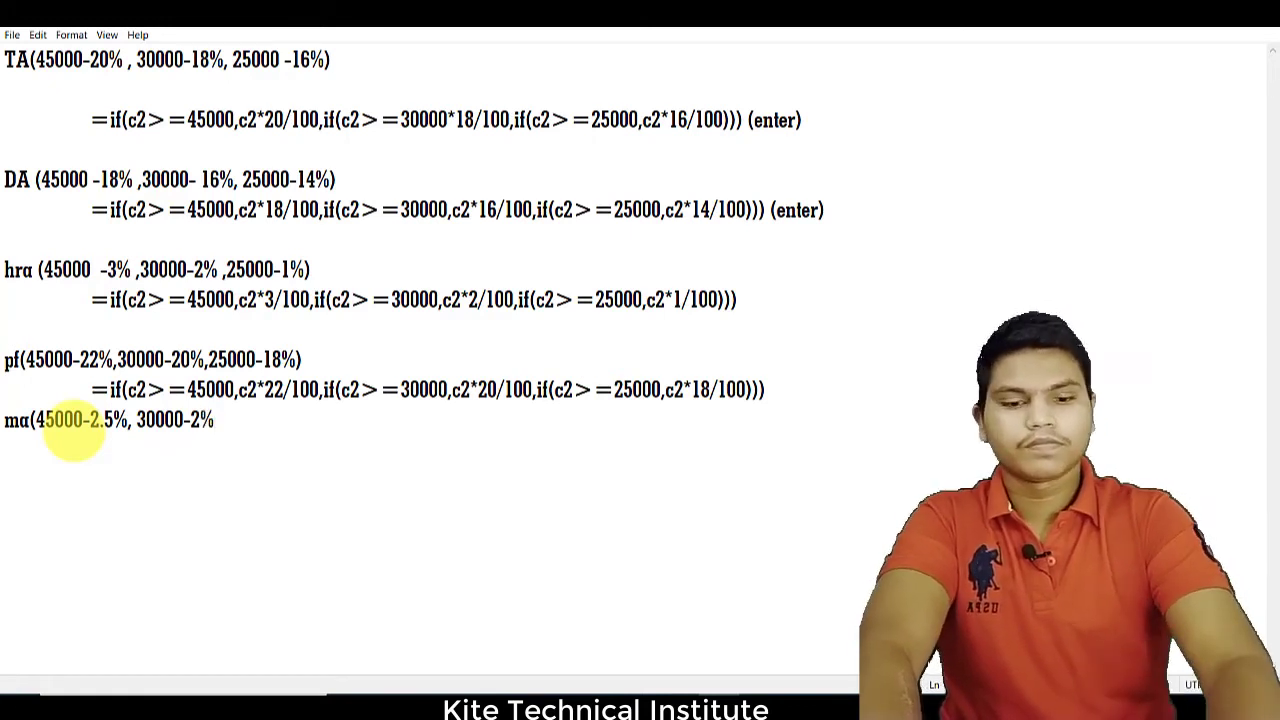
Step: Finish the ma heading with the 25000 level at 1.5%, ", 25000-1.5%", and begin a new line below it
text(, if()
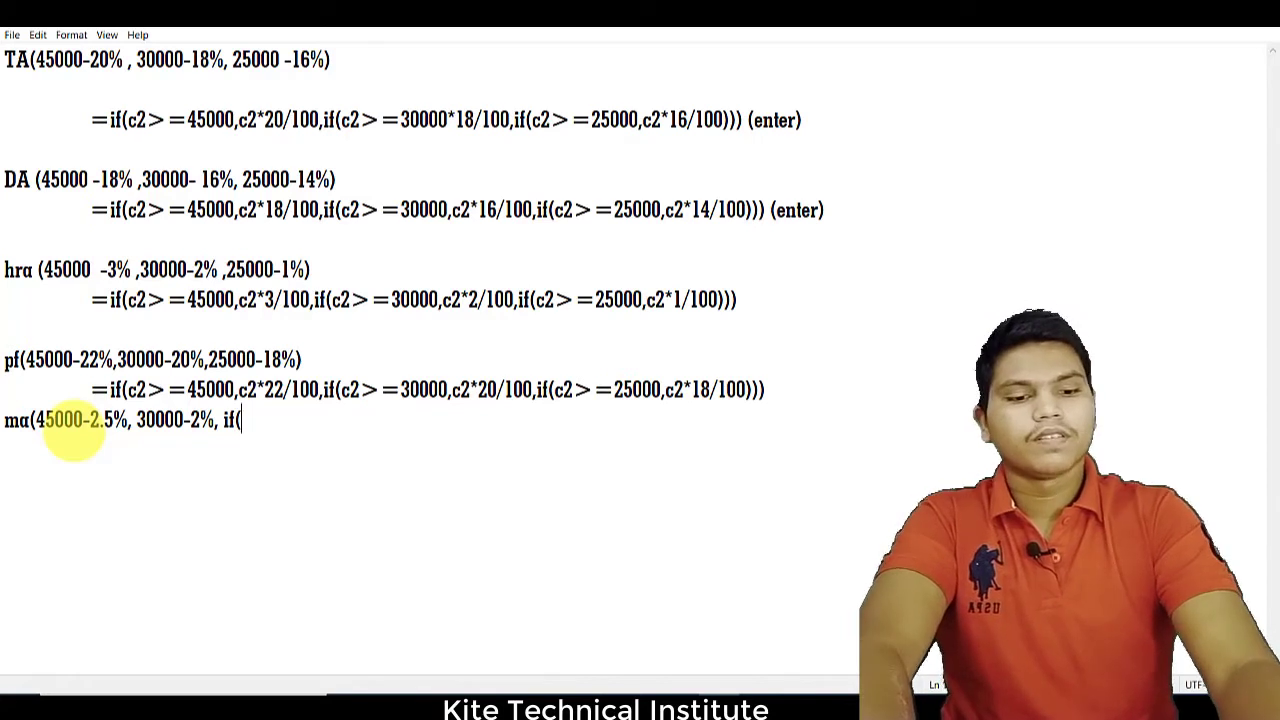
key(BackSpace)
key(BackSpace)
key(BackSpace)
text(25000-)
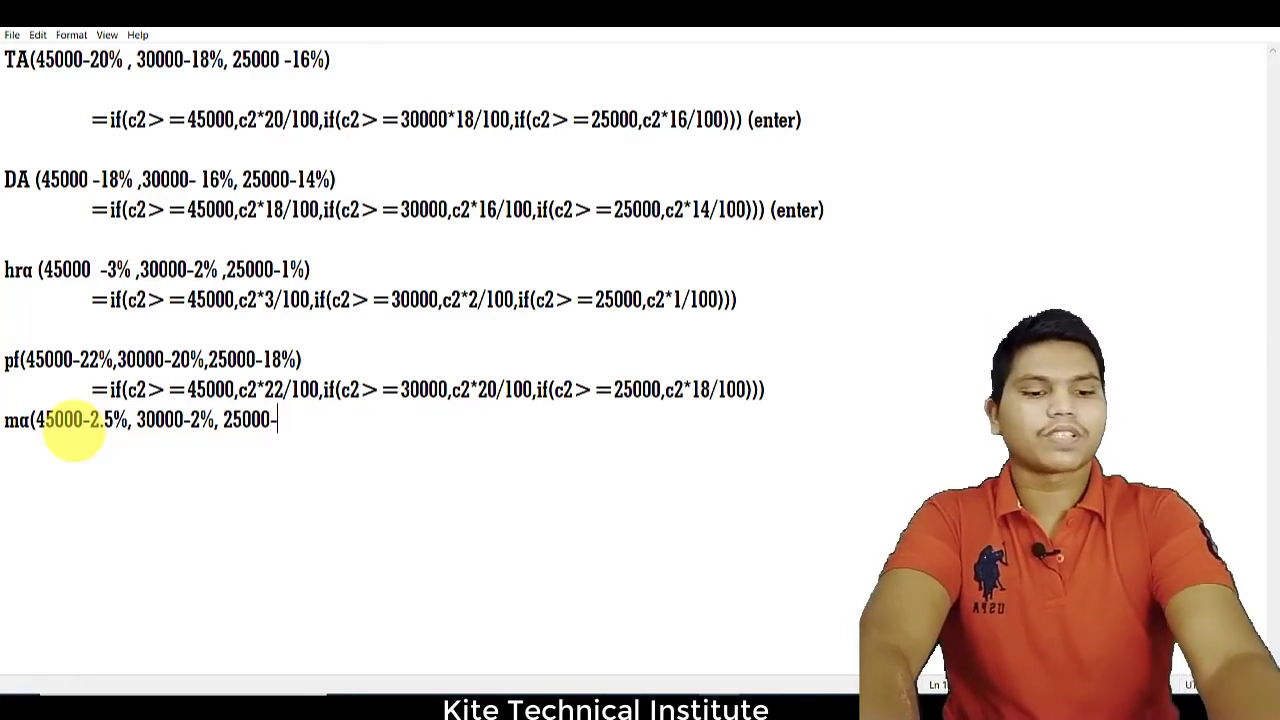
text(1.5)
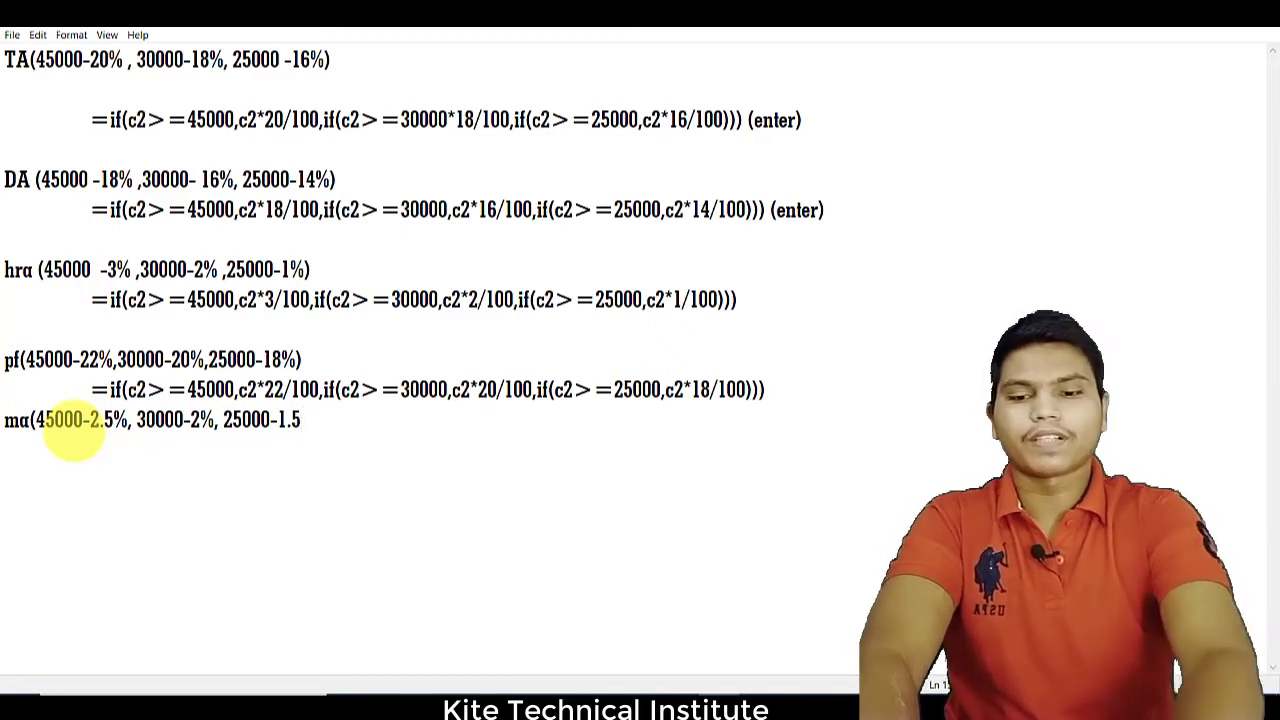
text(%)
key(Return)
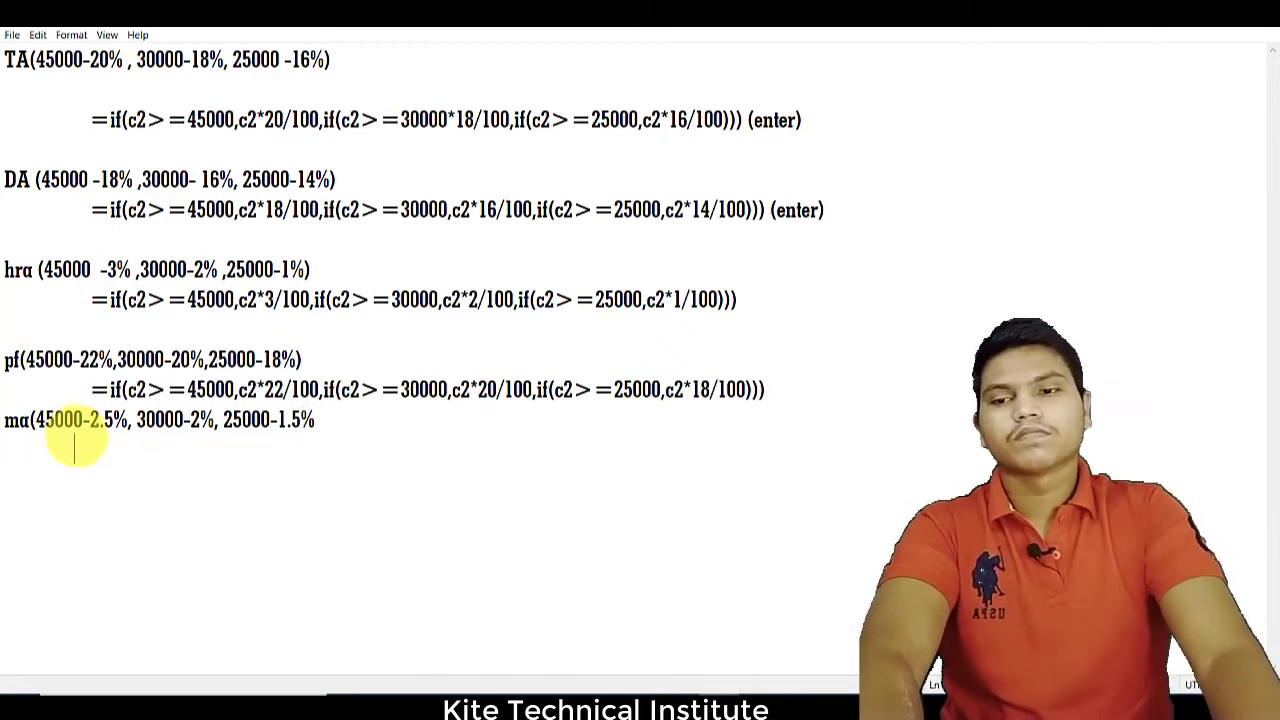
Step: Write the start of the ma formula on the indented line below the heading: "=if(c2>=45000,c2*2.5/100,if"
text(=)
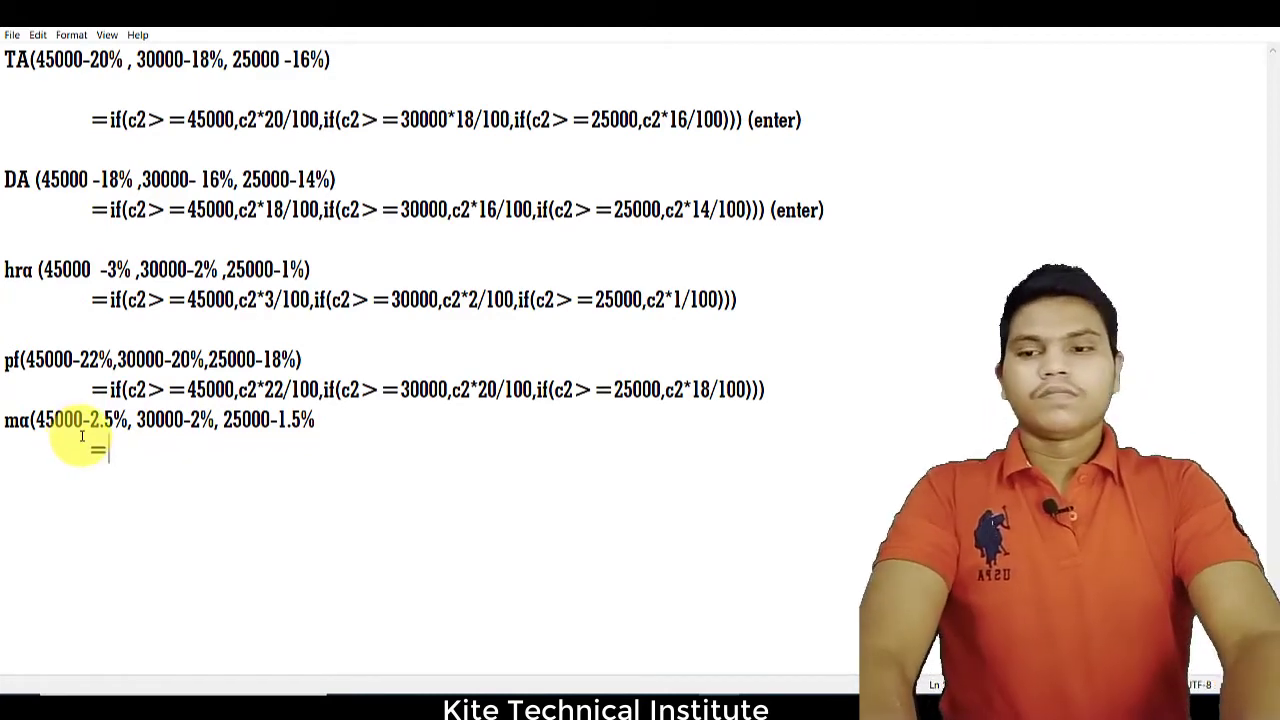
text(if()
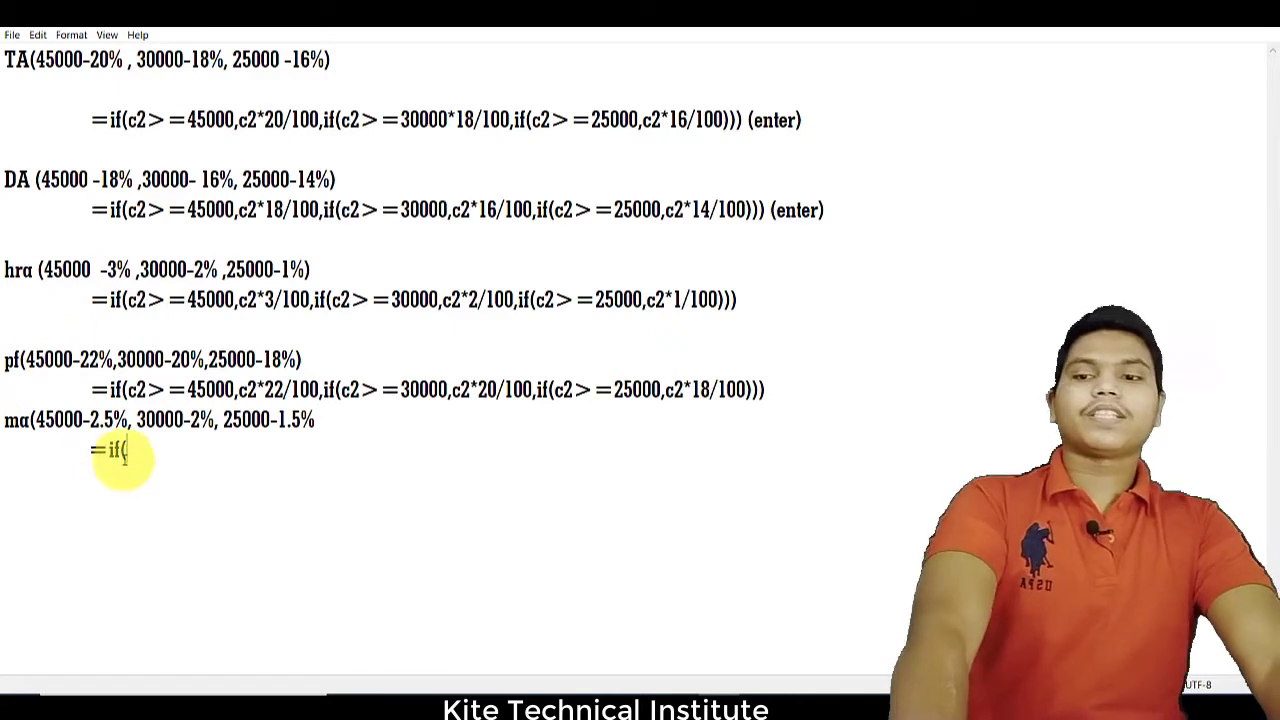
click(109, 446)
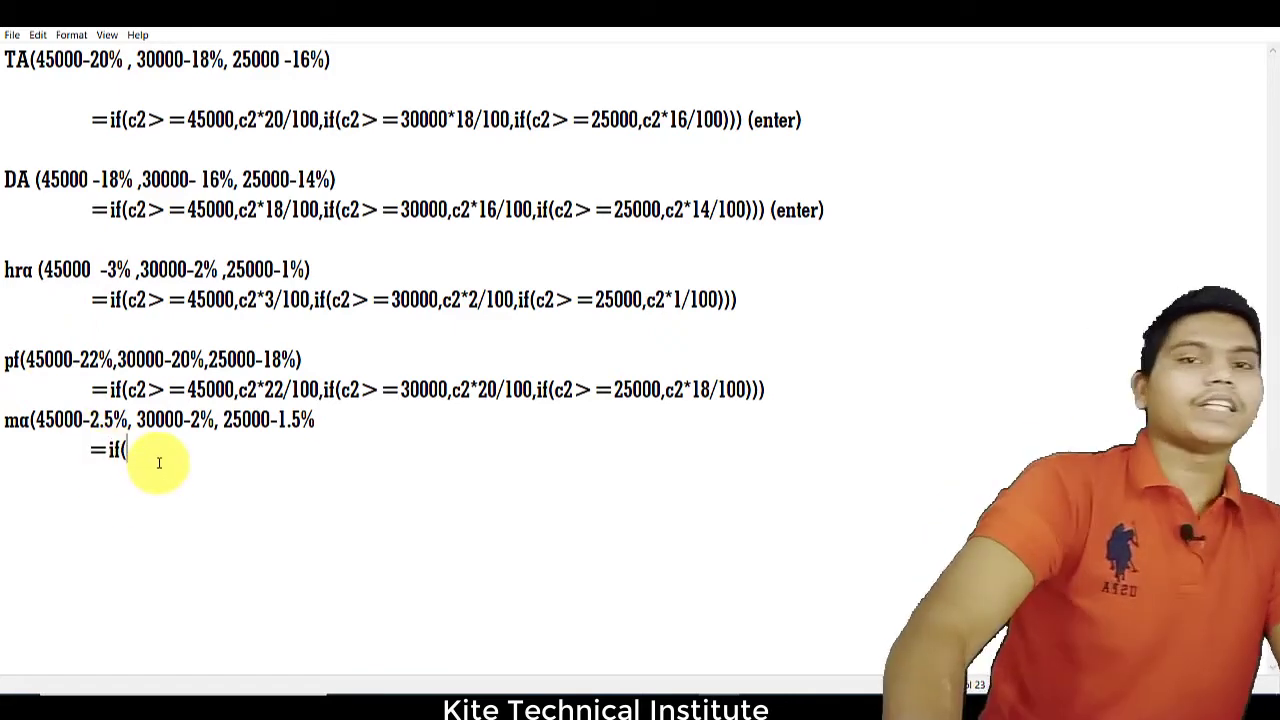
drag(114, 451, 122, 452)
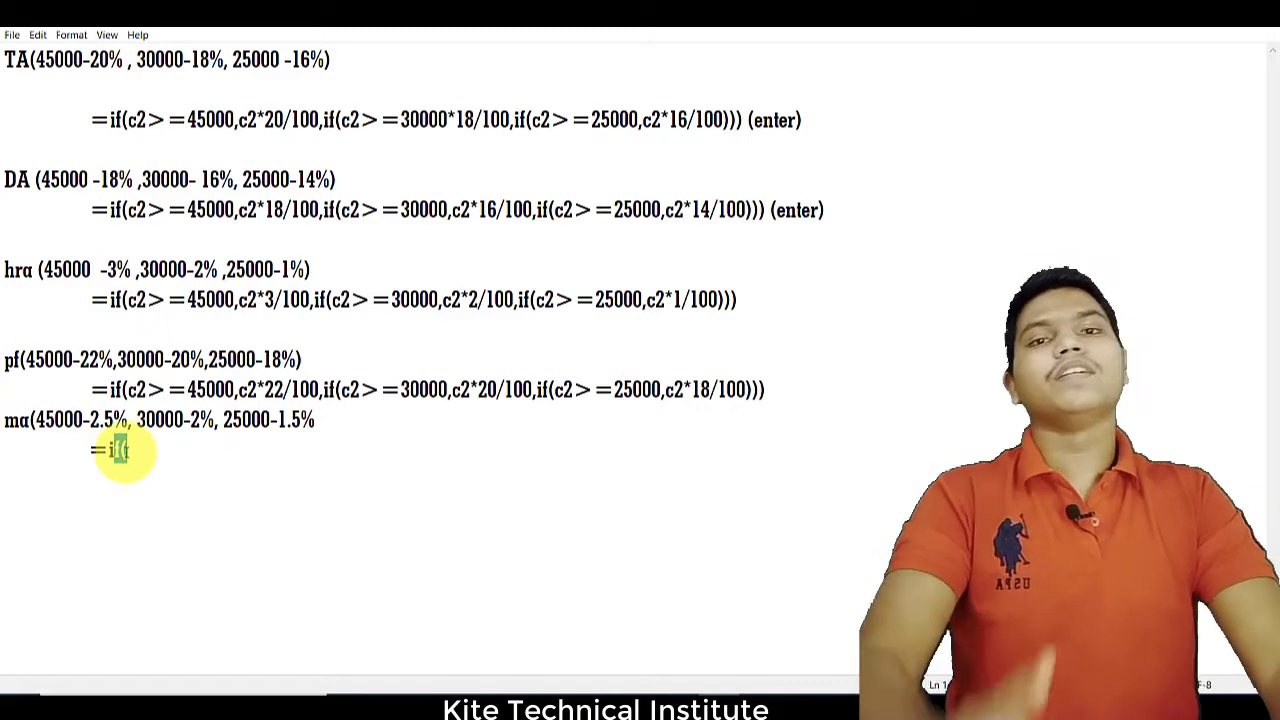
click(150, 455)
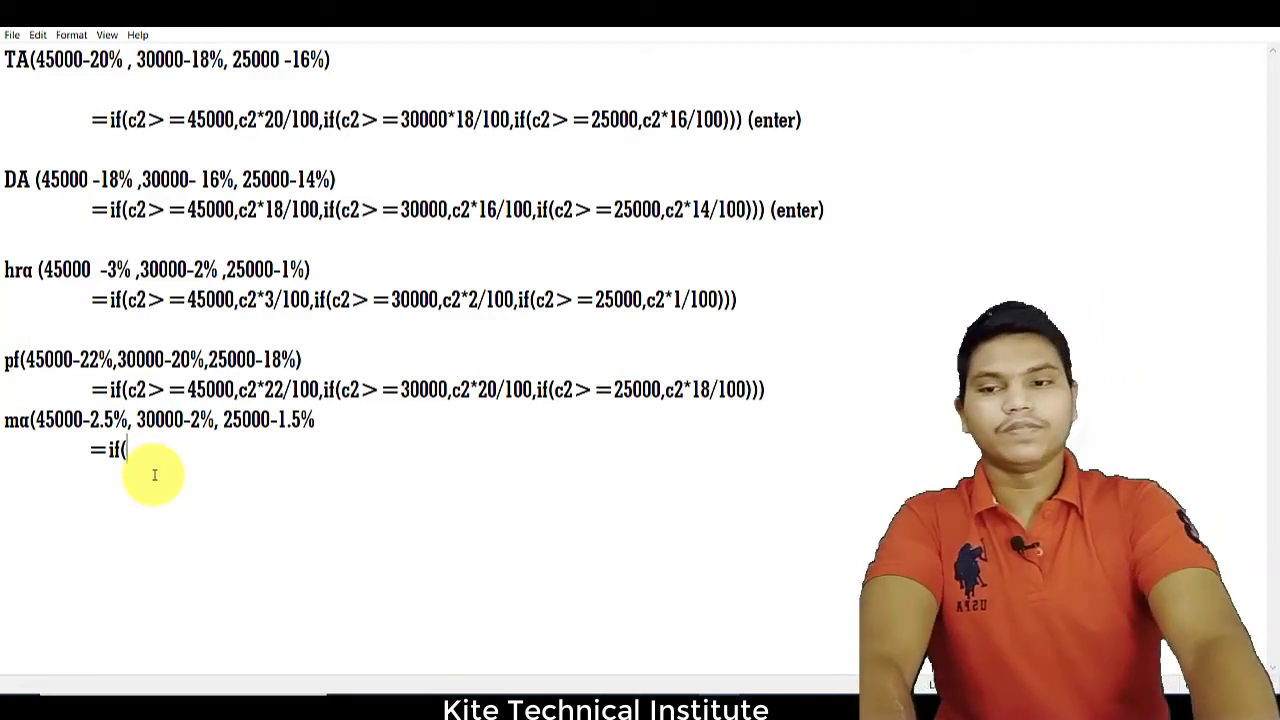
text(c2)
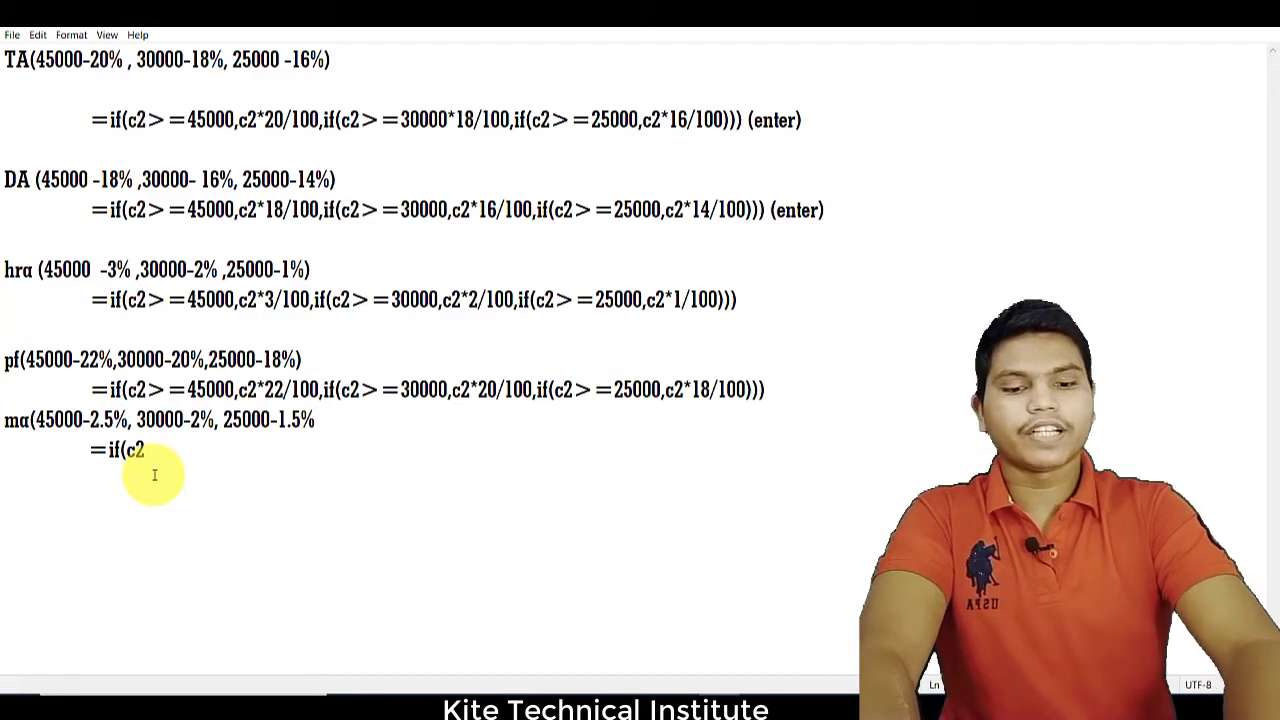
text(>=)
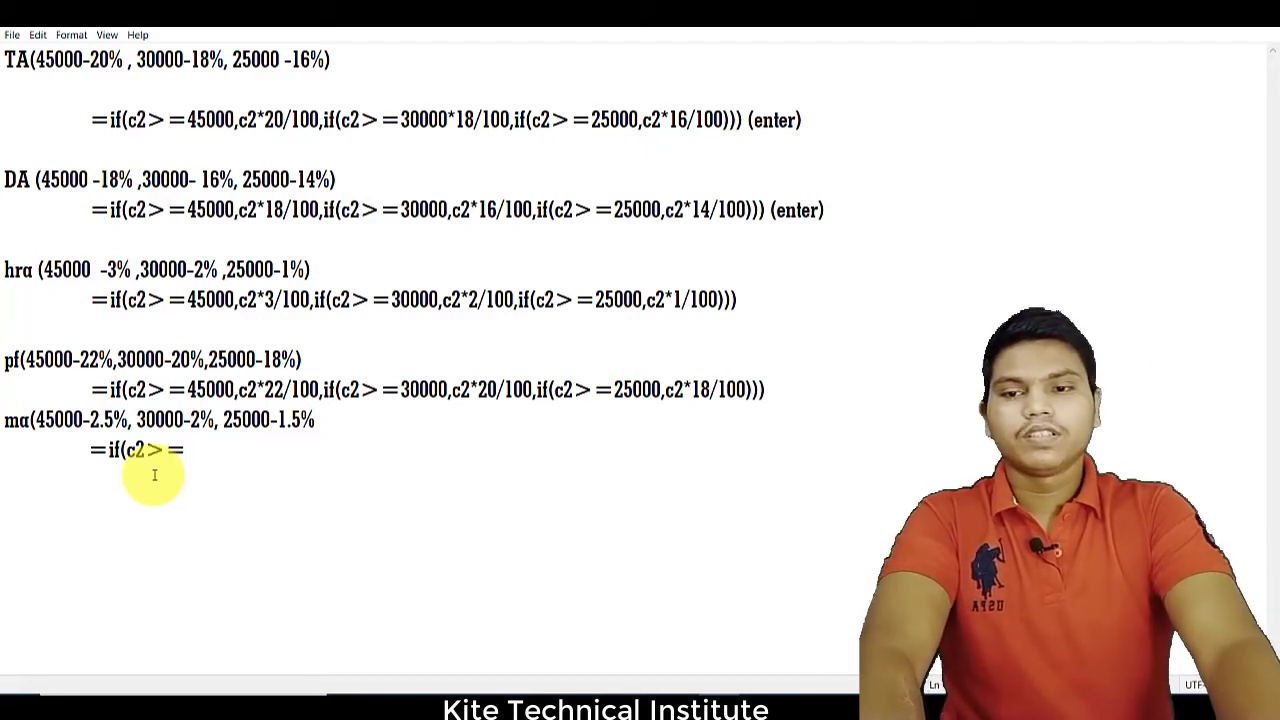
text(45000)
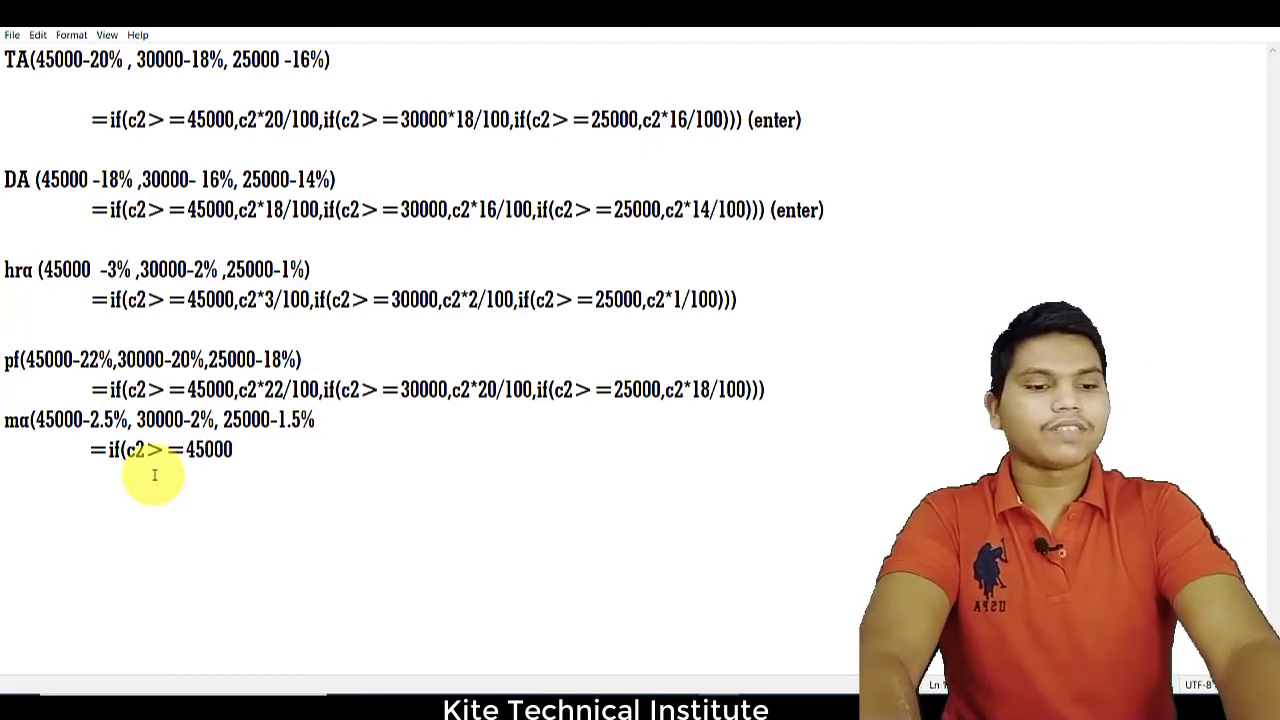
text(,c)
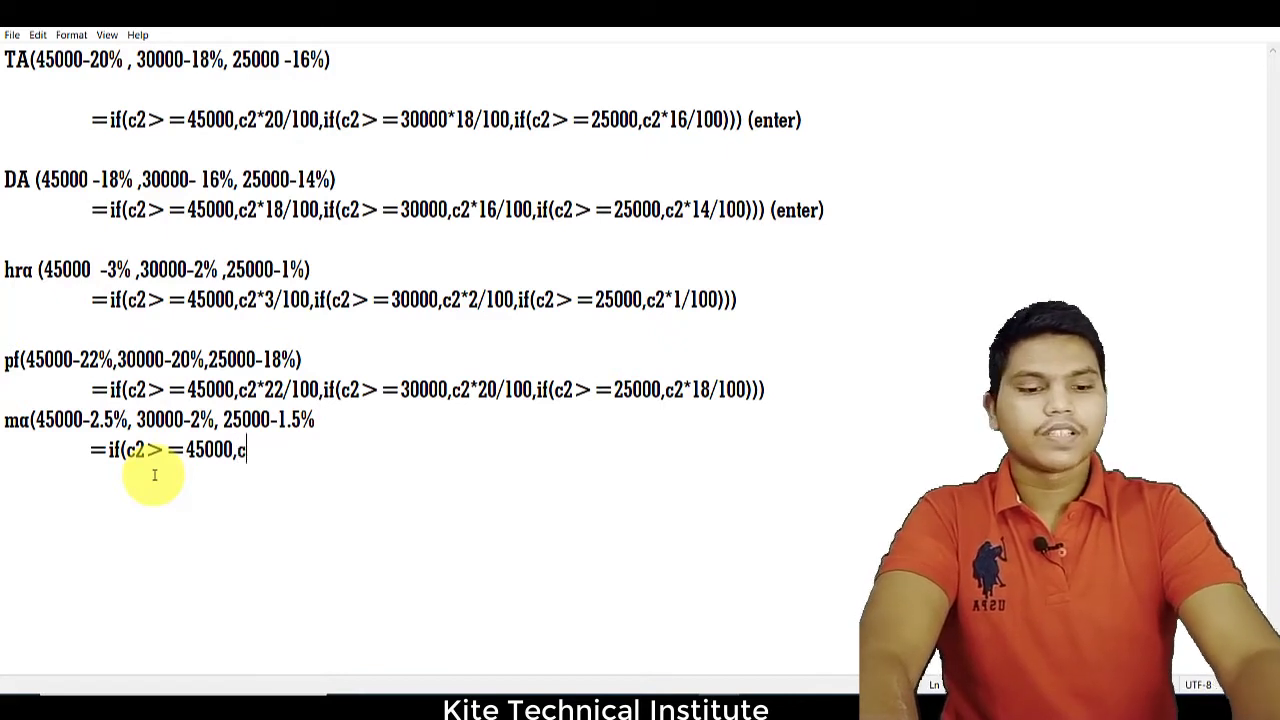
text(2*2)
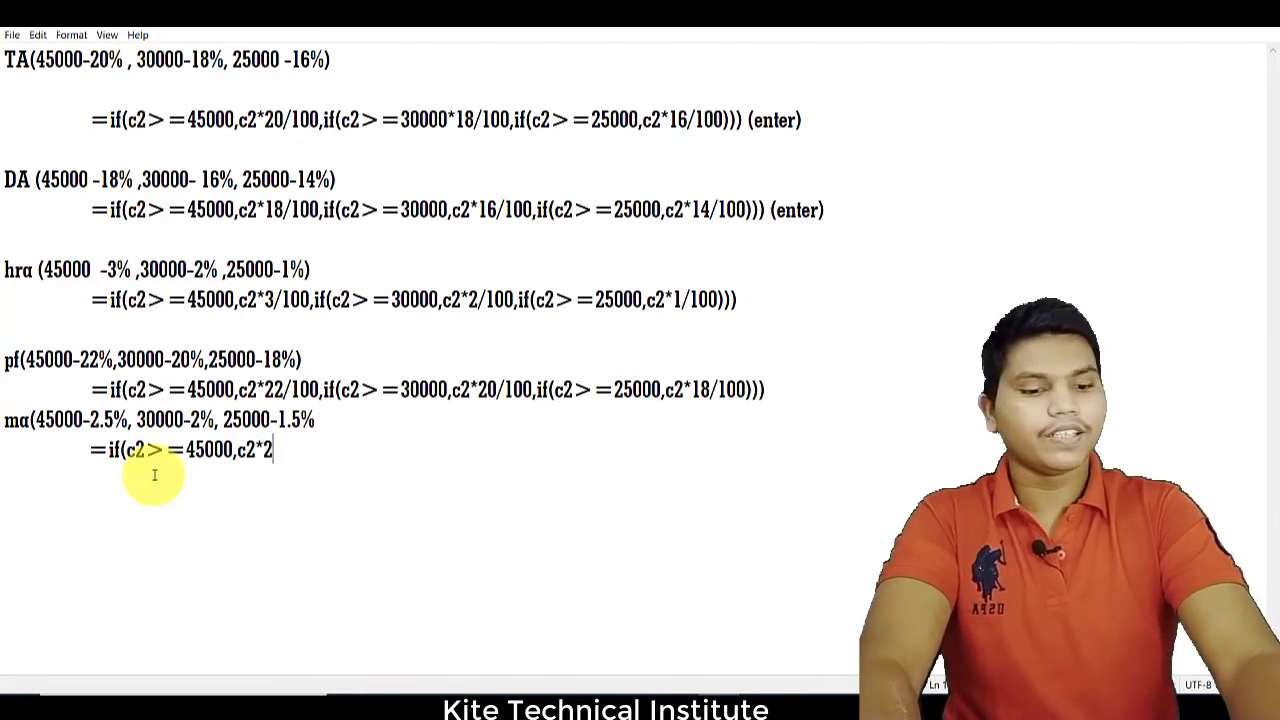
text(.5/)
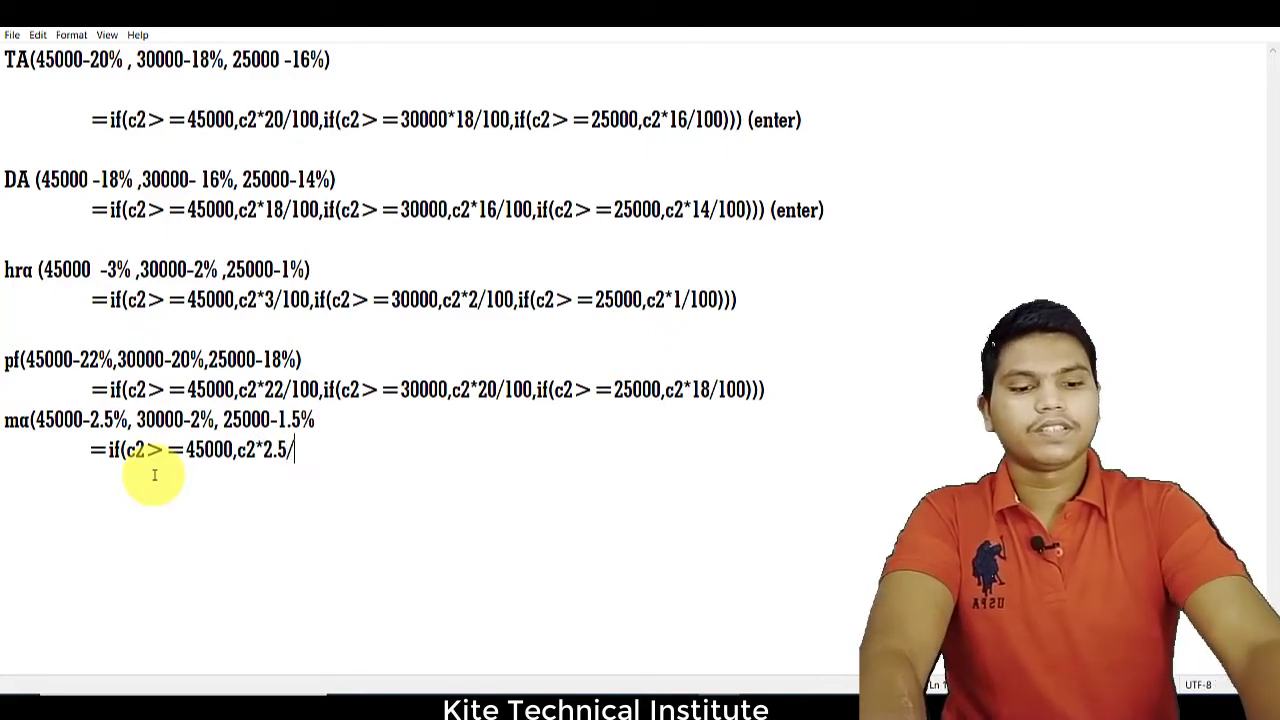
text(100,if)
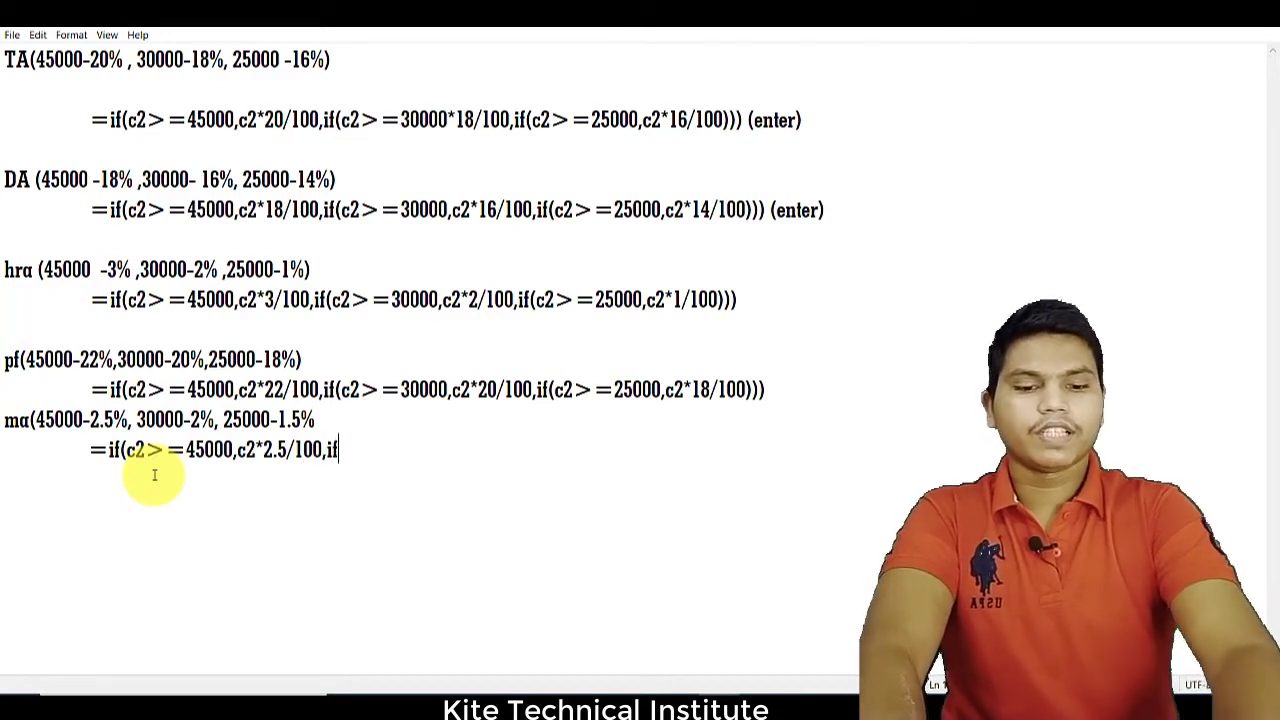
Step: Continue the ma formula with the nested 30000 condition and open the third IF: "(c2>=30000,c2*2/100,if("
text((c2>=)
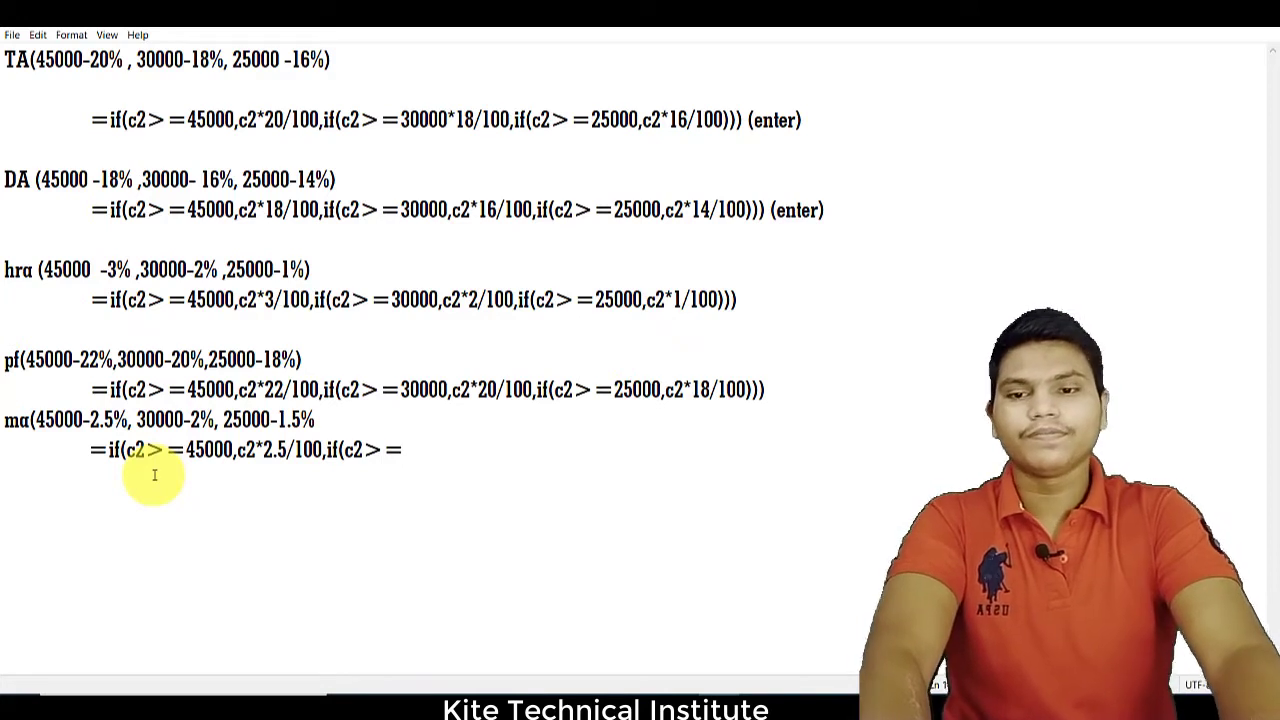
text(3)
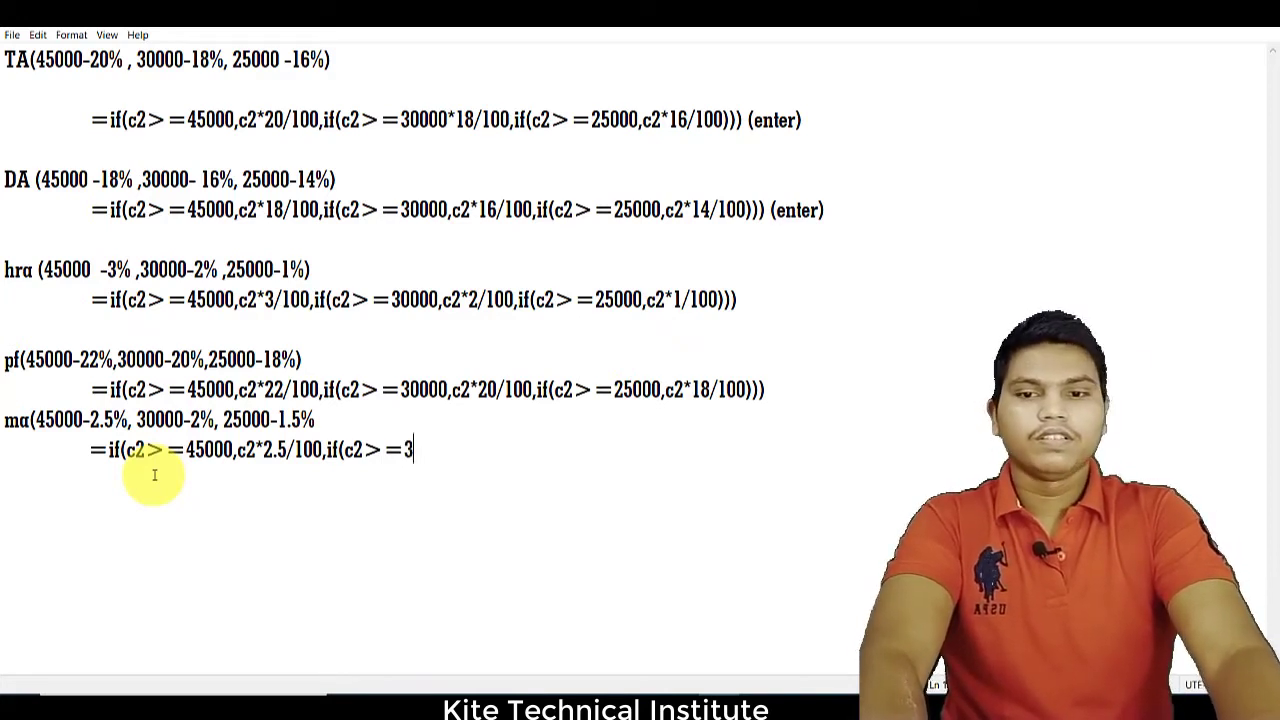
text(0000,c2*)
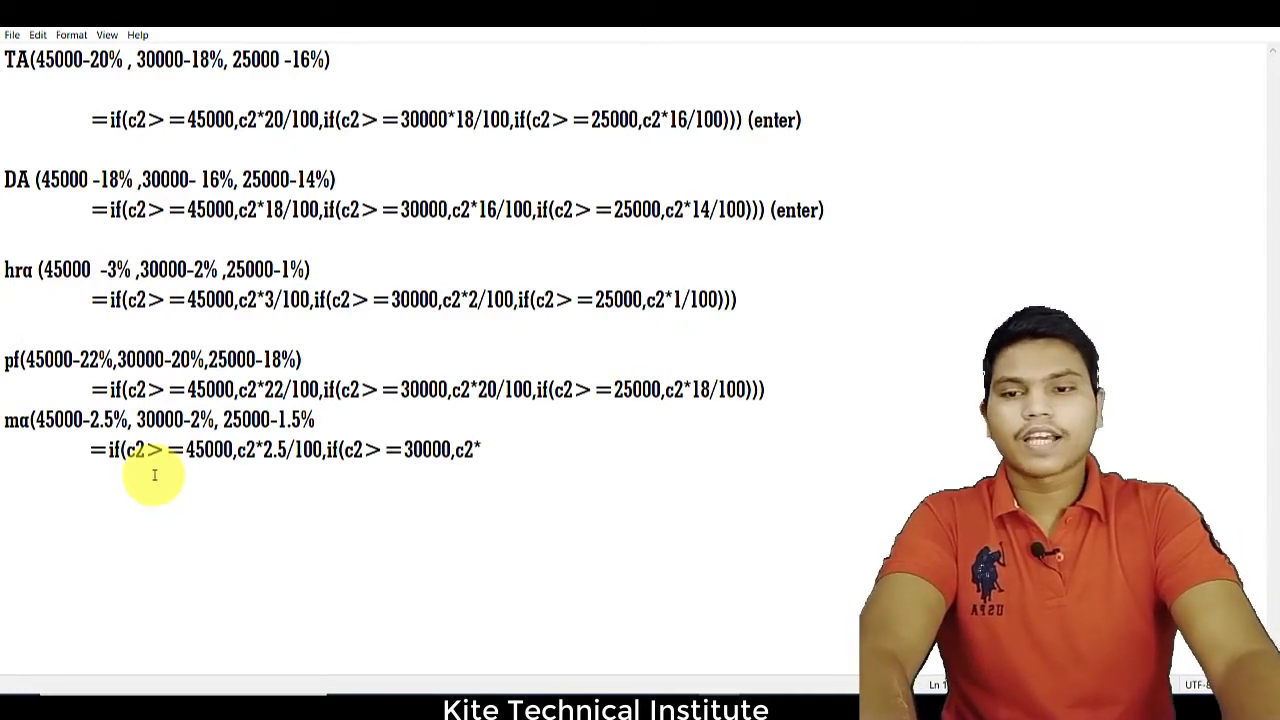
text(2/100,if()
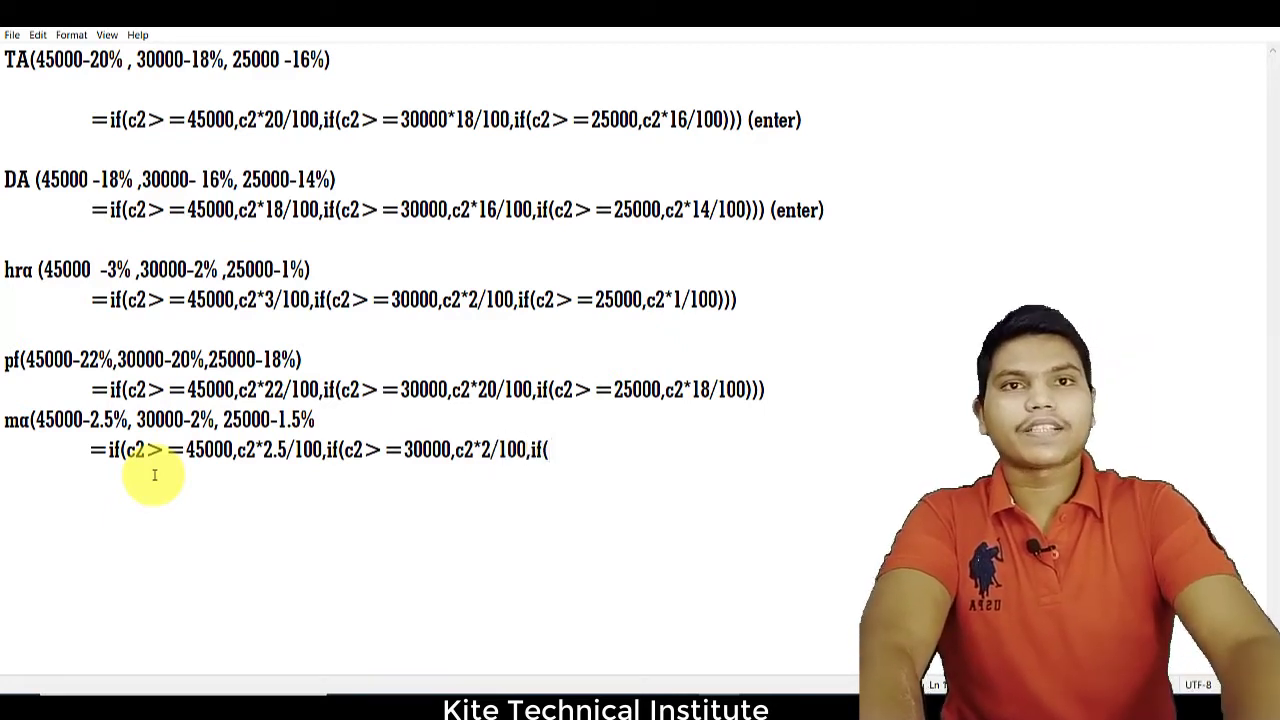
Step: Complete the ma formula with the 25000 condition and closing brackets: "c2>=25000,c2*1.5/100)))"
text(c)
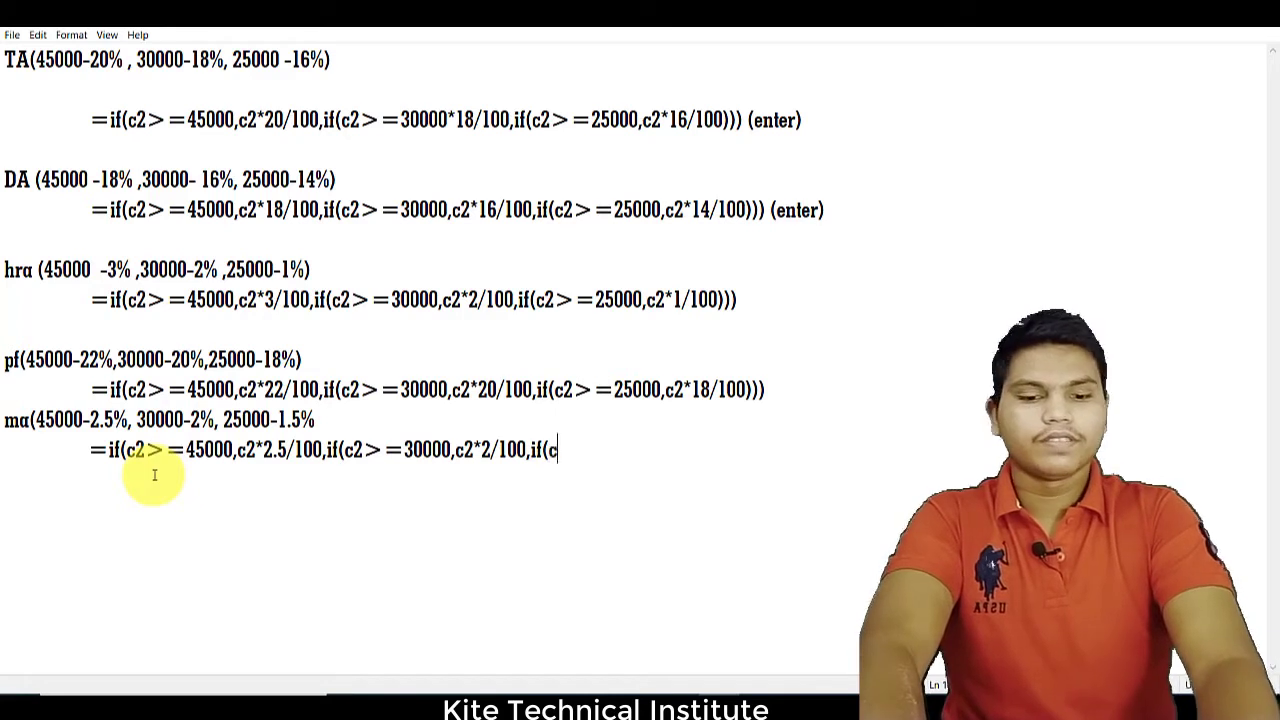
text(2>=)
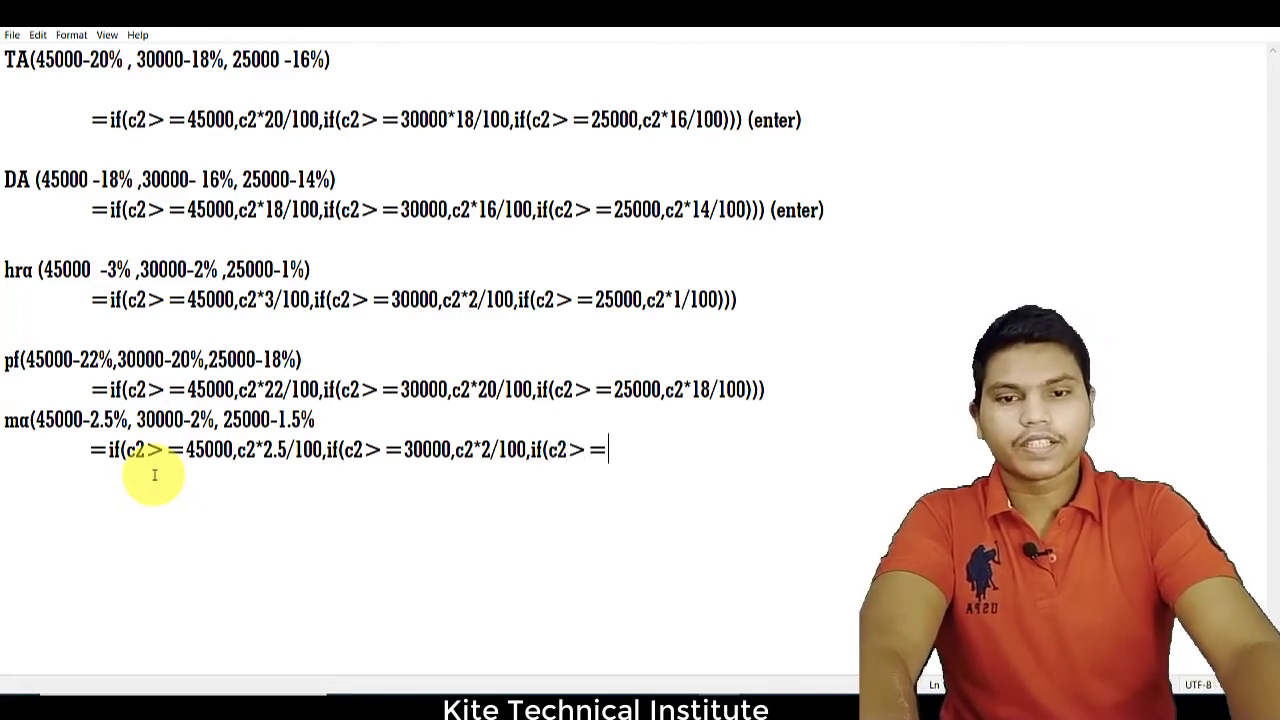
text(25000)
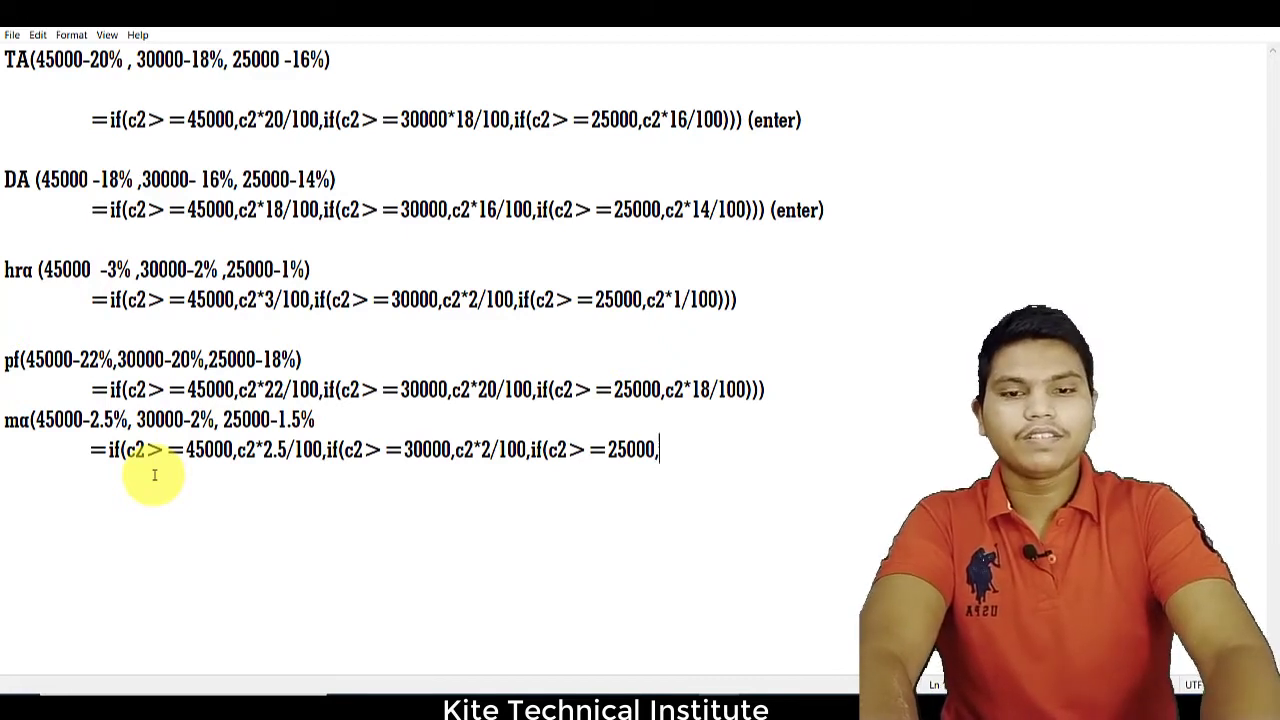
text(,c2/)
key(BackSpace)
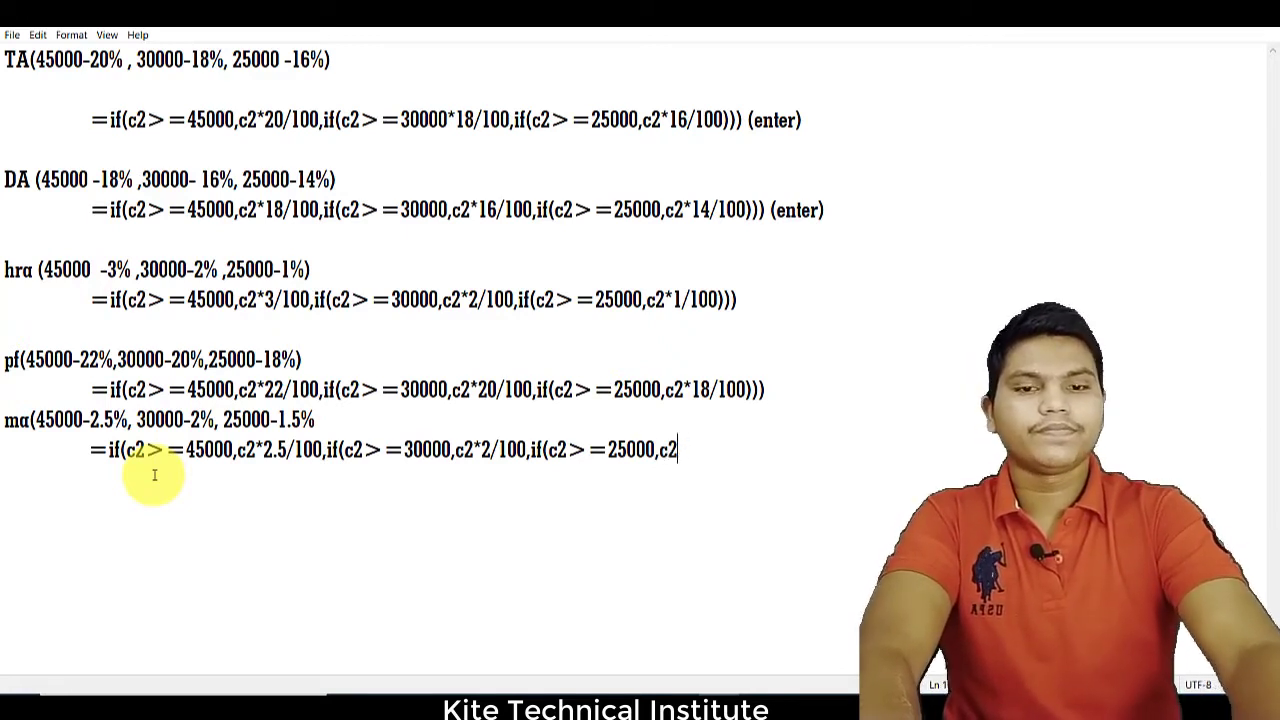
text(9*)
key(BackSpace)
key(BackSpace)
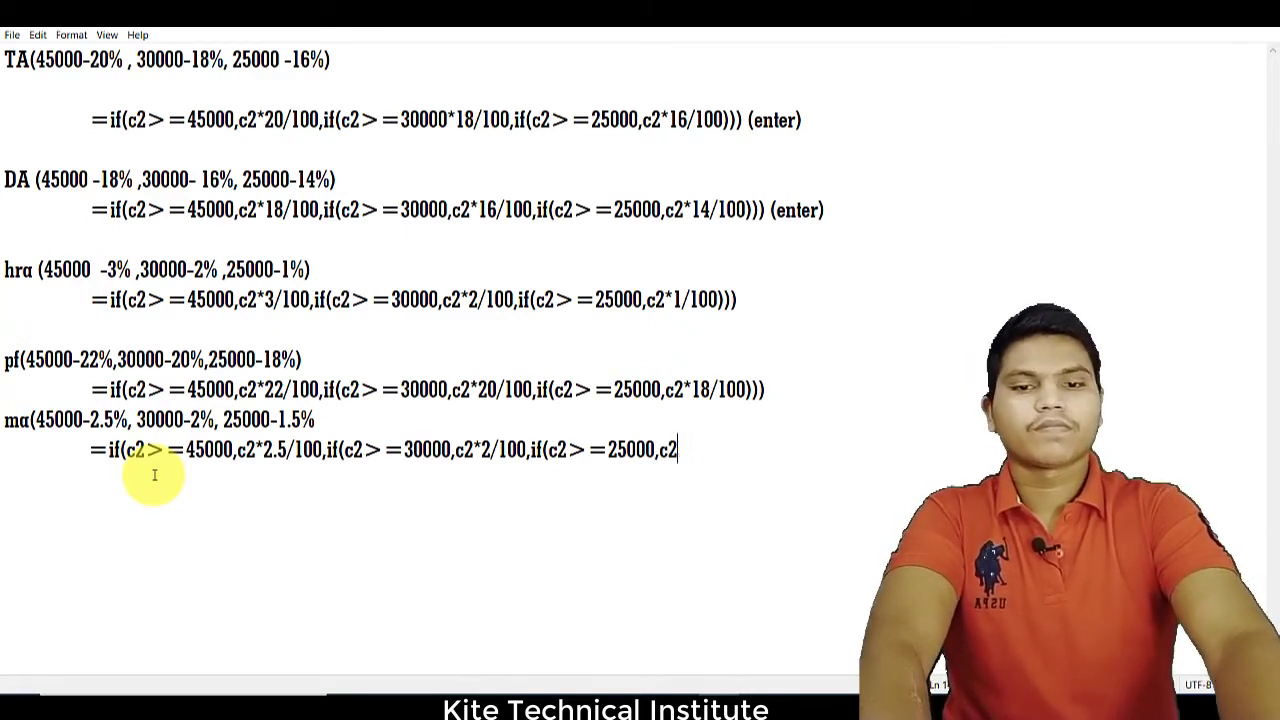
text(*)
text(1)
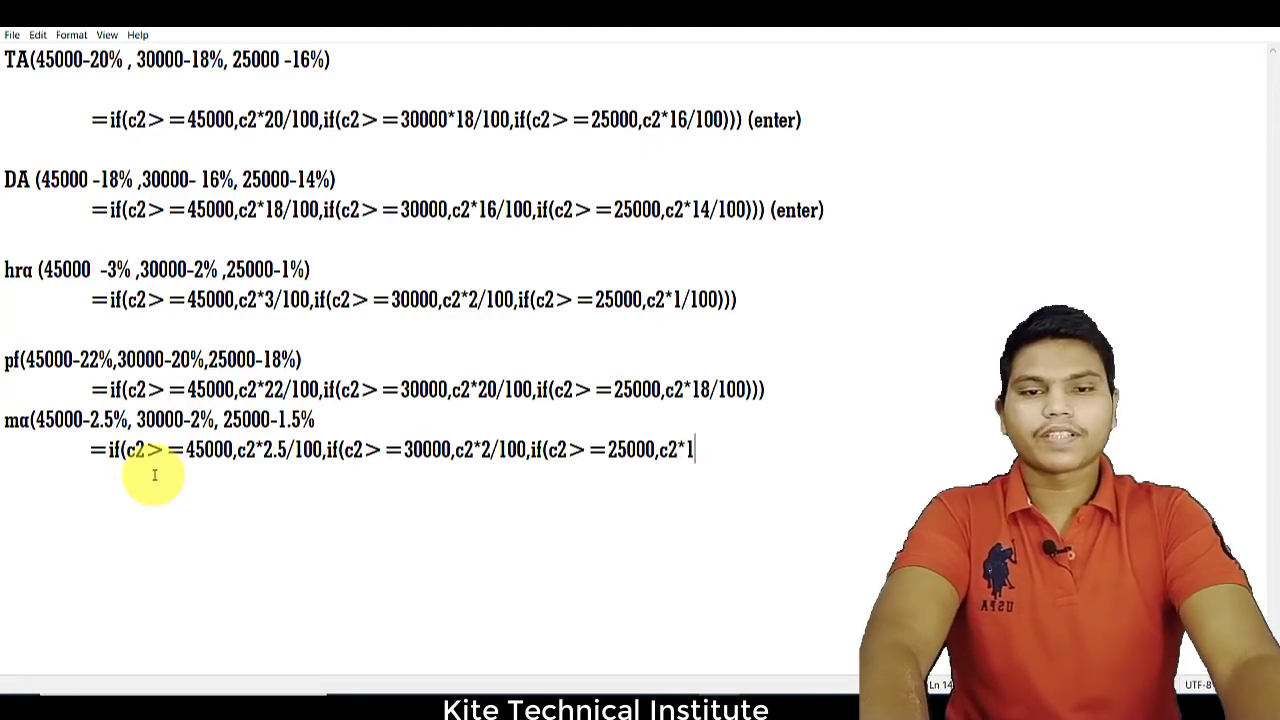
text(.5/100)
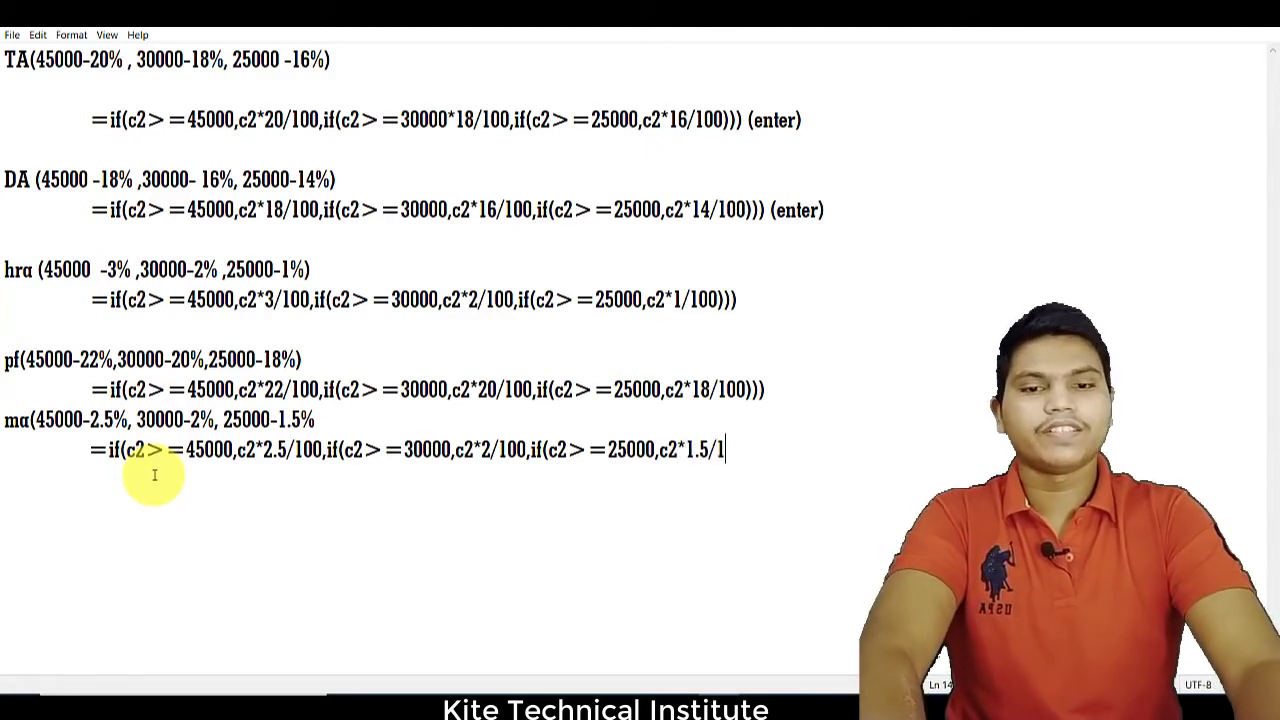
text())))
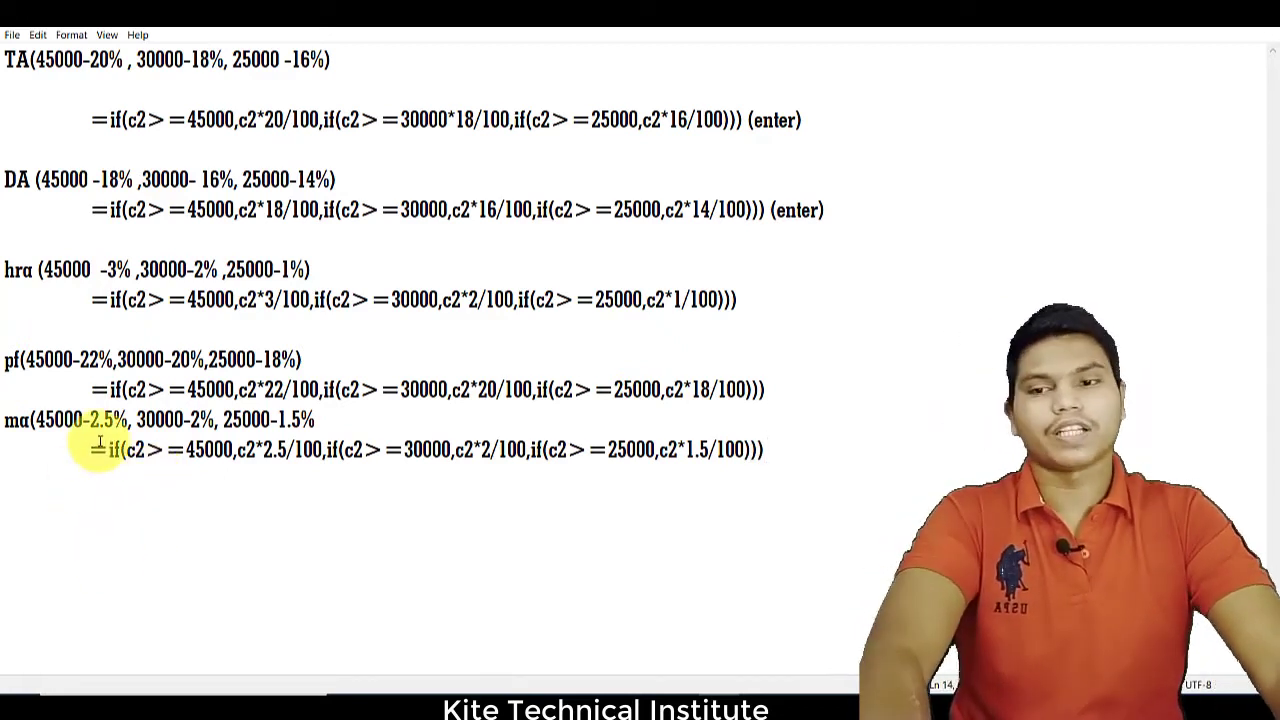
Step: Copy the finished ma formula from the text notes, switch to the Excel salary sheet and enter it in cell H2
drag(89, 450, 909, 452)
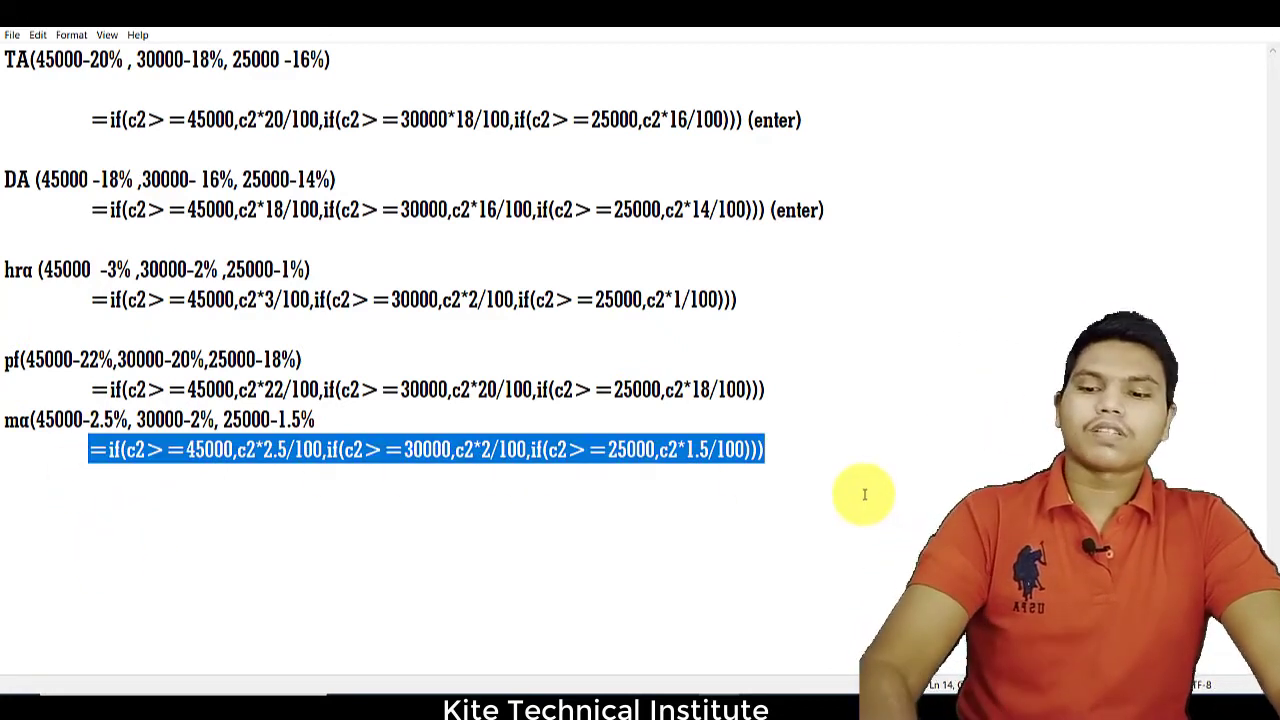
click(815, 690)
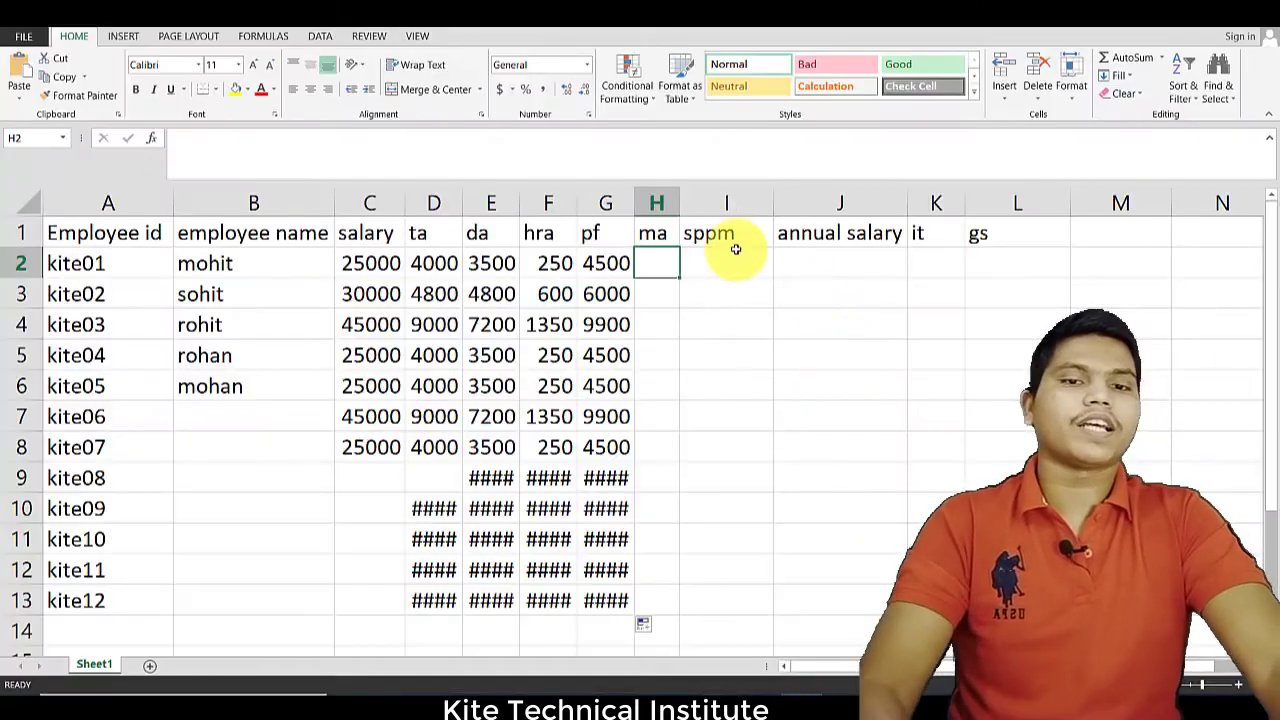
text(=IF(C2>=45000,C2*2.5/100,IF(C2>=30000,C2*2/100,IF(C2>=25000,C2*1.5/100))))
key(Down)
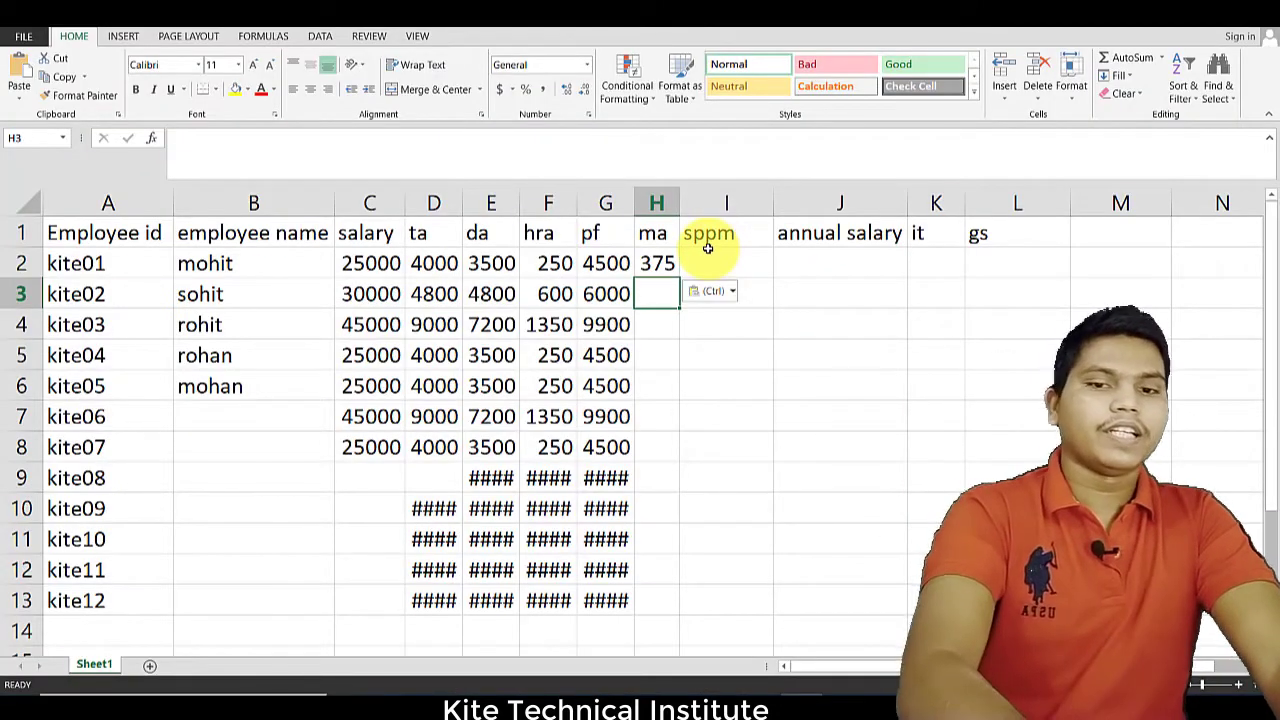
Step: Fill the ma formula from H2 down to row 13, and open and re-enter the formula in H4
click(655, 260)
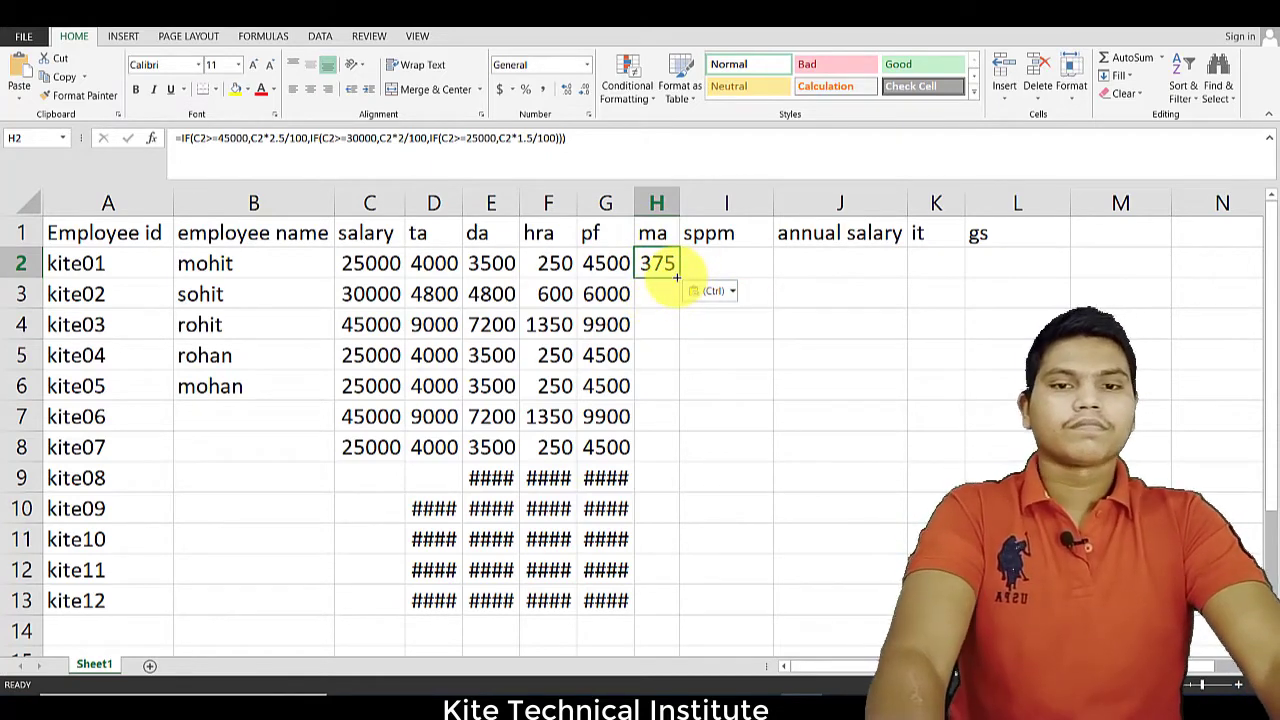
double_click(676, 277)
click(656, 322)
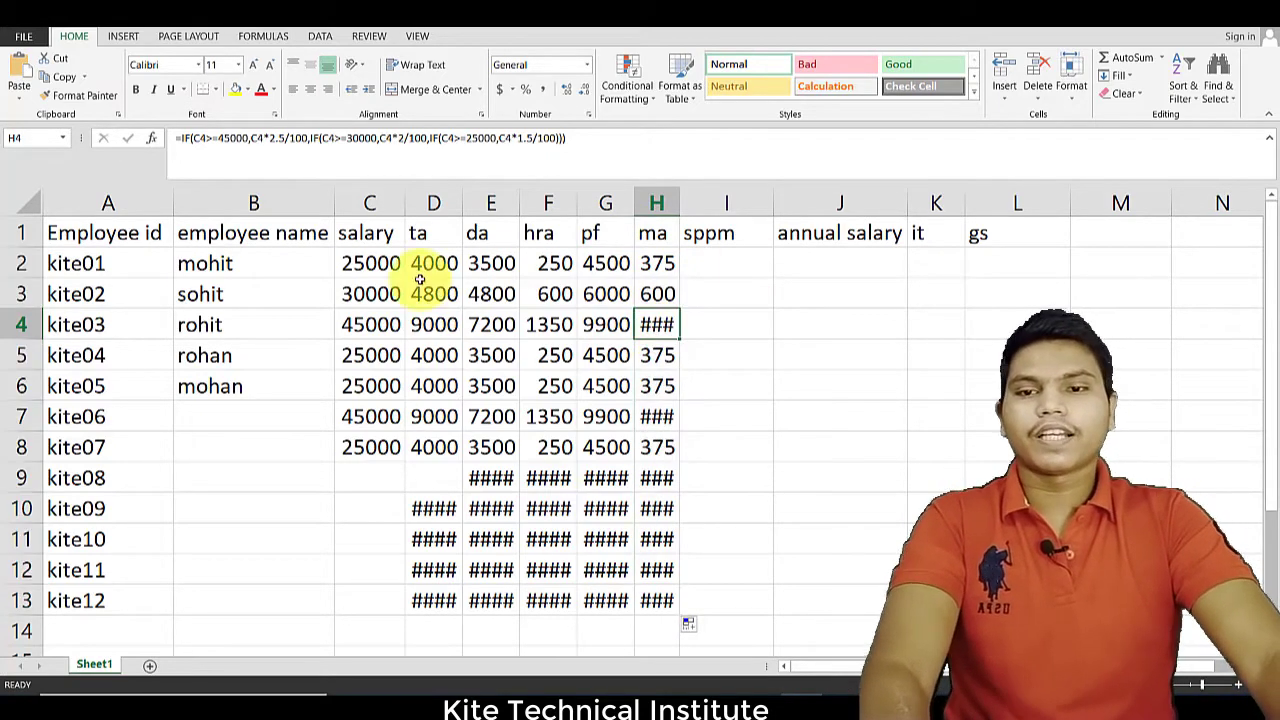
click(218, 140)
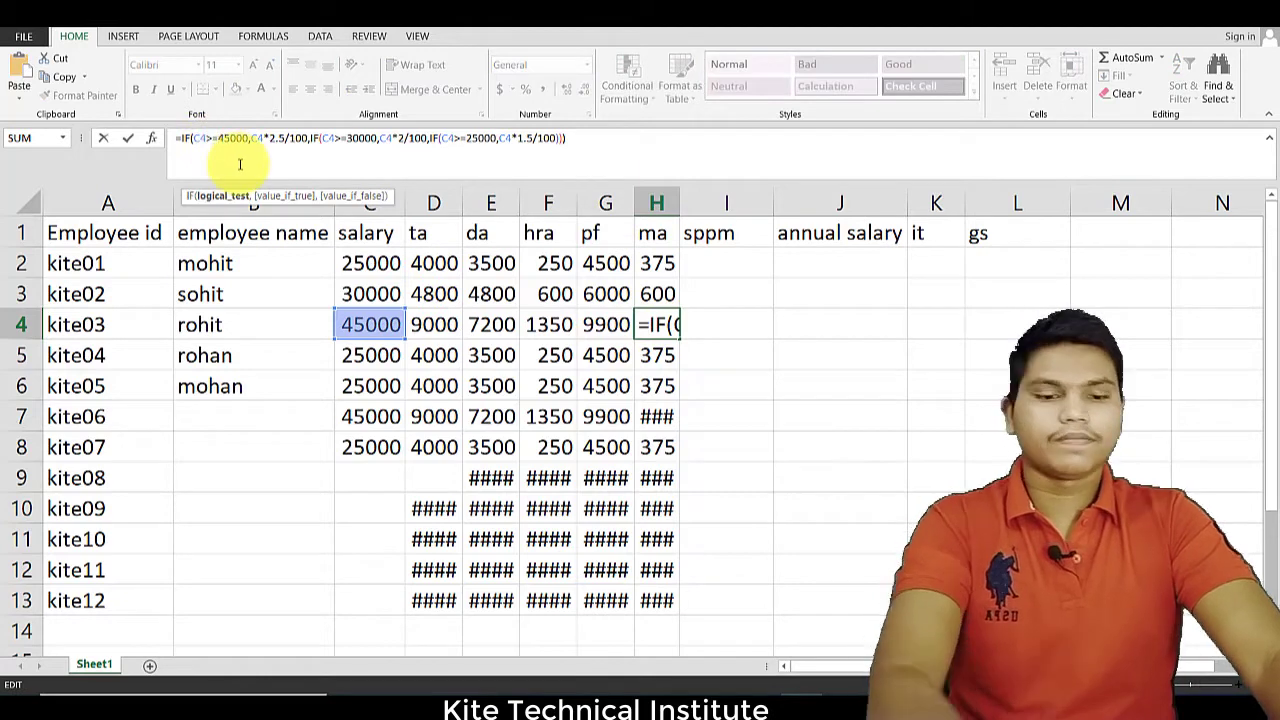
key(Return)
click(734, 263)
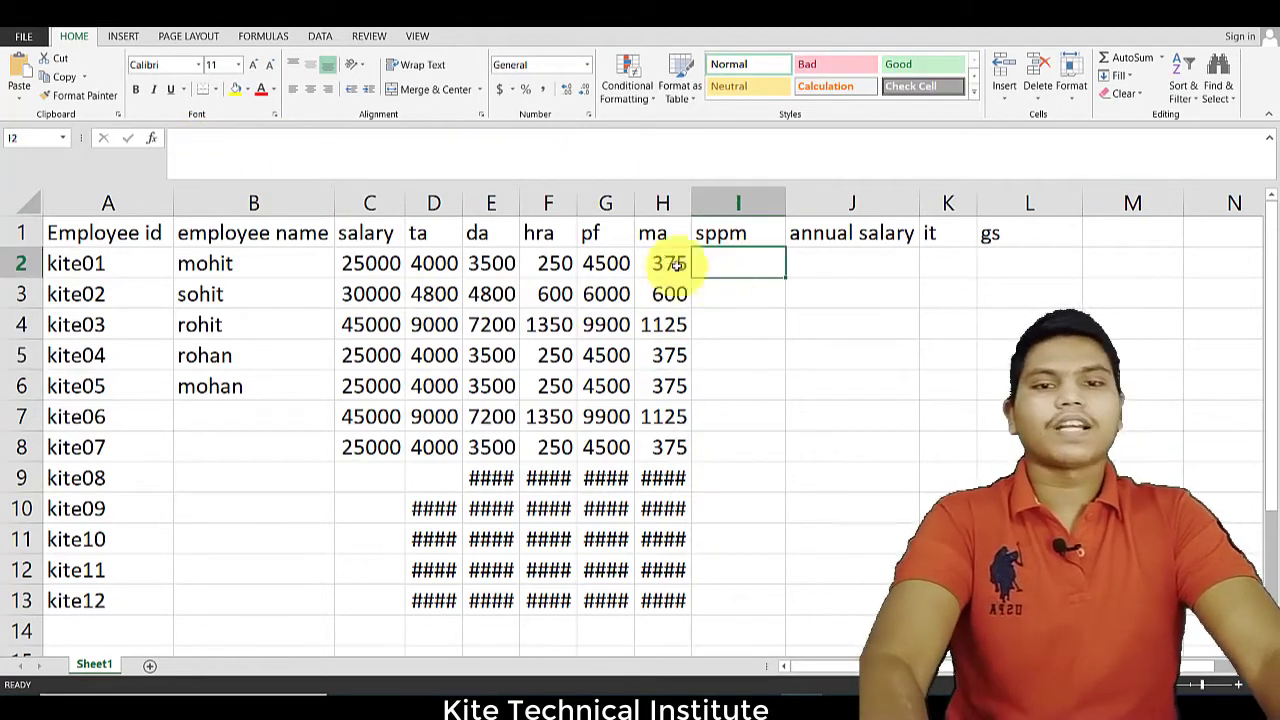
click(603, 447)
drag(370, 478, 666, 600)
Step: Enter the sppm formula "=c2+d2+e2-f2-g2+h2" in cell I2
click(729, 263)
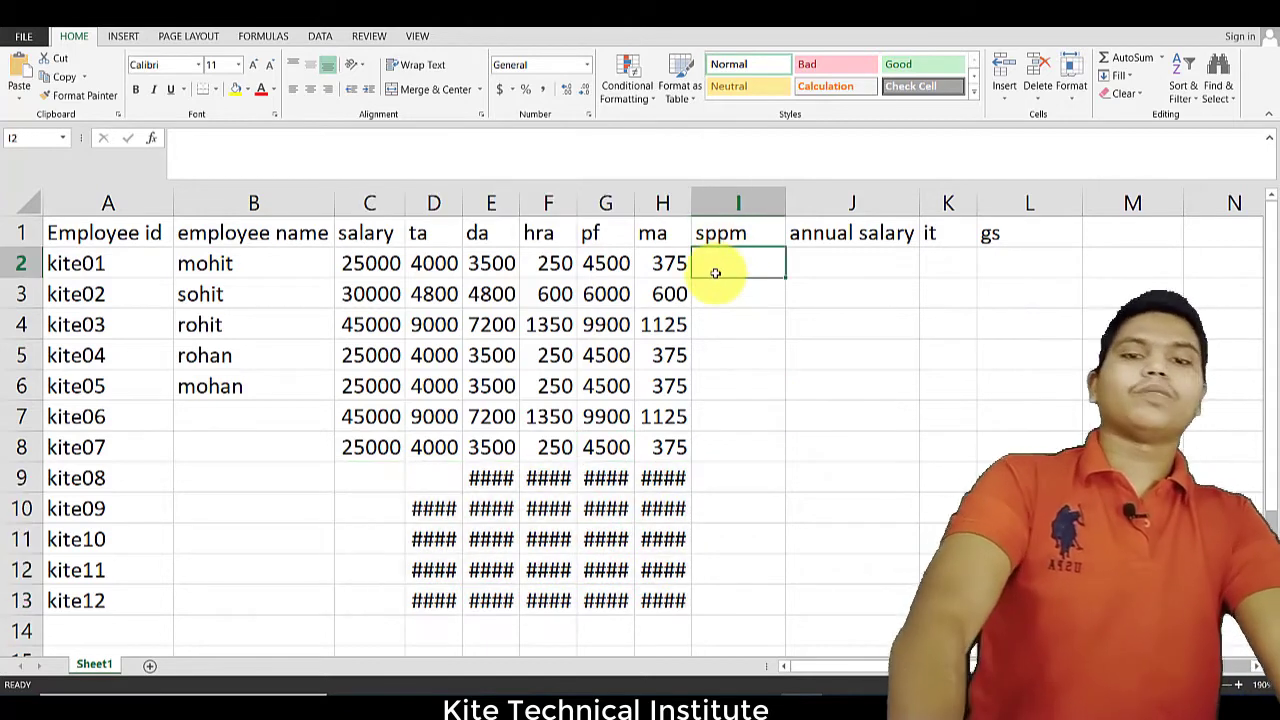
text(=)
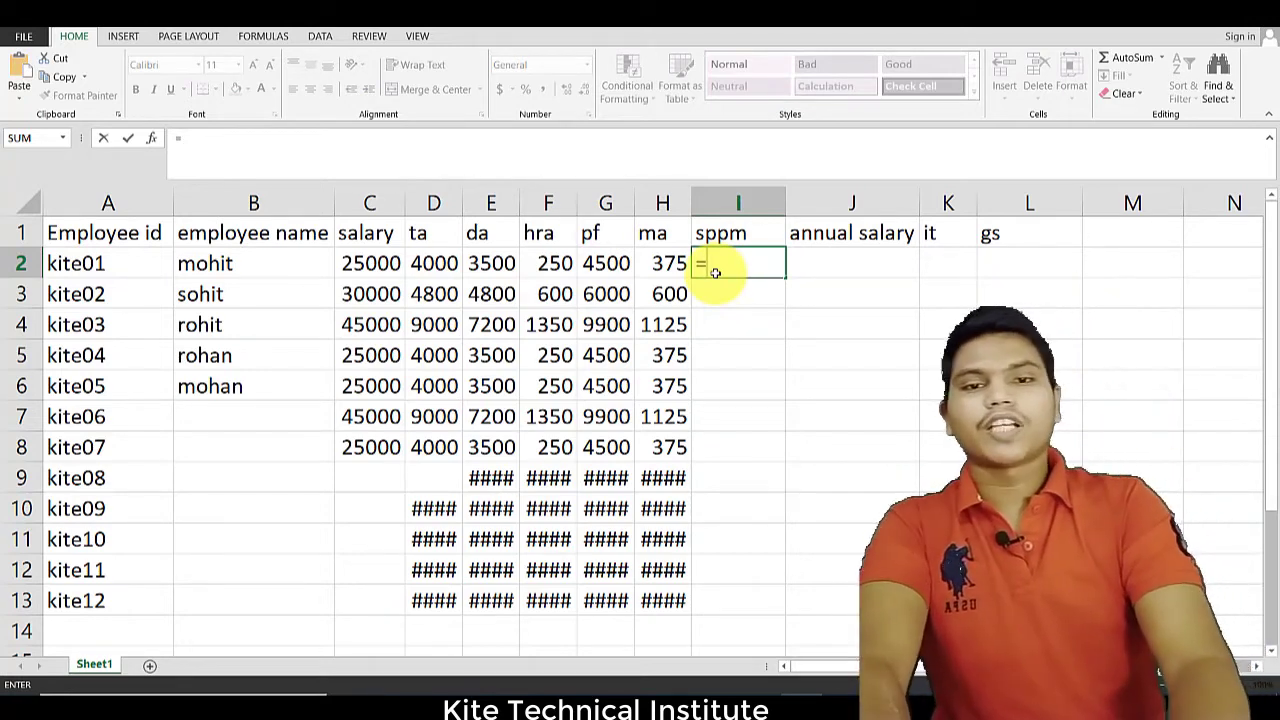
text(c2)
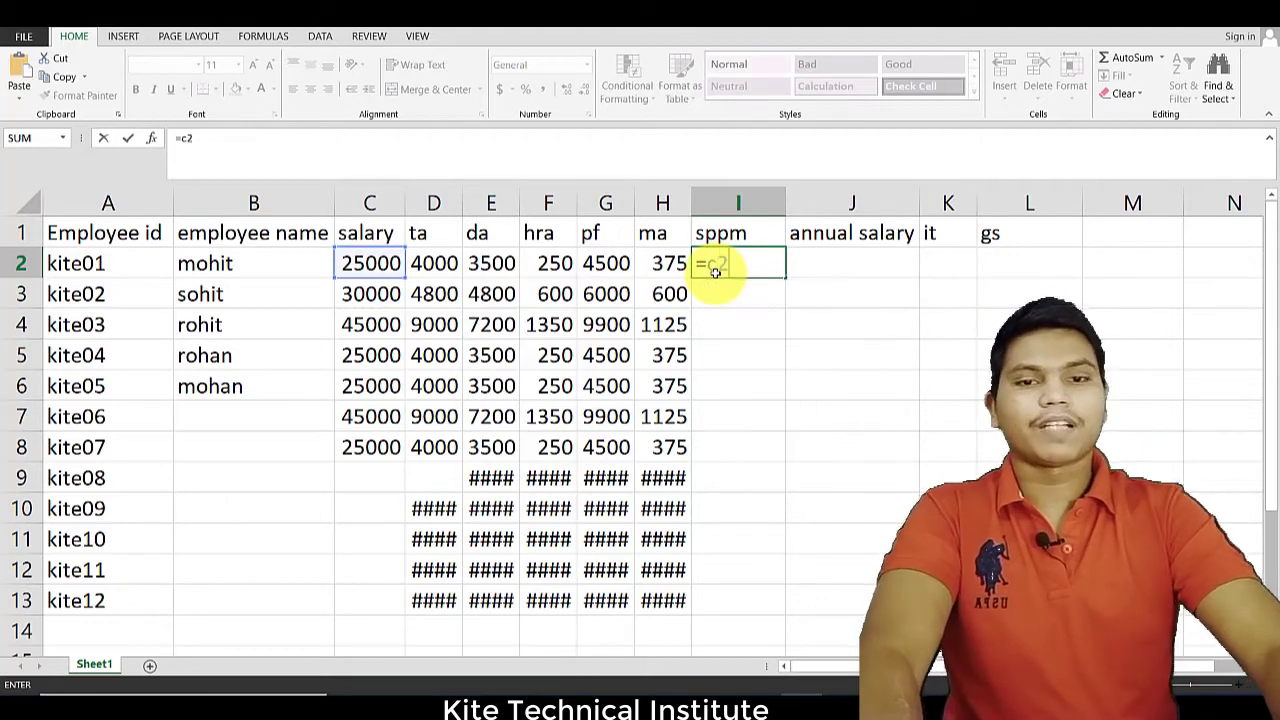
text(+)
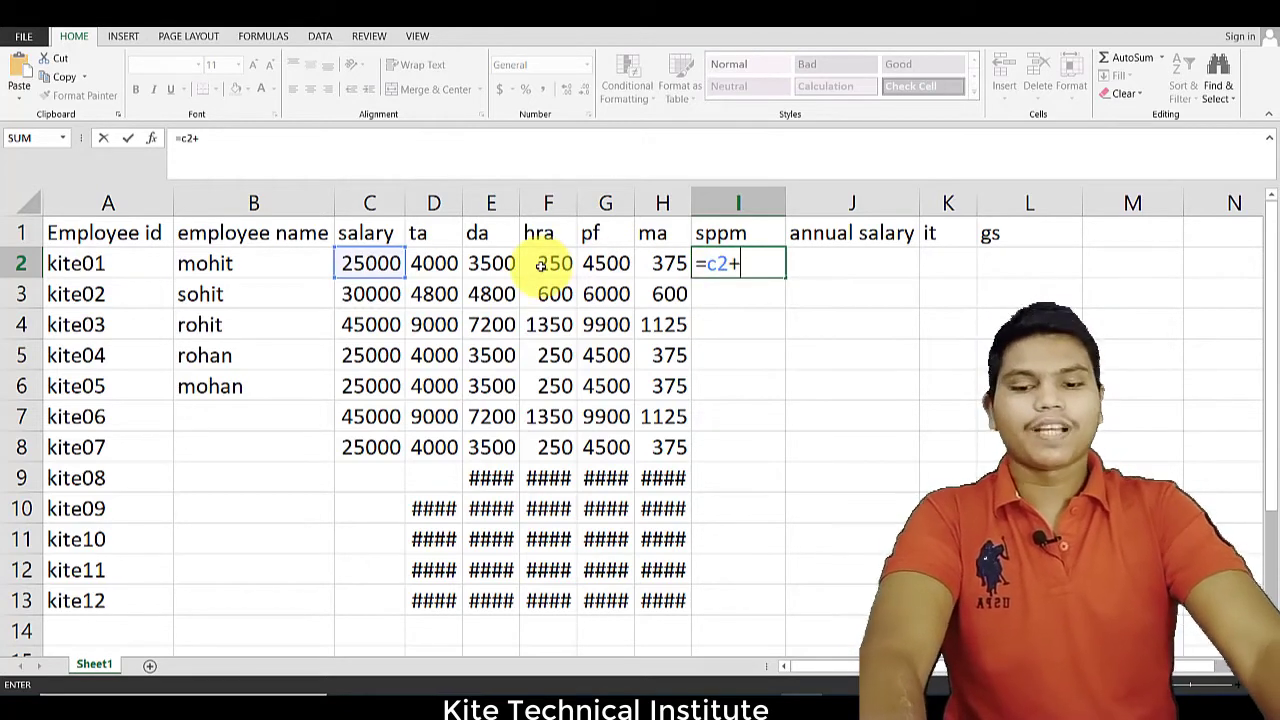
text(d2+)
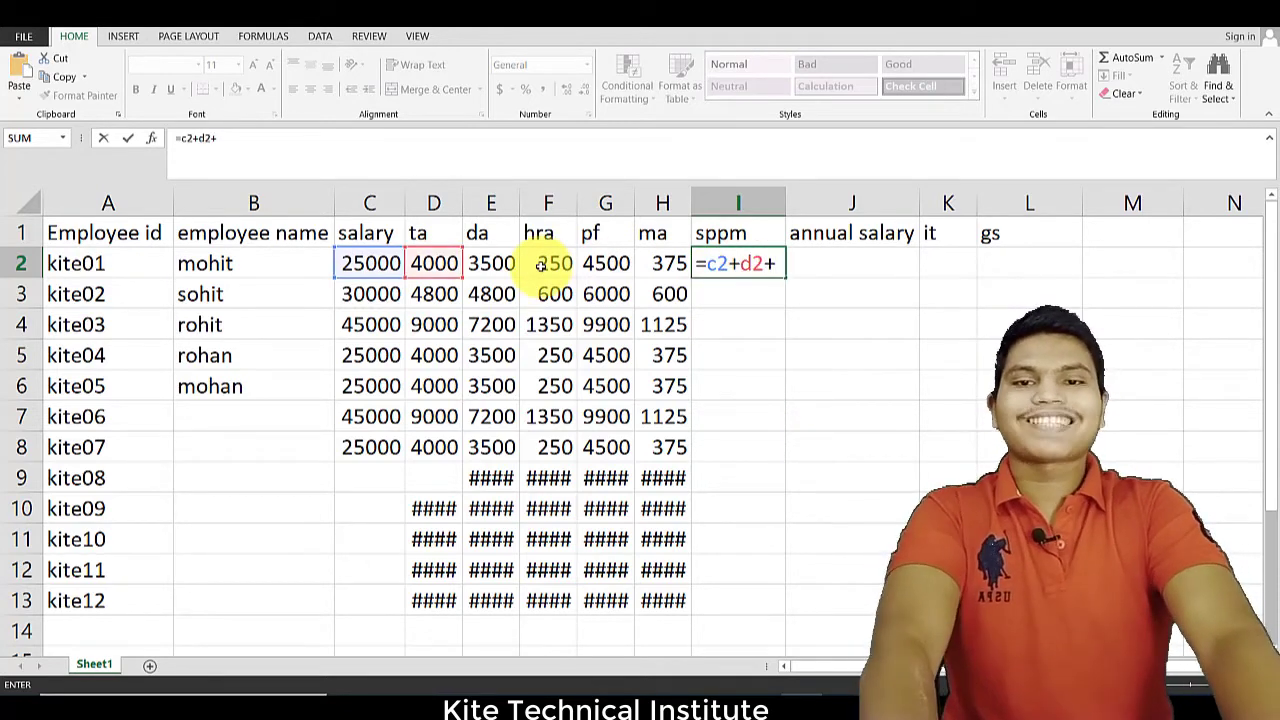
text(e2)
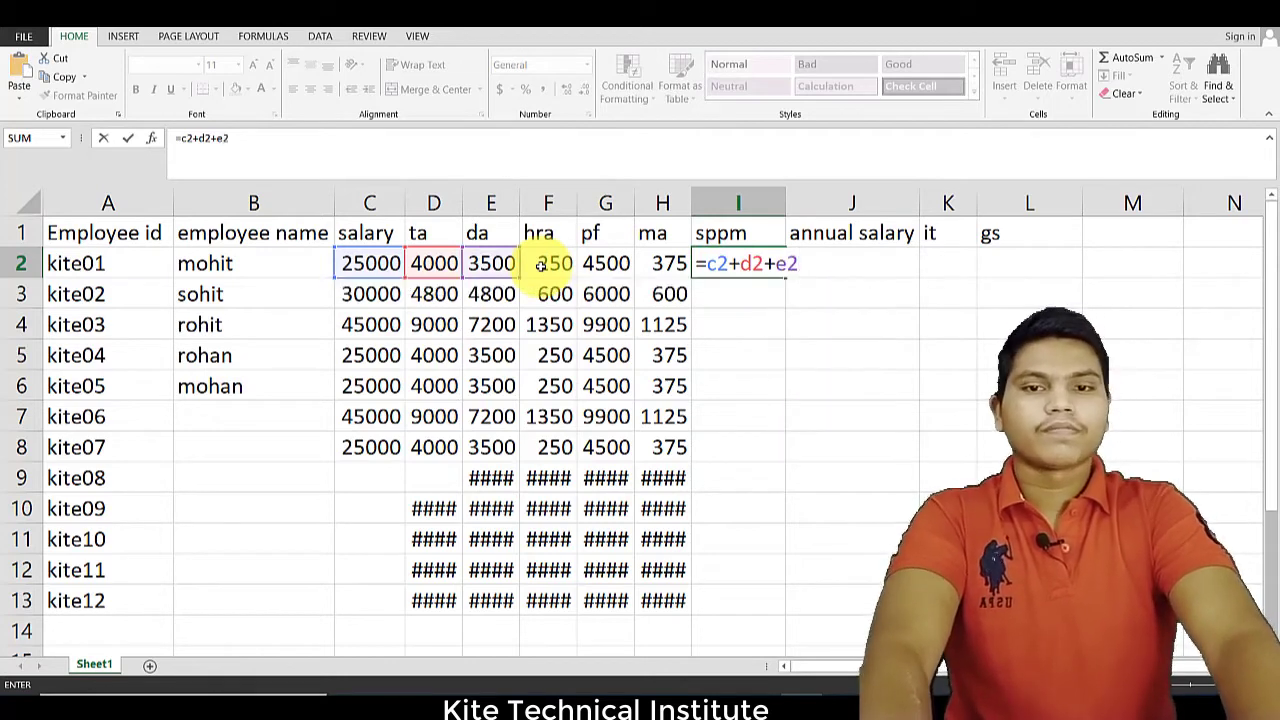
text(-)
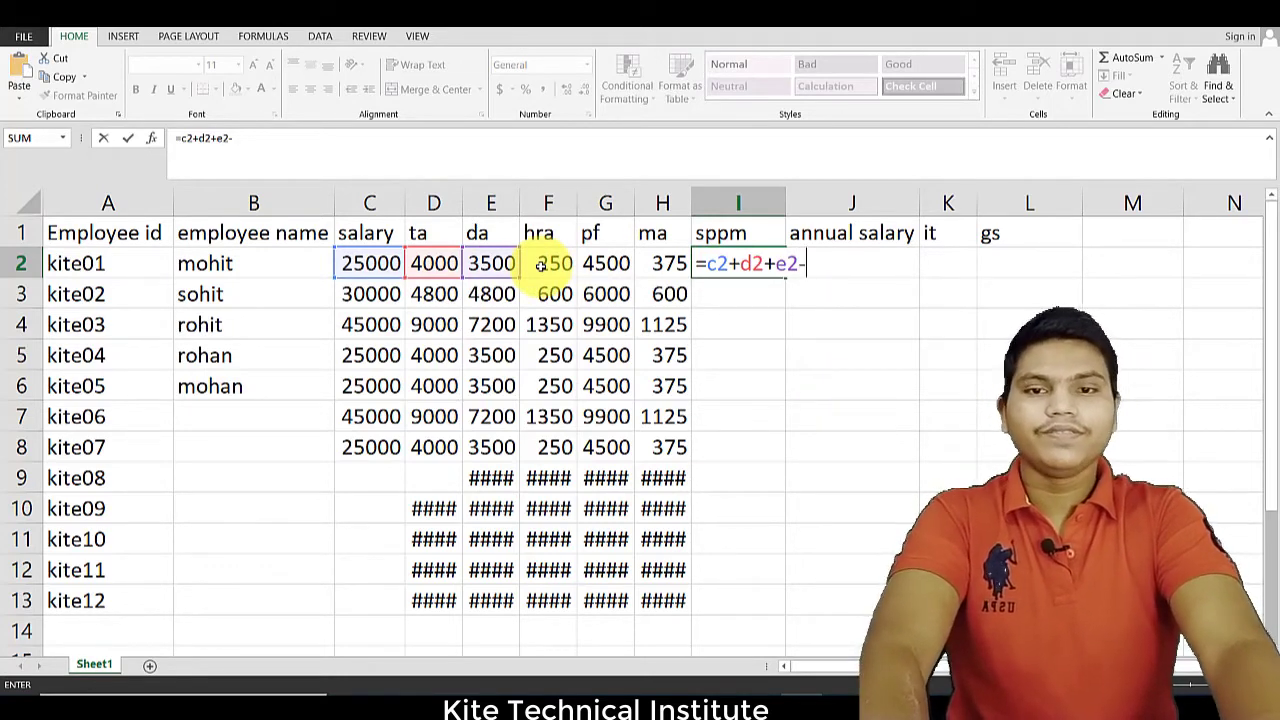
text(f2-g2)
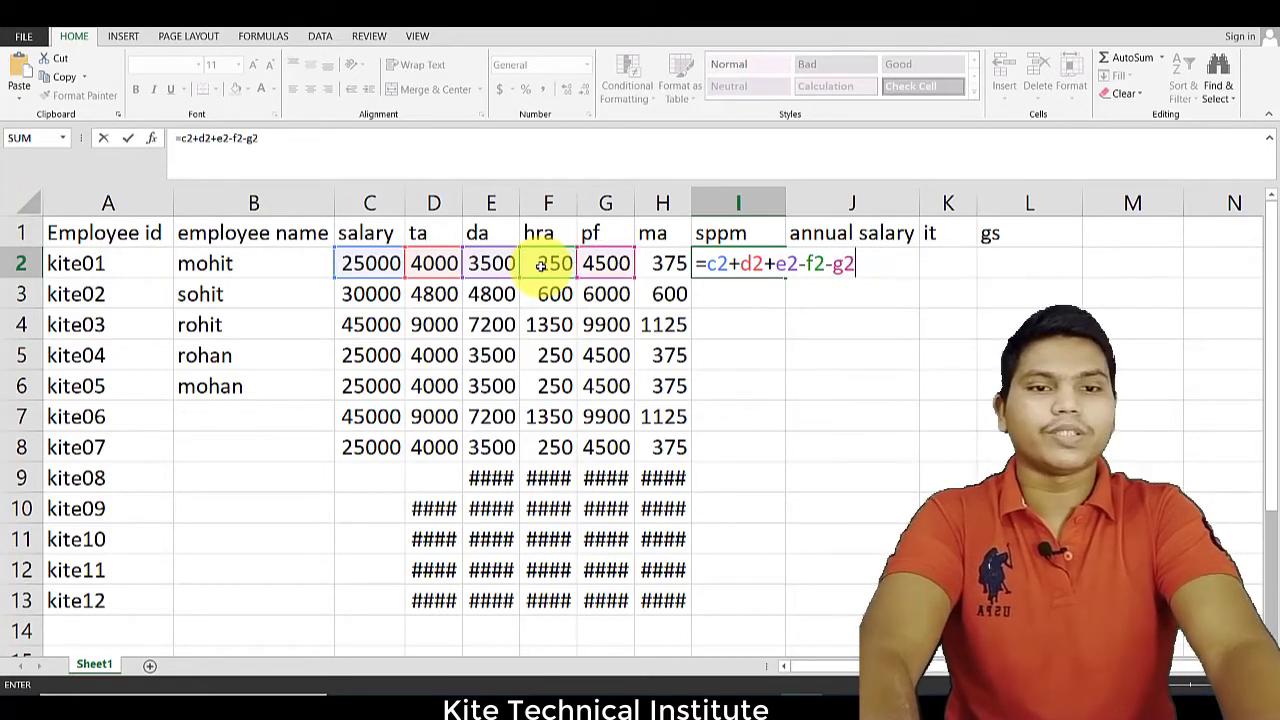
text(+)
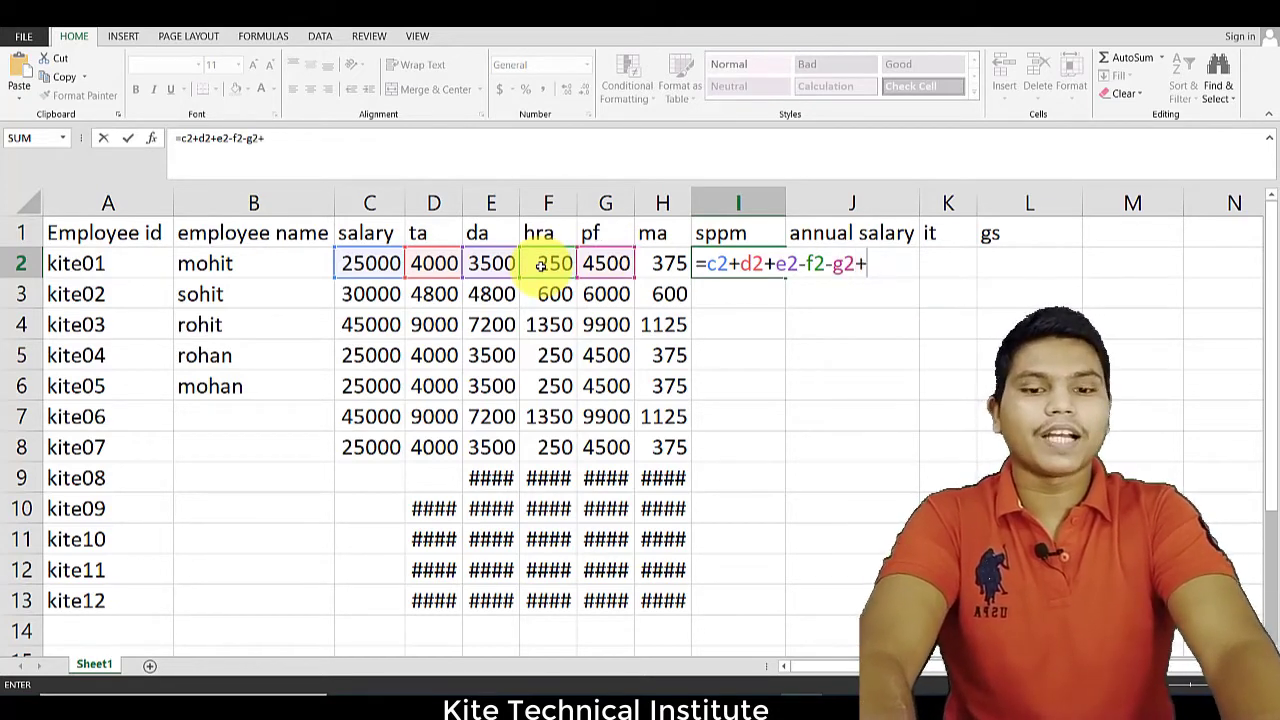
text(h2)
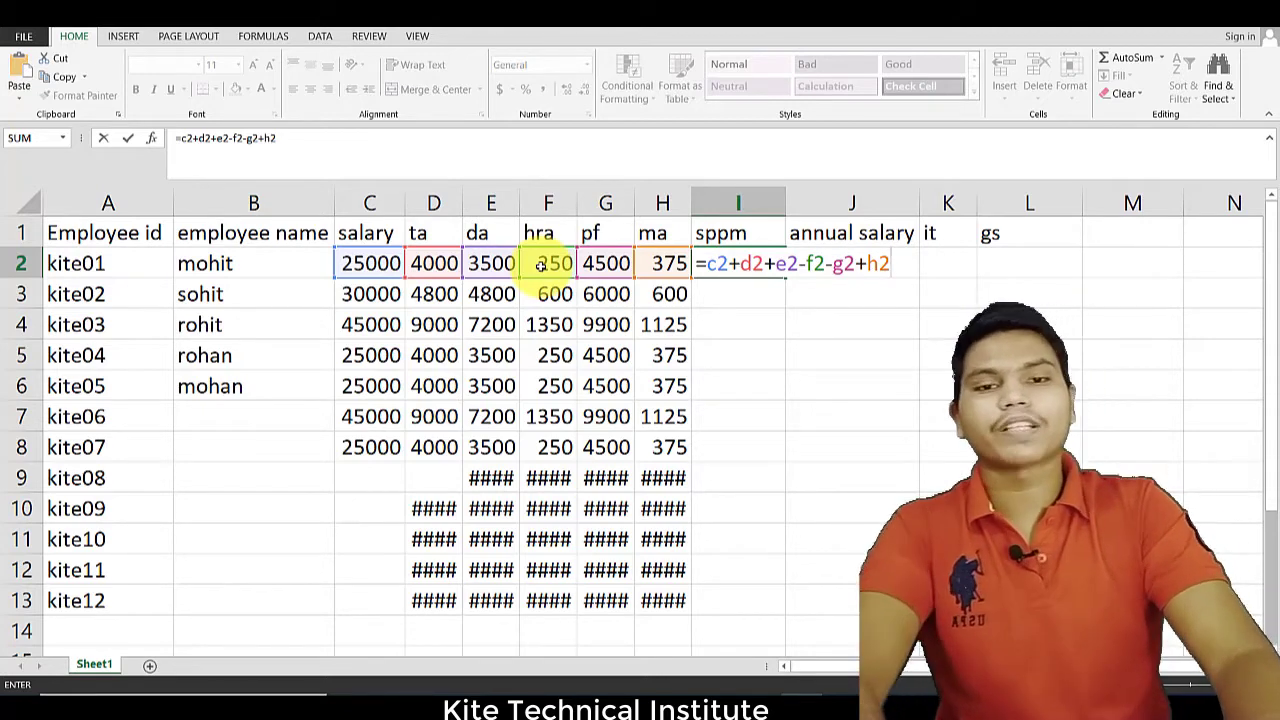
key(Return)
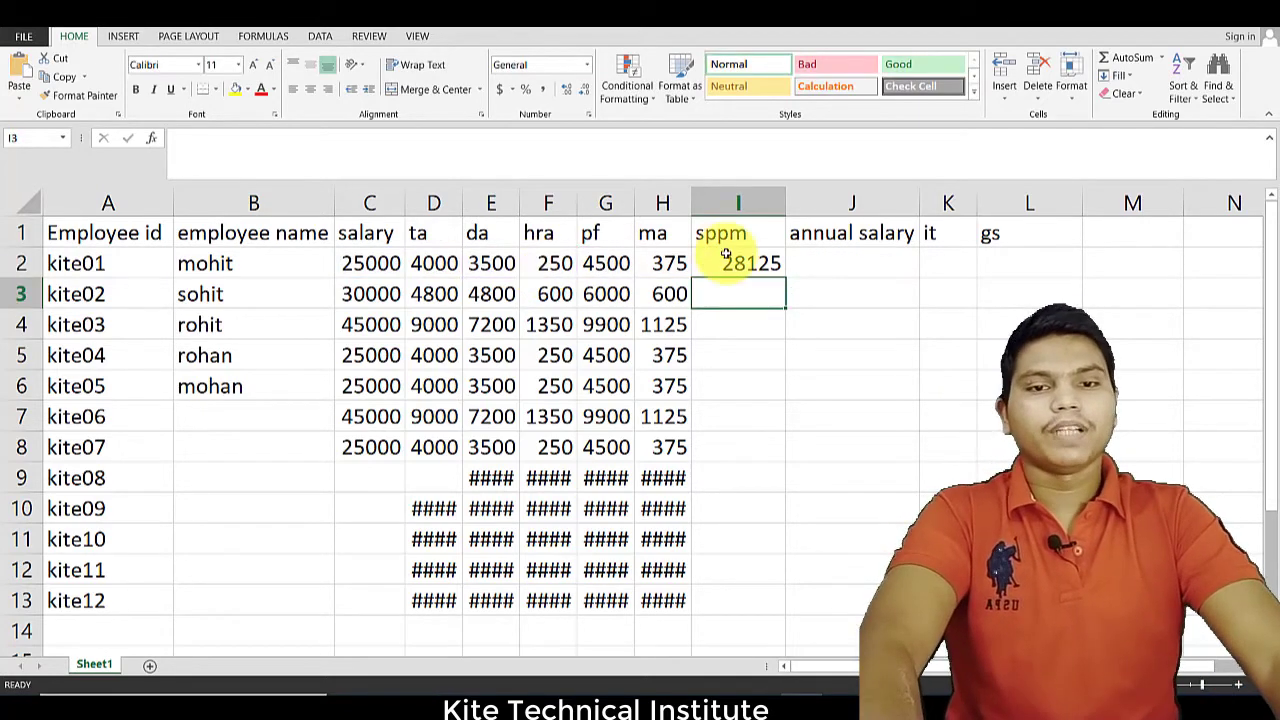
Step: Fill the sppm formula from I2 down to row 13 and select the rows without salaries, I9 to I13
click(745, 263)
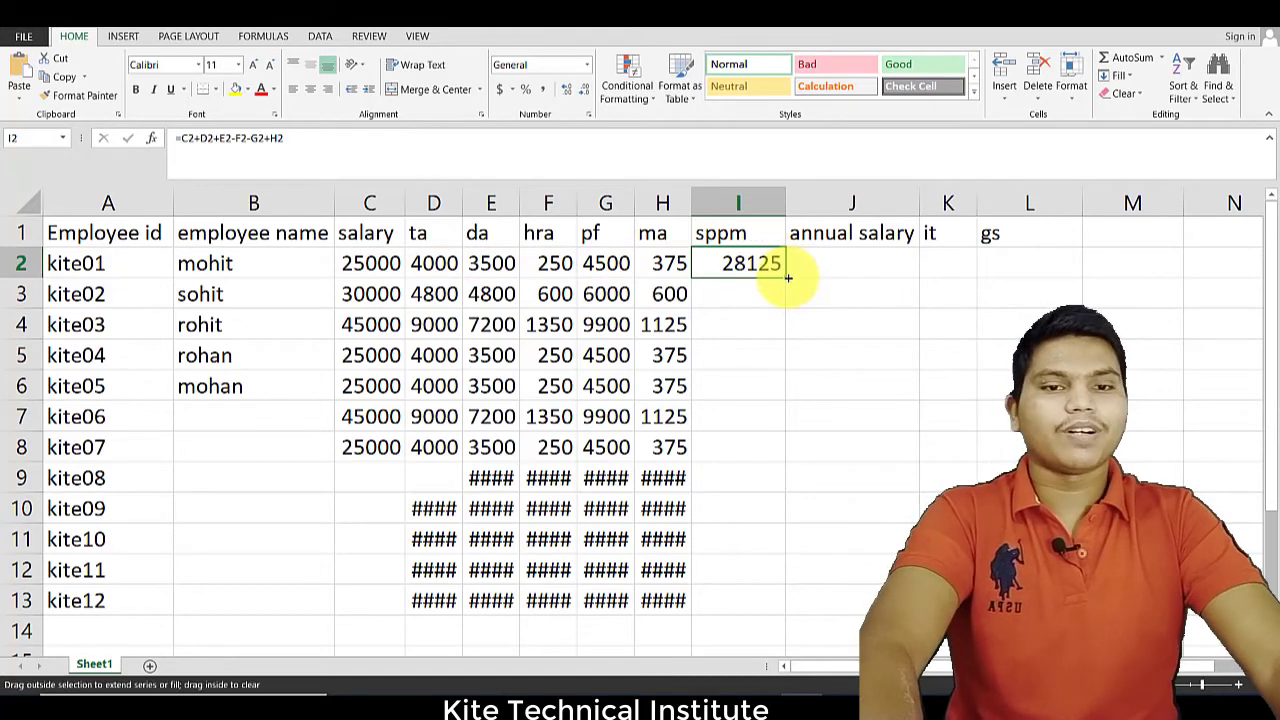
double_click(789, 272)
drag(745, 478, 745, 600)
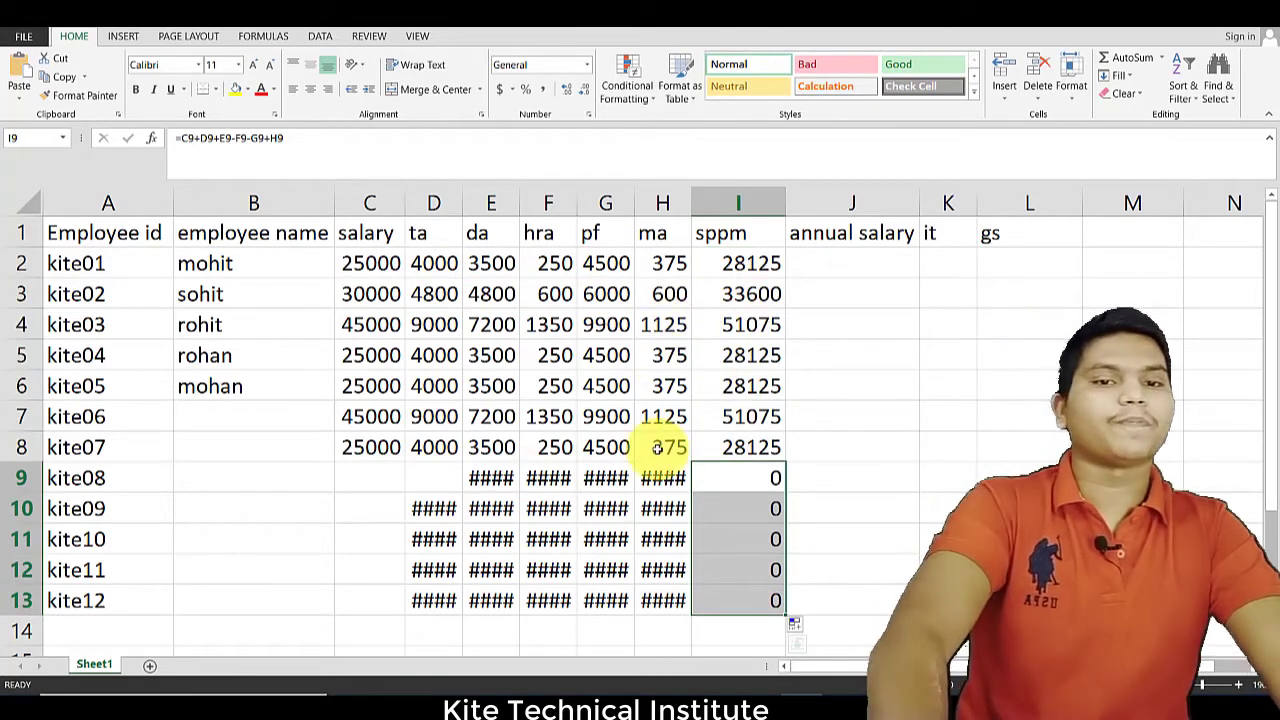
Step: Enter the annual salary formula "=i2*12" in cell J2
click(829, 262)
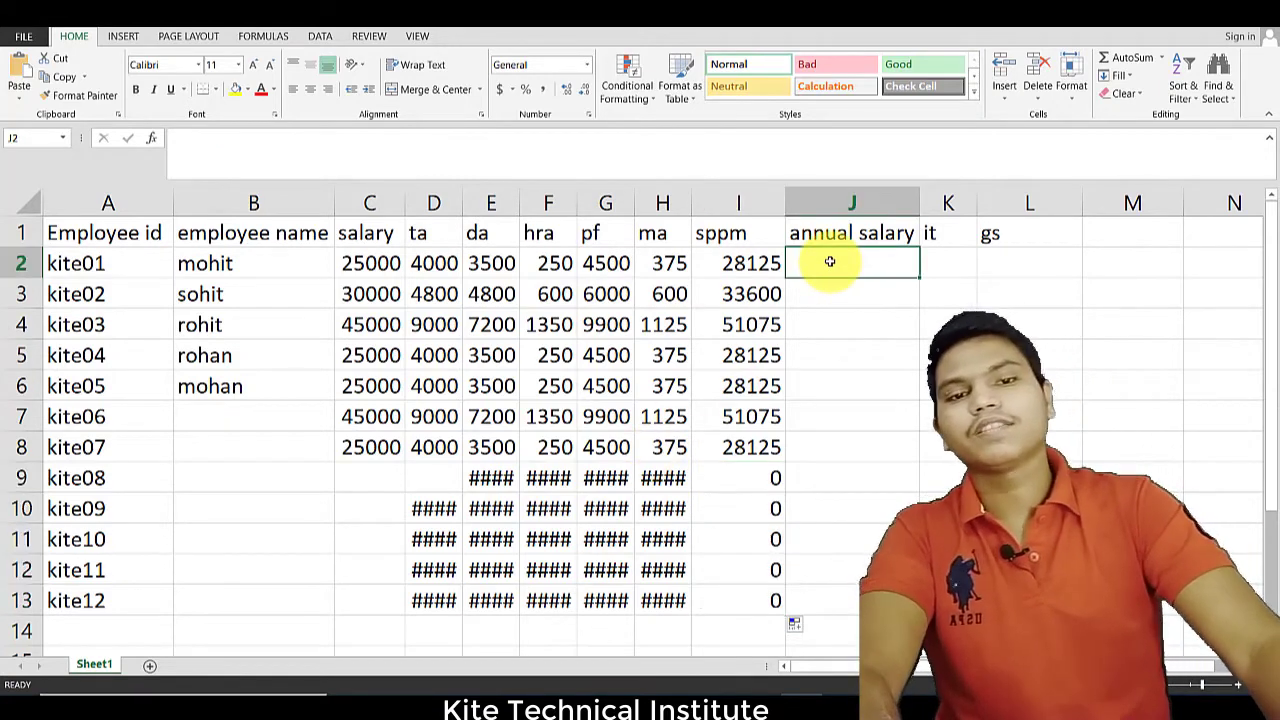
text(=)
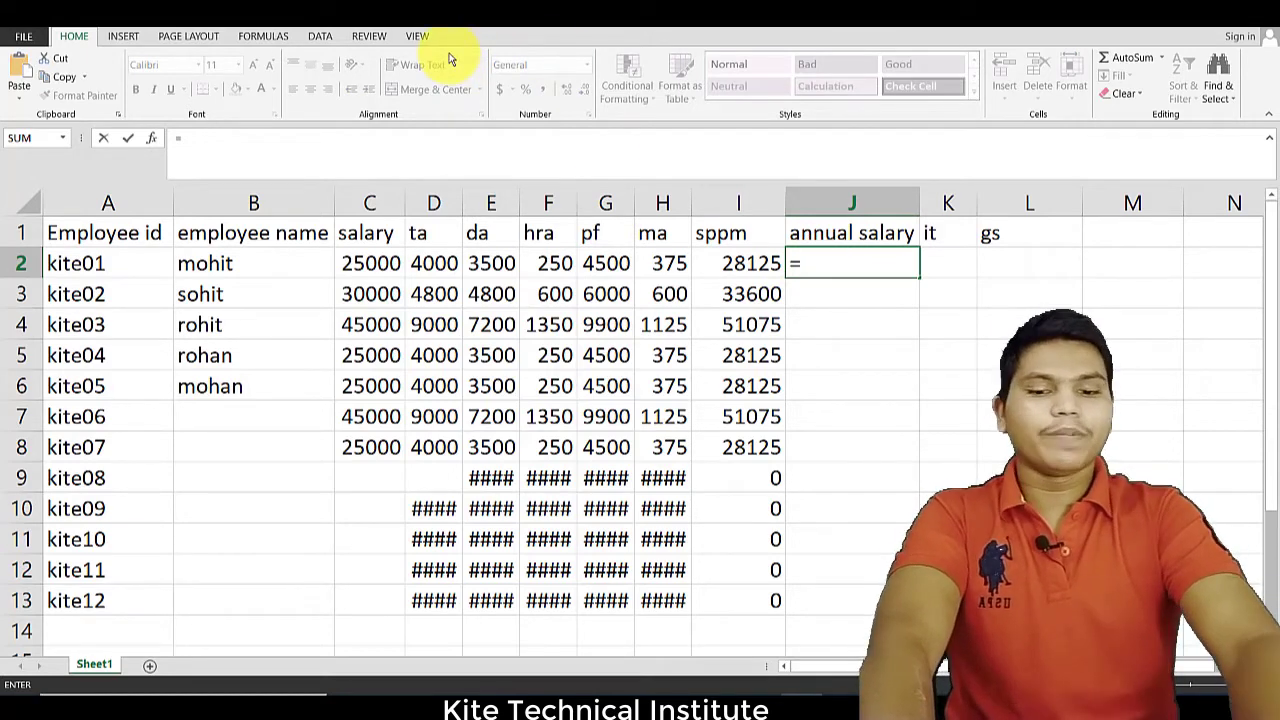
text(i2)
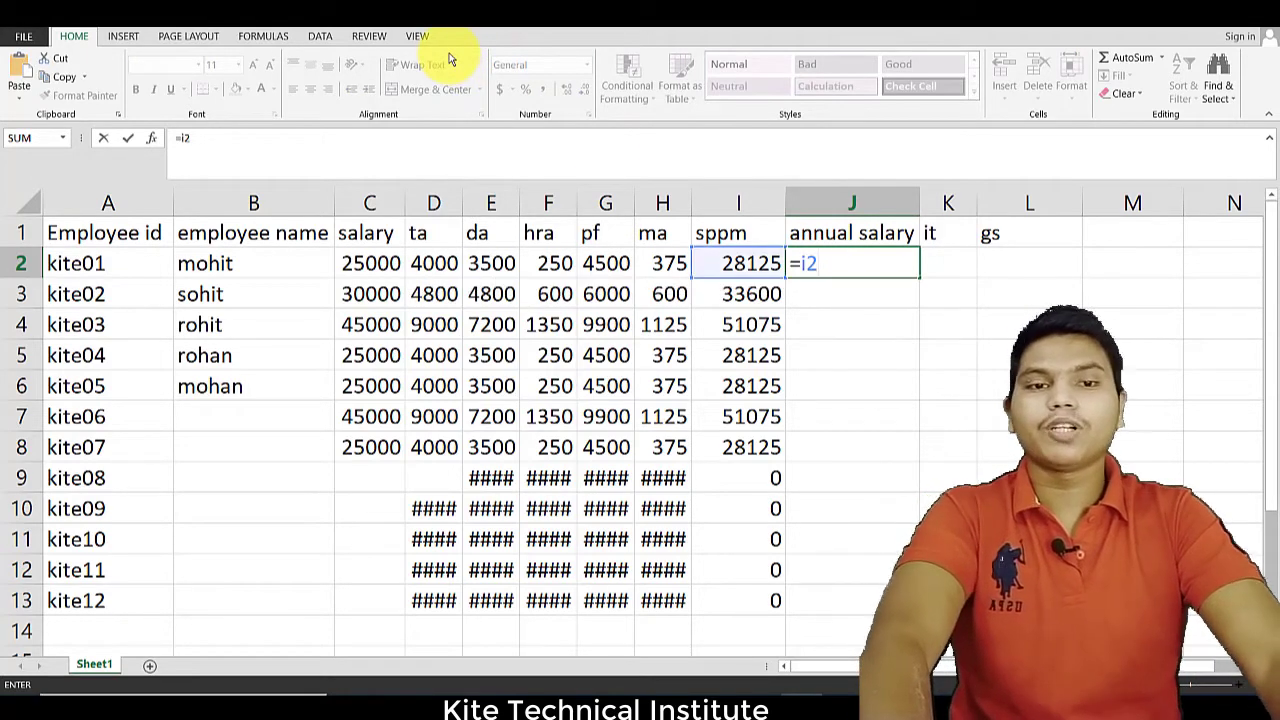
text(*12)
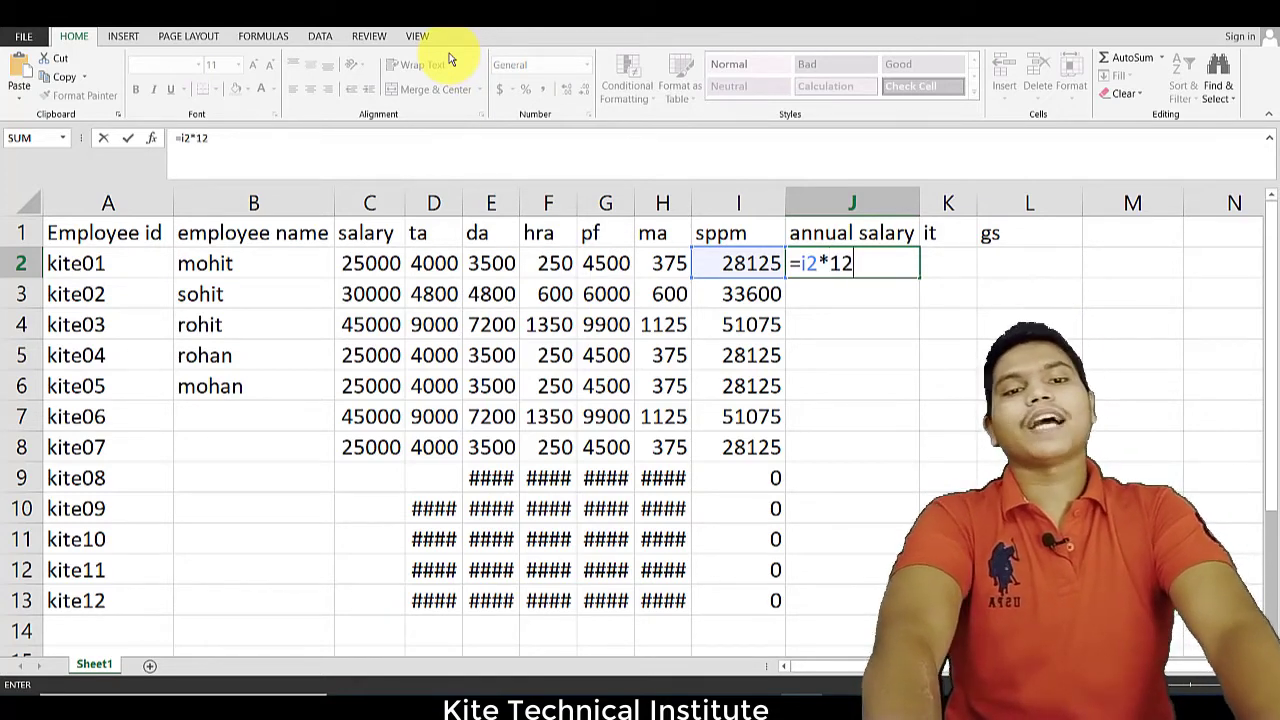
key(Return)
Step: Fill the annual salary formula from J2 down to row 13 and select J2 to J9
click(856, 264)
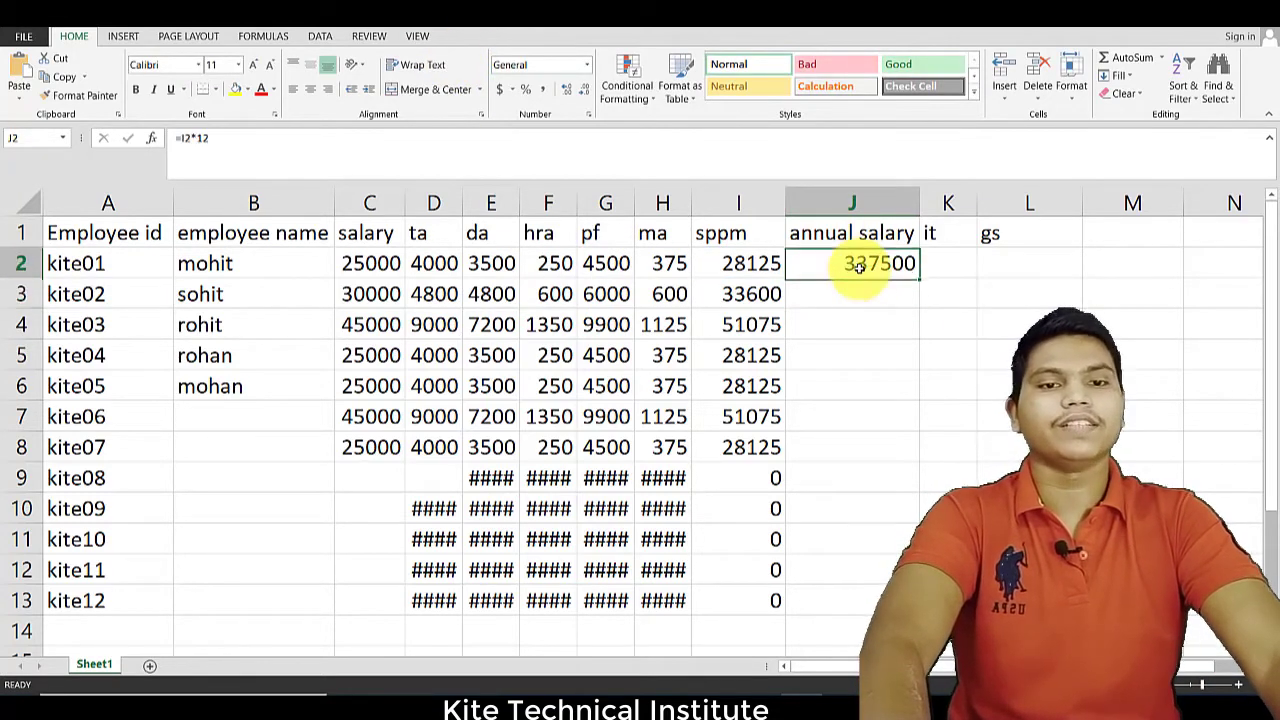
double_click(918, 276)
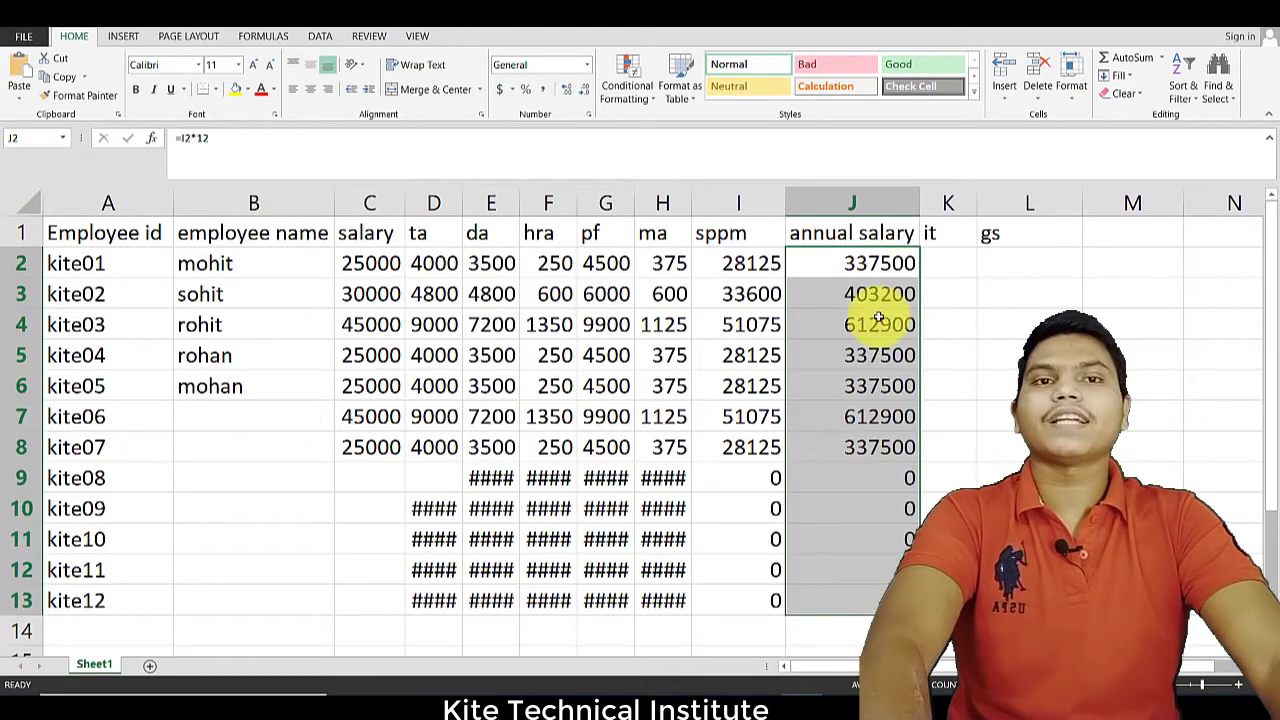
click(822, 474)
mouse_move(887, 270)
mouse_down()
mouse_move(871, 329)
mouse_move(890, 478)
mouse_up()
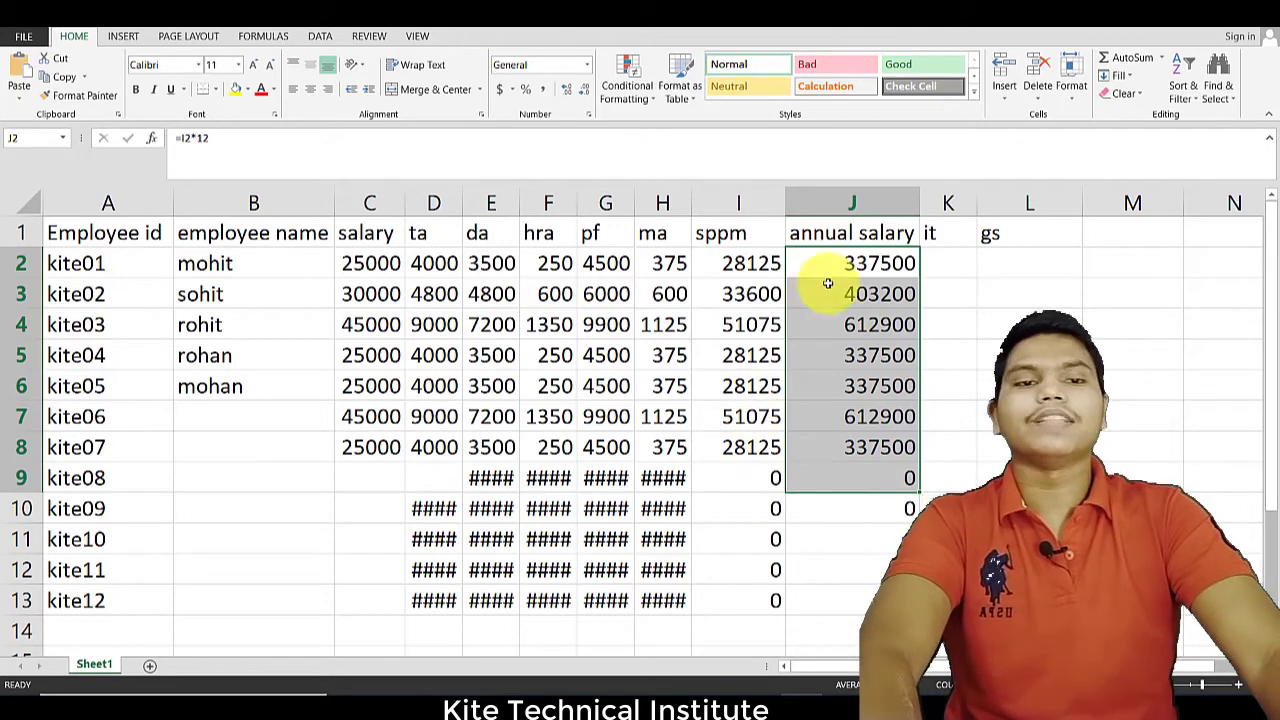
Step: Select cell K2 in the it column, and switch to Notepad to start a new line below the ma formula
click(952, 271)
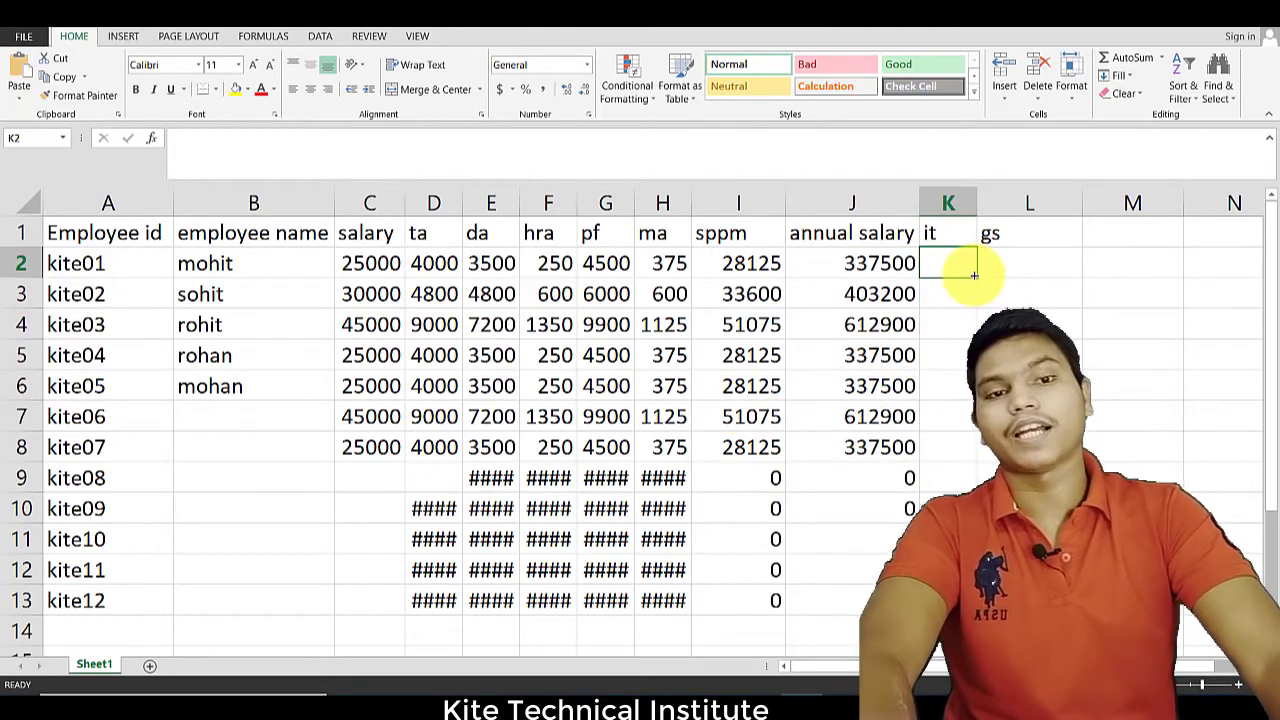
click(713, 706)
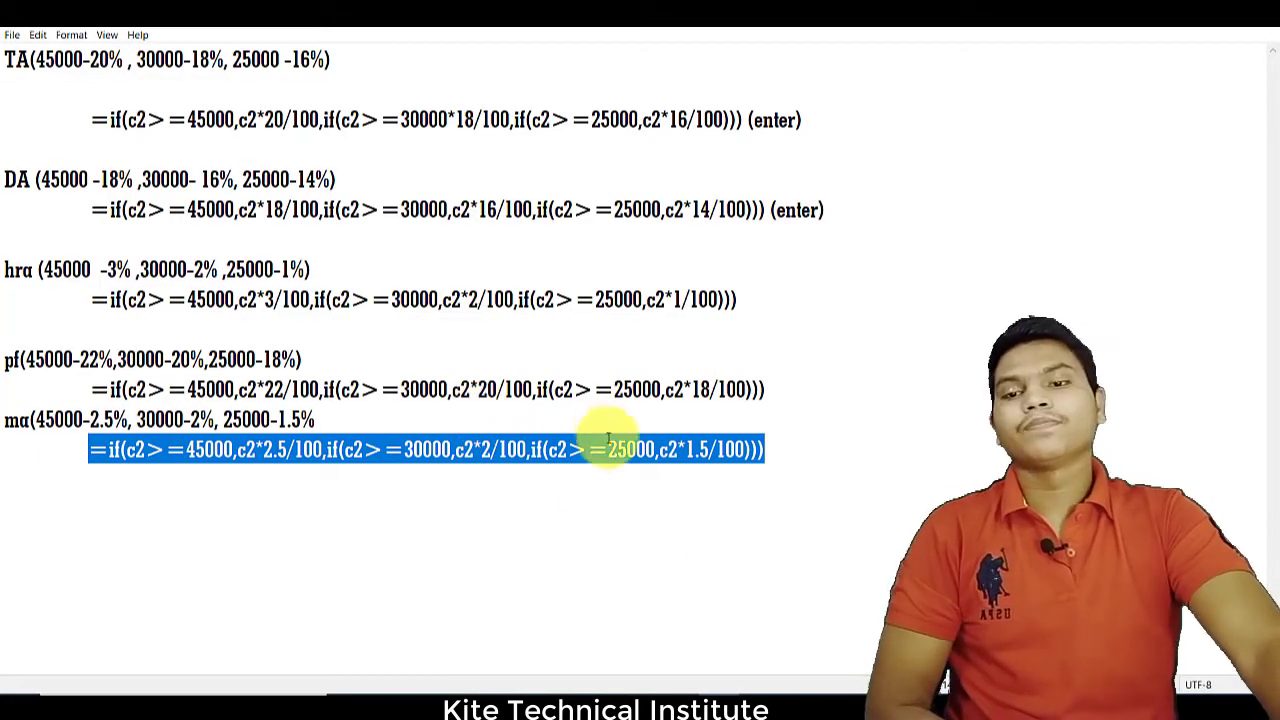
click(745, 450)
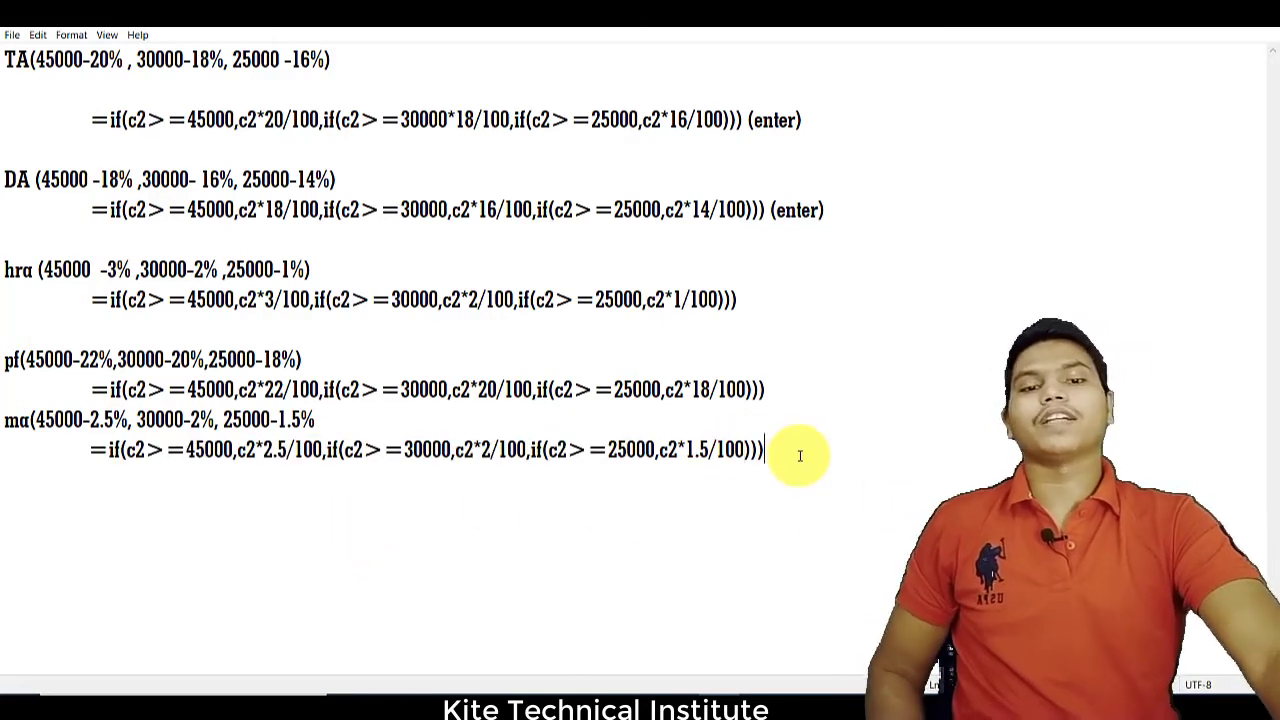
key(Return)
key(Return)
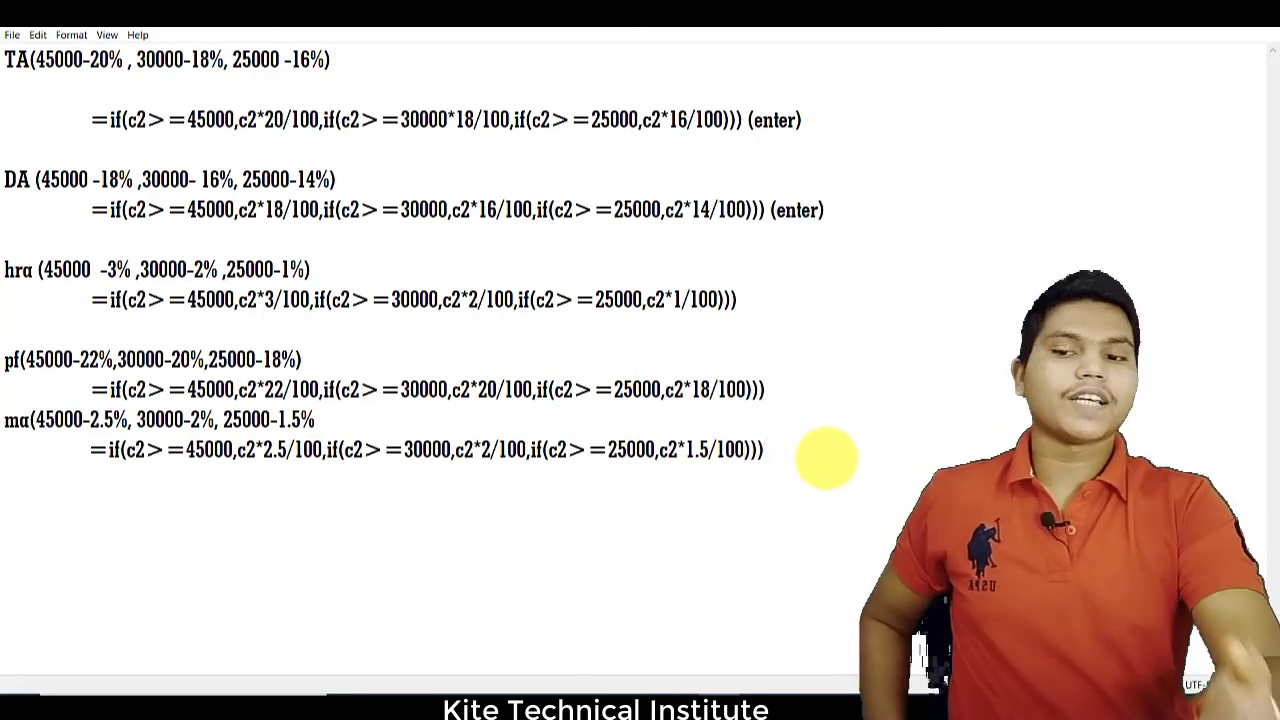
Step: Write the income tax rates line "it (45000-1.50% ,30000-1.0% ,25000-0.75%)" below the ma formula
text(i)
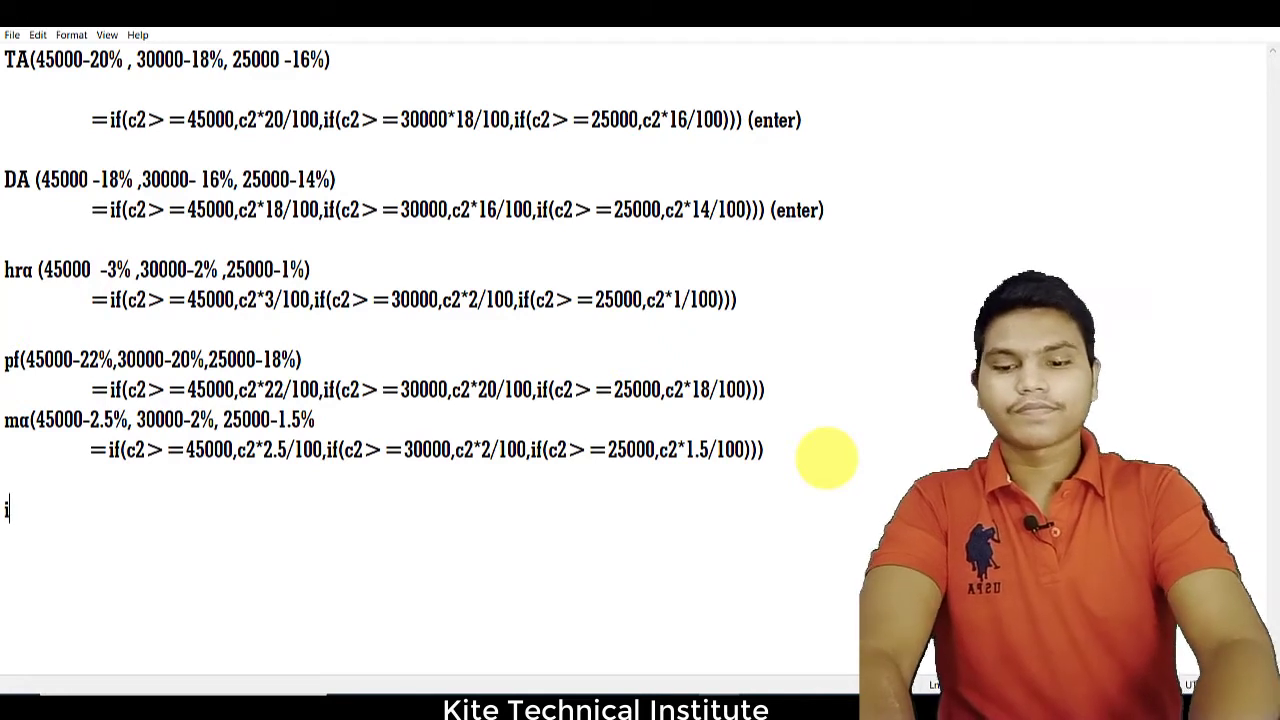
text(t (45000)
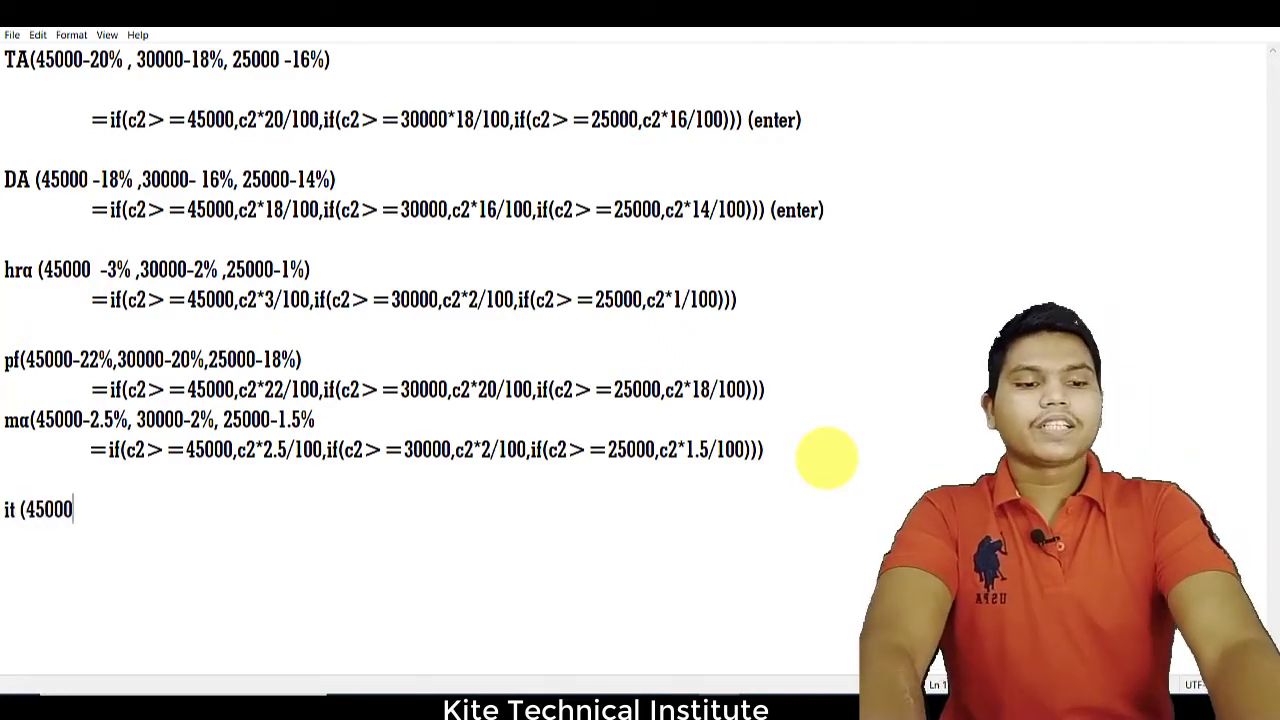
text(-1.)
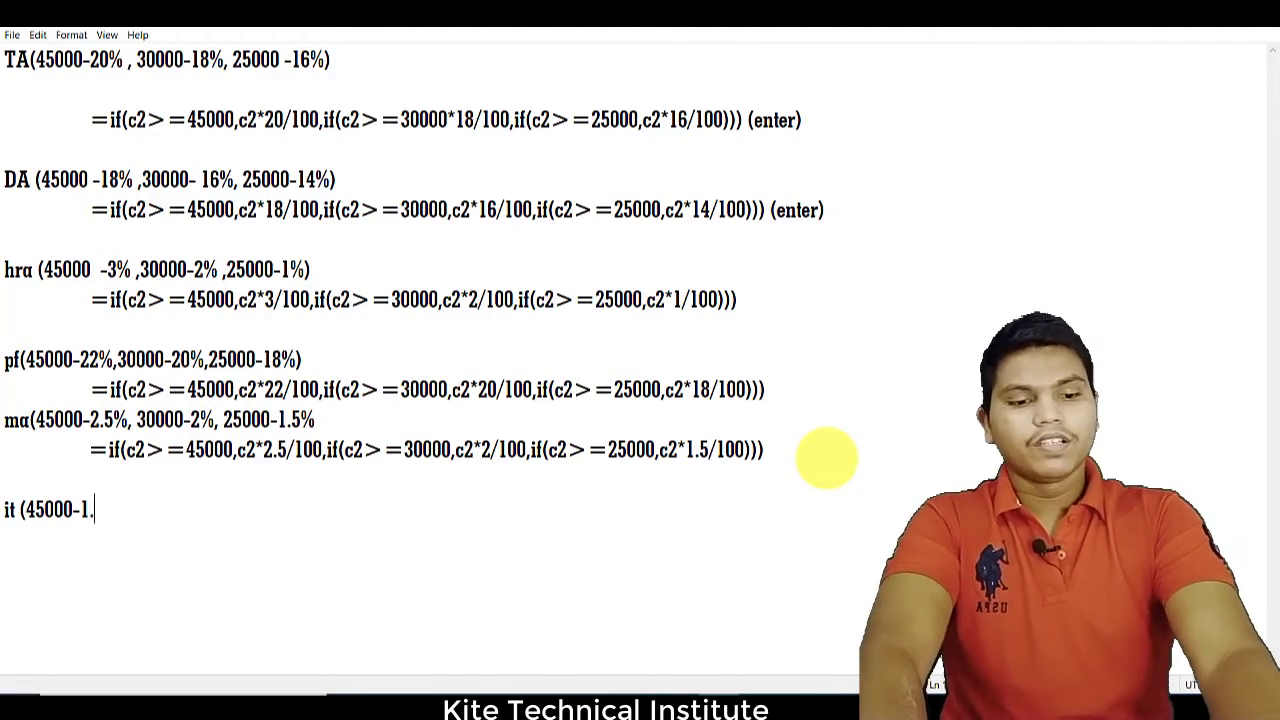
text(50%)
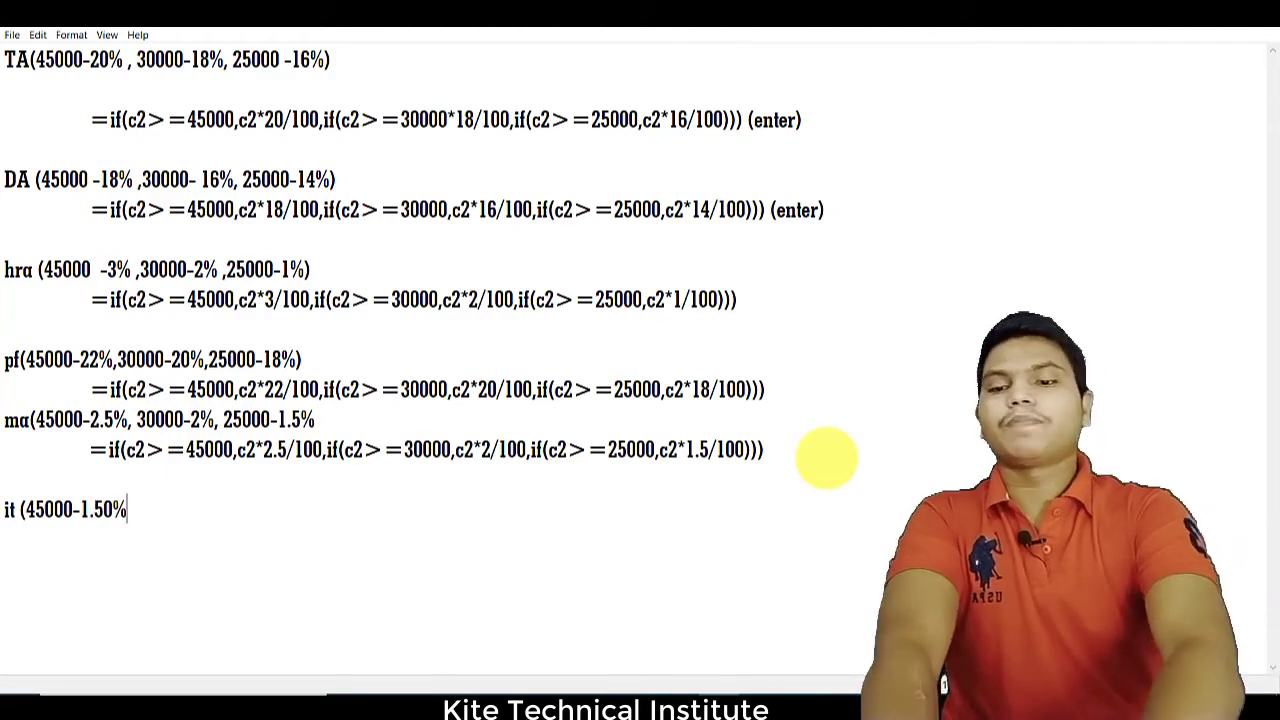
text( ,)
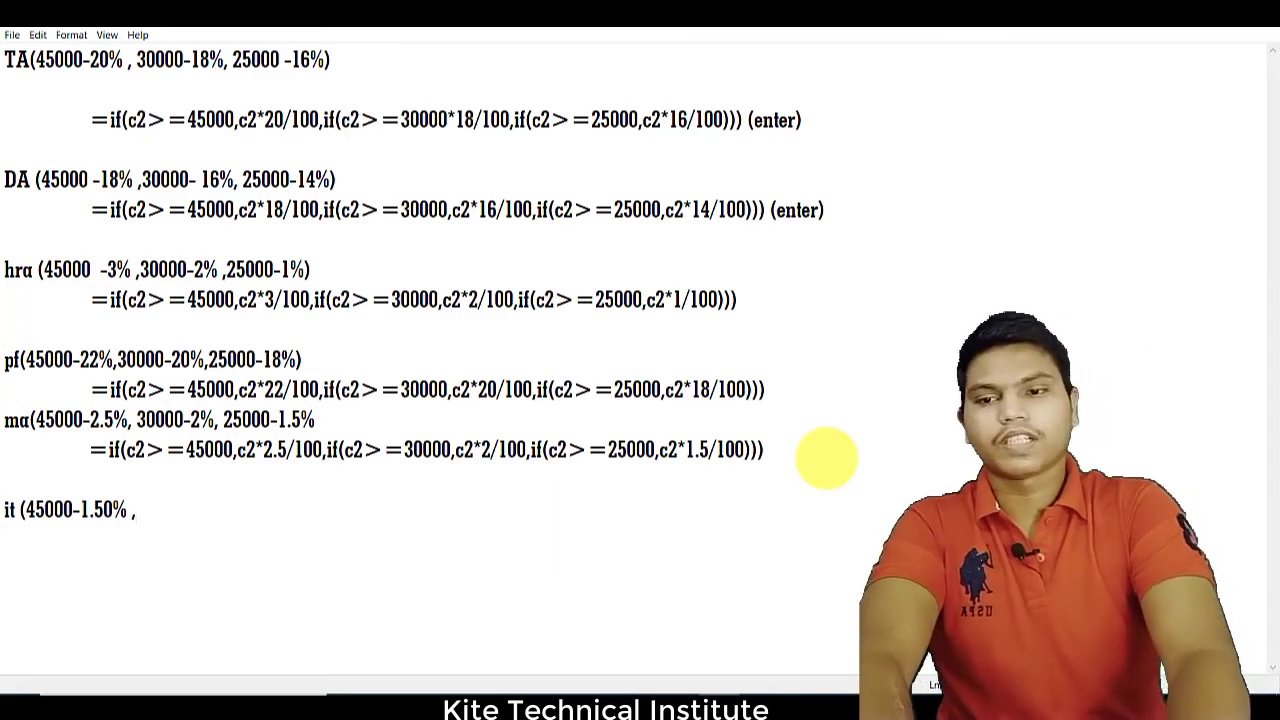
text(30000)
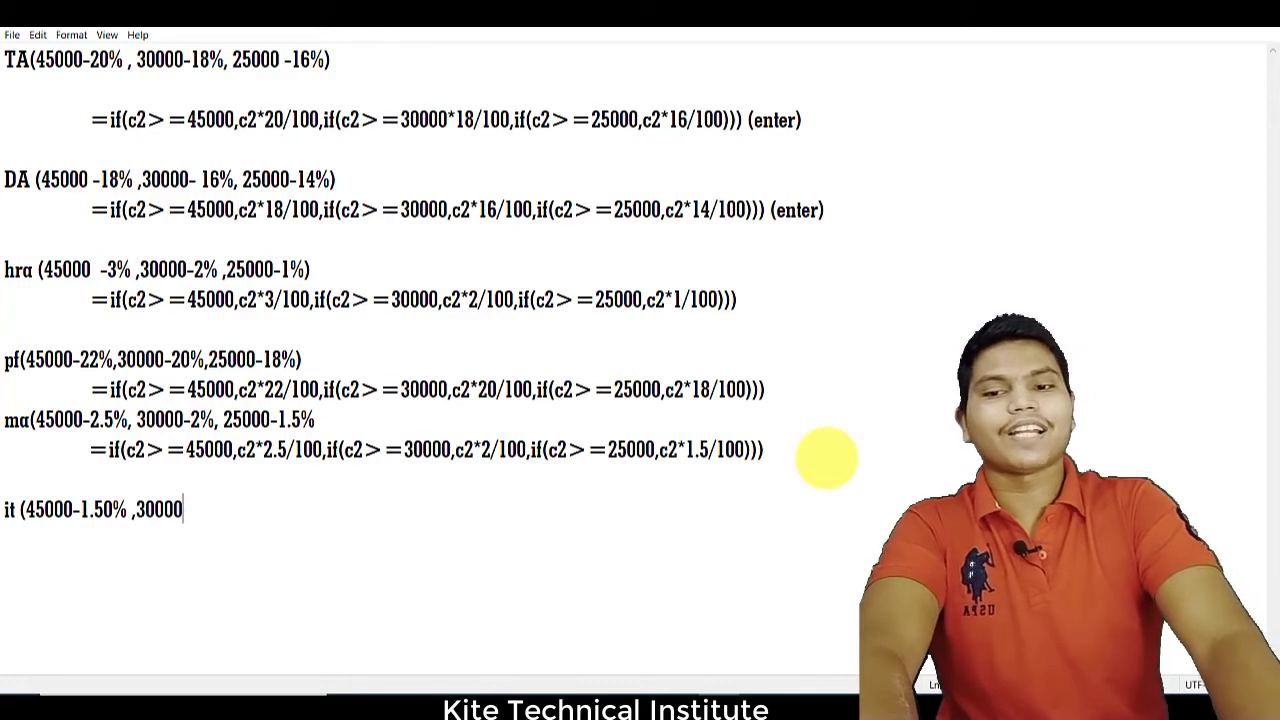
text(-1.0% ,)
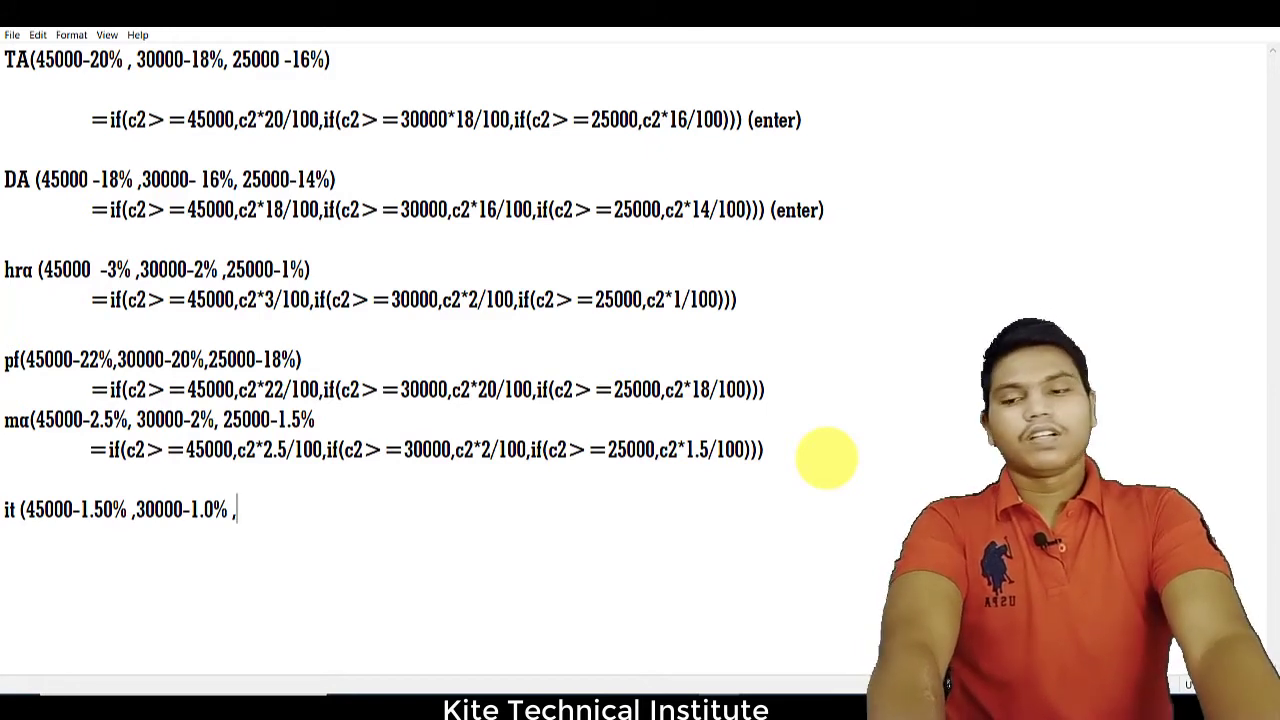
text(25000)
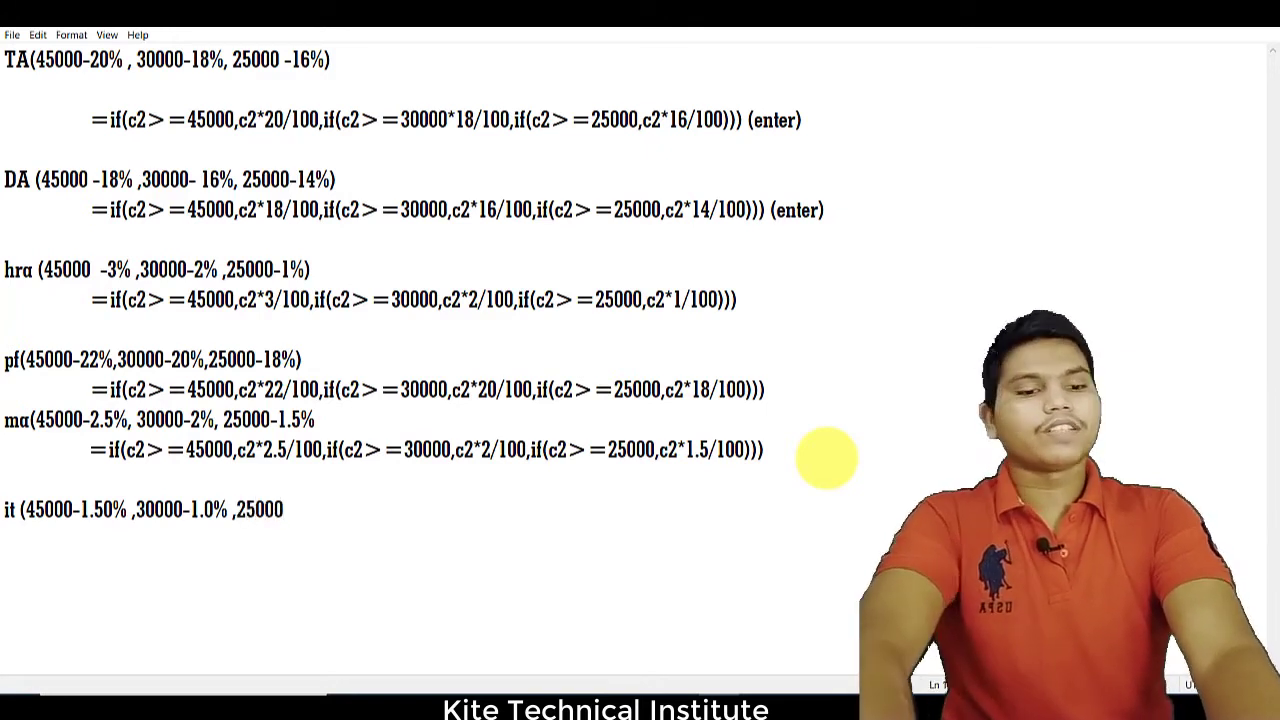
text(-0.75)
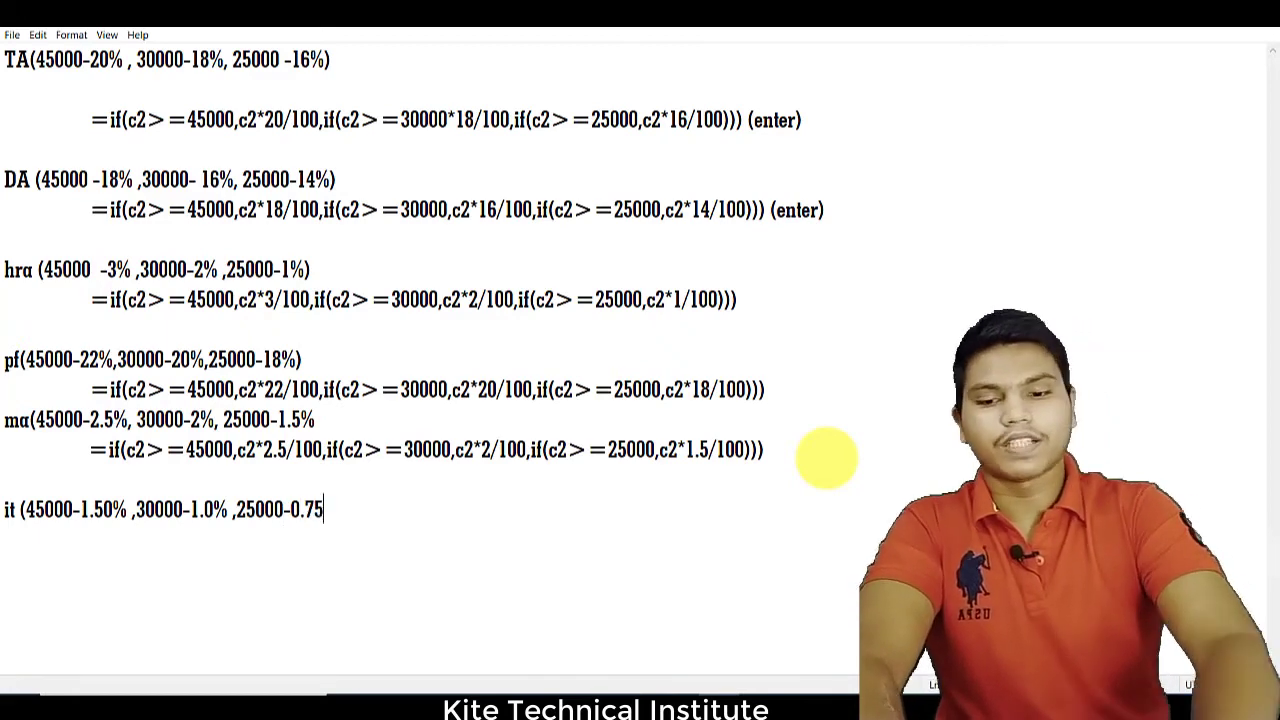
text(%)
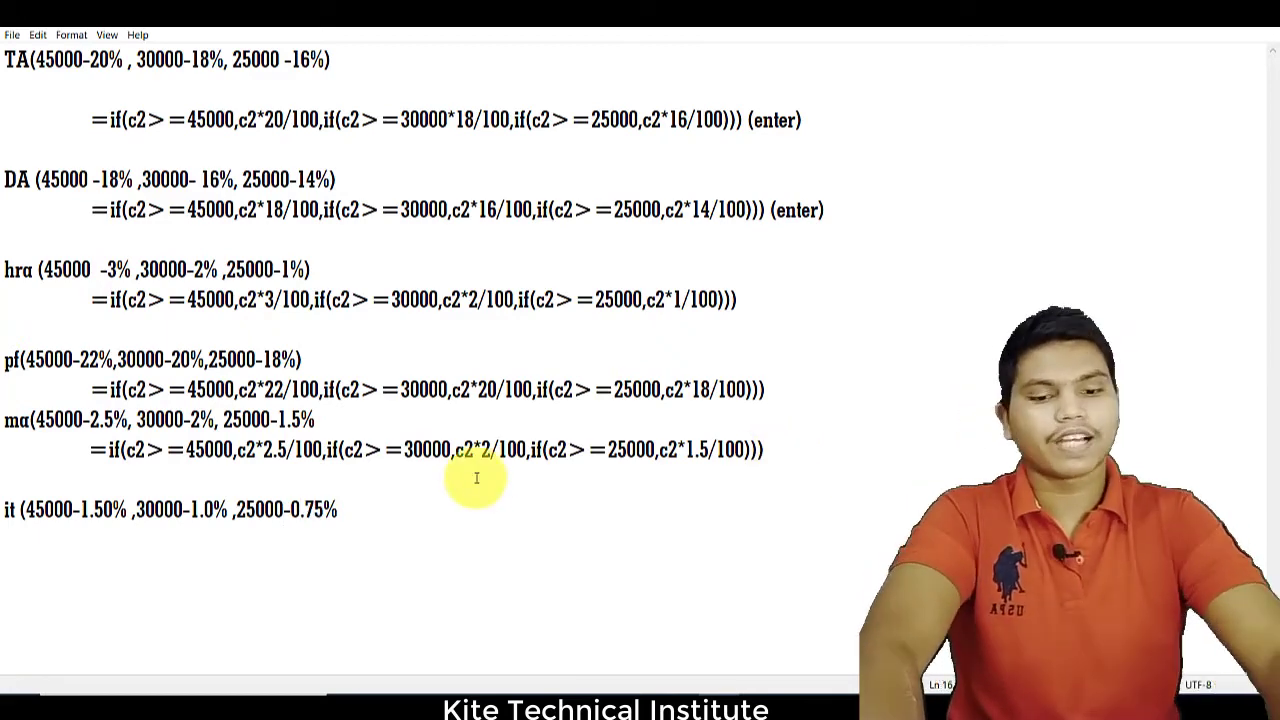
text())
Step: Begin the IT formula with "=" below its rates line, and switch to Excel to check the annual salary cell J2
key(Return)
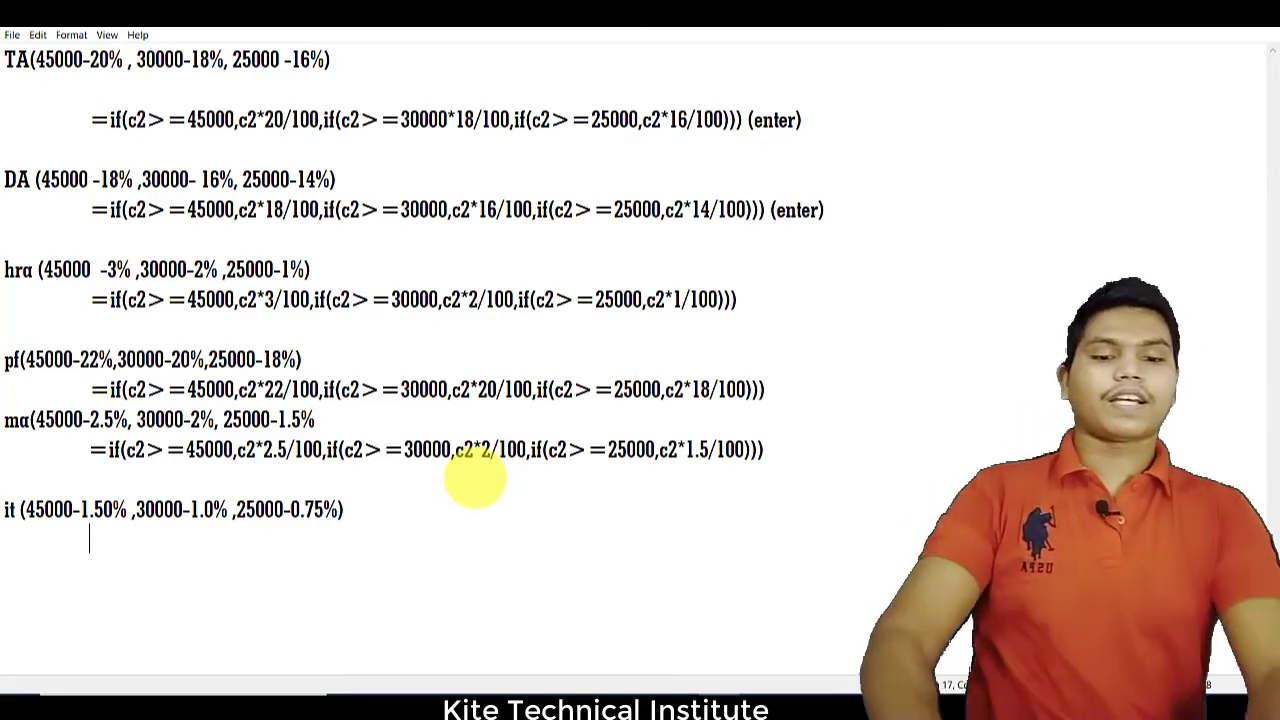
text(=)
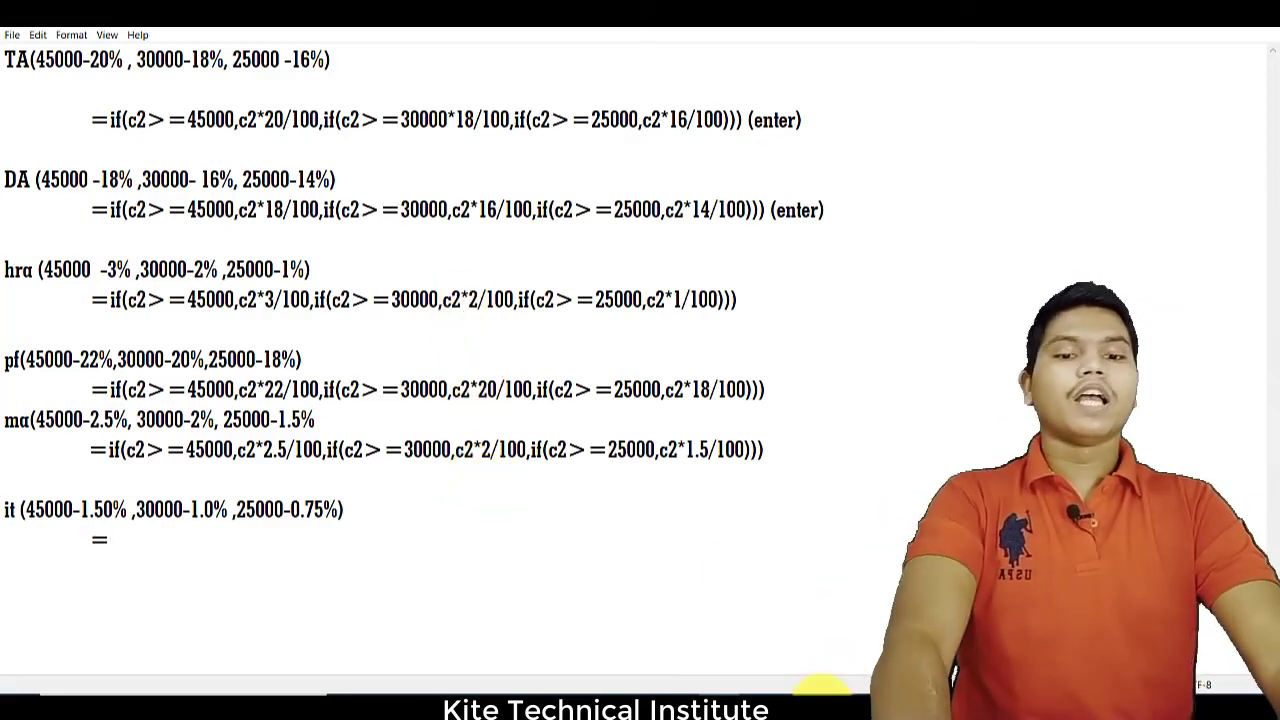
click(818, 710)
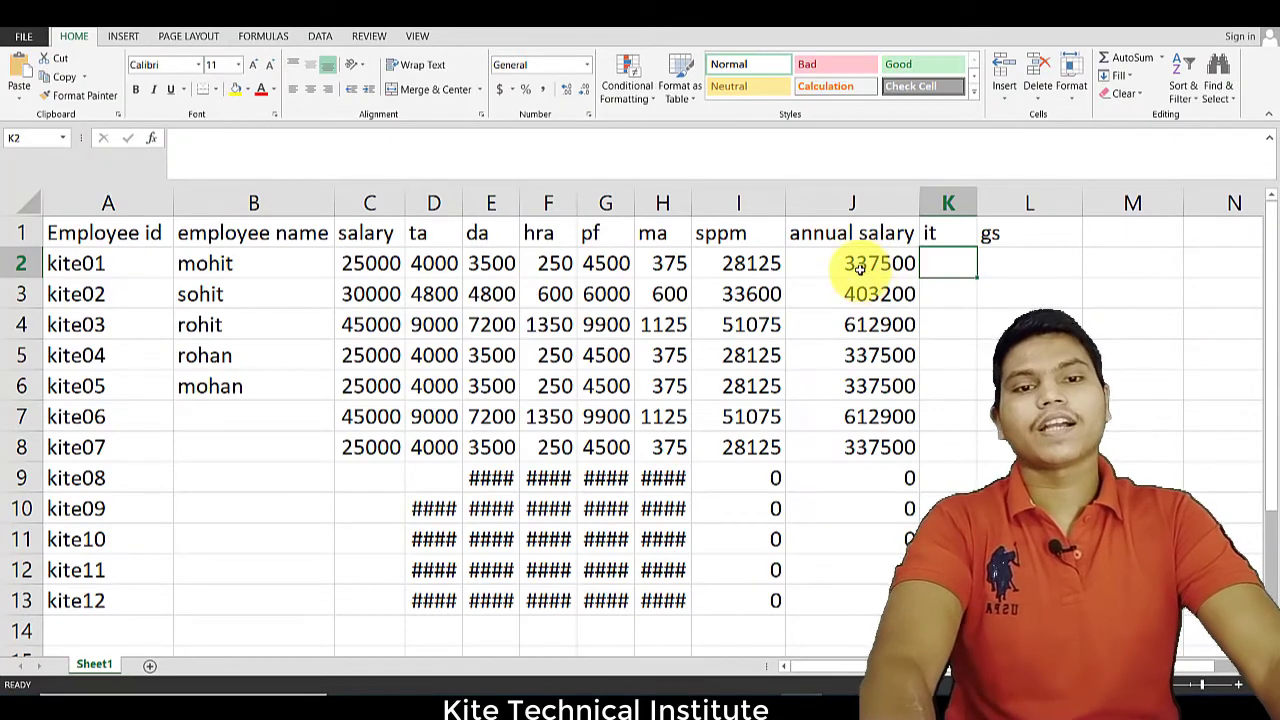
click(860, 264)
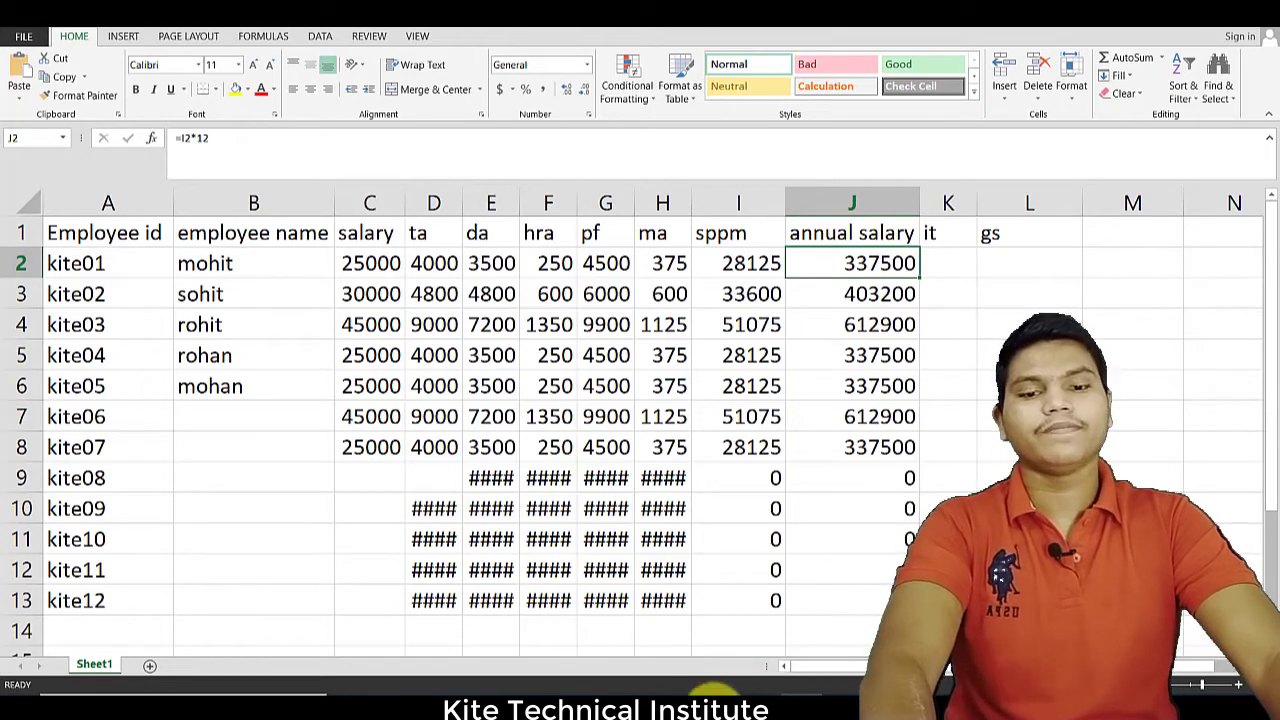
Step: Switch back to Notepad and write the first IT condition "if(j2>=45000,j2*1.50/100," after the equals sign
click(711, 708)
text(j2)
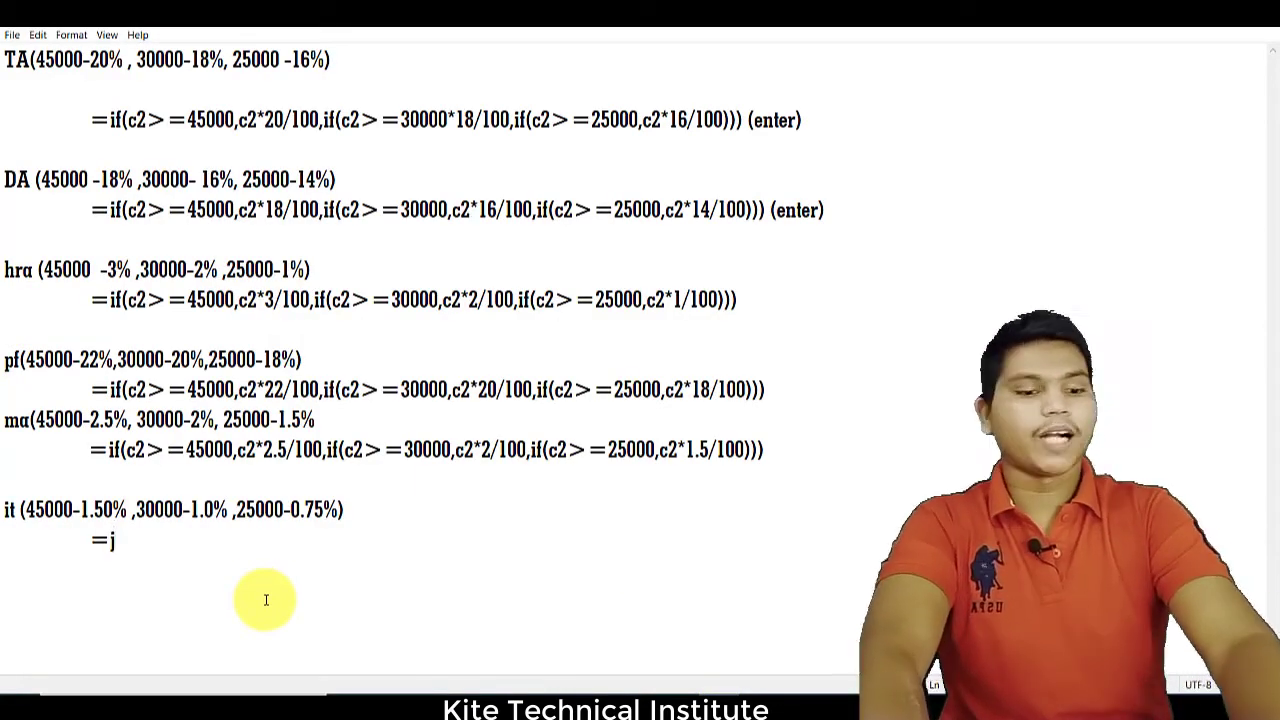
key(BackSpace)
key(BackSpace)
text(if(j2>=)
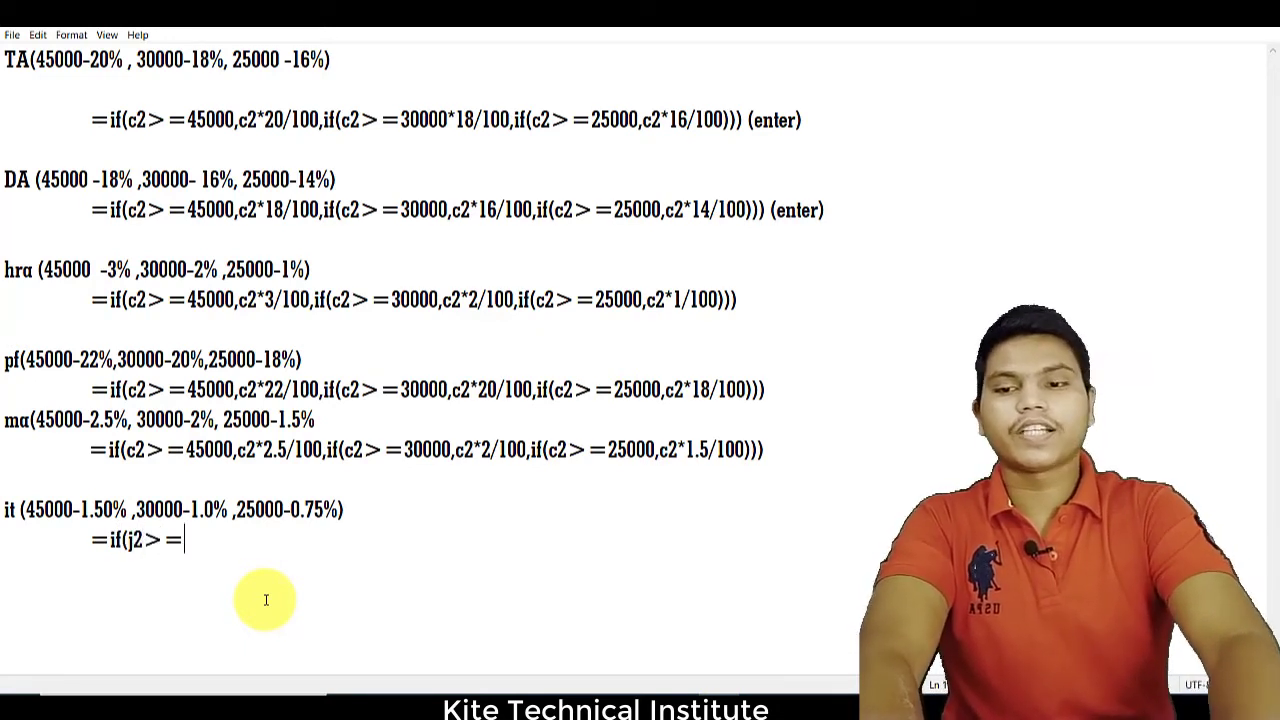
text(4500)
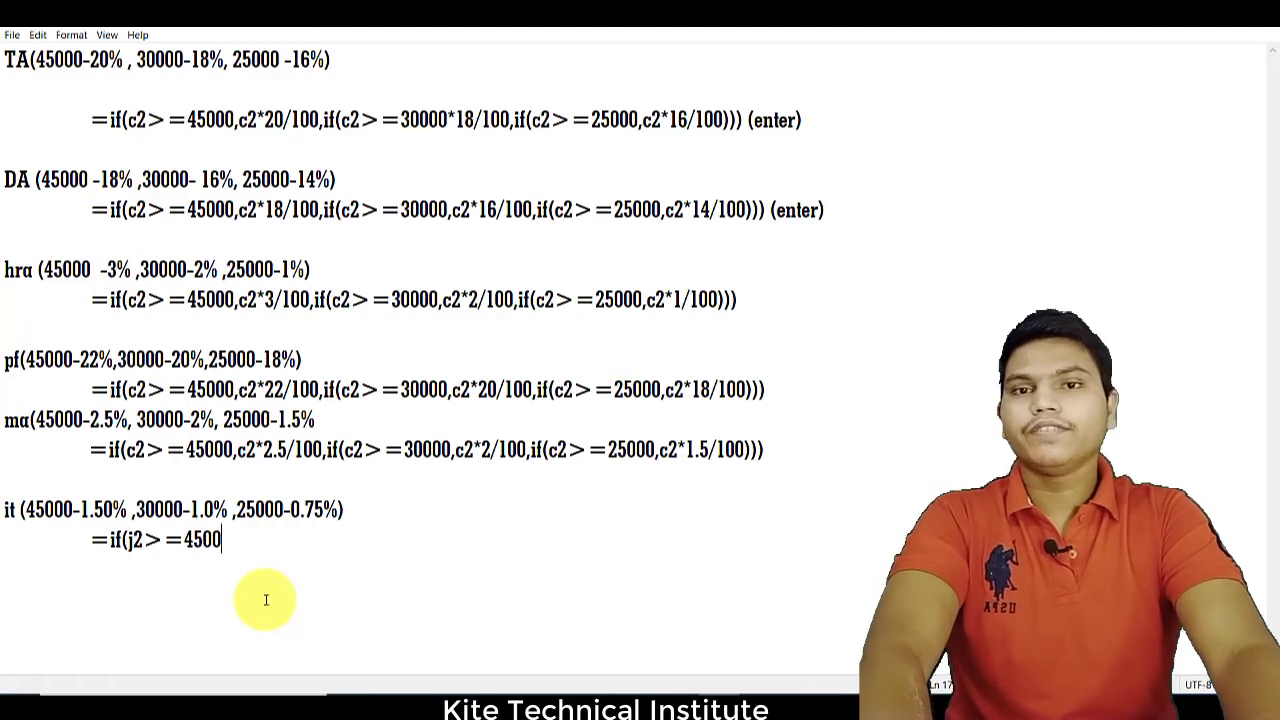
text(0,)
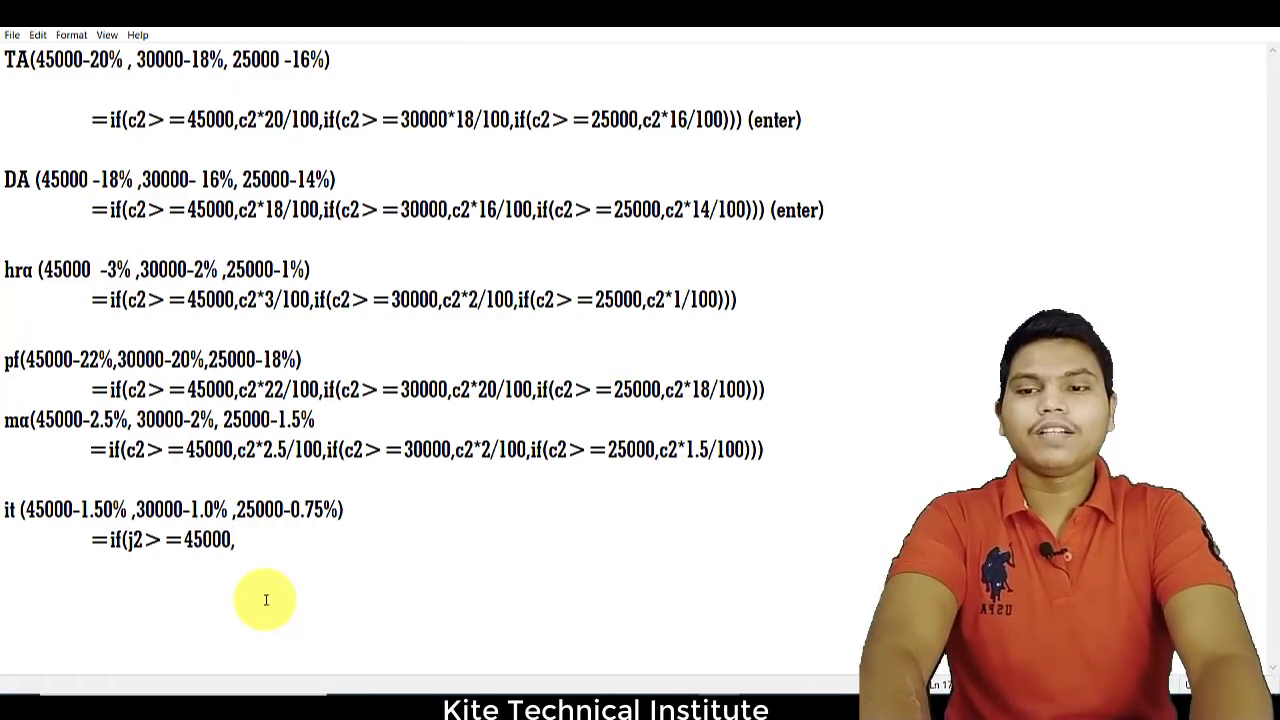
text(j2)
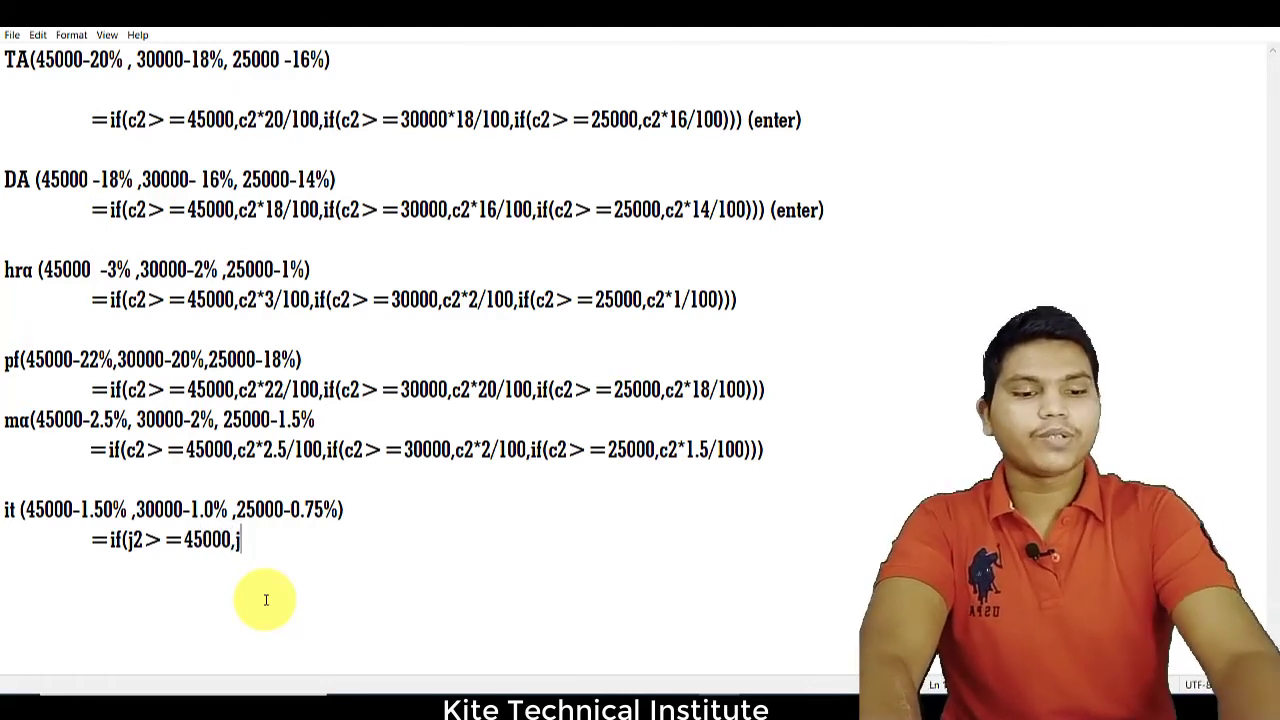
text(*)
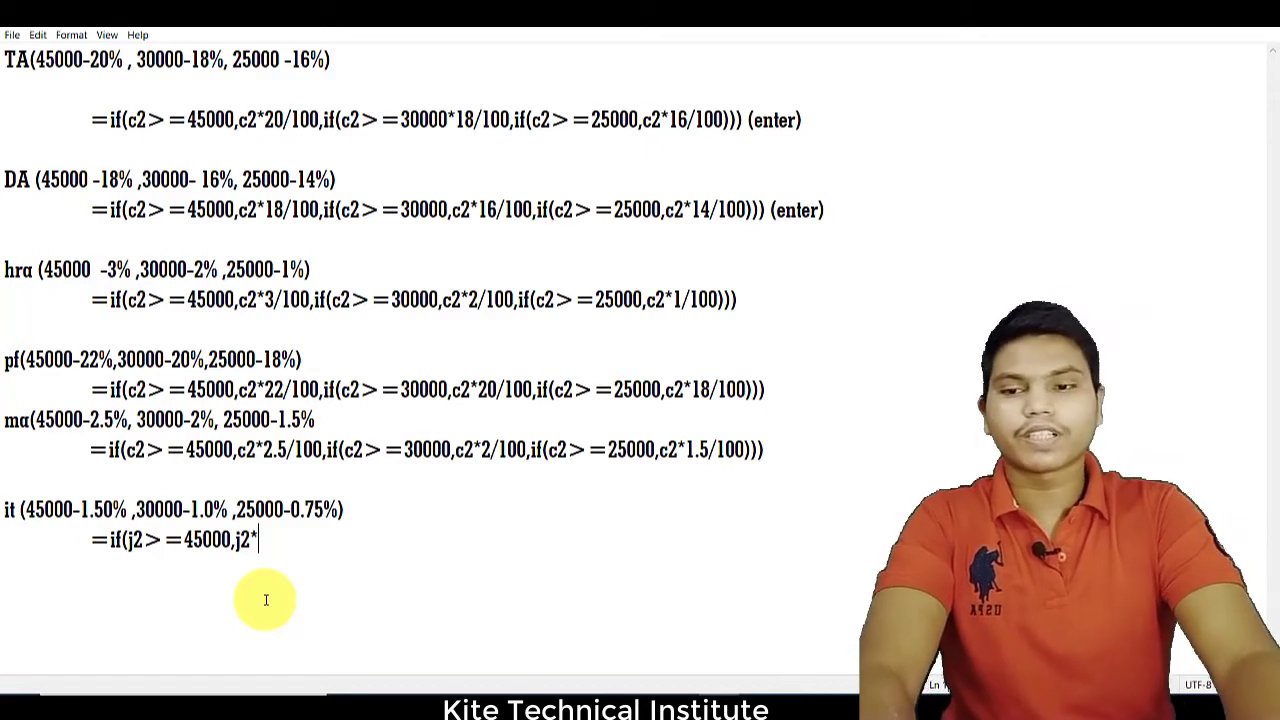
text(1.50)
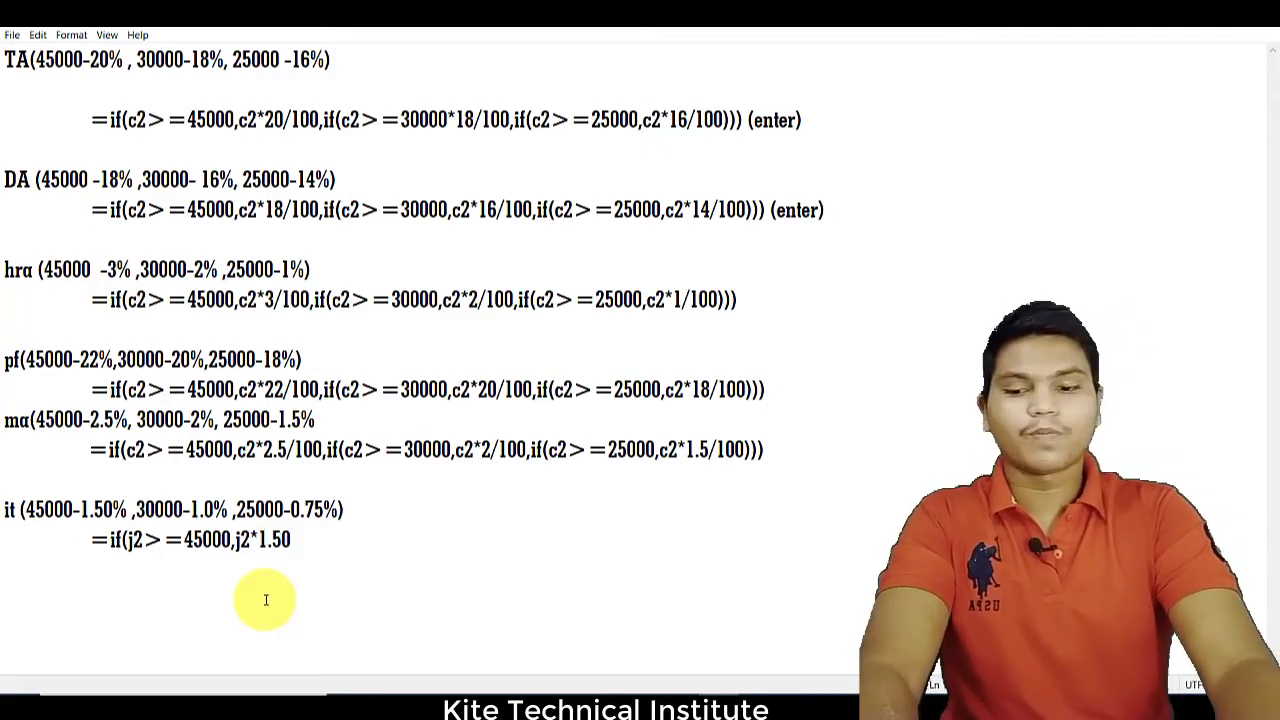
text(/)
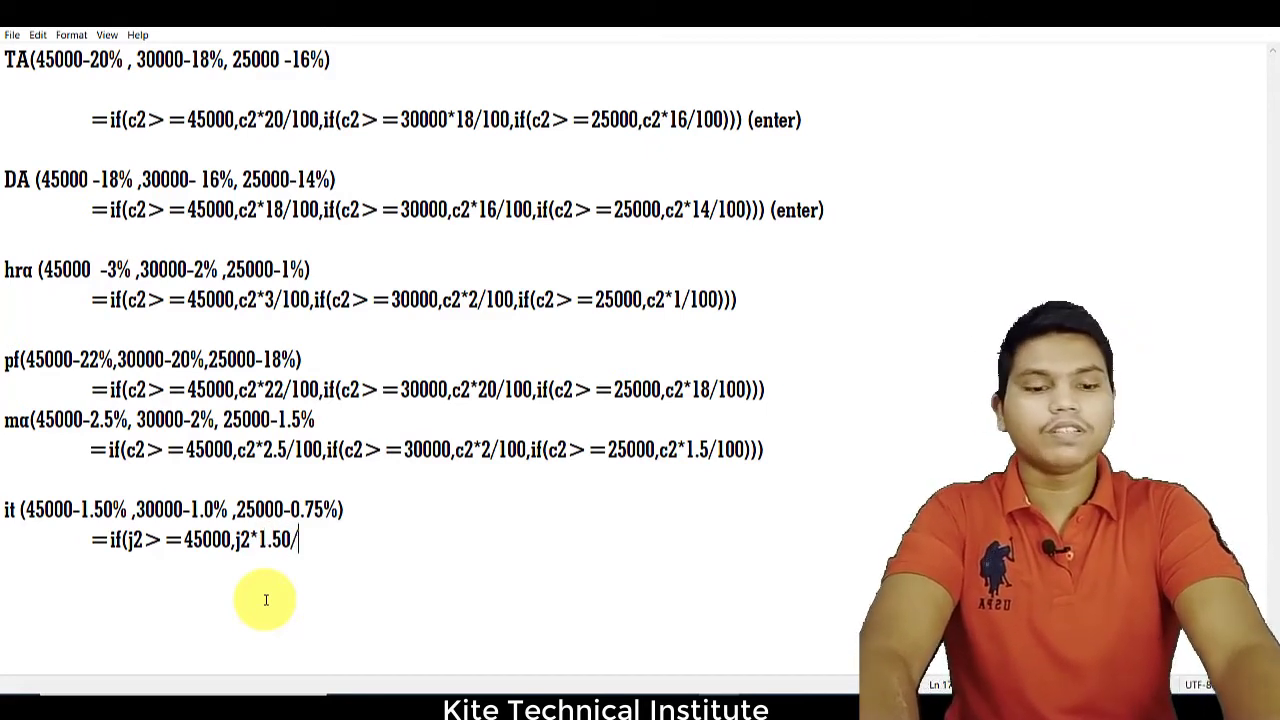
text(100,)
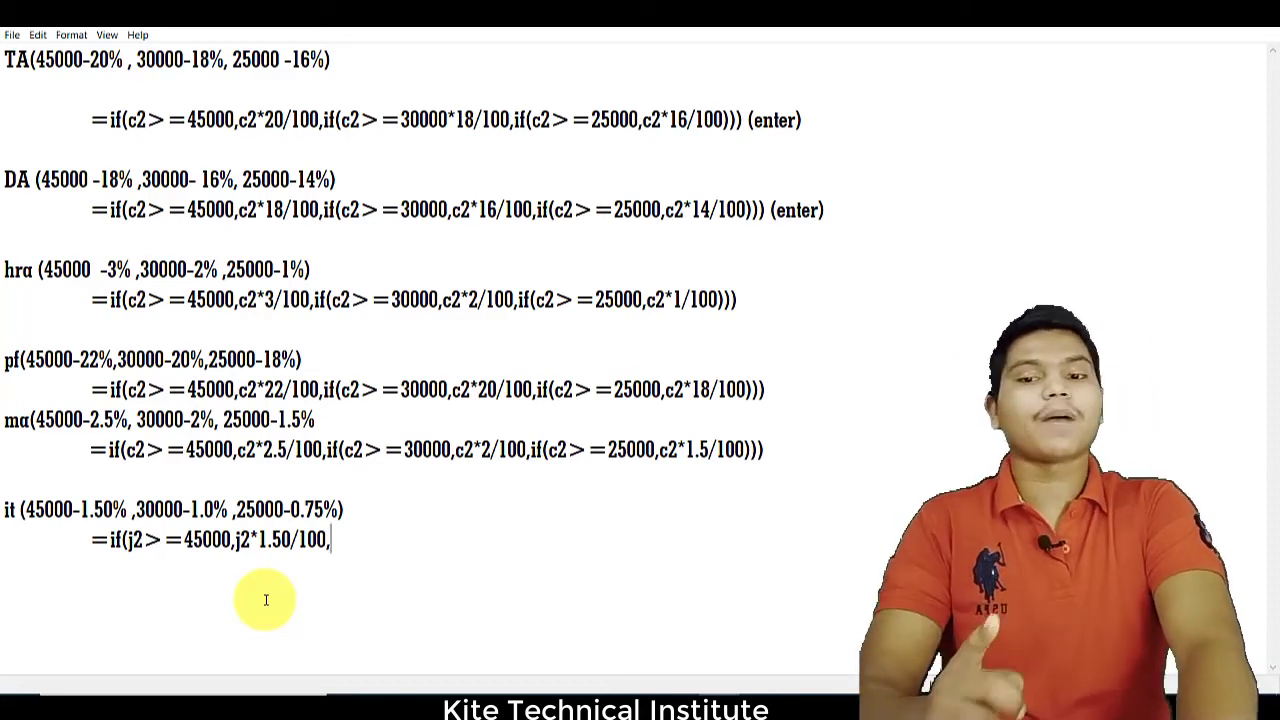
Step: Try to write the first IT rate as "1.50%" instead of dividing by 100, and put the division back
key(BackSpace)
key(BackSpace)
key(BackSpace)
key(BackSpace)
key(BackSpace)
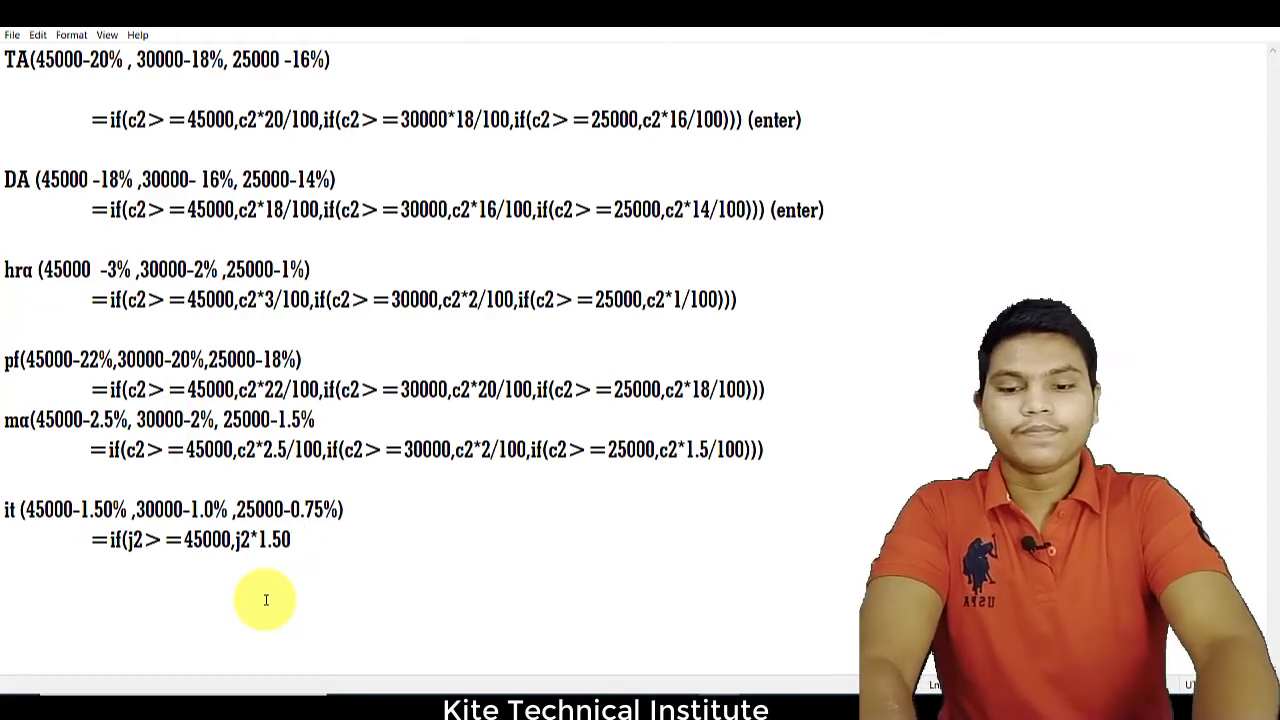
text(%)
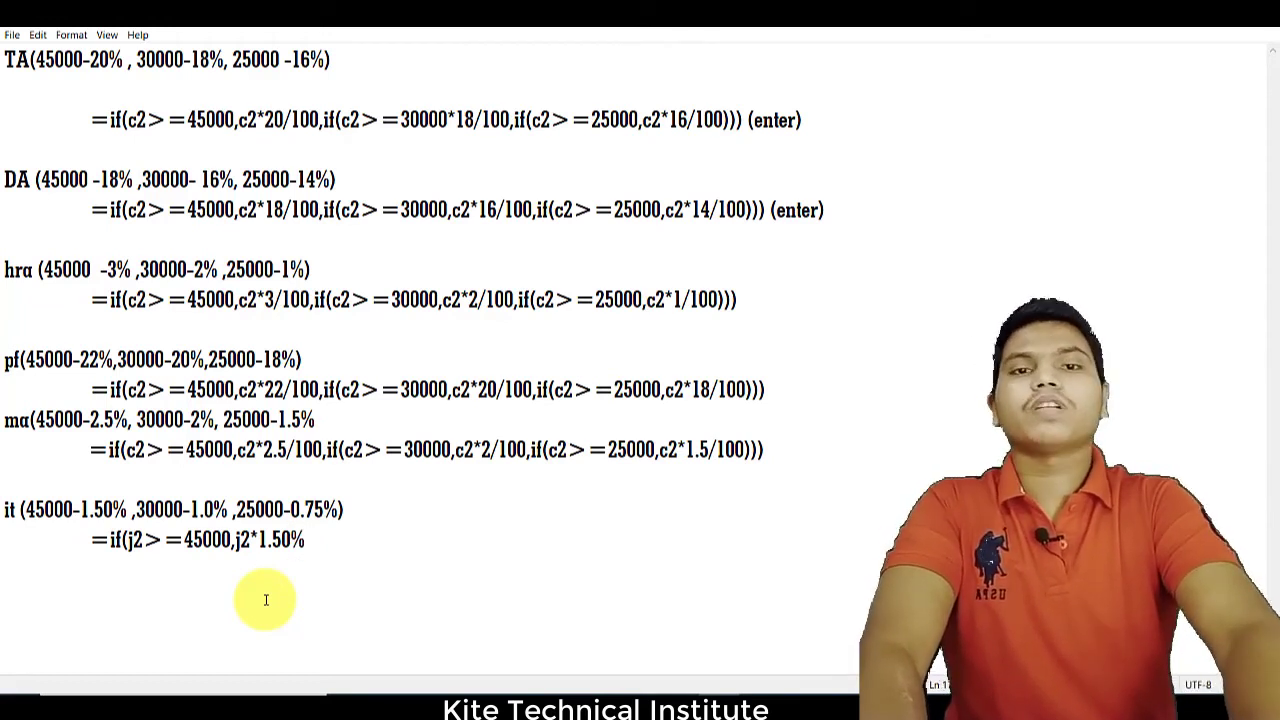
key(BackSpace)
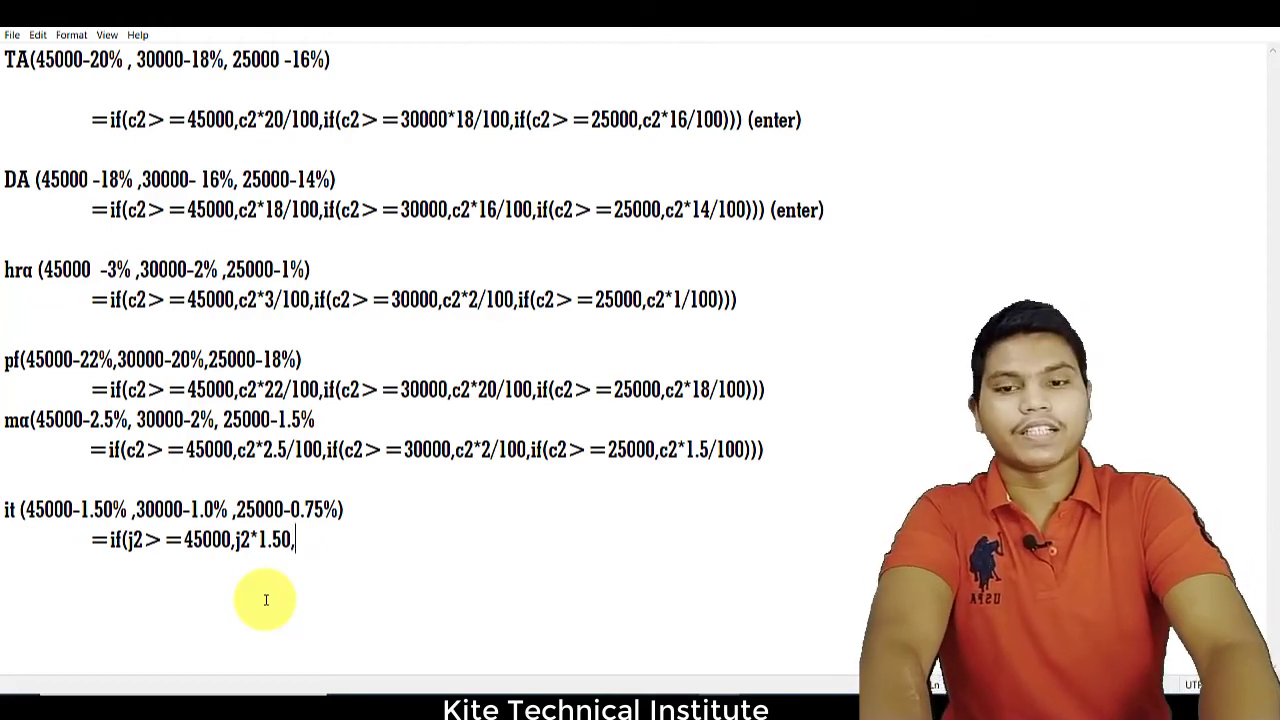
text(/10)
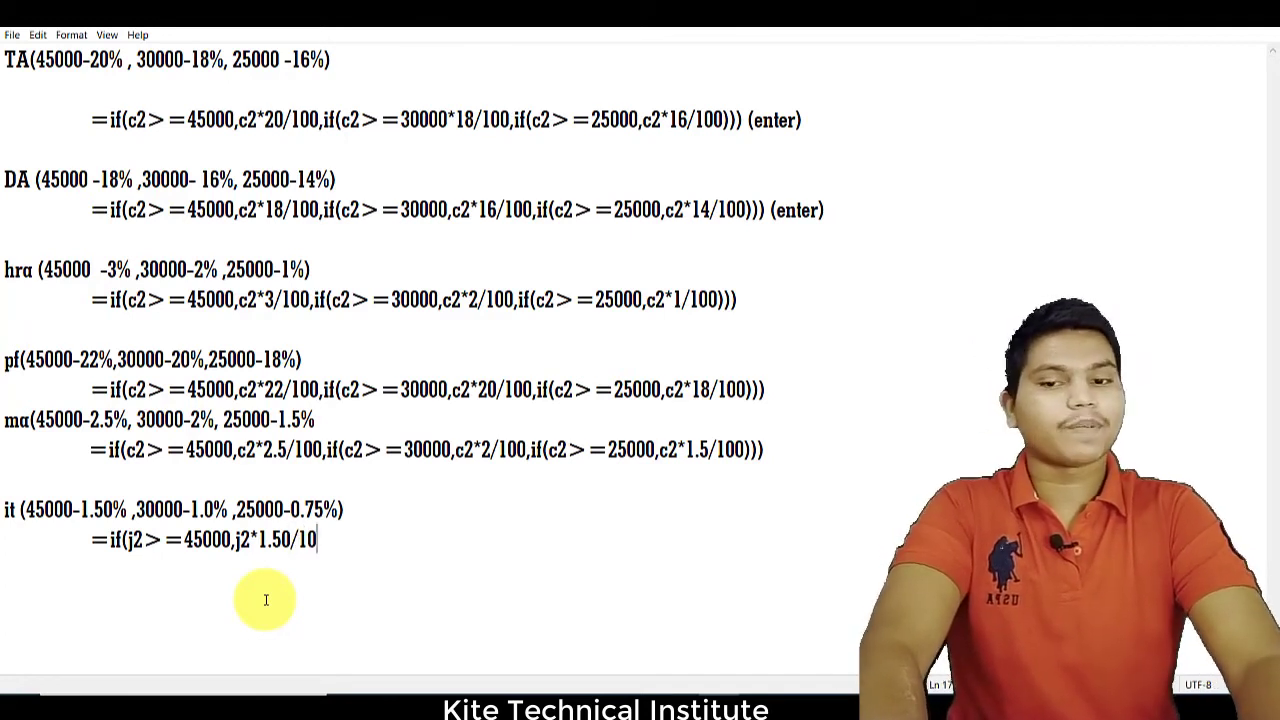
Step: Finish the first IT condition's division by 100 and add the second condition "if(j2>=30000,j2*1" to the formula
text(0,if()
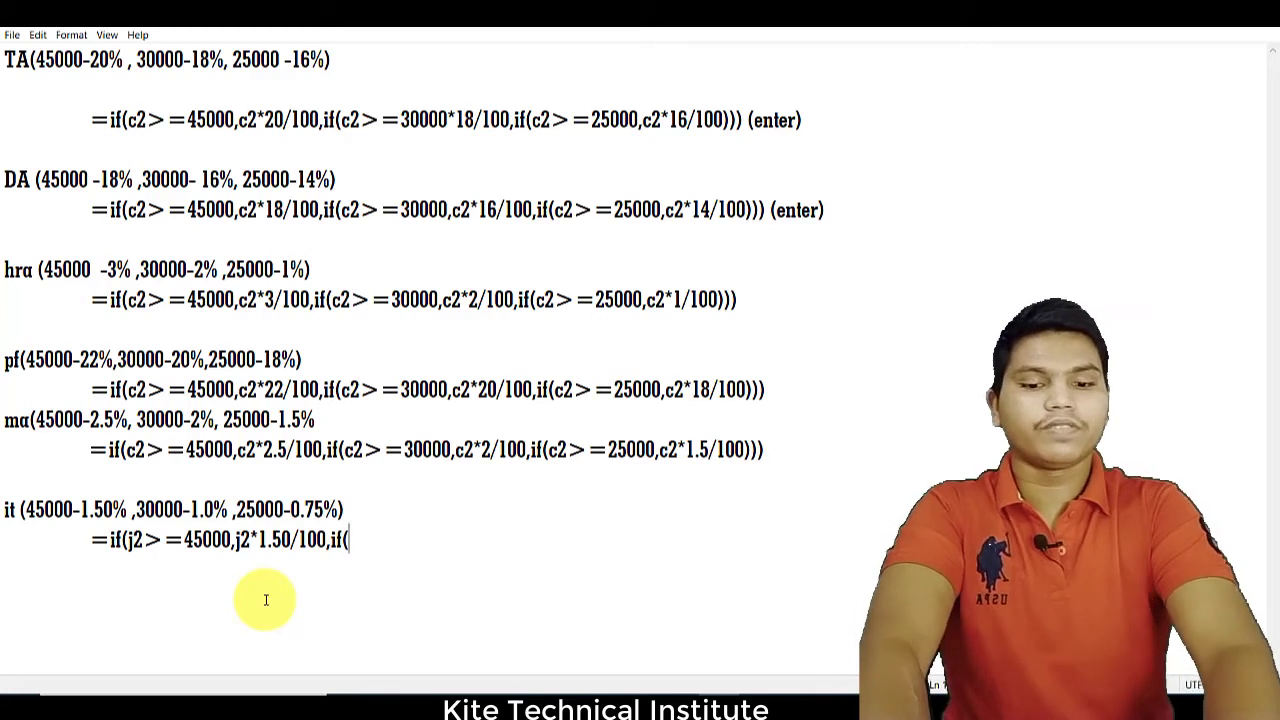
text(j2)
key(BackSpace)
key(BackSpace)
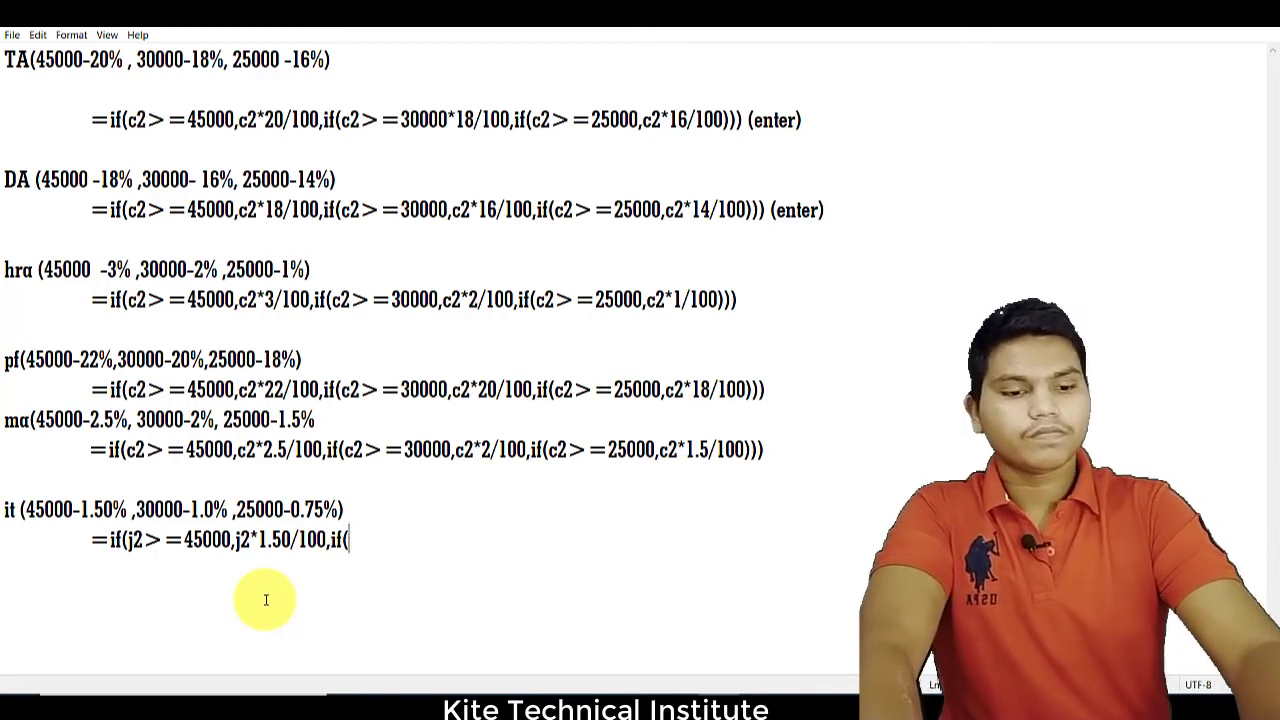
text(j2>)
text(=)
text(30)
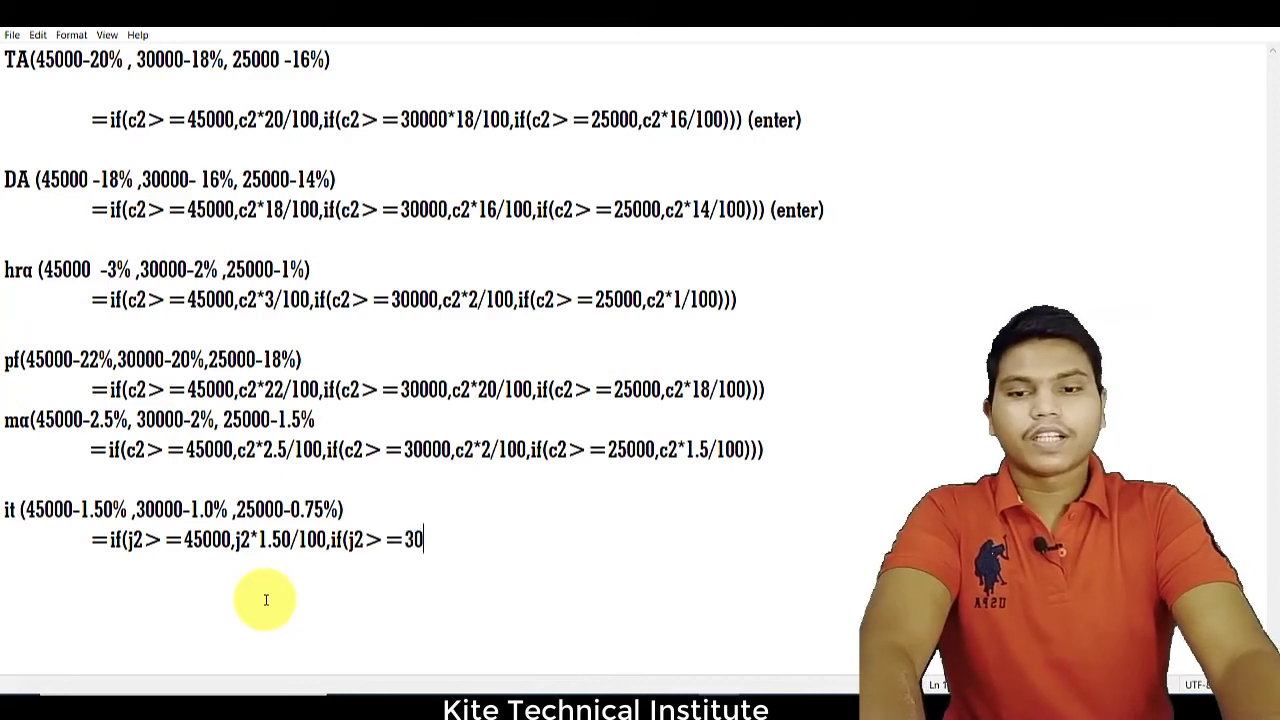
text(000,j2*)
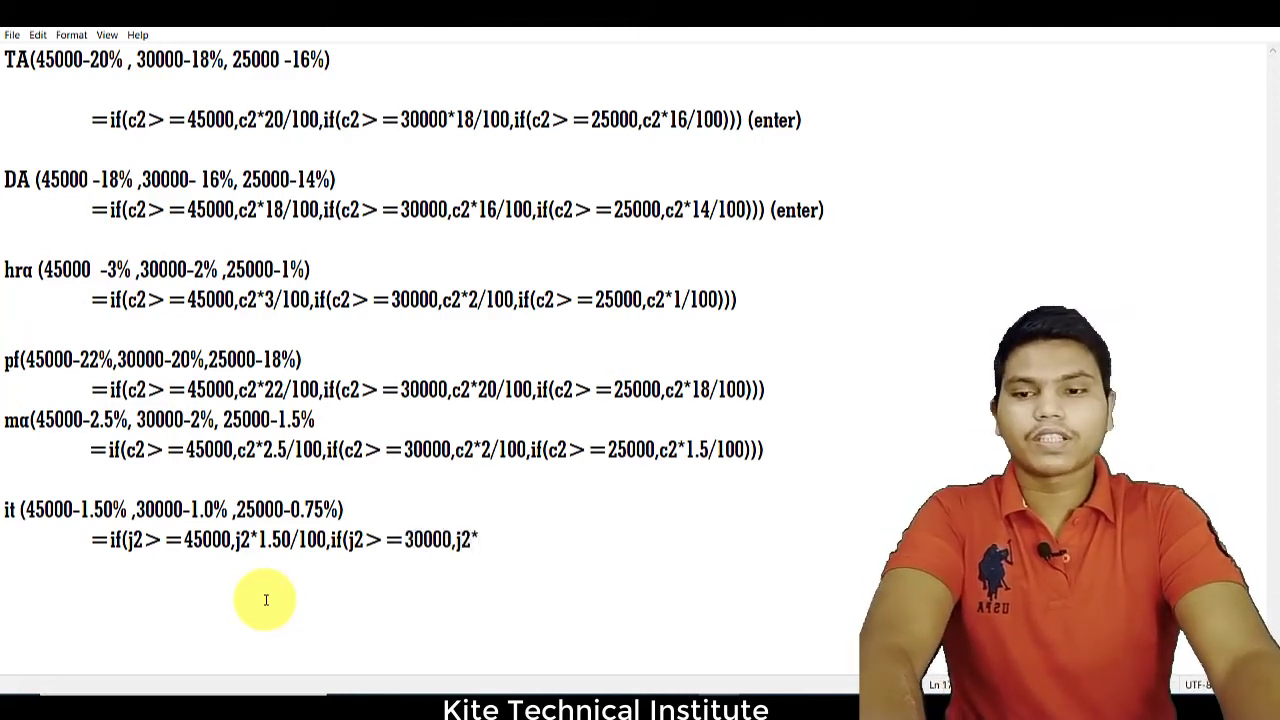
text(1)
Step: Complete the IT formula with "/100,if(j2>=25000,j2*0.75/100)))", covering the 25000 salary level at 0.75%
text(/100,if(j2>)
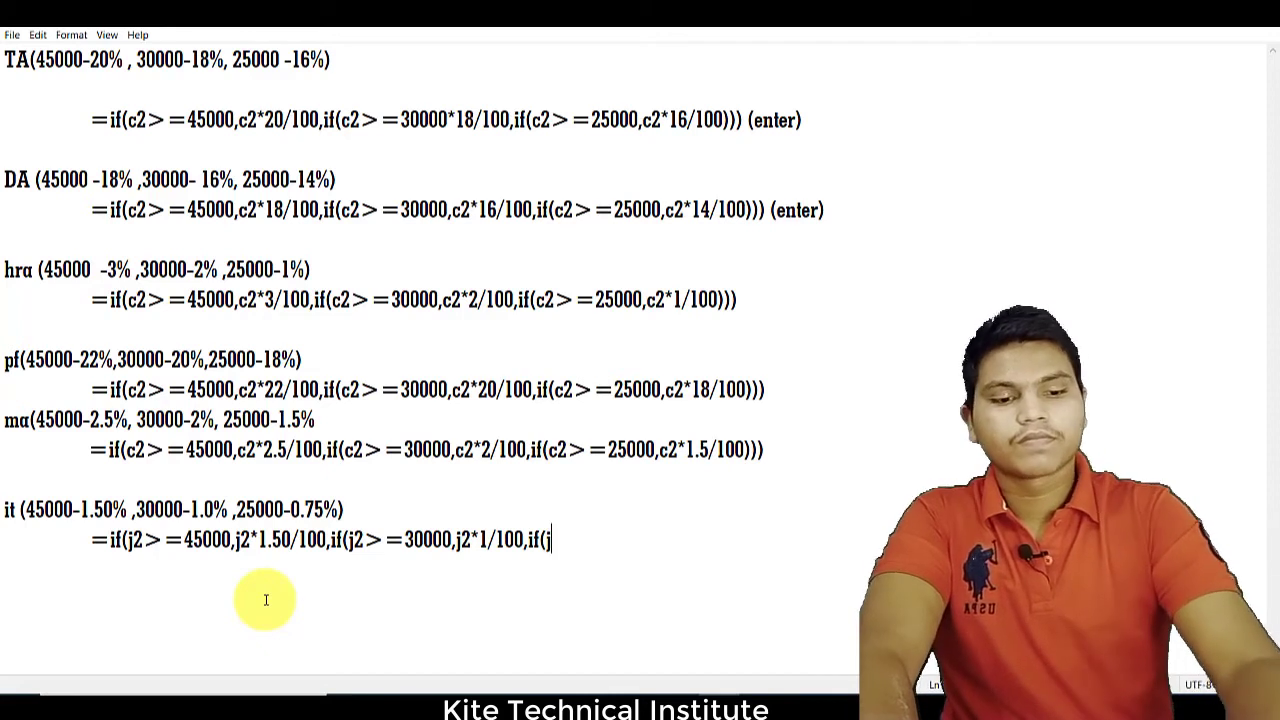
text(=)
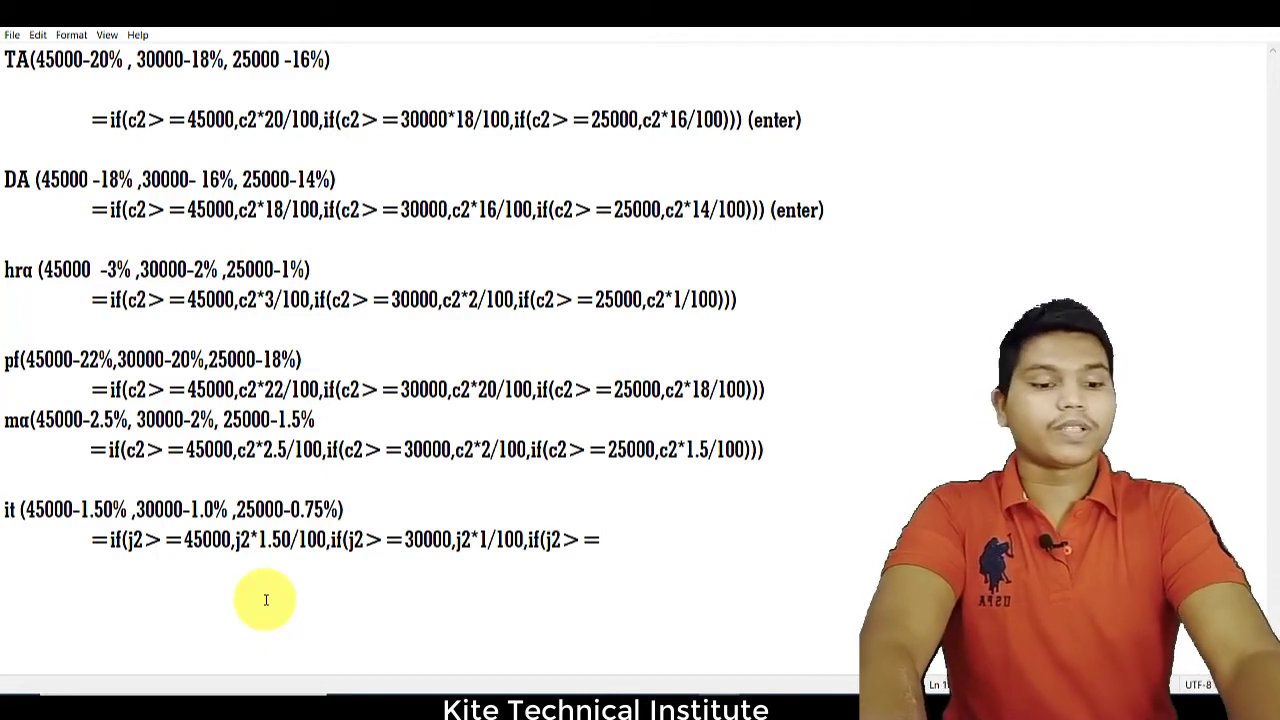
text(25000)
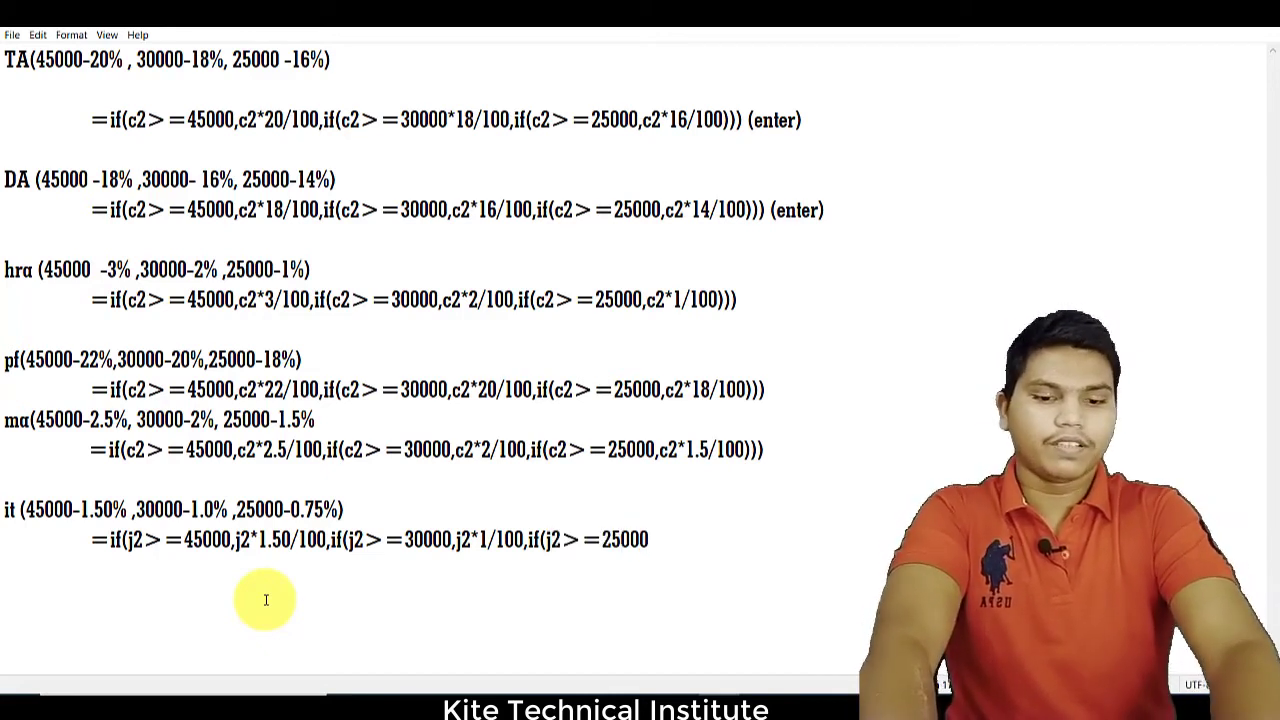
text(,j2)
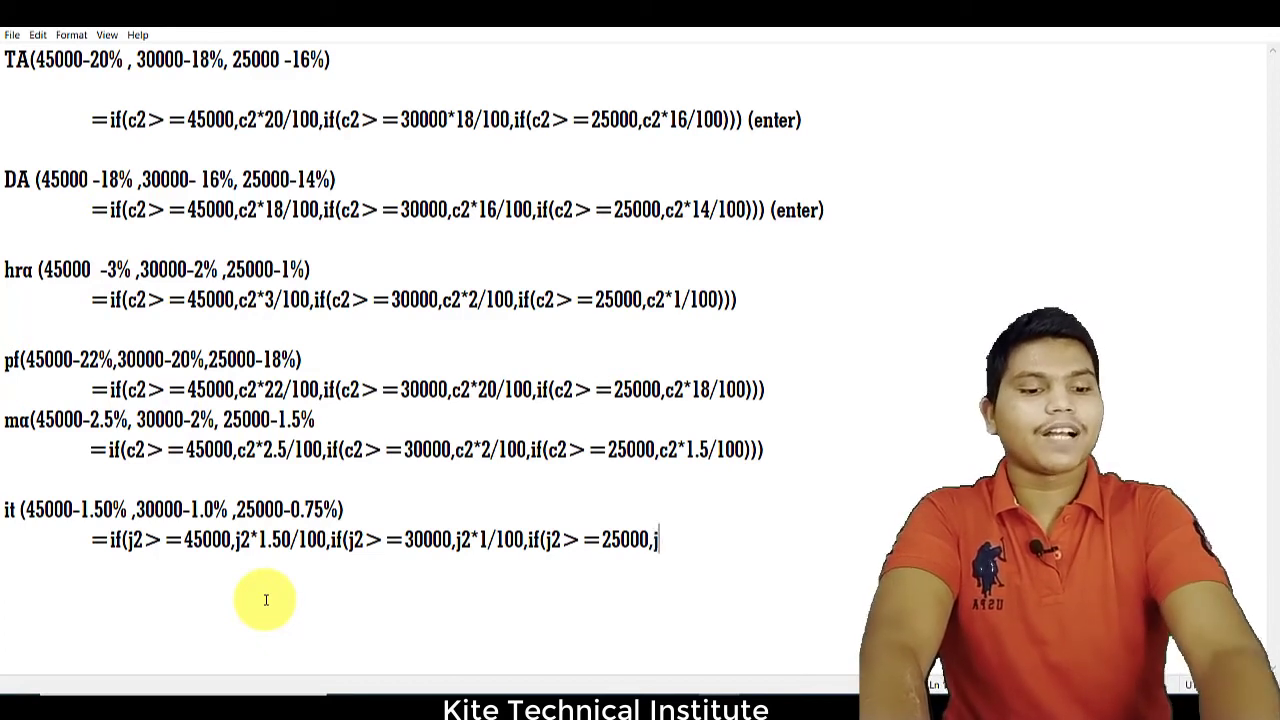
text(*)
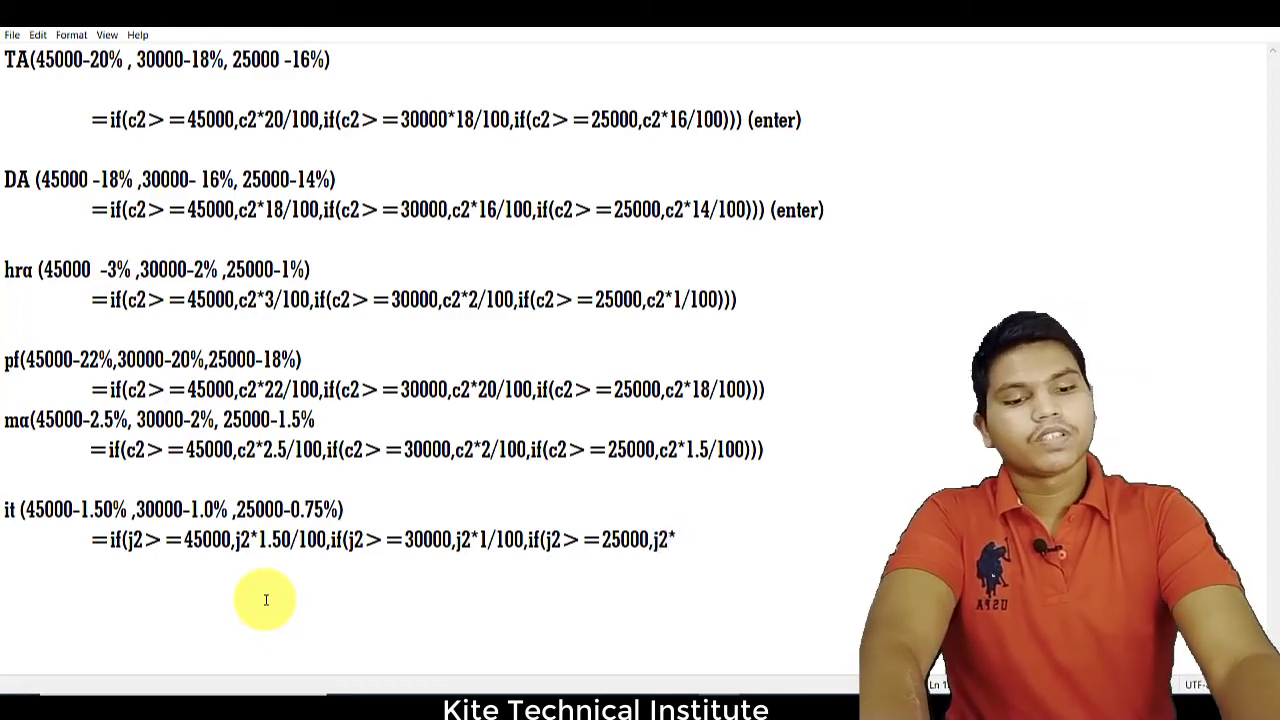
text(0.75)
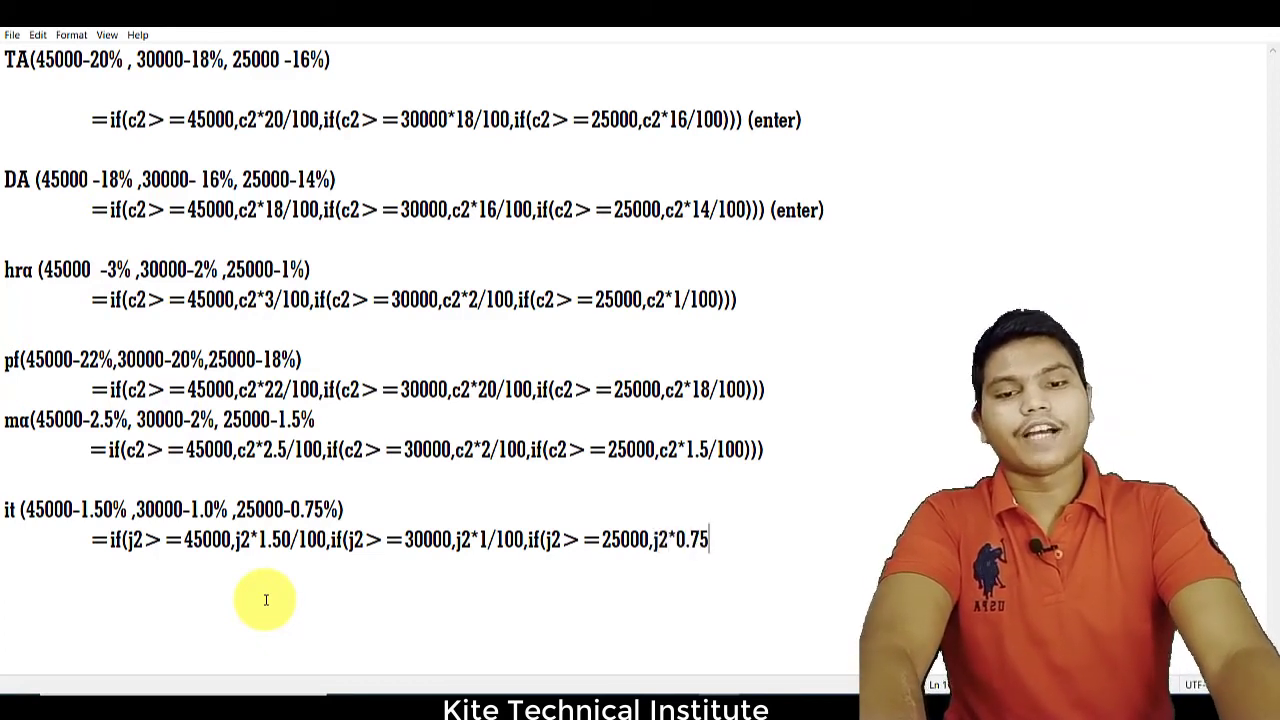
text(/100)
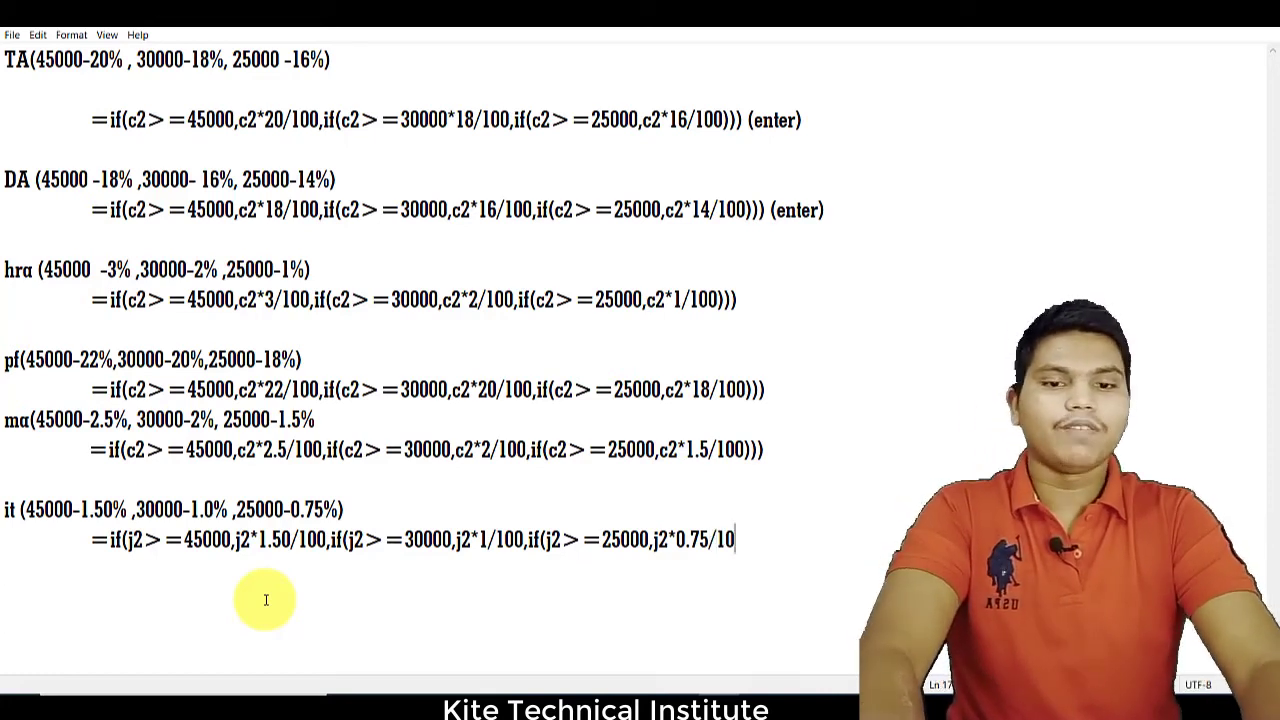
text())))
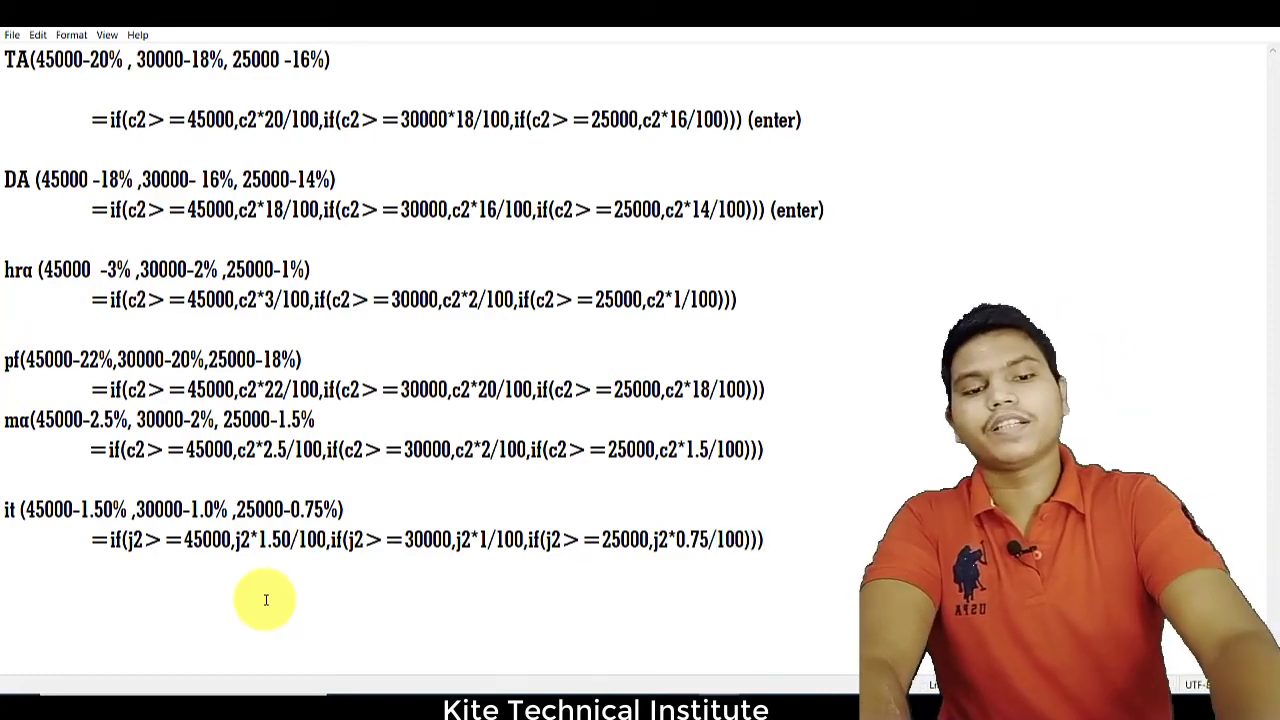
Step: Copy the whole IT formula from Notepad into cell K2 of the Excel salary sheet and fill it down the it column
click(92, 540)
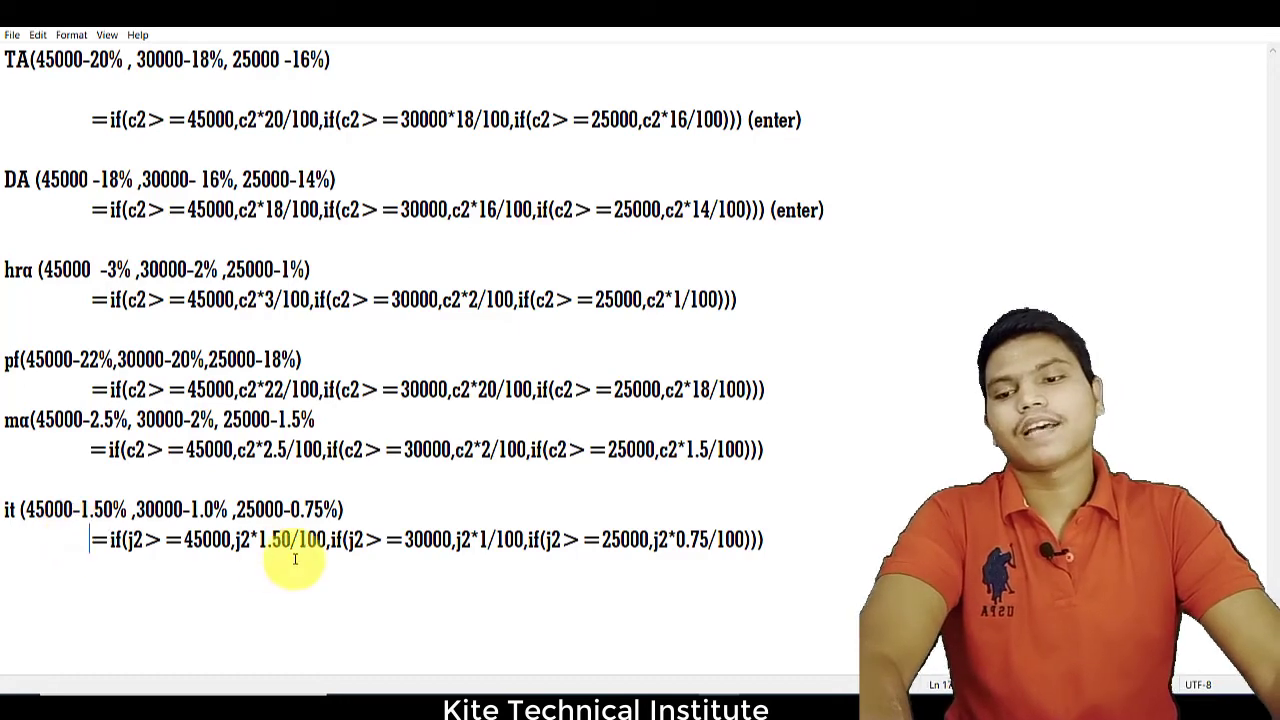
shift+click(628, 579)
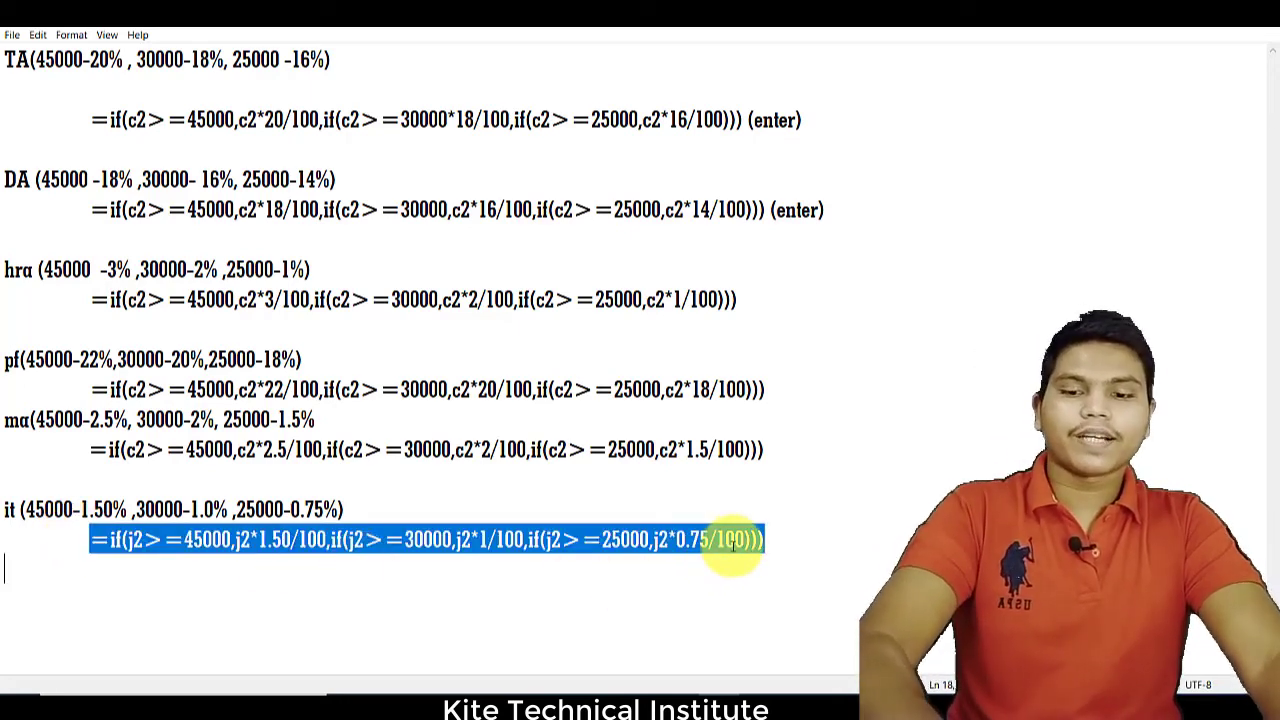
click(828, 691)
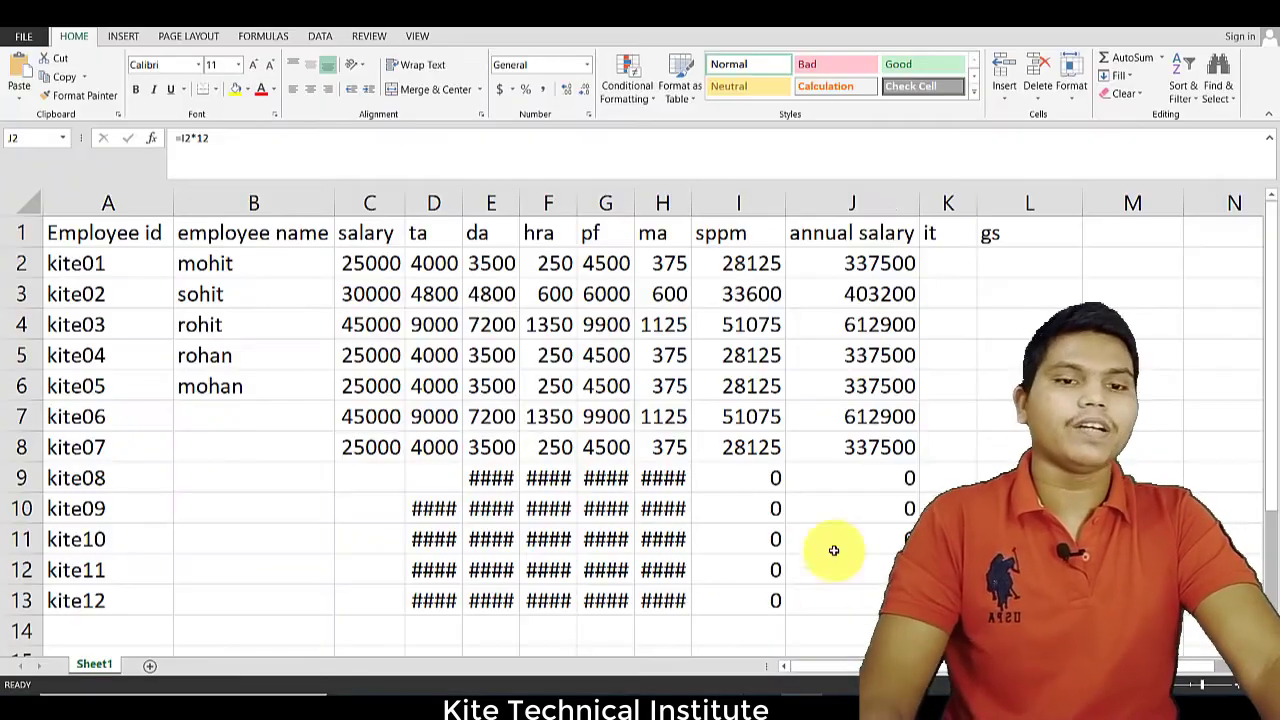
click(951, 268)
text(=IF(J2>=45000,J2*1.5/100,IF(J2>=30000,J2*1/100,IF(J2>=25000,J2*0.75/100))))
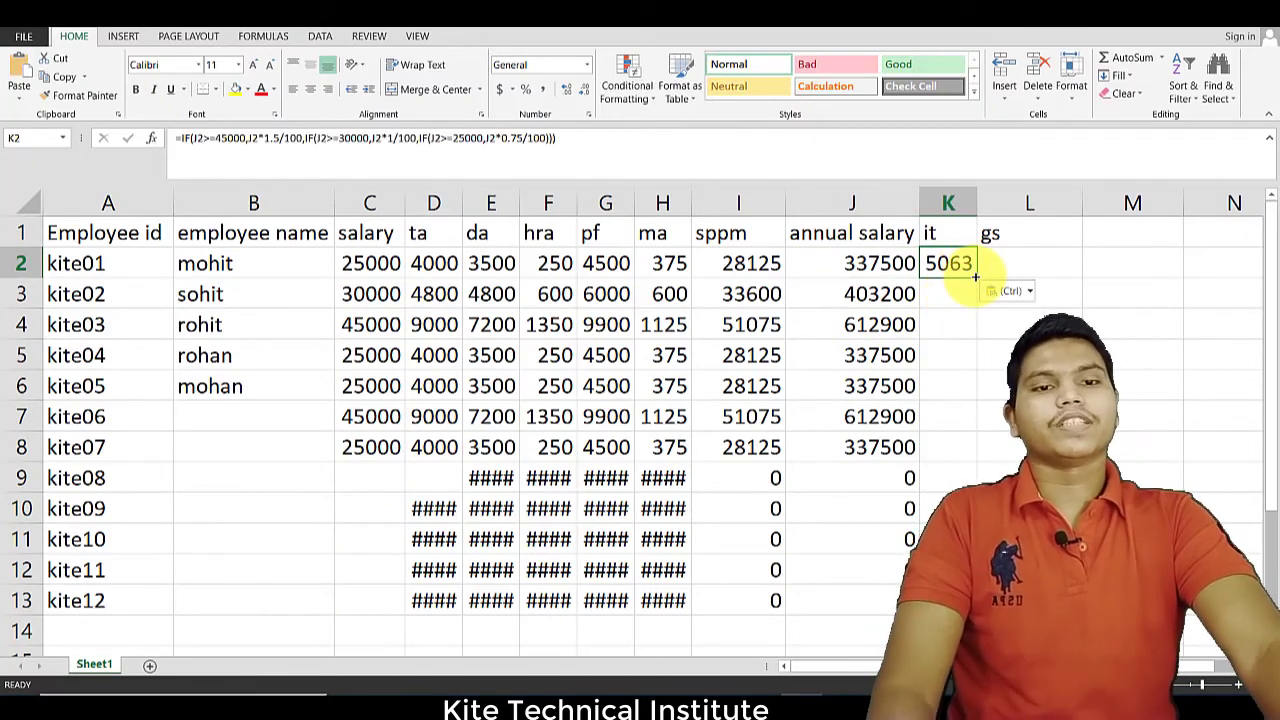
double_click(976, 277)
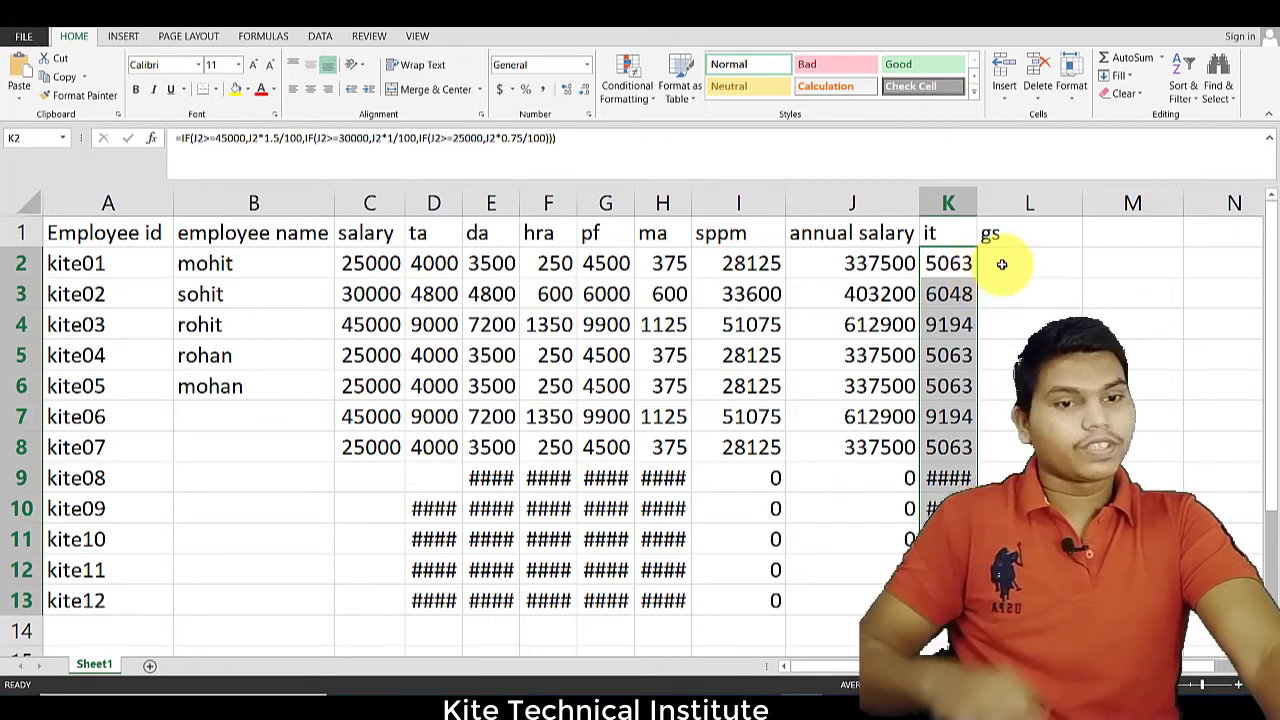
Step: Calculate gs in L2 as annual salary minus income tax with =J2-K2, and fill the formula down to row 13
click(1001, 264)
text(=)
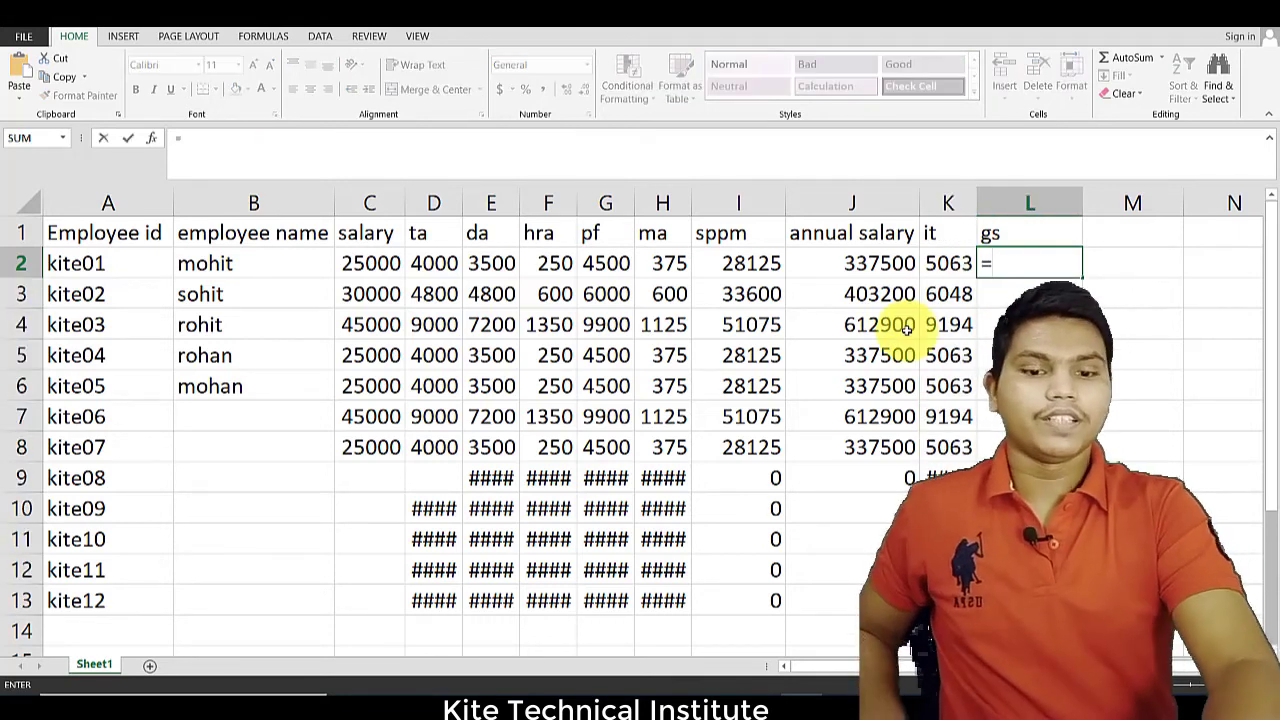
text(gr)
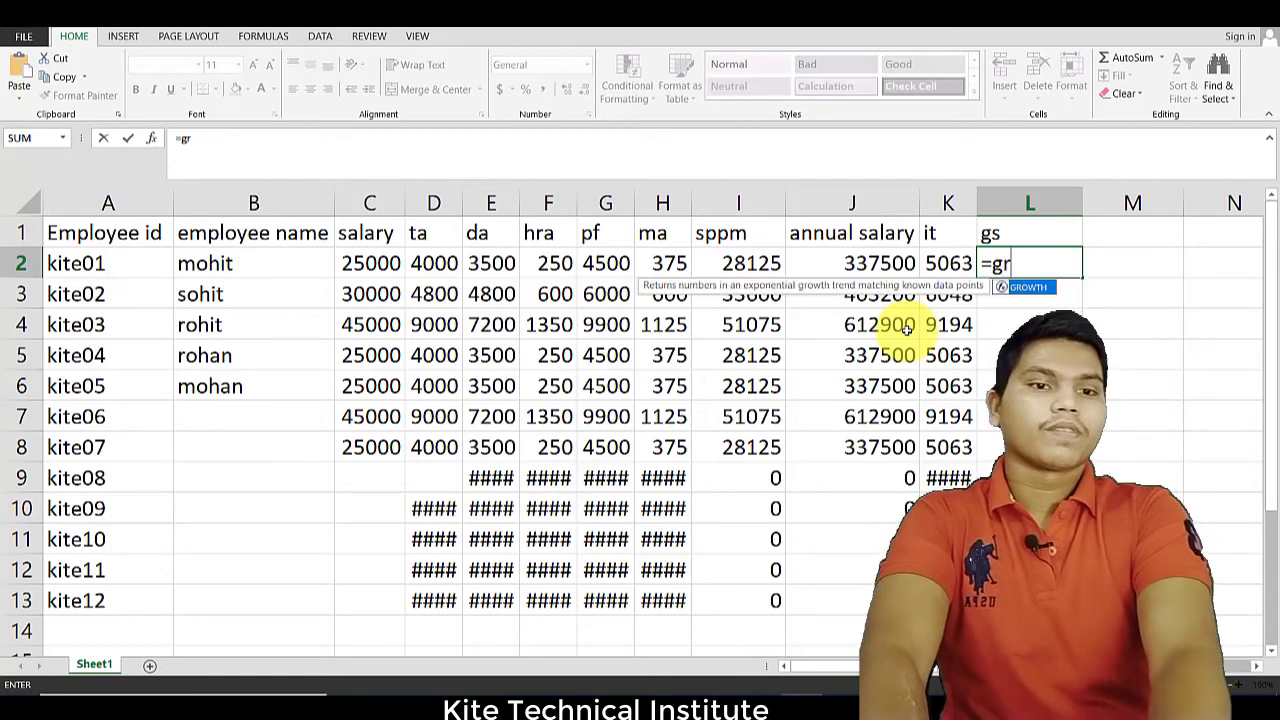
key(BackSpace)
key(BackSpace)
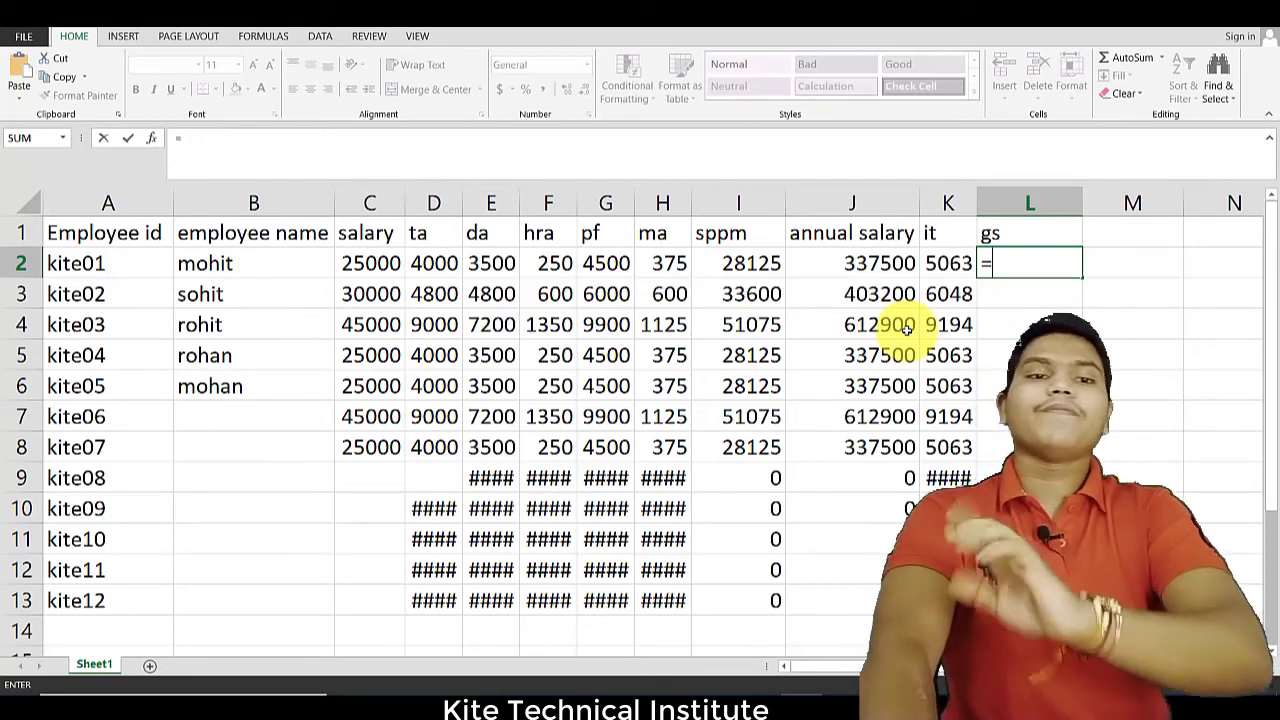
click(875, 263)
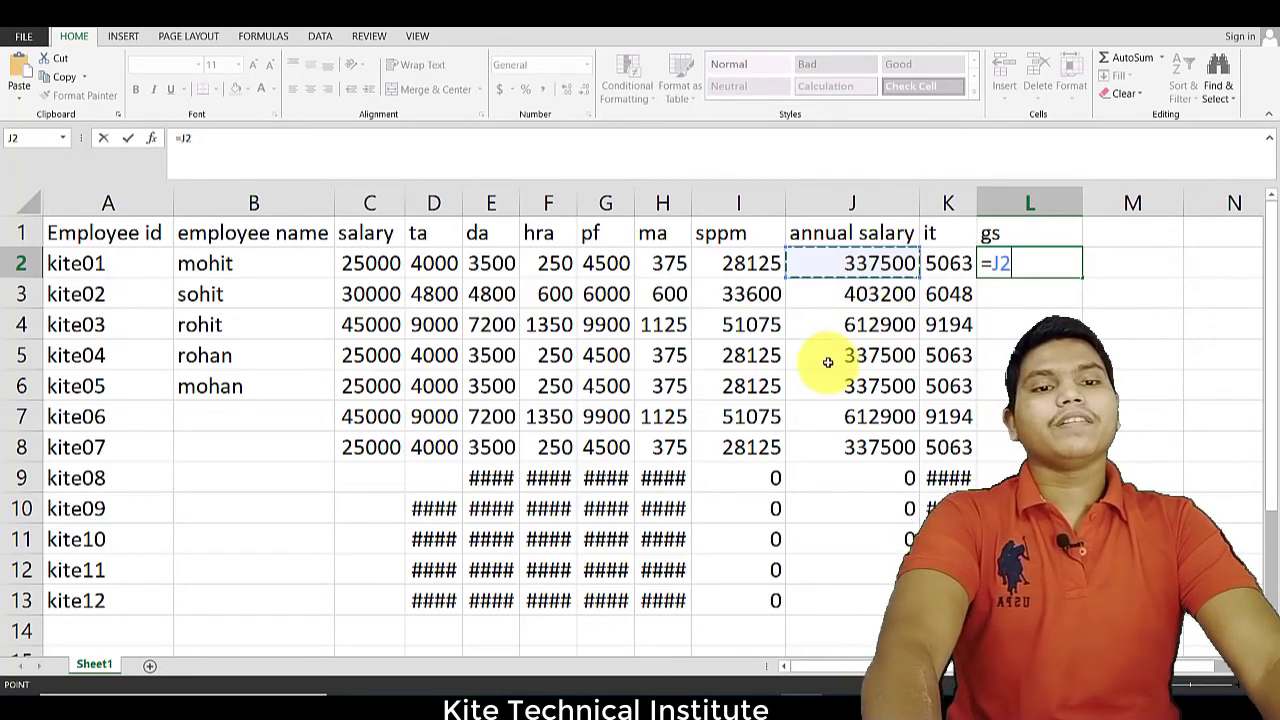
text(-)
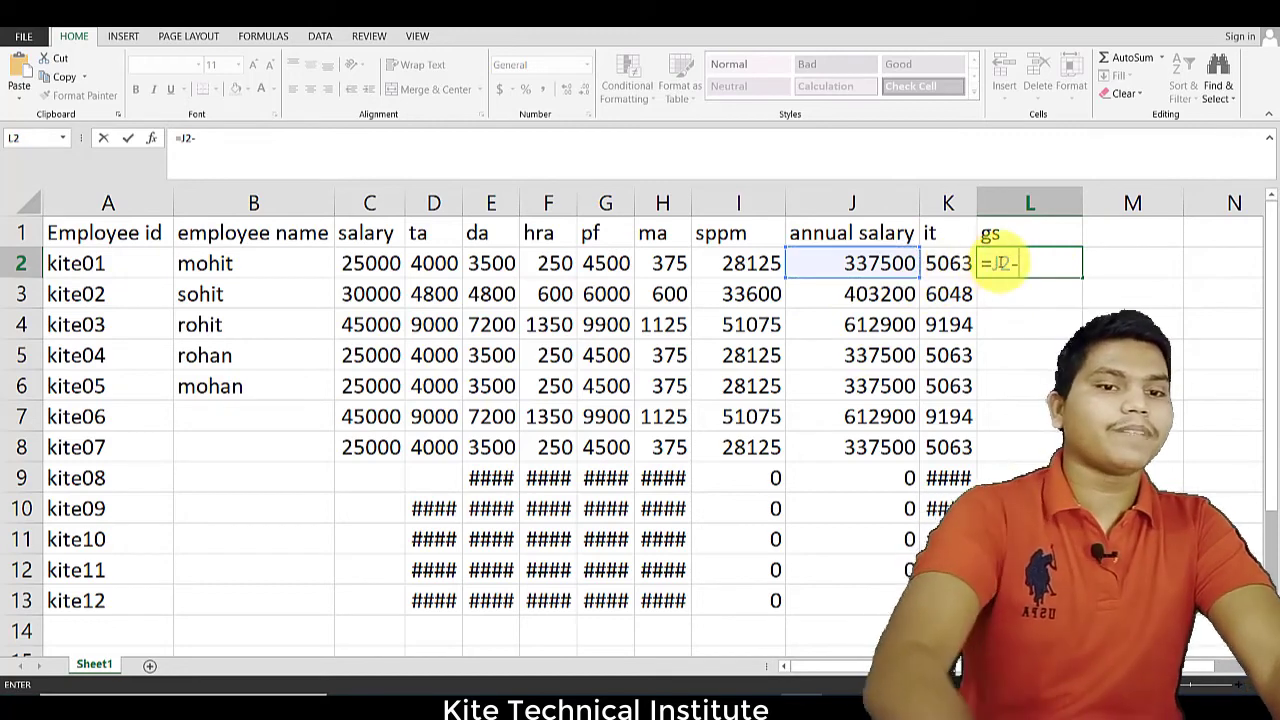
click(952, 263)
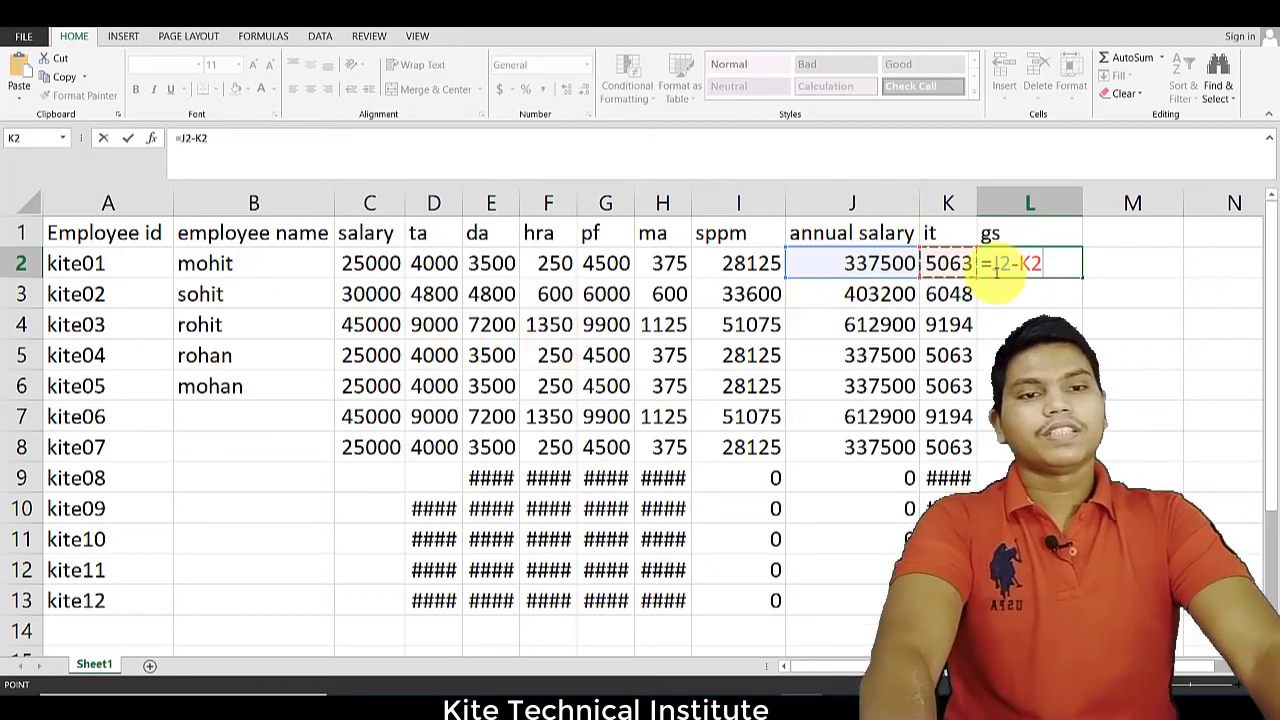
key(Return)
click(1073, 272)
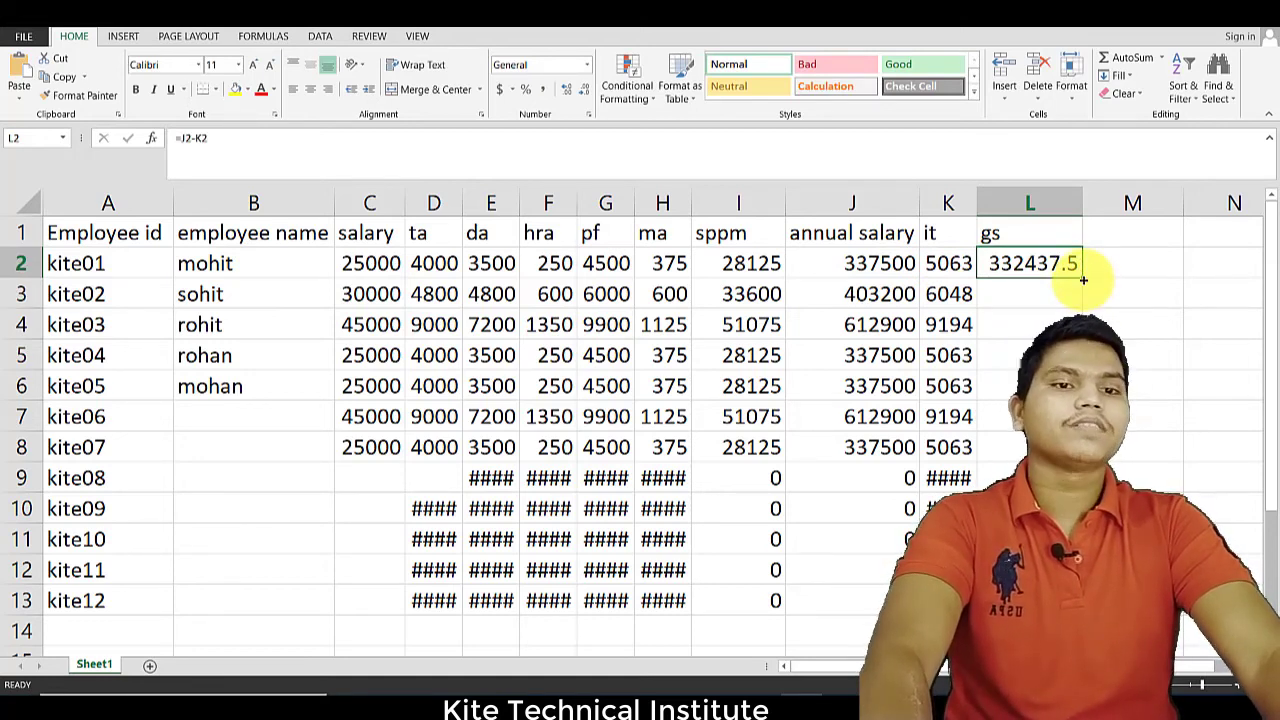
double_click(1083, 280)
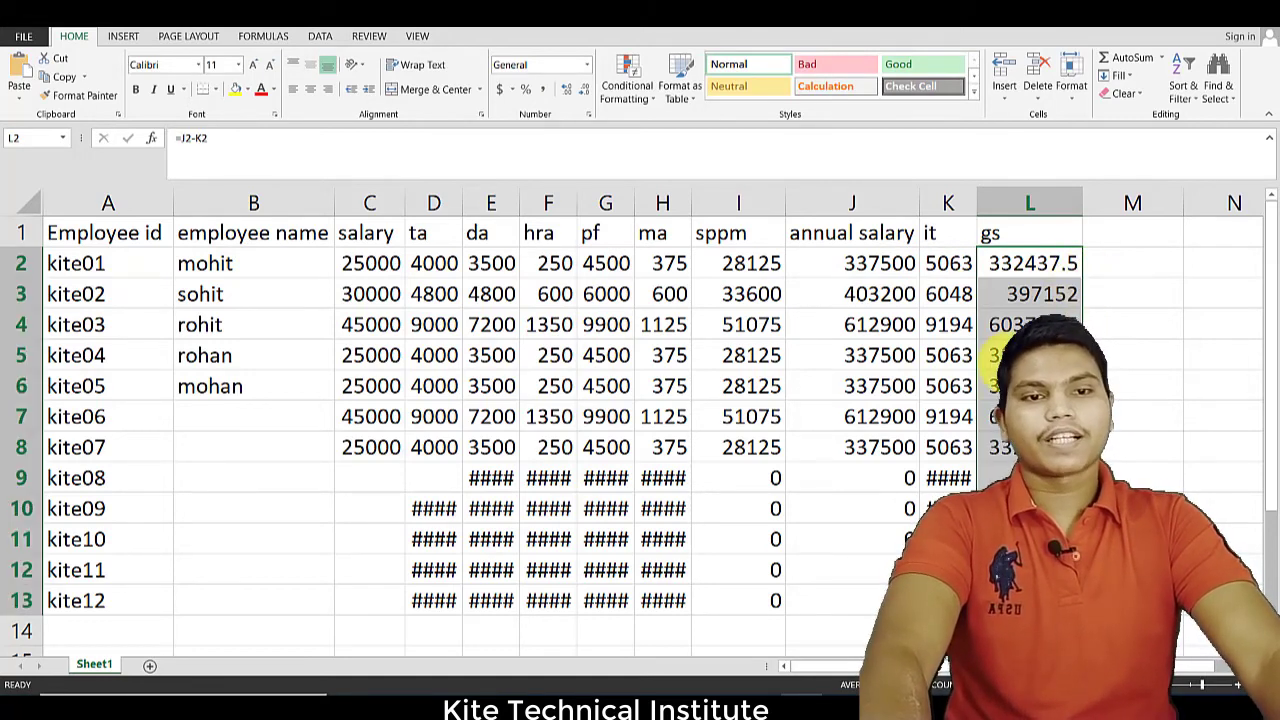
Step: Widen the gs column slightly, and autofit the width of all columns in the sheet
click(996, 361)
drag(1084, 194, 1102, 194)
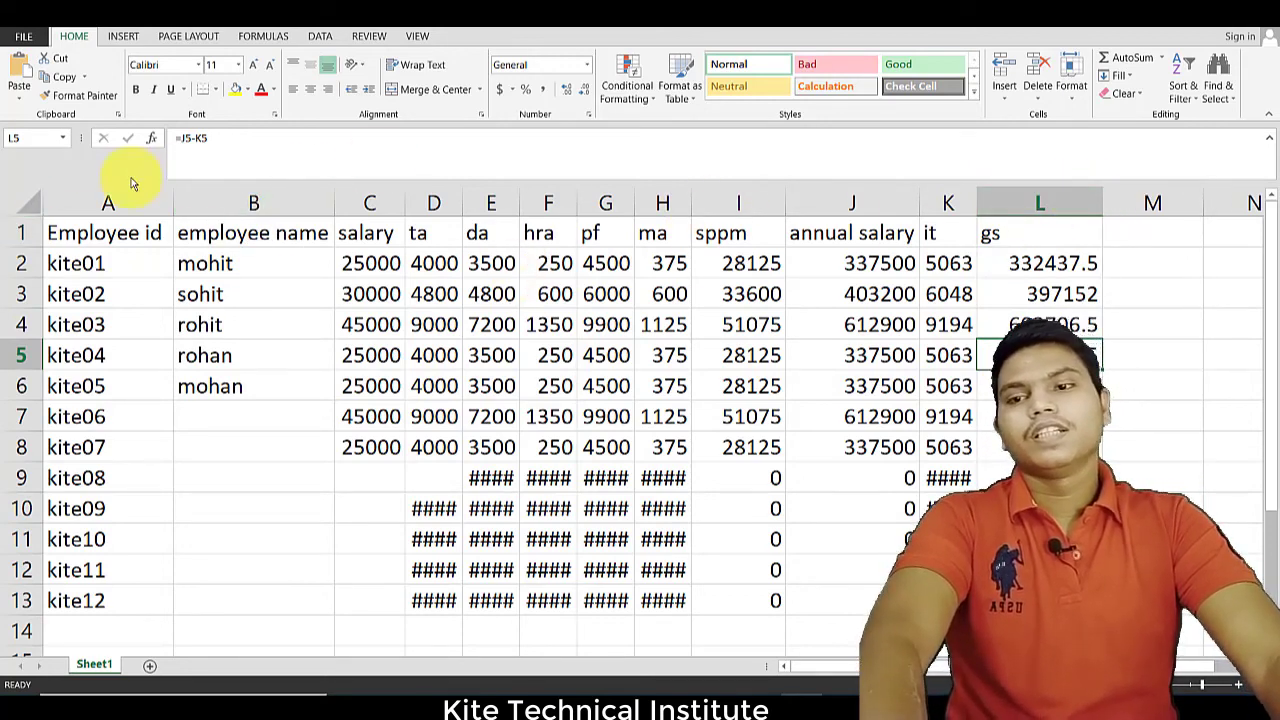
click(22, 204)
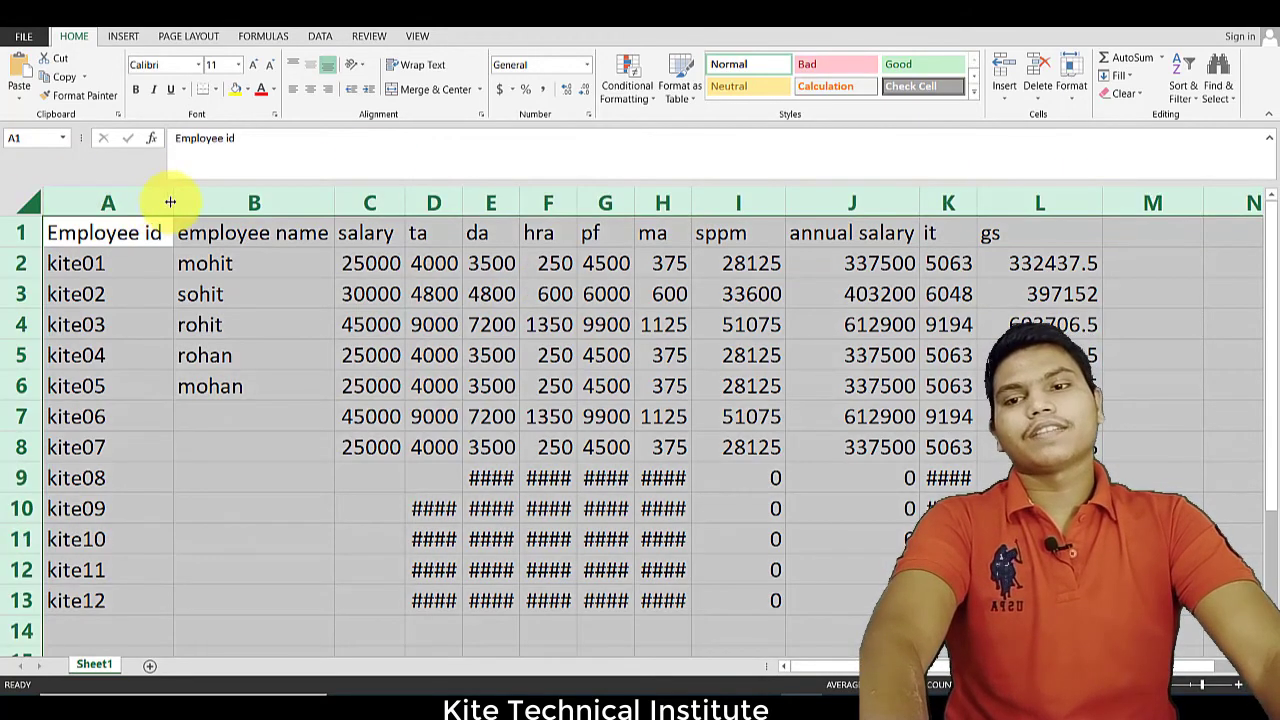
double_click(175, 200)
click(640, 450)
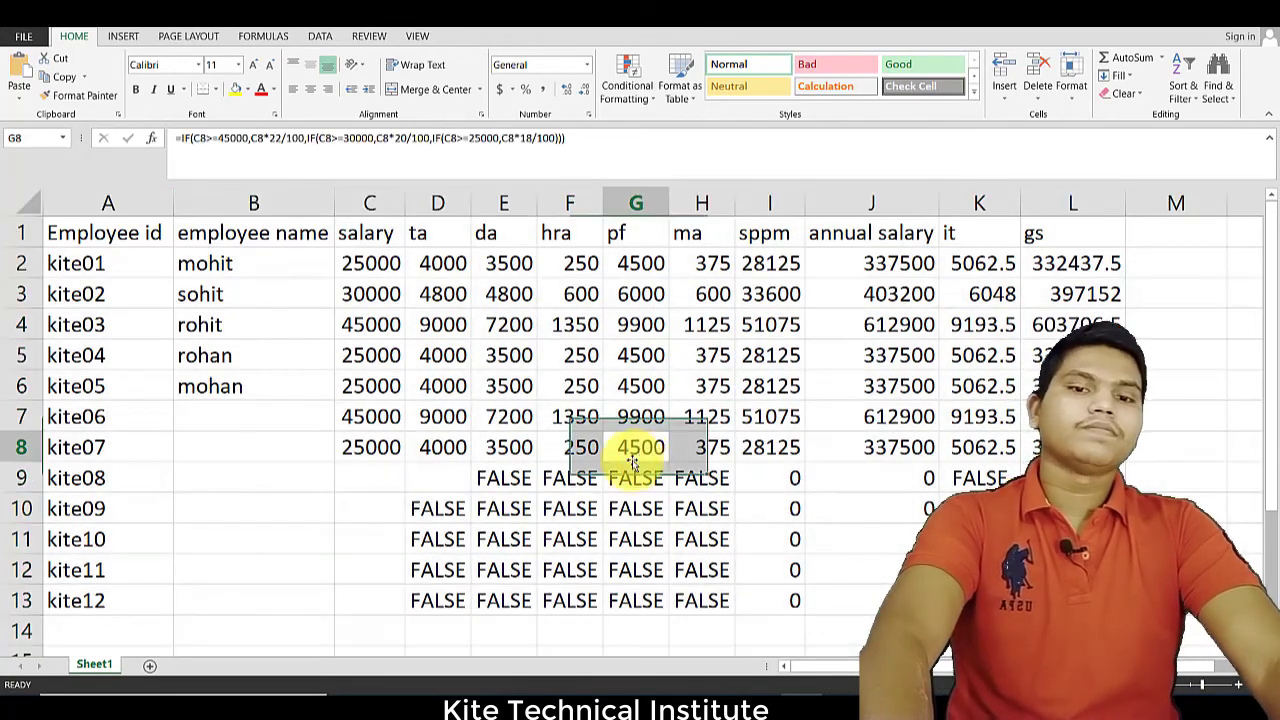
Step: Select the range B9:M13 for the remaining employees, and select the empty salary cell C9 of kite08
drag(172, 479, 1180, 600)
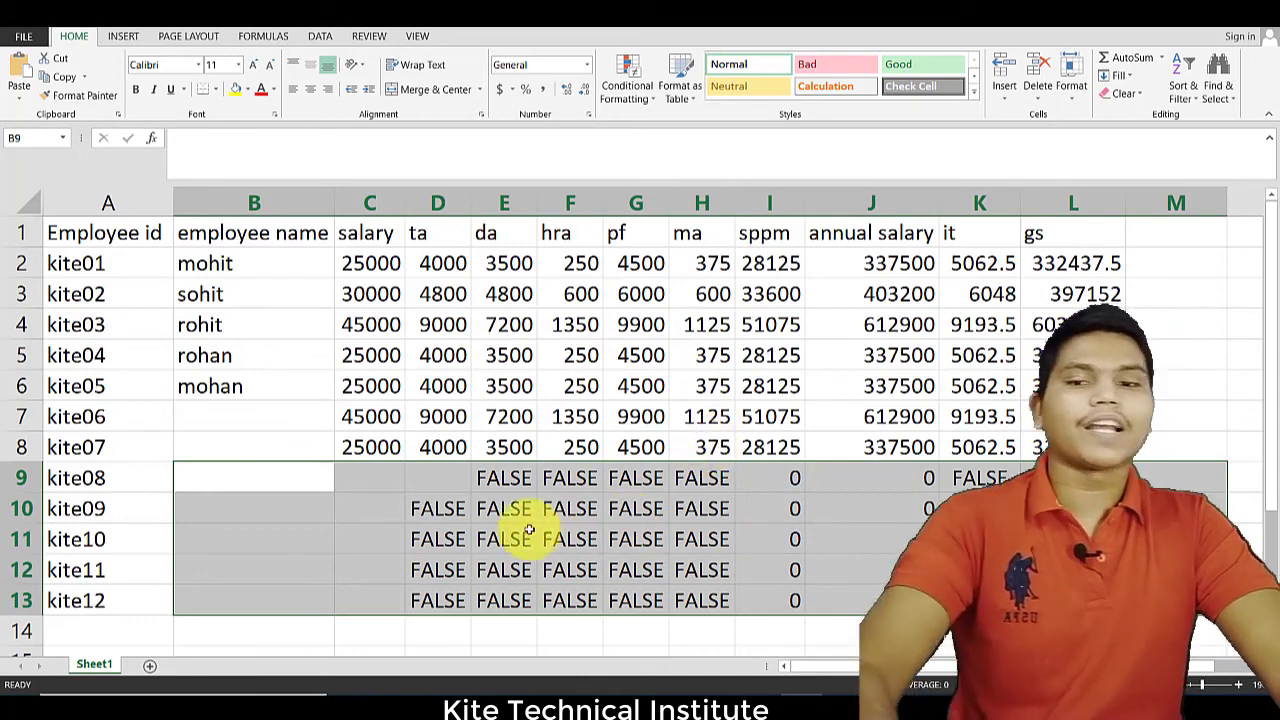
click(378, 495)
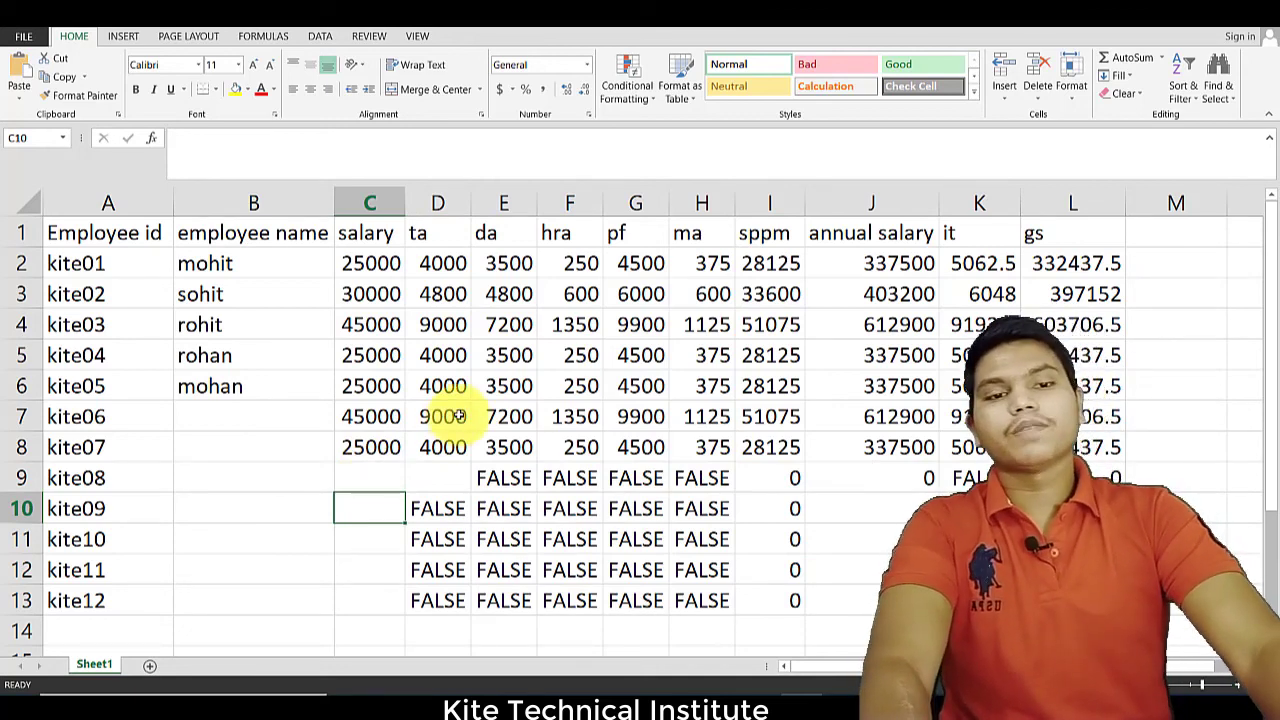
click(368, 480)
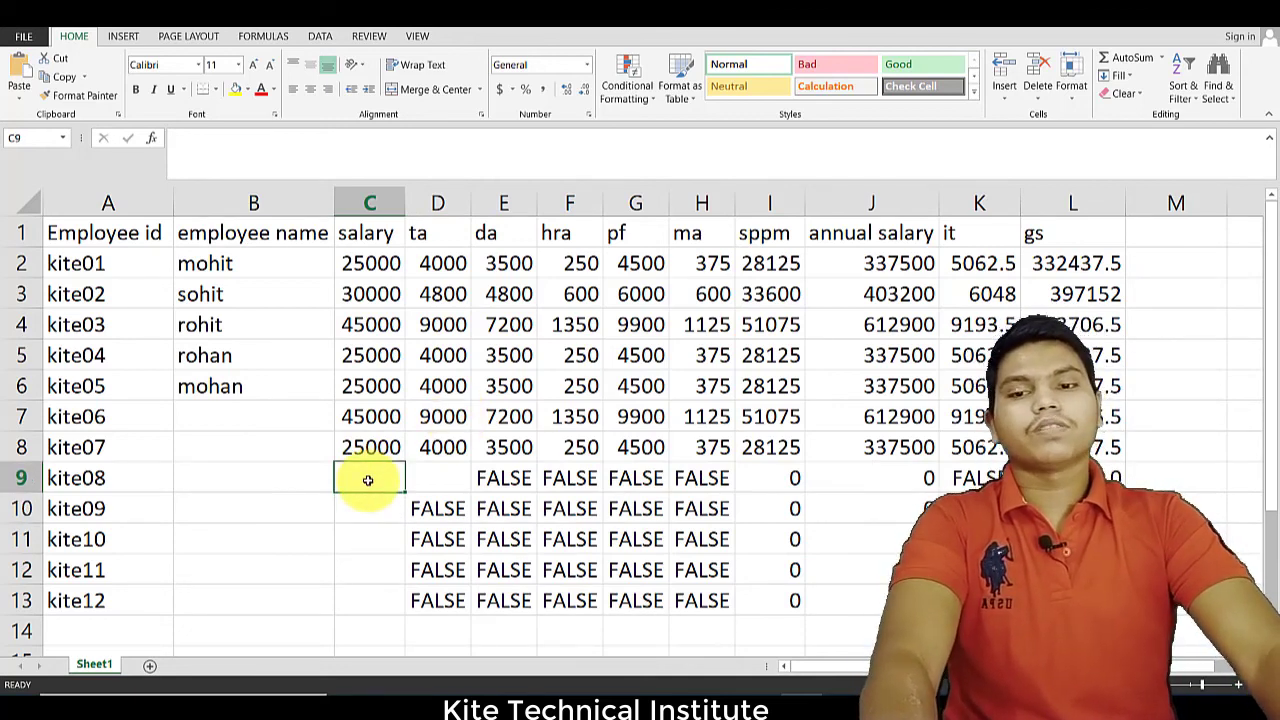